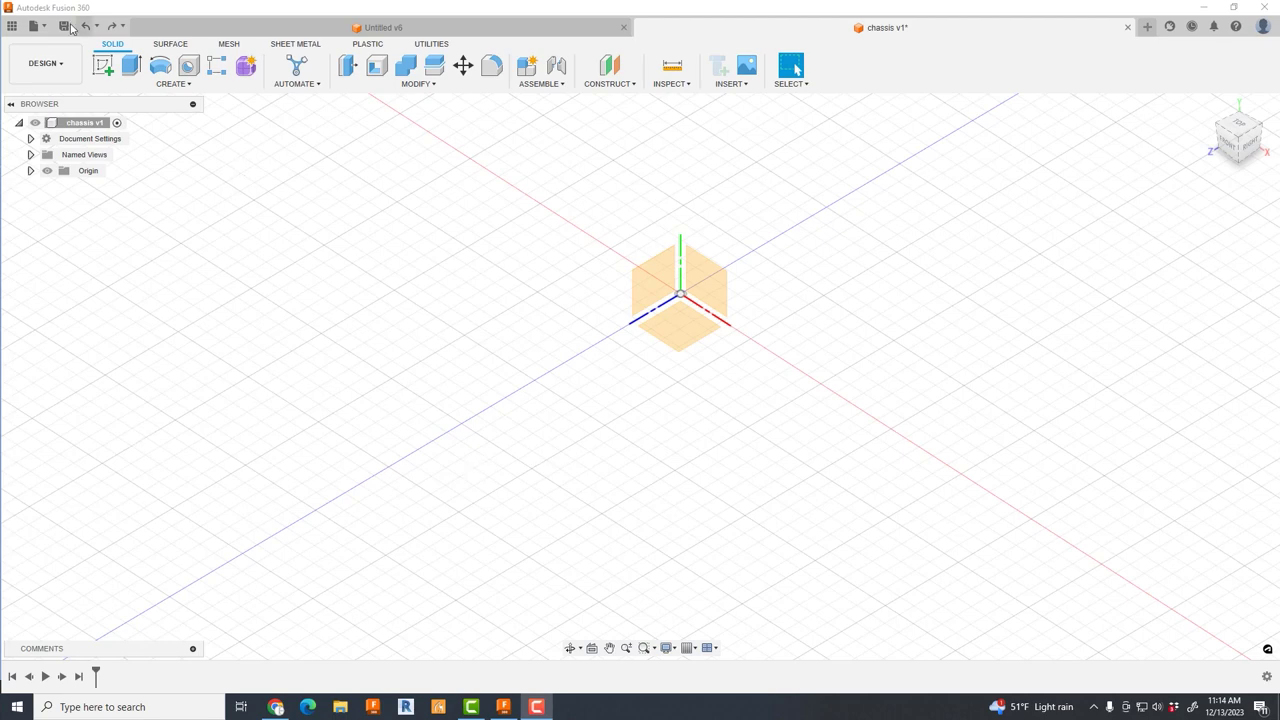
# - Insert the gearbox v4 design into the chassis, turn it 90 degrees and slide it 49.424 mm along X
pyautogui.click(11, 26)
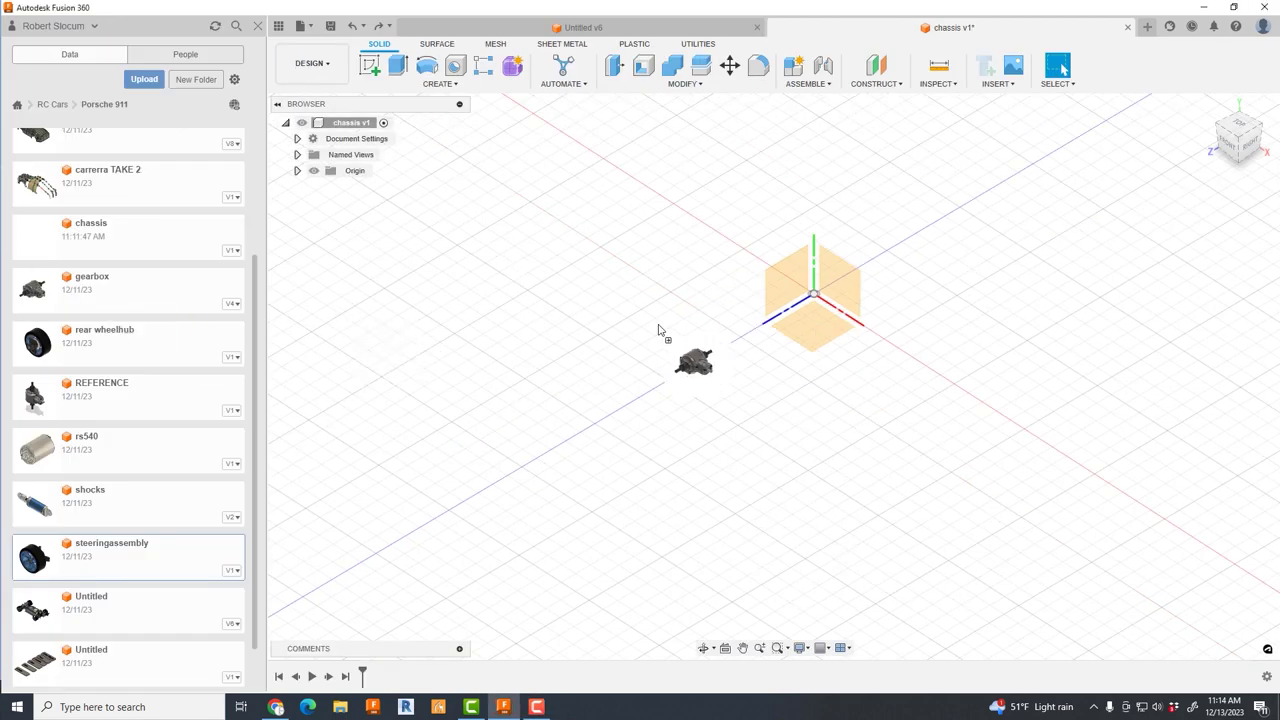
pyautogui.moveTo(659, 331); pyautogui.dragTo(662, 340)
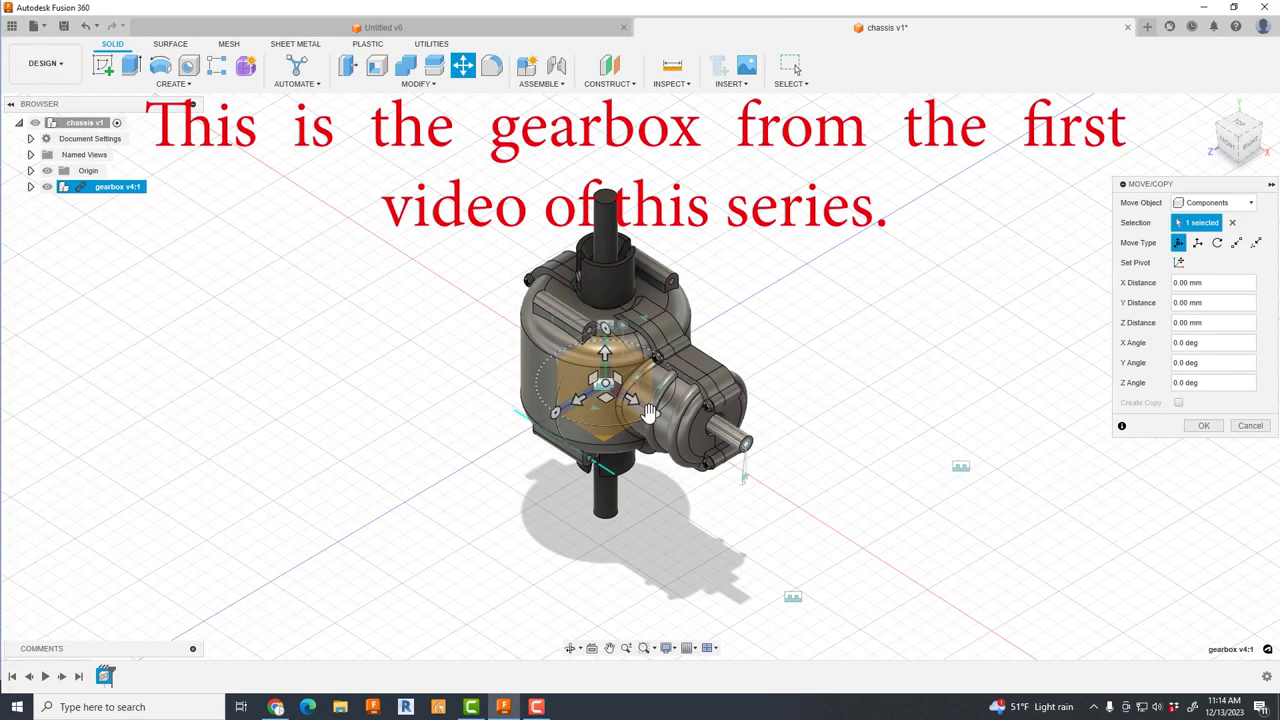
pyautogui.moveTo(648, 413); pyautogui.dragTo(612, 433)
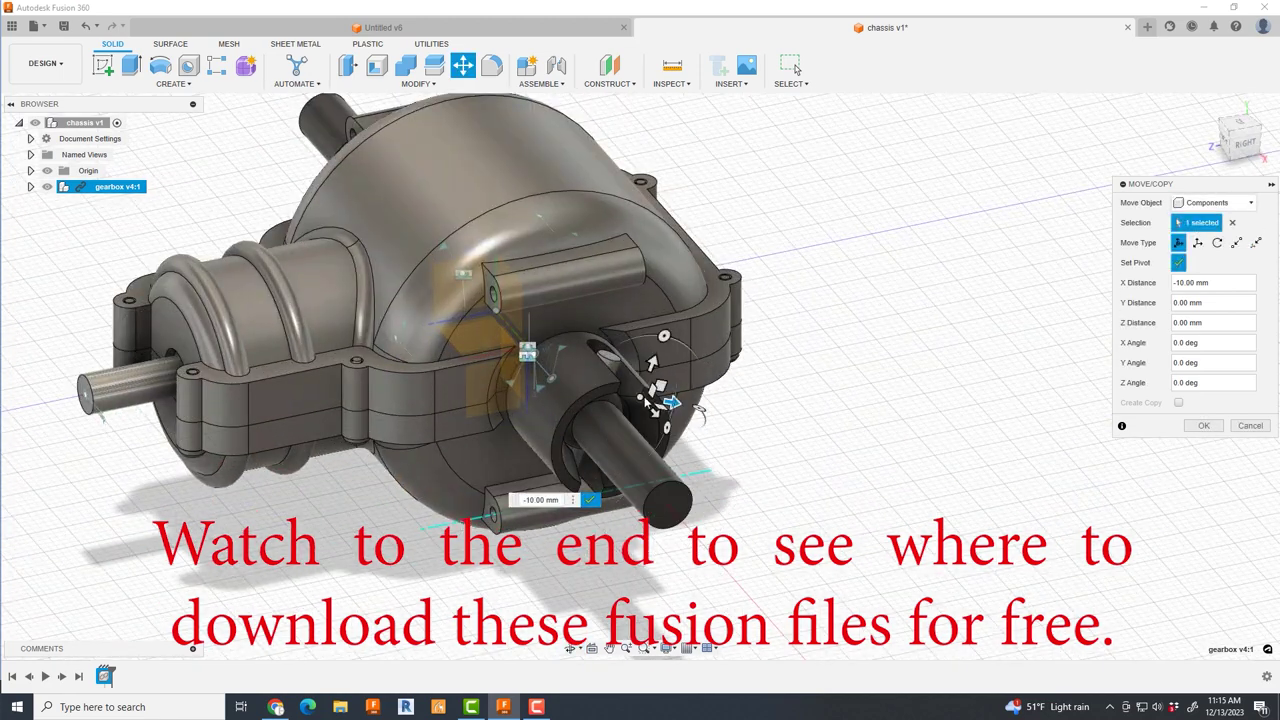
pyautogui.click(720, 368)
pyautogui.moveTo(522, 340); pyautogui.dragTo(501, 432)
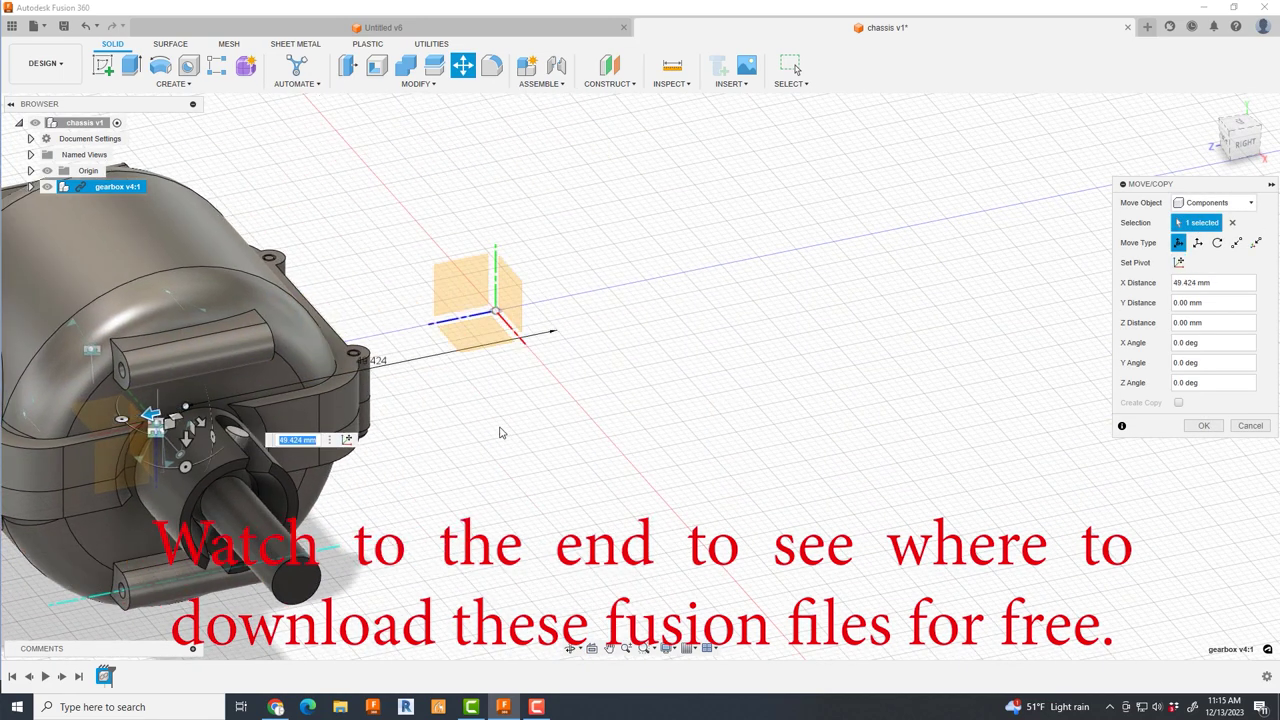
pyautogui.click(1205, 427)
# - Nudge the gearbox component about 6 mm further along X and view it at an angle
pyautogui.press('m')
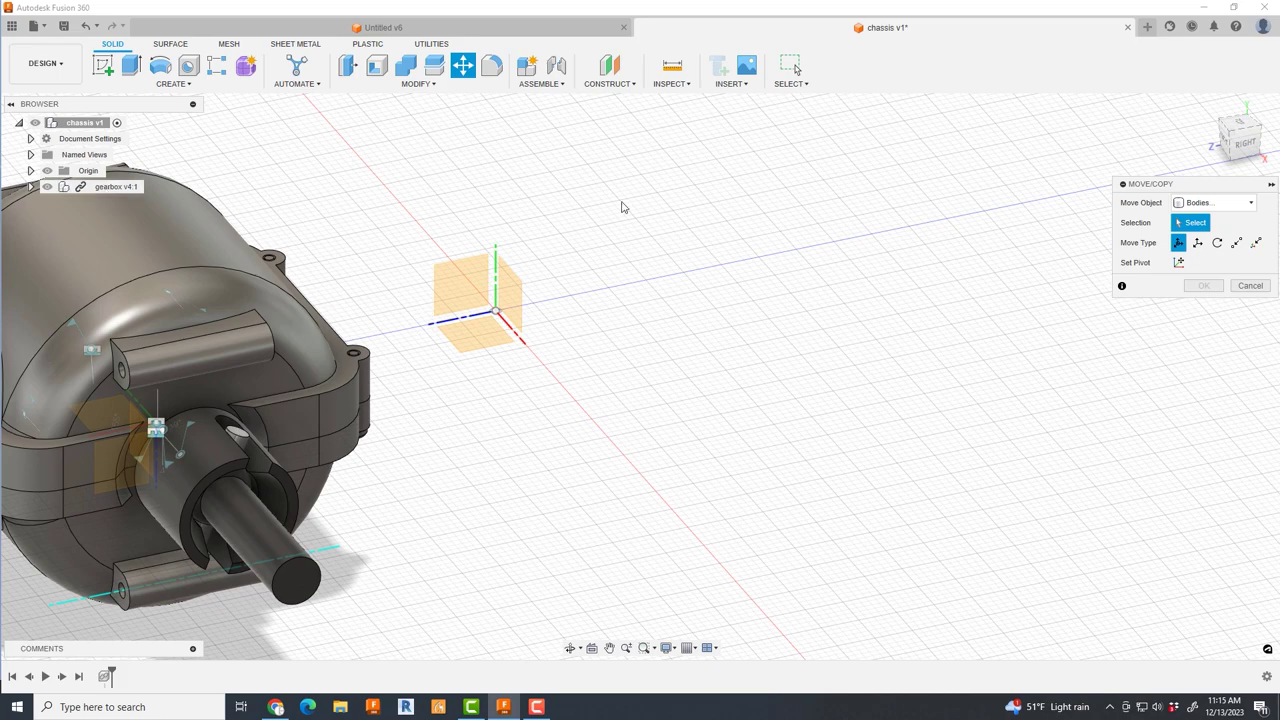
pyautogui.click(116, 186)
pyautogui.press('m')
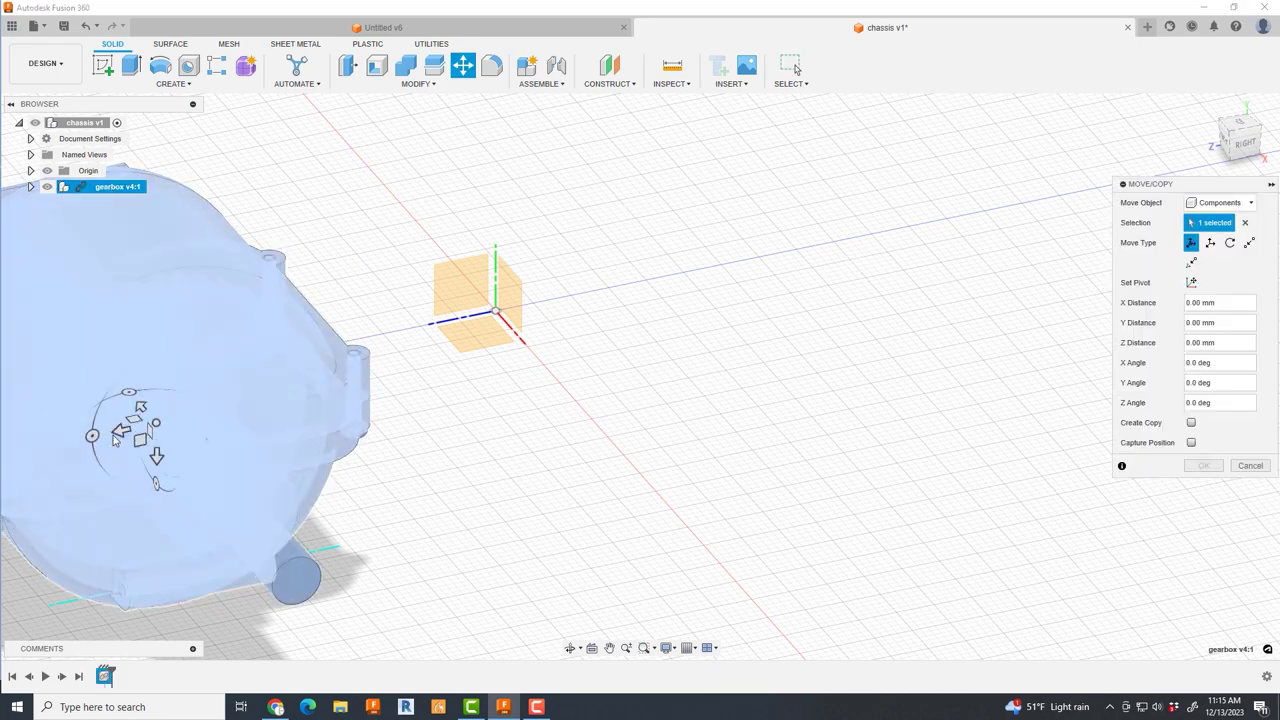
pyautogui.moveTo(140, 420); pyautogui.dragTo(519, 300)
pyautogui.click(1240, 140)
pyautogui.click(1204, 465)
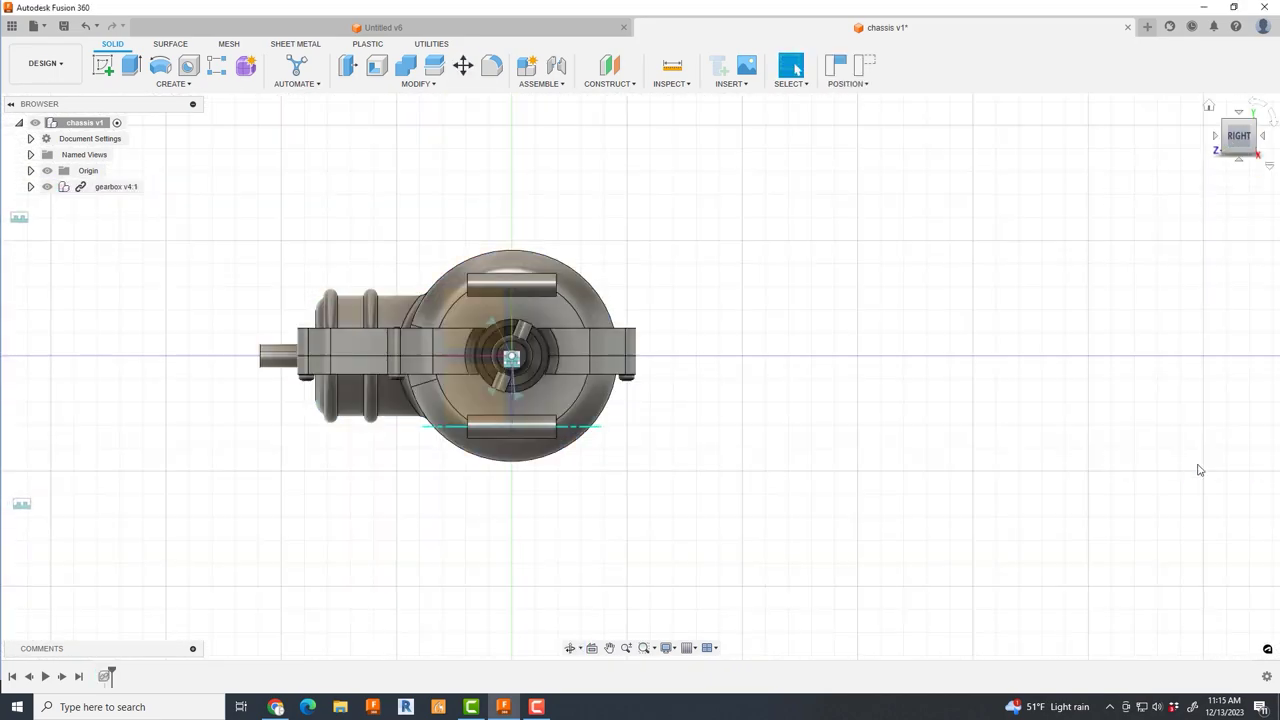
pyautogui.scroll(3, 498, 360)
pyautogui.scroll(-5, 498, 358)
pyautogui.moveTo(498, 358)
pyautogui.keyDown('shift'); pyautogui.mouseDown(button='middle')
pyautogui.moveTo(729, 491)
pyautogui.moveTo(766, 540)
pyautogui.mouseUp(button='middle'); pyautogui.keyUp('shift')
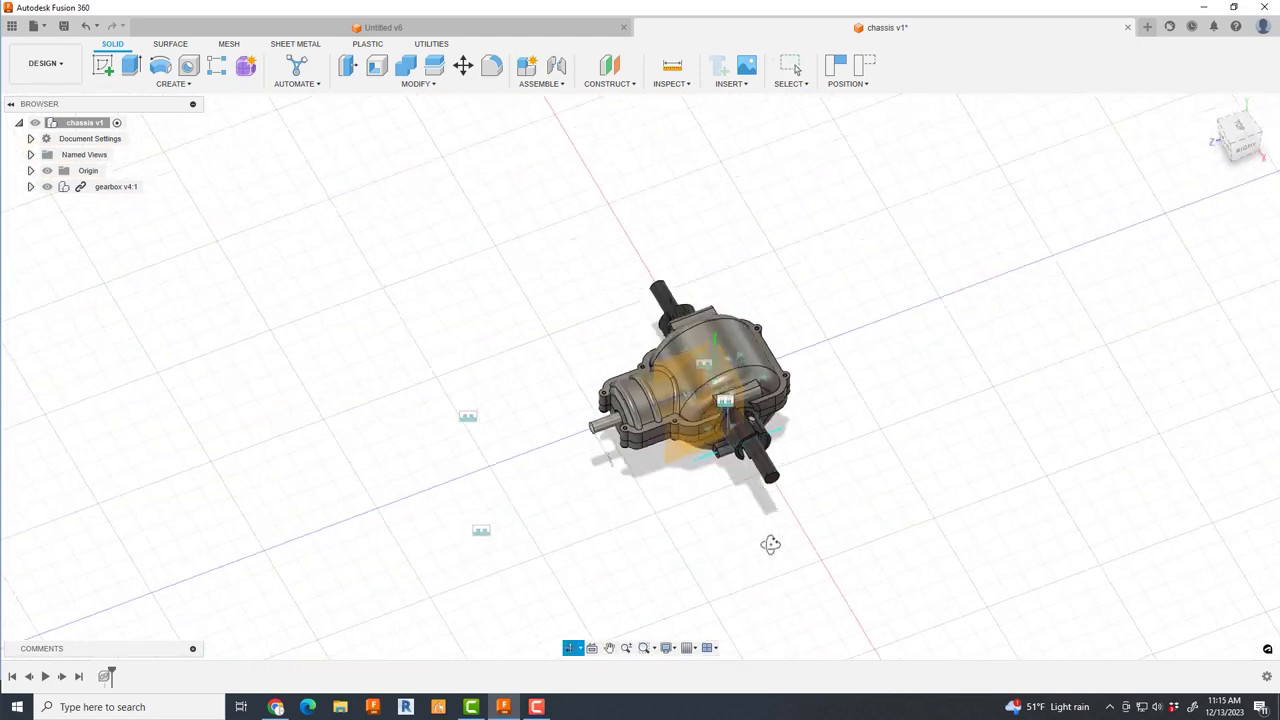
pyautogui.scroll(3, 820, 463)
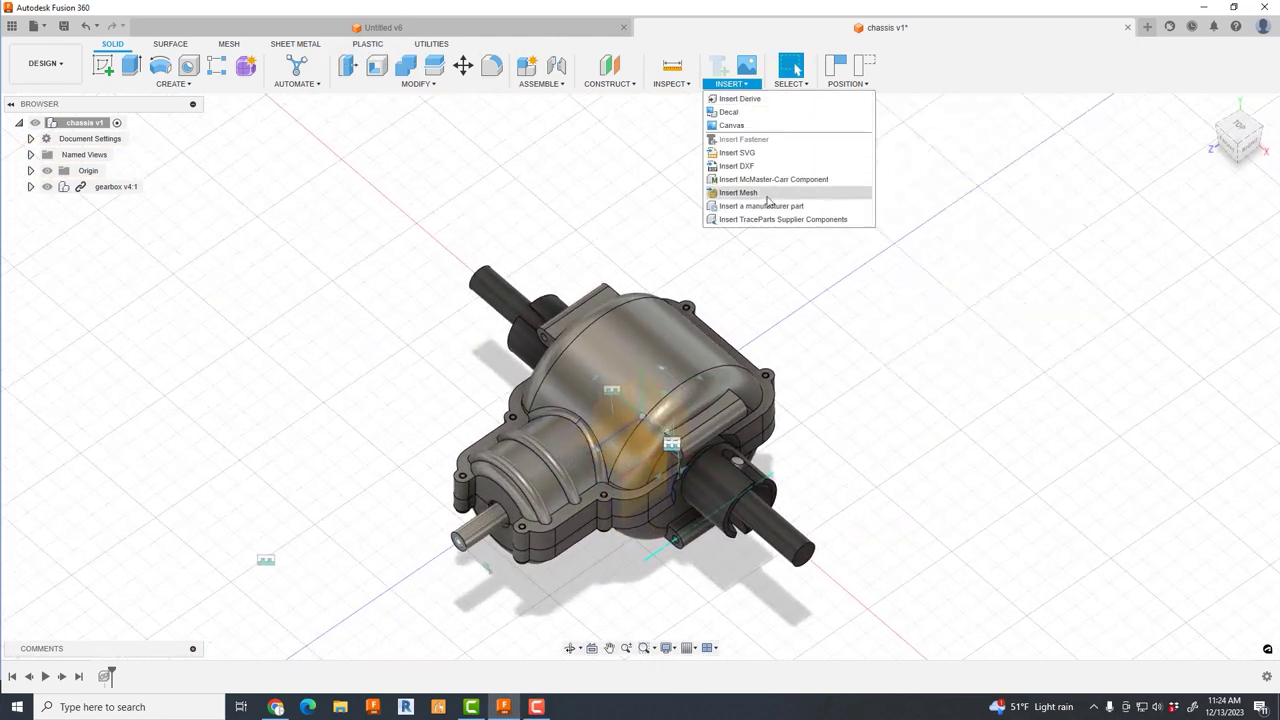
# - Find McMaster-Carr gear 2662N319 and bring its CAD model into the design
pyautogui.click(773, 179)
pyautogui.click(774, 377)
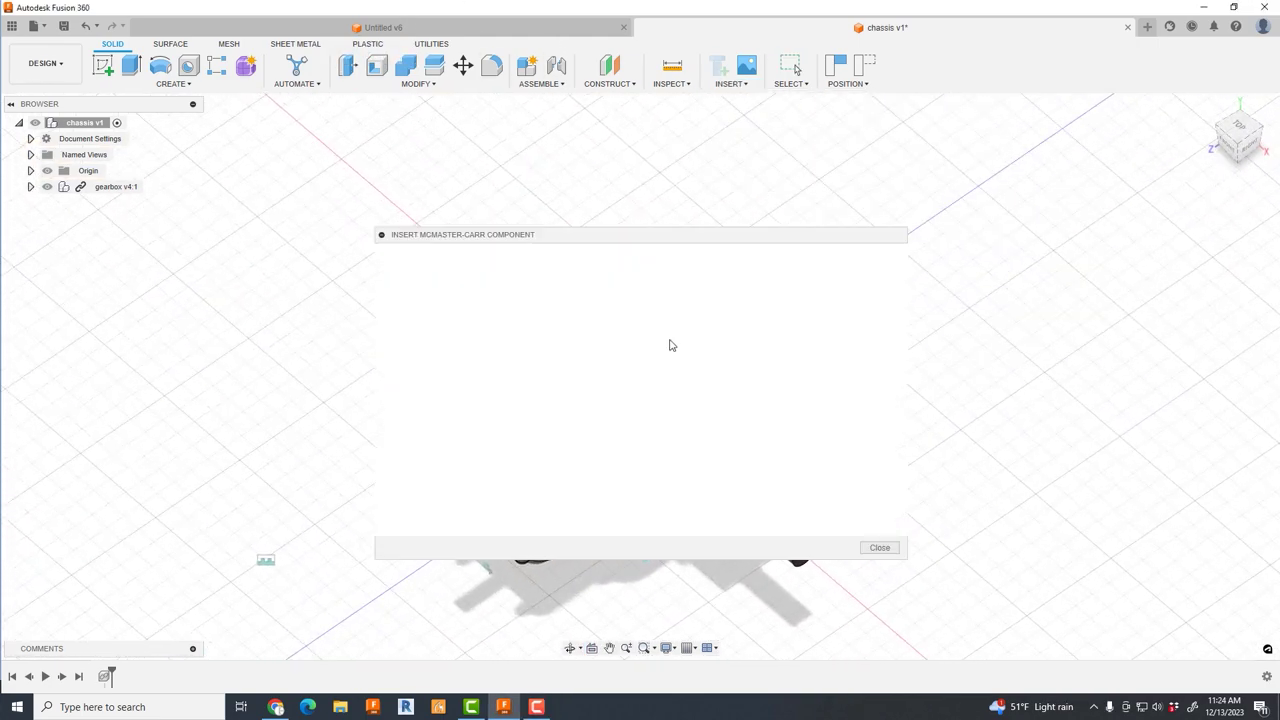
pyautogui.write('266n')
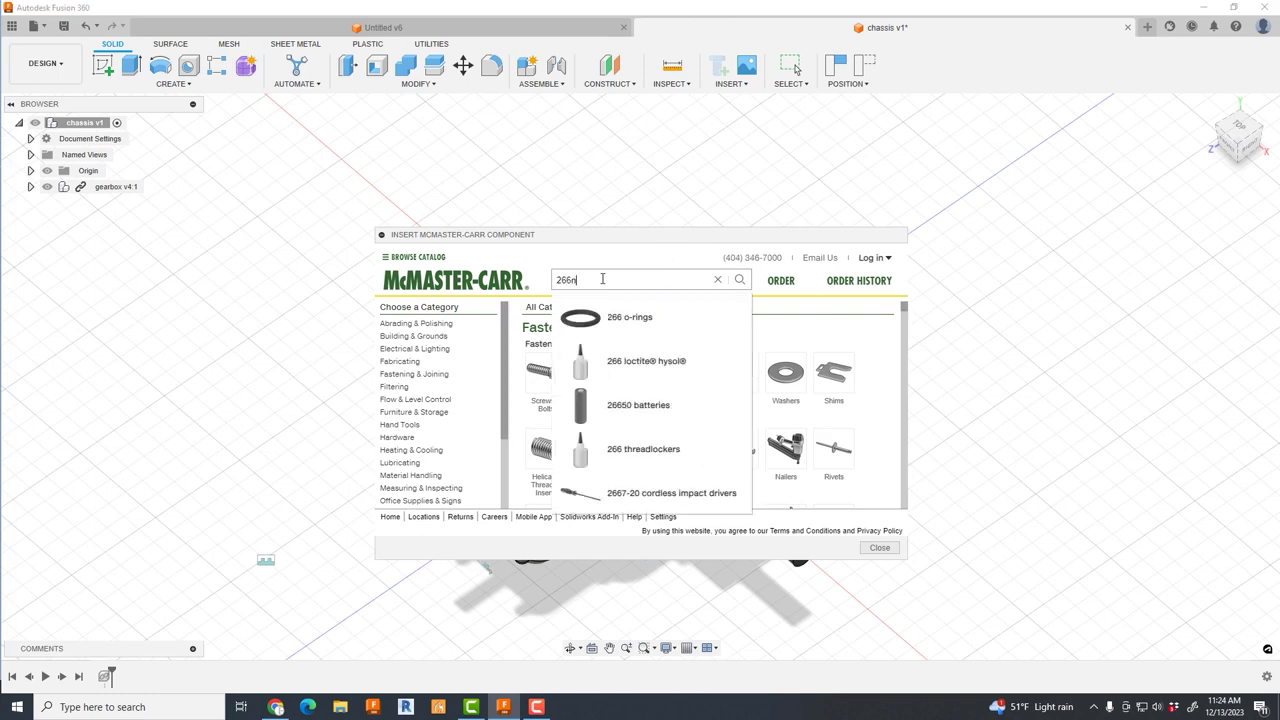
pyautogui.press('BackSpace')
pyautogui.write('2n319 - gears, round bore')
pyautogui.click(614, 316)
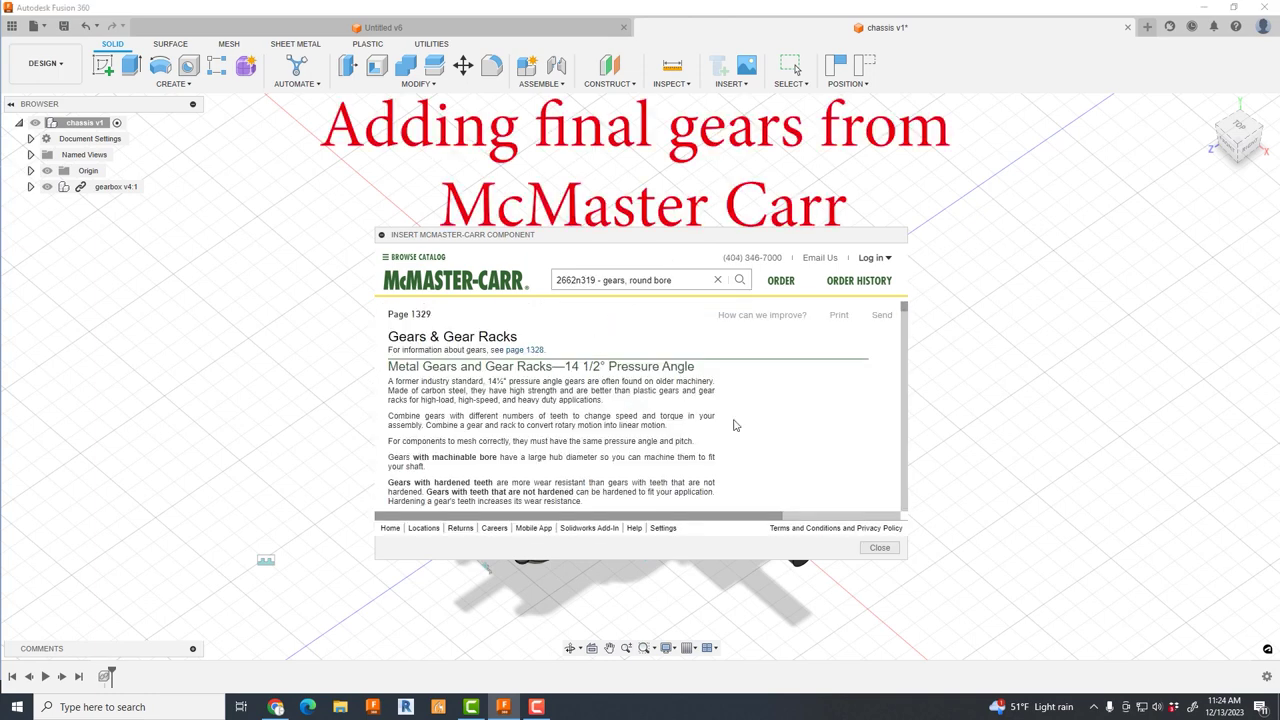
pyautogui.click(826, 448)
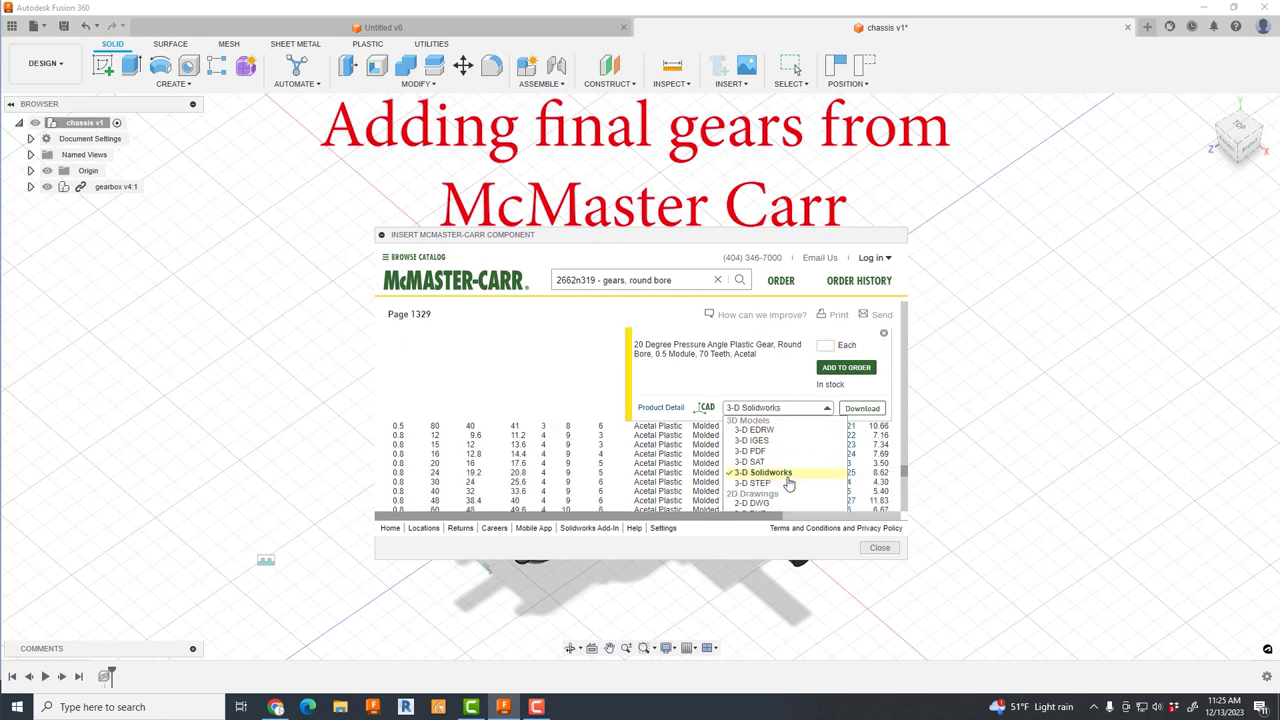
pyautogui.click(862, 409)
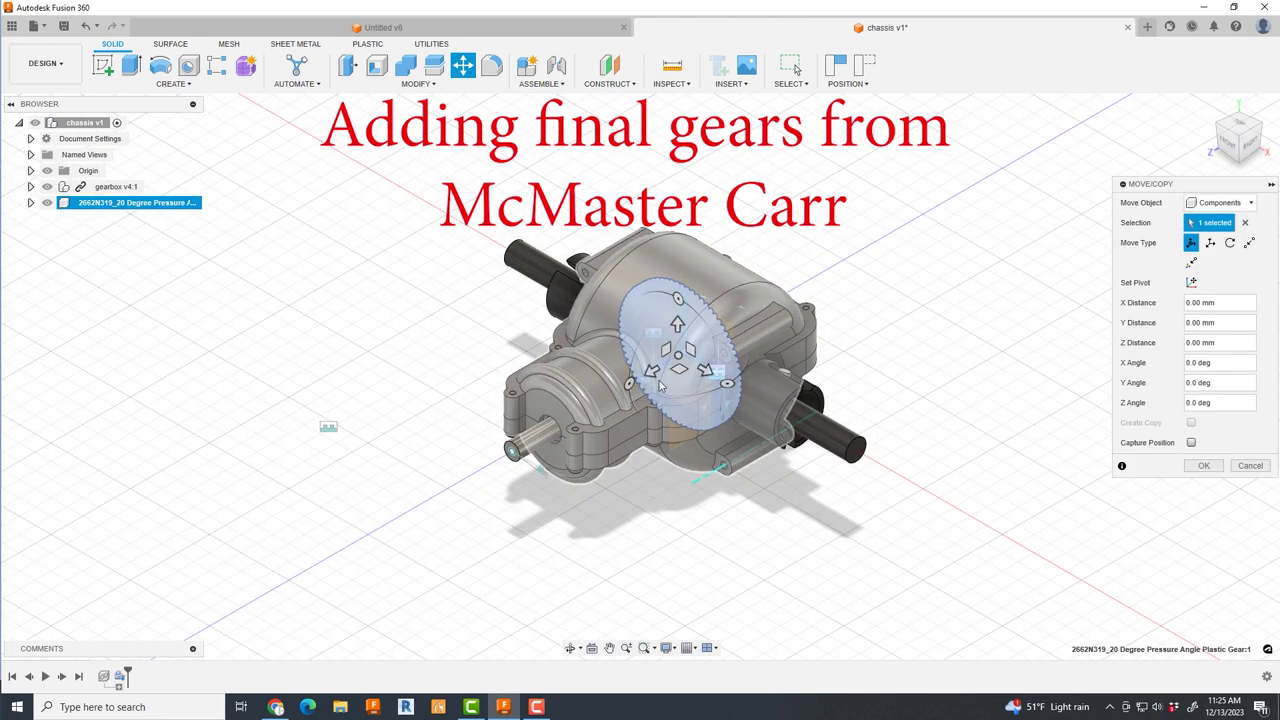
# - Seat the gear on the shaft end at 49.125 mm along Z, then reopen the McMaster-Carr catalog
pyautogui.moveTo(640, 372); pyautogui.dragTo(567, 470)
pyautogui.keyDown('shift'); pyautogui.moveTo(567, 470); pyautogui.dragTo(410, 386, button='middle'); pyautogui.keyUp('shift')
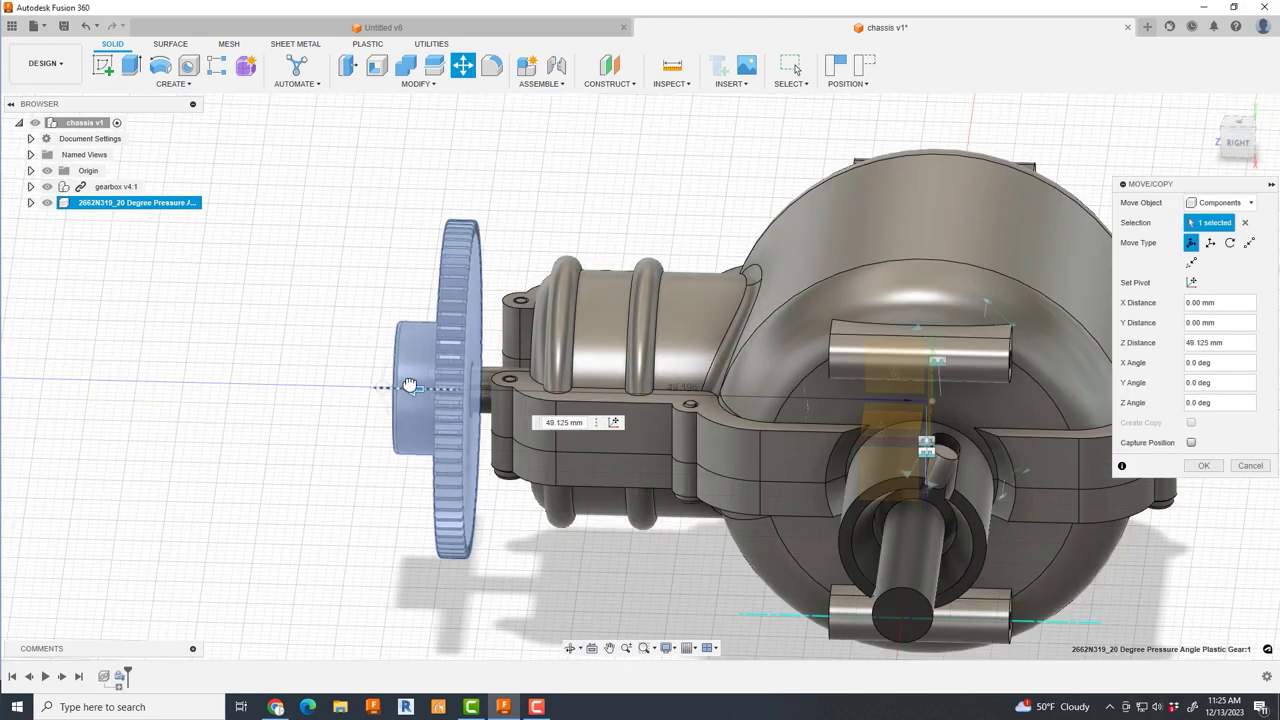
pyautogui.click(1204, 466)
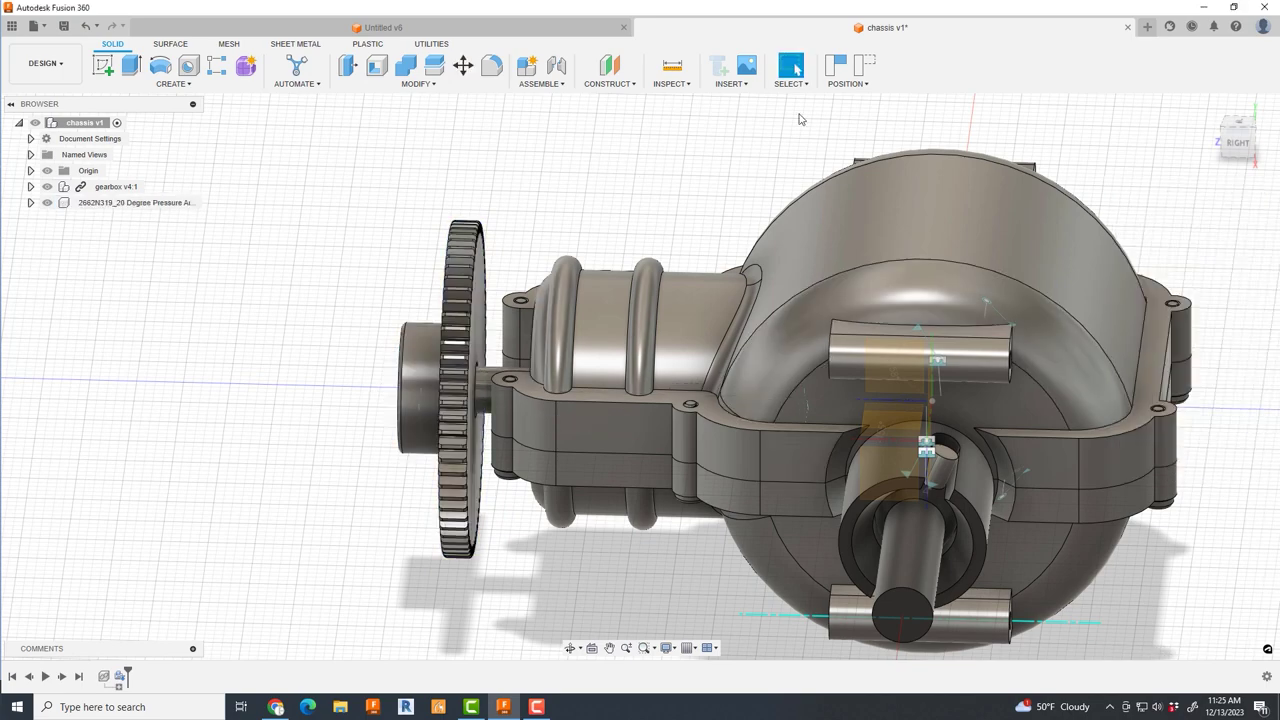
pyautogui.click(741, 179)
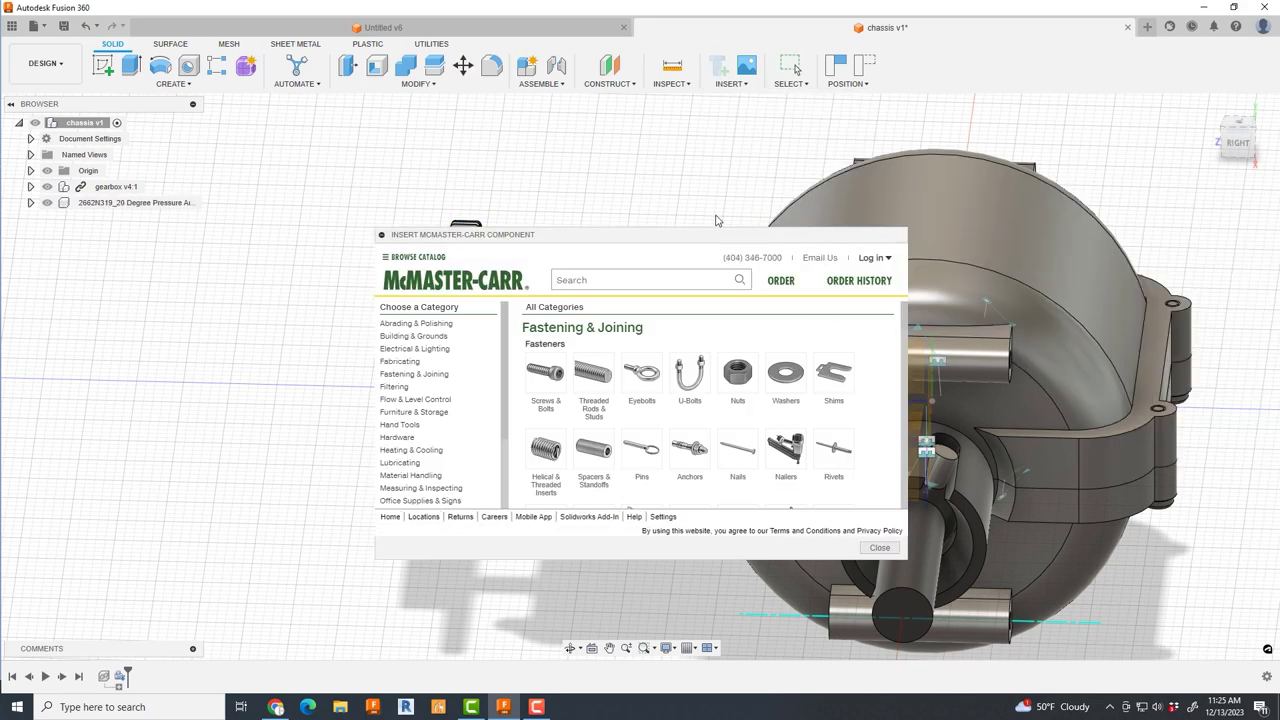
# - Search the catalog for 3757n16 and download the 24-tooth metal gear's 3-D STEP model
pyautogui.click(605, 281)
pyautogui.write('3757n16')
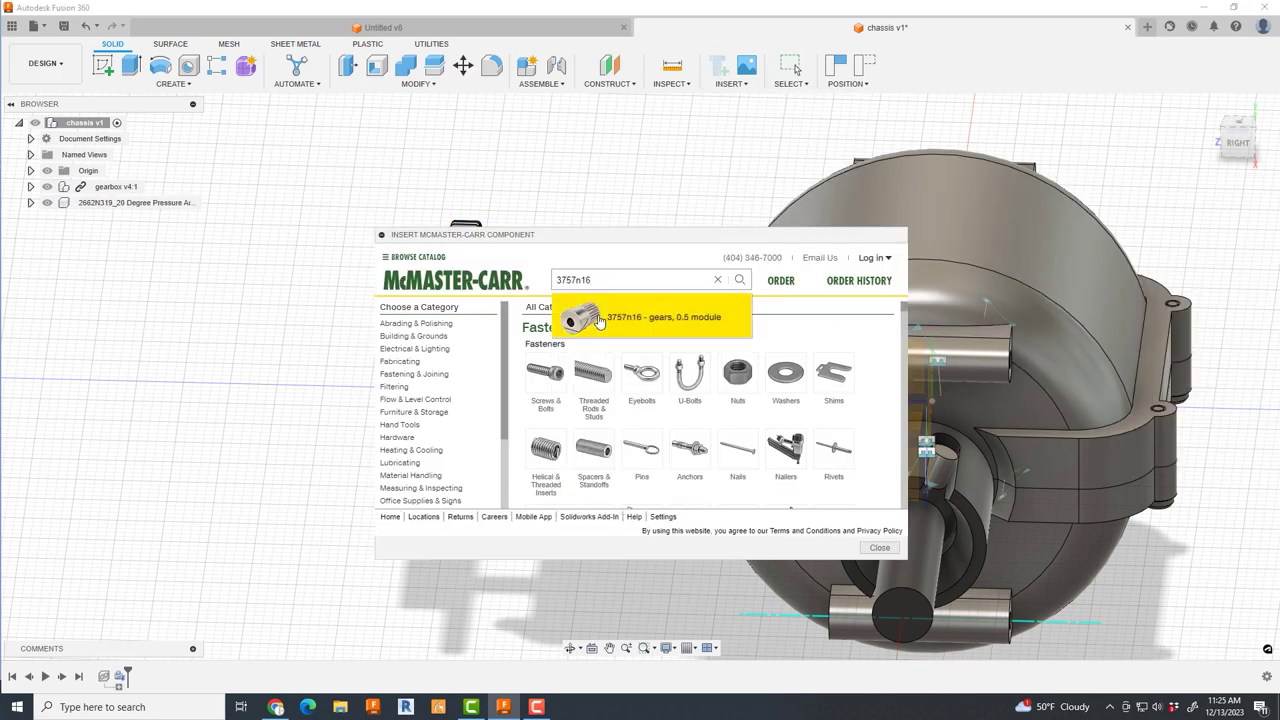
pyautogui.click(598, 318)
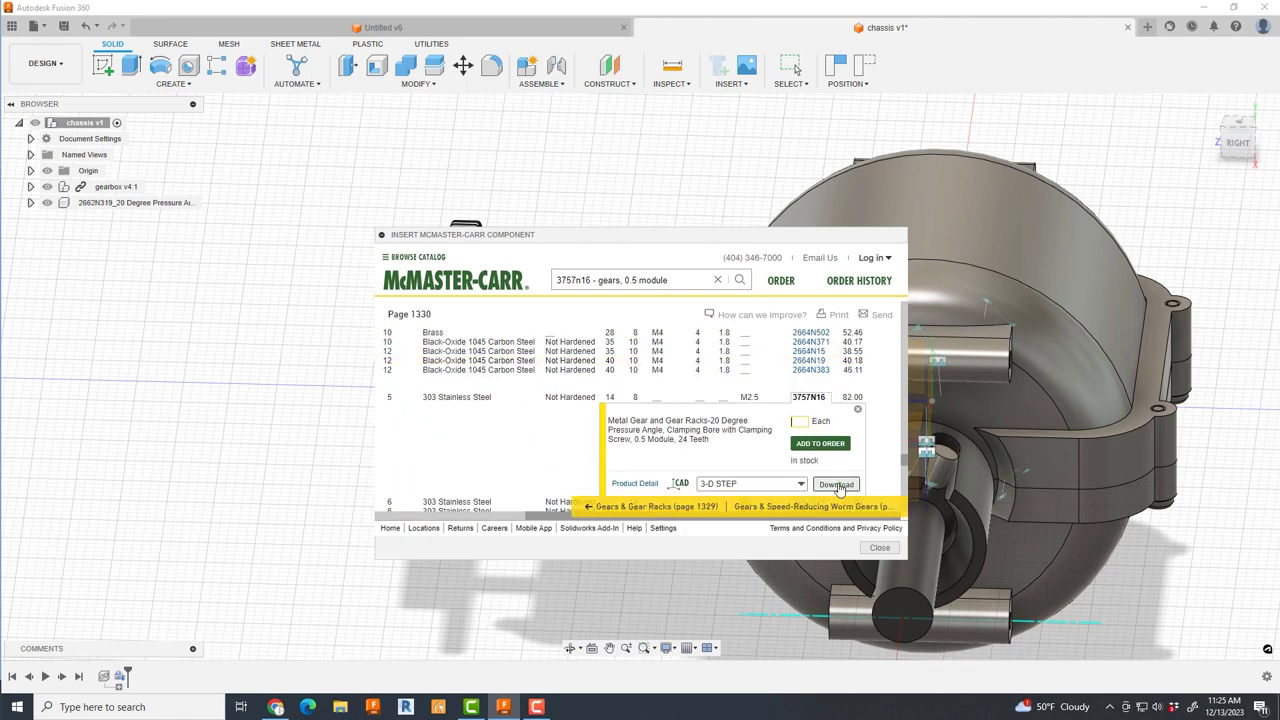
pyautogui.click(632, 420)
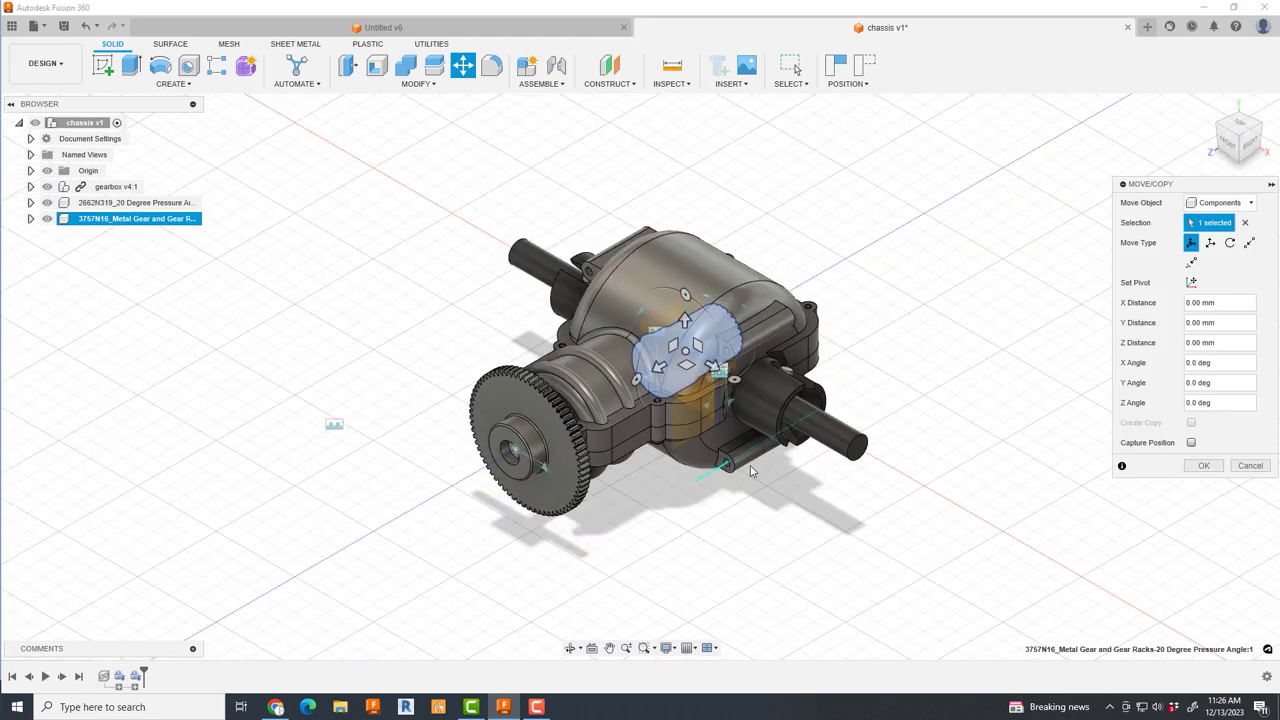
# - Move the 3757N16 gear onto the gearbox, shifting it -14.65 mm along X
pyautogui.moveTo(660, 365); pyautogui.dragTo(690, 315)
pyautogui.scroll(5, 690, 315)
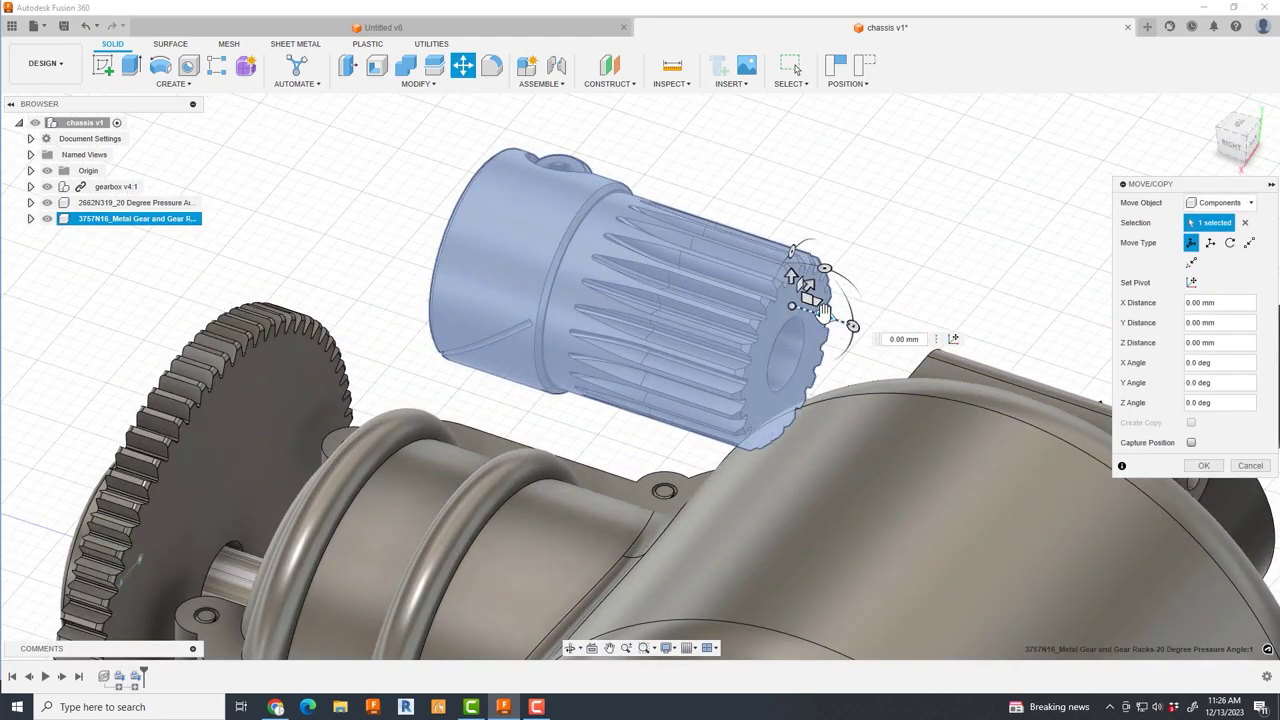
pyautogui.moveTo(825, 305); pyautogui.dragTo(575, 240)
pyautogui.keyDown('shift'); pyautogui.moveTo(575, 240); pyautogui.dragTo(496, 440, button='middle'); pyautogui.keyUp('shift')
pyautogui.scroll(3, 870, 430)
pyautogui.moveTo(905, 428); pyautogui.dragTo(750, 415)
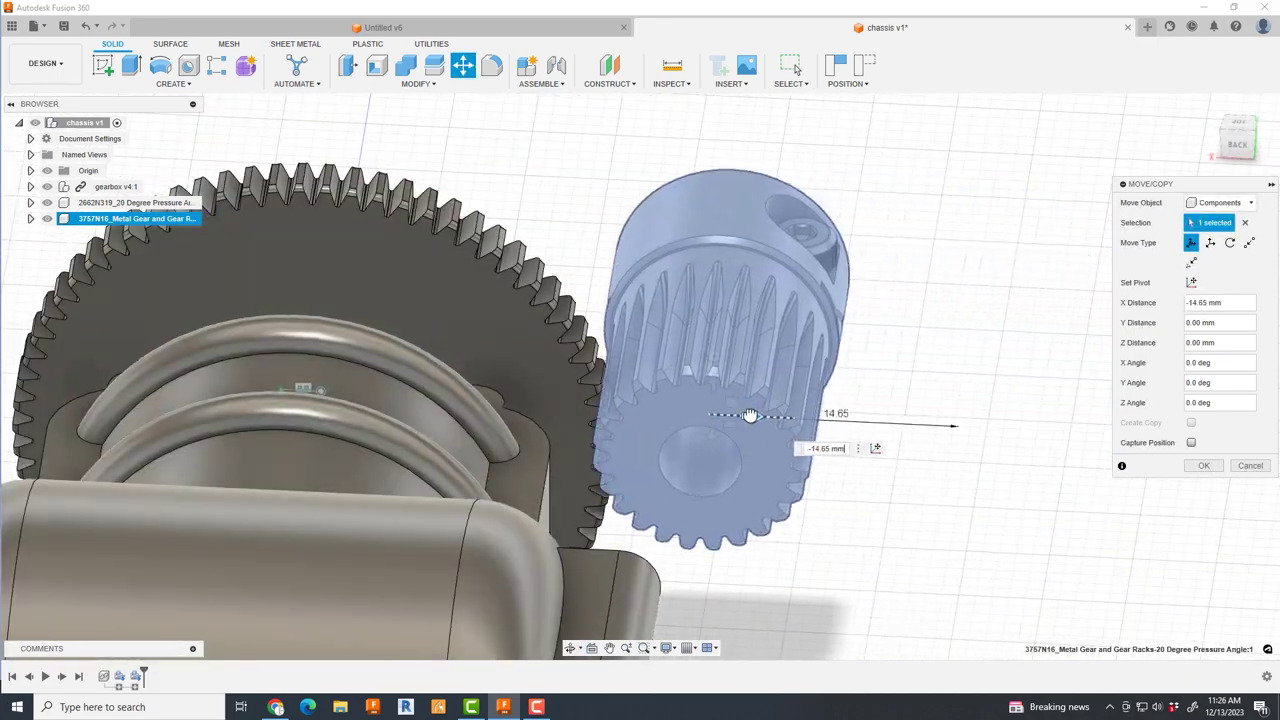
pyautogui.click(1204, 466)
# - Hide the gearbox and move the metal gear component into mesh with the 70-tooth gear
pyautogui.scroll(-5, 1014, 500)
pyautogui.keyDown('shift'); pyautogui.moveTo(971, 514); pyautogui.dragTo(686, 571, button='middle'); pyautogui.keyUp('shift')
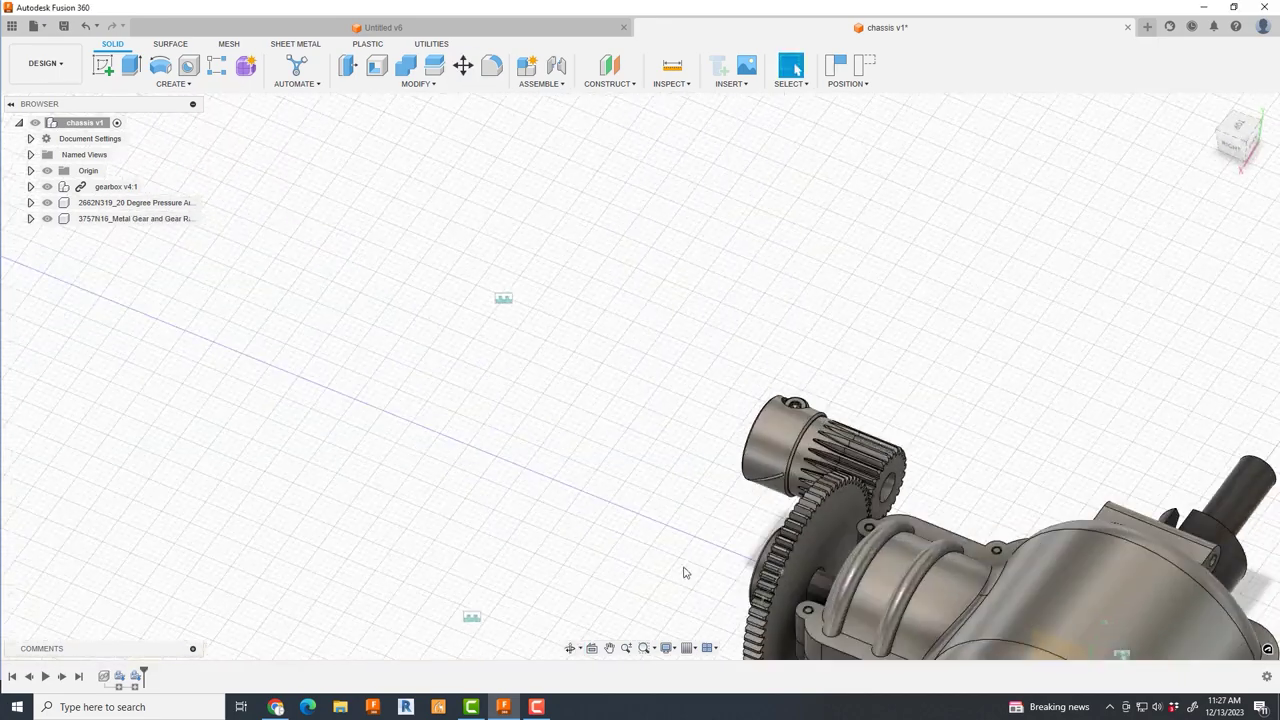
pyautogui.click(47, 187)
pyautogui.scroll(5, 885, 440)
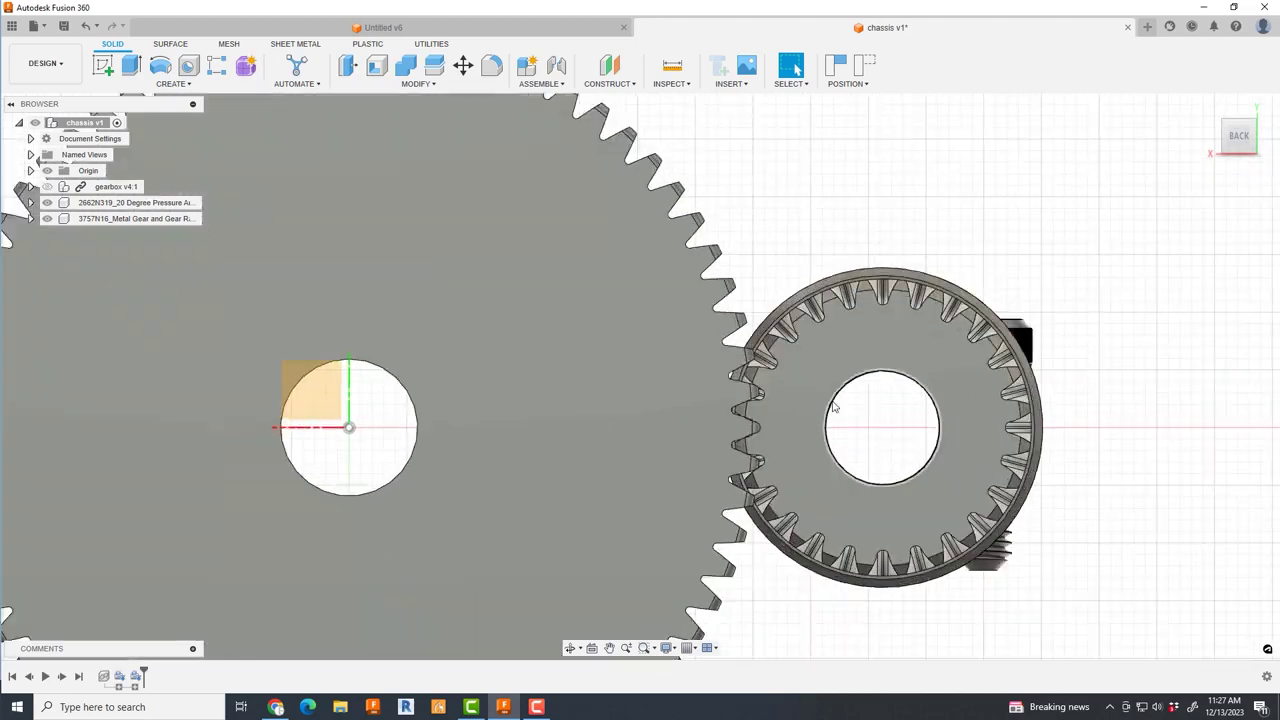
pyautogui.press('m')
pyautogui.click(1208, 220)
pyautogui.click(950, 395)
pyautogui.scroll(3, 927, 399)
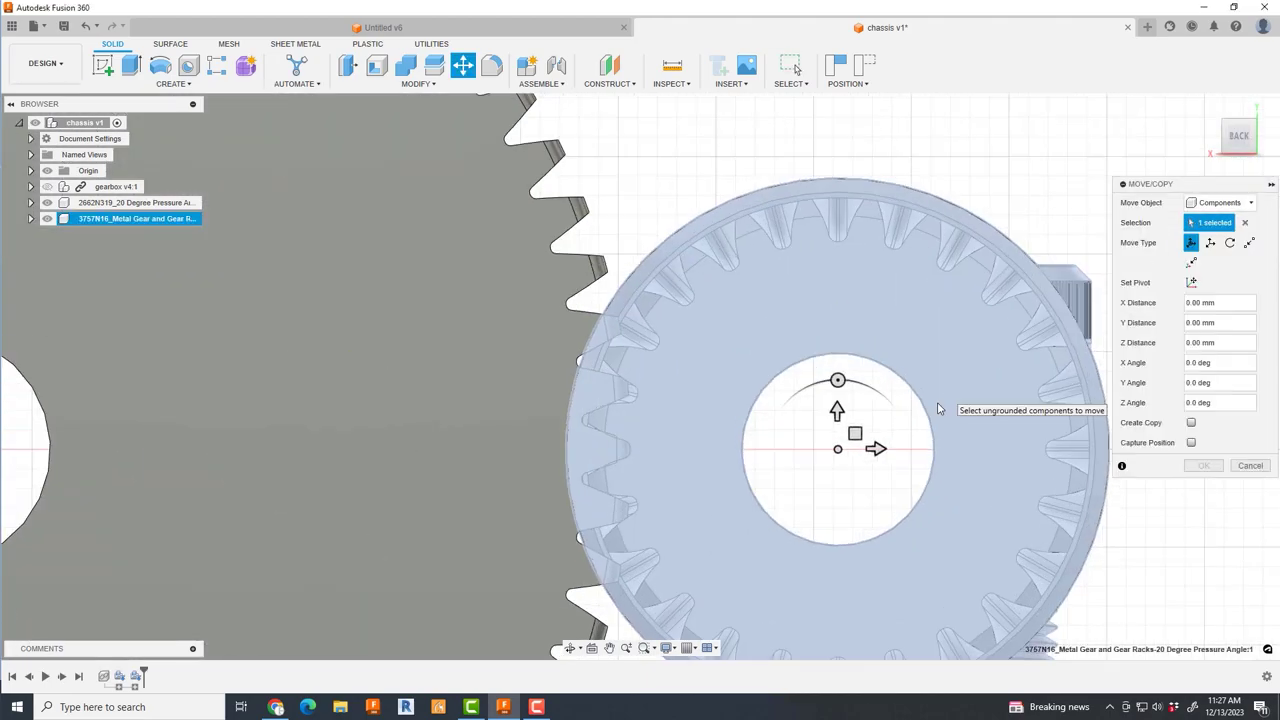
pyautogui.moveTo(880, 447); pyautogui.dragTo(893, 448)
pyautogui.click(1204, 466)
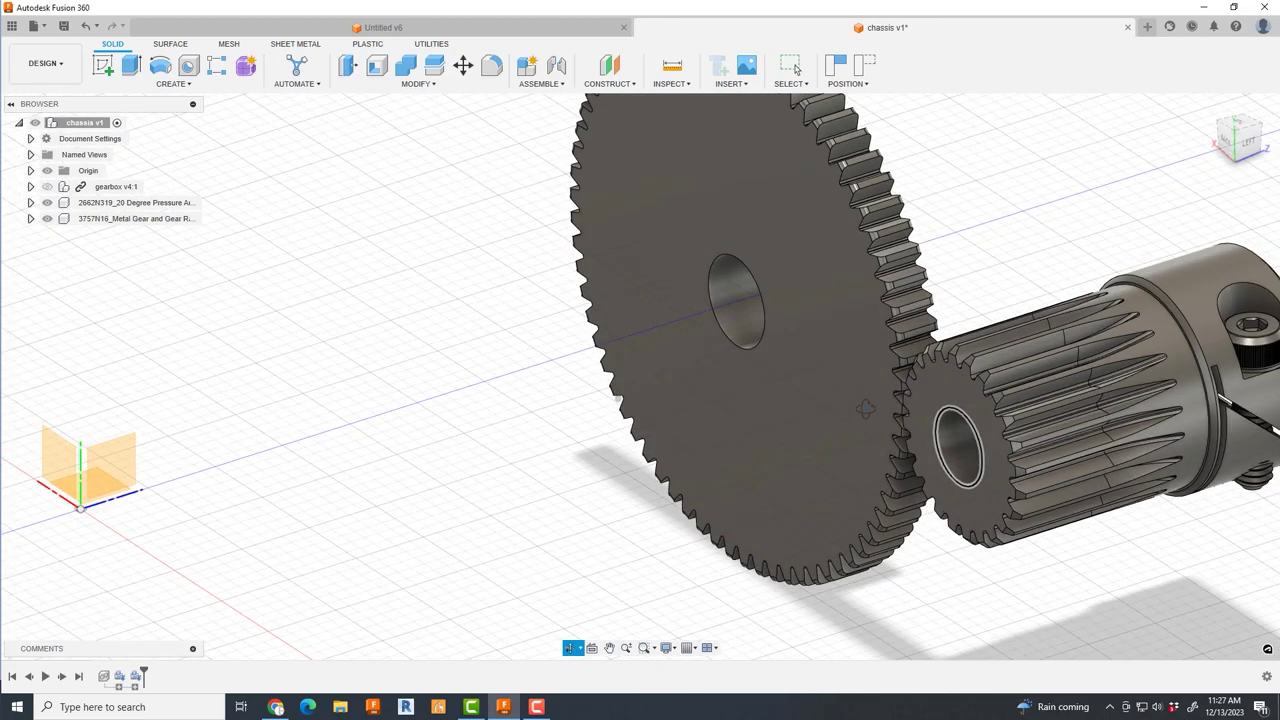
# - Capture positions, split the 3757N16 gear body, slide the split bodies 5.015 mm along Z and combine them
pyautogui.keyDown('shift'); pyautogui.moveTo(807, 336); pyautogui.dragTo(1207, 676, button='middle'); pyautogui.keyUp('shift')
pyautogui.click(755, 378)
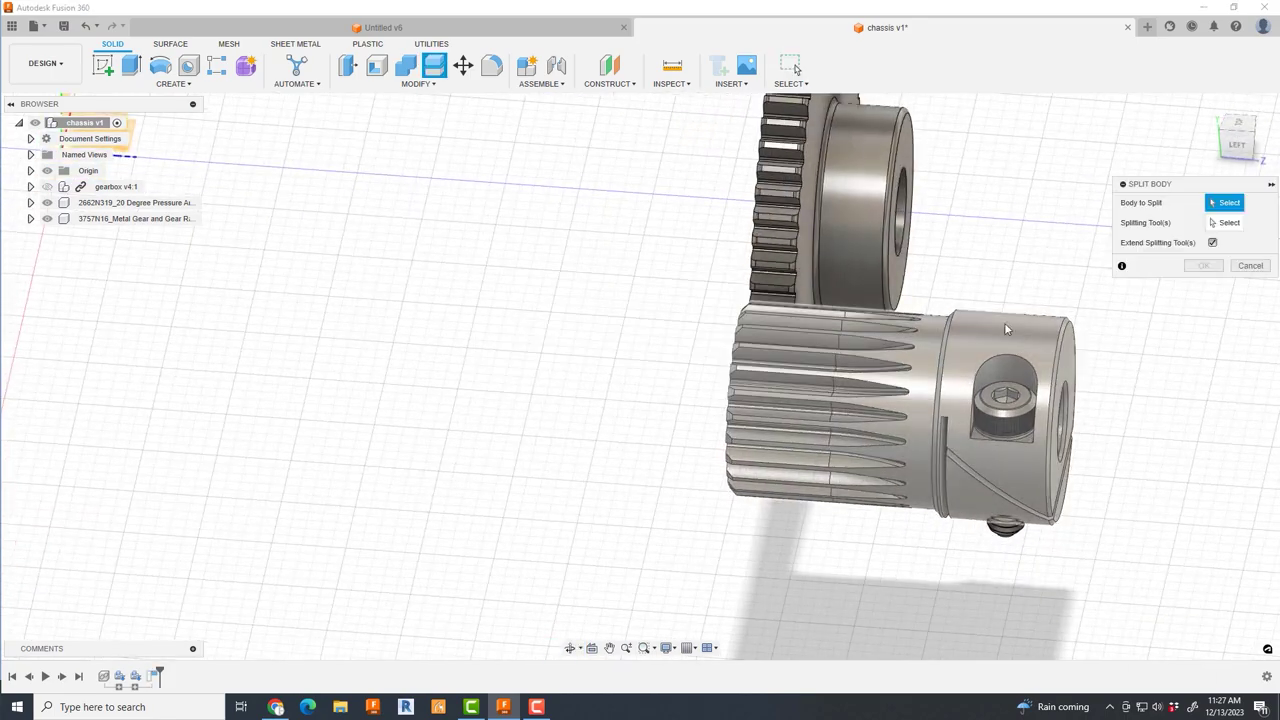
pyautogui.click(960, 350)
pyautogui.click(1204, 265)
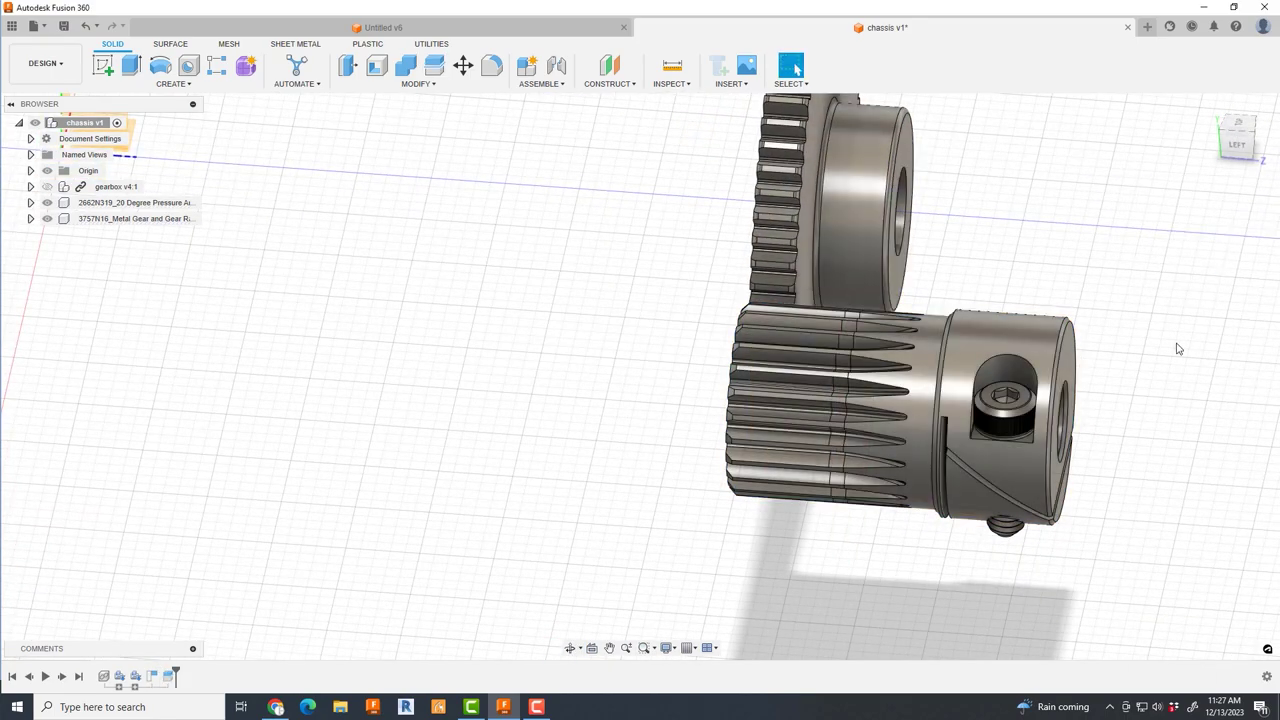
pyautogui.click(1005, 340)
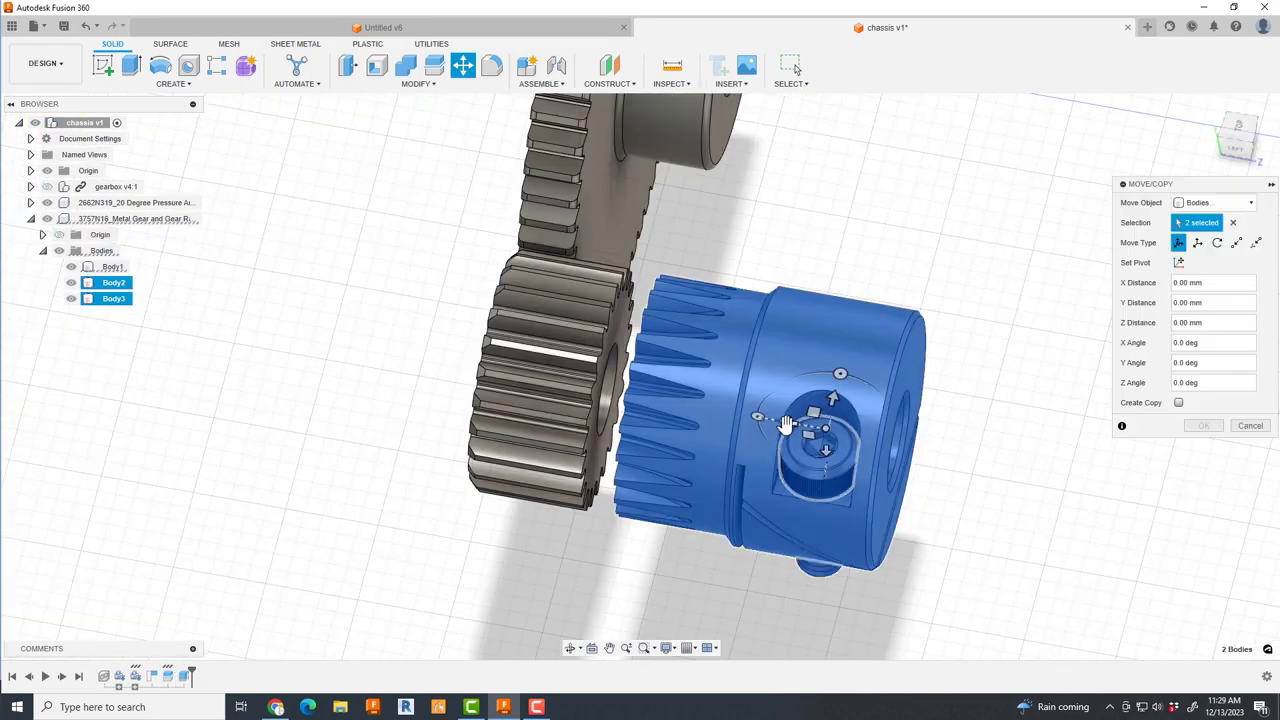
pyautogui.moveTo(787, 425)
pyautogui.mouseDown()
pyautogui.moveTo(700, 423)
pyautogui.moveTo(696, 404)
pyautogui.mouseUp()
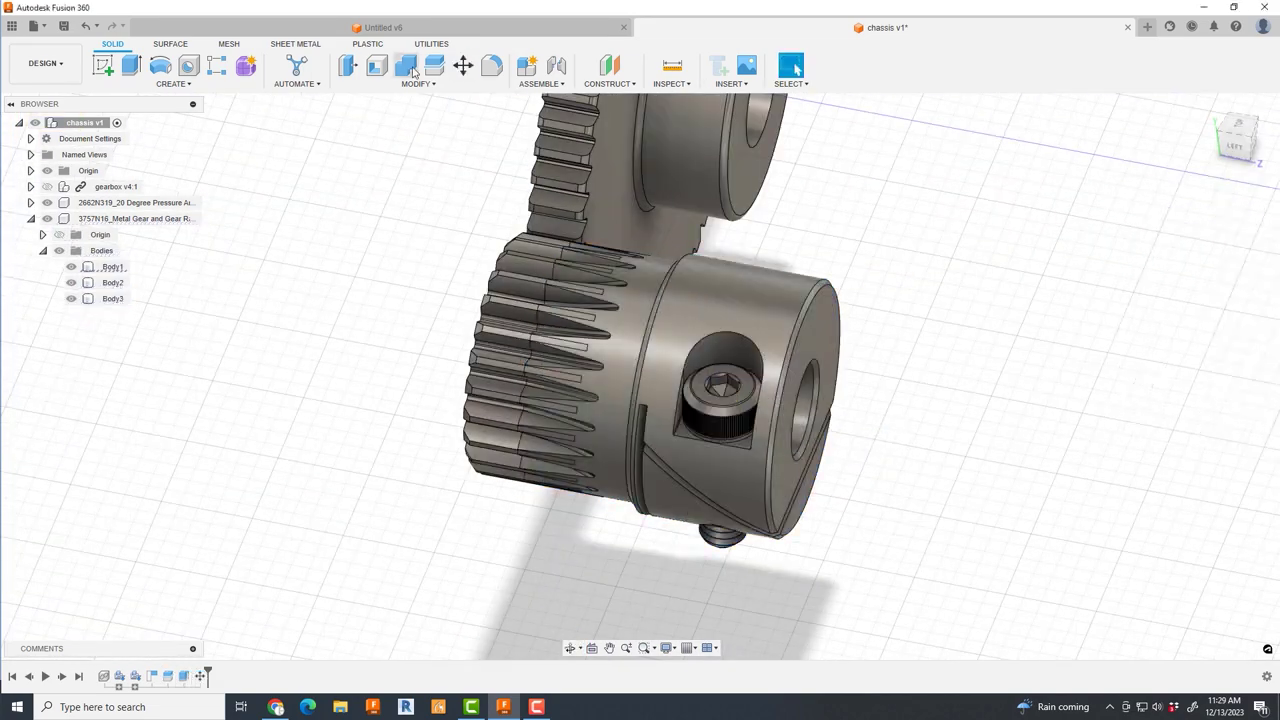
pyautogui.click(1215, 309)
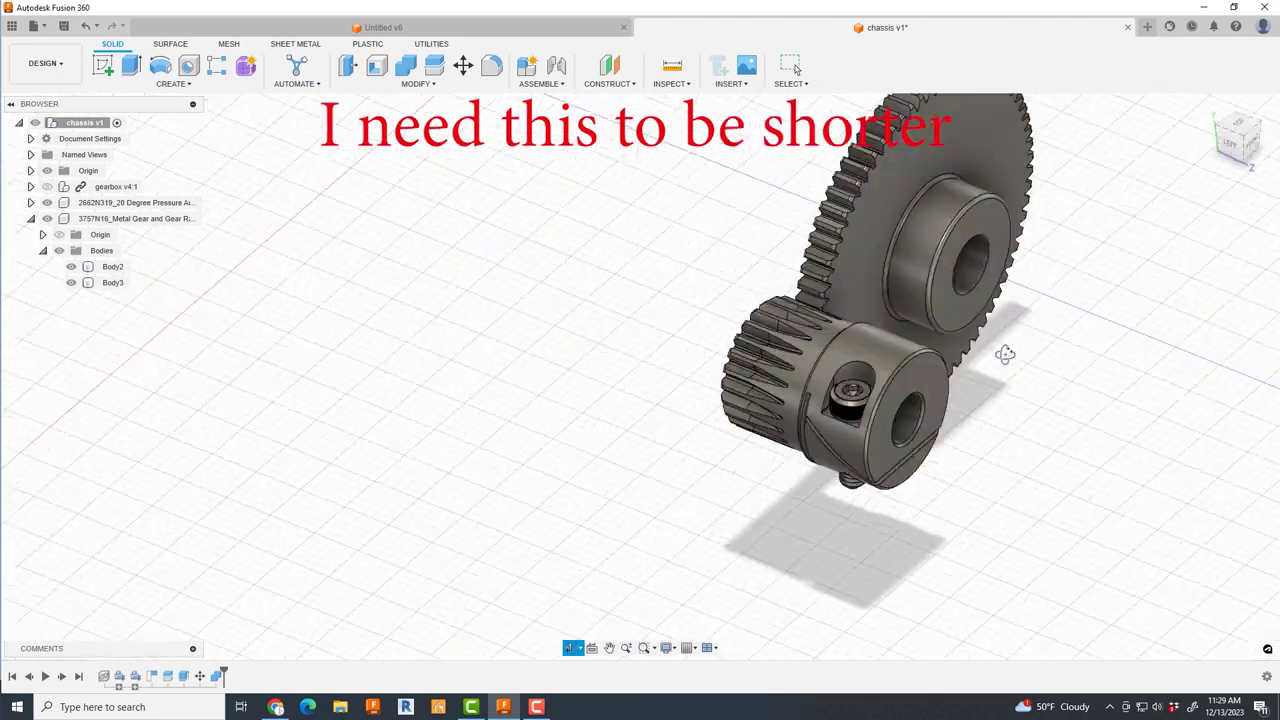
# - Insert the rs540 motor into the design and slide it along its axis
pyautogui.moveTo(697, 467); pyautogui.dragTo(700, 470)
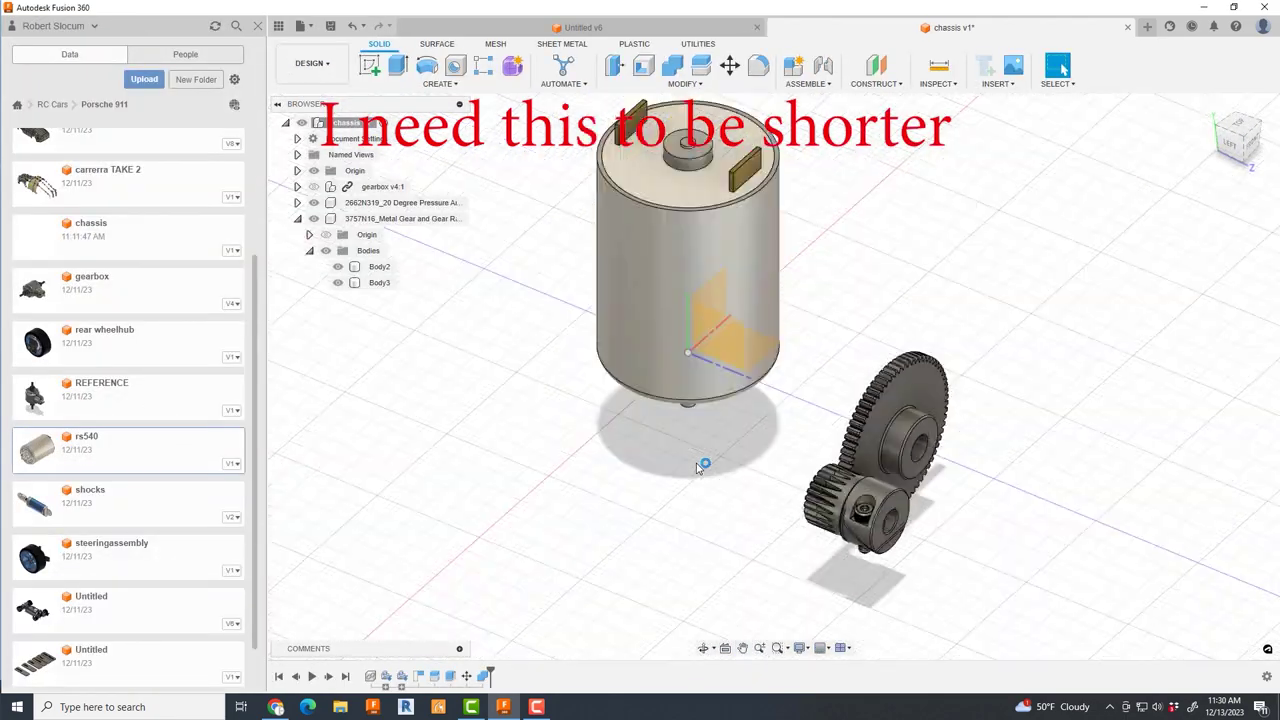
pyautogui.keyDown('shift'); pyautogui.moveTo(993, 486); pyautogui.dragTo(836, 305, button='middle'); pyautogui.keyUp('shift')
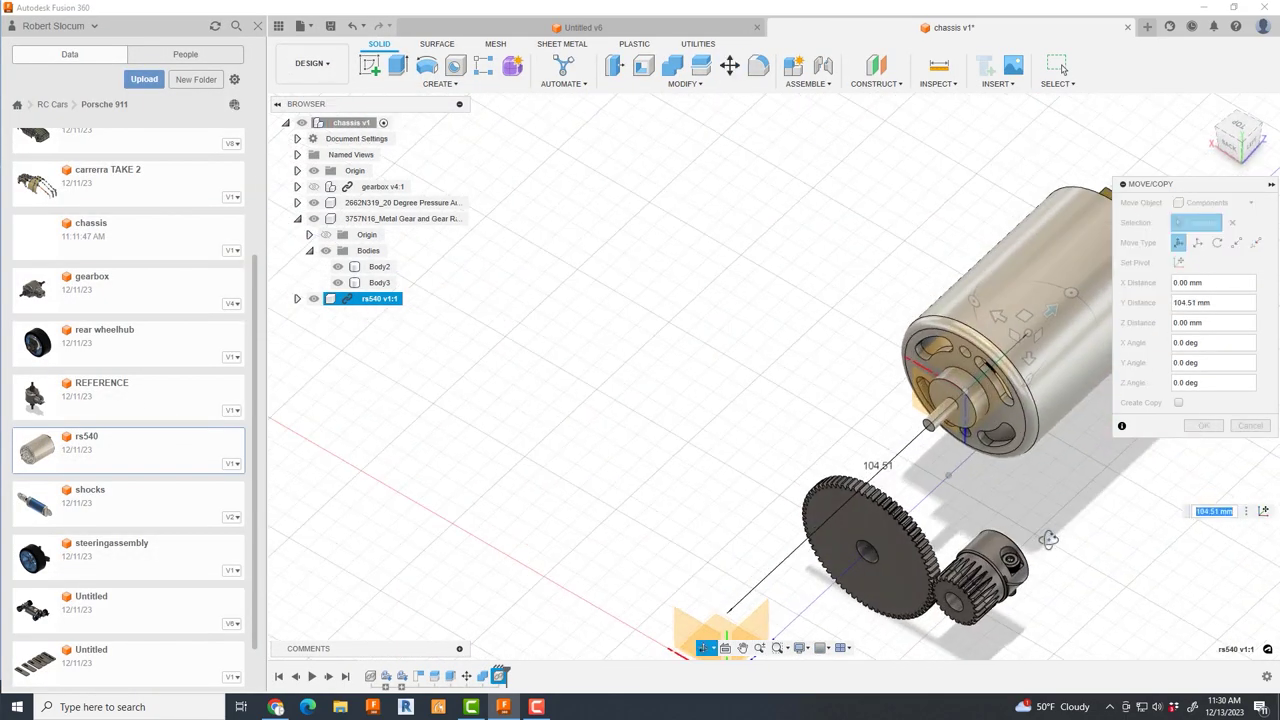
pyautogui.click(1207, 426)
# - Add a construction axis through the pinion's cylinder and a plane through that axis
pyautogui.click(876, 83)
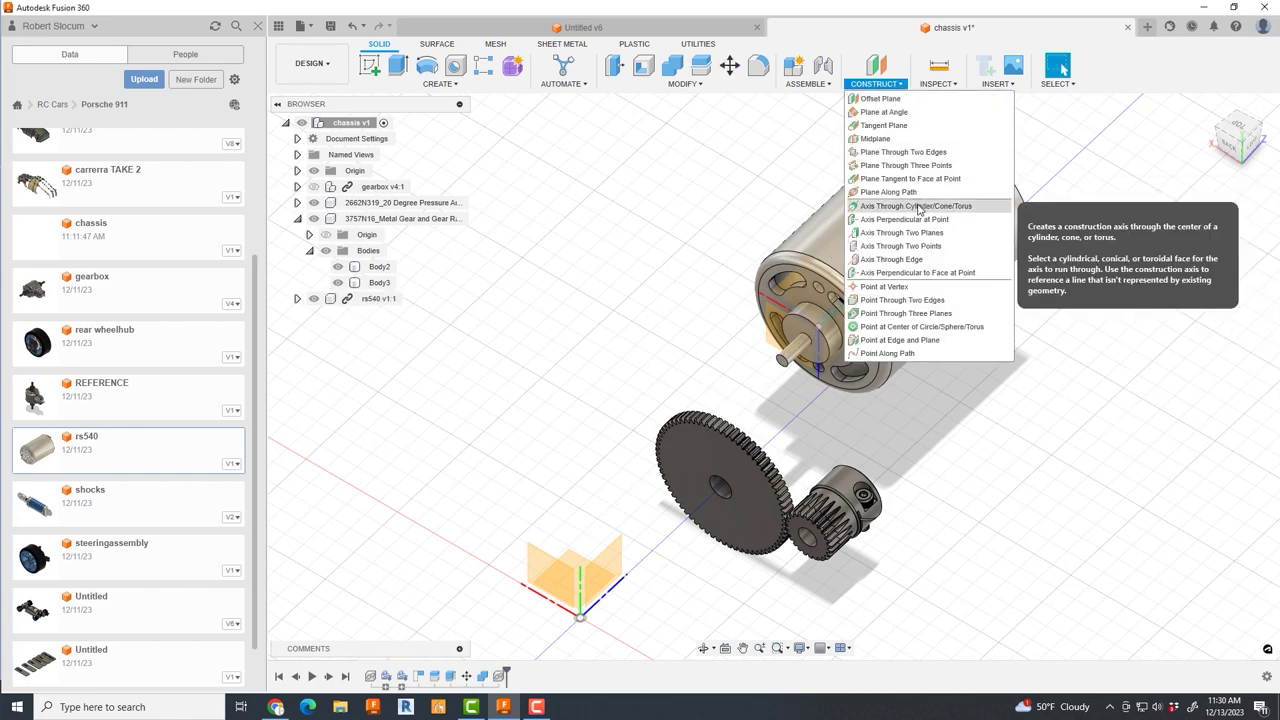
pyautogui.click(920, 208)
pyautogui.scroll(3, 826, 521)
pyautogui.click(876, 83)
pyautogui.click(905, 113)
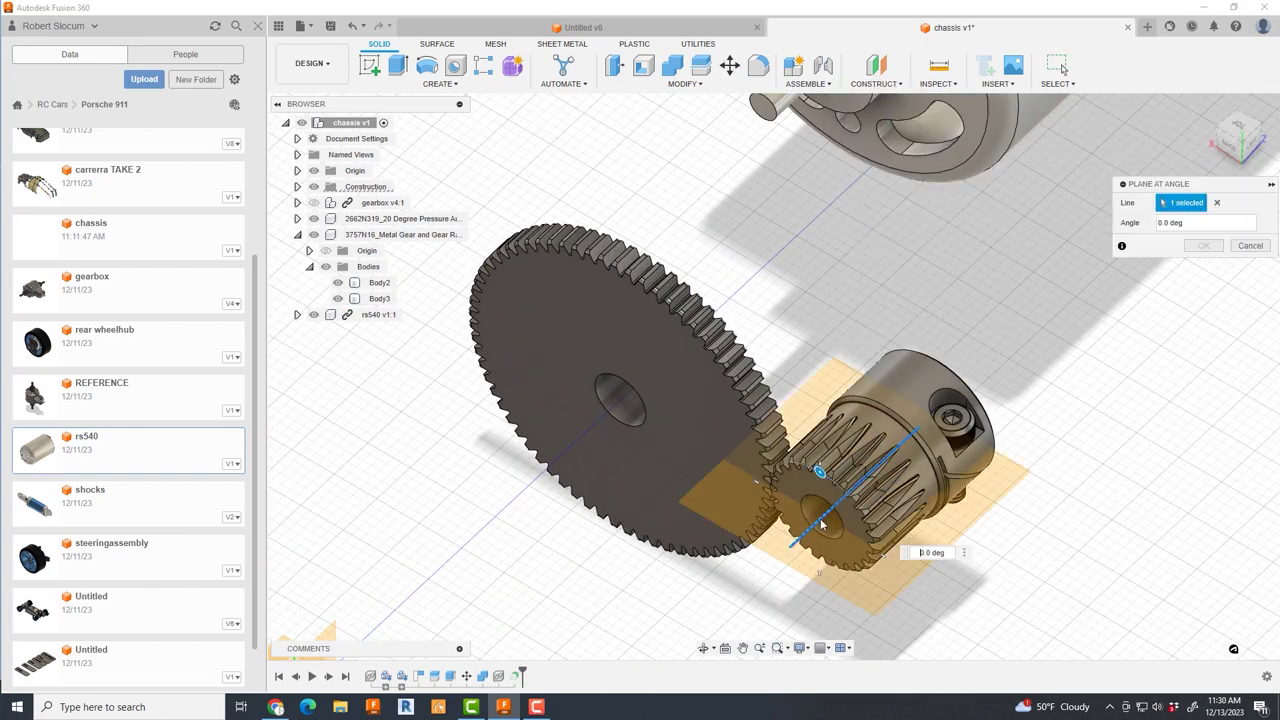
pyautogui.click(822, 518)
# - Move the rs540 motor 21.84 mm so its shaft lines up with the pinion
pyautogui.click(379, 314)
pyautogui.press('m')
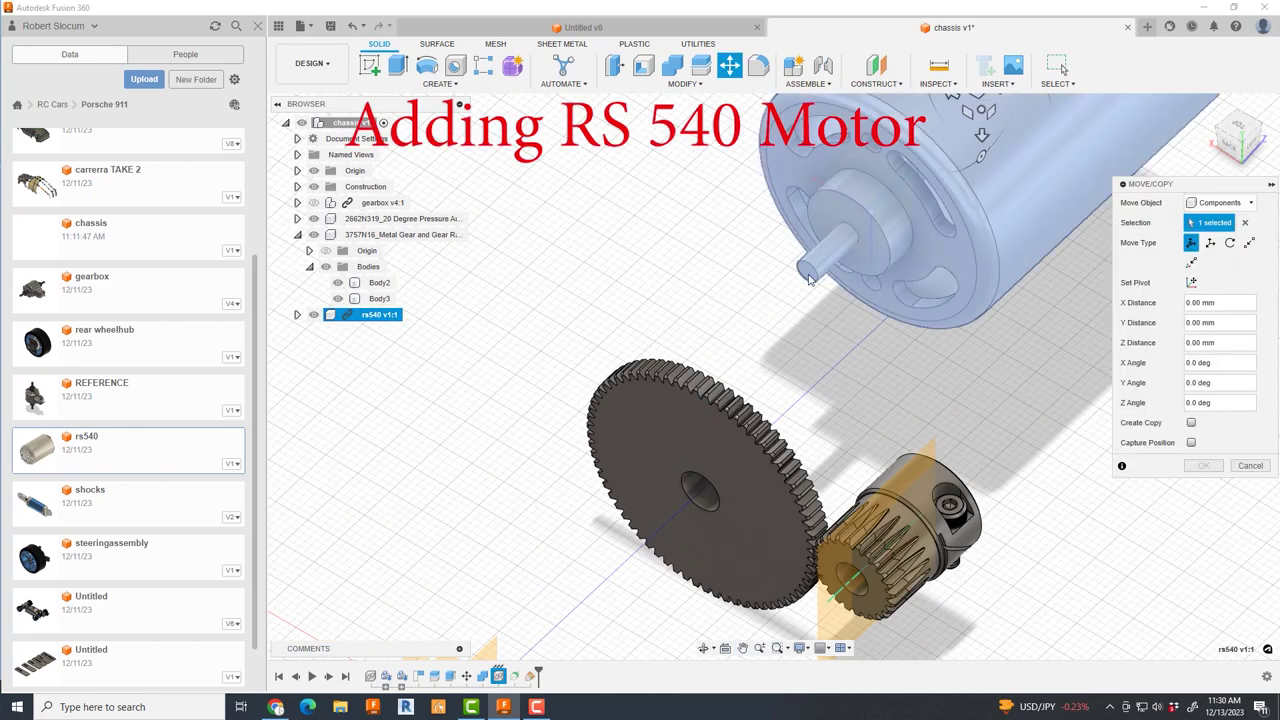
pyautogui.moveTo(915, 205); pyautogui.dragTo(943, 446)
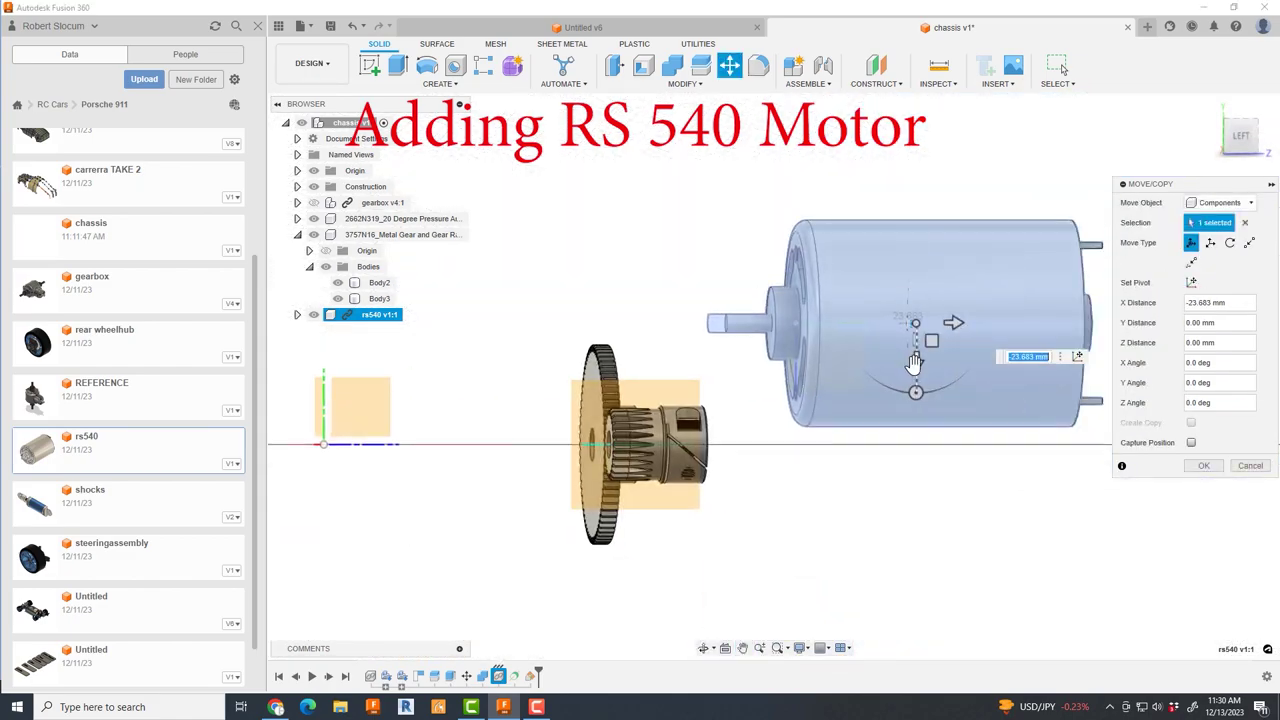
pyautogui.moveTo(943, 446)
pyautogui.mouseDown()
pyautogui.moveTo(1097, 422)
pyautogui.moveTo(848, 375)
pyautogui.mouseUp()
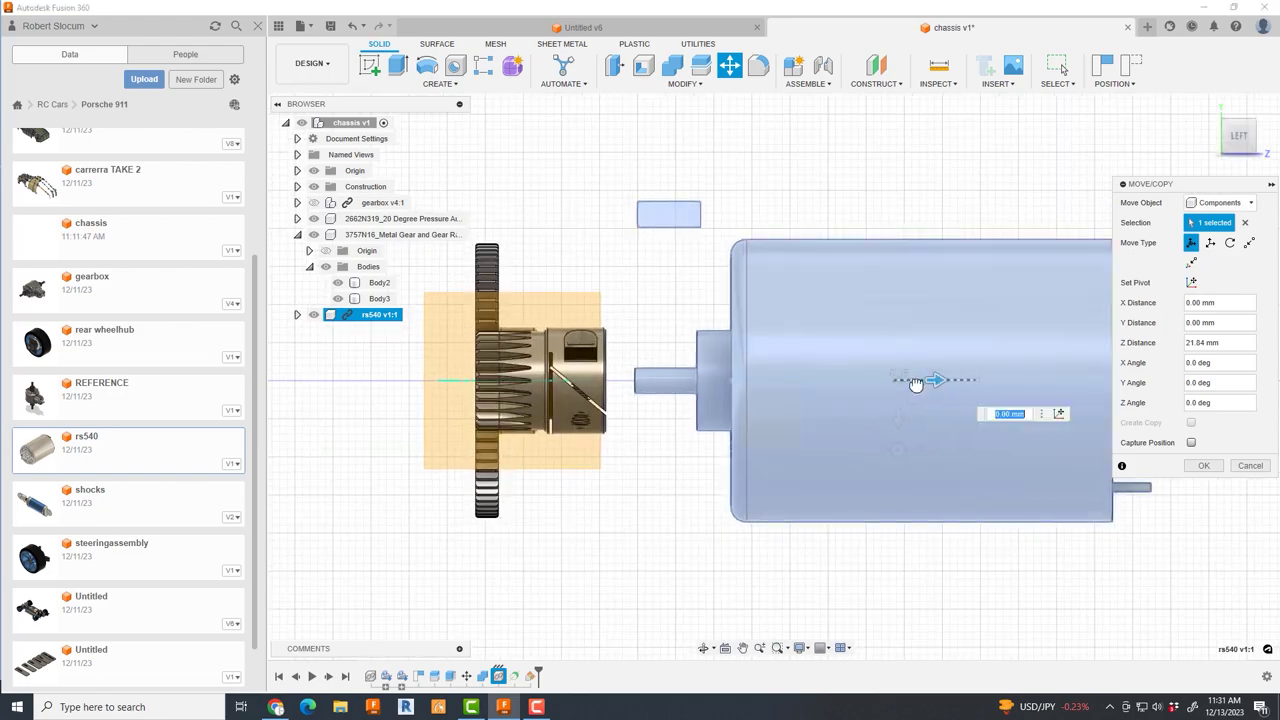
pyautogui.click(1204, 467)
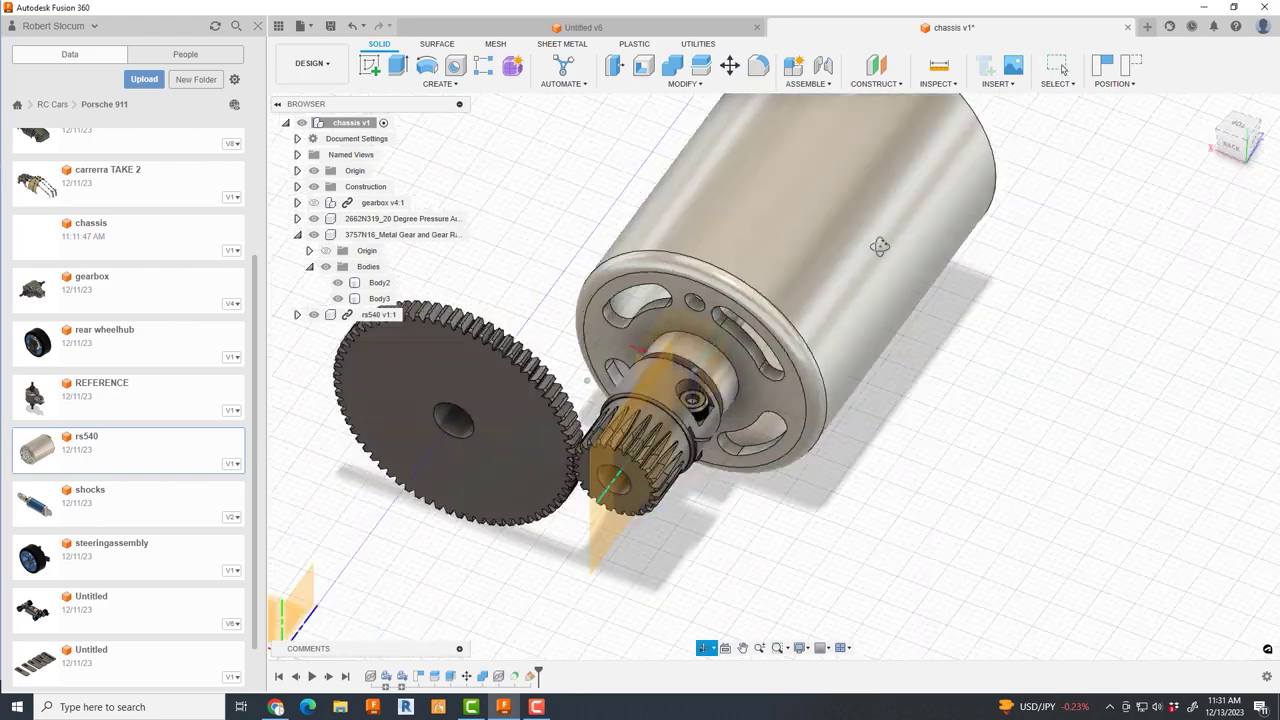
# - Select pinion Body3 and look along the shaft axis into the pinion
pyautogui.click(379, 298)
pyautogui.scroll(5, 660, 465)
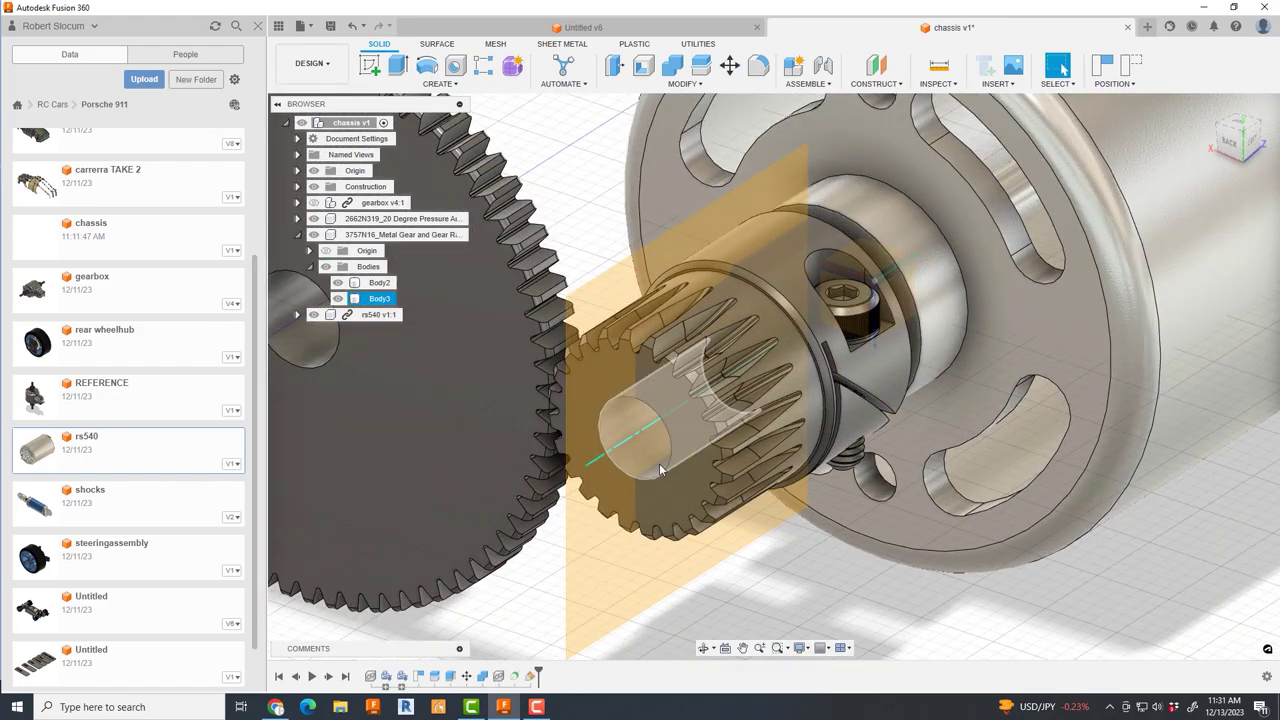
pyautogui.scroll(-5, 660, 465)
pyautogui.keyDown('shift'); pyautogui.moveTo(760, 550); pyautogui.dragTo(712, 568, button='middle'); pyautogui.keyUp('shift')
pyautogui.scroll(5, 712, 568)
pyautogui.scroll(3, 676, 438)
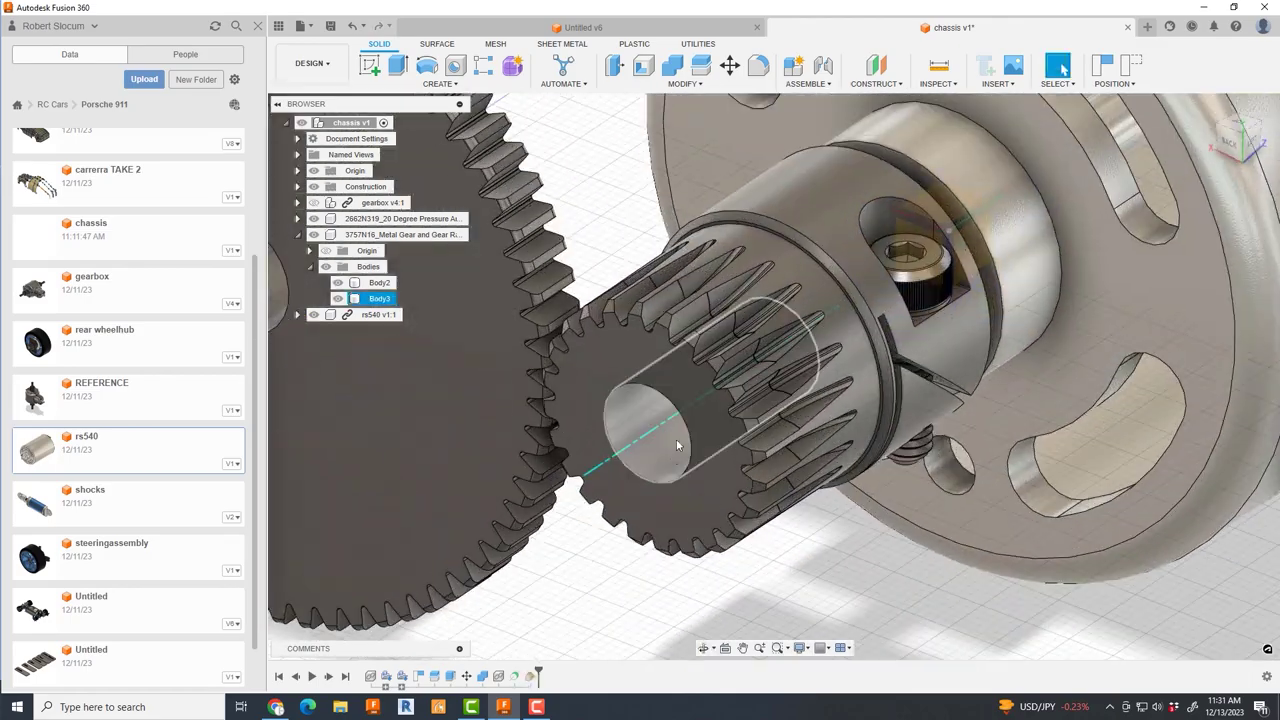
pyautogui.moveTo(676, 438)
pyautogui.keyDown('shift'); pyautogui.mouseDown(button='middle')
pyautogui.moveTo(597, 427)
pyautogui.moveTo(467, 489)
pyautogui.moveTo(588, 366)
pyautogui.mouseUp(button='middle'); pyautogui.keyUp('shift')
pyautogui.scroll(-5, 614, 420)
# - Offset the pinion's bore faces by 3.843 mm to fit the motor shaft
pyautogui.scroll(5, 467, 489)
pyautogui.click(588, 366)
pyautogui.keyDown('shift'); pyautogui.click(645, 425); pyautogui.keyUp('shift')
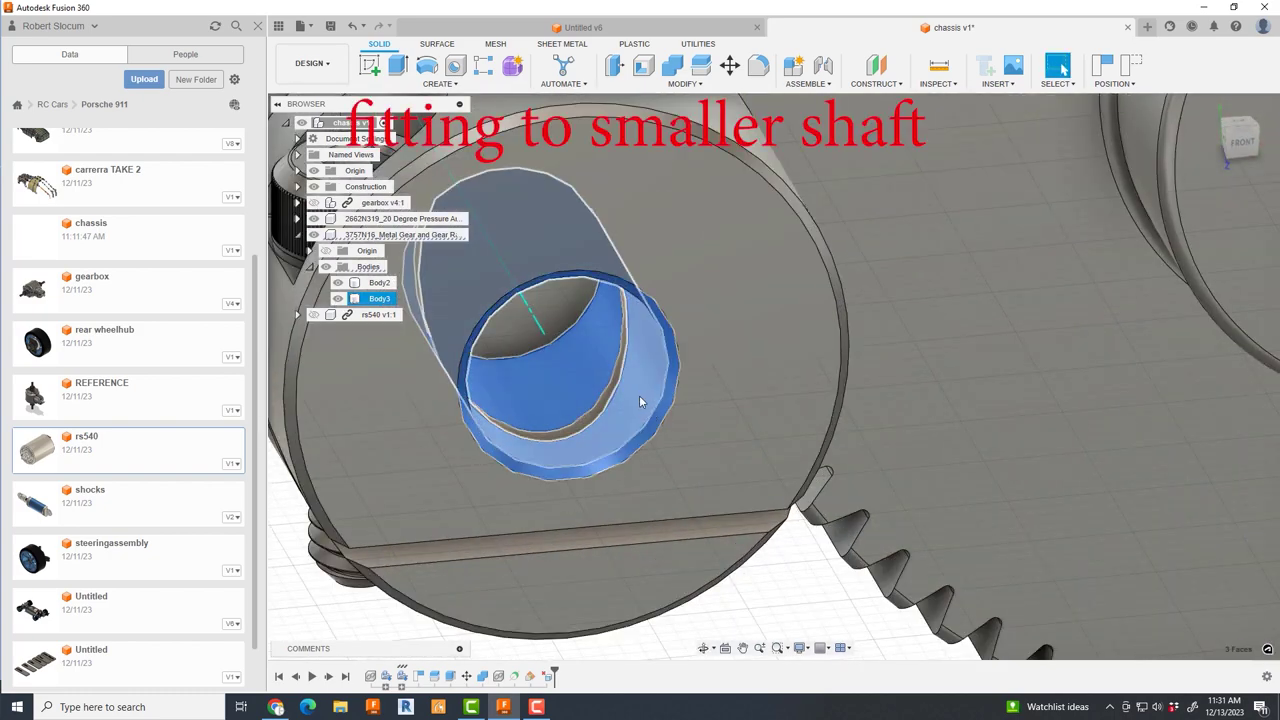
pyautogui.press('q')
pyautogui.moveTo(650, 425); pyautogui.dragTo(585, 414)
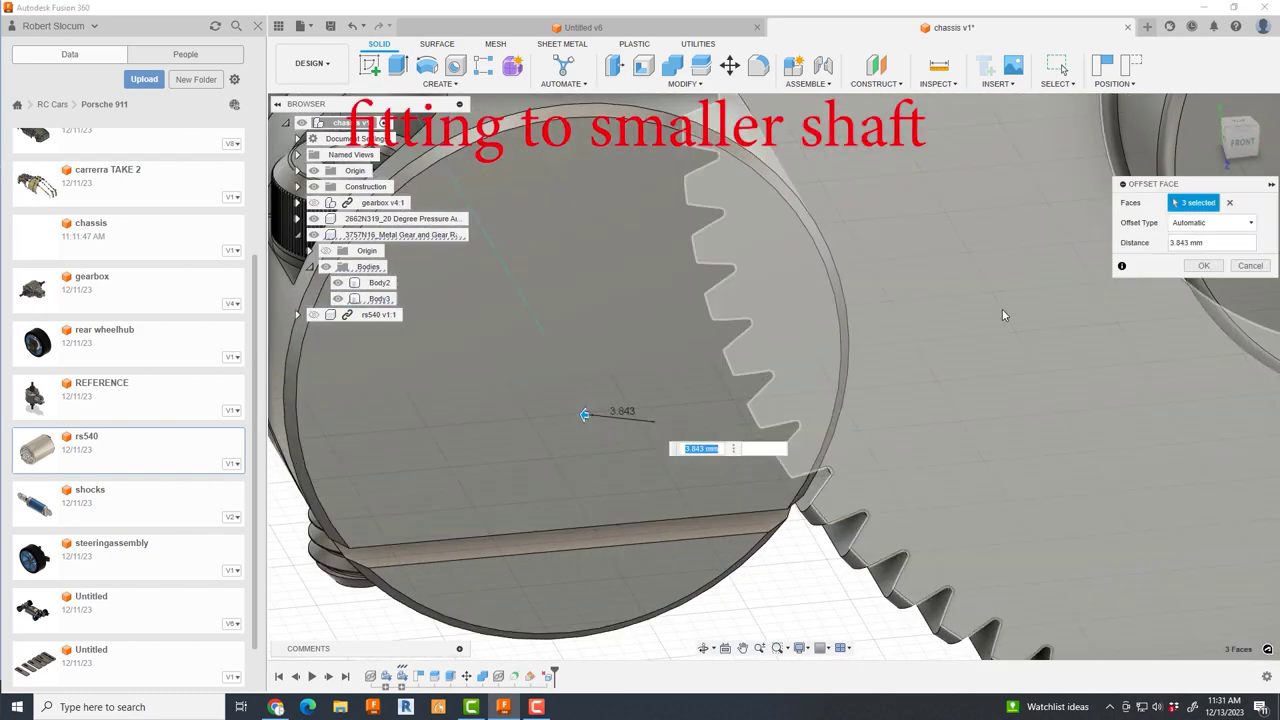
pyautogui.press('Return')
pyautogui.keyDown('shift'); pyautogui.moveTo(848, 422); pyautogui.dragTo(659, 156, button='middle'); pyautogui.keyUp('shift')
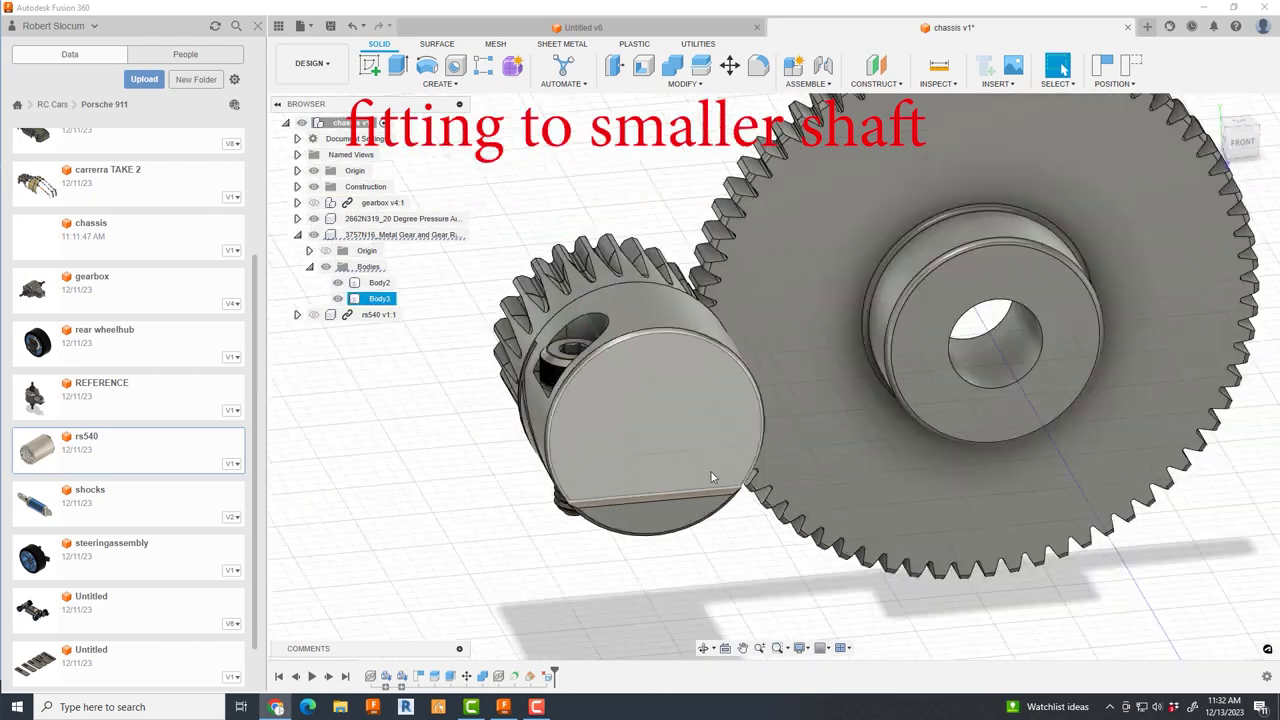
# - Split pinion Body3 and delete the split-off Body4
pyautogui.click(704, 67)
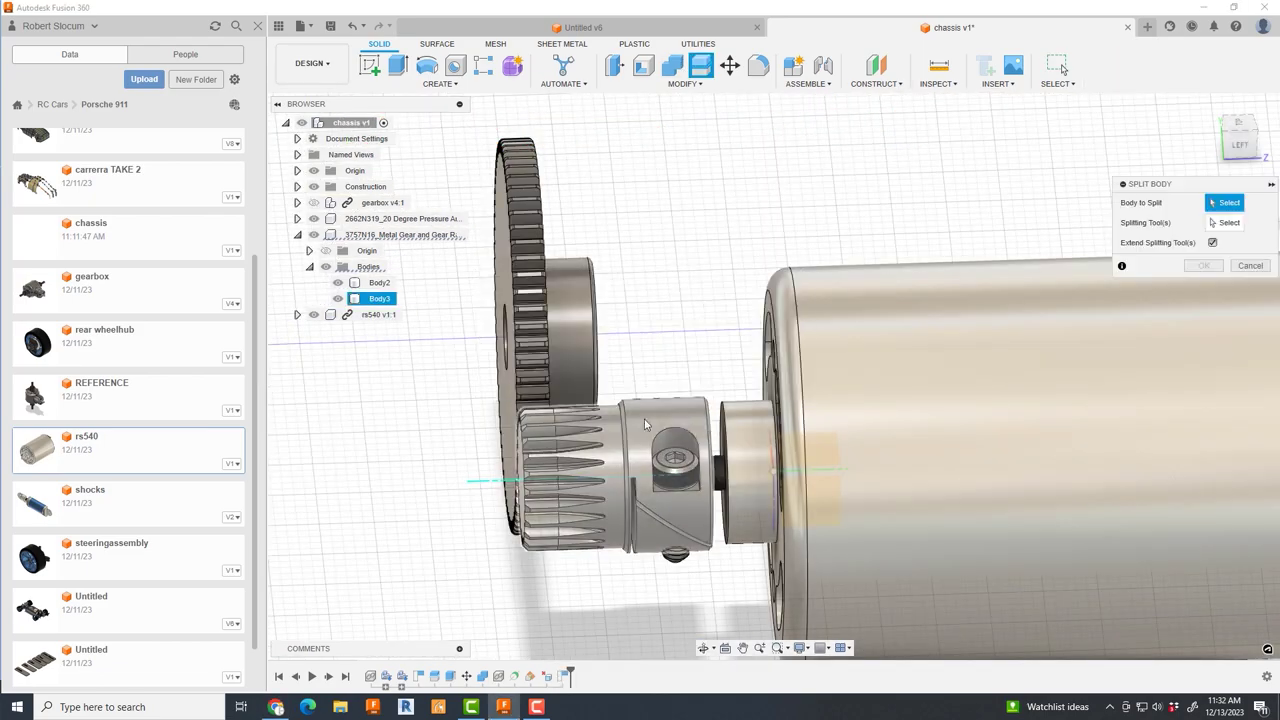
pyautogui.click(379, 298)
pyautogui.scroll(3, 875, 258)
pyautogui.press('Return')
pyautogui.keyDown('shift'); pyautogui.moveTo(875, 258); pyautogui.dragTo(585, 582, button='middle'); pyautogui.keyUp('shift')
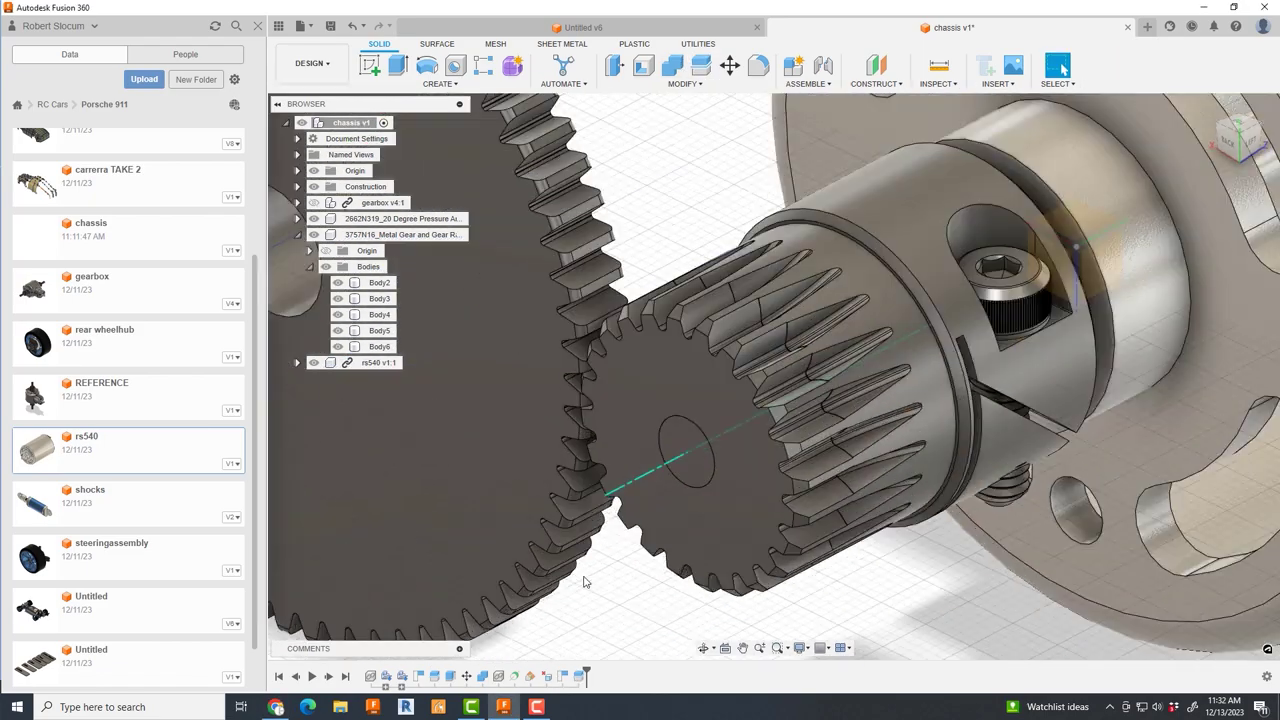
pyautogui.rightClick(378, 316)
pyautogui.click(420, 510)
pyautogui.scroll(-8, 769, 530)
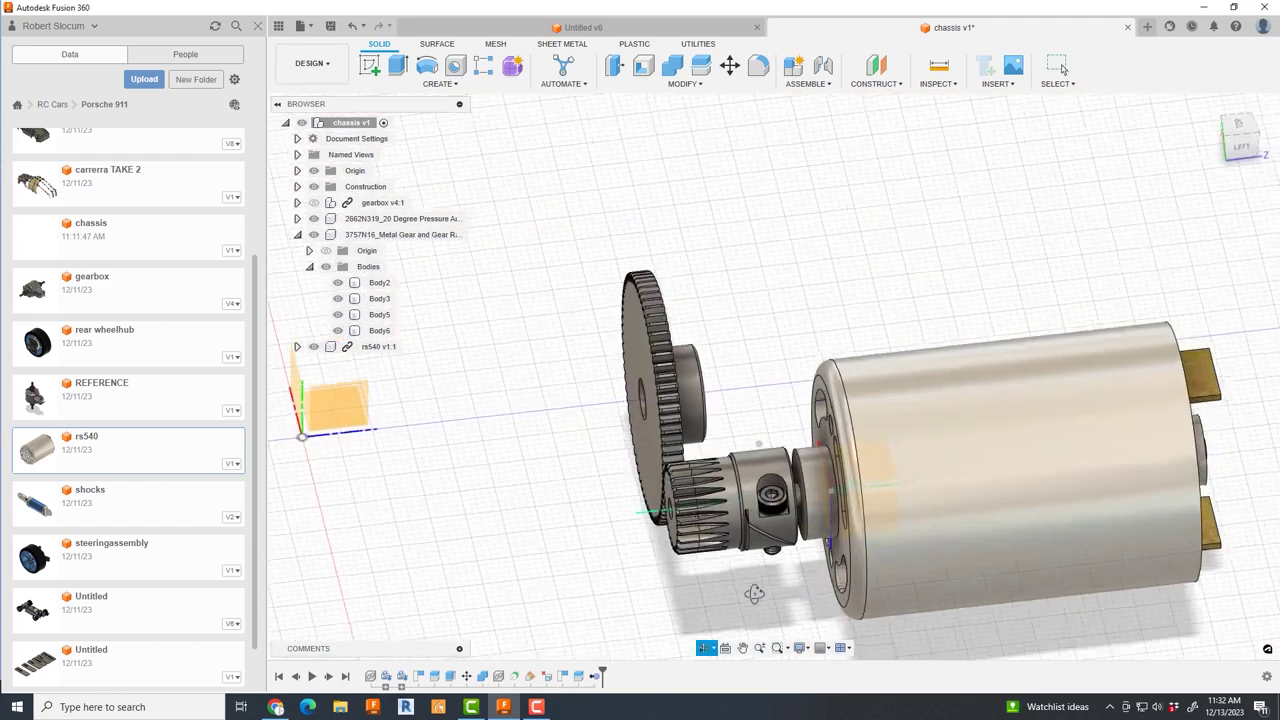
# - Show the gearbox again and offset the spur gear's bore face to 2.145 mm
pyautogui.click(313, 202)
pyautogui.keyDown('shift'); pyautogui.moveTo(700, 400); pyautogui.dragTo(577, 482, button='middle'); pyautogui.keyUp('shift')
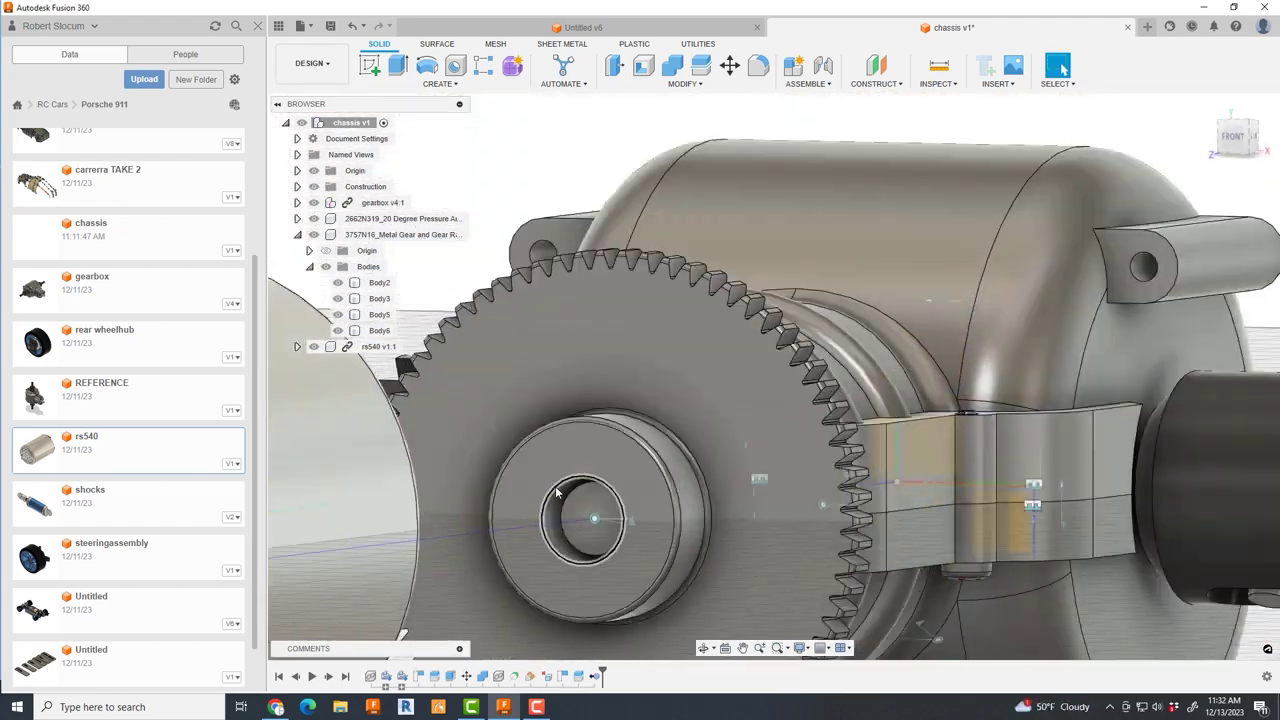
pyautogui.click(577, 482)
pyautogui.press('q')
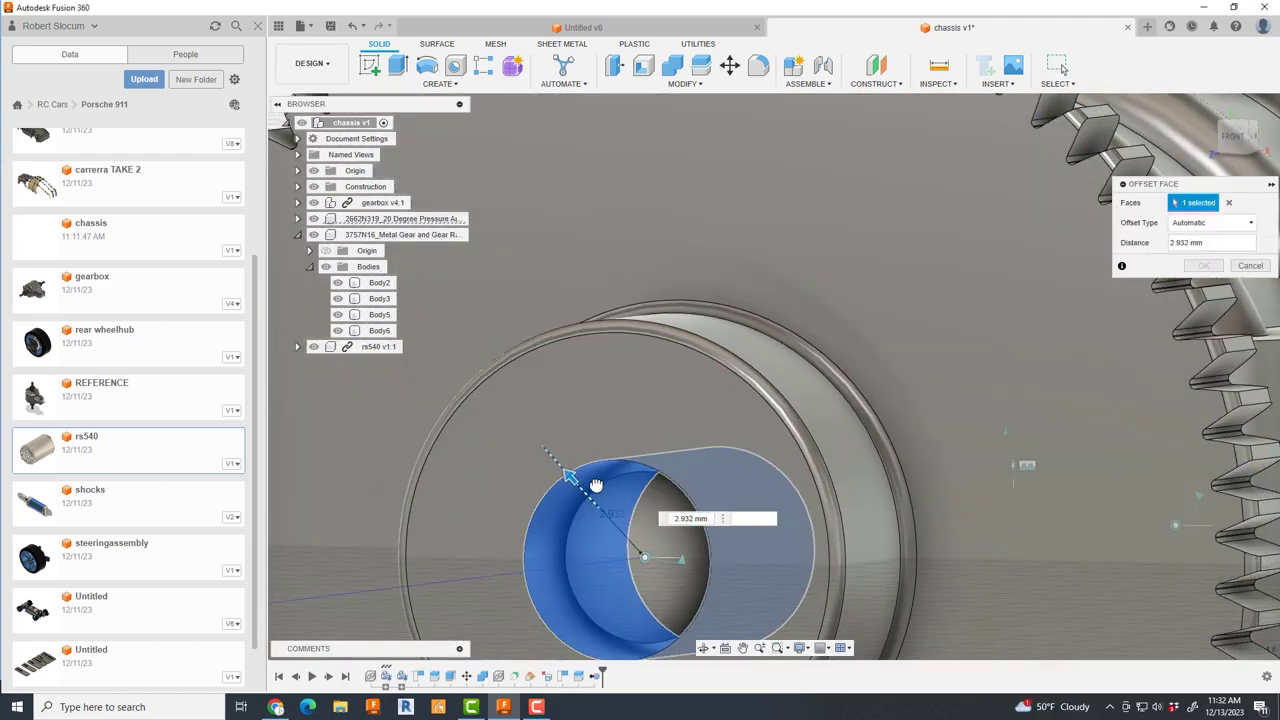
pyautogui.moveTo(659, 517); pyautogui.dragTo(735, 483)
pyautogui.press('Return')
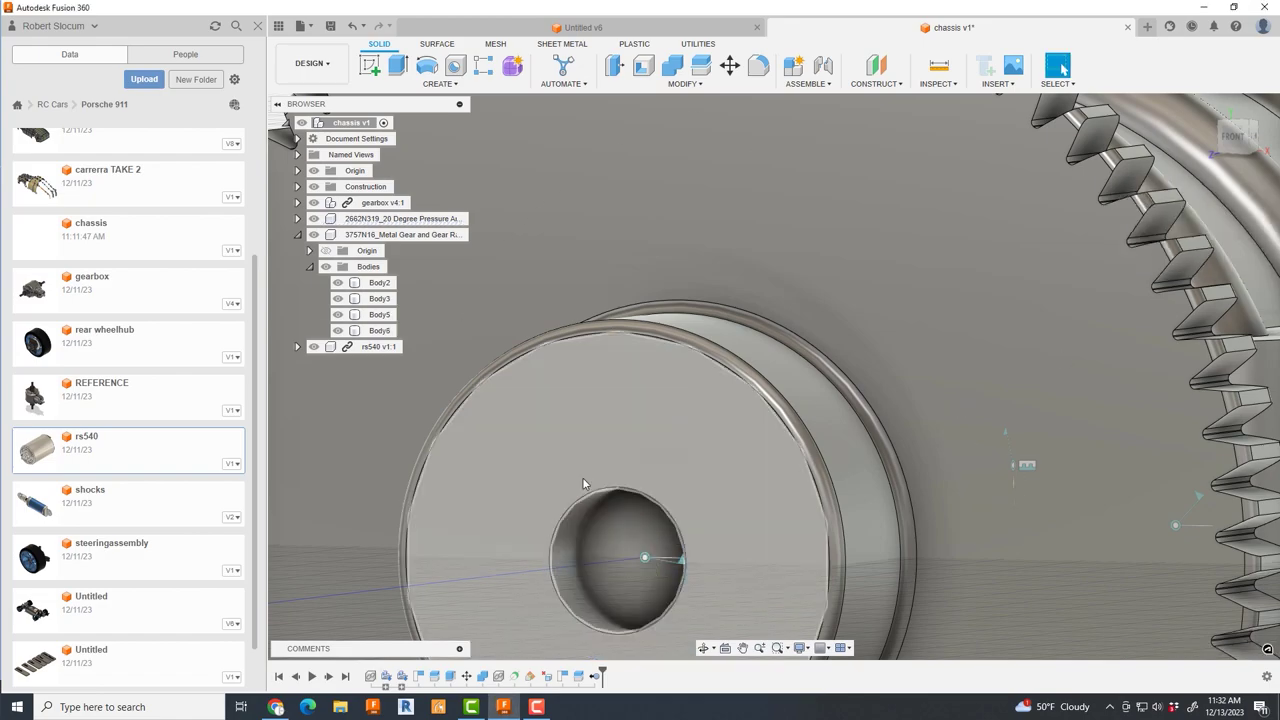
pyautogui.scroll(-5, 582, 477)
pyautogui.keyDown('shift'); pyautogui.moveTo(582, 477); pyautogui.dragTo(533, 143, button='middle'); pyautogui.keyUp('shift')
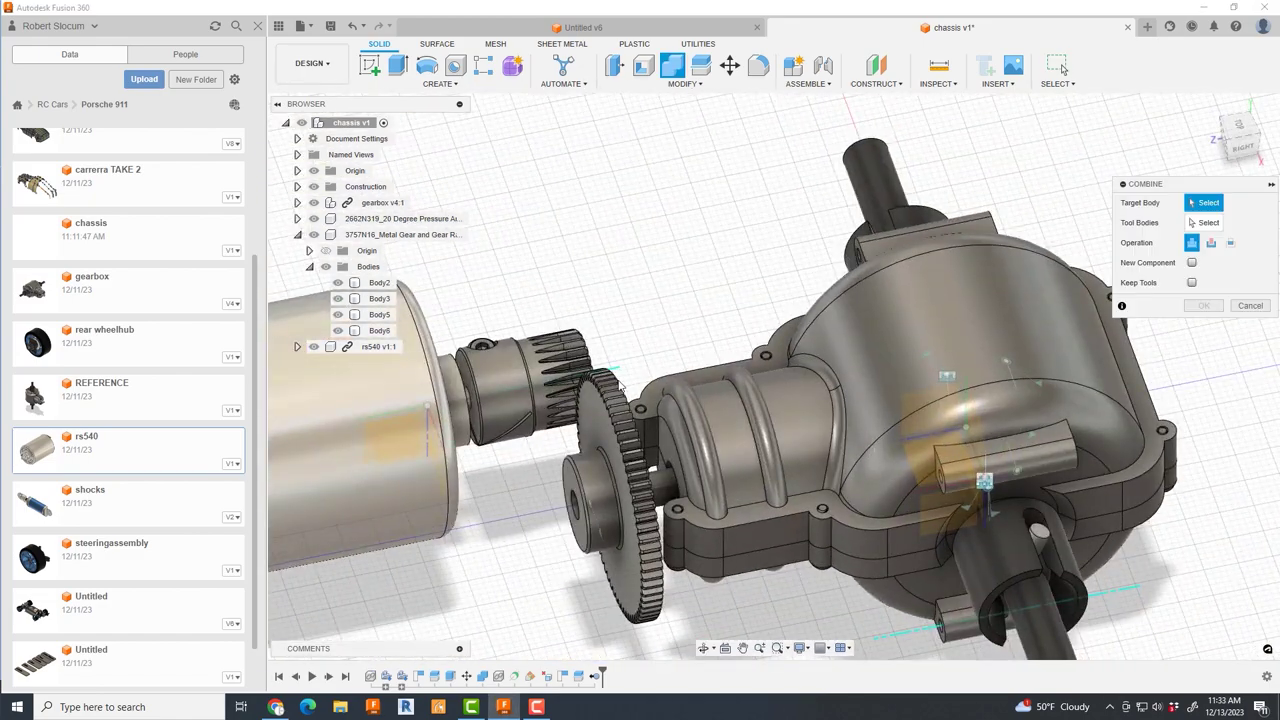
# - Confirm the shaft selection and show the gearbox again in a right-side view
pyautogui.click(668, 487)
pyautogui.press('Return')
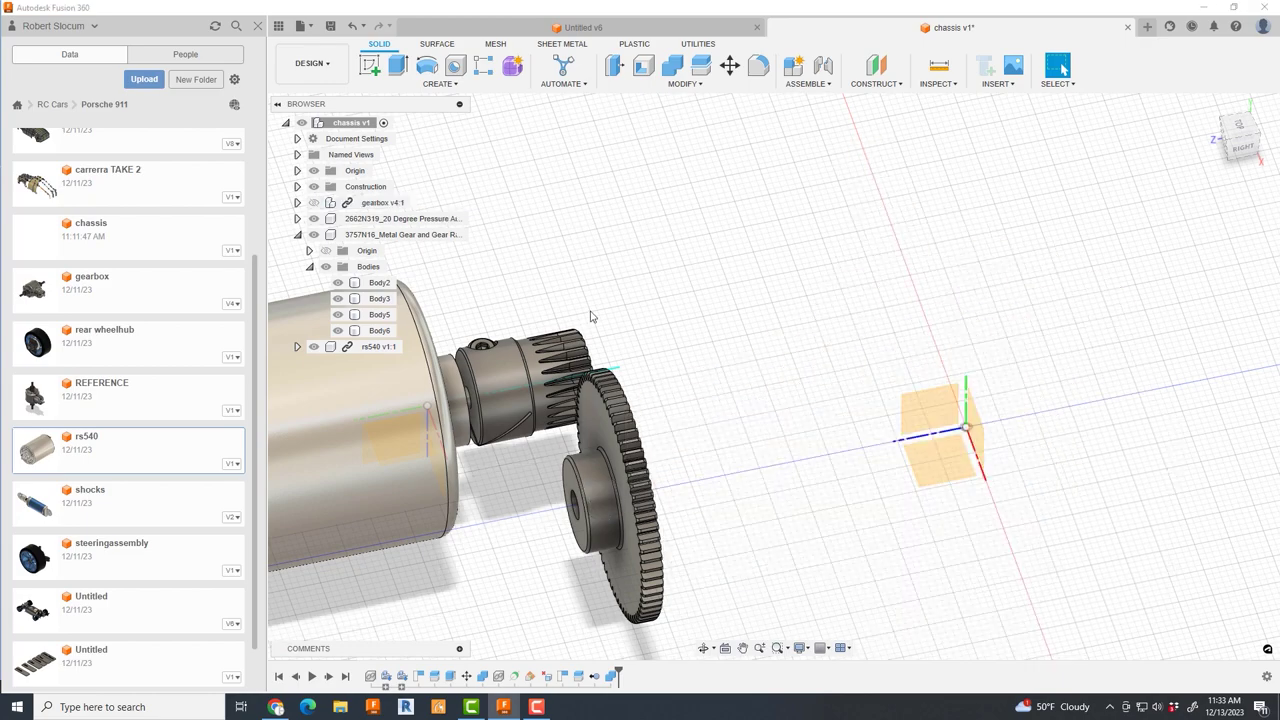
pyautogui.moveTo(668, 487)
pyautogui.keyDown('shift'); pyautogui.mouseDown(button='middle')
pyautogui.moveTo(590, 545)
pyautogui.moveTo(698, 517)
pyautogui.moveTo(665, 405)
pyautogui.moveTo(300, 358)
pyautogui.mouseUp(button='middle'); pyautogui.keyUp('shift')
pyautogui.click(314, 202)
pyautogui.click(1240, 137)
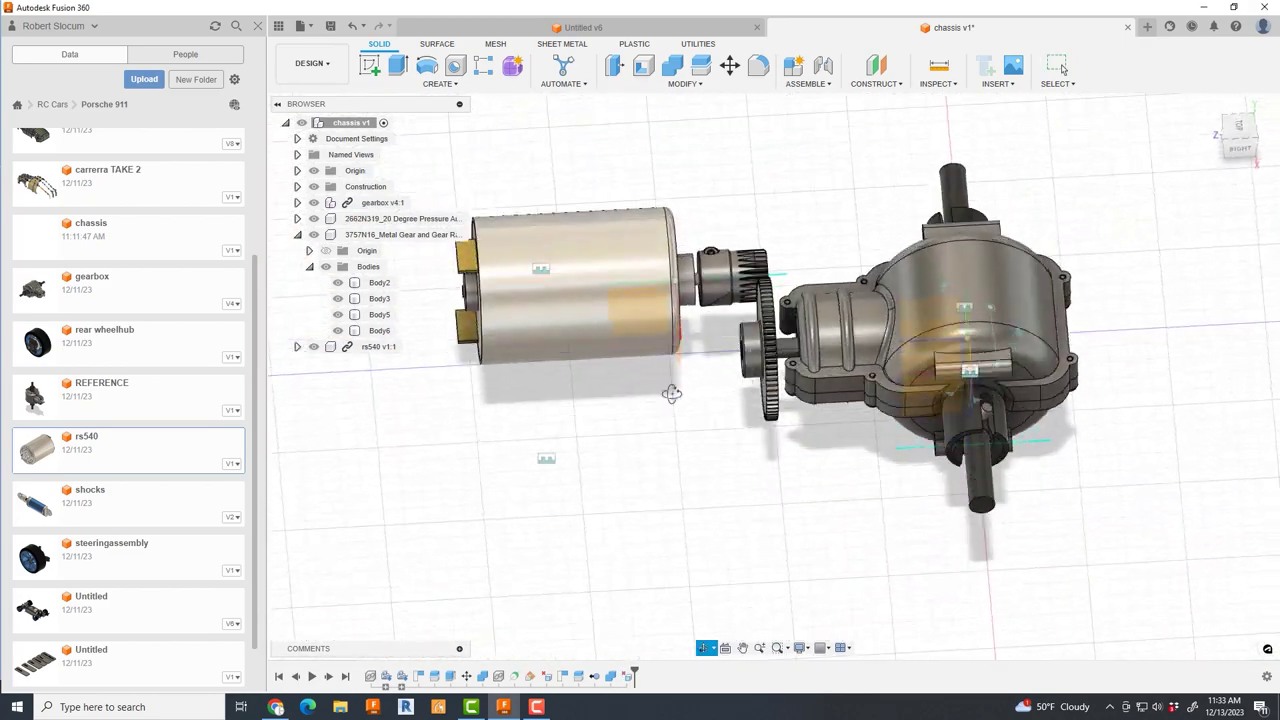
# - Draw a 46.366 mm-diameter cylinder circle on the gearbox face around the spur gear axis
pyautogui.keyDown('shift'); pyautogui.moveTo(676, 343); pyautogui.dragTo(694, 359, button='middle'); pyautogui.keyUp('shift')
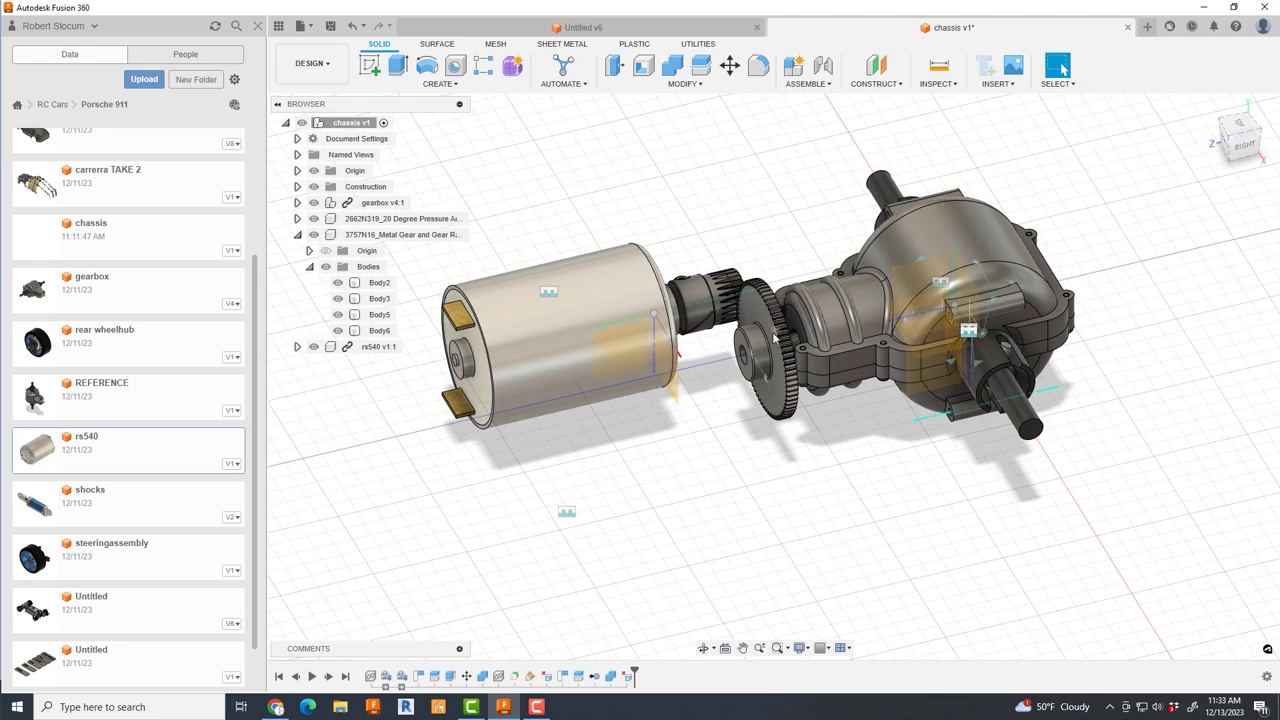
pyautogui.moveTo(775, 338)
pyautogui.keyDown('shift'); pyautogui.mouseDown(button='middle')
pyautogui.moveTo(760, 330)
pyautogui.moveTo(775, 335)
pyautogui.mouseUp(button='middle'); pyautogui.keyUp('shift')
pyautogui.scroll(5, 775, 335)
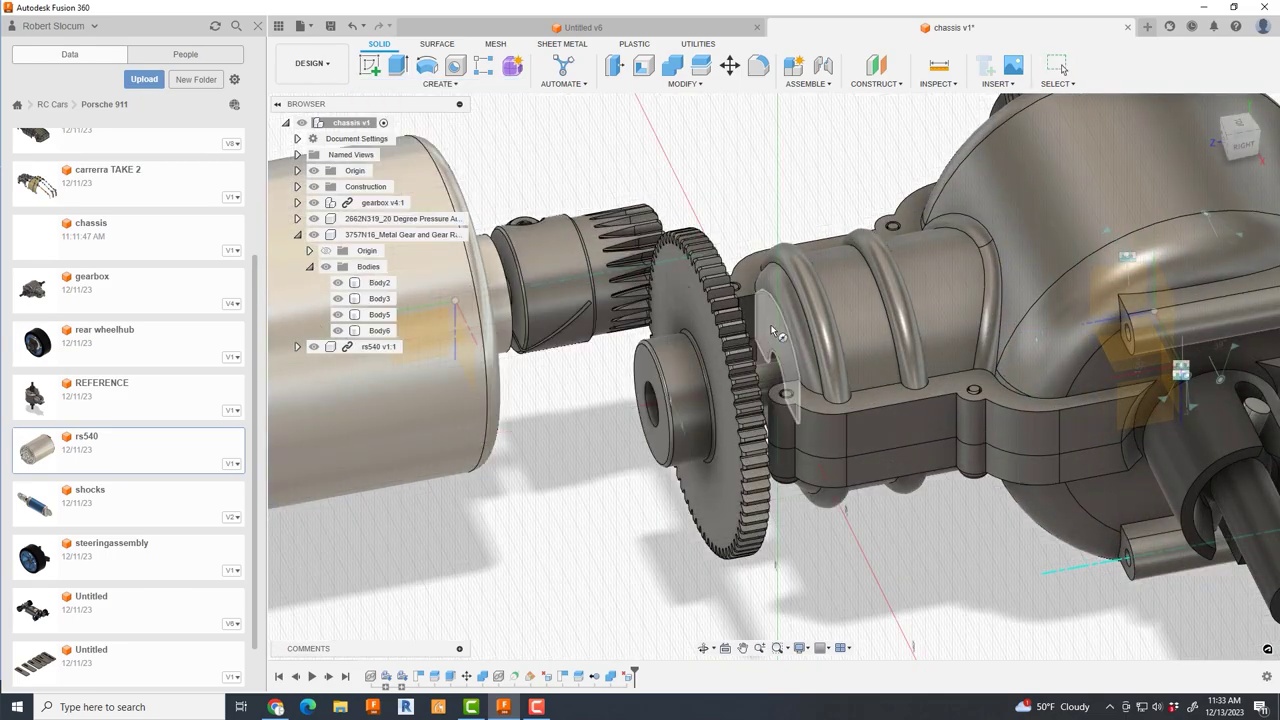
pyautogui.scroll(3, 785, 388)
pyautogui.moveTo(785, 388)
pyautogui.keyDown('shift'); pyautogui.mouseDown(button='middle')
pyautogui.moveTo(880, 420)
pyautogui.moveTo(1005, 492)
pyautogui.mouseUp(button='middle'); pyautogui.keyUp('shift')
pyautogui.click(995, 483)
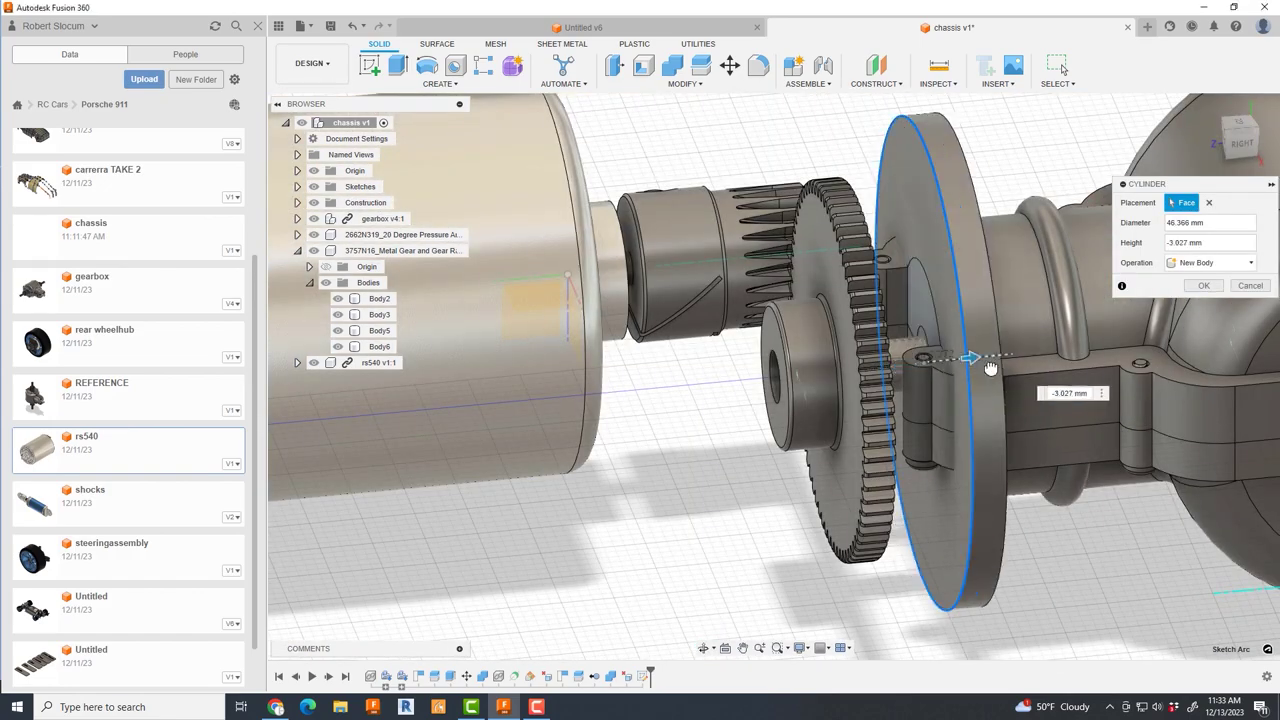
# - Lengthen the cylinder to about 27.6 mm and commit it as a new body
pyautogui.keyDown('shift'); pyautogui.moveTo(1206, 287); pyautogui.dragTo(990, 400, button='middle'); pyautogui.keyUp('shift')
pyautogui.moveTo(986, 394); pyautogui.dragTo(1035, 394)
pyautogui.keyDown('shift'); pyautogui.moveTo(1035, 394); pyautogui.dragTo(990, 379, button='middle'); pyautogui.keyUp('shift')
pyautogui.click(1200, 283)
# - Offset the cylinder's end face outward by 2.467 mm
pyautogui.keyDown('shift'); pyautogui.moveTo(1197, 274); pyautogui.dragTo(707, 206, button='middle'); pyautogui.keyUp('shift')
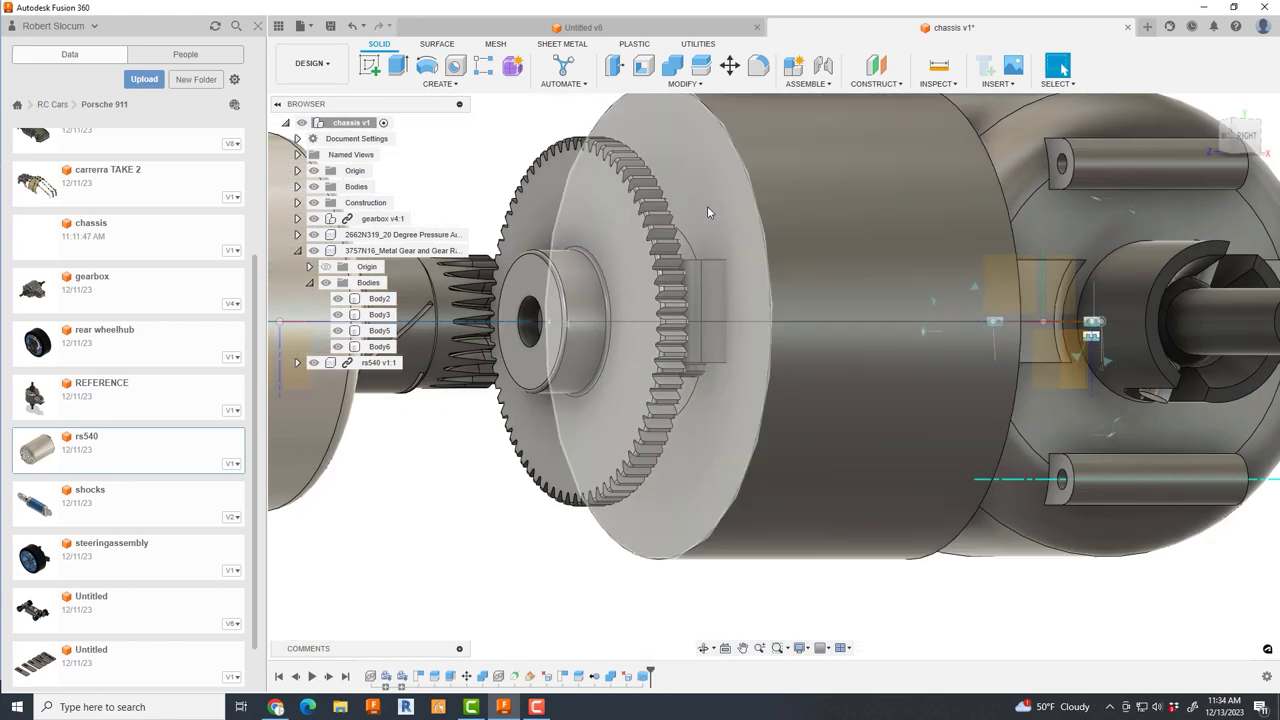
pyautogui.press('q')
pyautogui.click(707, 206)
pyautogui.click(1246, 137)
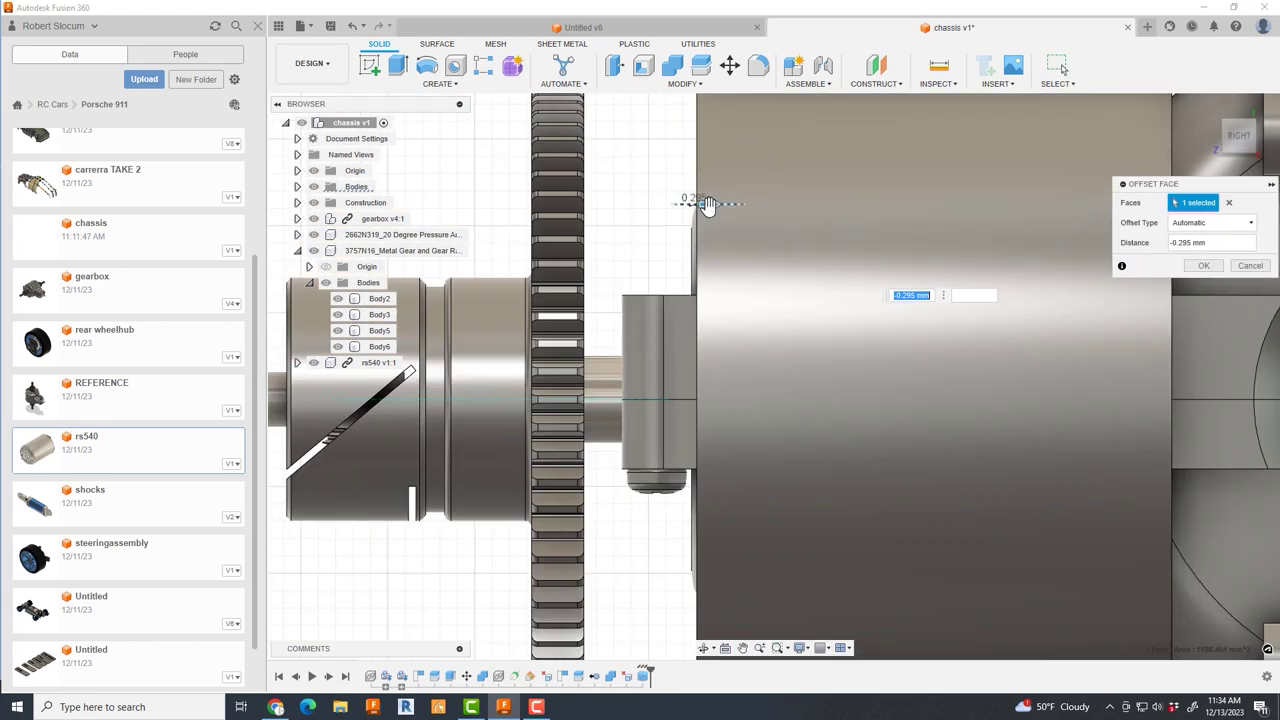
pyautogui.moveTo(694, 203); pyautogui.dragTo(661, 195)
pyautogui.press('Return')
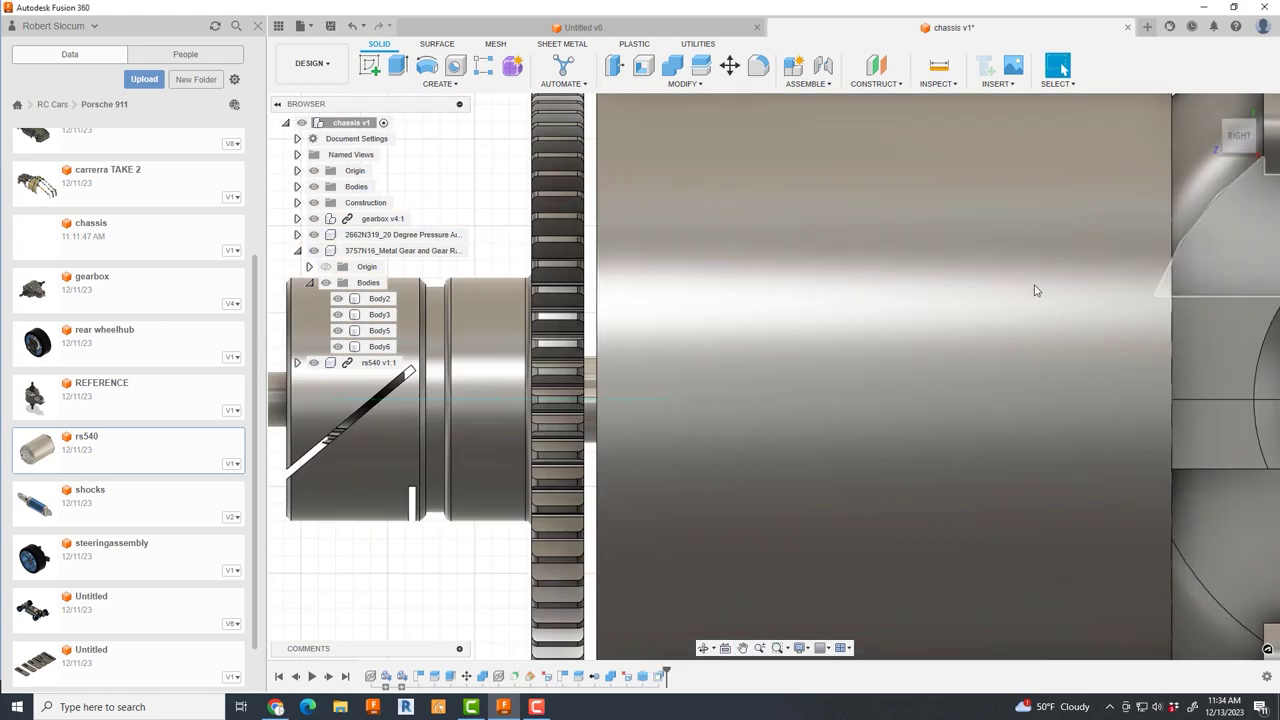
# - Offset another cylinder face 40.12 mm toward the rs540 motor
pyautogui.click(1218, 122)
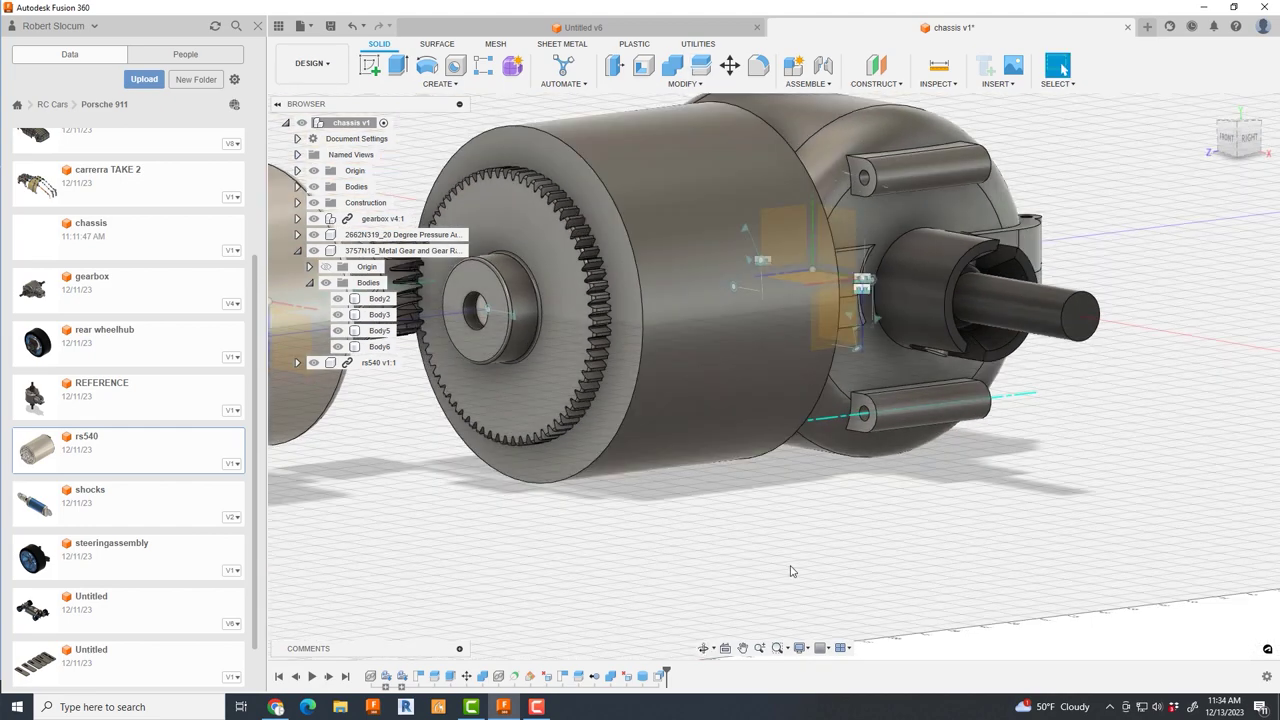
pyautogui.click(695, 138)
pyautogui.press('q')
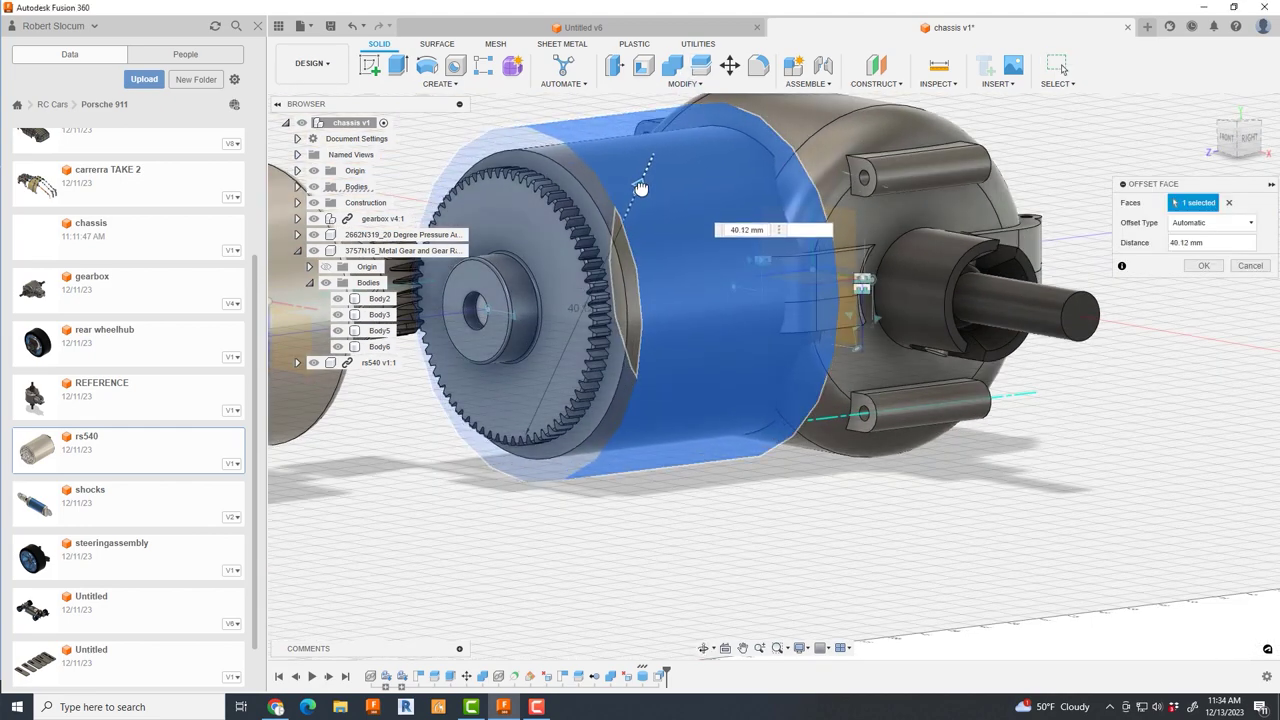
pyautogui.click(1204, 265)
# - Join the cylinder and lower housing body to the gearbox housing with Combine
pyautogui.click(672, 65)
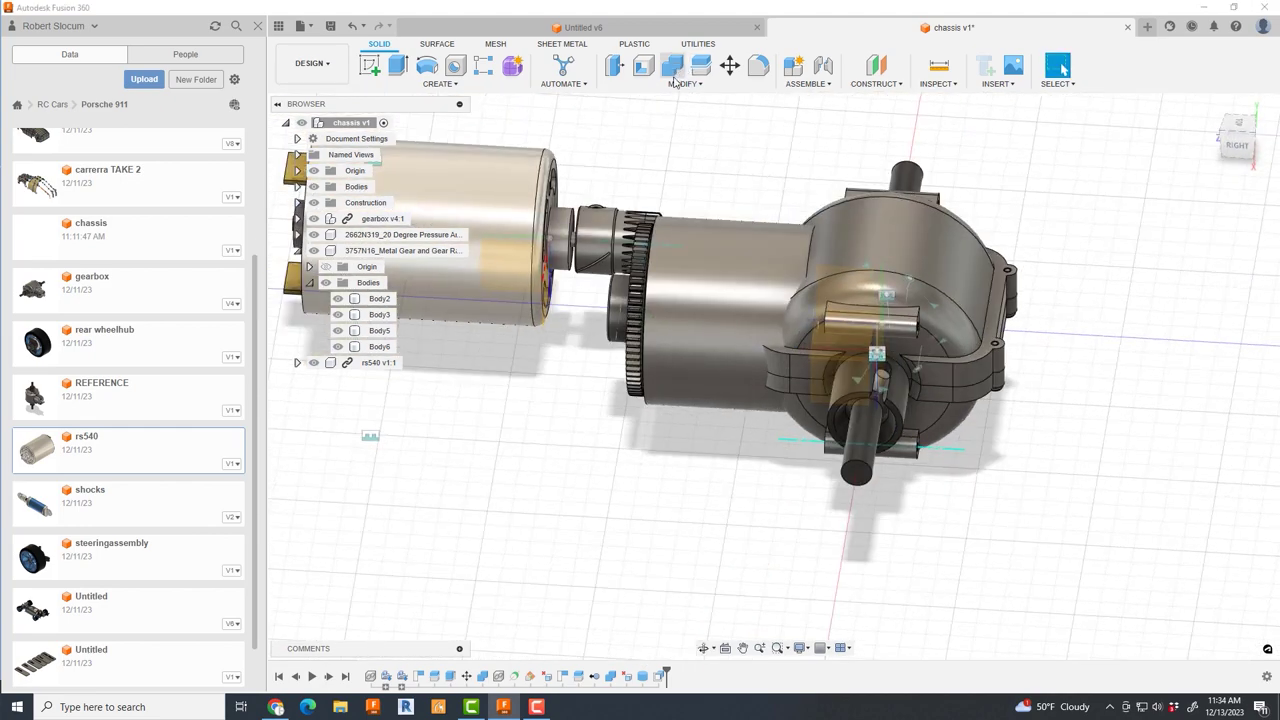
pyautogui.click(720, 330)
pyautogui.click(889, 305)
pyautogui.click(990, 370)
# - Split the gearbox housing body with the cutting plane
pyautogui.click(1206, 306)
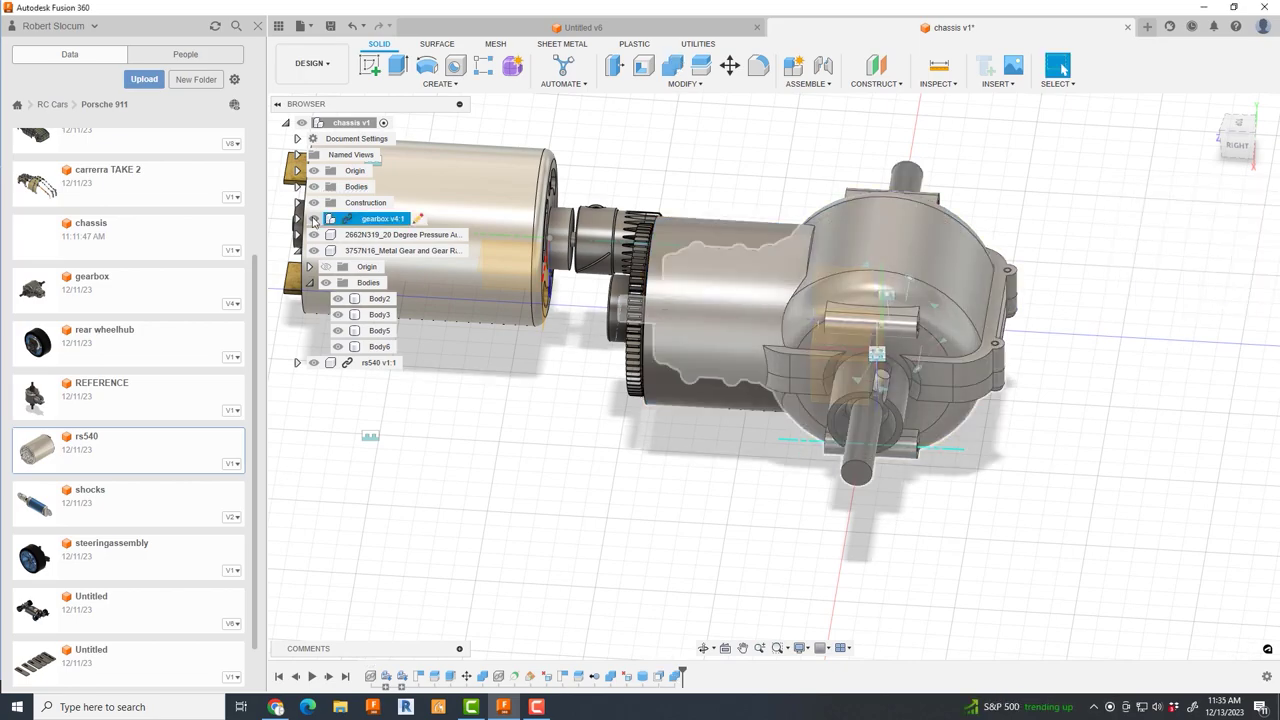
pyautogui.keyDown('shift'); pyautogui.moveTo(1000, 420); pyautogui.dragTo(434, 363, button='middle'); pyautogui.keyUp('shift')
pyautogui.scroll(3, 711, 340)
pyautogui.moveTo(871, 521); pyautogui.dragTo(919, 521)
pyautogui.click(340, 251)
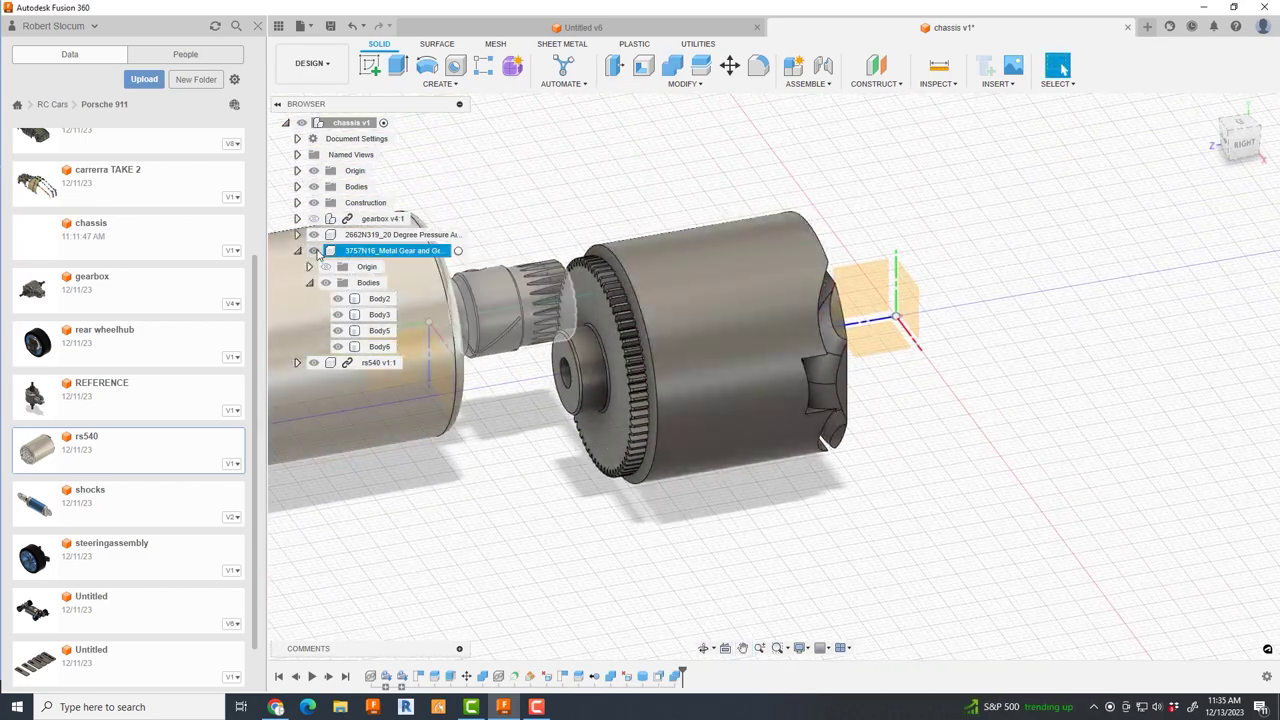
pyautogui.keyDown('shift'); pyautogui.moveTo(517, 468); pyautogui.dragTo(613, 181, button='middle'); pyautogui.keyUp('shift')
pyautogui.click(724, 278)
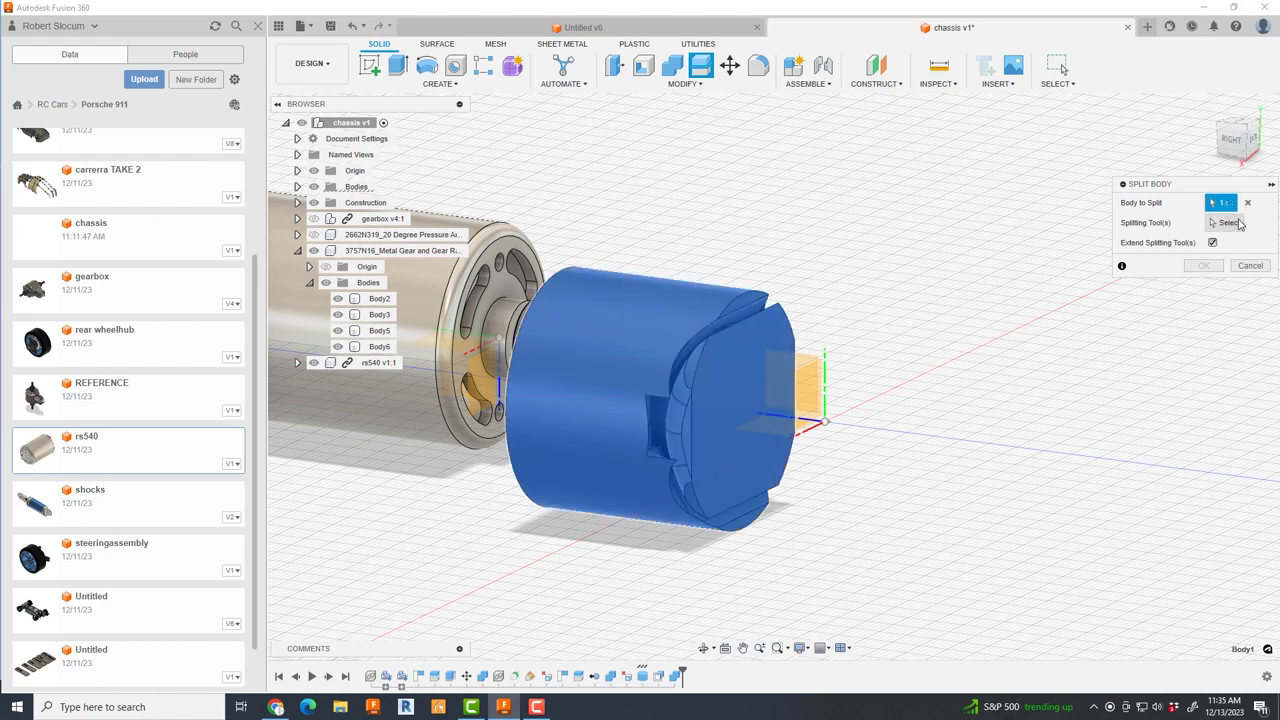
pyautogui.click(1204, 245)
# - Delete the leftover Body2 ring piece
pyautogui.keyDown('shift'); pyautogui.moveTo(1150, 300); pyautogui.dragTo(842, 351, button='middle'); pyautogui.keyUp('shift')
pyautogui.scroll(5, 842, 351)
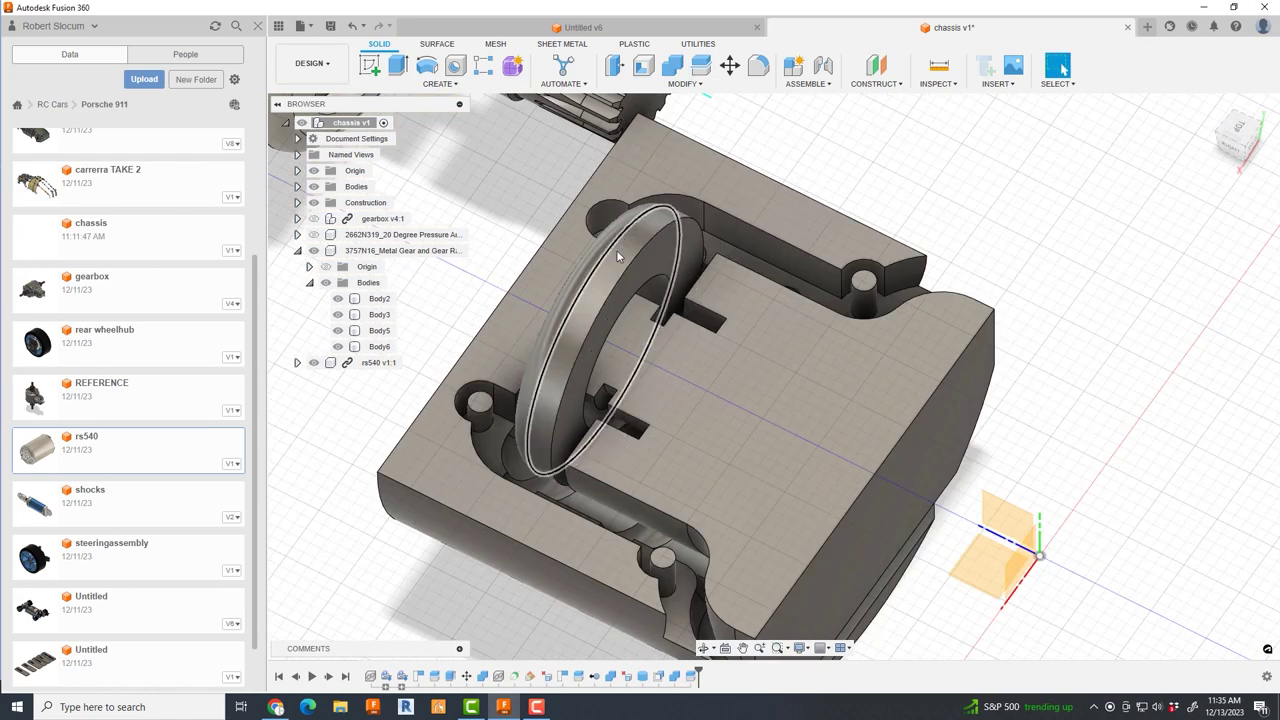
pyautogui.rightClick(620, 252)
pyautogui.click(620, 456)
pyautogui.rightClick(368, 218)
pyautogui.click(407, 403)
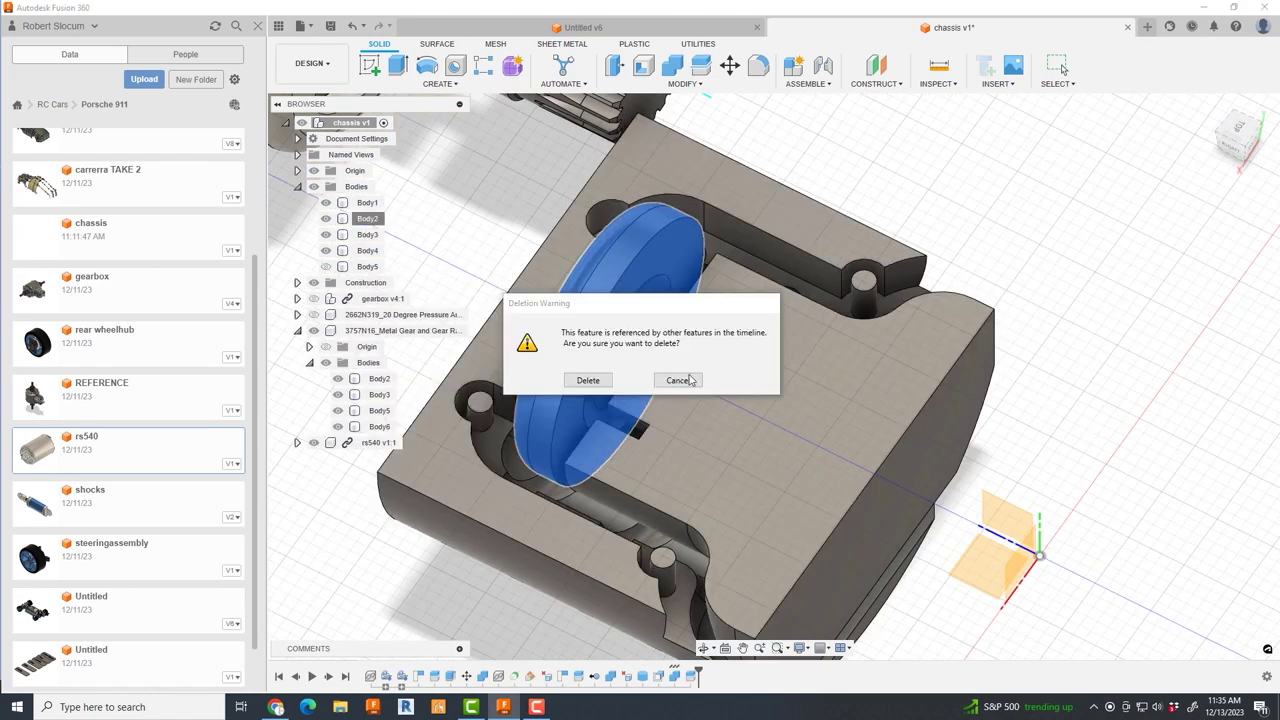
pyautogui.click(686, 377)
pyautogui.press('Delete')
# - Split Body4 again with the same plane
pyautogui.keyDown('shift'); pyautogui.moveTo(600, 330); pyautogui.dragTo(644, 401, button='middle'); pyautogui.keyUp('shift')
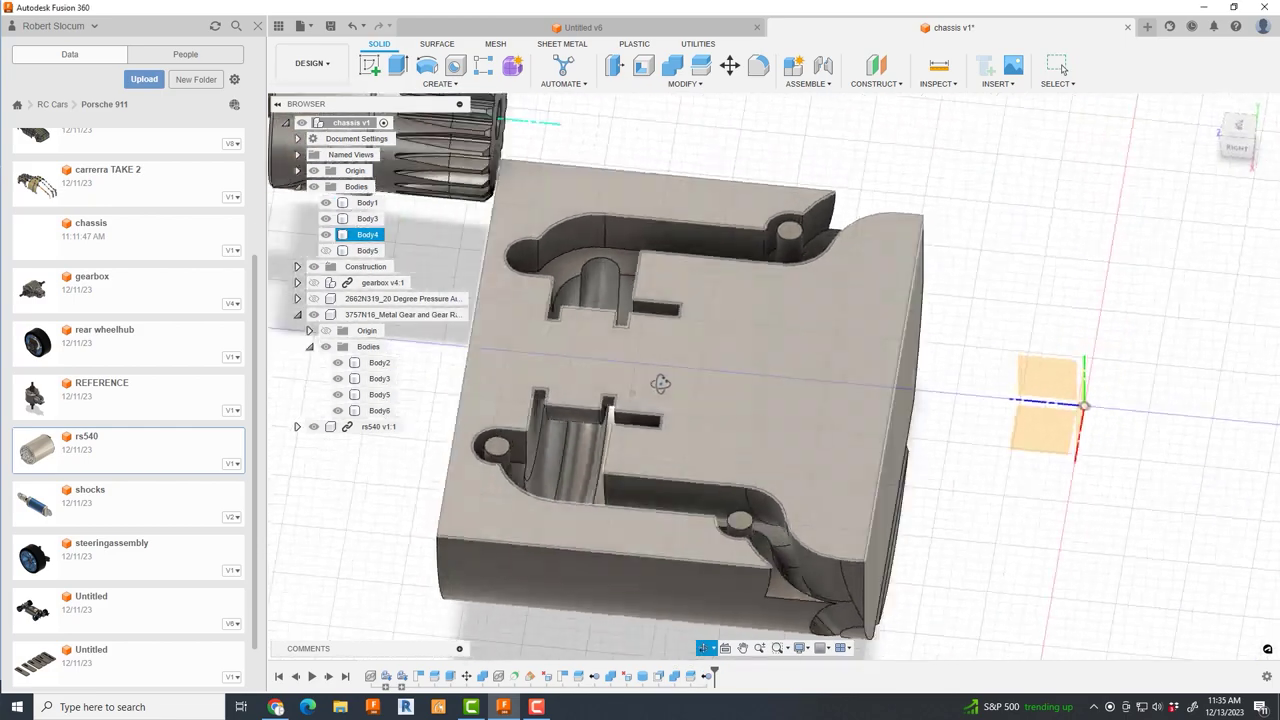
pyautogui.scroll(5, 644, 401)
pyautogui.click(503, 414)
pyautogui.scroll(-5, 503, 414)
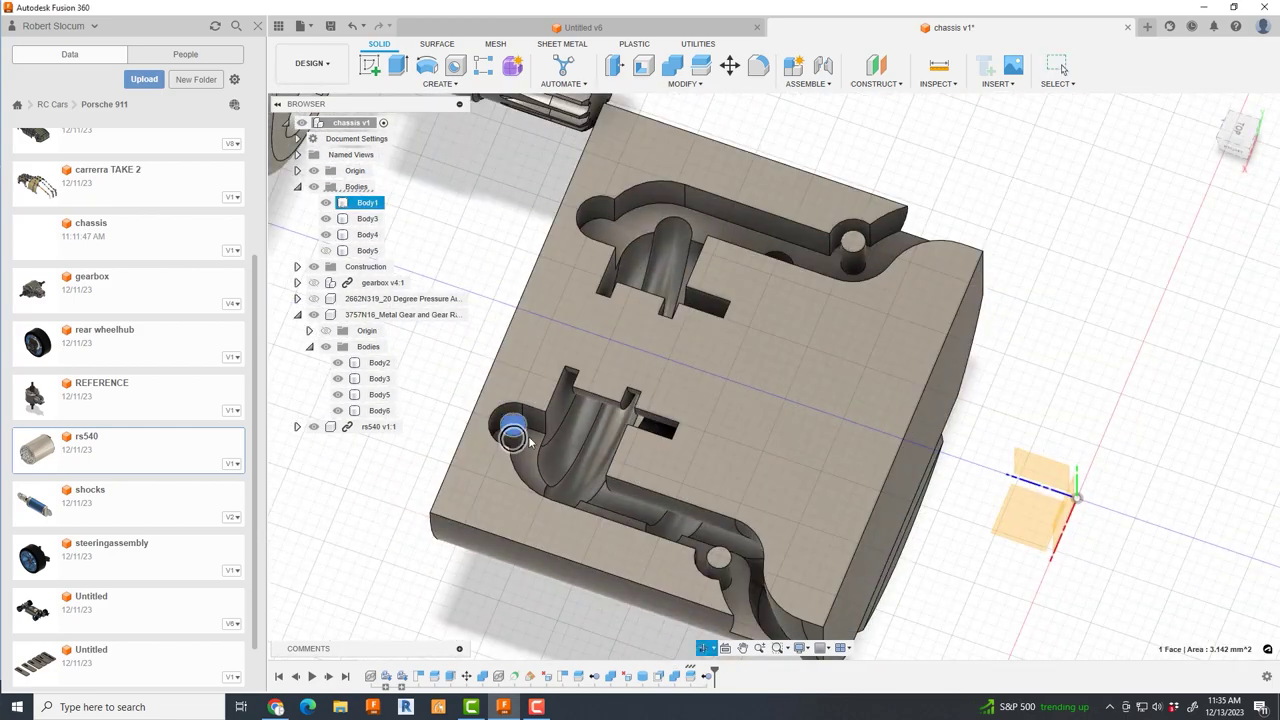
pyautogui.click(700, 65)
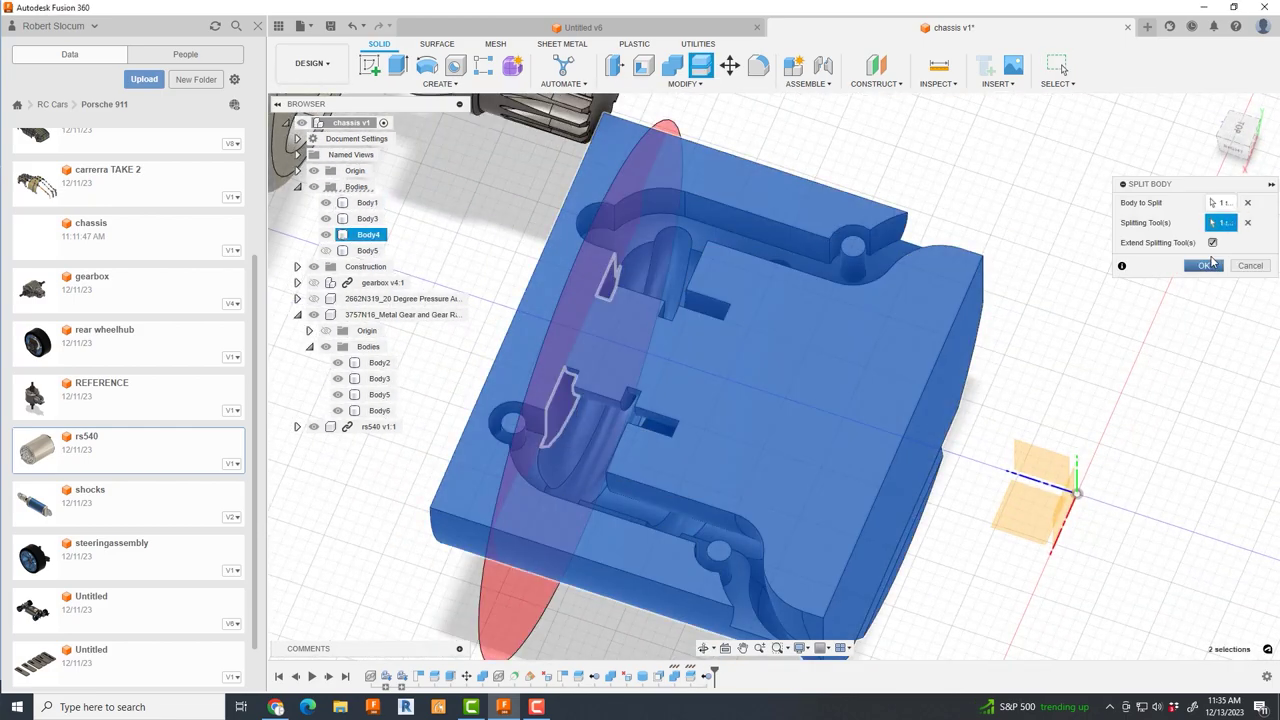
pyautogui.click(1205, 265)
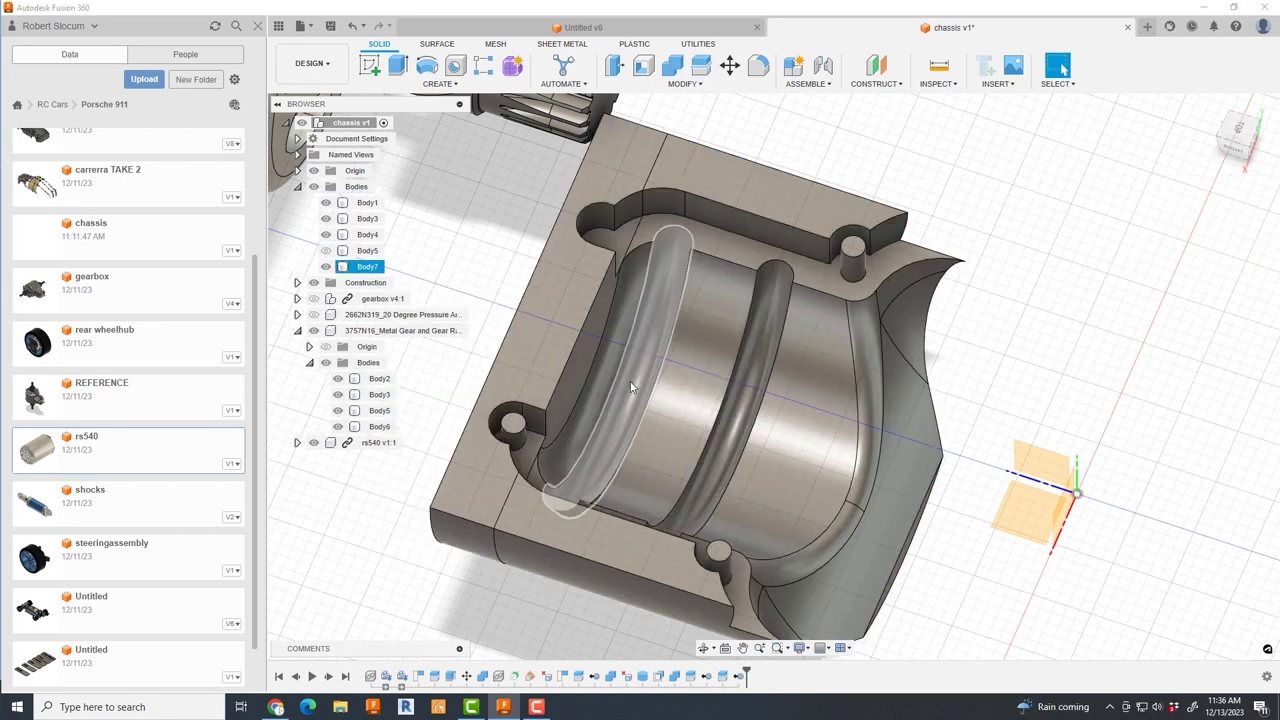
# - Extrude a pin body from the small mounting hole face
pyautogui.scroll(5, 520, 437)
pyautogui.click(543, 423)
pyautogui.press('e')
pyautogui.scroll(-5, 543, 423)
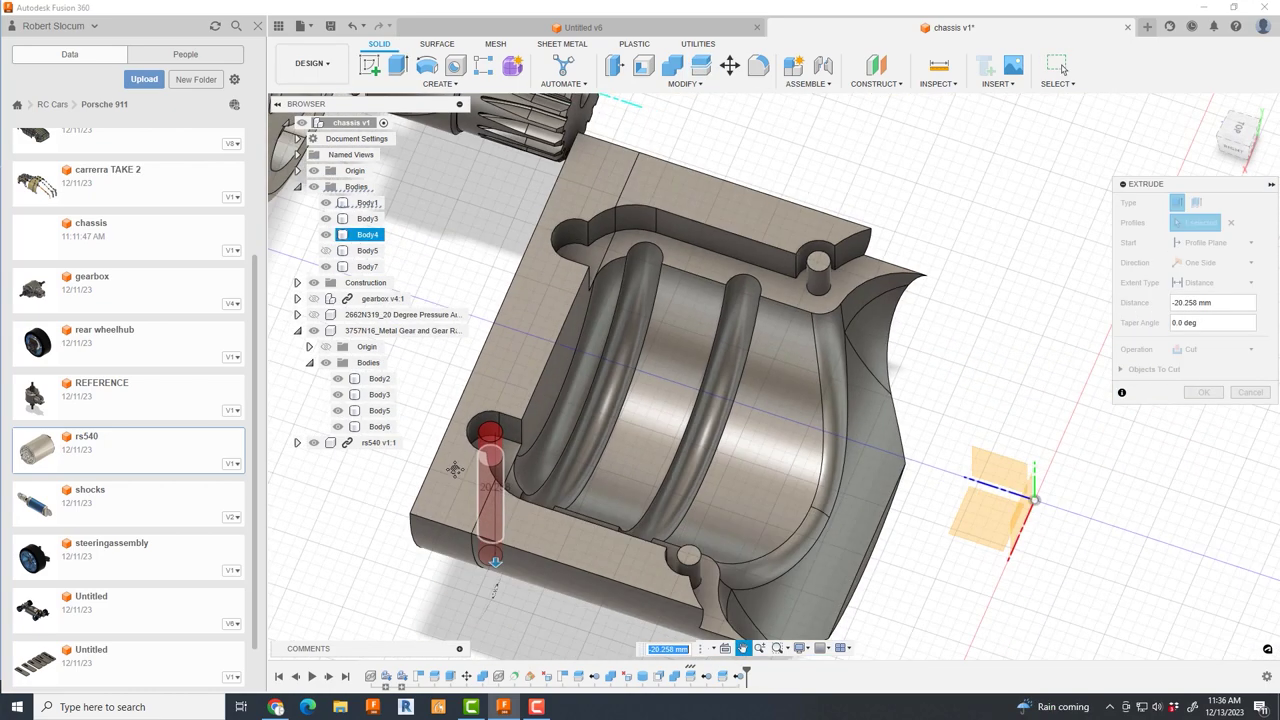
pyautogui.click(1205, 372)
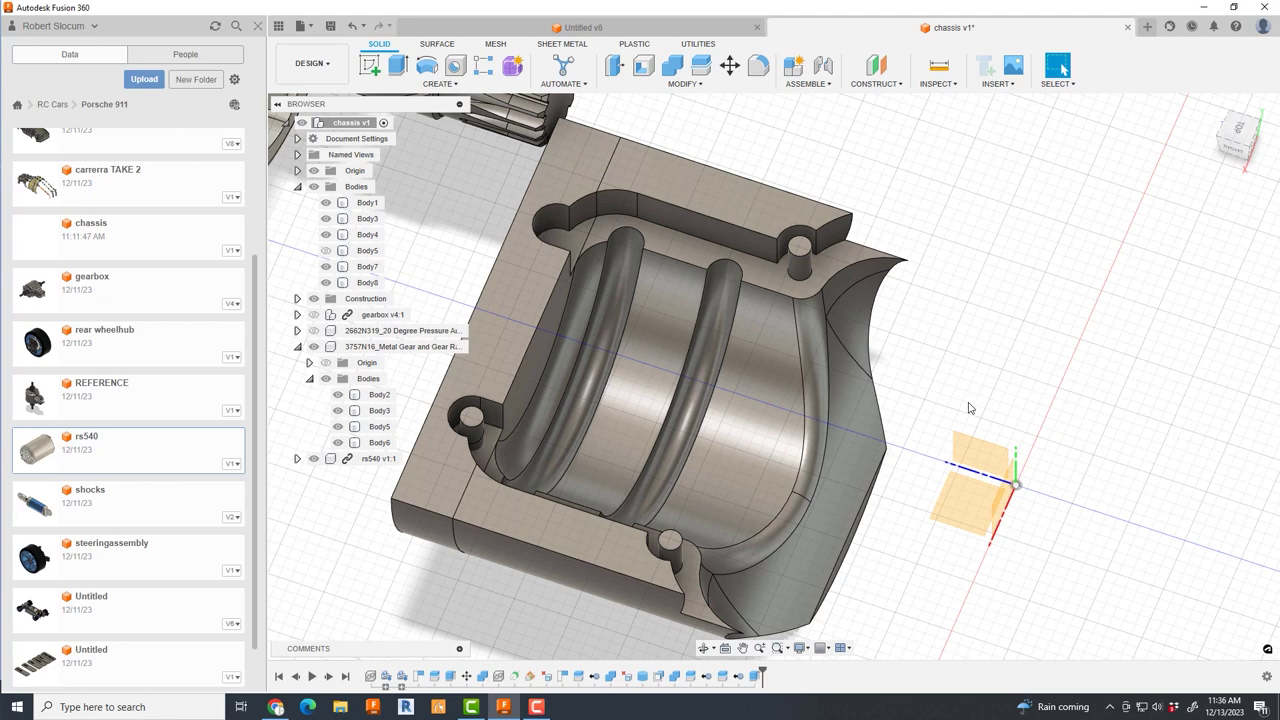
# - Extrude both pin hole profiles -25.451 mm downward as new bodies
pyautogui.scroll(5, 797, 251)
pyautogui.click(797, 240)
pyautogui.keyDown('ctrl'); pyautogui.click(678, 482); pyautogui.keyUp('ctrl')
pyautogui.press('e')
pyautogui.scroll(-5, 681, 563)
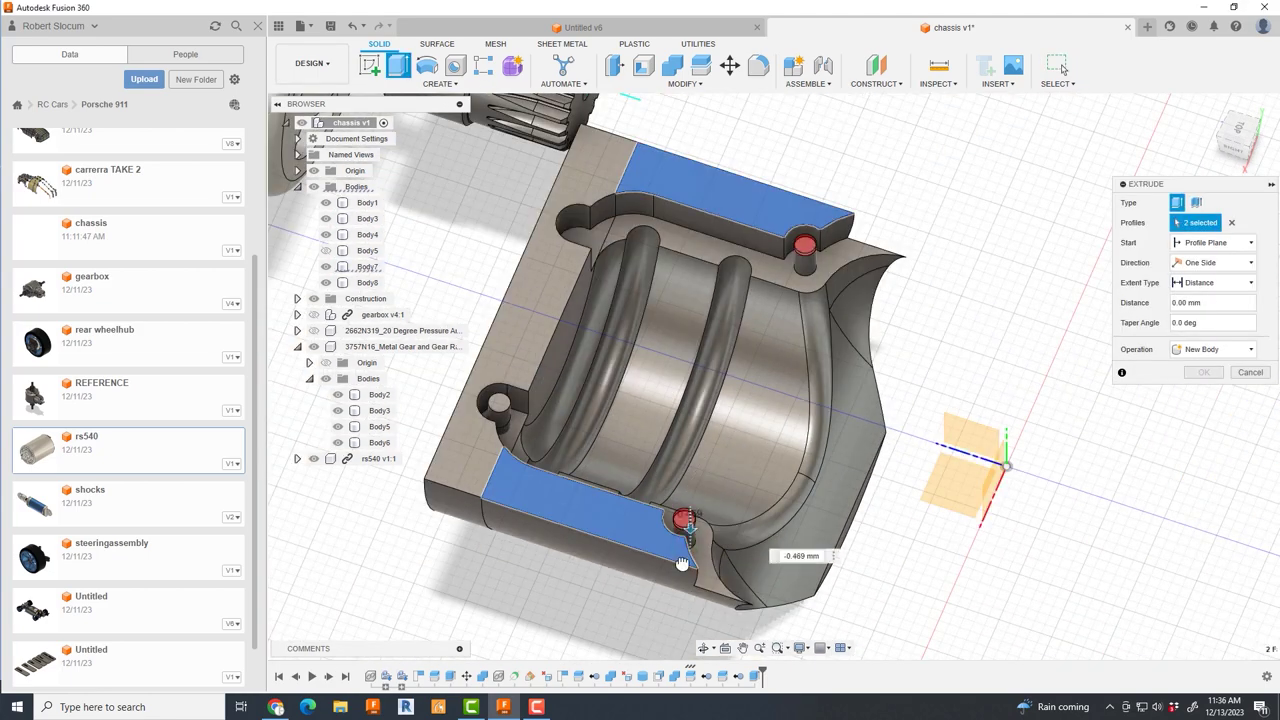
pyautogui.moveTo(681, 563); pyautogui.dragTo(684, 660)
pyautogui.moveTo(658, 569); pyautogui.dragTo(604, 507, button='middle')
pyautogui.click(1252, 349)
pyautogui.click(1200, 420)
pyautogui.scroll(-3, 900, 400)
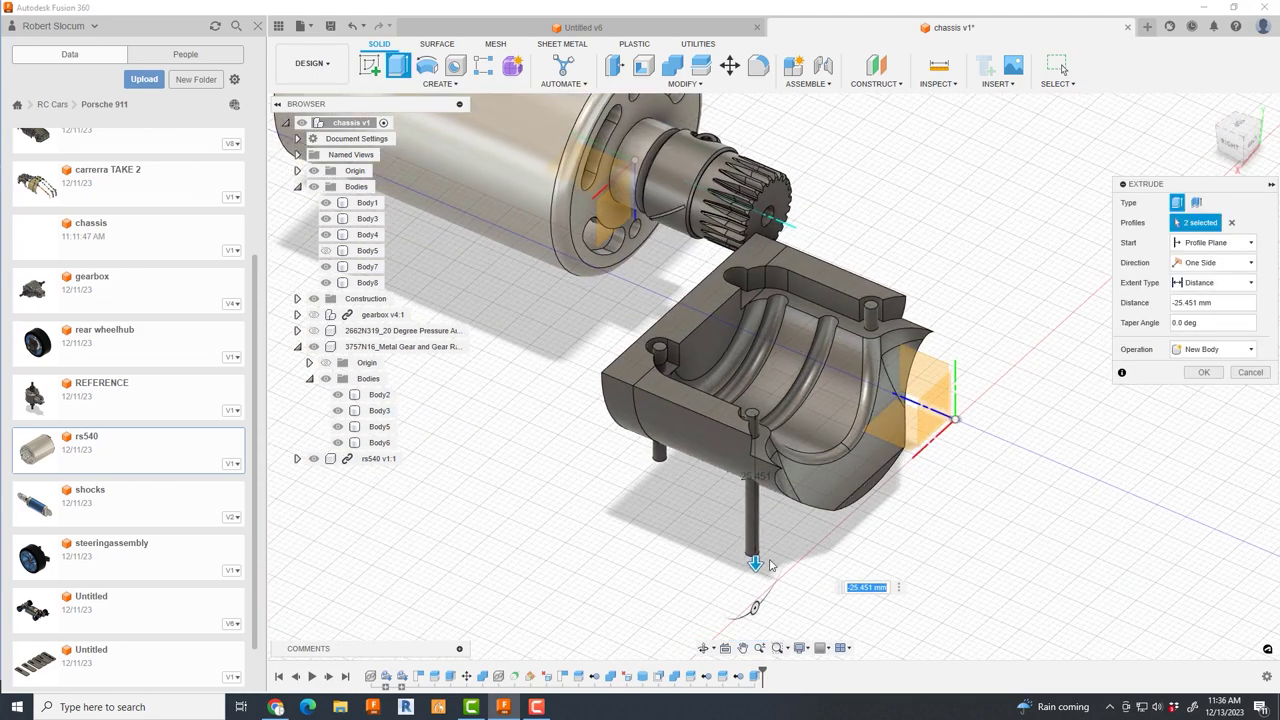
pyautogui.click(1204, 371)
# - Mirror the first pin body Body8 to the opposite side
pyautogui.click(437, 83)
pyautogui.click(400, 372)
pyautogui.click(658, 395)
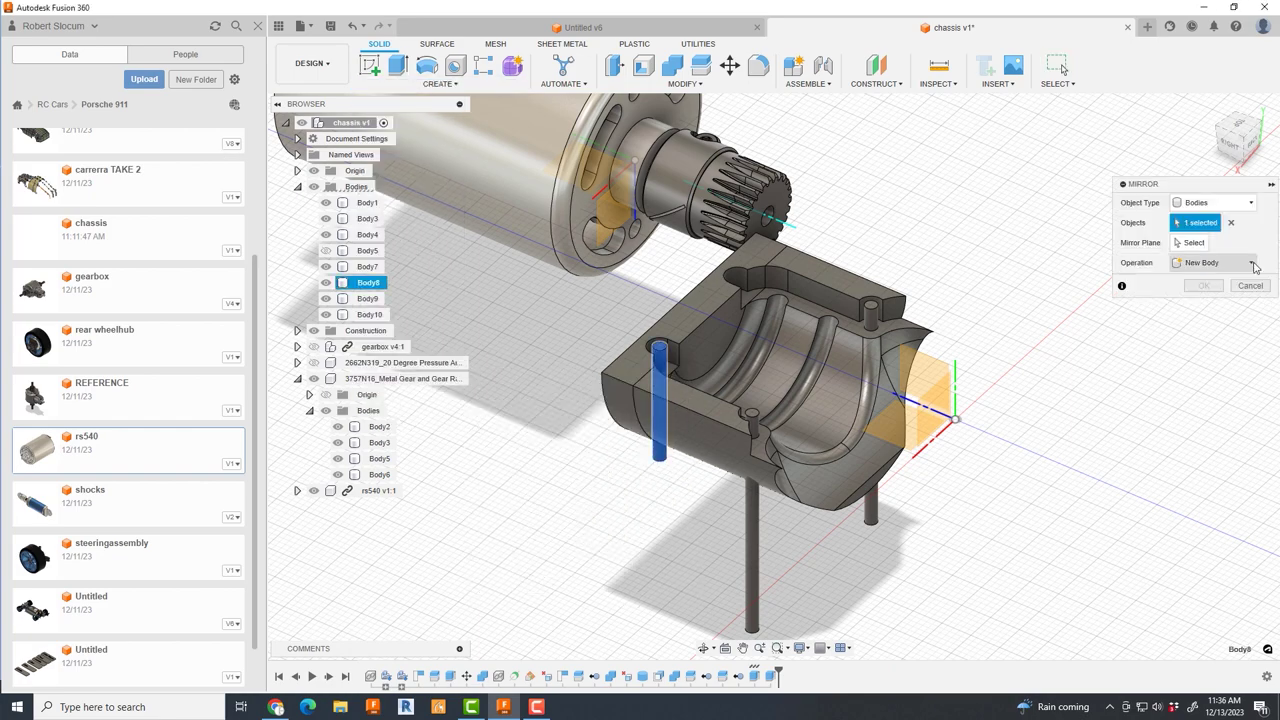
pyautogui.click(1204, 285)
# - Extend the selected pin tops 4.941 mm by offsetting their faces
pyautogui.scroll(5, 673, 329)
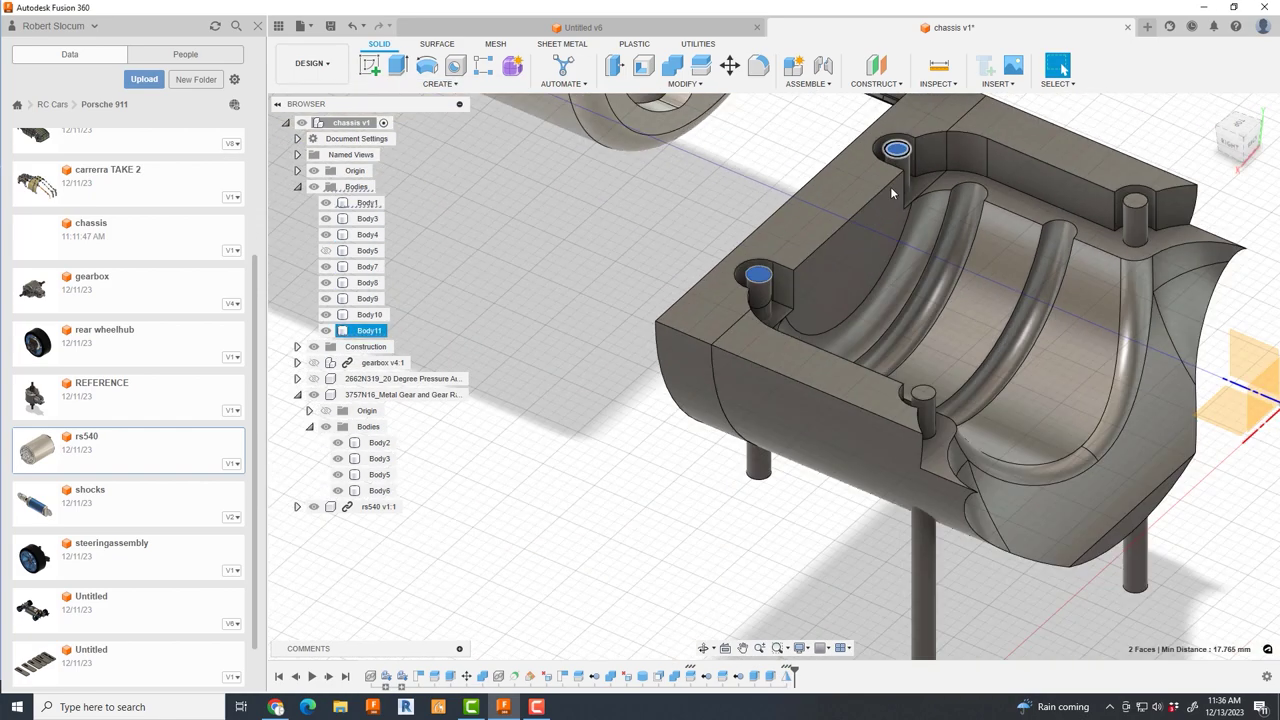
pyautogui.scroll(3, 893, 193)
pyautogui.rightClick(750, 490)
pyautogui.click(808, 500)
pyautogui.scroll(-3, 808, 500)
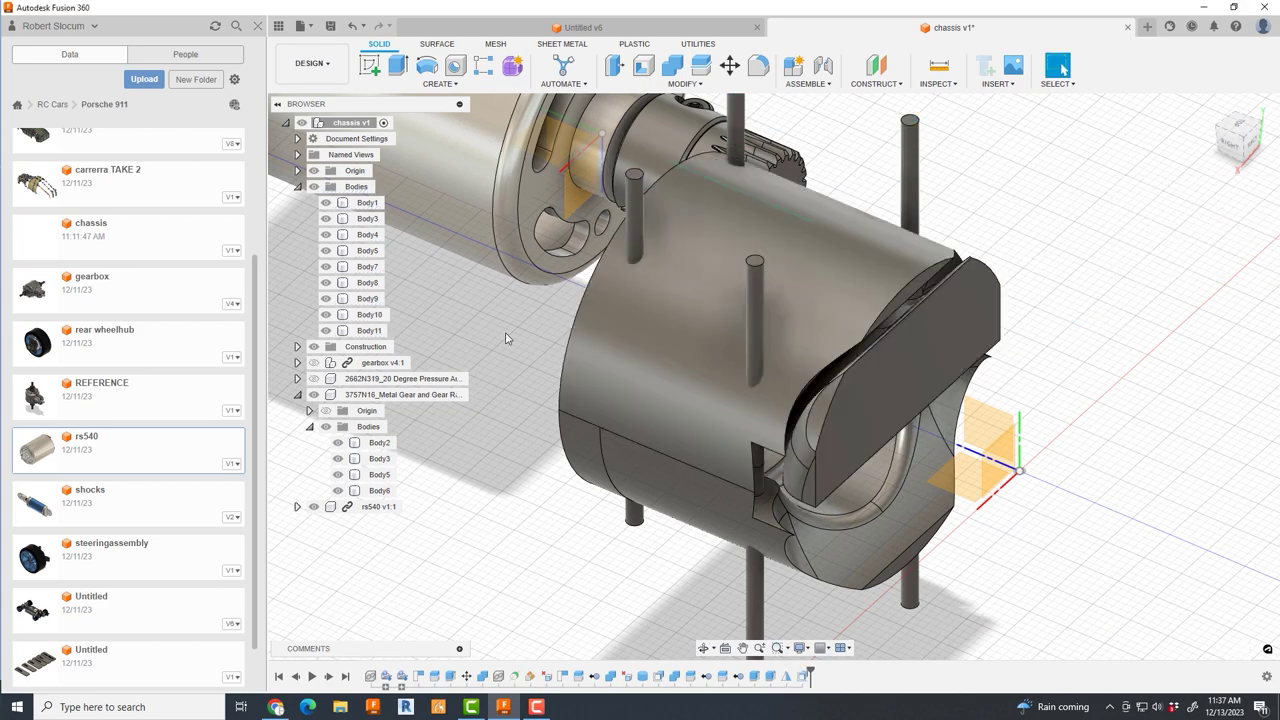
pyautogui.keyDown('shift'); pyautogui.moveTo(335, 245); pyautogui.dragTo(602, 110, button='middle'); pyautogui.keyUp('shift')
# - Split housing Body5 with the plane and delete the unwanted Body12 piece
pyautogui.click(701, 65)
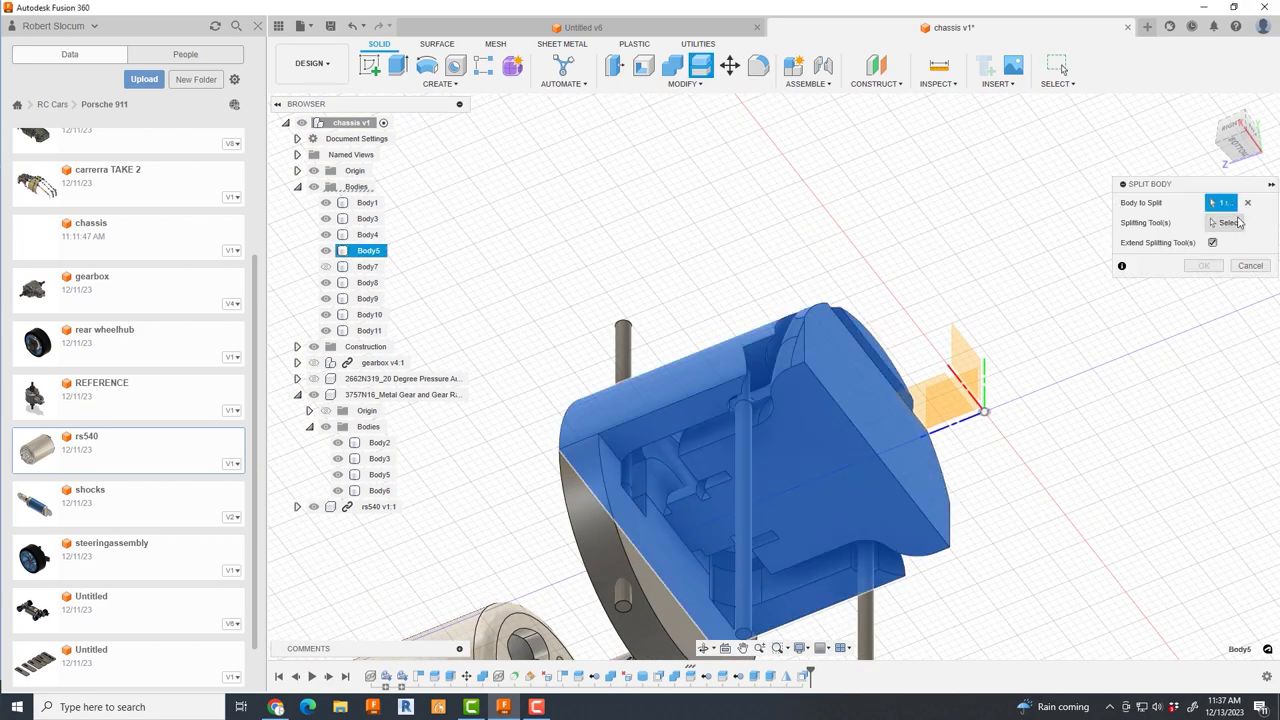
pyautogui.click(1203, 266)
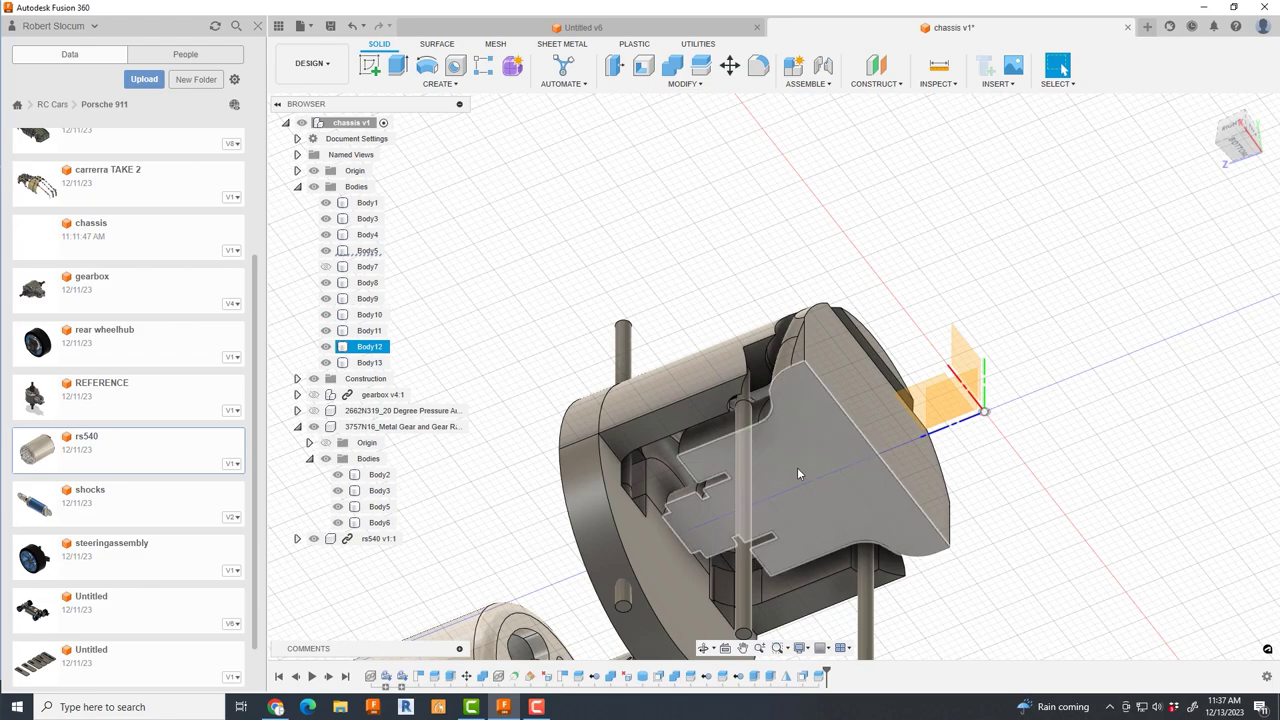
pyautogui.rightClick(369, 347)
pyautogui.click(402, 527)
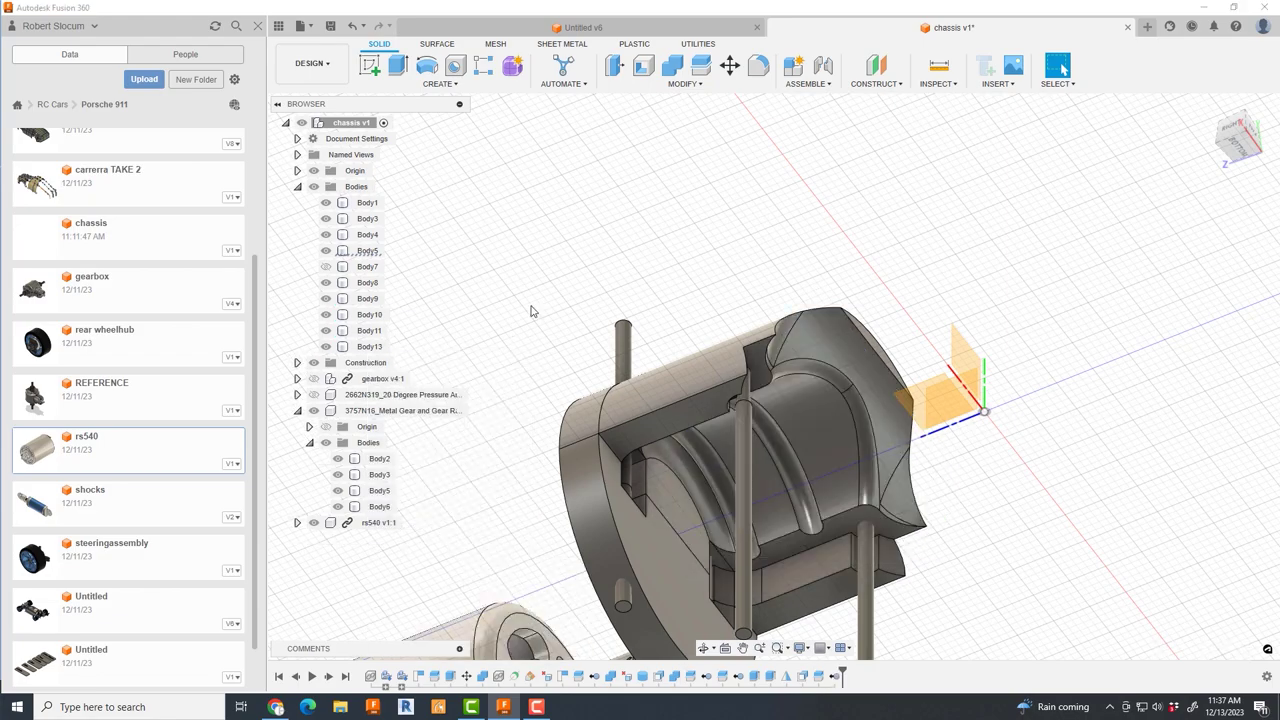
# - Move pins Body9 and Body10 by -20.655 mm along Z
pyautogui.moveTo(528, 308)
pyautogui.keyDown('shift'); pyautogui.mouseDown(button='middle')
pyautogui.moveTo(486, 300)
pyautogui.moveTo(606, 477)
pyautogui.moveTo(770, 514)
pyautogui.mouseUp(button='middle'); pyautogui.keyUp('shift')
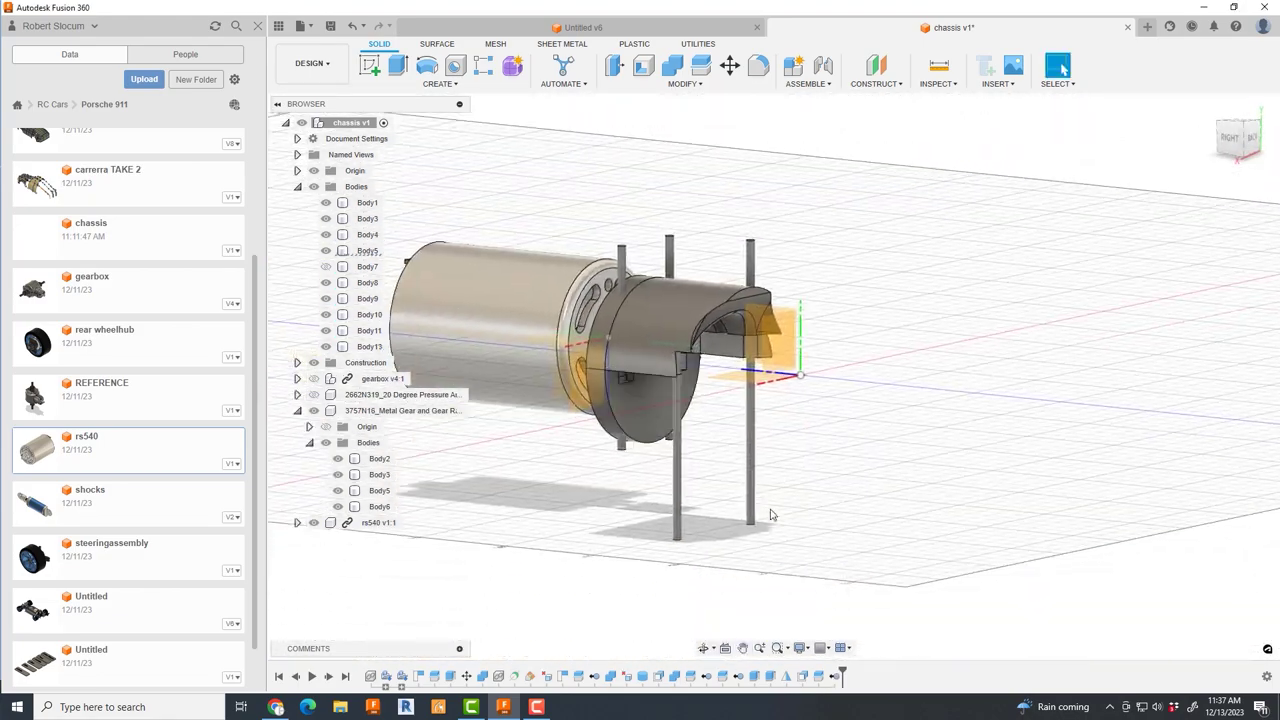
pyautogui.moveTo(750, 565); pyautogui.dragTo(752, 476)
pyautogui.keyDown('shift'); pyautogui.moveTo(757, 500); pyautogui.dragTo(469, 423, button='middle'); pyautogui.keyUp('shift')
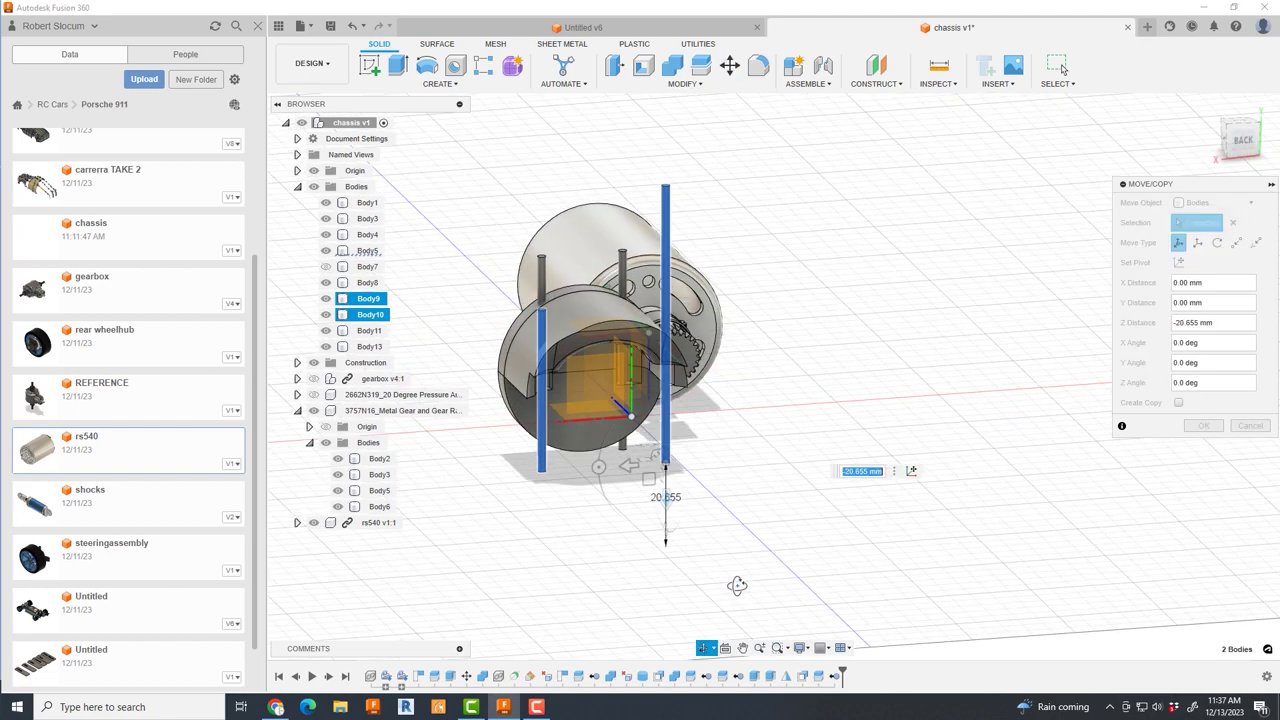
pyautogui.click(1204, 425)
# - Combine Body13 with Body7
pyautogui.keyDown('shift'); pyautogui.moveTo(489, 313); pyautogui.dragTo(600, 200, button='middle'); pyautogui.keyUp('shift')
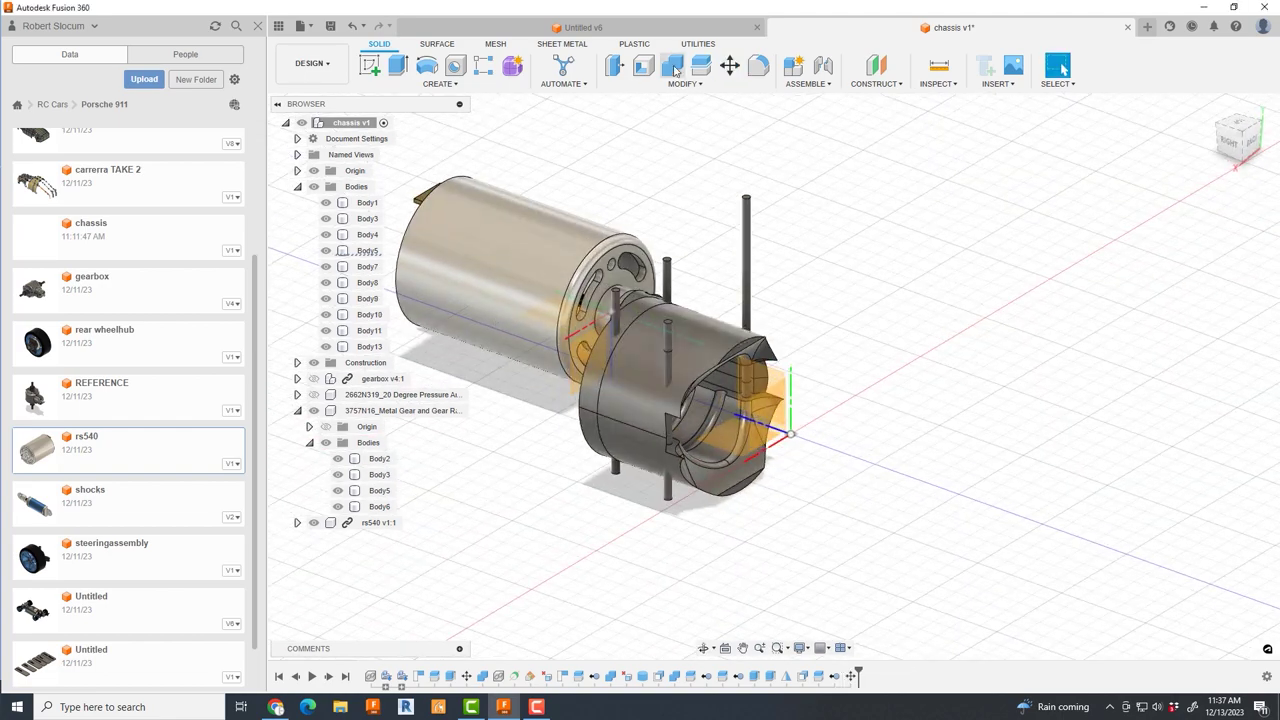
pyautogui.click(672, 65)
pyautogui.click(704, 329)
pyautogui.click(671, 503)
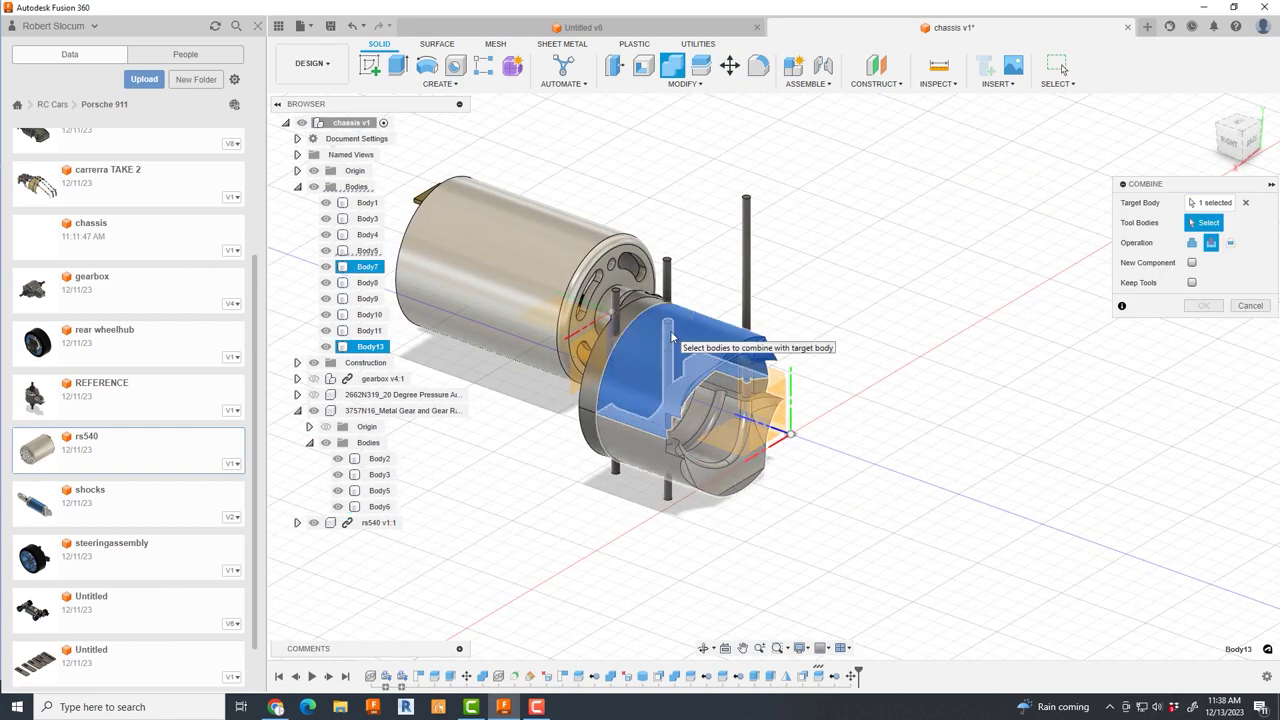
pyautogui.click(1203, 305)
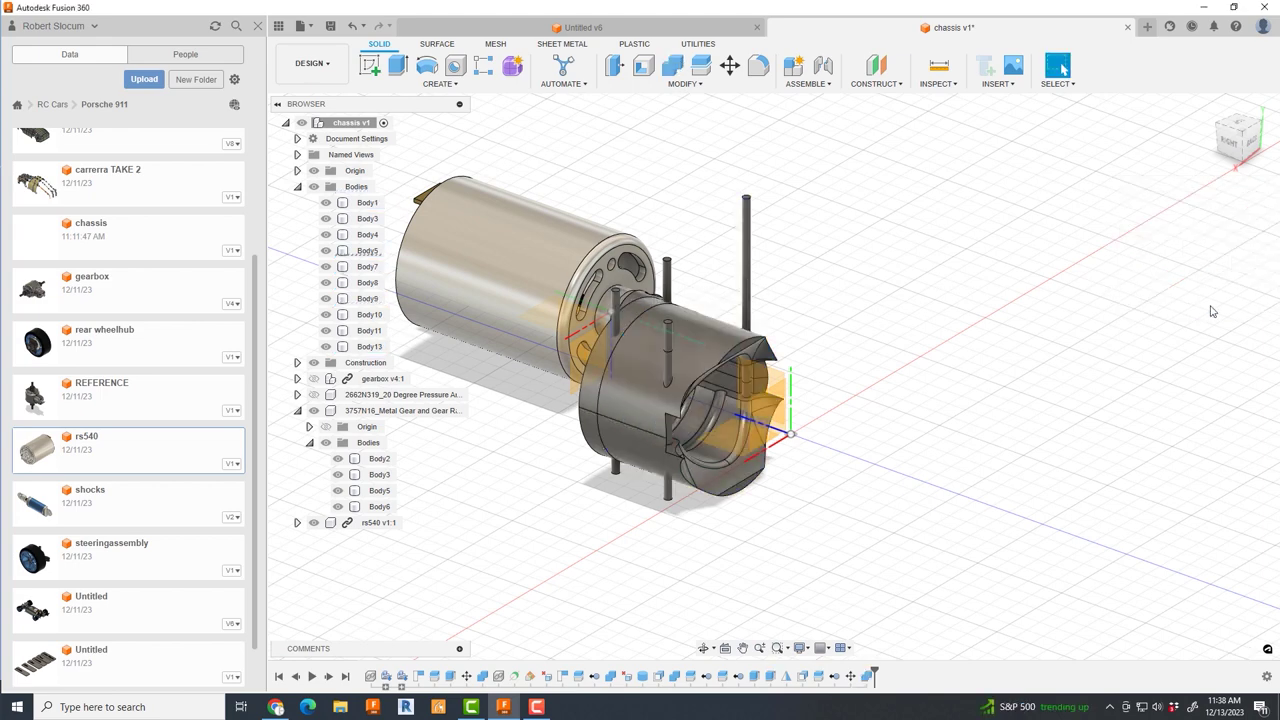
# - Combine the remaining housing piece Body5 into the same body
pyautogui.click(672, 65)
pyautogui.click(591, 383)
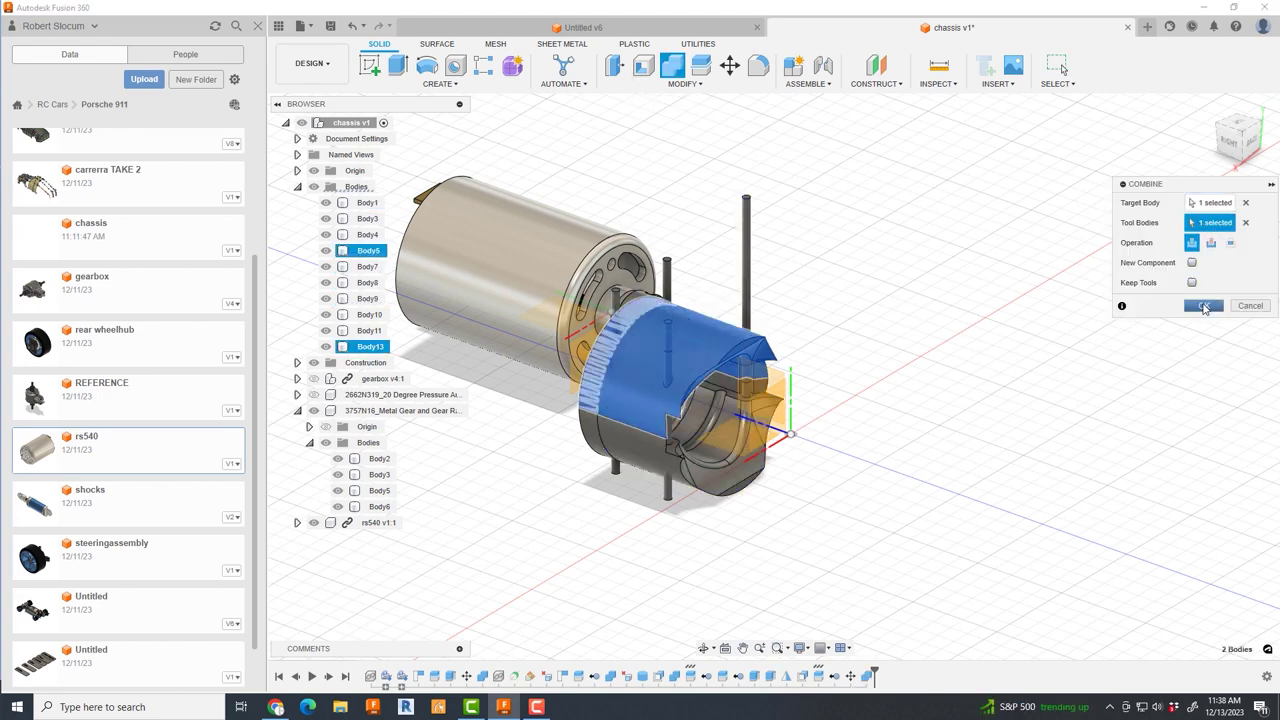
pyautogui.click(1203, 305)
pyautogui.click(672, 65)
pyautogui.click(600, 400)
pyautogui.click(700, 440)
pyautogui.click(1203, 305)
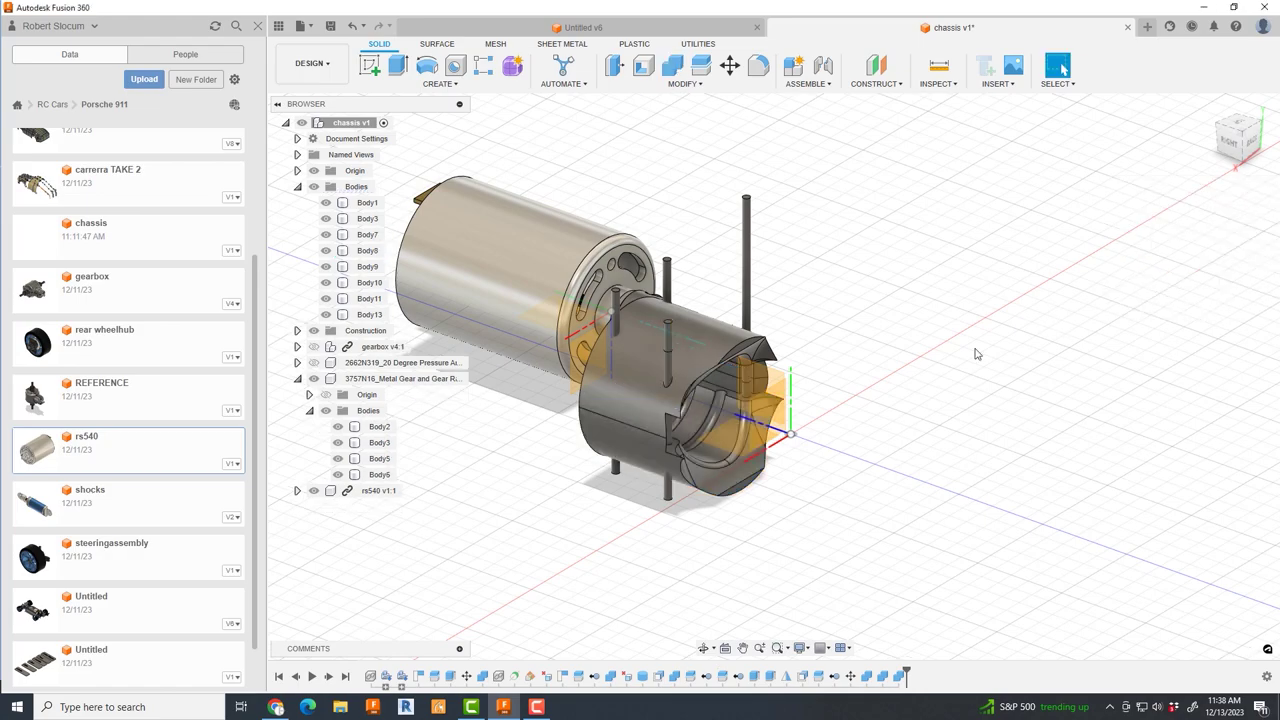
# - Cut the pin holes through the housing with a -106.505 mm extrude
pyautogui.keyDown('shift'); pyautogui.moveTo(977, 354); pyautogui.dragTo(766, 343, button='middle'); pyautogui.keyUp('shift')
pyautogui.scroll(5, 672, 500)
pyautogui.scroll(3, 628, 362)
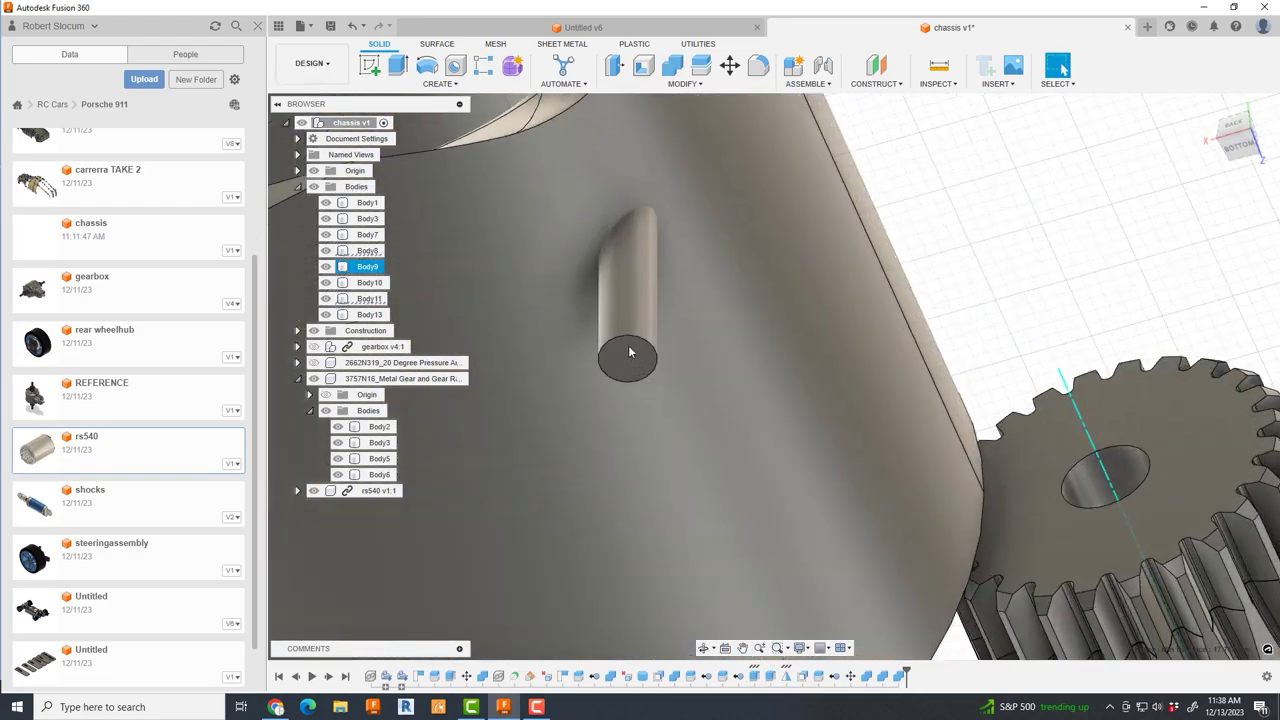
pyautogui.keyDown('shift'); pyautogui.moveTo(620, 364); pyautogui.dragTo(700, 450, button='middle'); pyautogui.keyUp('shift')
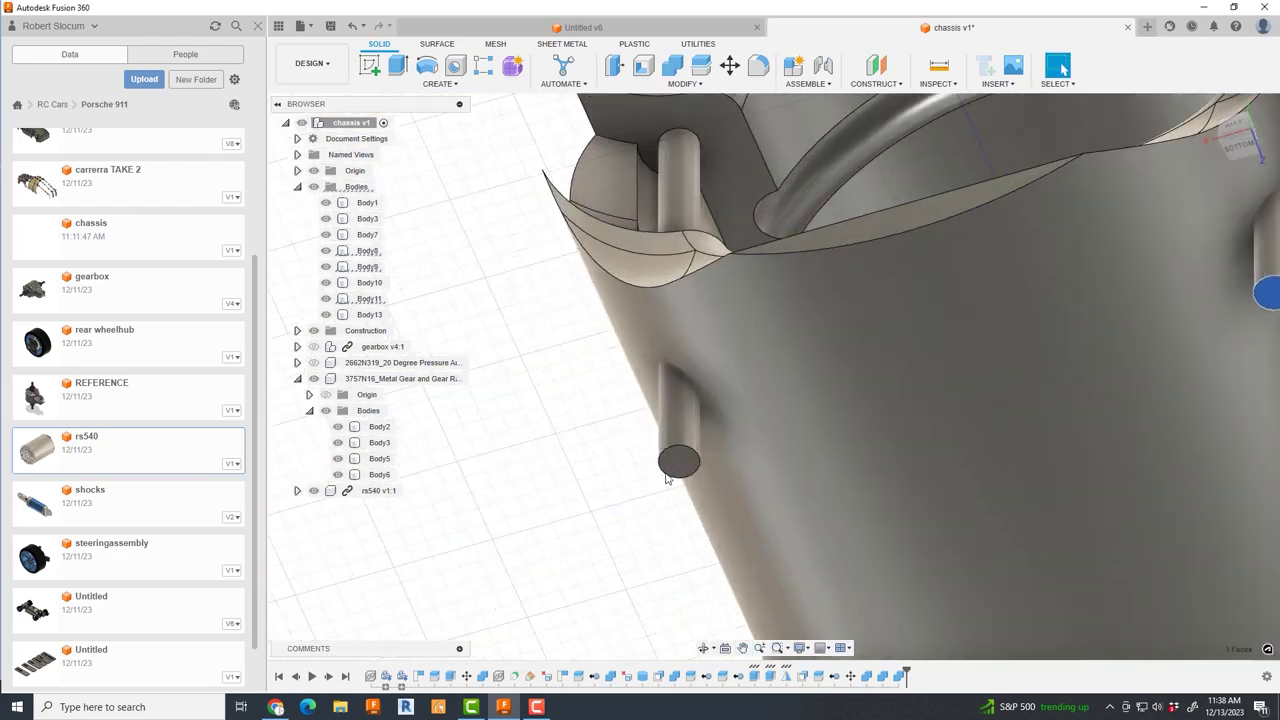
pyautogui.scroll(-3, 700, 450)
pyautogui.press('e')
pyautogui.moveTo(758, 533); pyautogui.dragTo(760, 145)
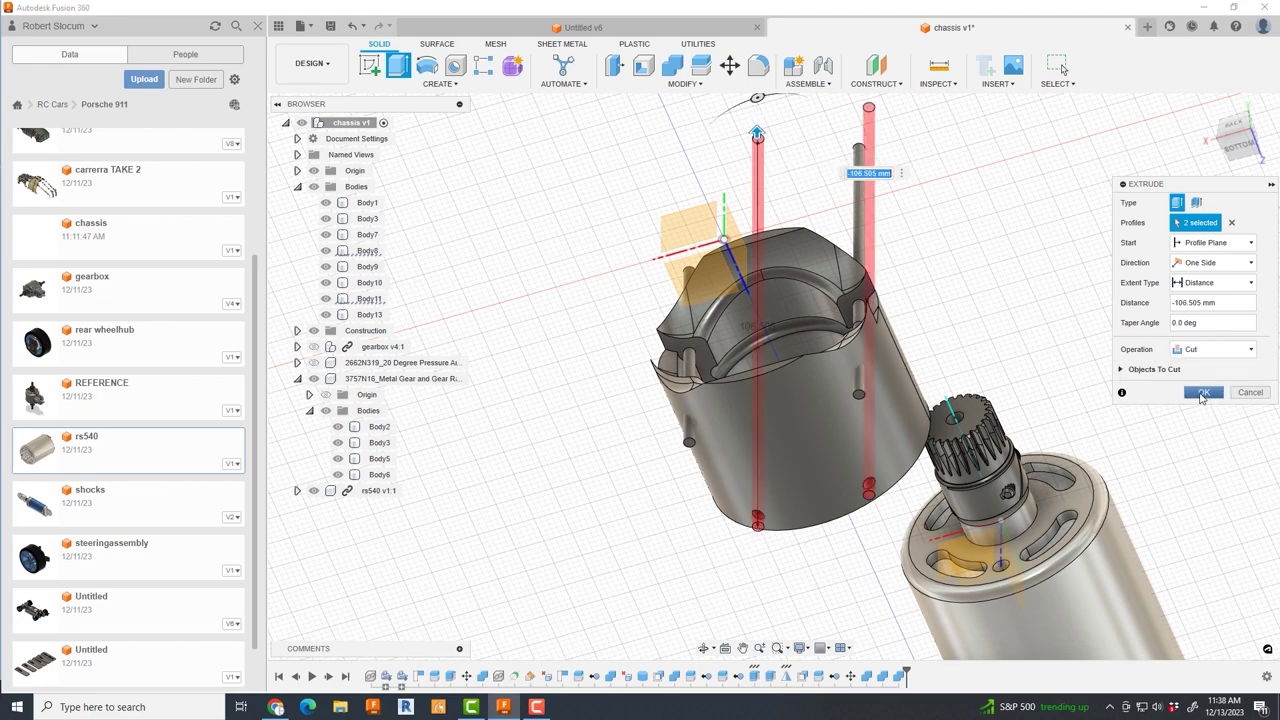
pyautogui.click(1203, 392)
# - Cut the second hole profile -96.391 mm through the housing
pyautogui.scroll(5, 880, 400)
pyautogui.scroll(3, 889, 408)
pyautogui.press('e')
pyautogui.scroll(-5, 803, 425)
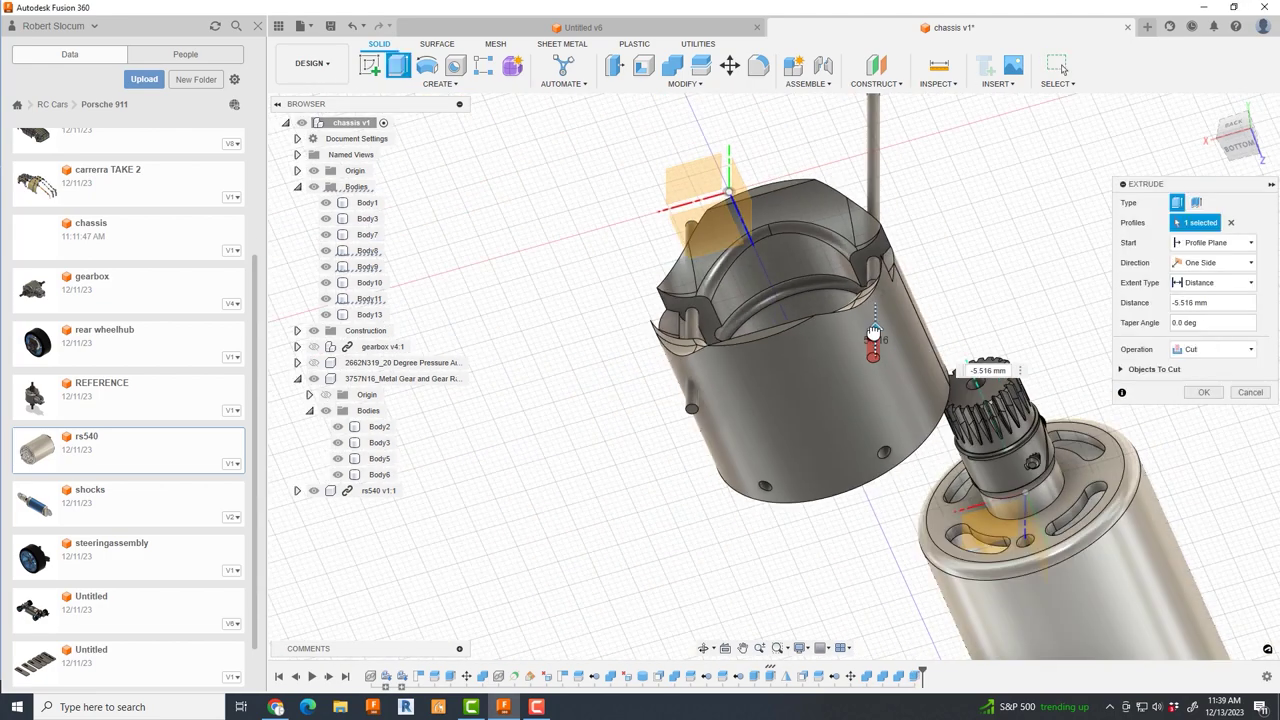
pyautogui.scroll(5, 803, 425)
pyautogui.scroll(-3, 803, 425)
pyautogui.scroll(-3, 803, 425)
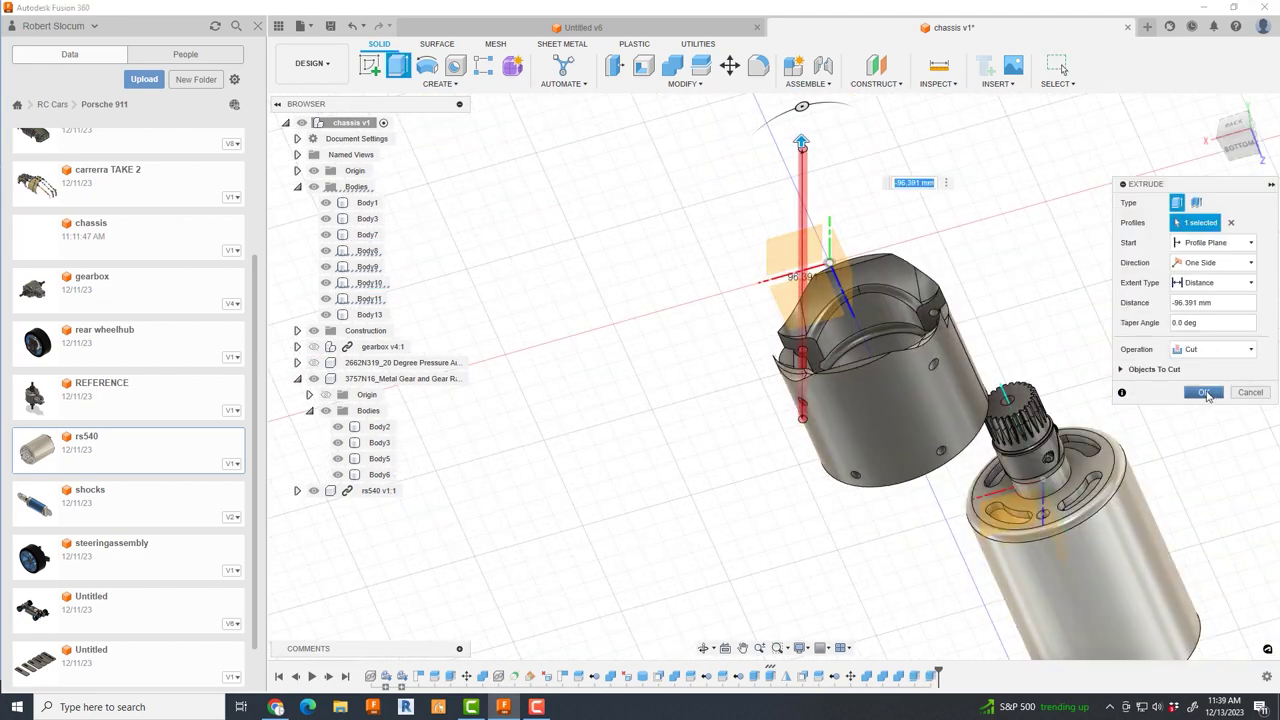
pyautogui.press('Escape')
pyautogui.keyDown('shift'); pyautogui.moveTo(803, 425); pyautogui.dragTo(378, 318, button='middle'); pyautogui.keyUp('shift')
pyautogui.scroll(3, 378, 318)
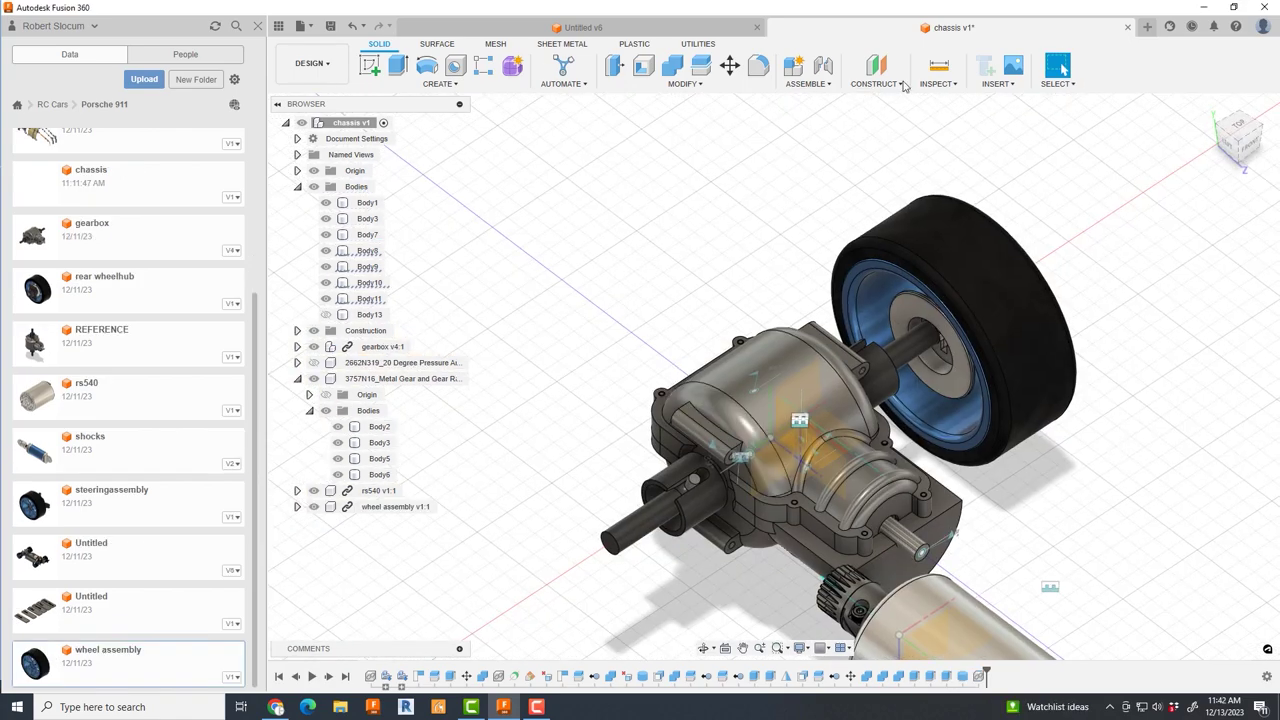
# - Create a construction axis through the gearbox output shaft's cylindrical face
pyautogui.click(903, 86)
pyautogui.click(900, 205)
pyautogui.click(641, 531)
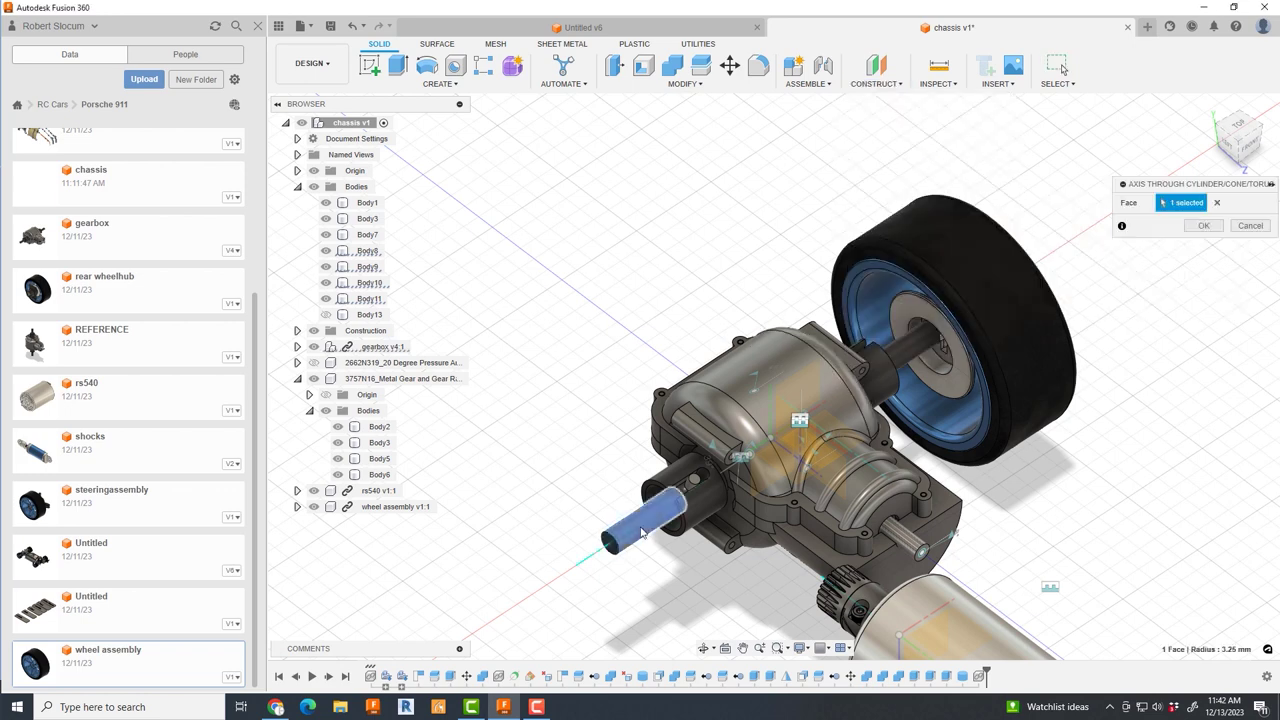
pyautogui.click(1204, 225)
pyautogui.click(876, 84)
# - Add a 0 deg plane at angle through the new axis, plus an offset plane from it
pyautogui.click(900, 119)
pyautogui.click(640, 522)
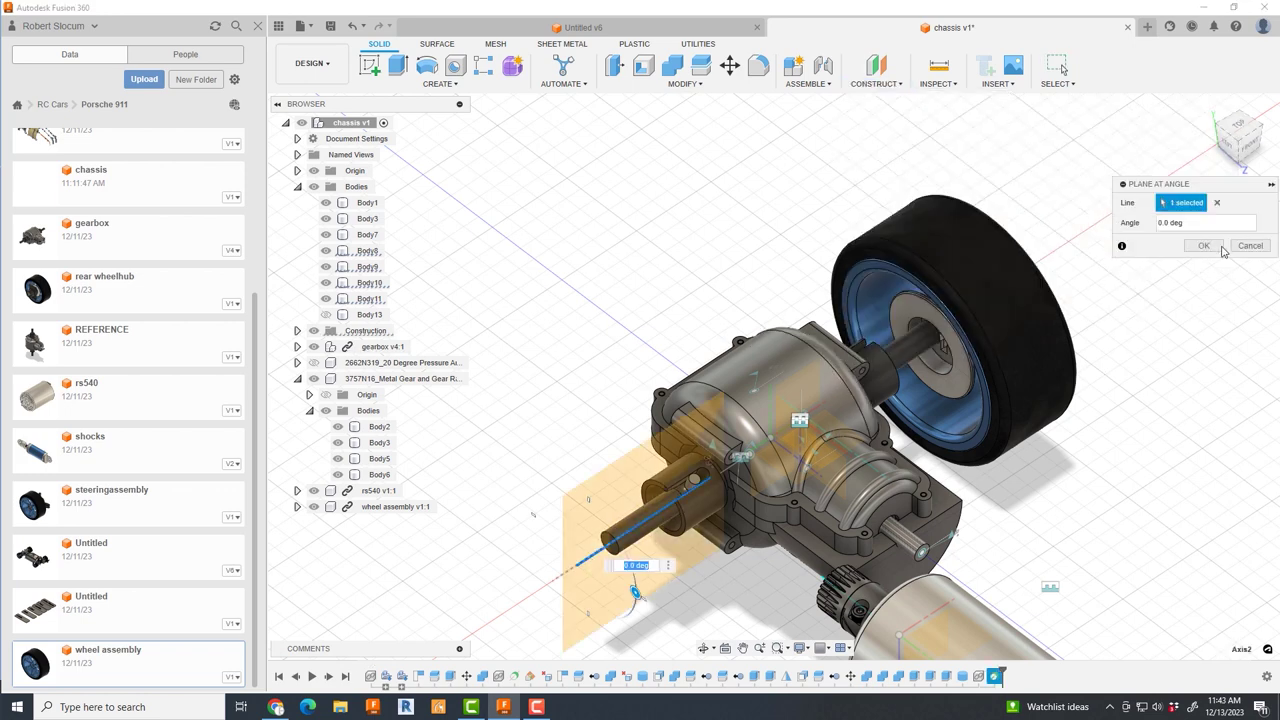
pyautogui.click(1218, 247)
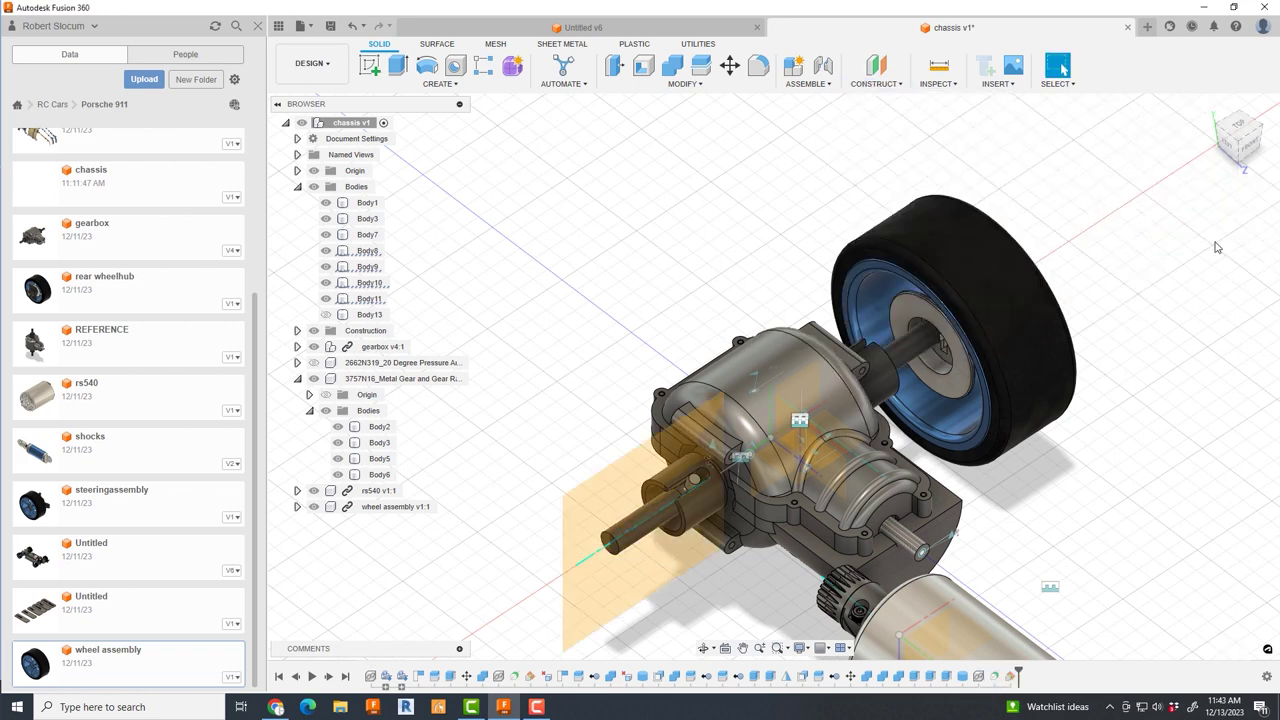
pyautogui.rightClick(625, 470)
pyautogui.click(607, 567)
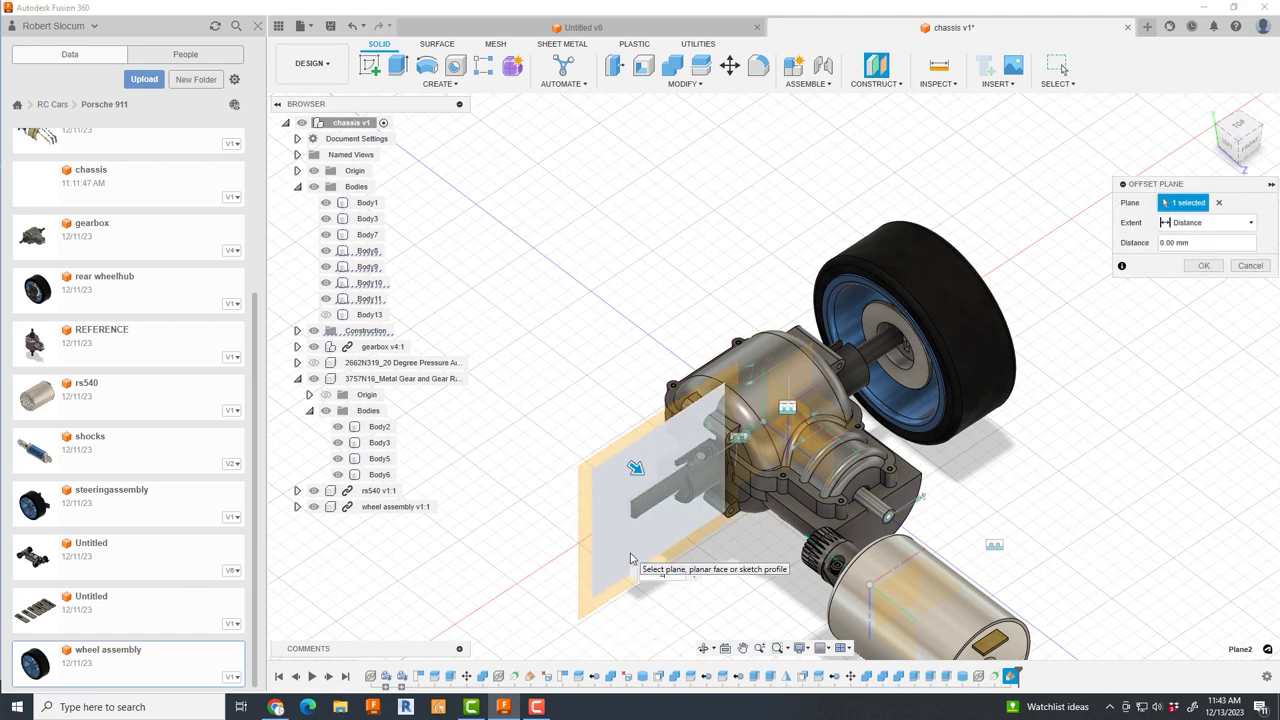
pyautogui.click(704, 647)
pyautogui.moveTo(704, 560); pyautogui.dragTo(804, 542)
pyautogui.press('Escape')
pyautogui.scroll(3, 952, 478)
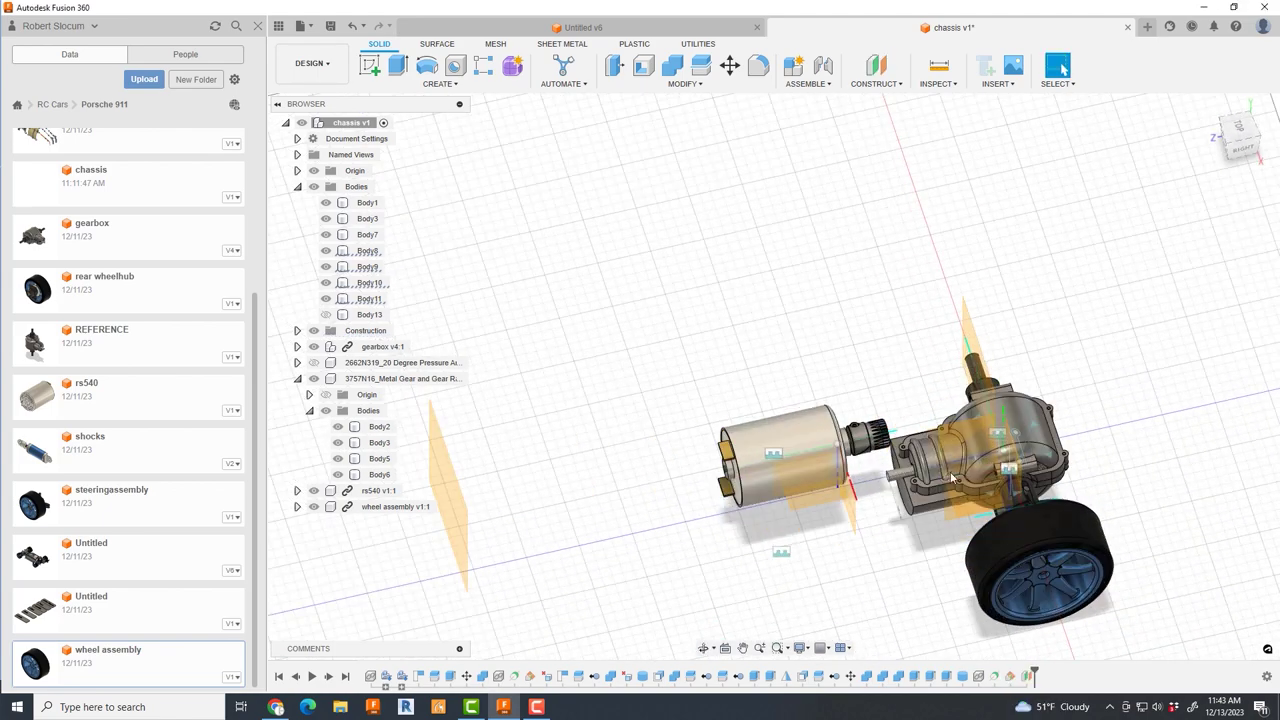
# - Paste a copy of gearbox v4:1 as gearbox v4:2, moved 250 mm along X and rotated
pyautogui.click(380, 346)
pyautogui.hotkey('ctrl', 'c')
pyautogui.hotkey('ctrl', 'v')
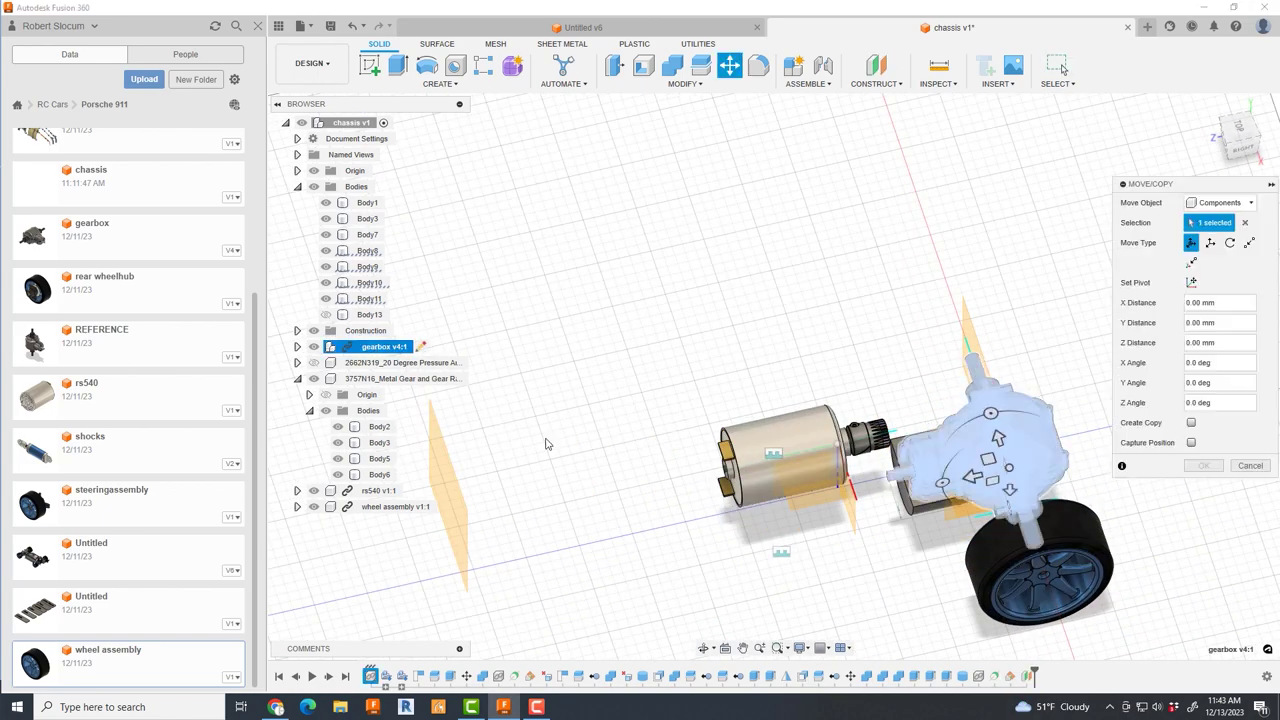
pyautogui.moveTo(990, 412); pyautogui.dragTo(405, 560)
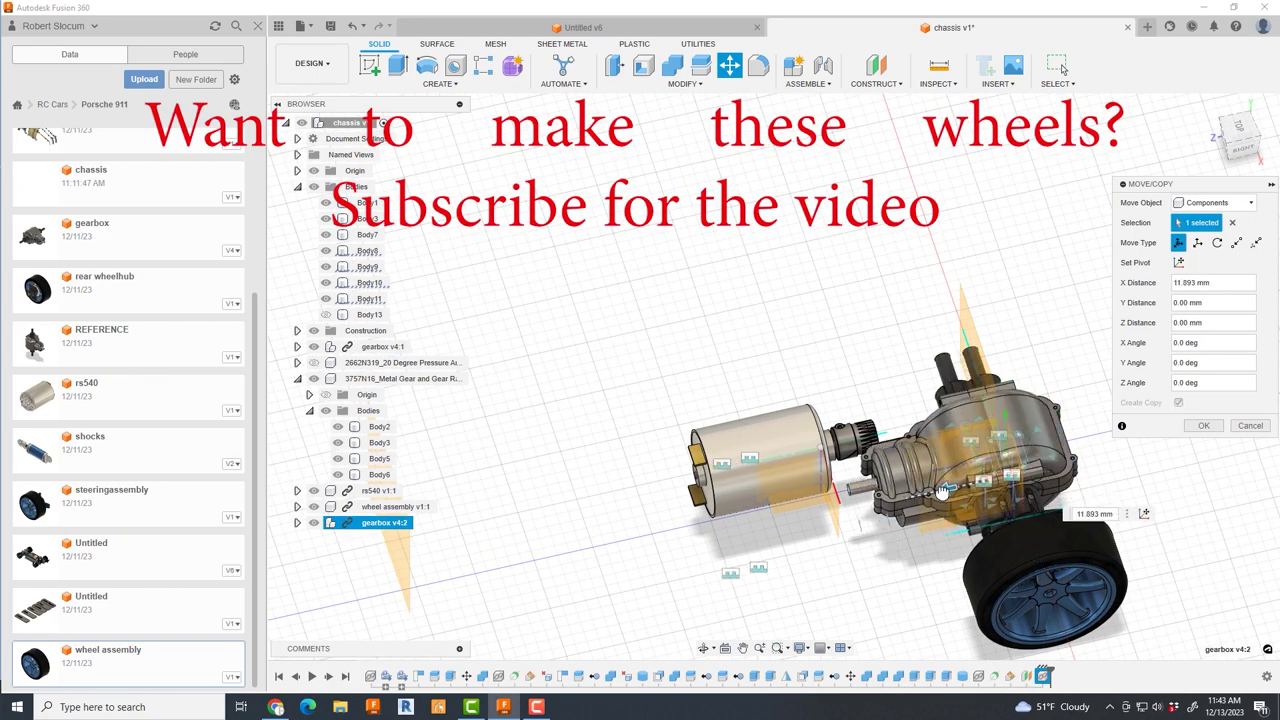
pyautogui.write('250')
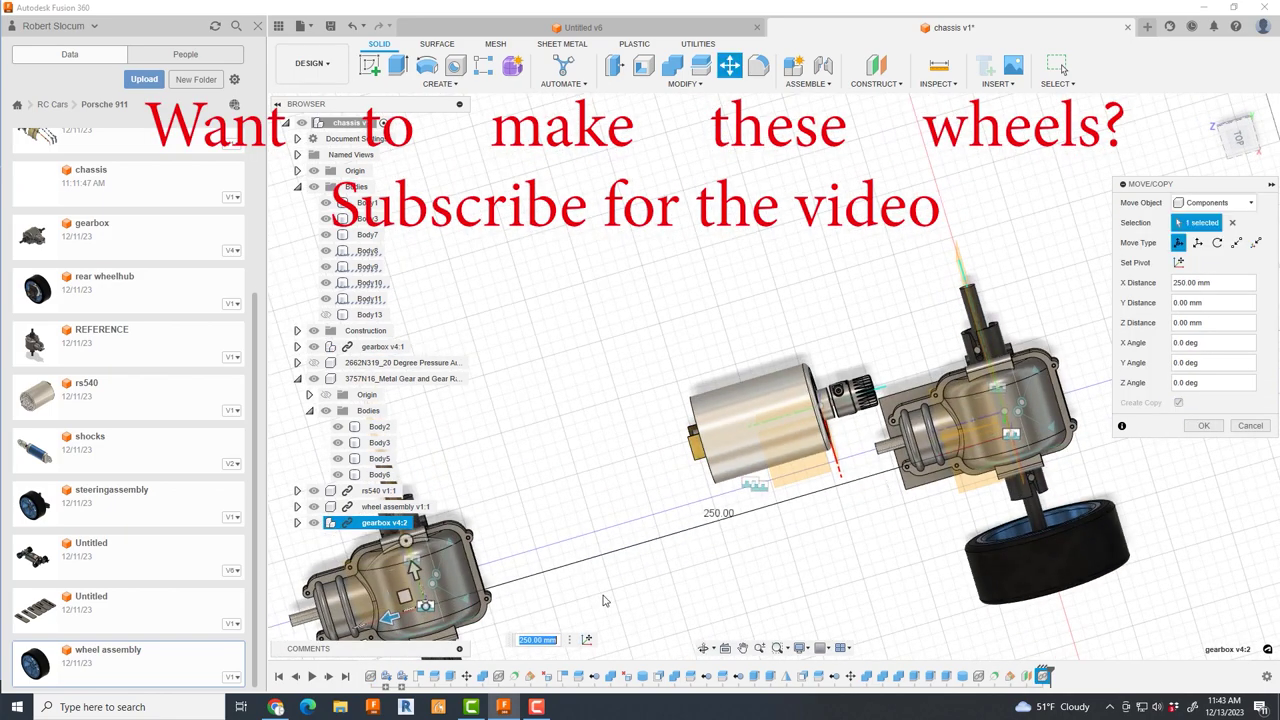
pyautogui.click(1240, 140)
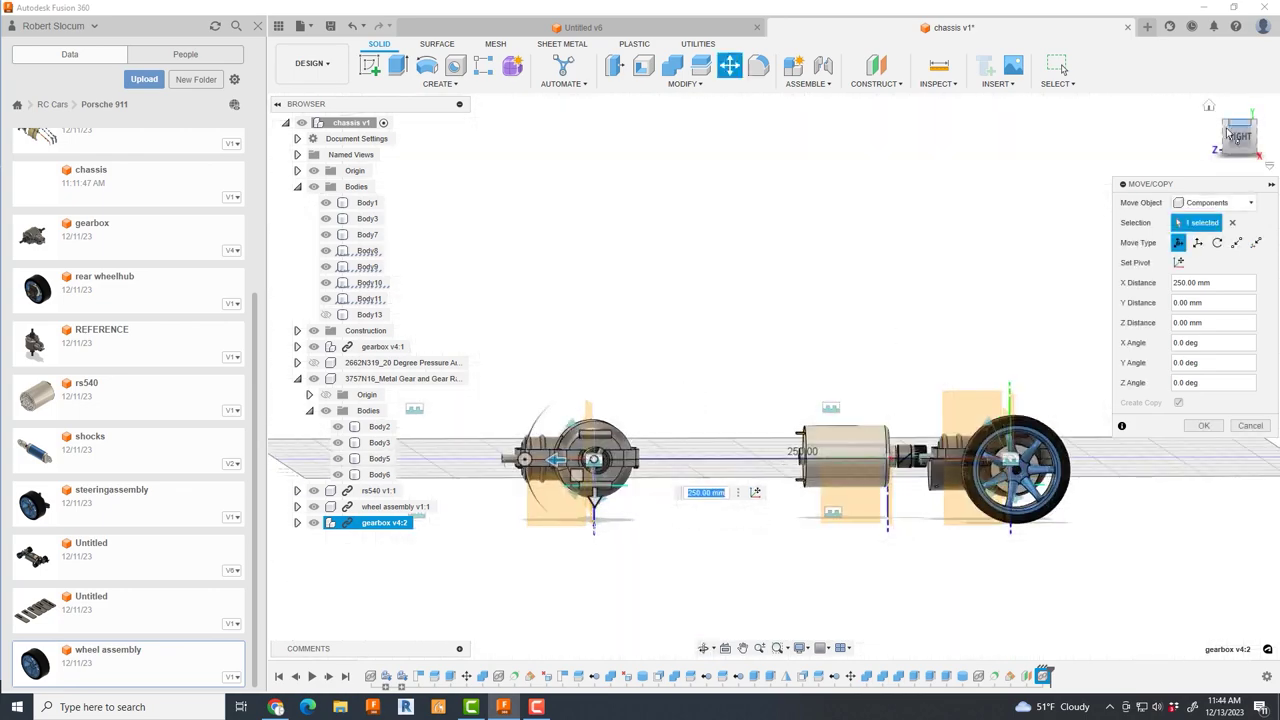
pyautogui.scroll(5, 583, 480)
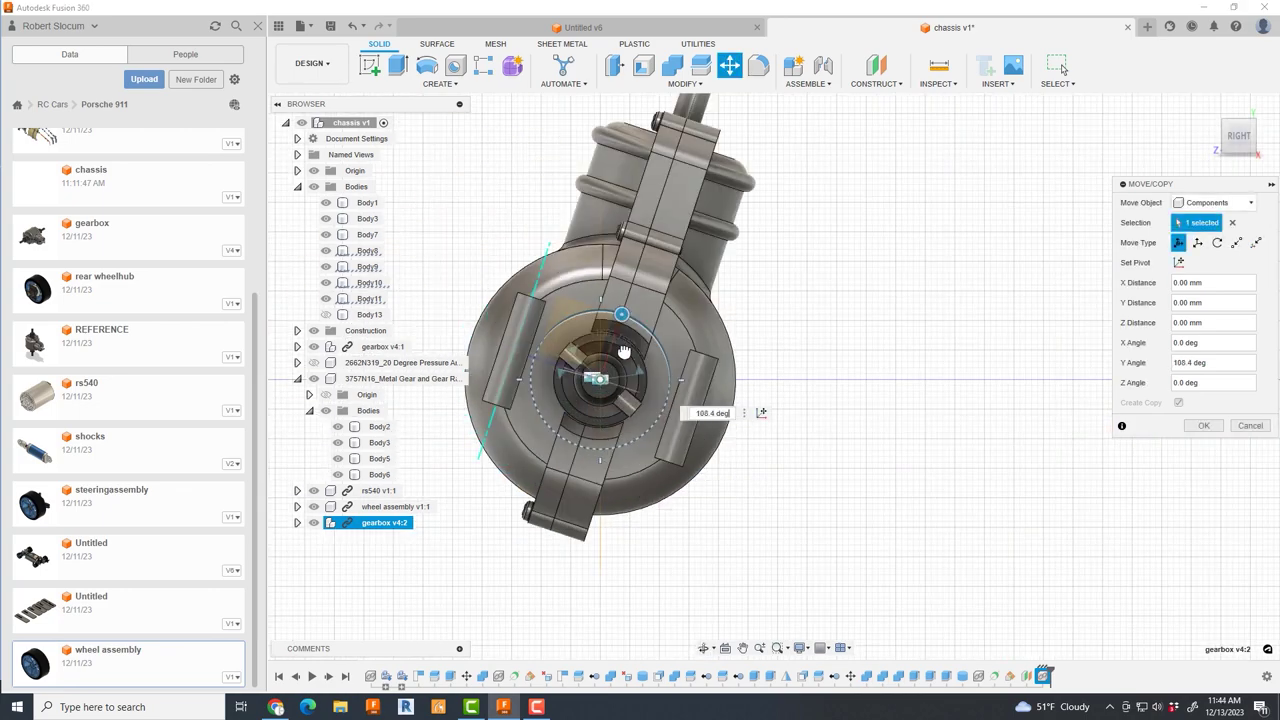
pyautogui.click(1205, 428)
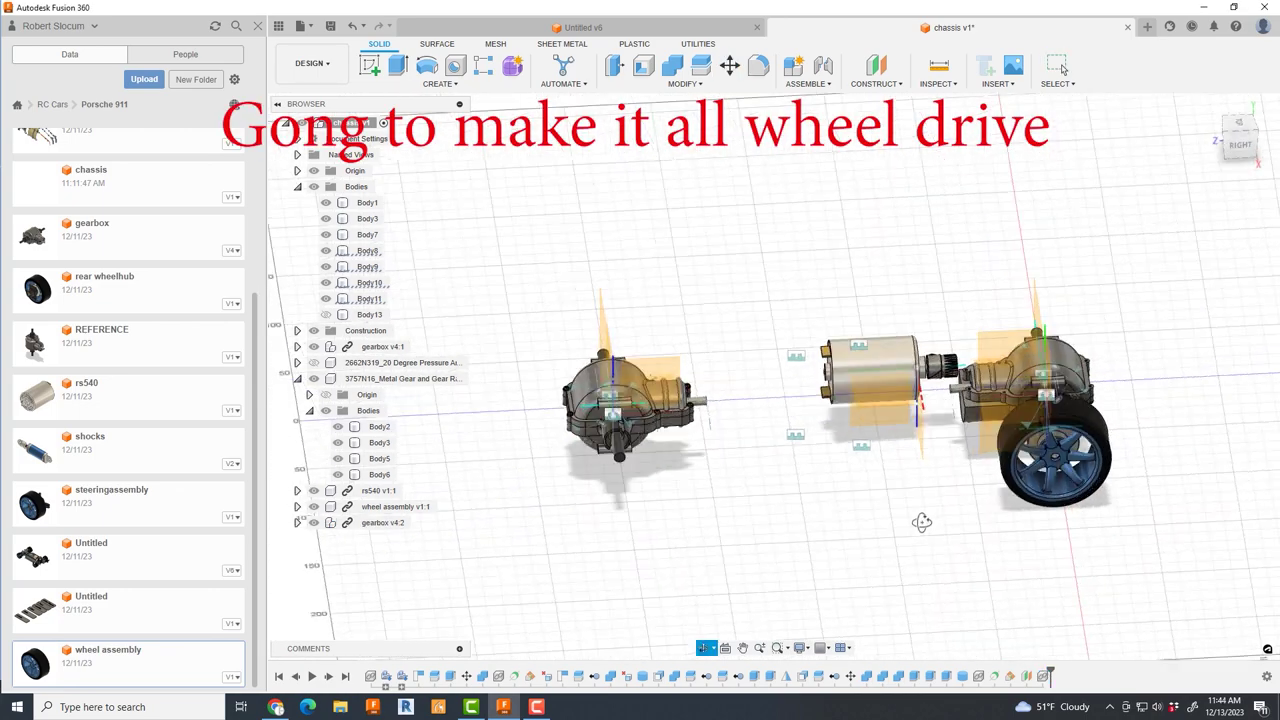
pyautogui.scroll(5, 955, 352)
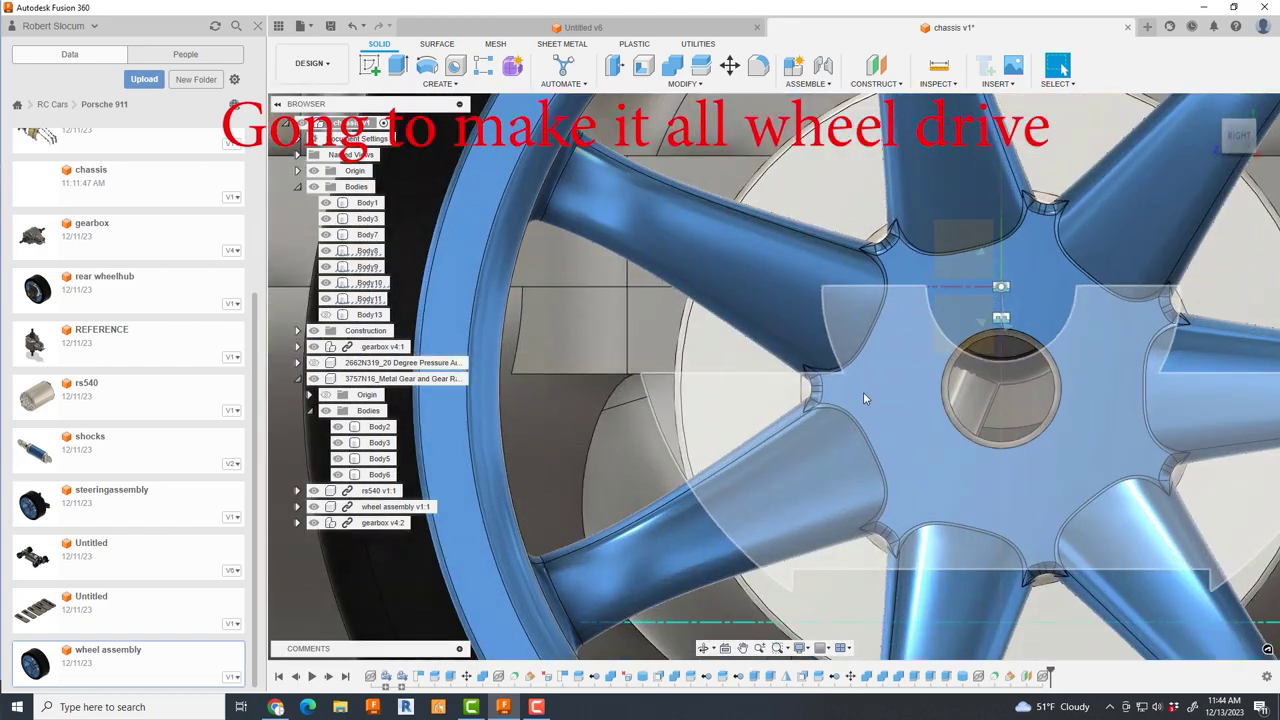
pyautogui.scroll(-5, 863, 392)
# - Align the wheel hub edge to the gearbox shaft edge
pyautogui.keyDown('shift'); pyautogui.moveTo(863, 392); pyautogui.dragTo(907, 396, button='middle'); pyautogui.keyUp('shift')
pyautogui.click(907, 396)
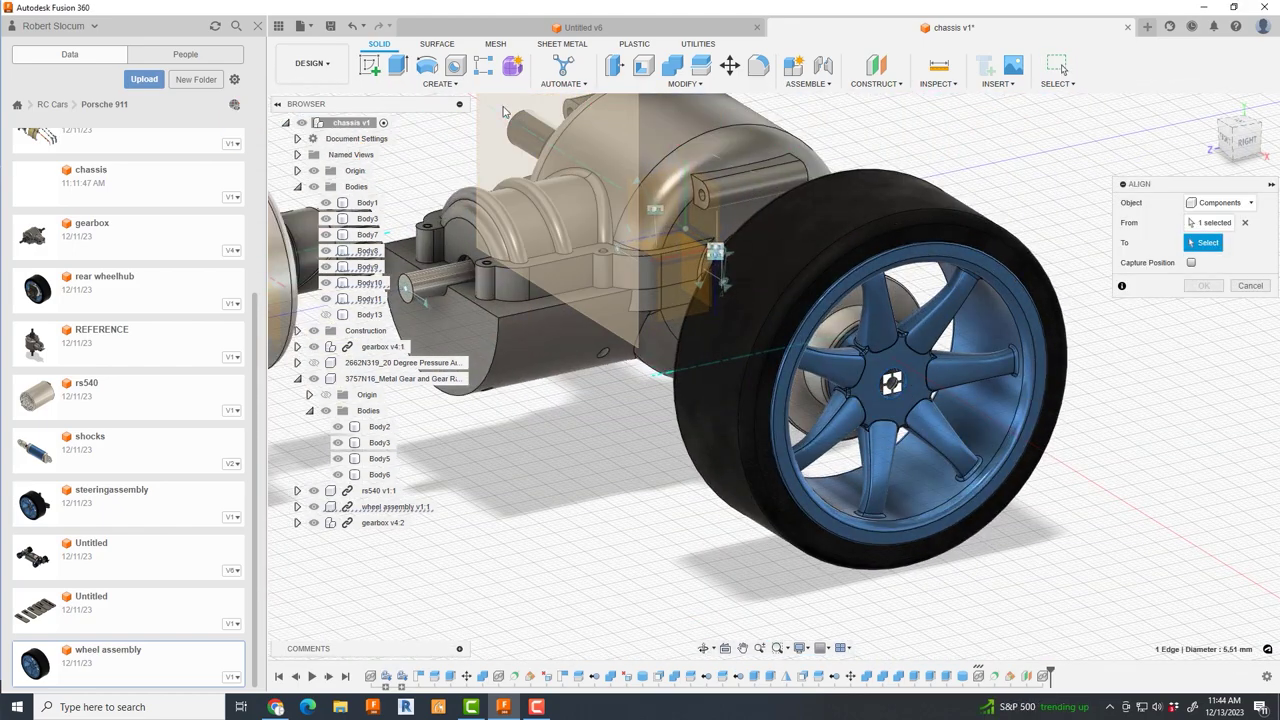
pyautogui.click(500, 131)
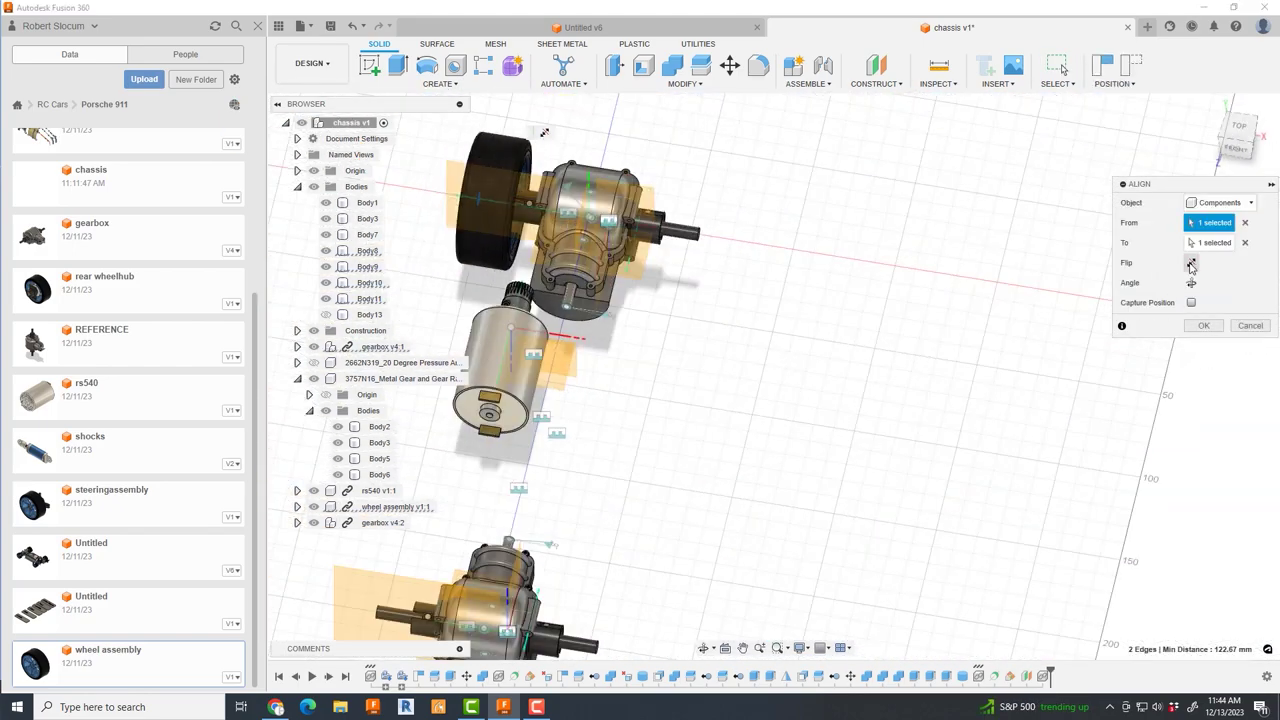
pyautogui.click(1204, 325)
# - Move the wheel assembly 124.665 mm outward along Y
pyautogui.click(395, 506)
pyautogui.press('m')
pyautogui.moveTo(527, 205); pyautogui.dragTo(912, 327)
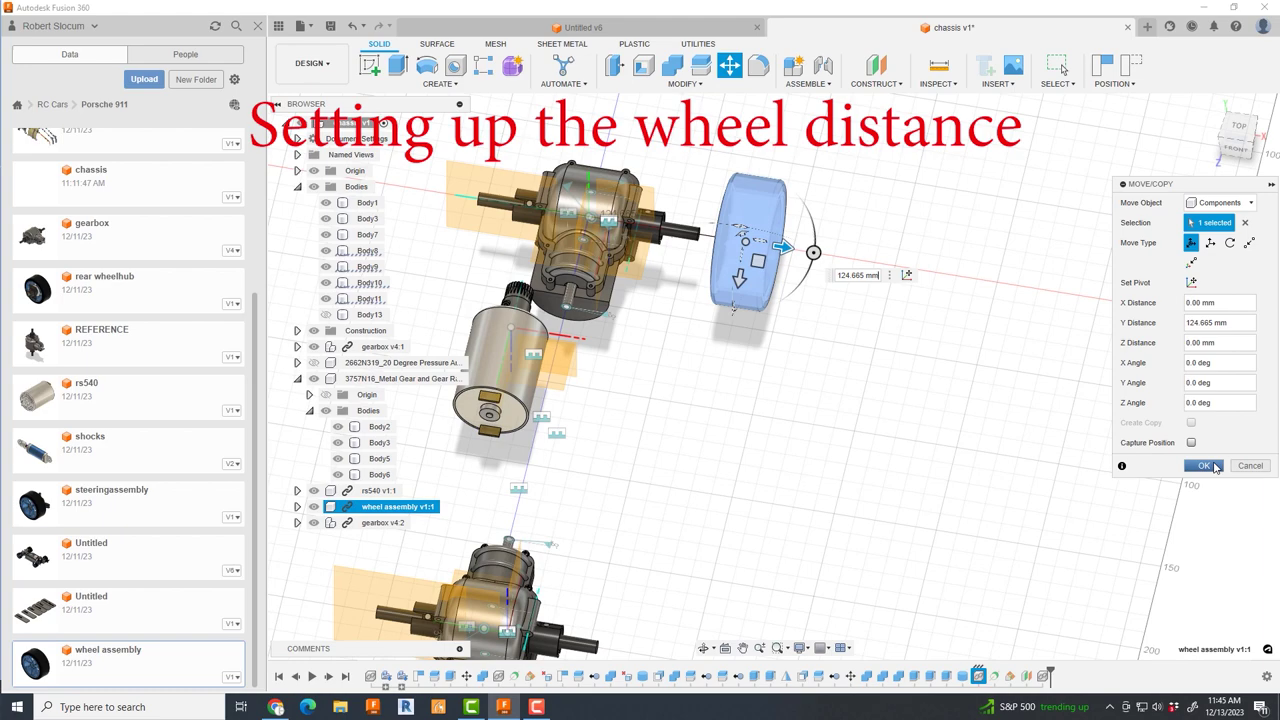
pyautogui.click(1214, 467)
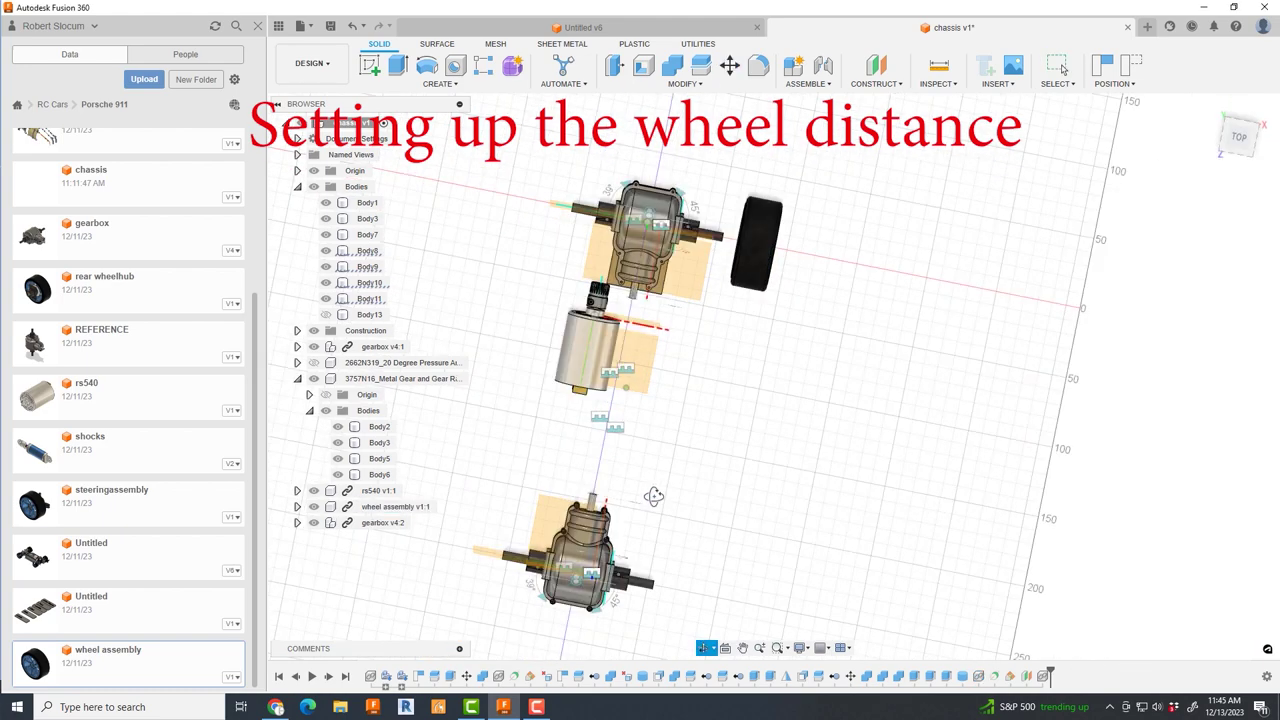
pyautogui.keyDown('shift'); pyautogui.moveTo(654, 491); pyautogui.dragTo(604, 364, button='middle'); pyautogui.keyUp('shift')
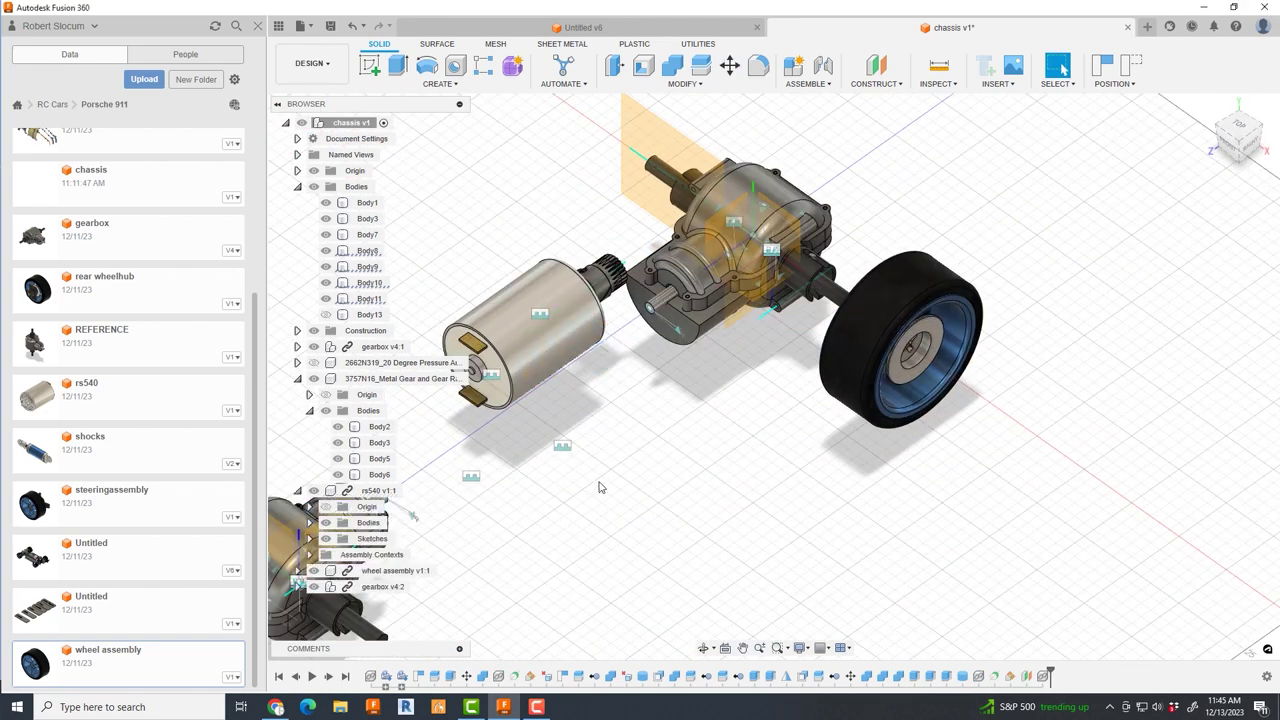
# - Create an offset construction plane at distance 1 from a gearbox plane
pyautogui.click(297, 347)
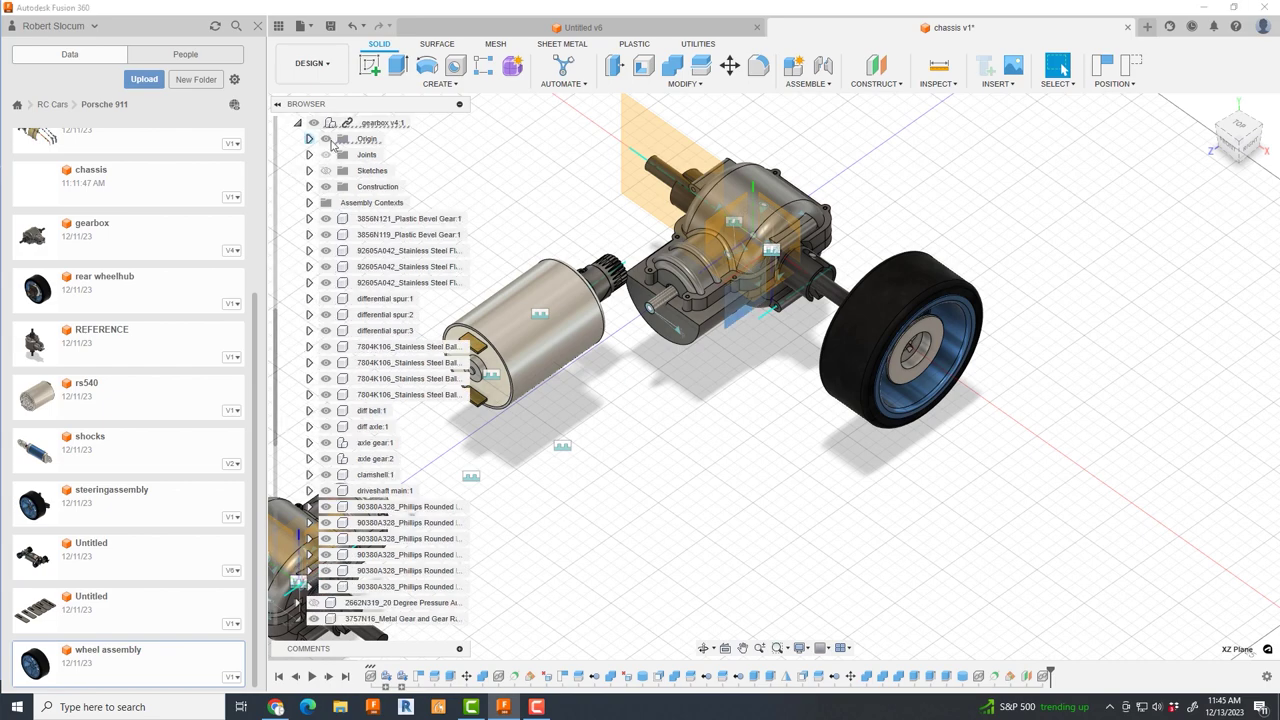
pyautogui.scroll(-5, 722, 224)
pyautogui.rightClick(737, 263)
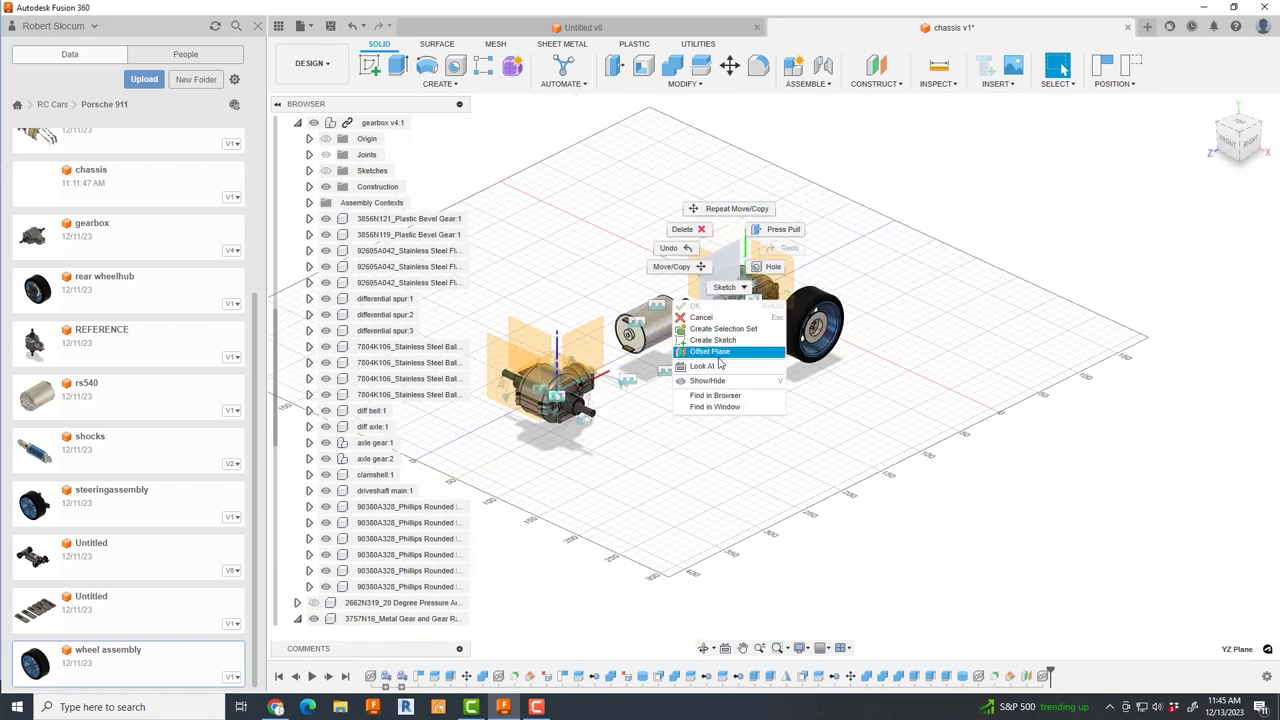
pyautogui.click(745, 330)
pyautogui.click(741, 375)
pyautogui.write('1')
pyautogui.press('Return')
pyautogui.scroll(5, 847, 307)
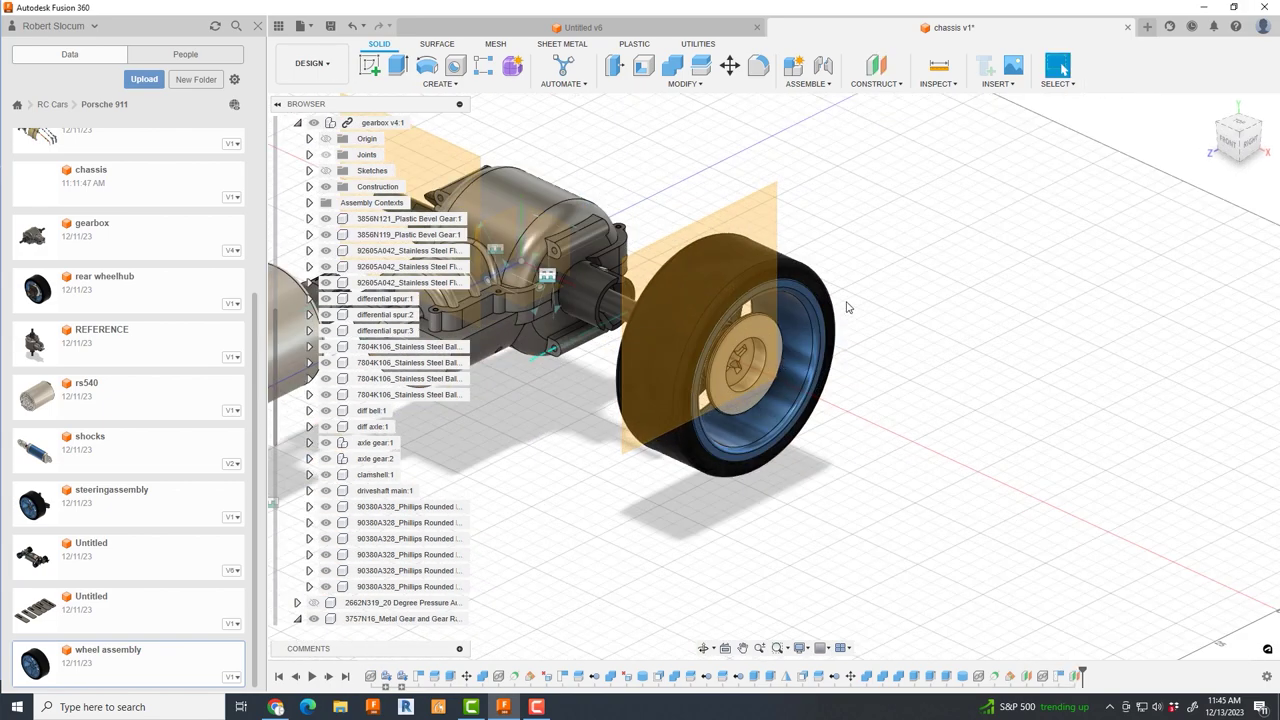
pyautogui.scroll(-3, 417, 453)
pyautogui.moveTo(417, 453); pyautogui.dragTo(480, 400, button='middle')
pyautogui.click(297, 122)
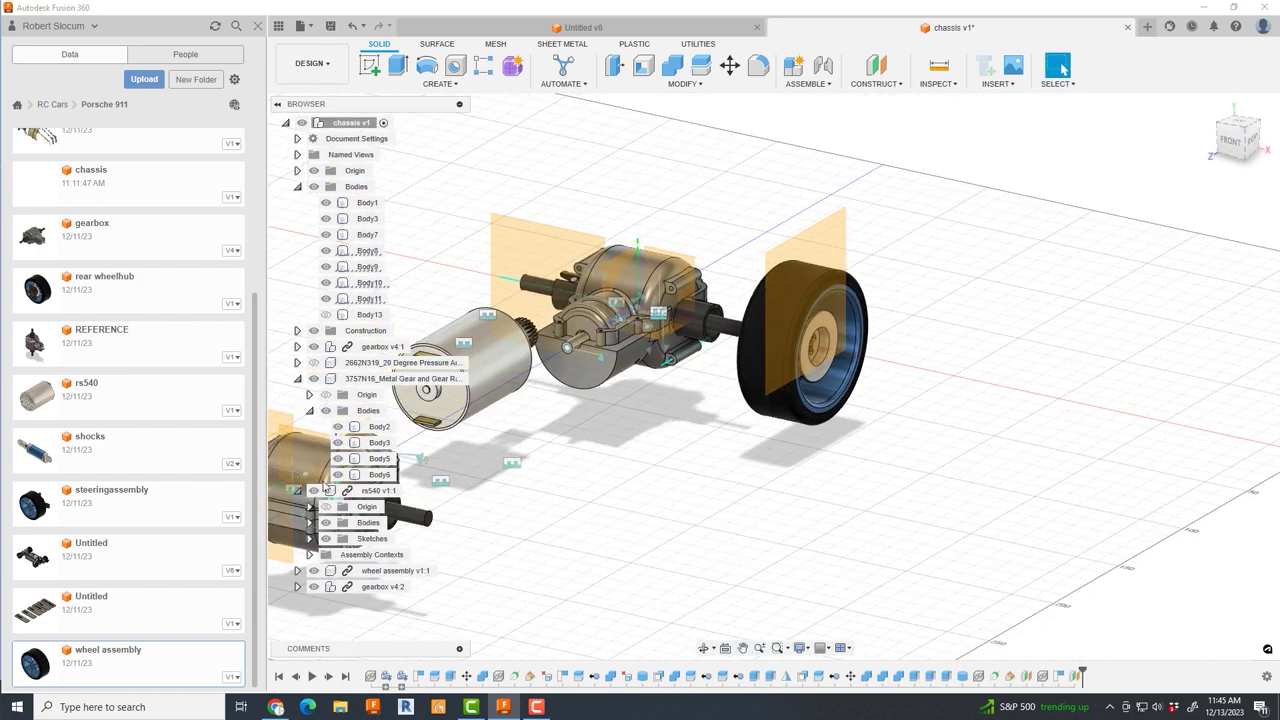
pyautogui.click(390, 570)
# - Rotate the wheel assembly with Move/Copy so its spokes face outward
pyautogui.press('m')
pyautogui.keyDown('shift'); pyautogui.moveTo(953, 317); pyautogui.dragTo(863, 338, button='middle'); pyautogui.keyUp('shift')
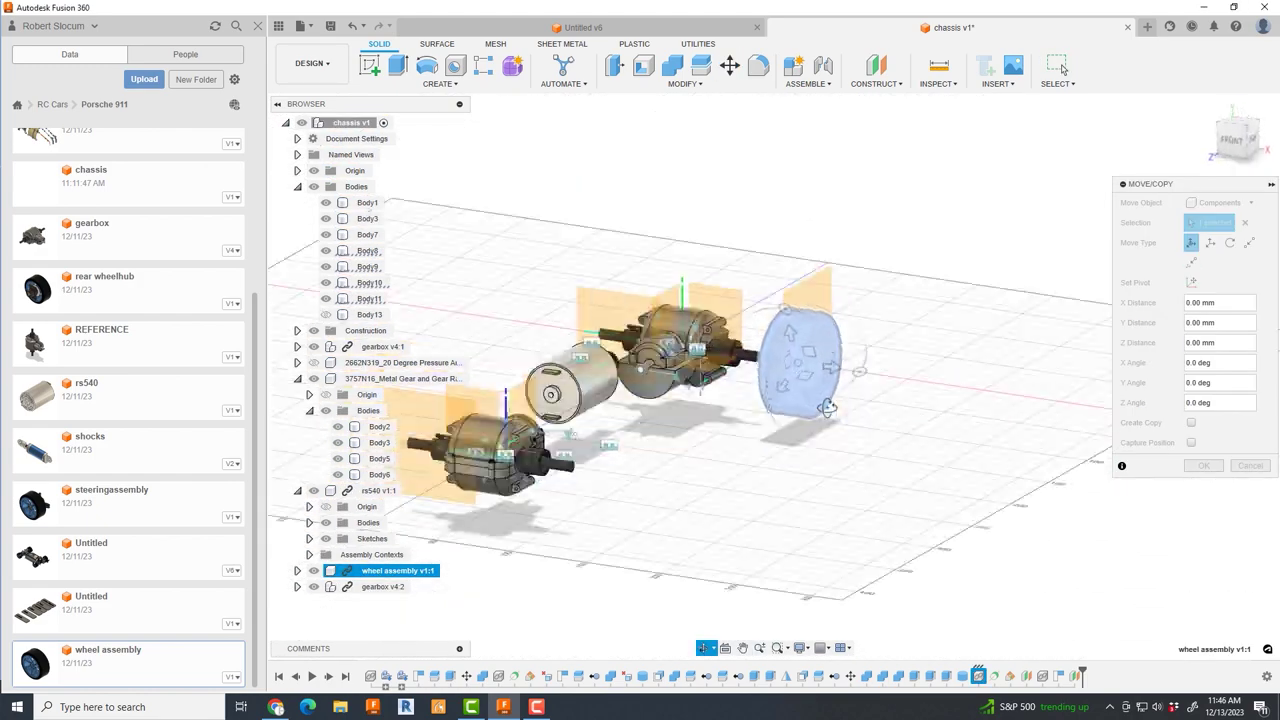
pyautogui.scroll(5, 810, 366)
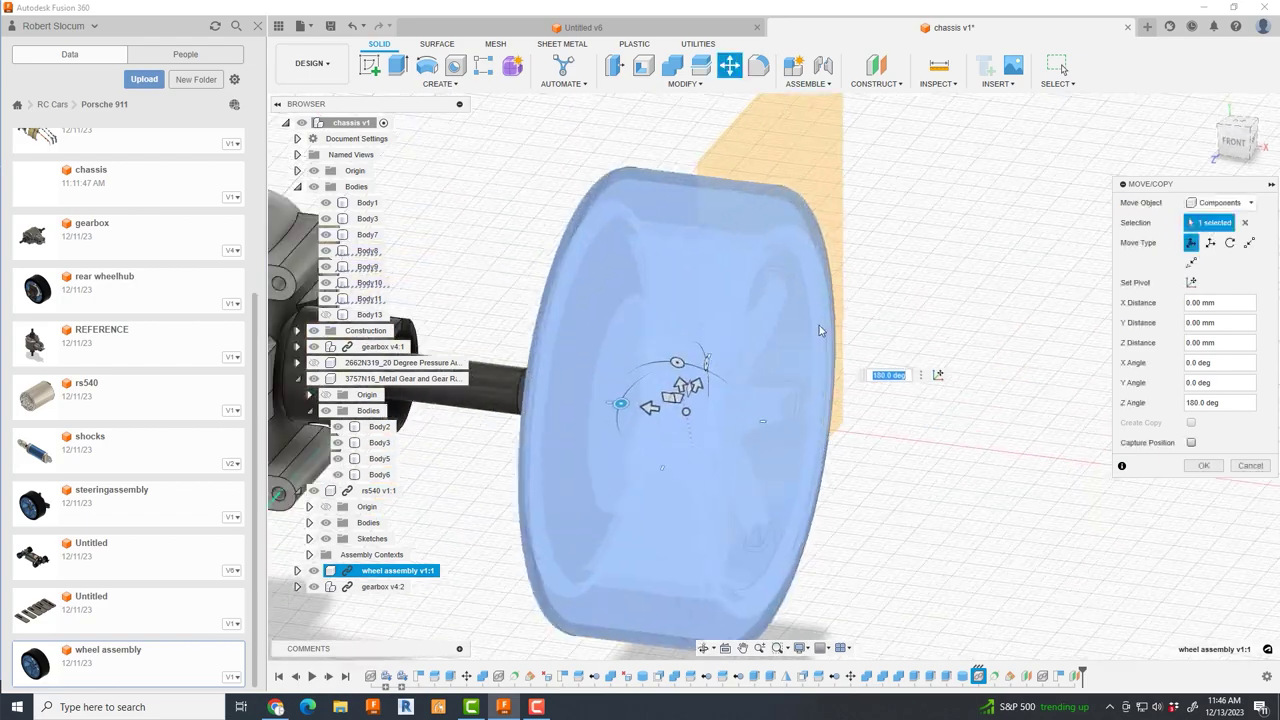
pyautogui.click(940, 370)
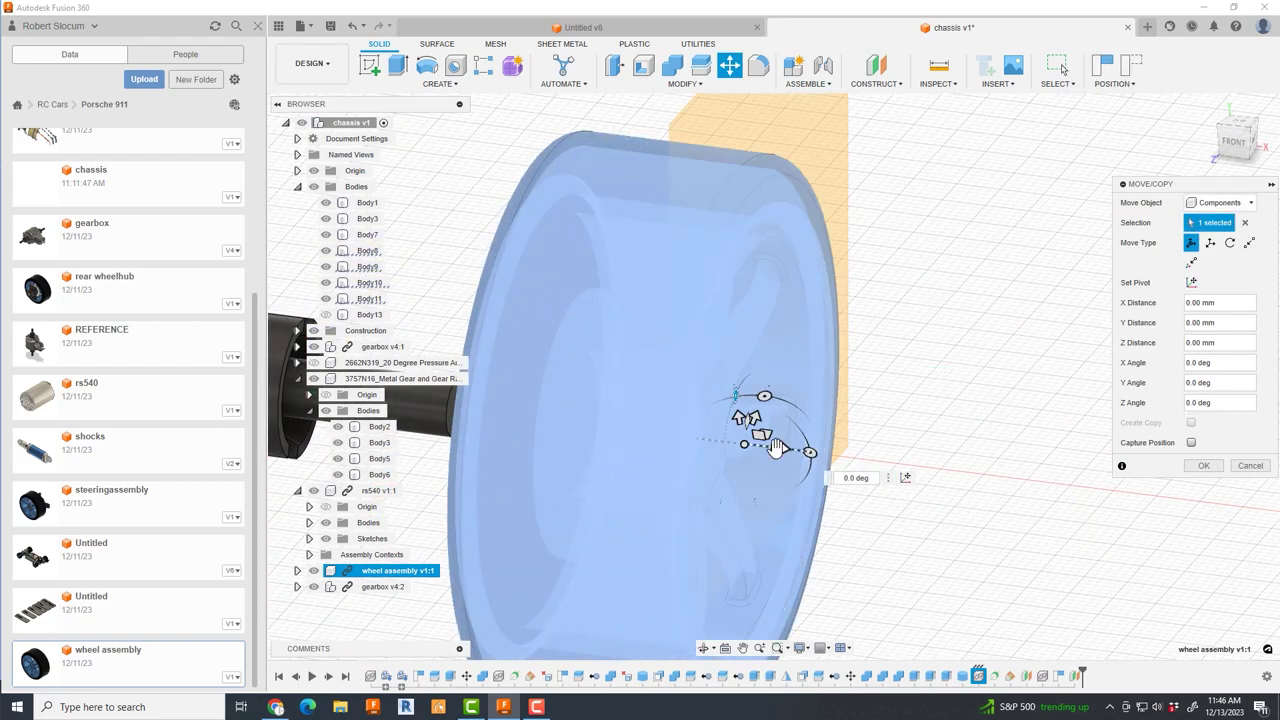
pyautogui.moveTo(776, 447); pyautogui.dragTo(600, 440)
pyautogui.scroll(-5, 790, 400)
pyautogui.click(1204, 465)
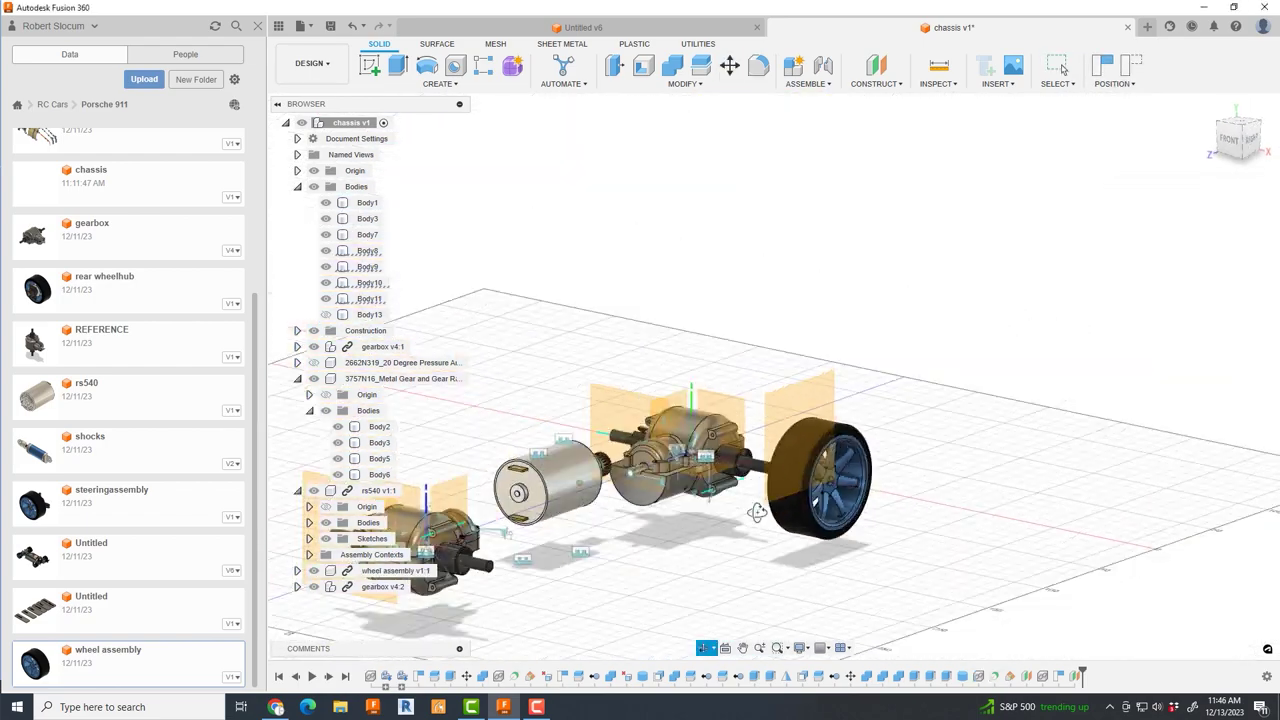
pyautogui.scroll(5, 757, 512)
# - Select the wheel assembly for another move, then cancel it without changes
pyautogui.press('m')
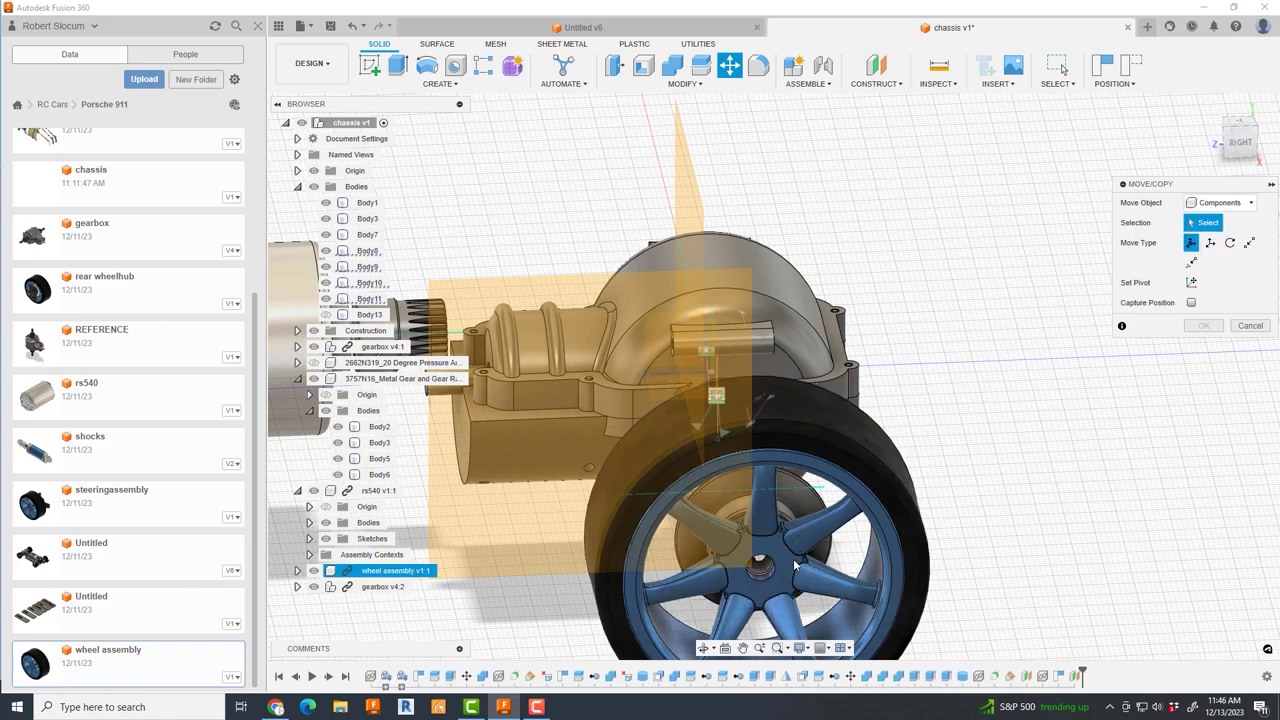
pyautogui.scroll(3, 795, 565)
pyautogui.scroll(3, 760, 427)
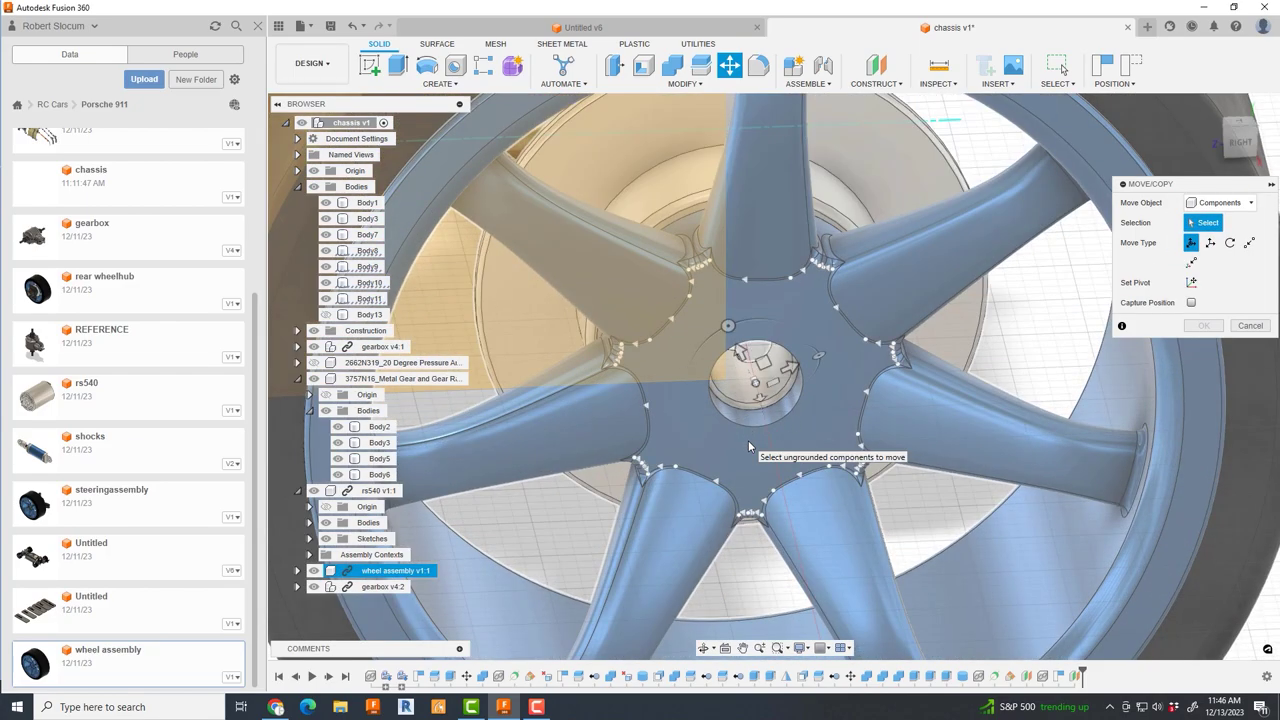
pyautogui.scroll(-5, 749, 444)
pyautogui.scroll(-3, 749, 444)
pyautogui.click(730, 590)
pyautogui.click(1240, 138)
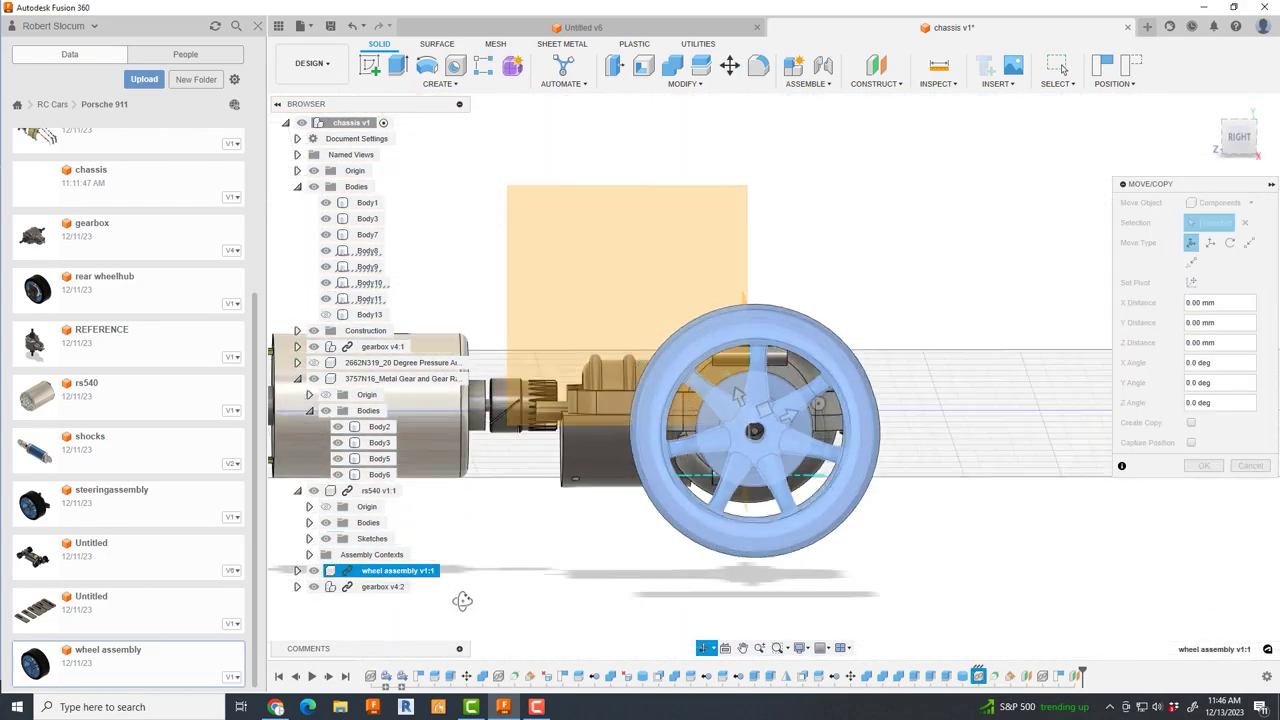
pyautogui.keyDown('shift'); pyautogui.moveTo(462, 600); pyautogui.dragTo(659, 237, button='middle'); pyautogui.keyUp('shift')
pyautogui.press('Escape')
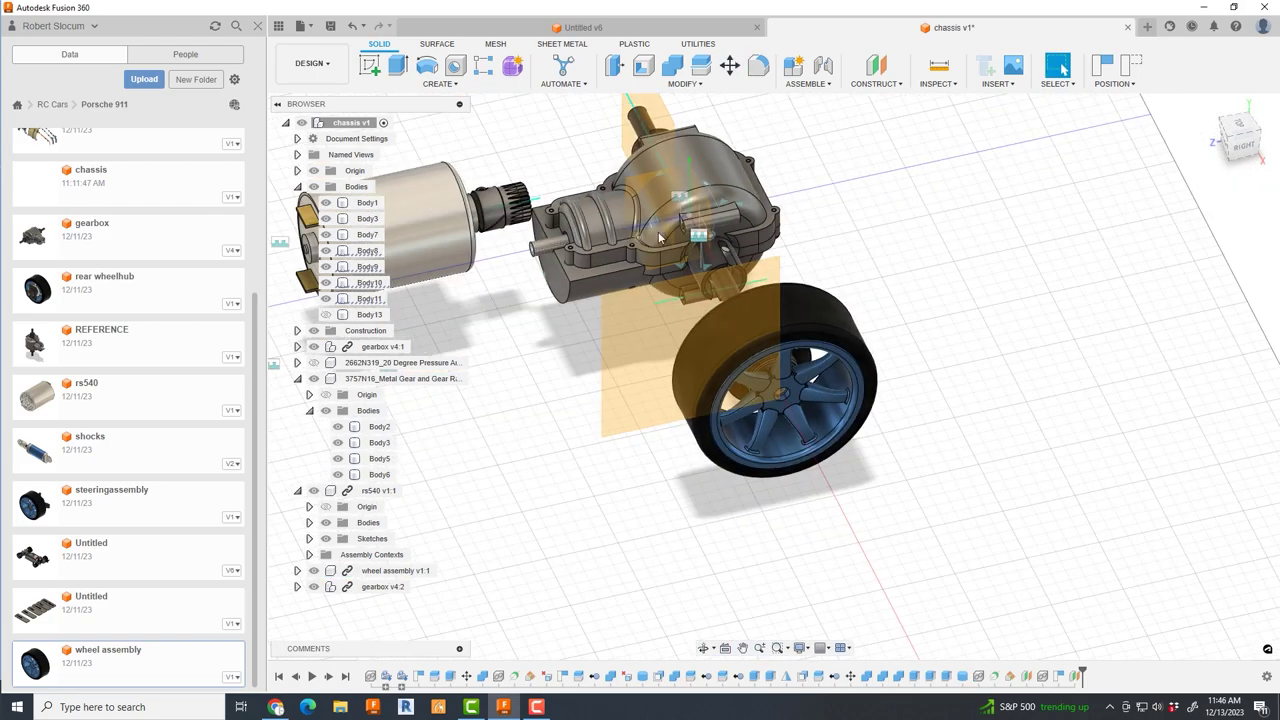
# - Copy the wheel assembly onto the second gearbox as wheel assembly v1:2
pyautogui.press('m')
pyautogui.scroll(5, 670, 240)
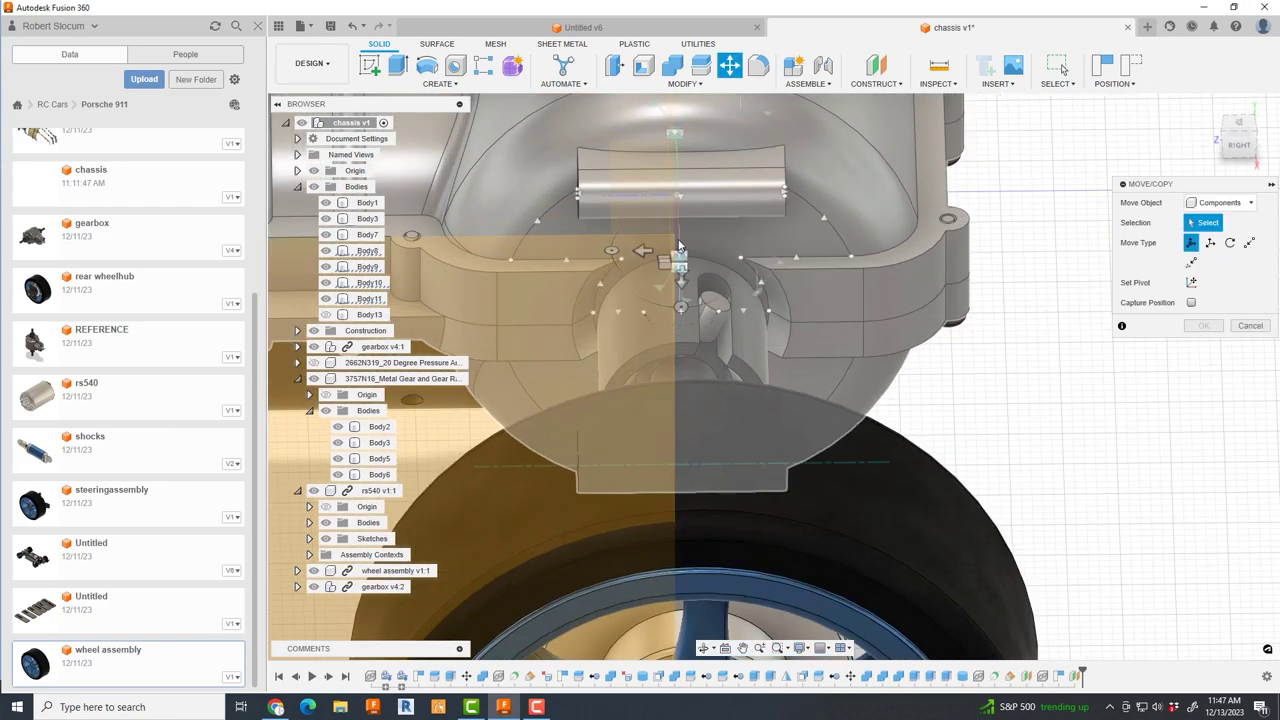
pyautogui.scroll(-5, 679, 245)
pyautogui.click(714, 530)
pyautogui.scroll(-2, 740, 400)
pyautogui.scroll(-2, 760, 395)
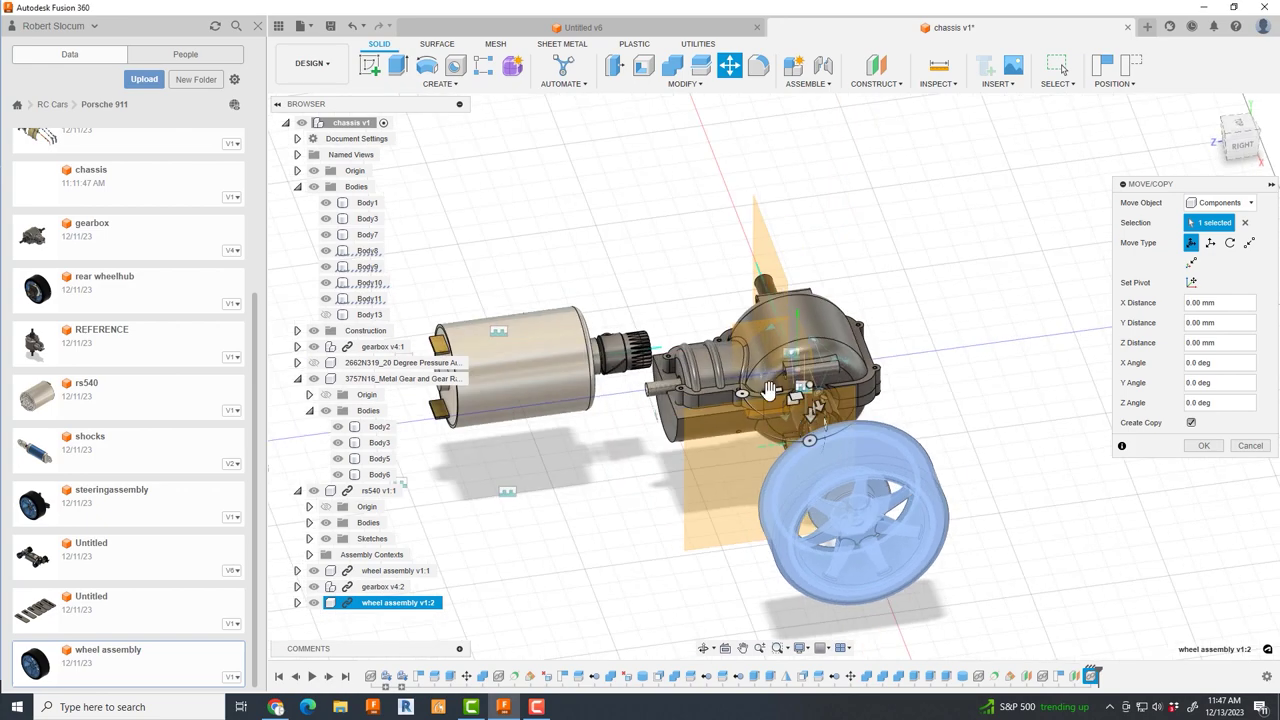
pyautogui.scroll(-3, 770, 390)
pyautogui.moveTo(820, 423); pyautogui.dragTo(700, 440, button='middle')
pyautogui.click(1203, 445)
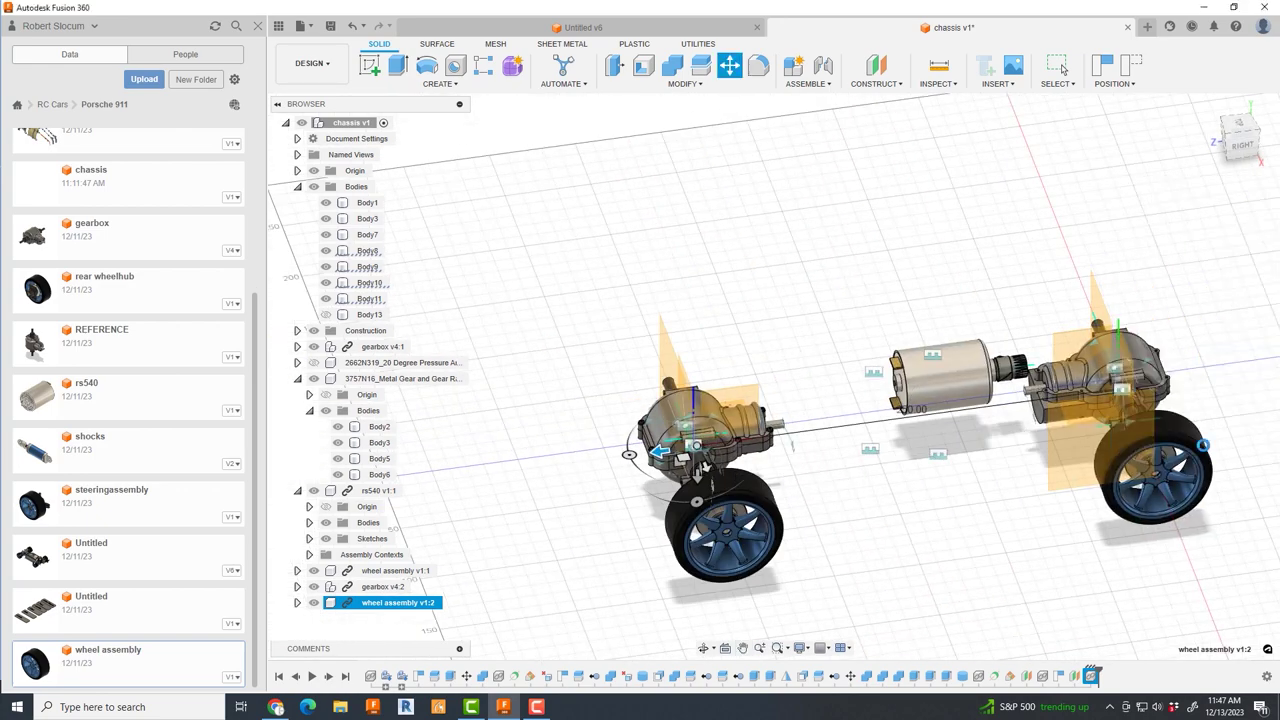
pyautogui.keyDown('shift'); pyautogui.moveTo(1203, 445); pyautogui.dragTo(612, 127, button='middle'); pyautogui.keyUp('shift')
# - Start a construction plane near the motor from the Construct menu
pyautogui.click(875, 83)
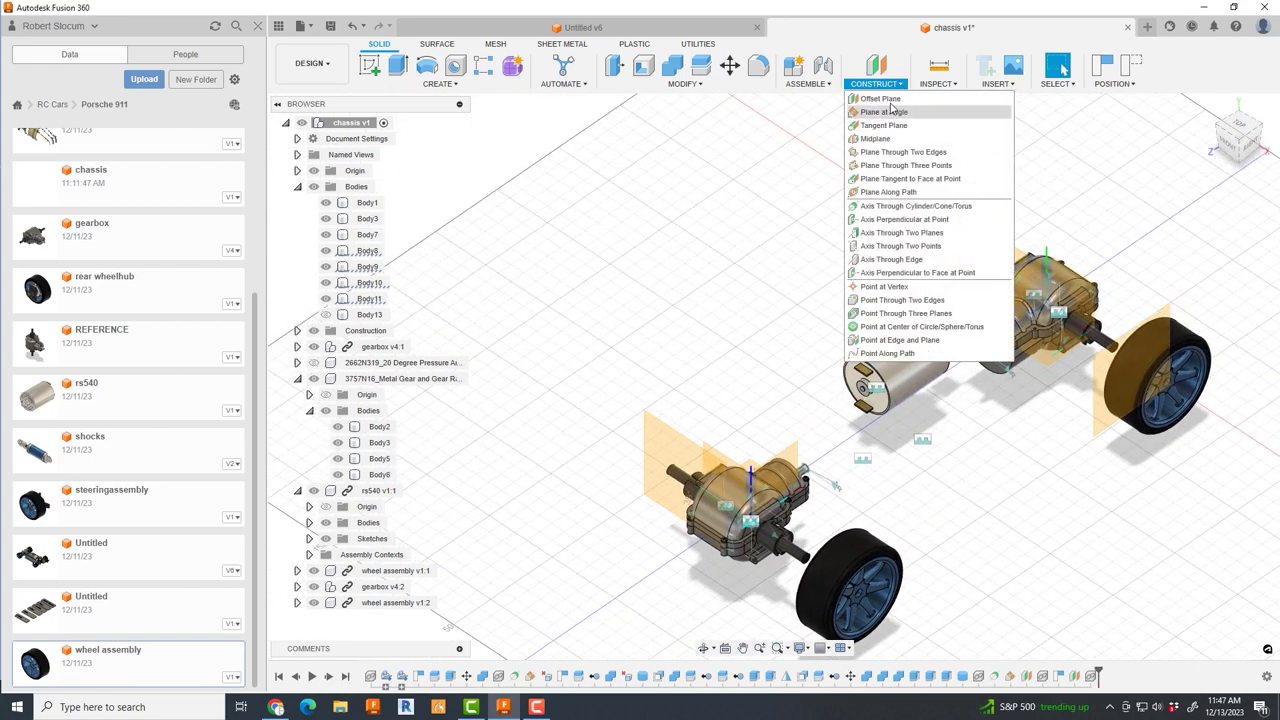
pyautogui.click(884, 111)
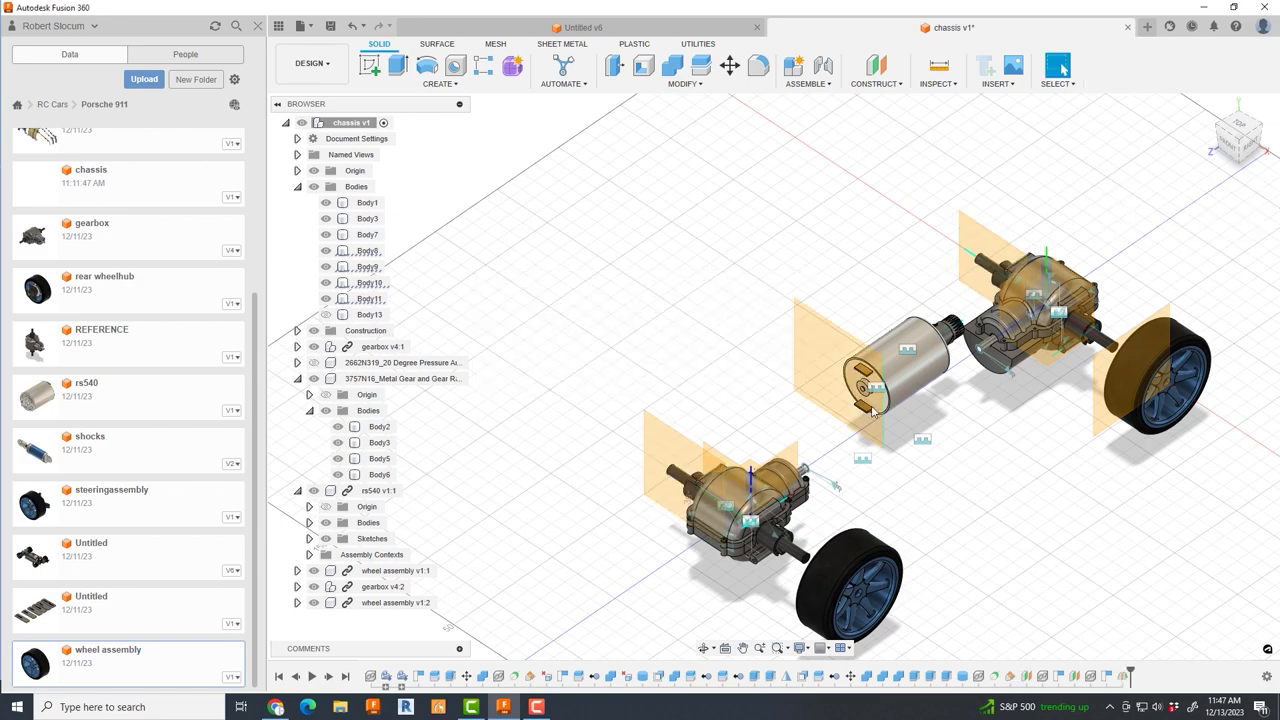
pyautogui.scroll(2, 872, 412)
pyautogui.scroll(-3, 895, 440)
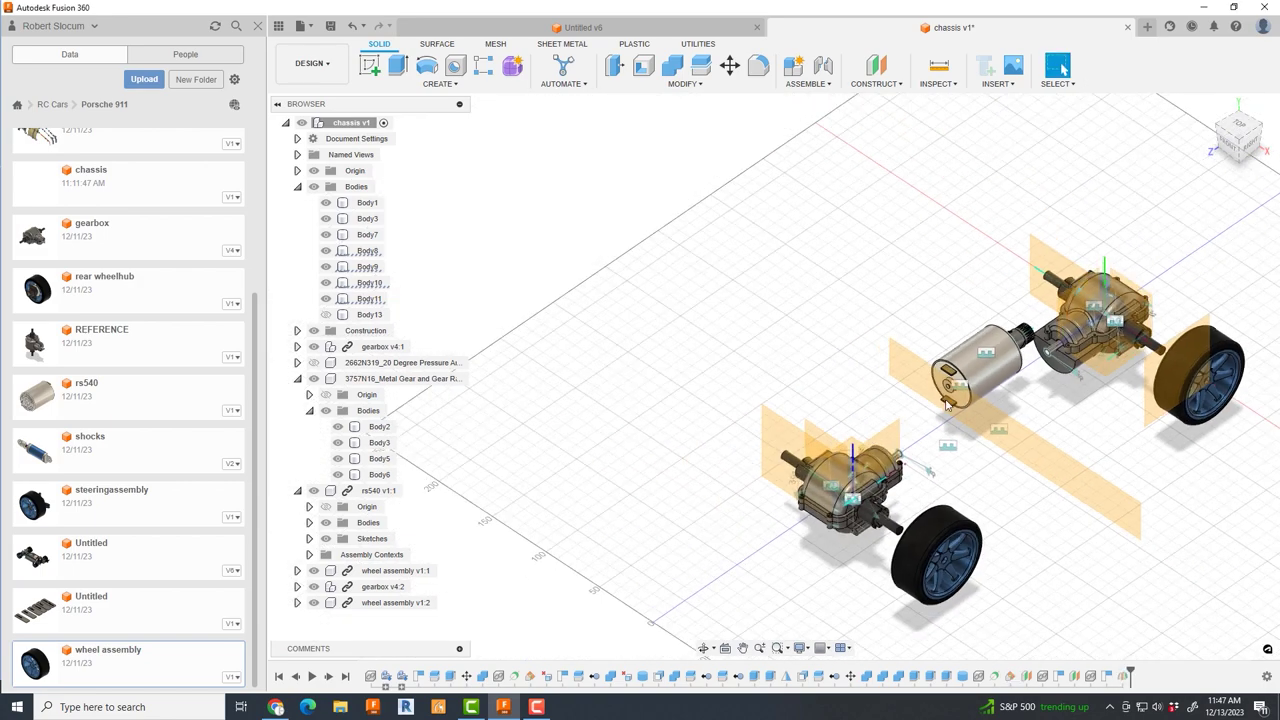
pyautogui.scroll(4, 895, 440)
# - Create an axis through two planes, then begin moving the right-hand wheel assembly
pyautogui.click(875, 83)
pyautogui.click(900, 232)
pyautogui.scroll(-3, 850, 400)
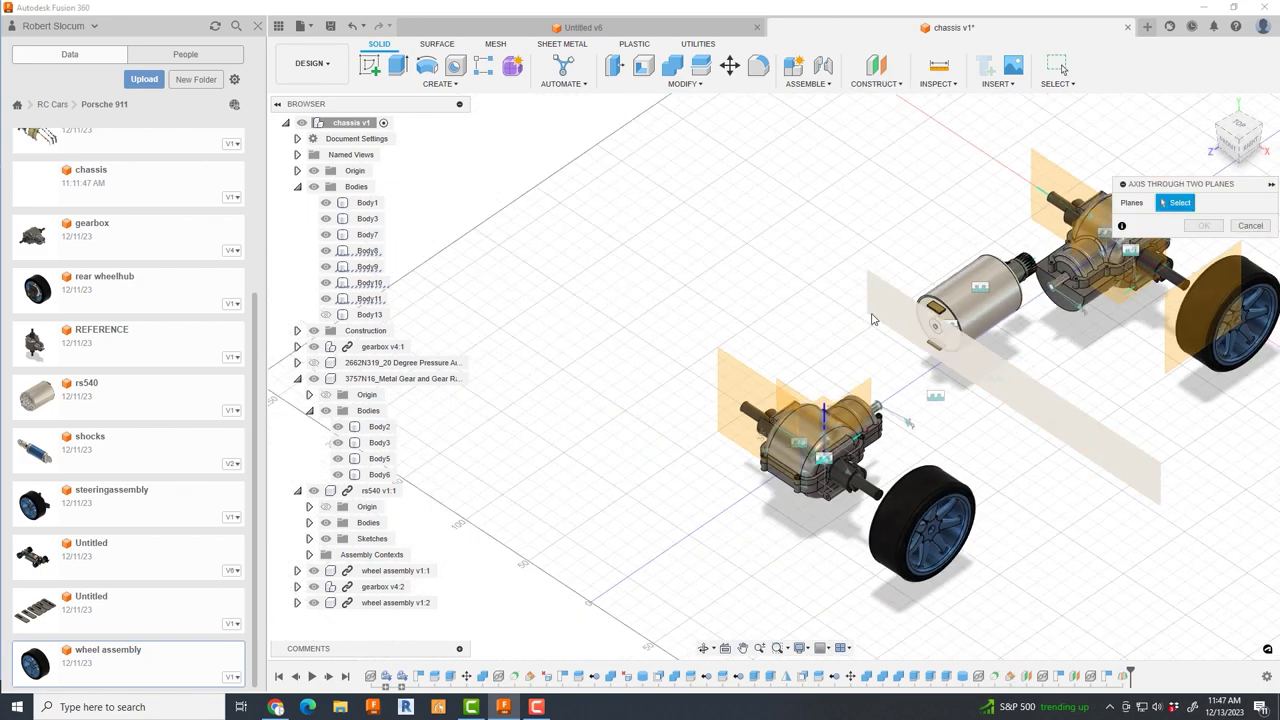
pyautogui.scroll(-3, 845, 410)
pyautogui.click(841, 411)
pyautogui.keyDown('shift'); pyautogui.moveTo(841, 411); pyautogui.dragTo(865, 507, button='middle'); pyautogui.keyUp('shift')
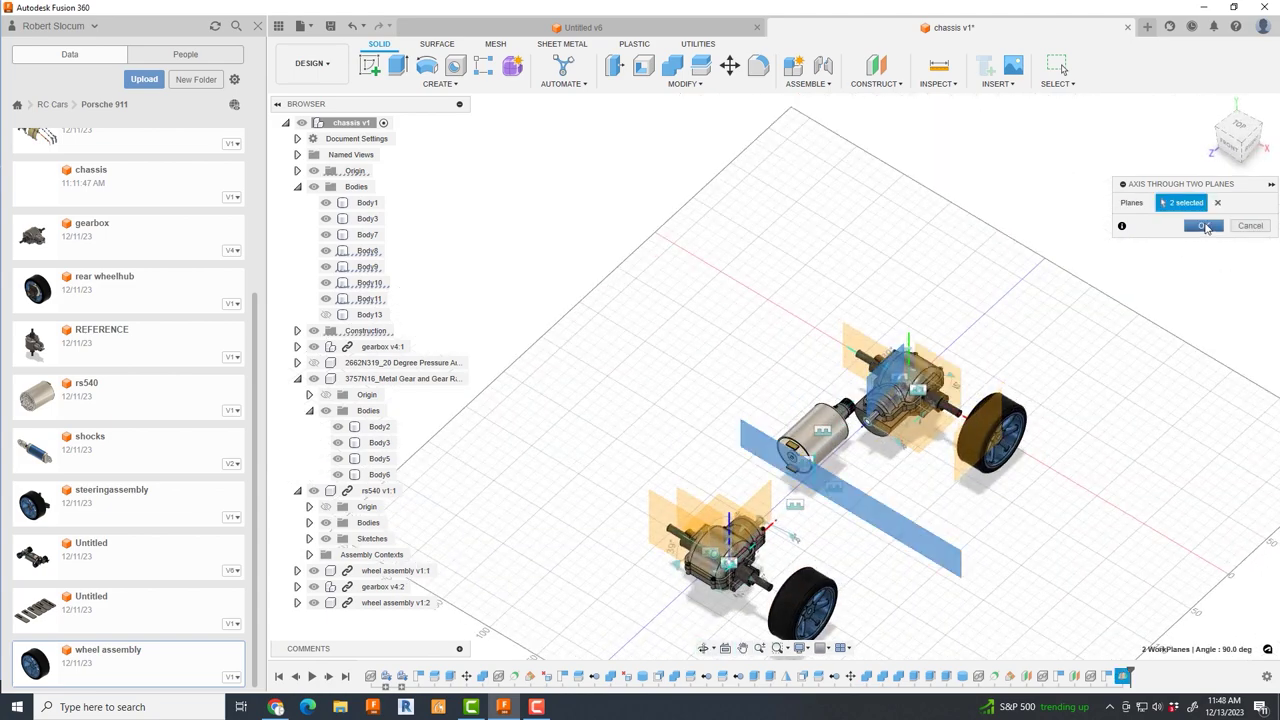
pyautogui.click(1205, 226)
pyautogui.press('m')
pyautogui.click(995, 432)
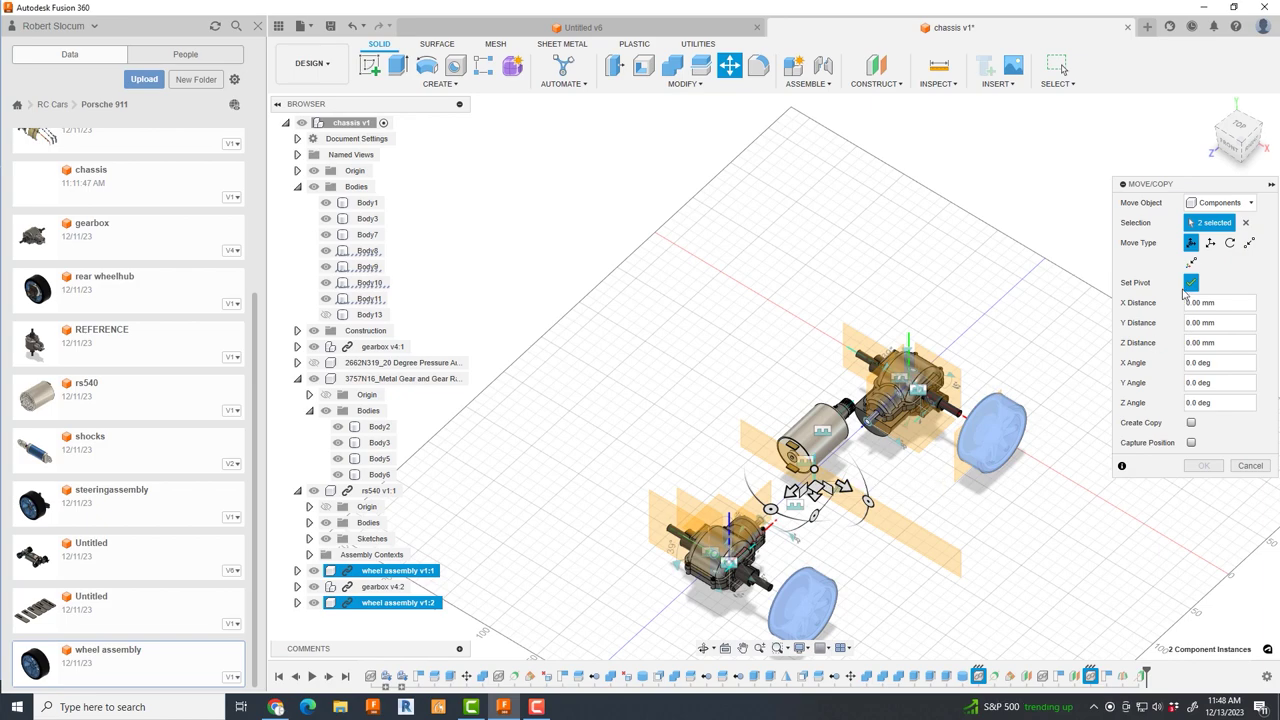
# - Copy both wheel assemblies, rotated 180°, onto the opposite shaft ends
pyautogui.click(1240, 125)
pyautogui.click(1191, 425)
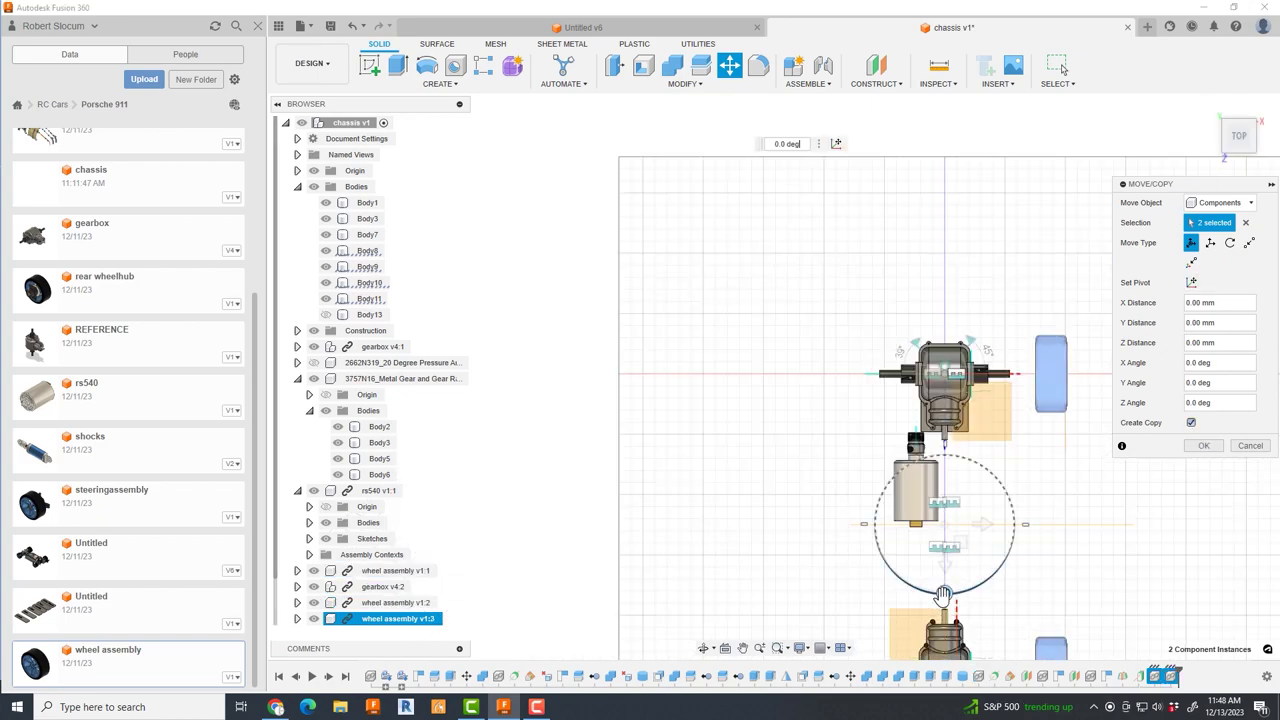
pyautogui.moveTo(982, 524); pyautogui.dragTo(768, 524)
pyautogui.press('Return')
pyautogui.moveTo(1148, 557)
pyautogui.keyDown('shift'); pyautogui.mouseDown(button='middle')
pyautogui.moveTo(1063, 66)
pyautogui.moveTo(905, 310)
pyautogui.mouseUp(button='middle'); pyautogui.keyUp('shift')
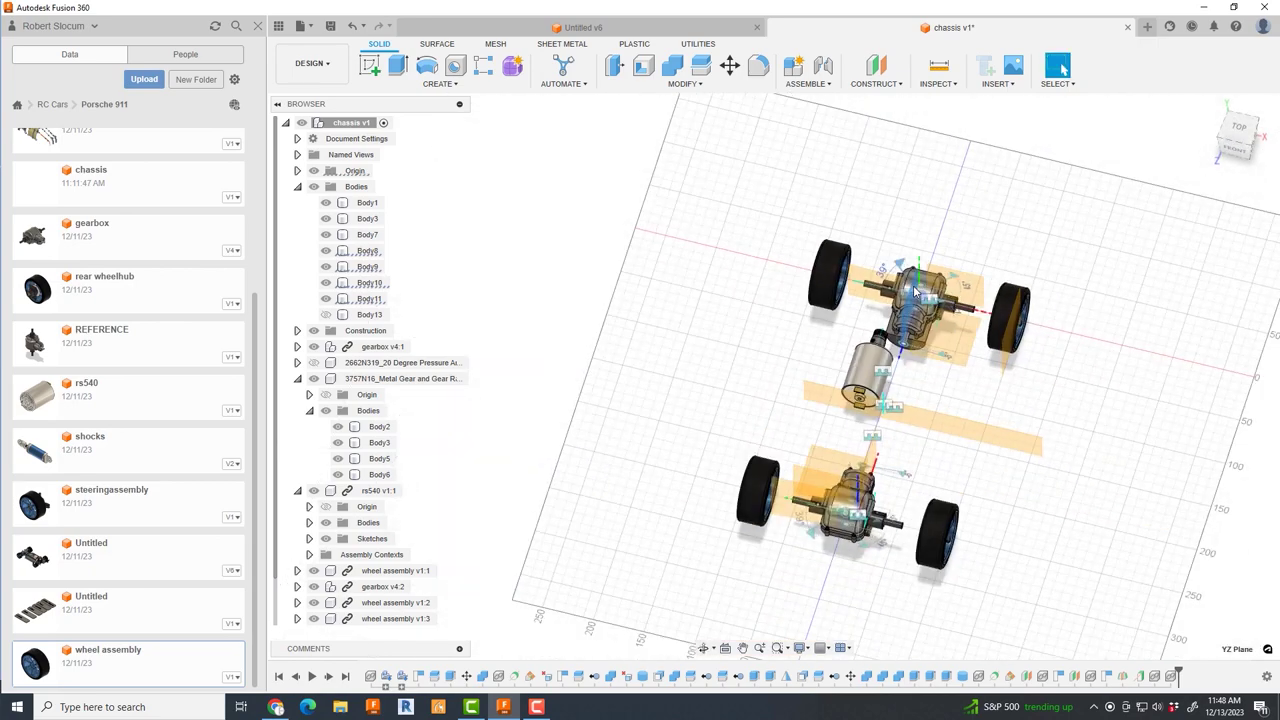
pyautogui.rightClick(905, 310)
pyautogui.click(930, 295)
# - Add an offset plane at the gearboxes and sketch the chassis rectangle on it
pyautogui.click(1240, 127)
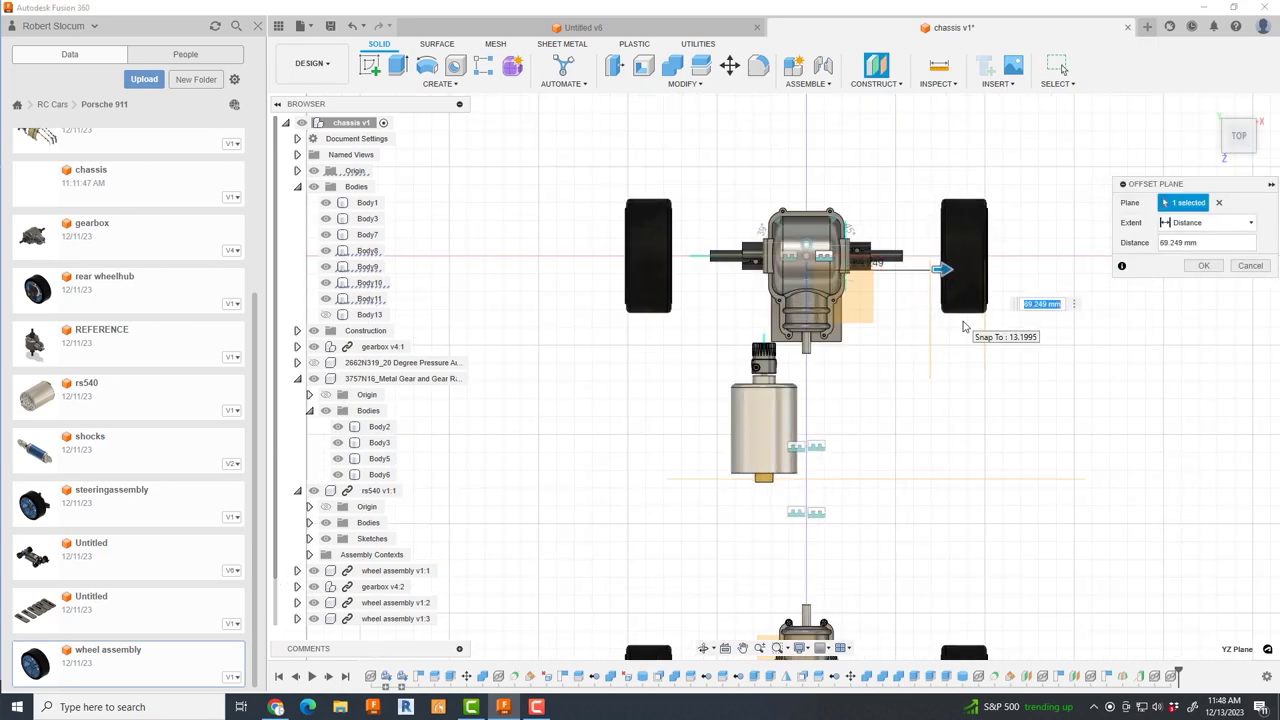
pyautogui.press('Return')
pyautogui.scroll(-2, 874, 316)
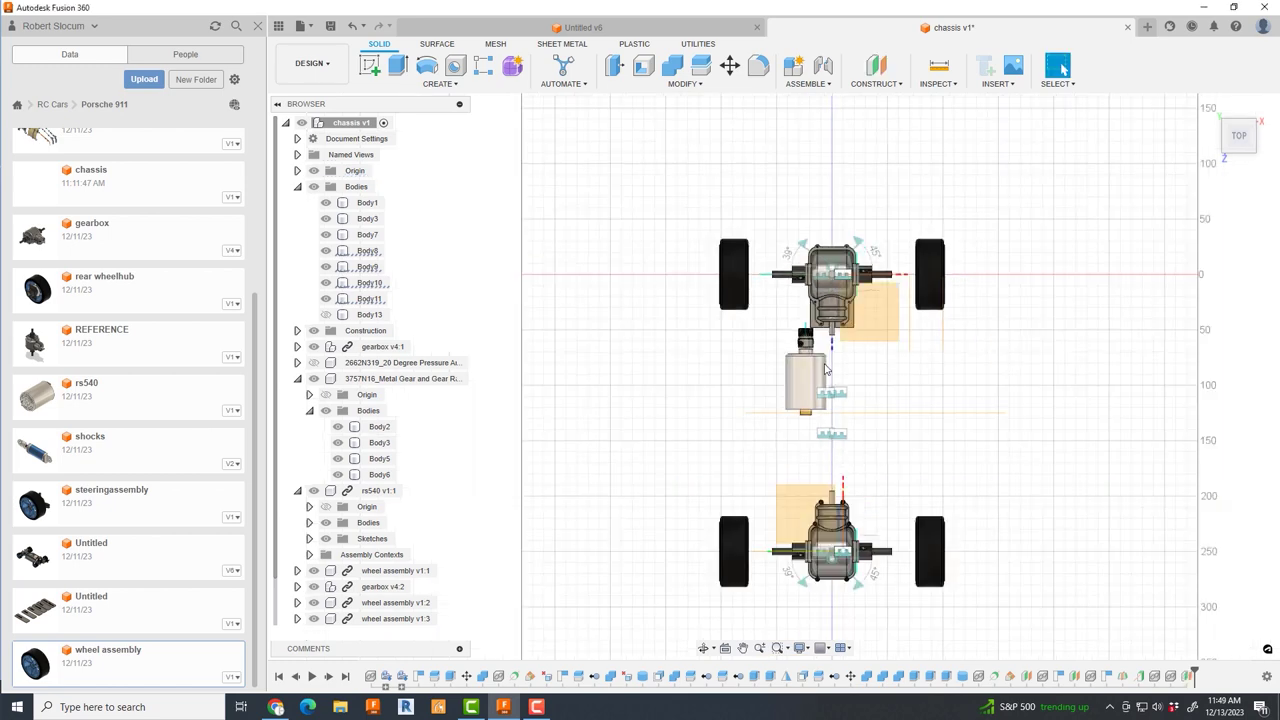
pyautogui.click(372, 67)
pyautogui.click(870, 315)
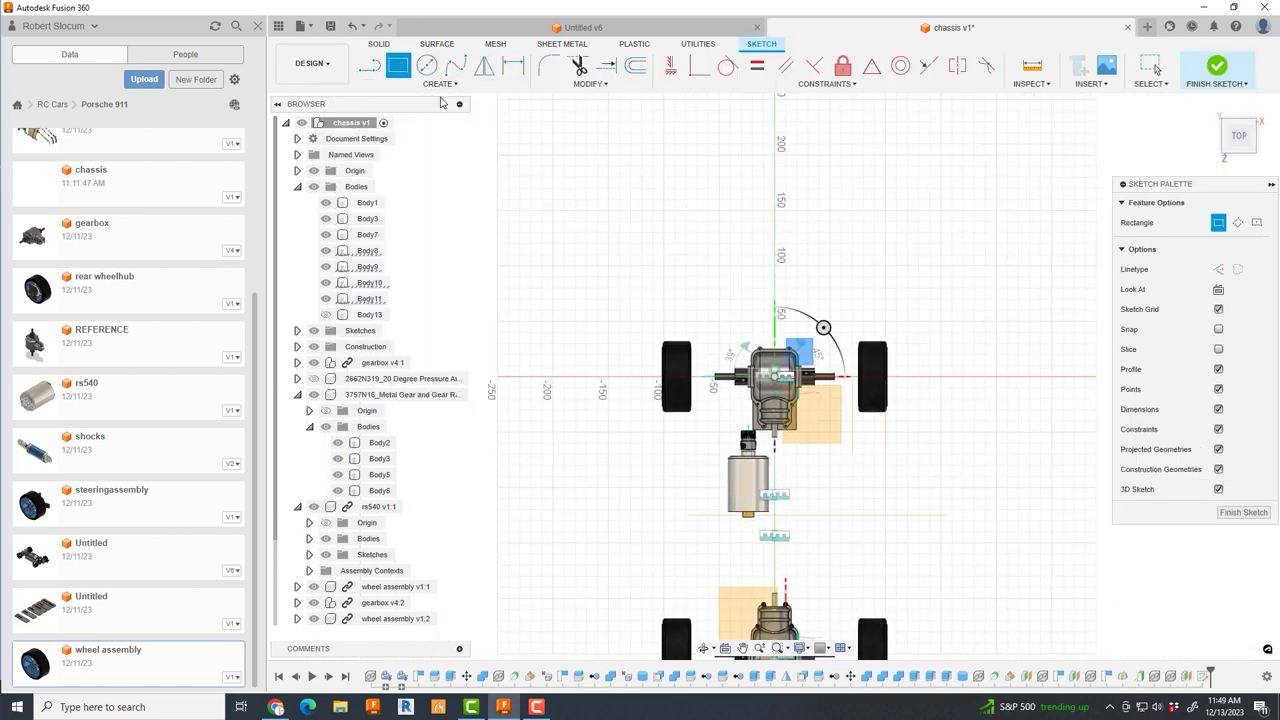
pyautogui.scroll(-3, 765, 377)
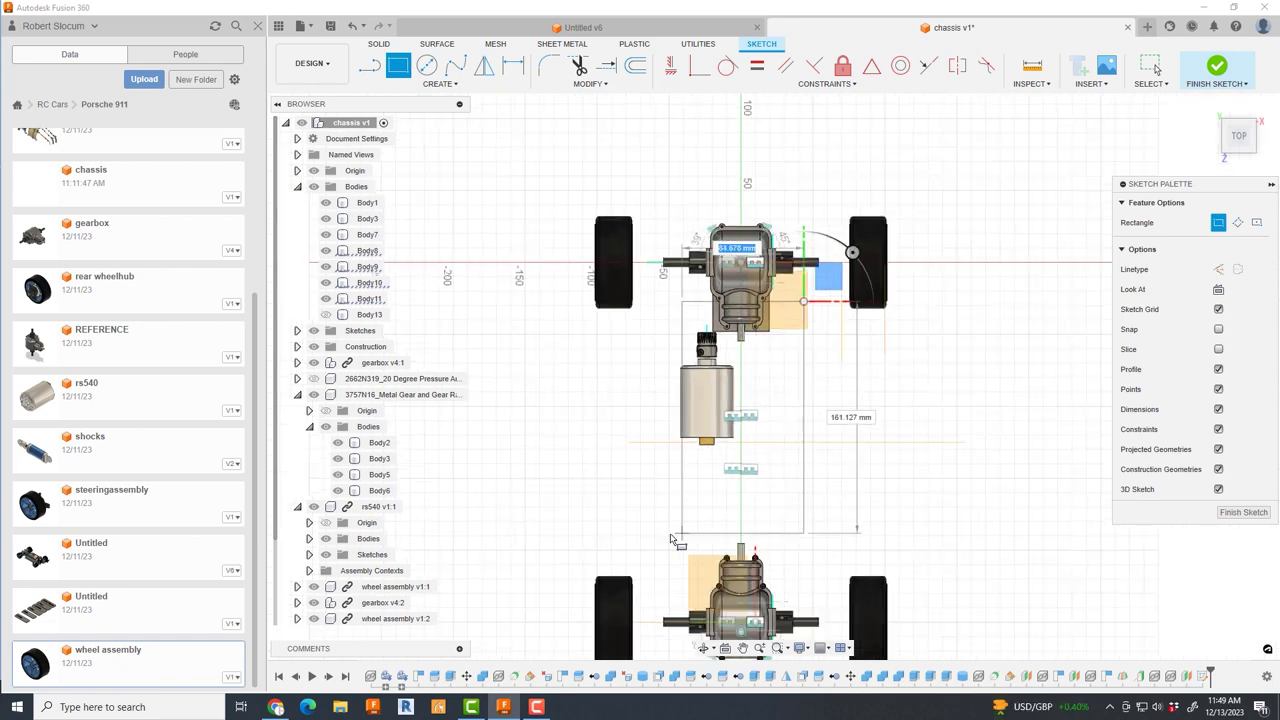
pyautogui.click(658, 588)
pyautogui.keyDown('shift'); pyautogui.moveTo(729, 523); pyautogui.dragTo(766, 206, button='middle'); pyautogui.keyUp('shift')
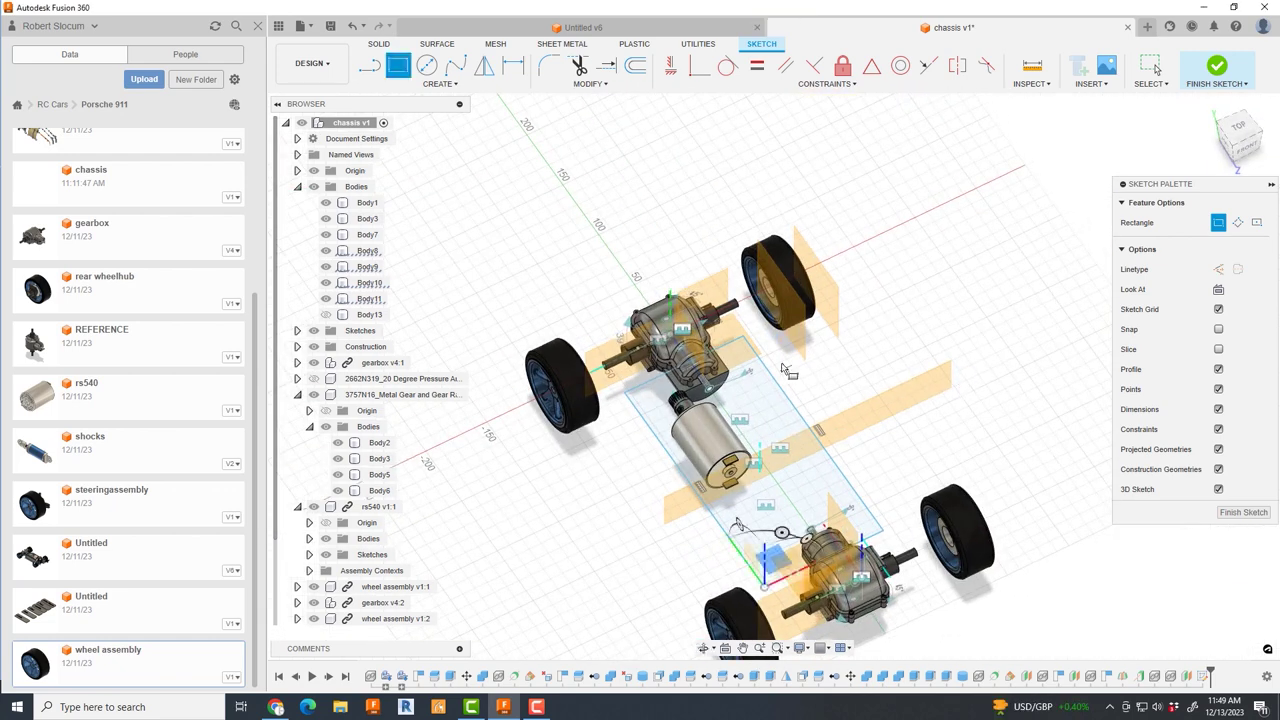
pyautogui.press('p')
pyautogui.press('Return')
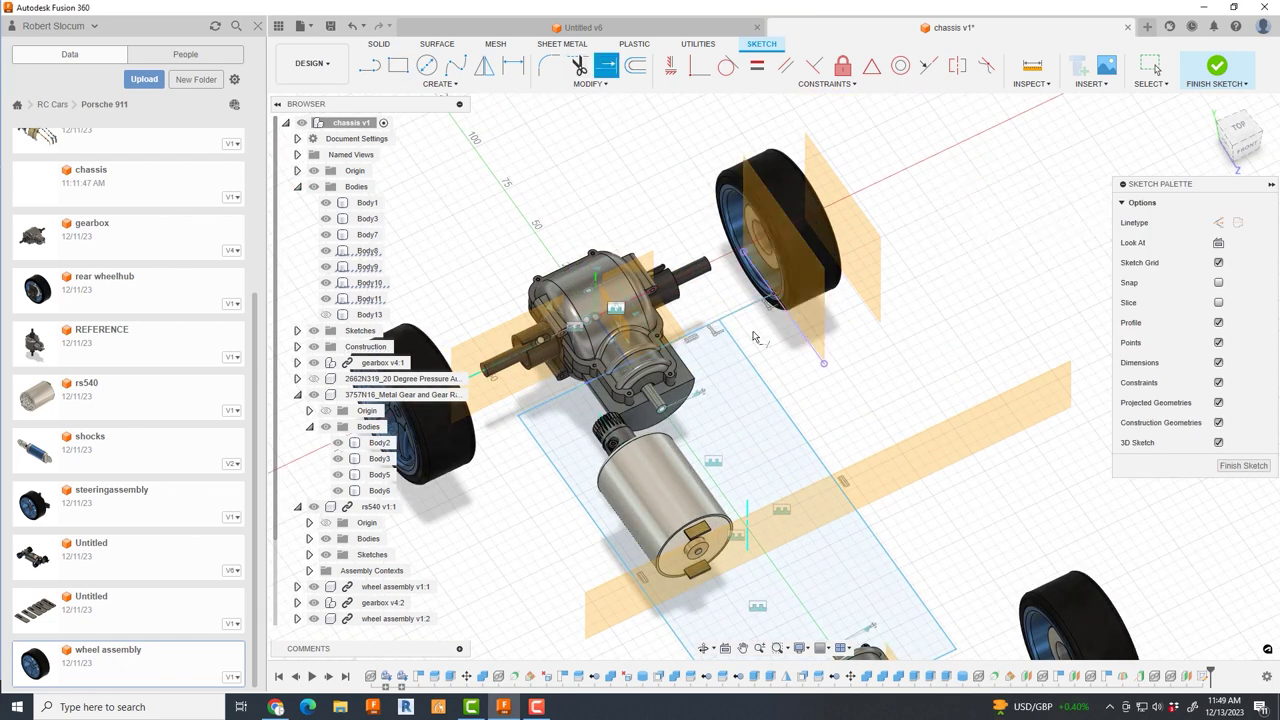
# - Trim away a section of the rectangle's sketch line
pyautogui.rightClick(786, 349)
pyautogui.click(808, 380)
pyautogui.scroll(-3, 710, 298)
pyautogui.click(1238, 130)
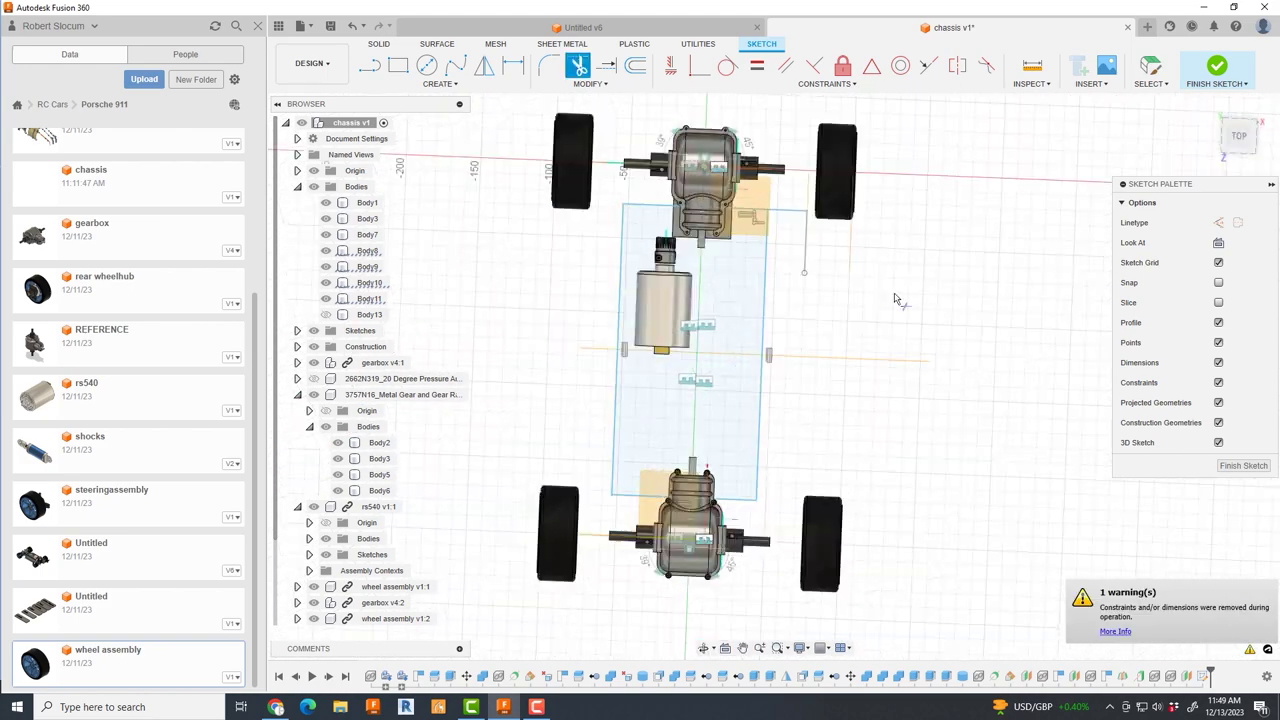
pyautogui.scroll(5, 764, 494)
pyautogui.scroll(-3, 727, 479)
# - Draw a 50° line across one corner and trim off the excess segments
pyautogui.click(727, 478)
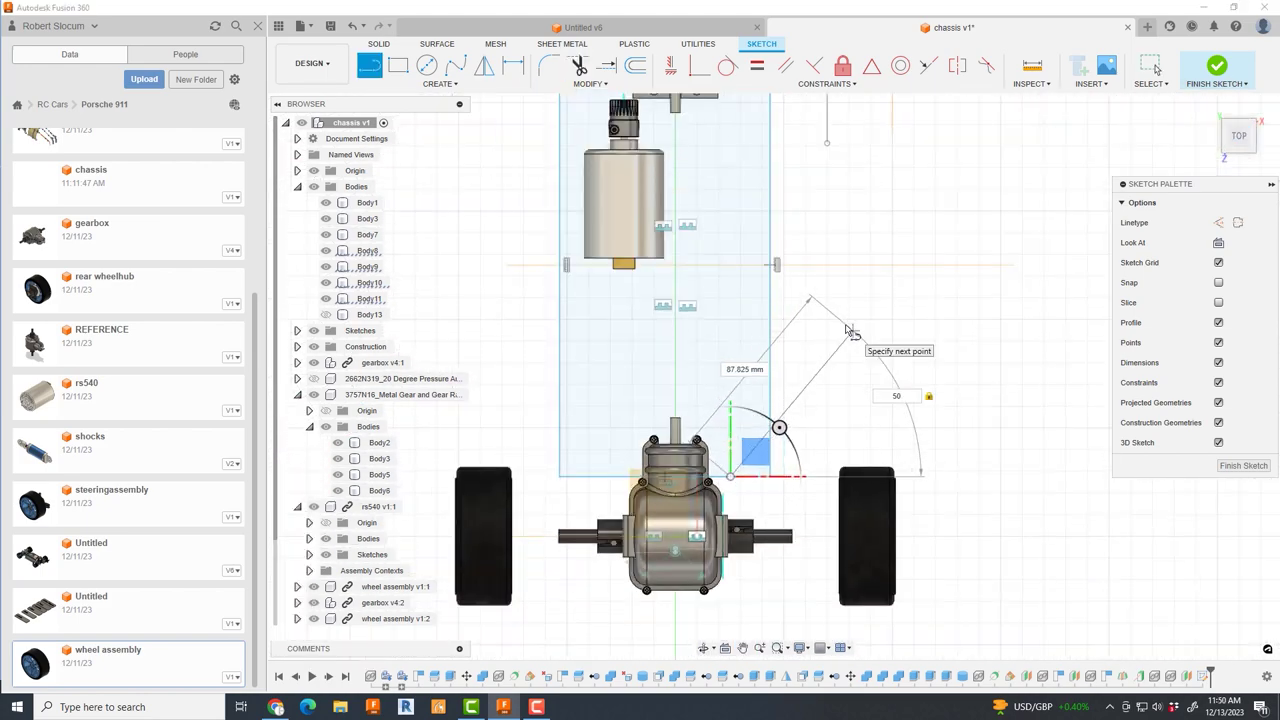
pyautogui.click(848, 330)
pyautogui.press('t')
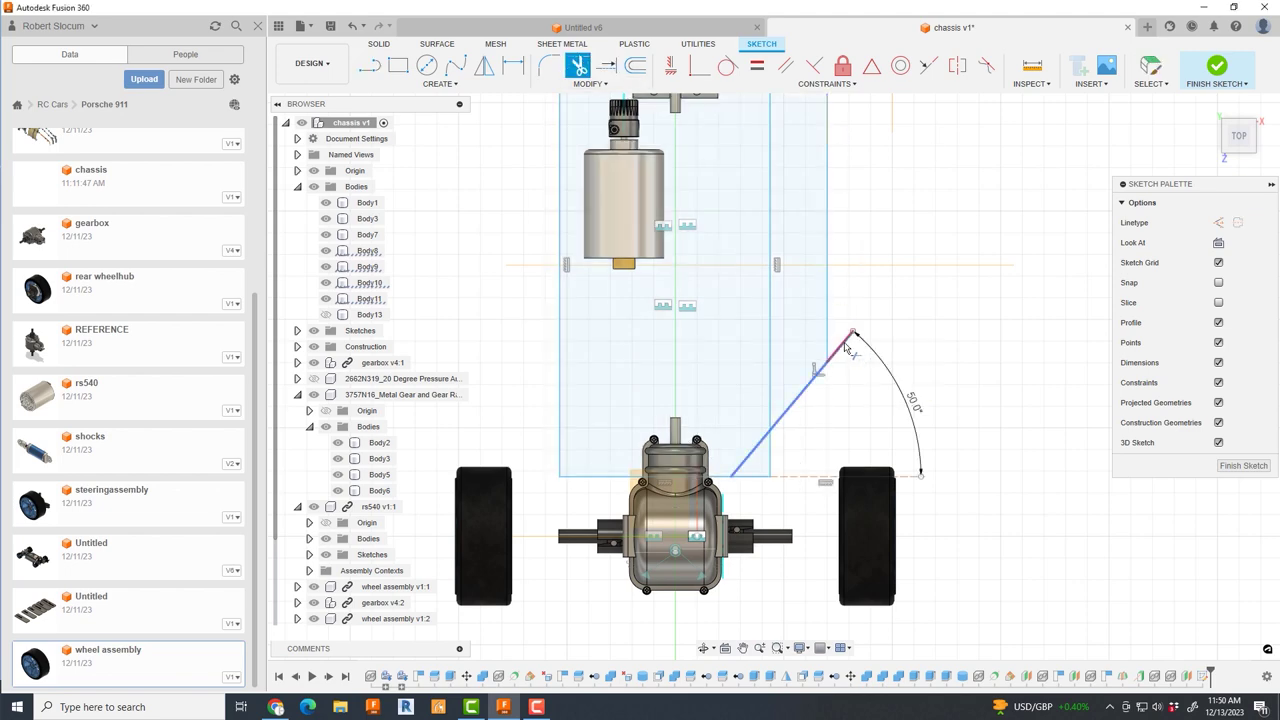
pyautogui.click(840, 346)
pyautogui.scroll(-3, 757, 485)
pyautogui.scroll(1, 740, 450)
pyautogui.click(762, 430)
pyautogui.press('Escape')
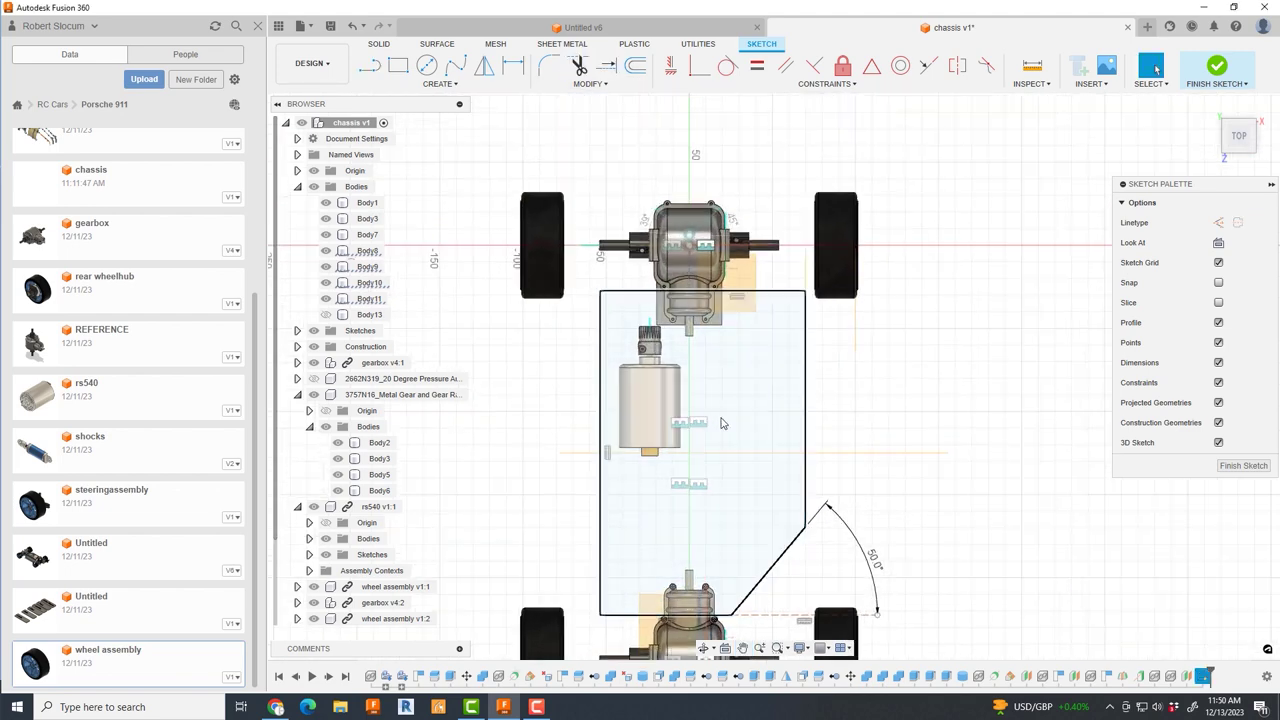
pyautogui.keyDown('shift'); pyautogui.moveTo(645, 490); pyautogui.dragTo(801, 200, button='middle'); pyautogui.keyUp('shift')
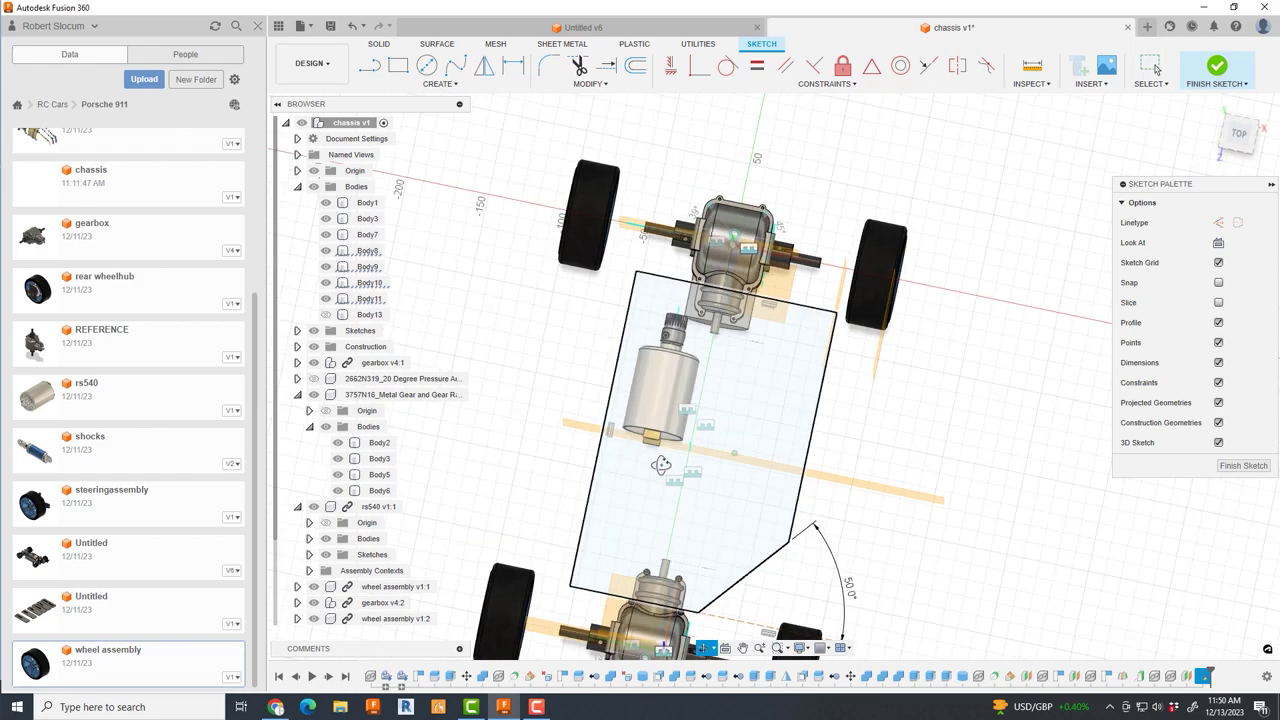
# - Project geometry into the sketch and trim an unwanted curve section
pyautogui.press('p')
pyautogui.scroll(-3, 853, 290)
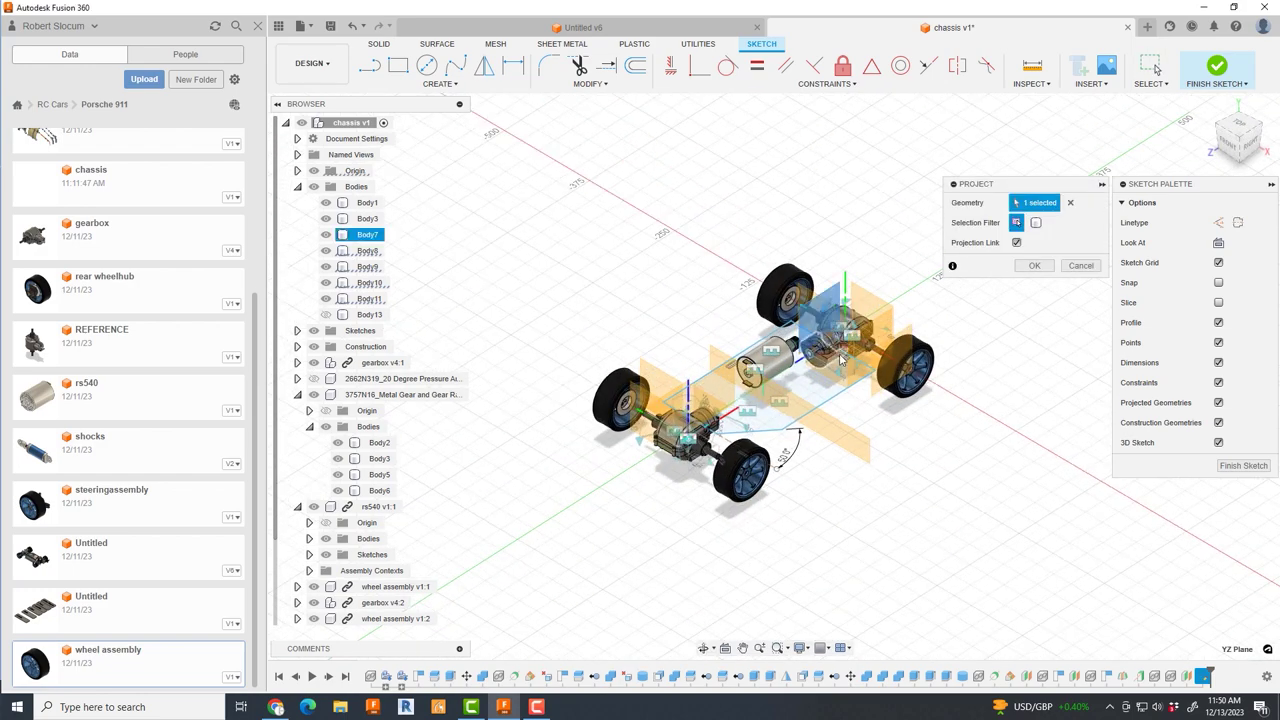
pyautogui.scroll(5, 842, 358)
pyautogui.press('Escape')
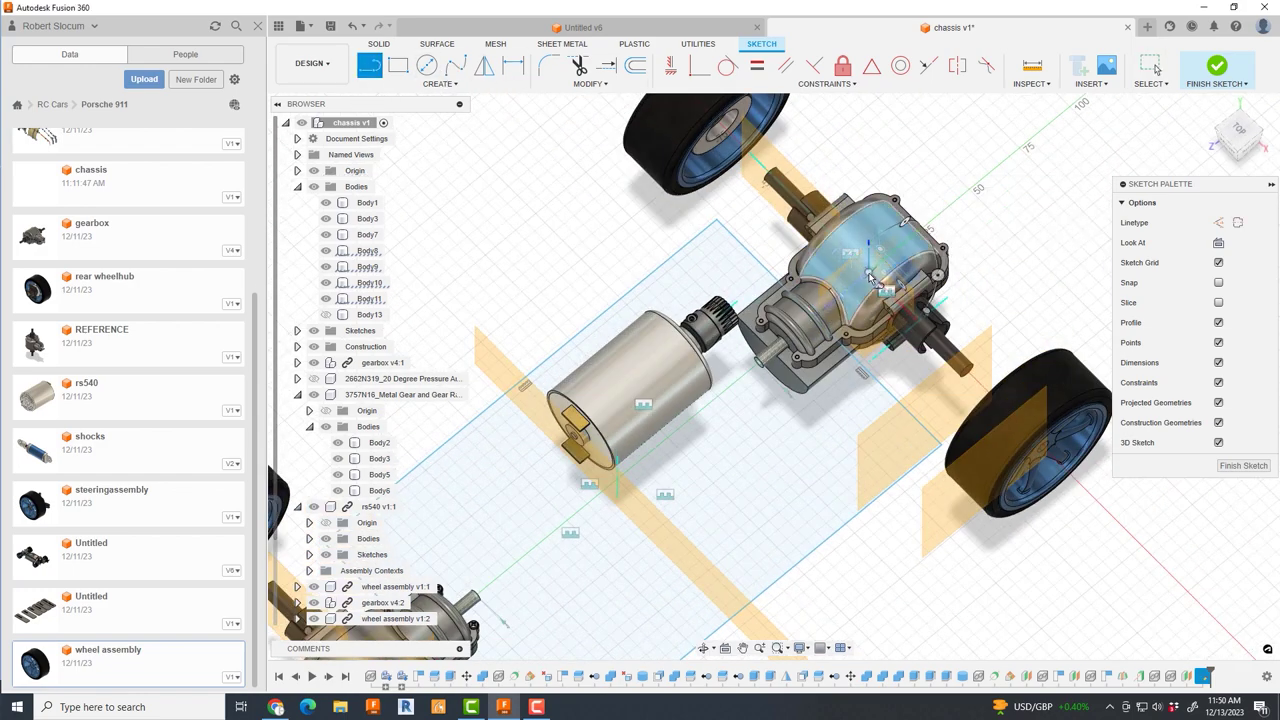
pyautogui.scroll(-5, 870, 280)
pyautogui.scroll(5, 778, 305)
pyautogui.scroll(-3, 778, 310)
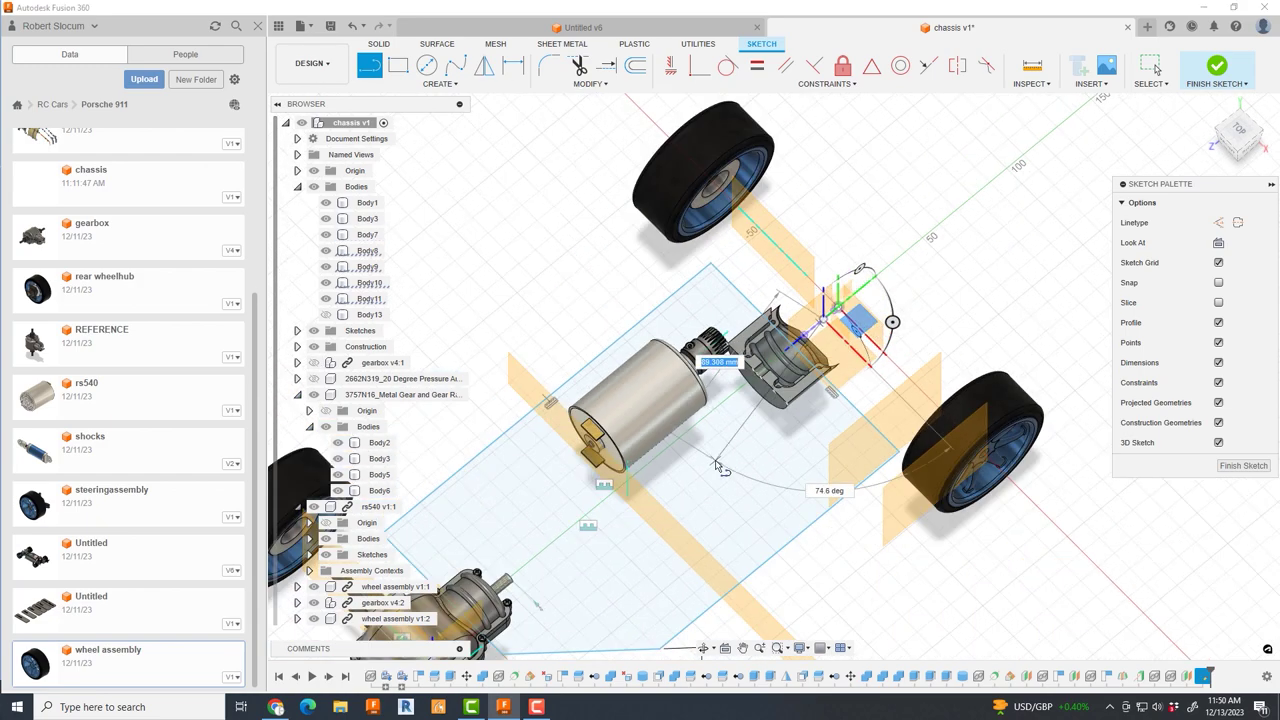
pyautogui.scroll(-2, 770, 320)
pyautogui.scroll(2, 763, 335)
pyautogui.press('t')
pyautogui.click(762, 336)
# - Fillet the angled corner of the outline at 40 mm
pyautogui.scroll(3, 700, 300)
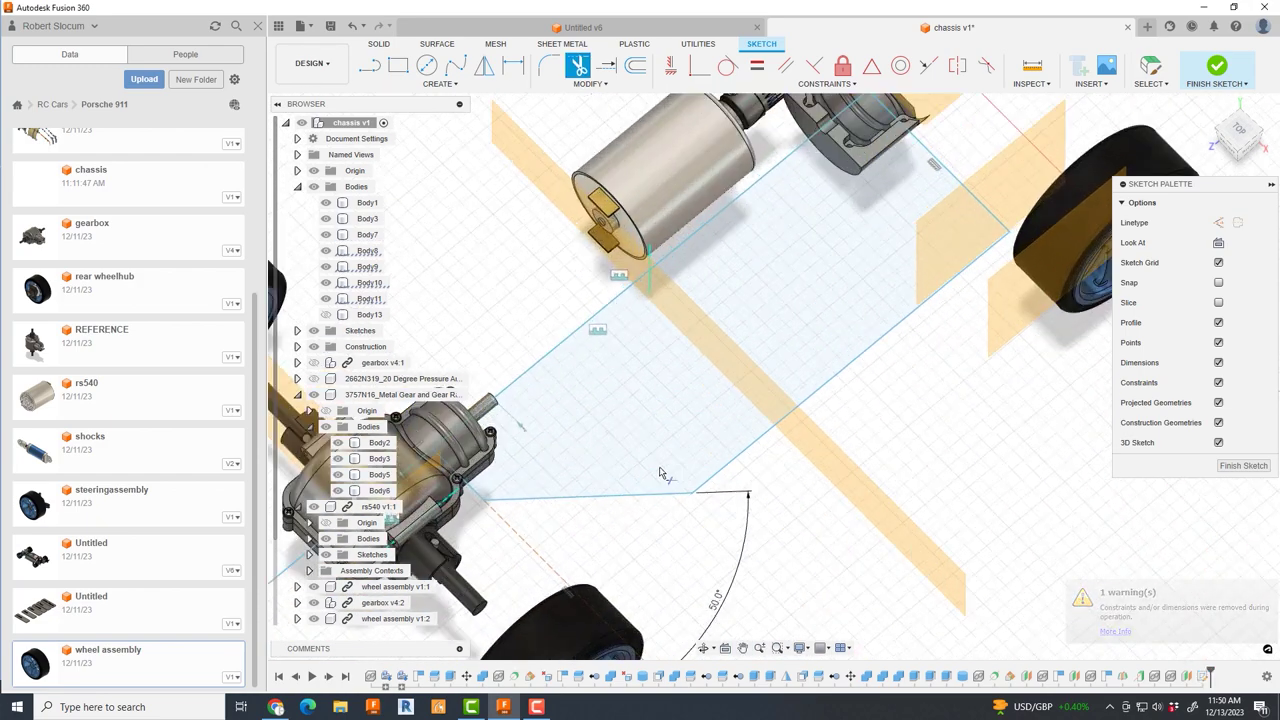
pyautogui.press('Escape')
pyautogui.click(714, 486)
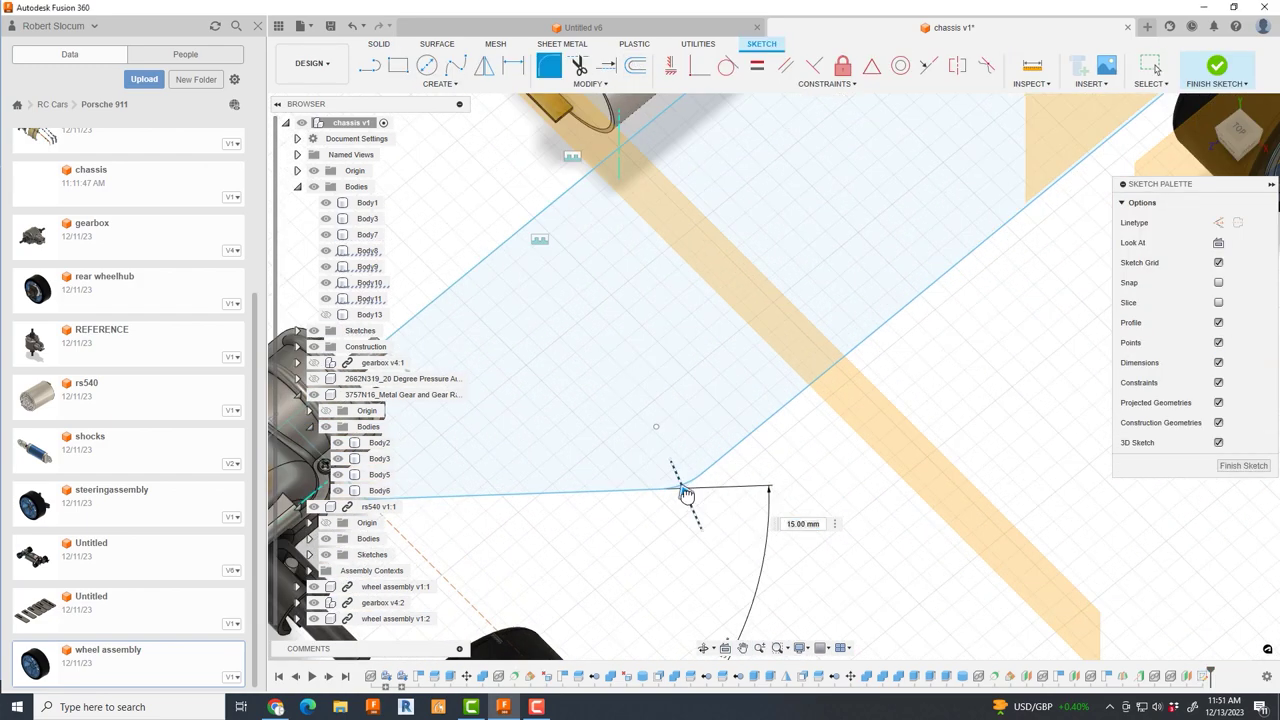
pyautogui.scroll(3, 760, 450)
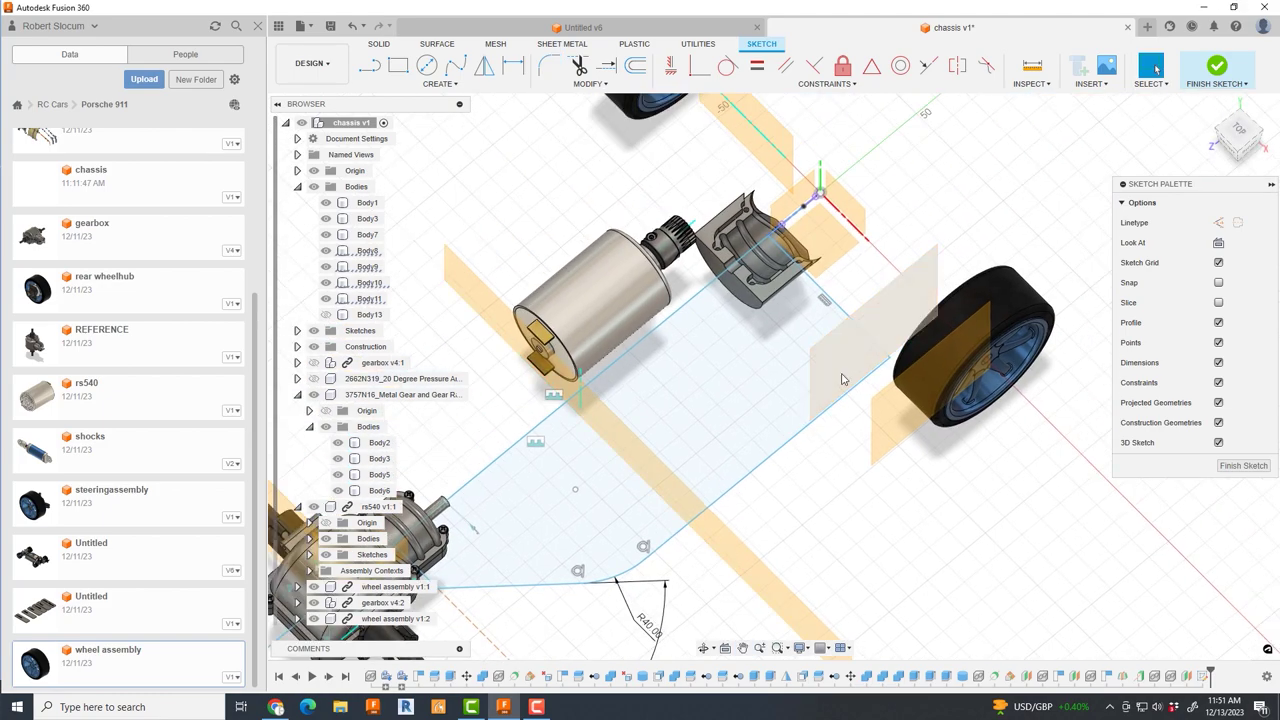
# - Dimension one edge at 70 mm and shrink the small corner fillet radius
pyautogui.press('d')
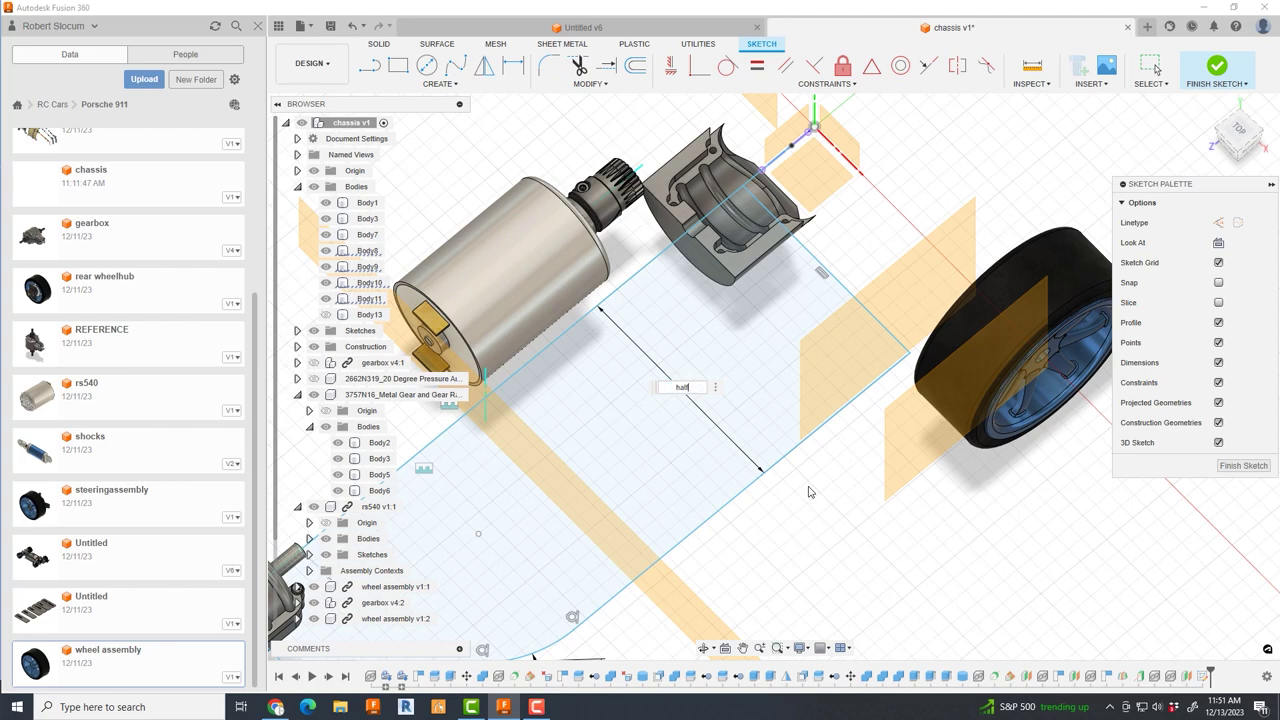
pyautogui.scroll(-2, 940, 500)
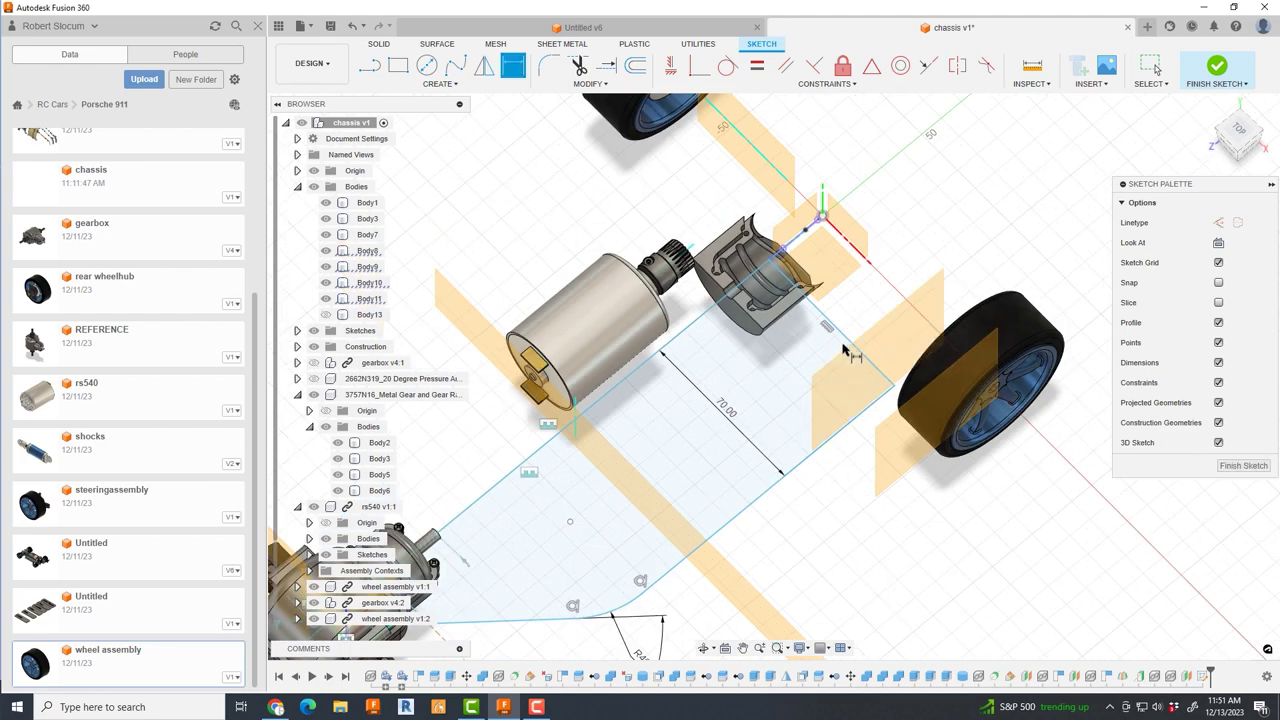
pyautogui.scroll(3, 1019, 306)
pyautogui.click(575, 70)
pyautogui.scroll(2, 913, 416)
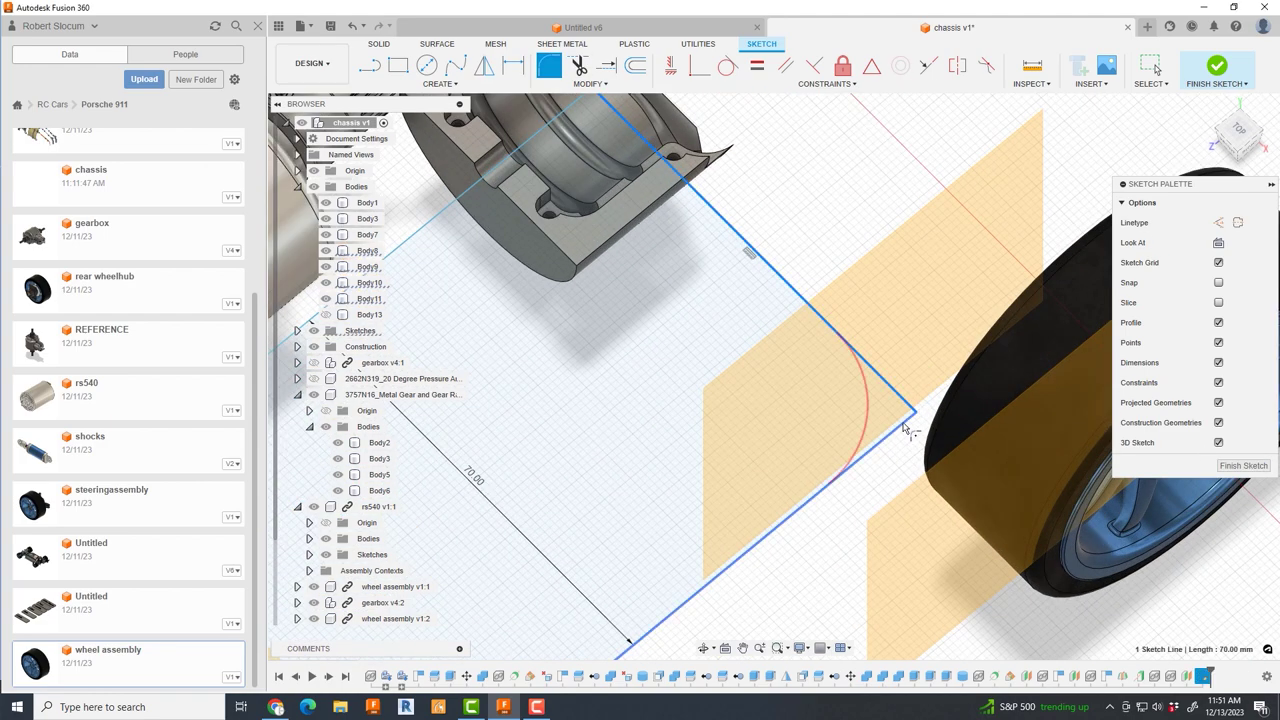
pyautogui.moveTo(885, 412); pyautogui.dragTo(903, 411)
pyautogui.press('Return')
pyautogui.scroll(-5, 962, 444)
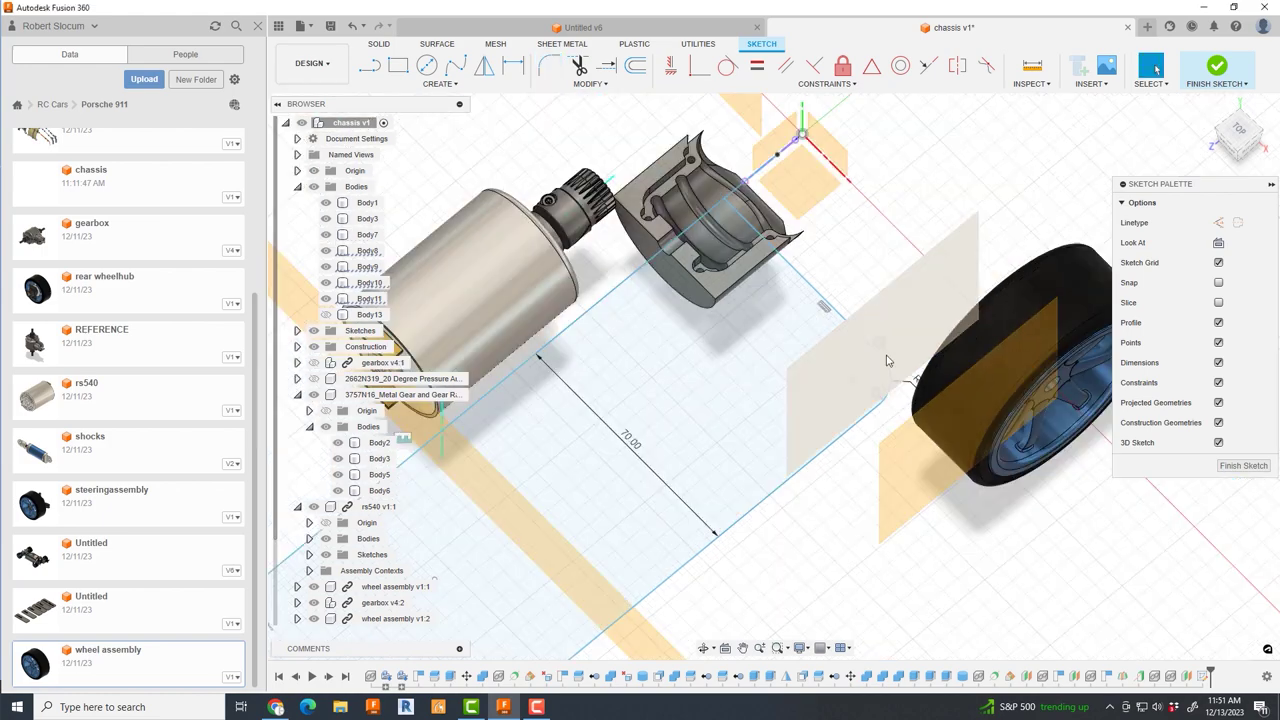
# - Finish the sketch and patch the chassis profile into surface body Body14
pyautogui.click(1216, 68)
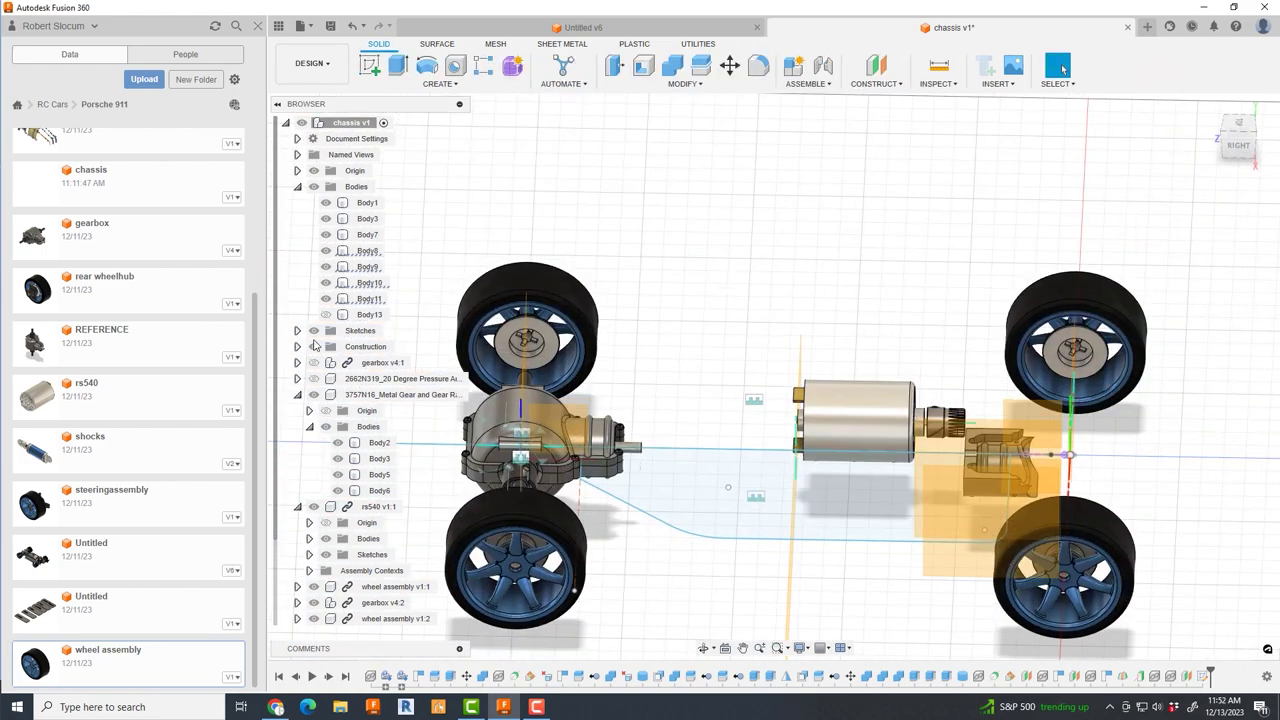
pyautogui.click(437, 44)
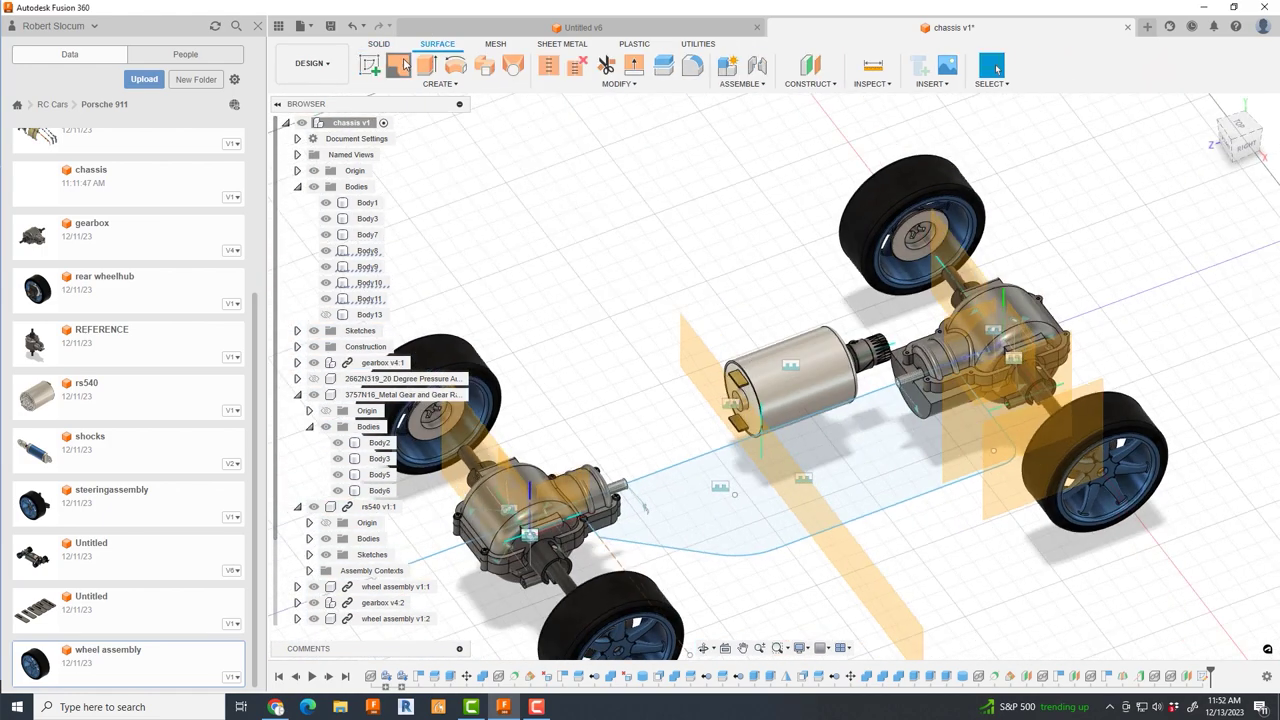
pyautogui.click(397, 65)
pyautogui.click(1203, 386)
pyautogui.keyDown('shift'); pyautogui.moveTo(1140, 395); pyautogui.dragTo(1255, 220, button='middle'); pyautogui.keyUp('shift')
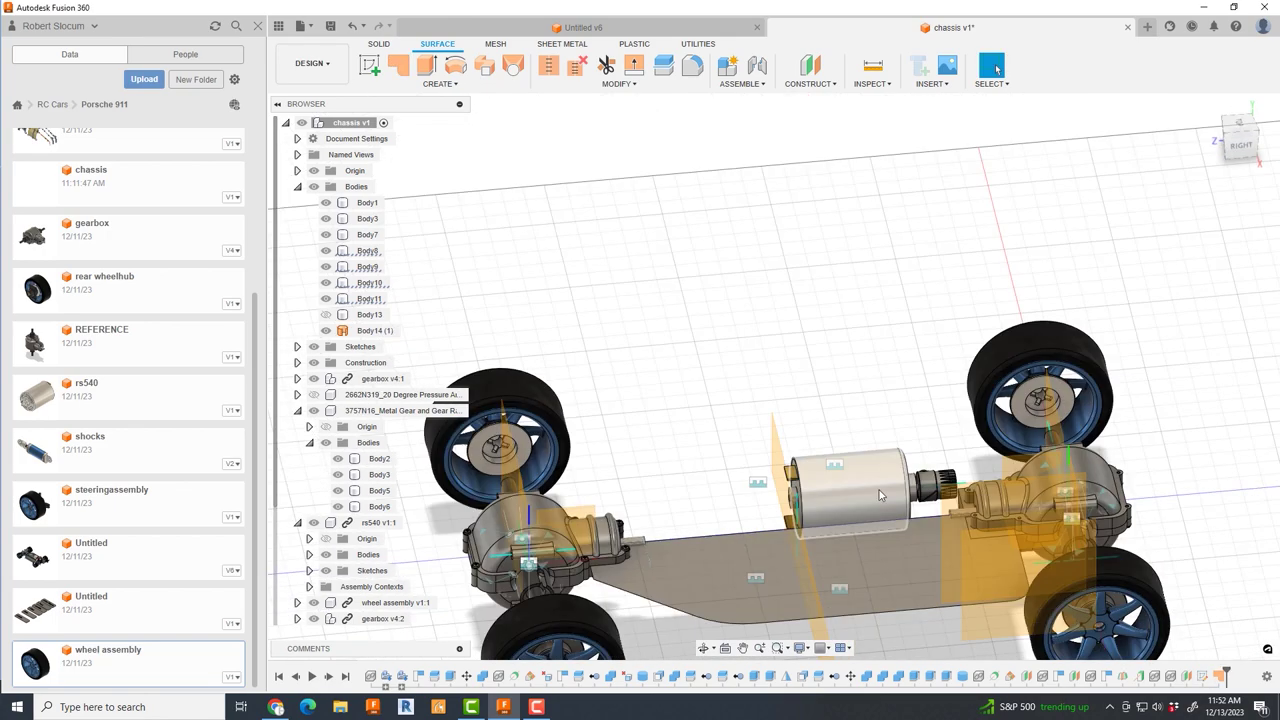
# - Move Body14 -22.177 mm along Z and start a sketch on the motor plane
pyautogui.press('m')
pyautogui.click(1250, 202)
pyautogui.click(1215, 238)
pyautogui.click(375, 330)
pyautogui.keyDown('shift'); pyautogui.moveTo(560, 380); pyautogui.dragTo(771, 530, button='middle'); pyautogui.keyUp('shift')
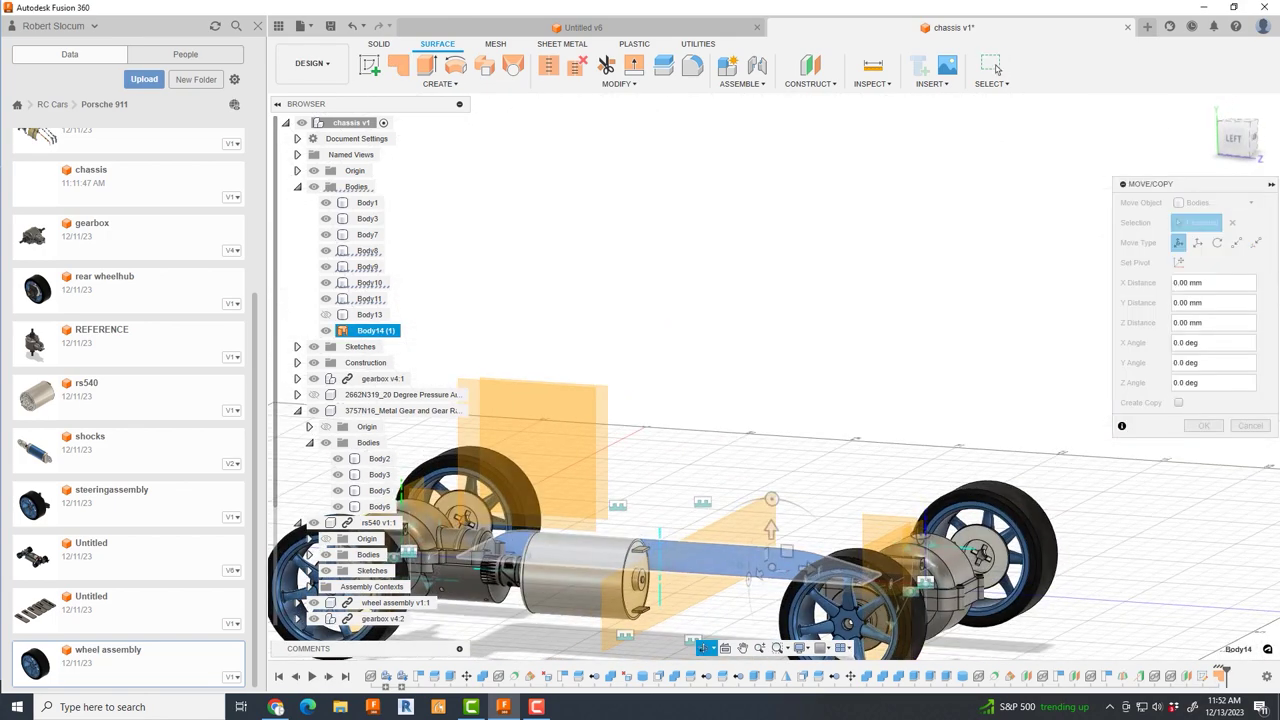
pyautogui.keyDown('shift'); pyautogui.moveTo(717, 583); pyautogui.dragTo(1150, 420, button='middle'); pyautogui.keyUp('shift')
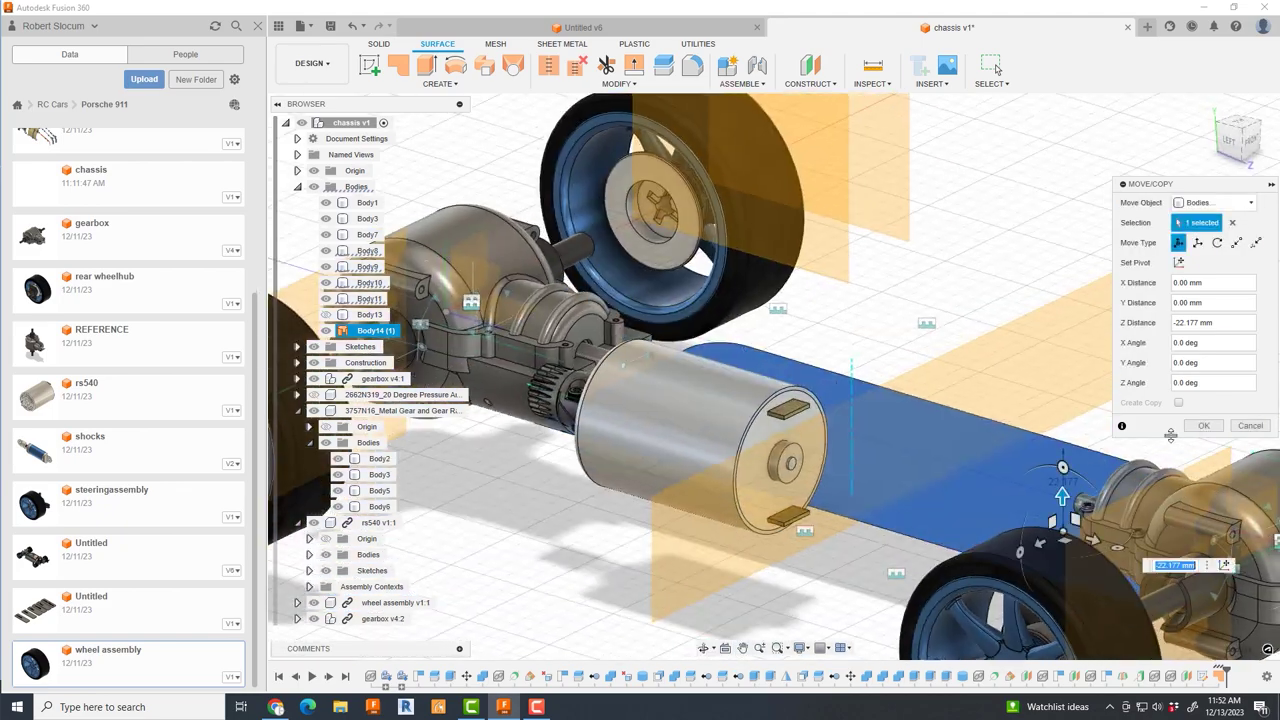
pyautogui.click(1204, 426)
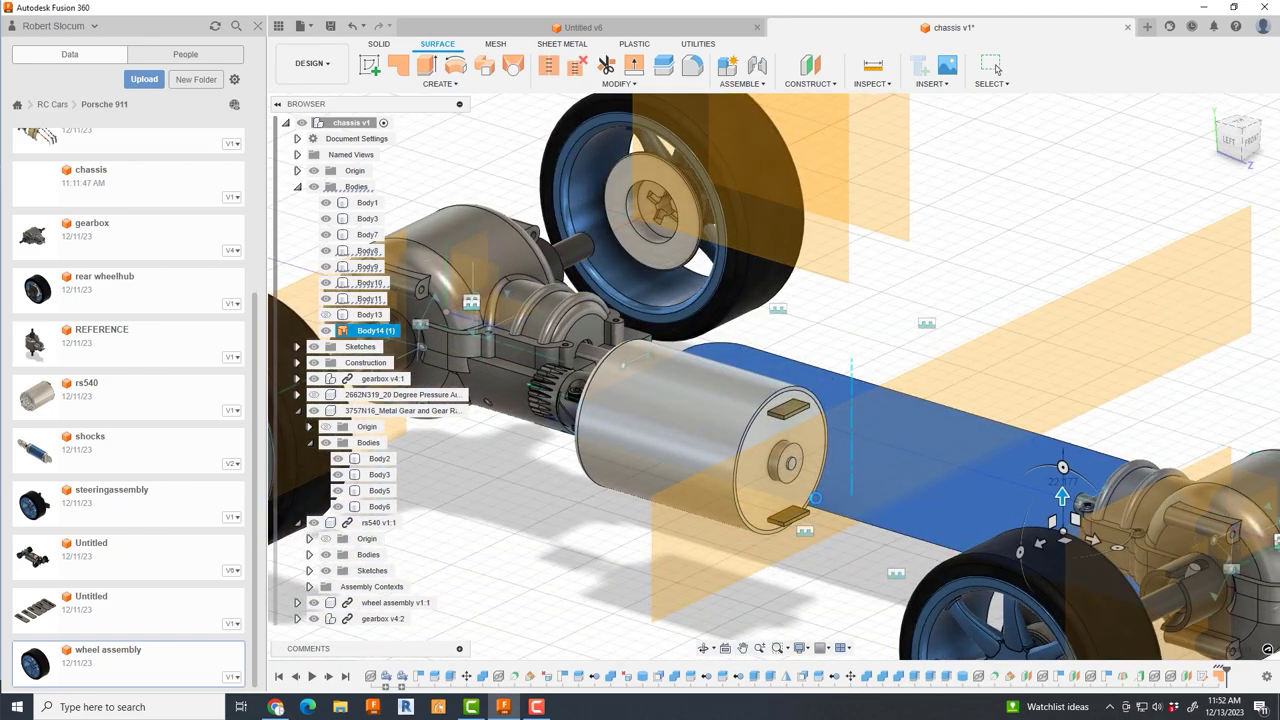
pyautogui.click(777, 448)
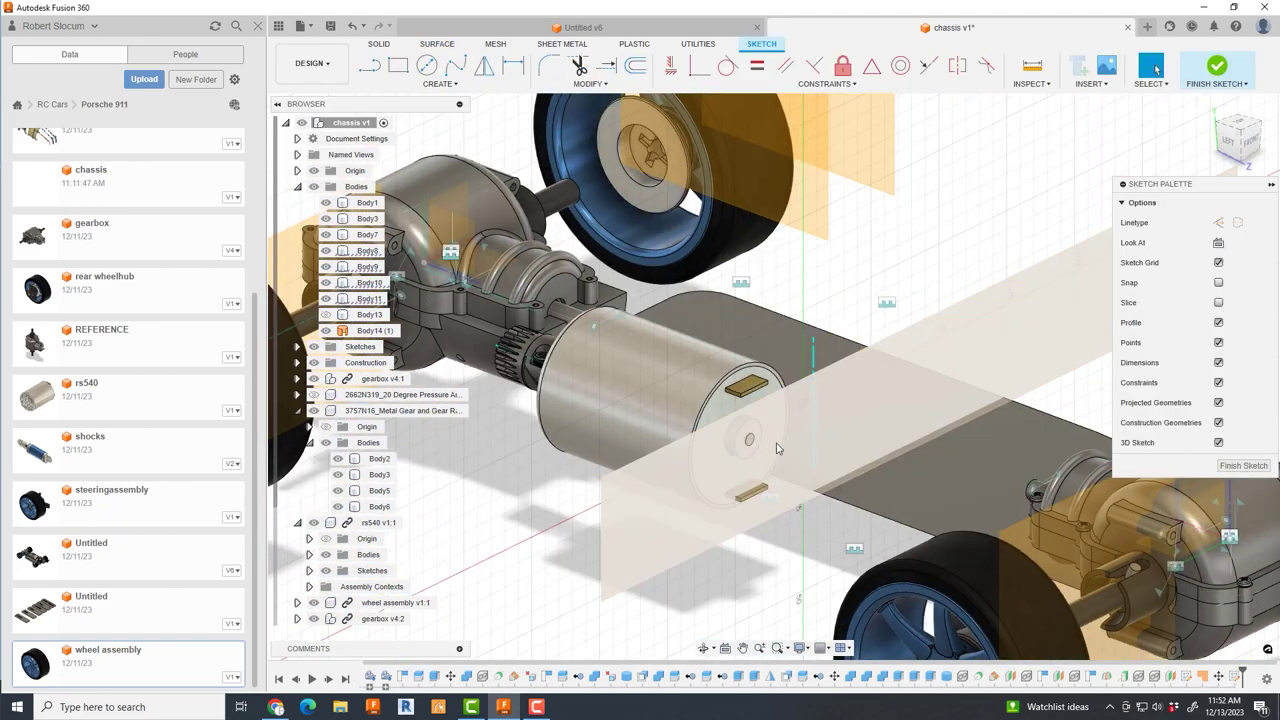
# - Sketch a short line down from the motor centre and finish the sketch
pyautogui.press('p')
pyautogui.scroll(3, 745, 440)
pyautogui.press('l')
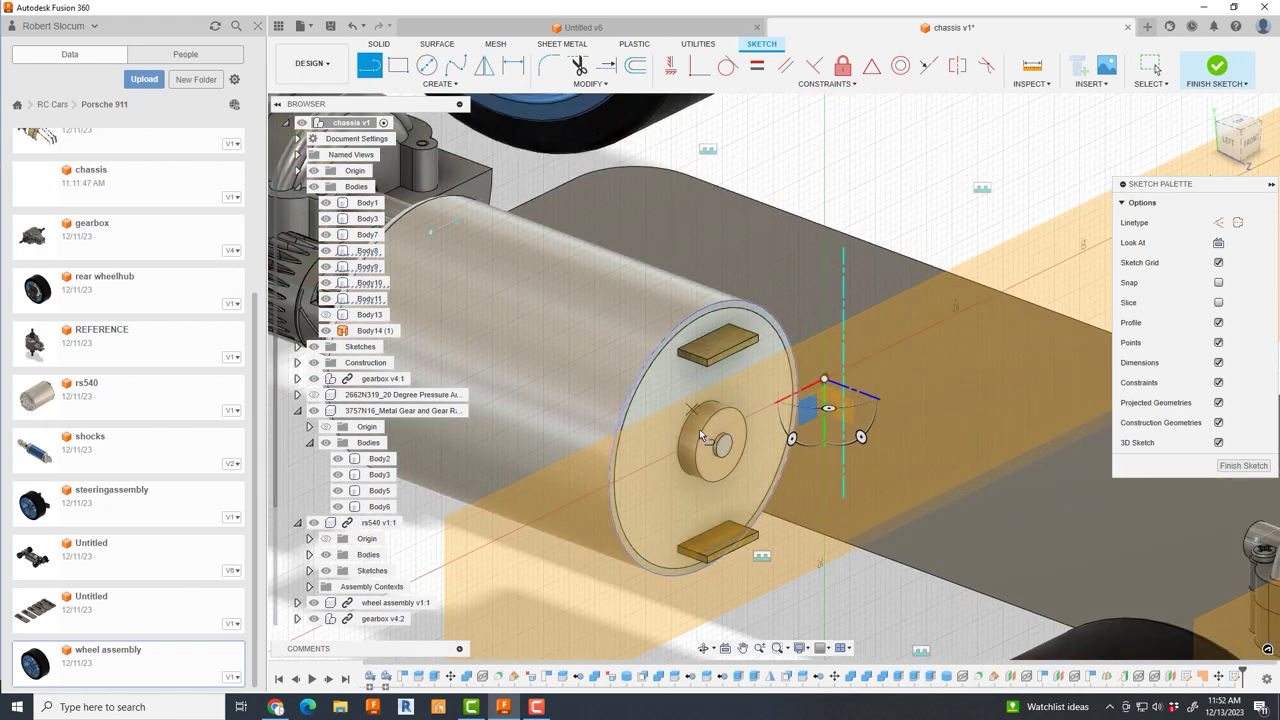
pyautogui.moveTo(705, 622); pyautogui.dragTo(703, 565, button='middle')
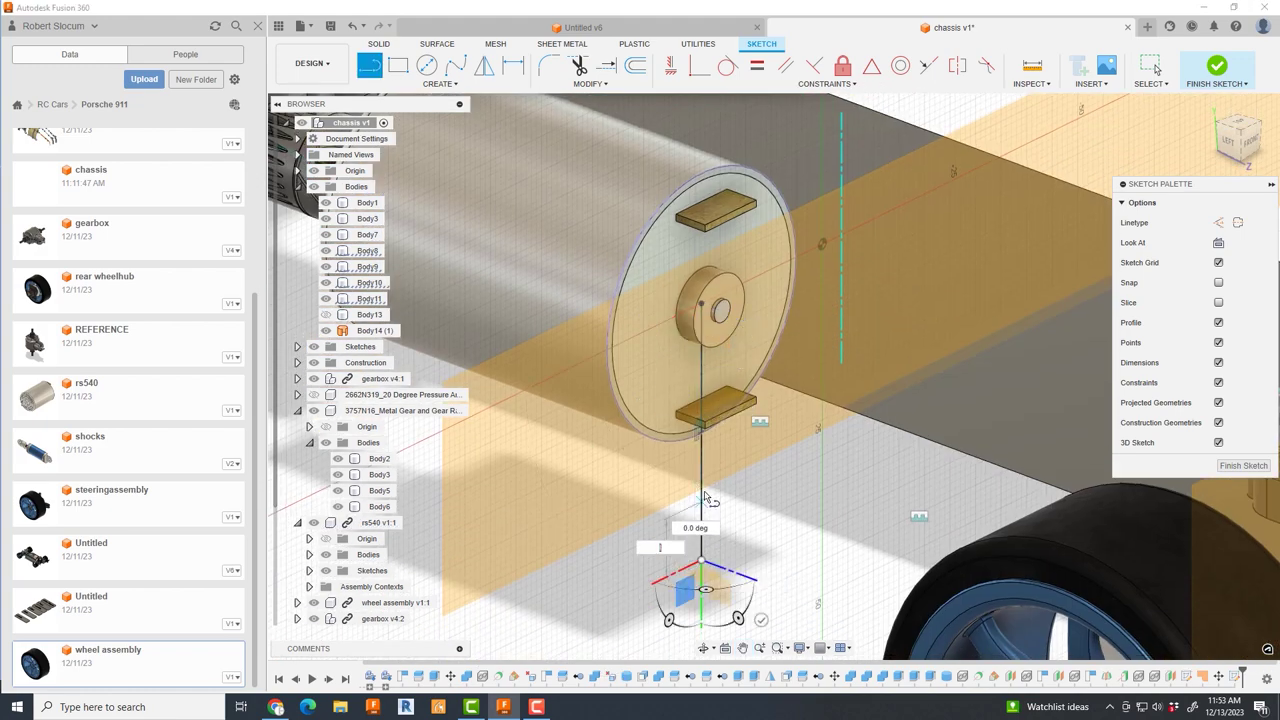
pyautogui.scroll(2, 685, 449)
pyautogui.press('Escape')
pyautogui.moveTo(700, 440)
pyautogui.keyDown('shift'); pyautogui.mouseDown(button='middle')
pyautogui.moveTo(365, 430)
pyautogui.moveTo(650, 426)
pyautogui.moveTo(688, 445)
pyautogui.mouseUp(button='middle'); pyautogui.keyUp('shift')
pyautogui.scroll(-1, 365, 430)
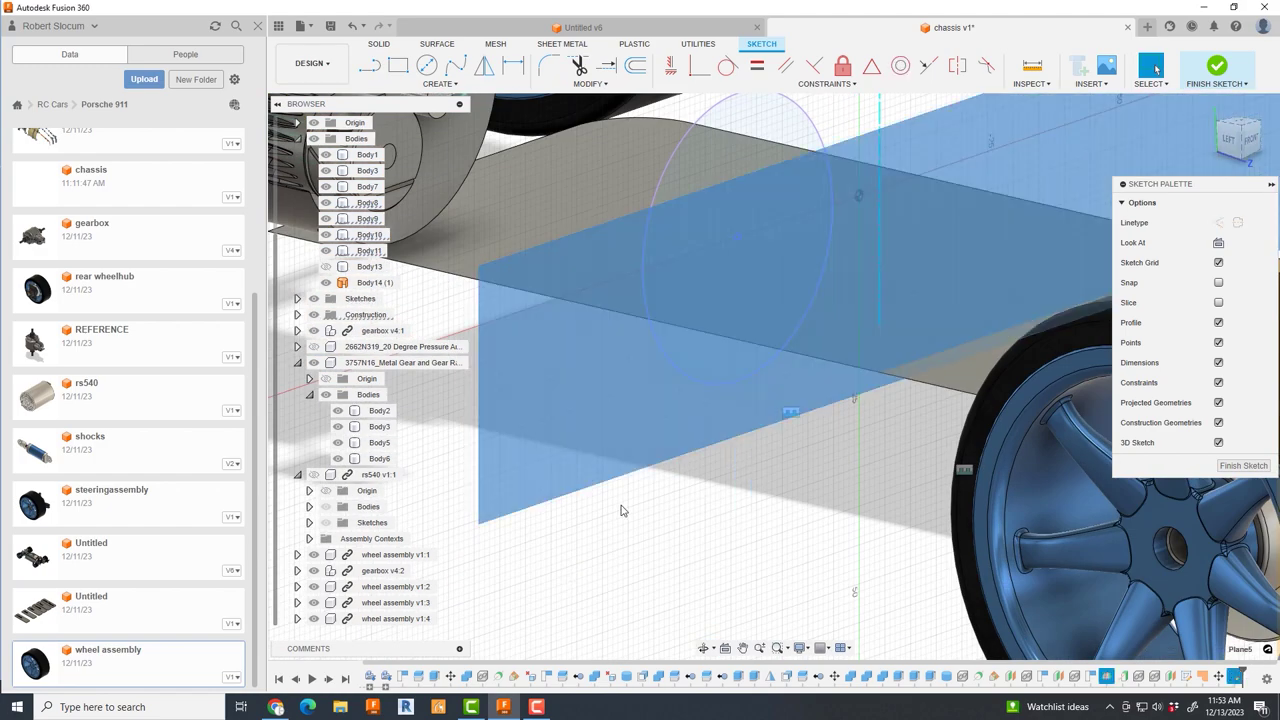
pyautogui.press('l')
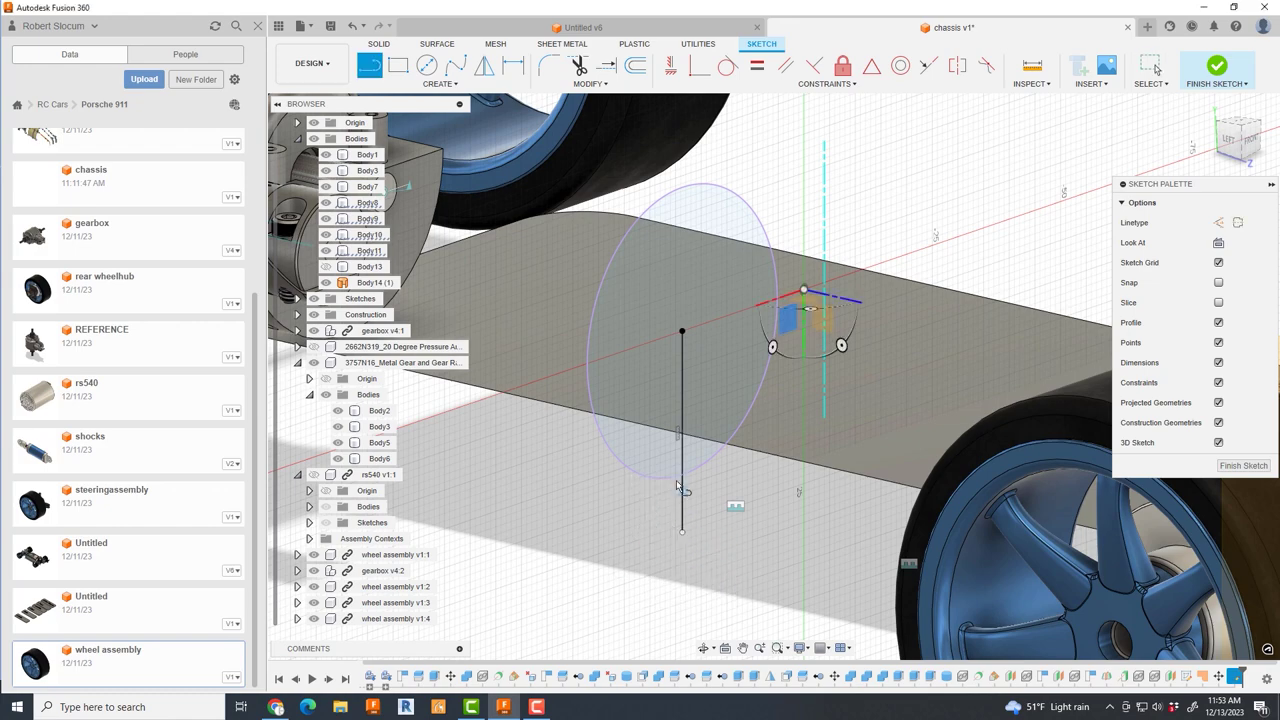
pyautogui.click(1213, 83)
# - Create a construction plane along the sketched line at its end
pyautogui.click(810, 83)
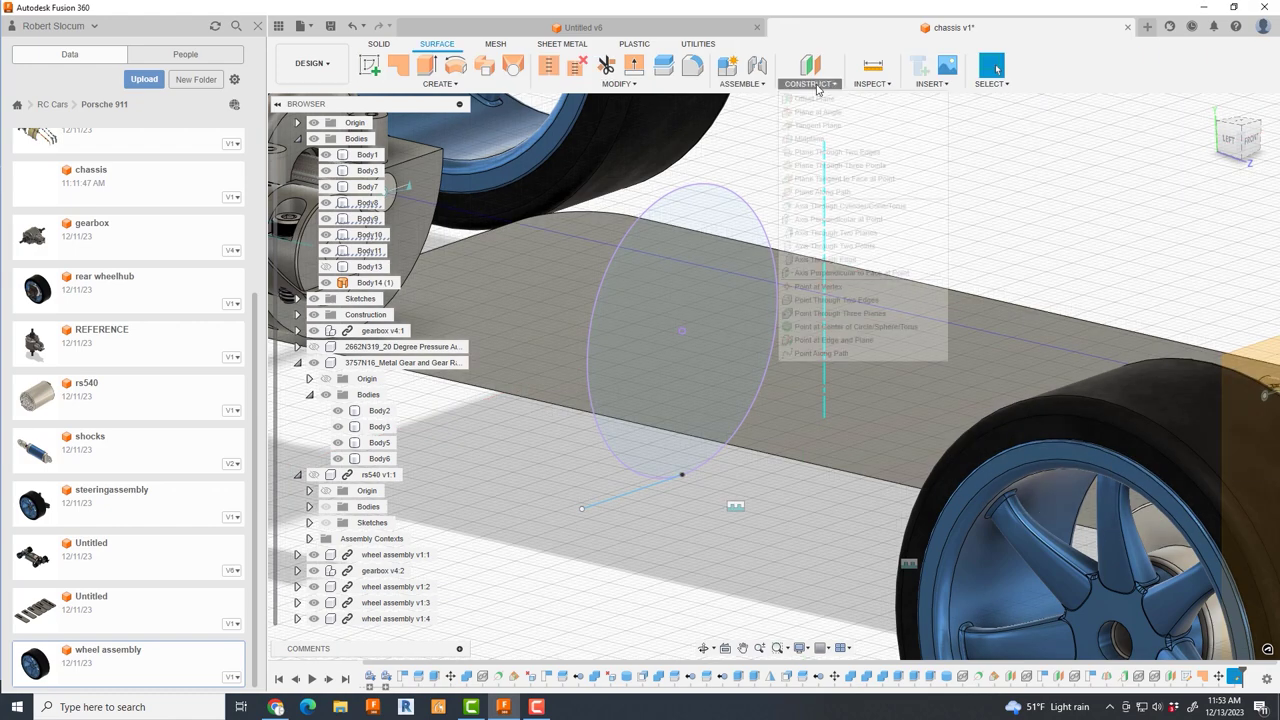
pyautogui.click(850, 260)
pyautogui.click(640, 493)
pyautogui.press('Return')
# - Select the flat mount body without moving it, then show all components
pyautogui.click(920, 283)
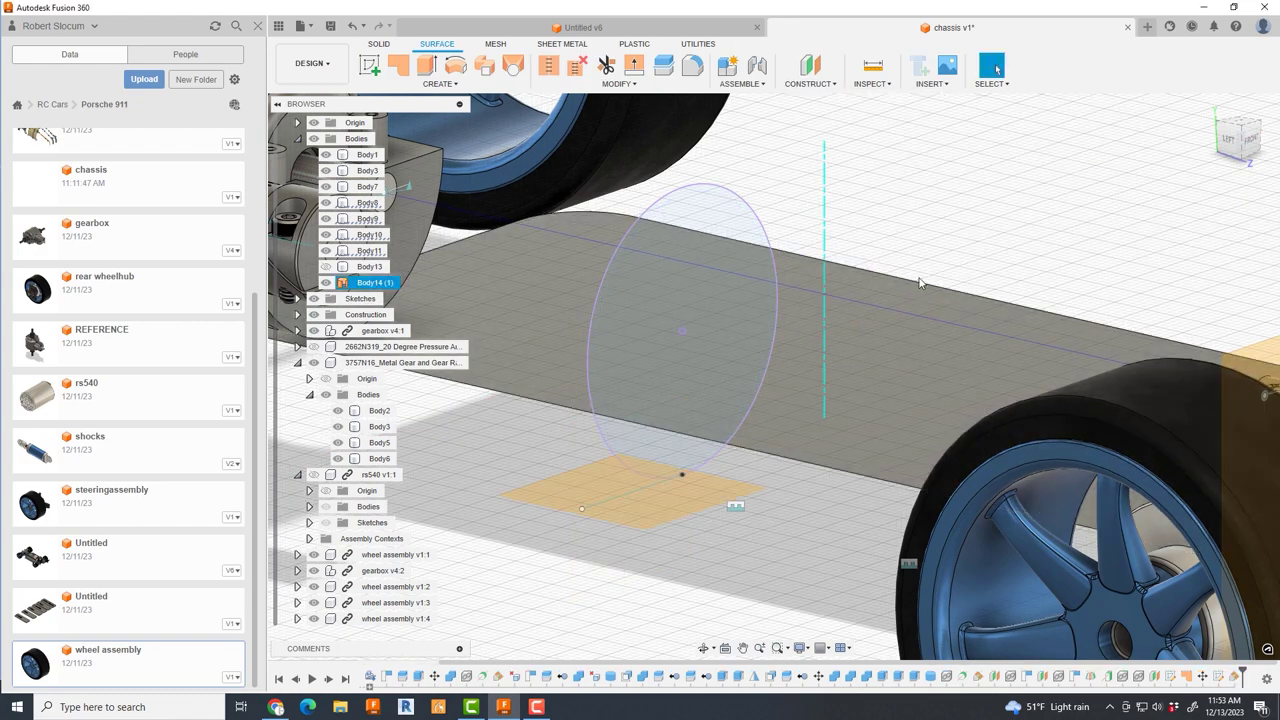
pyautogui.press('m')
pyautogui.moveTo(680, 503)
pyautogui.keyDown('shift'); pyautogui.mouseDown(button='middle')
pyautogui.moveTo(1180, 437)
pyautogui.moveTo(704, 430)
pyautogui.moveTo(734, 443)
pyautogui.mouseUp(button='middle'); pyautogui.keyUp('shift')
pyautogui.press('Return')
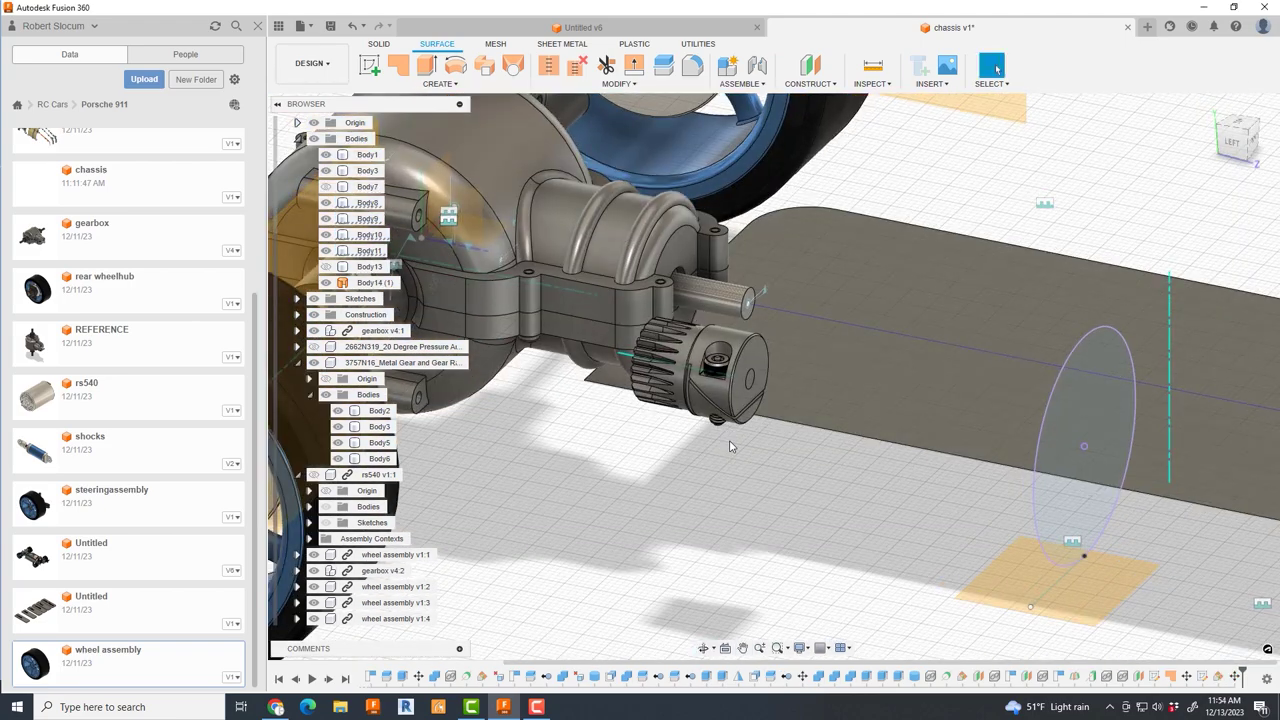
pyautogui.scroll(2, 330, 603)
pyautogui.rightClick(345, 122)
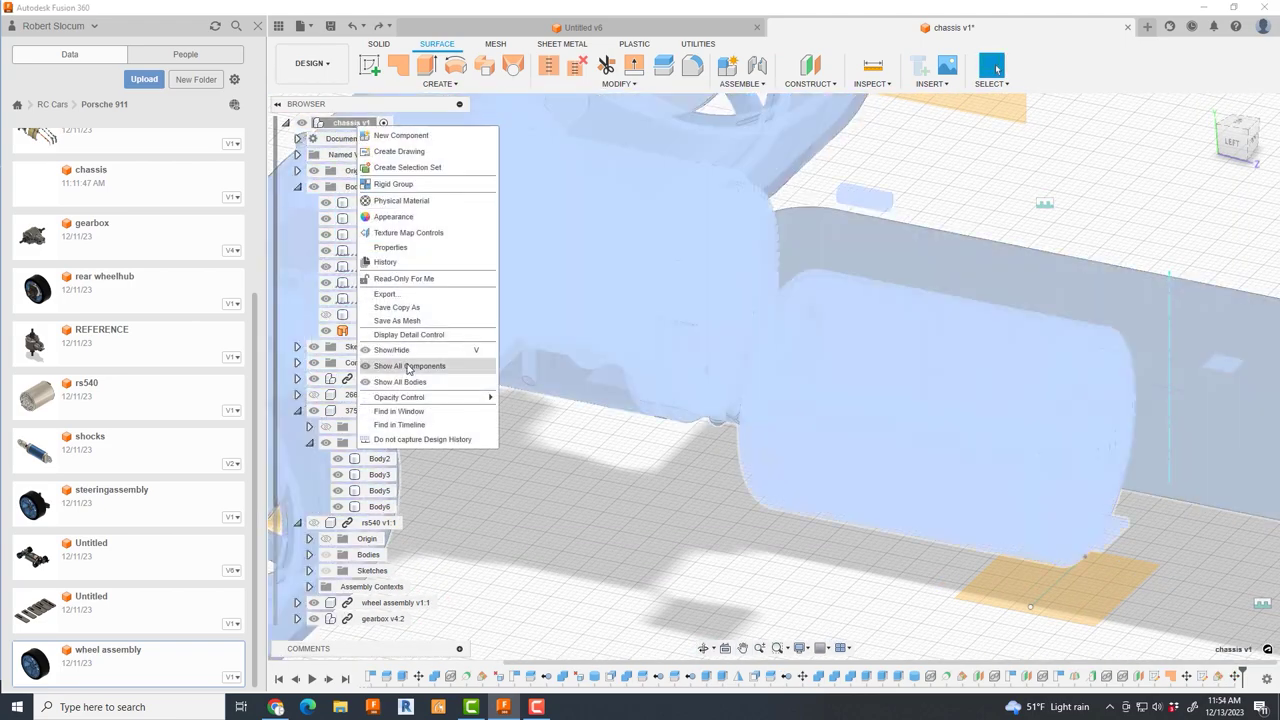
pyautogui.click(414, 366)
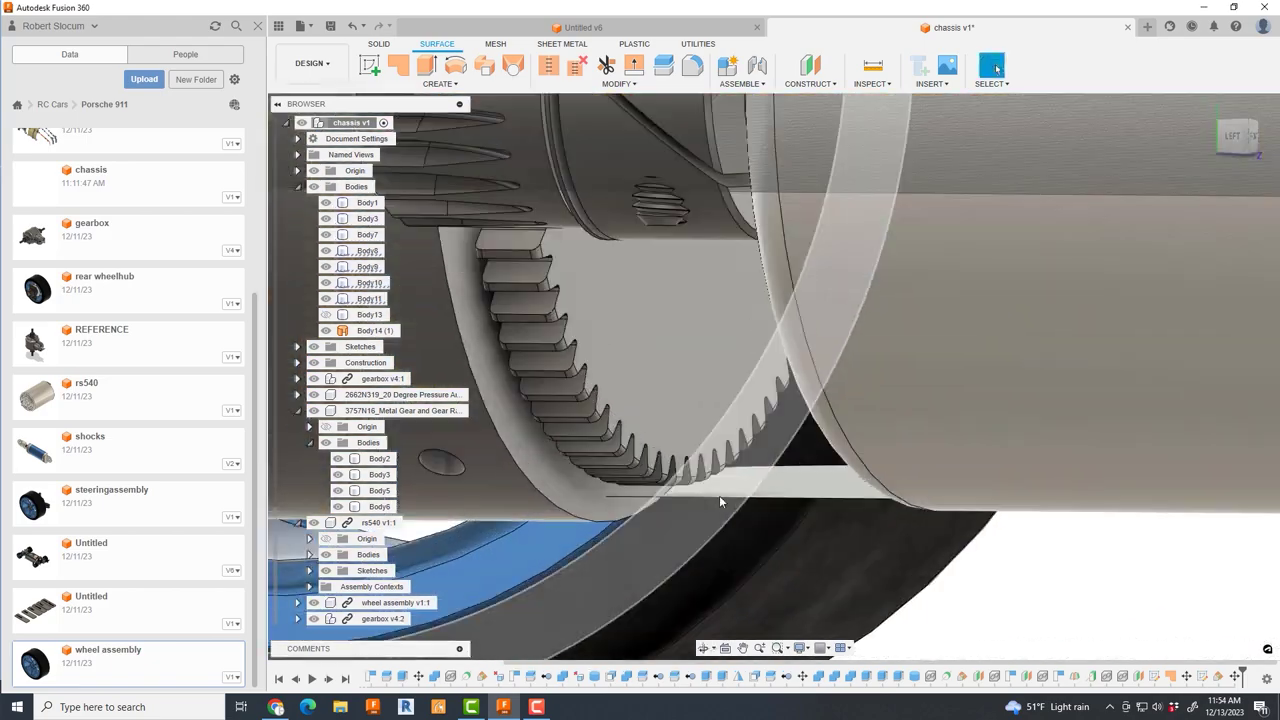
pyautogui.keyDown('shift'); pyautogui.moveTo(719, 495); pyautogui.dragTo(398, 28, button='middle'); pyautogui.keyUp('shift')
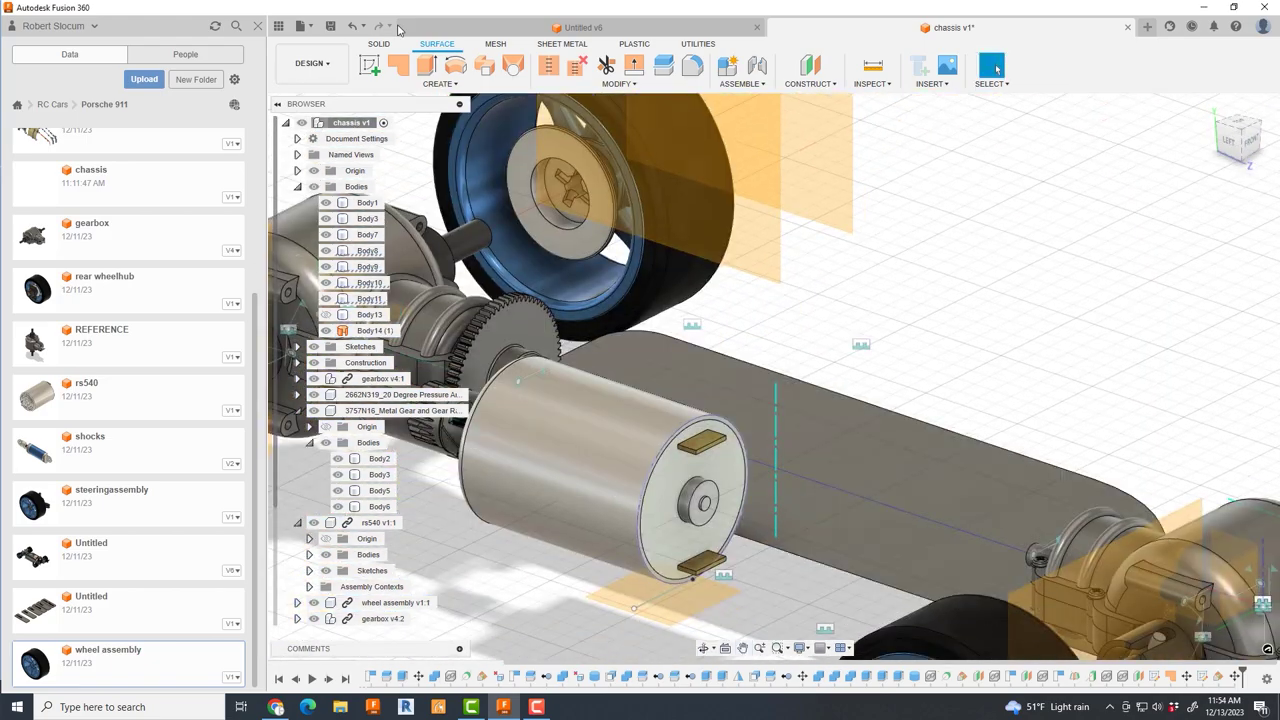
# - Extrude the flat mount profile 3 mm downward as a new plate body, Body15
pyautogui.click(835, 472)
pyautogui.press('e')
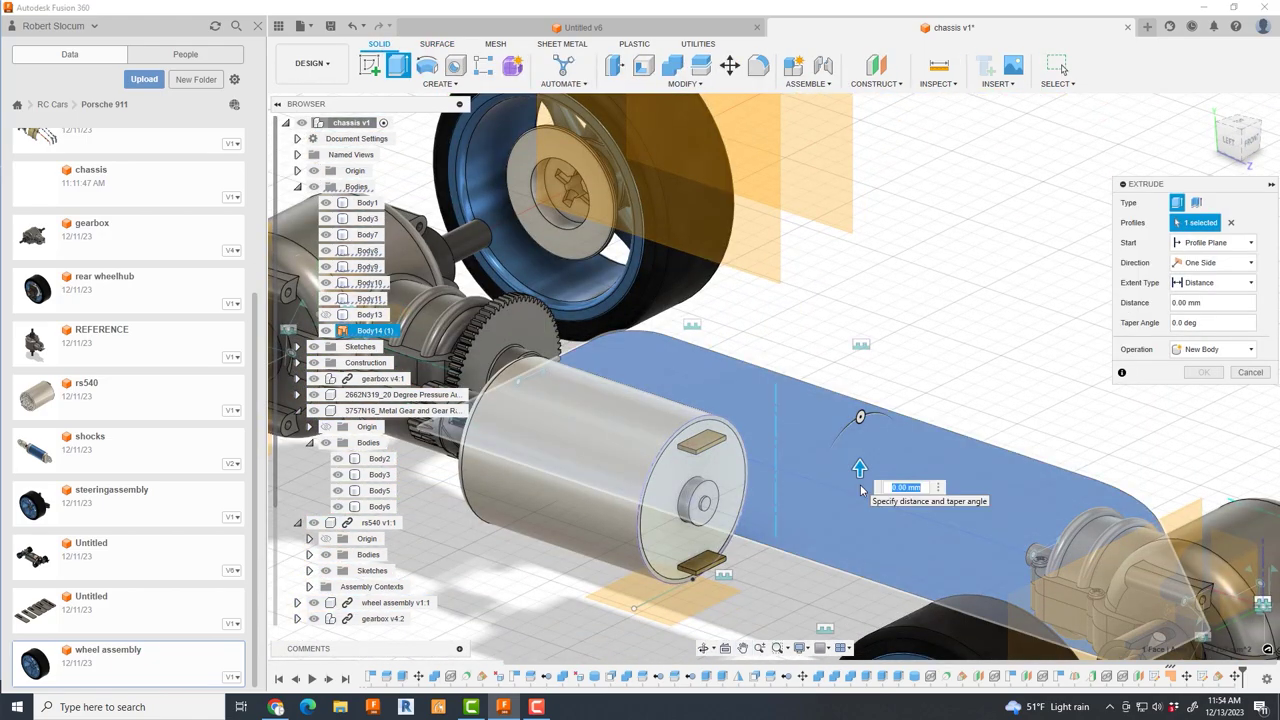
pyautogui.write('-3')
pyautogui.press('Return')
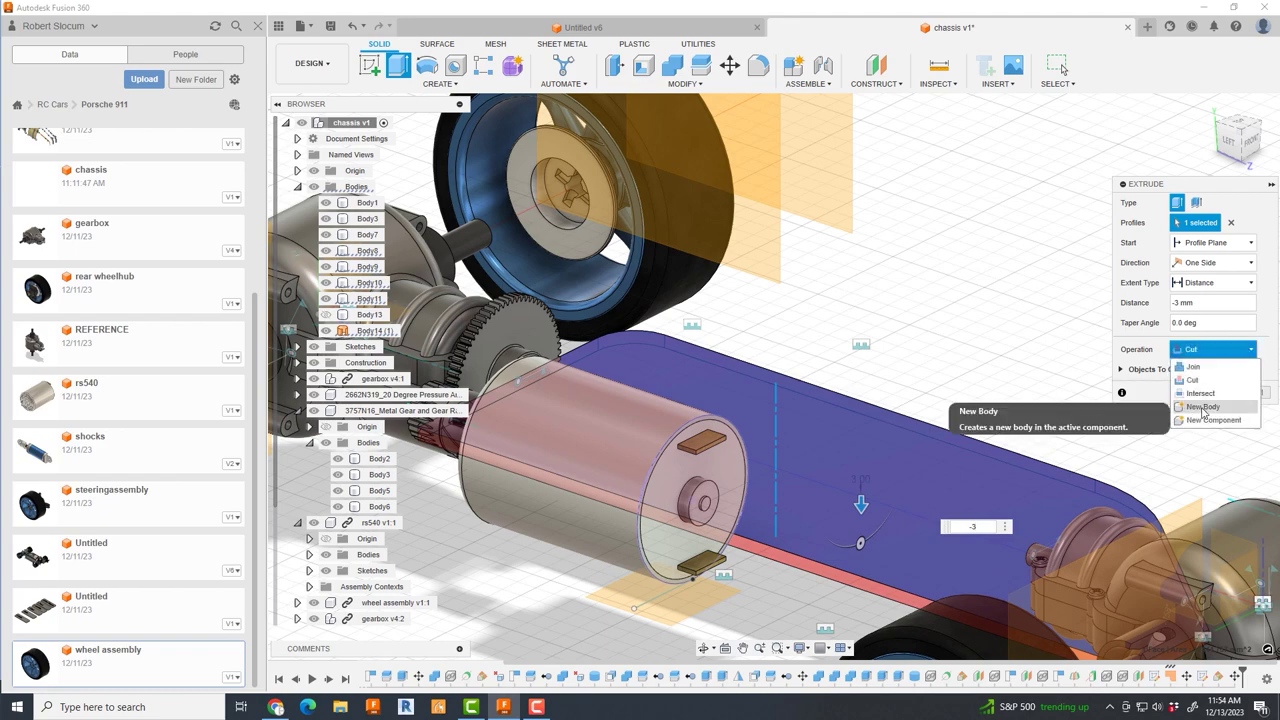
pyautogui.click(1203, 408)
pyautogui.press('Return')
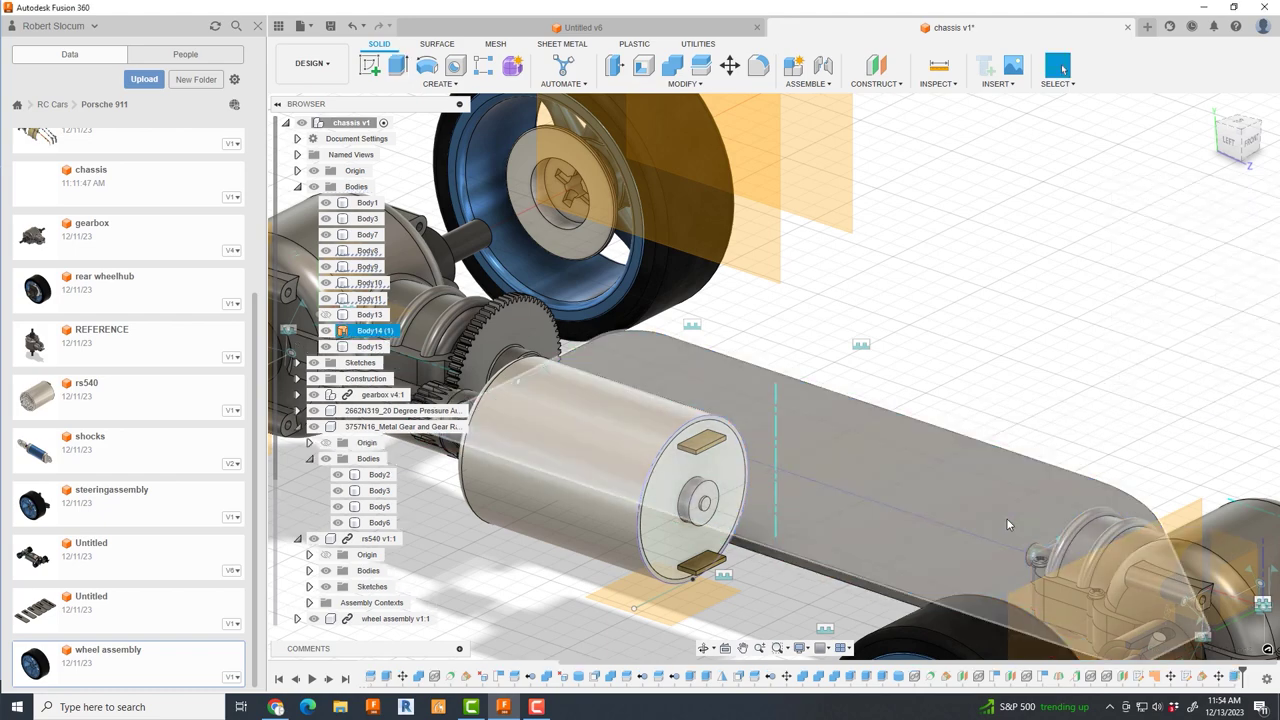
# - Mirror the plate body across a plane, then delete the old mount body
pyautogui.click(438, 83)
pyautogui.click(400, 369)
pyautogui.click(839, 476)
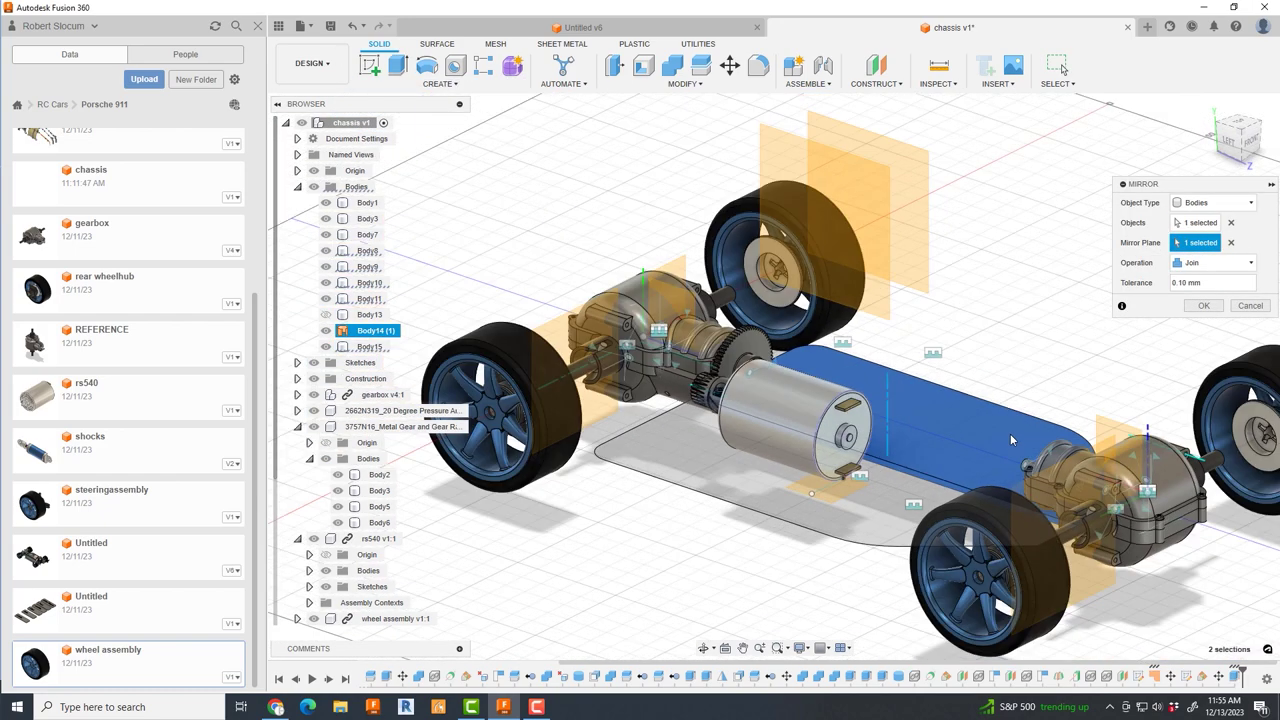
pyautogui.click(1203, 306)
pyautogui.keyDown('shift'); pyautogui.moveTo(1216, 311); pyautogui.dragTo(903, 452, button='middle'); pyautogui.keyUp('shift')
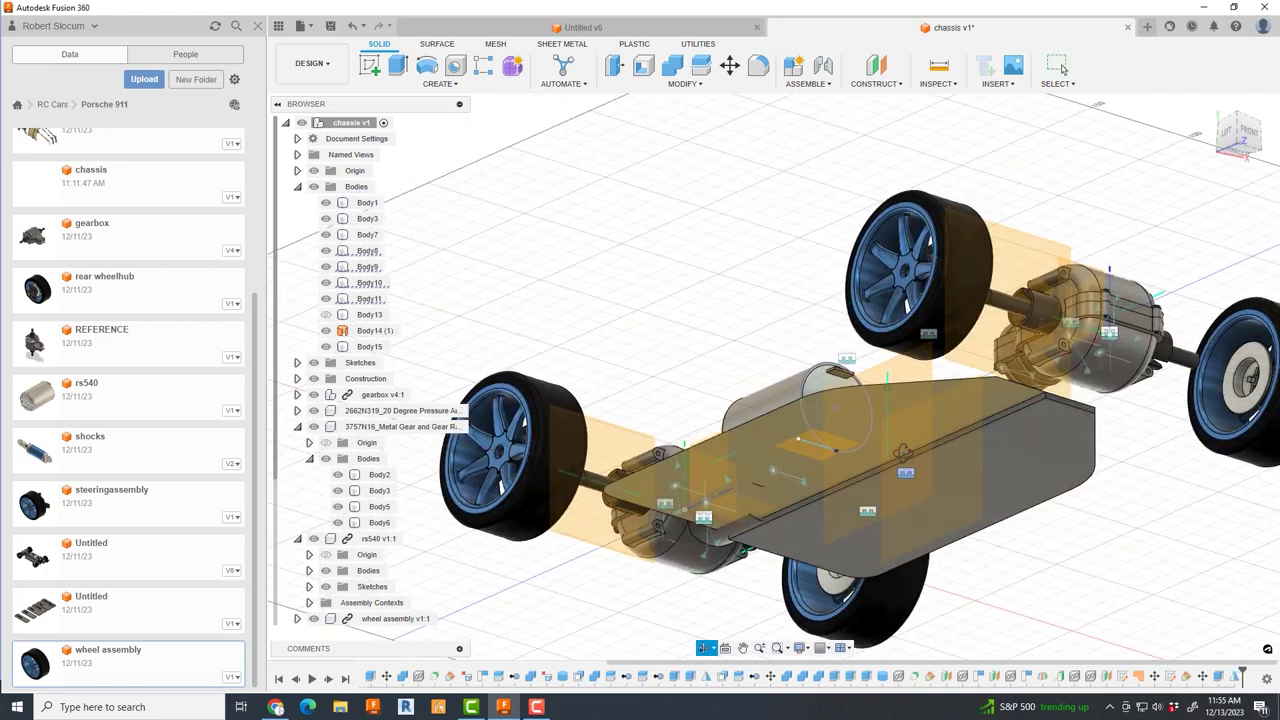
pyautogui.rightClick(386, 342)
pyautogui.click(400, 545)
# - Mirror Body15 across the construction plane
pyautogui.click(438, 83)
pyautogui.click(400, 369)
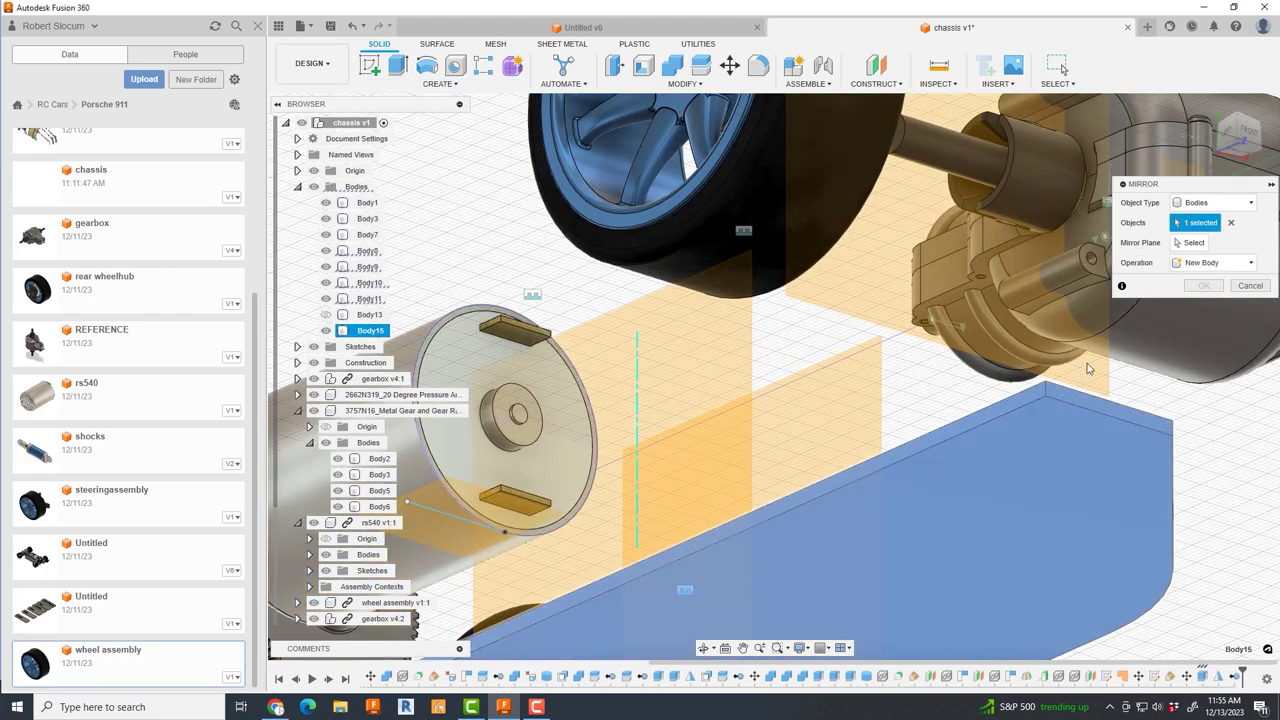
pyautogui.click(1087, 363)
pyautogui.press('Return')
pyautogui.press('F6')
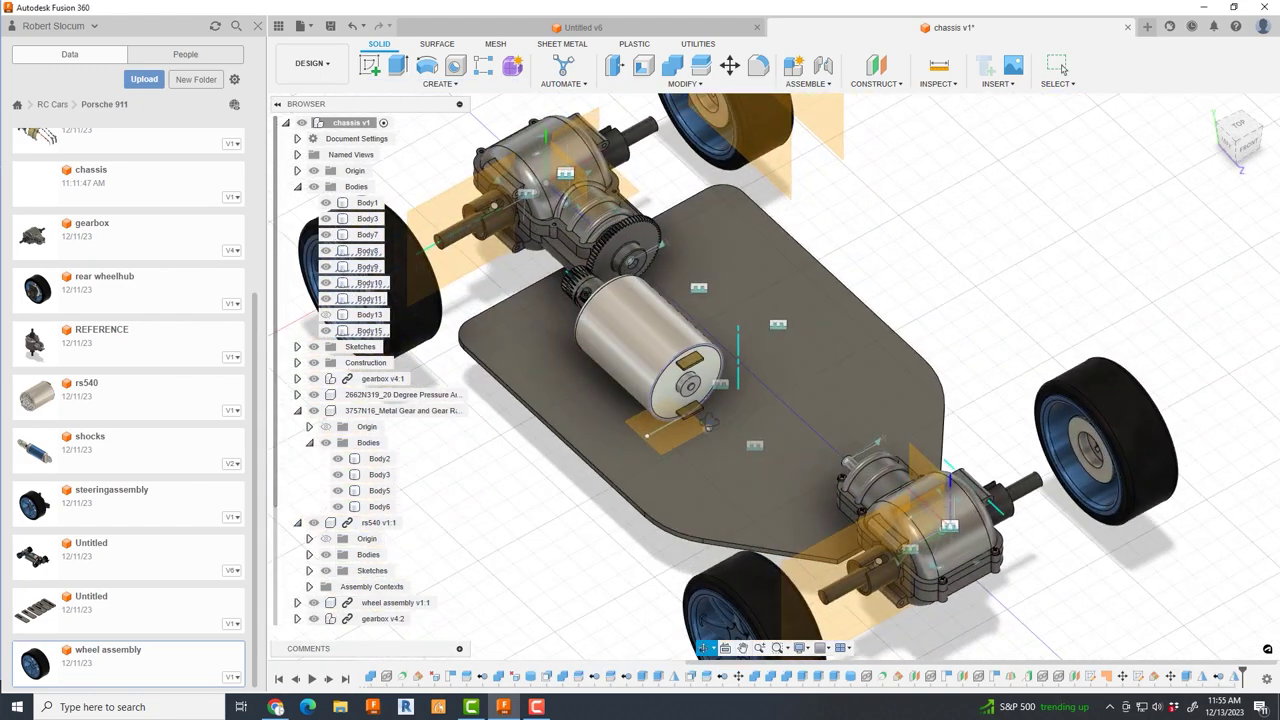
# - Sketch on the chassis plate and offset its outline 2.5 mm inward
pyautogui.click(529, 352)
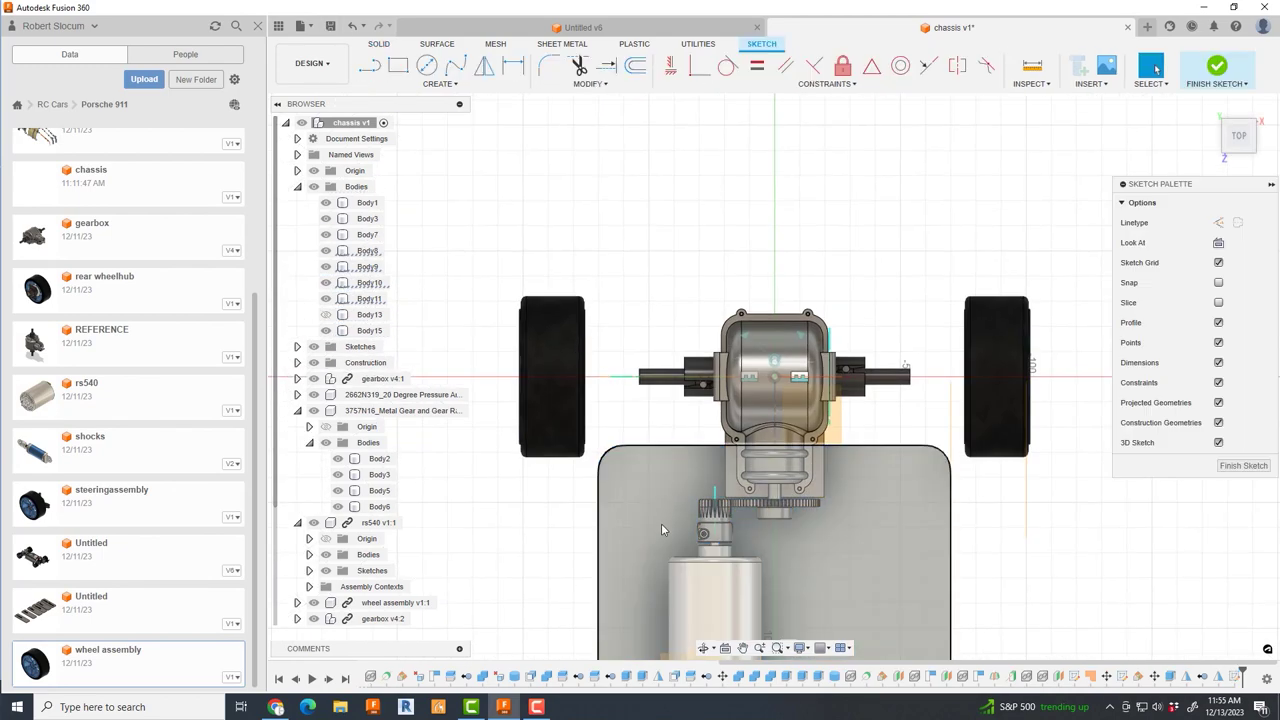
pyautogui.press('o')
pyautogui.click(648, 445)
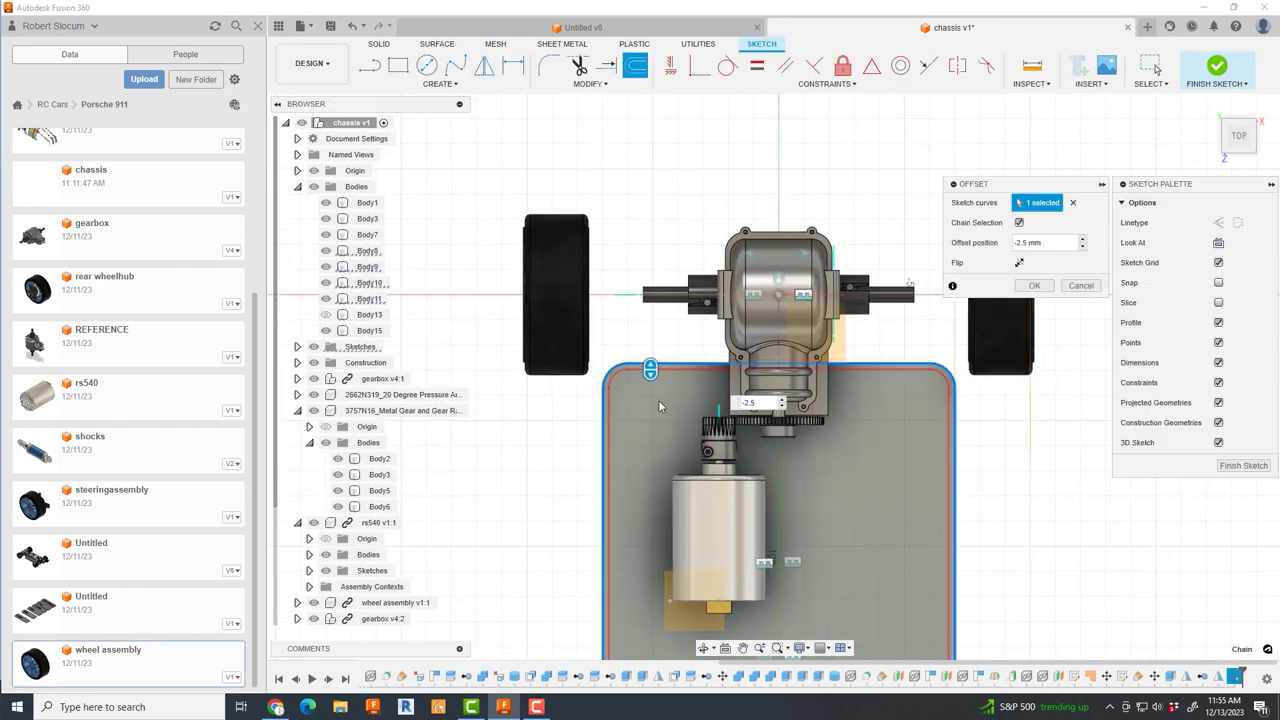
pyautogui.press('Return')
# - Extrude the offset outline ring 24.5 mm as a new wall body, Body16
pyautogui.keyDown('shift'); pyautogui.moveTo(659, 401); pyautogui.dragTo(600, 500, button='middle'); pyautogui.keyUp('shift')
pyautogui.scroll(5, 590, 533)
pyautogui.press('e')
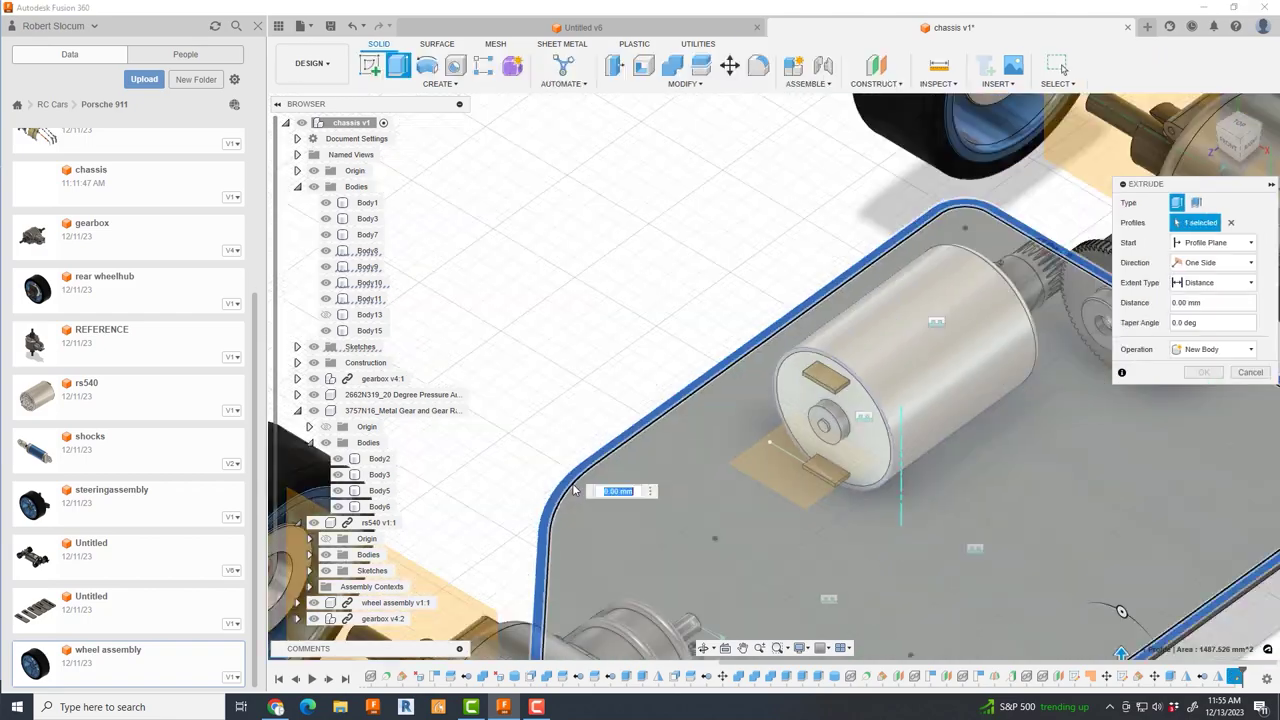
pyautogui.scroll(5, 930, 410)
pyautogui.scroll(3, 930, 410)
pyautogui.write('24.5')
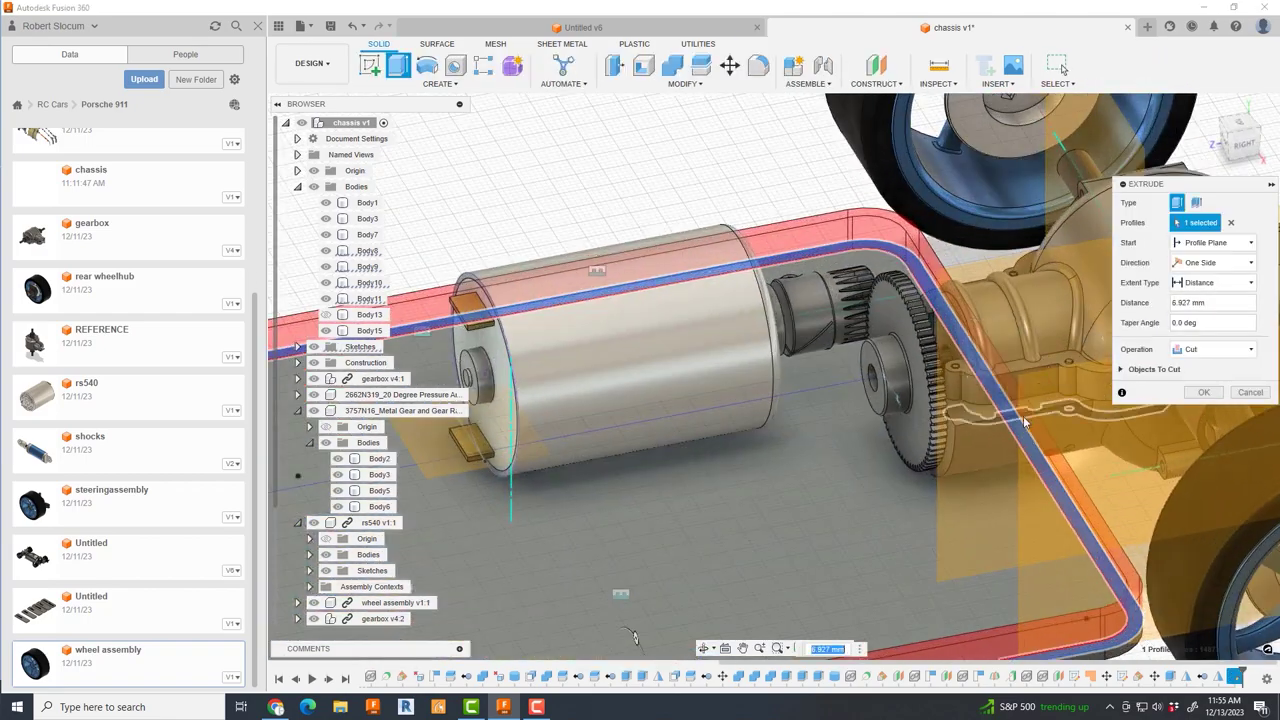
pyautogui.scroll(-5, 930, 410)
pyautogui.scroll(5, 930, 410)
pyautogui.moveTo(930, 410)
pyautogui.keyDown('shift'); pyautogui.mouseDown(button='middle')
pyautogui.moveTo(1063, 68)
pyautogui.moveTo(565, 345)
pyautogui.mouseUp(button='middle'); pyautogui.keyUp('shift')
pyautogui.press('Return')
pyautogui.scroll(5, 620, 338)
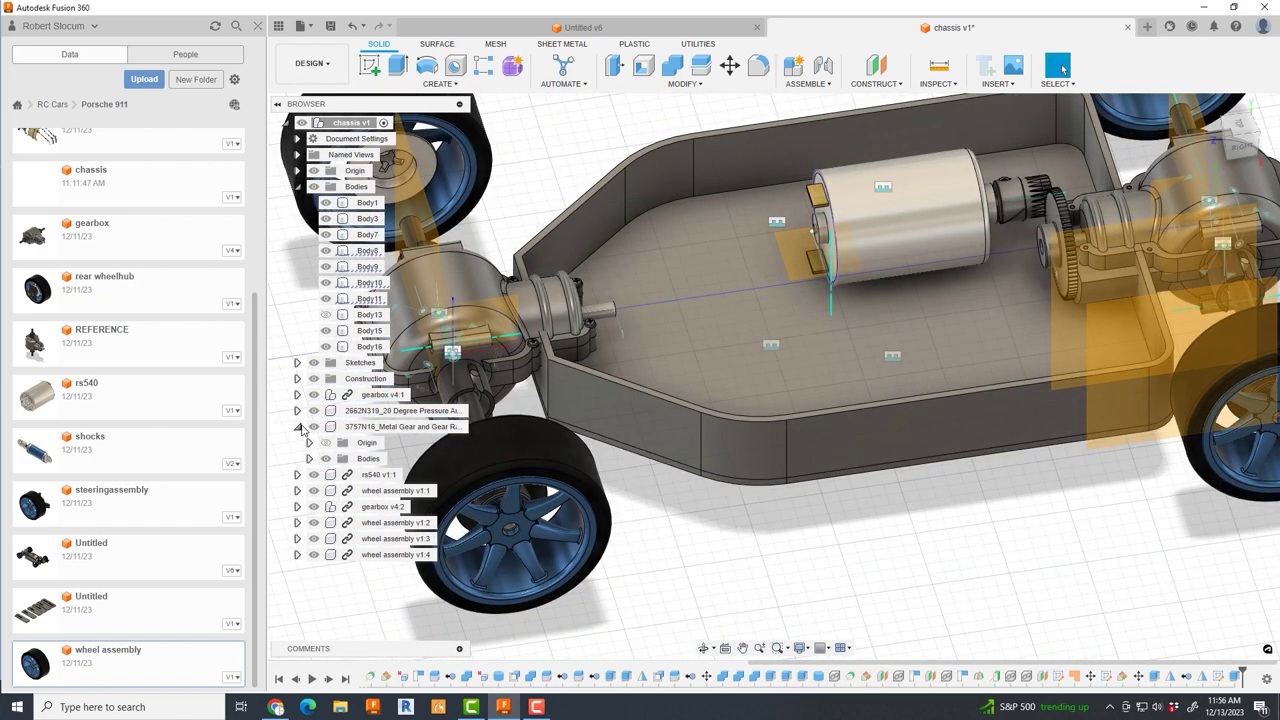
# - Mirror the selected body across the mid plane
pyautogui.click(297, 379)
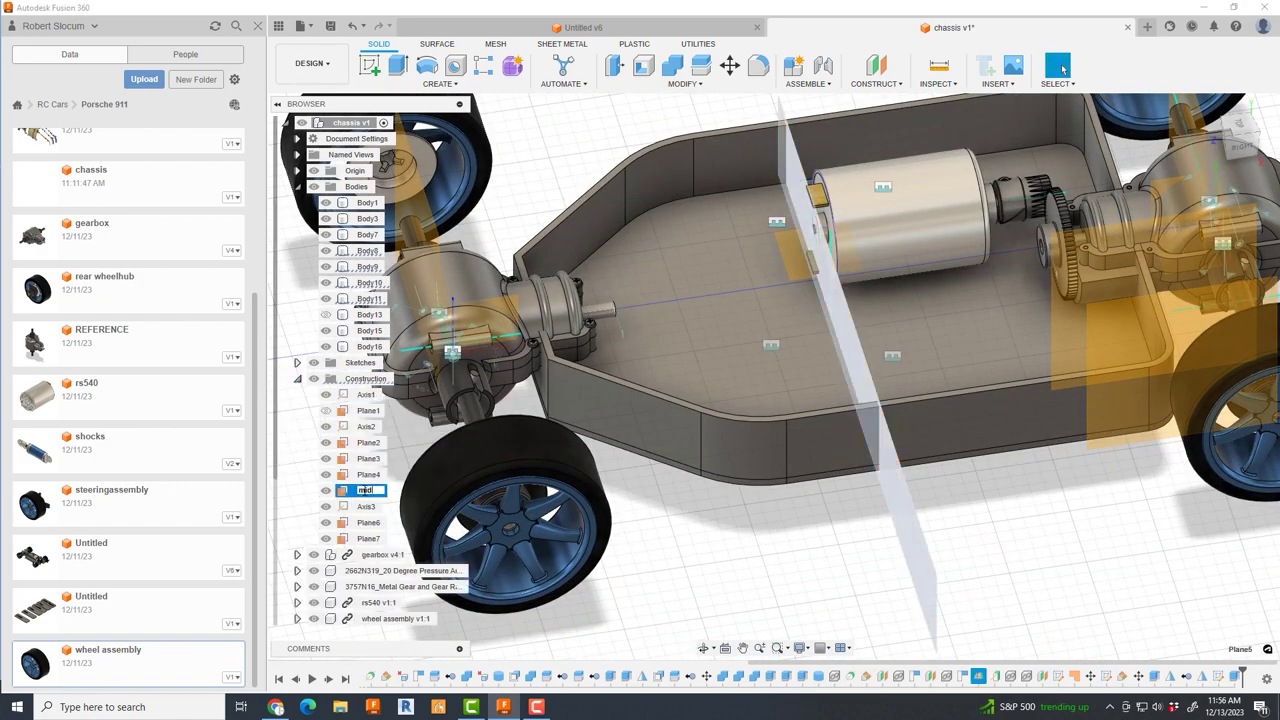
pyautogui.click(440, 83)
pyautogui.click(390, 373)
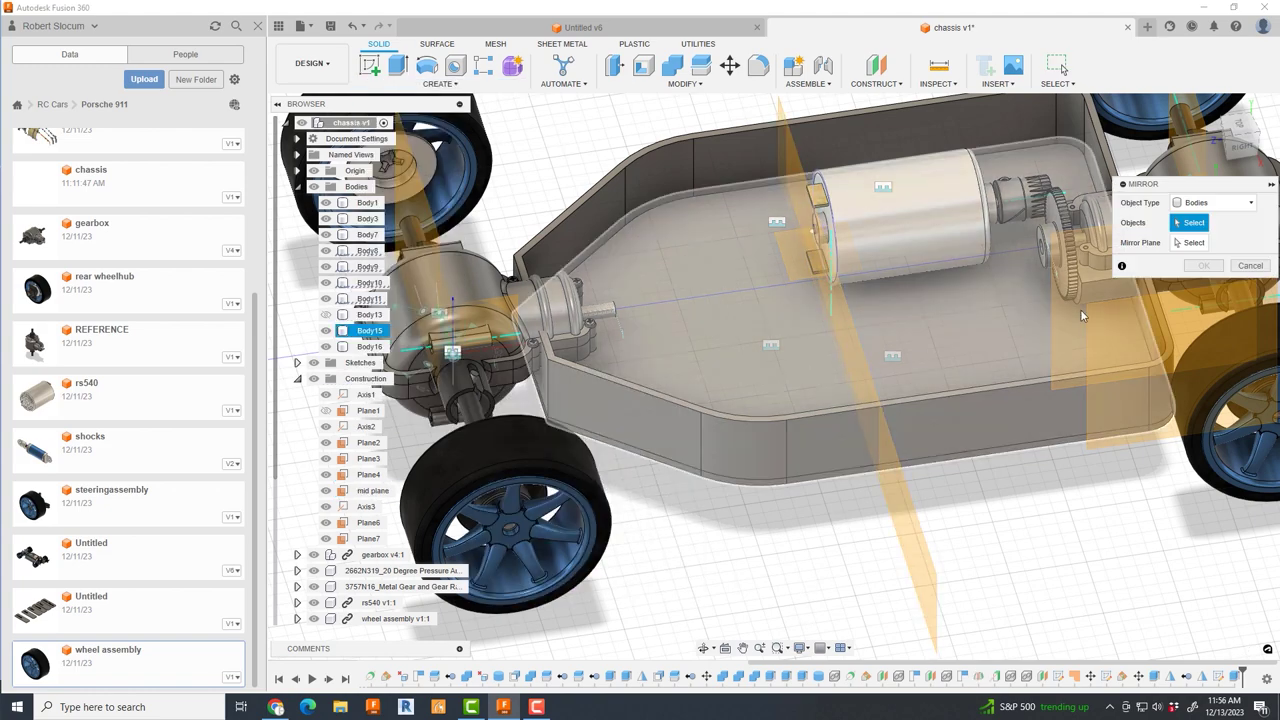
pyautogui.click(1070, 250)
pyautogui.click(865, 420)
pyautogui.press('Return')
# - Hide both gearbox components to expose the mount area
pyautogui.scroll(-5, 766, 310)
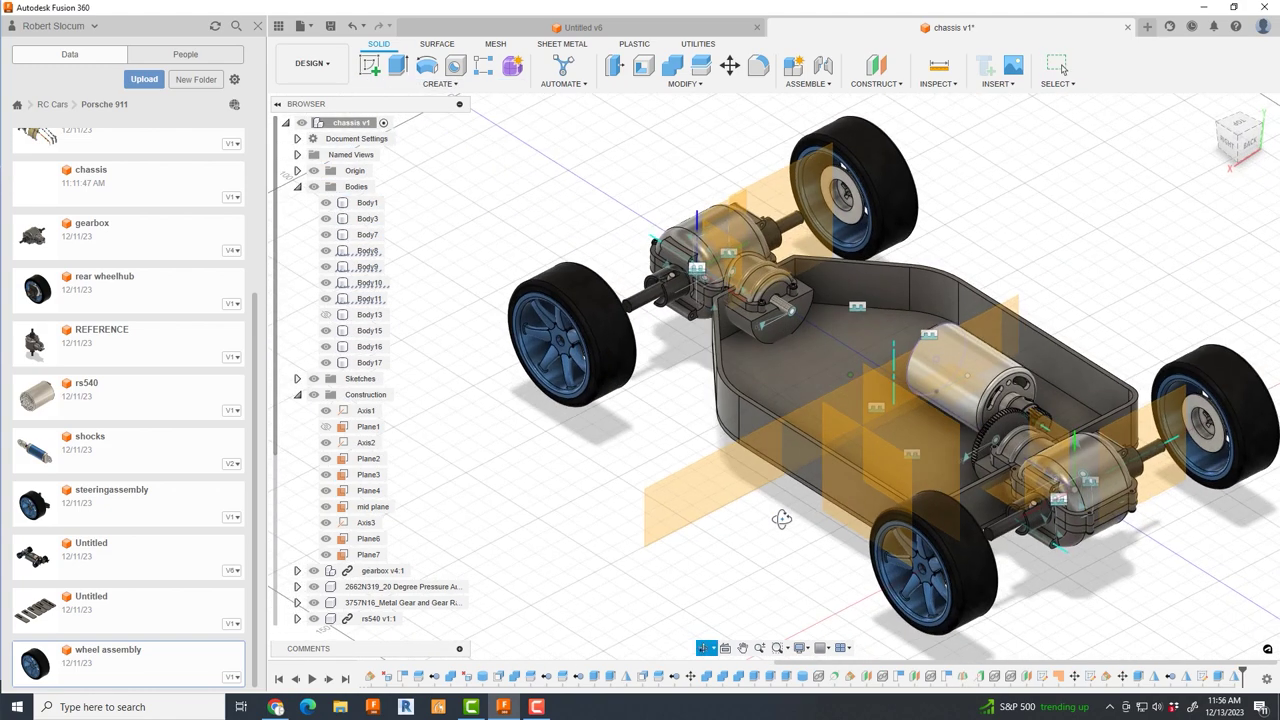
pyautogui.scroll(10, 766, 310)
pyautogui.scroll(-5, 946, 240)
pyautogui.moveTo(946, 240)
pyautogui.keyDown('shift'); pyautogui.mouseDown(button='middle')
pyautogui.moveTo(750, 424)
pyautogui.moveTo(700, 430)
pyautogui.mouseUp(button='middle'); pyautogui.keyUp('shift')
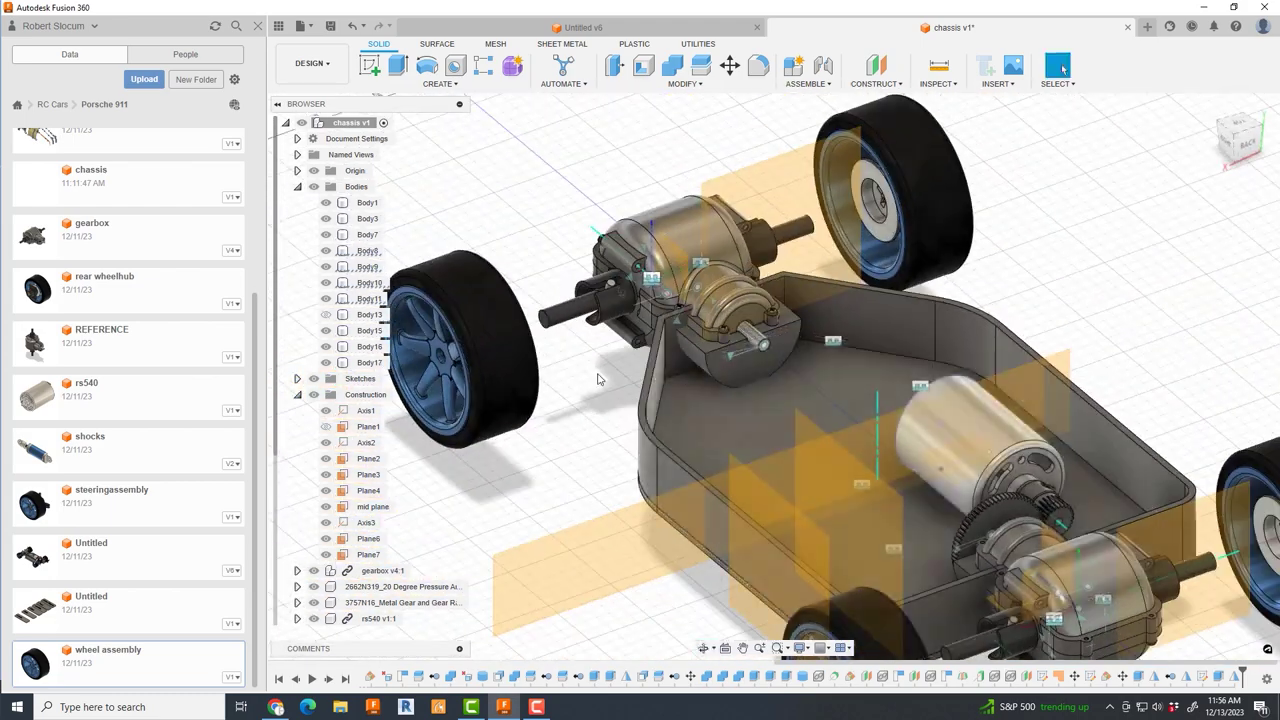
pyautogui.keyDown('shift'); pyautogui.moveTo(600, 420); pyautogui.dragTo(420, 400, button='middle'); pyautogui.keyUp('shift')
pyautogui.click(296, 186)
pyautogui.click(313, 394)
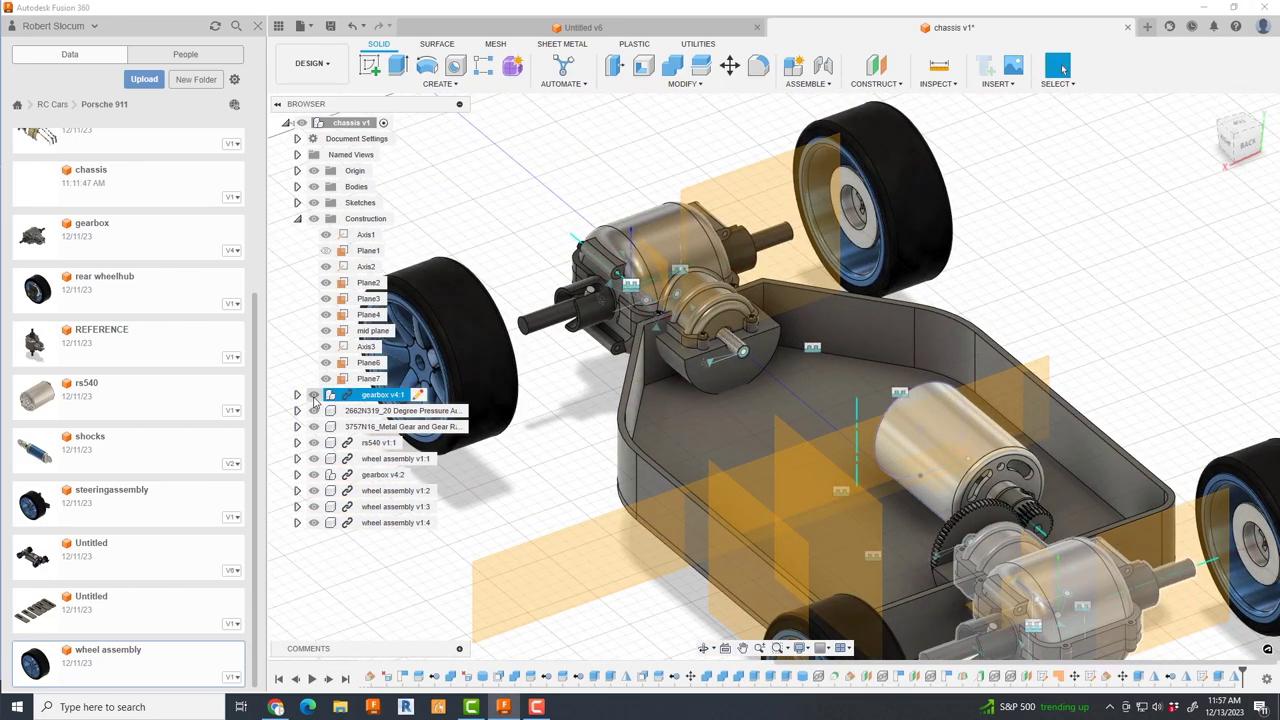
pyautogui.click(313, 474)
pyautogui.scroll(5, 671, 285)
# - Cut the two gearbox mount faces 18.5 mm down
pyautogui.click(671, 285)
pyautogui.keyDown('shift'); pyautogui.moveTo(671, 285); pyautogui.dragTo(744, 324, button='middle'); pyautogui.keyUp('shift')
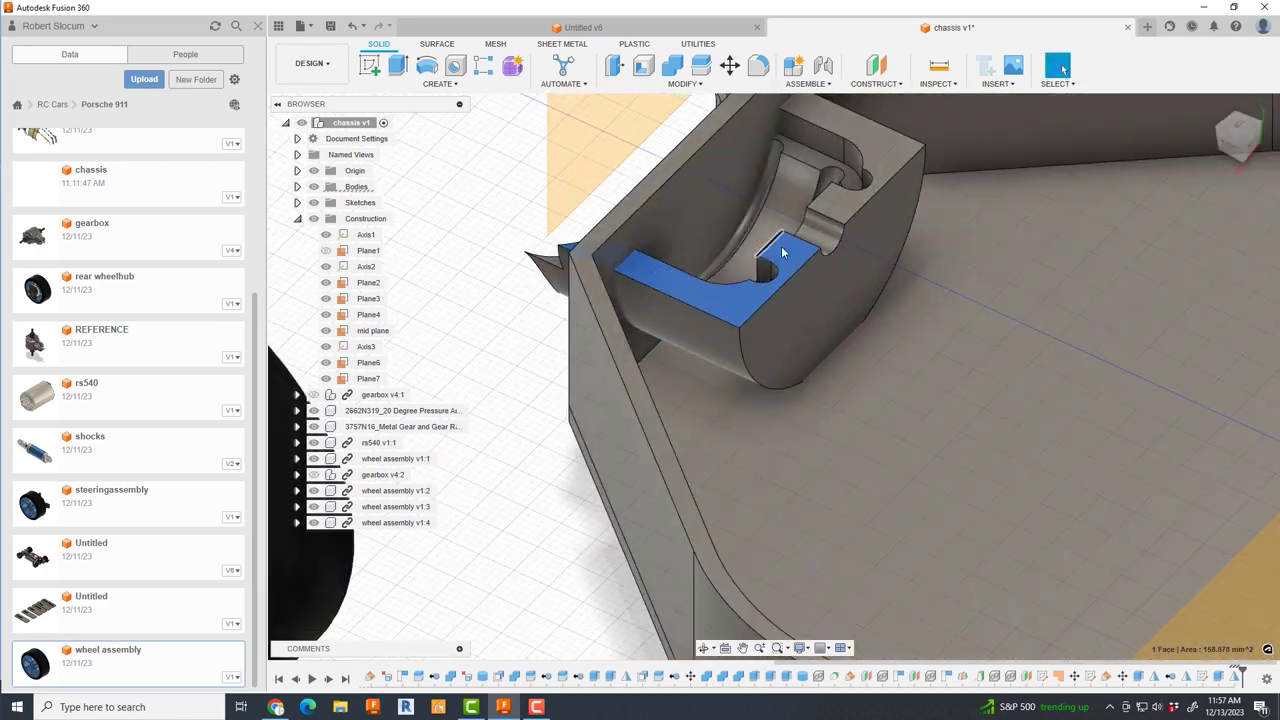
pyautogui.keyDown('ctrl'); pyautogui.click(817, 352); pyautogui.keyUp('ctrl')
pyautogui.press('e')
pyautogui.moveTo(801, 320); pyautogui.dragTo(802, 452)
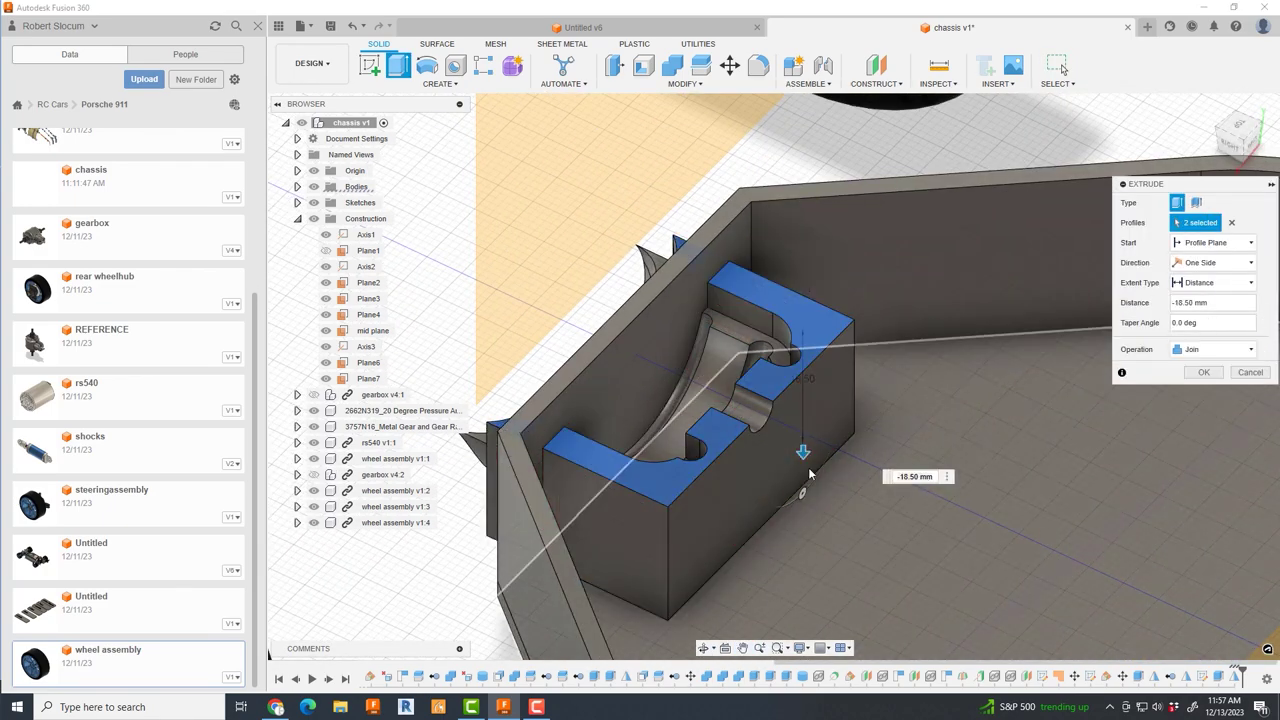
pyautogui.click(1204, 392)
pyautogui.scroll(-10, 777, 433)
pyautogui.scroll(5, 909, 146)
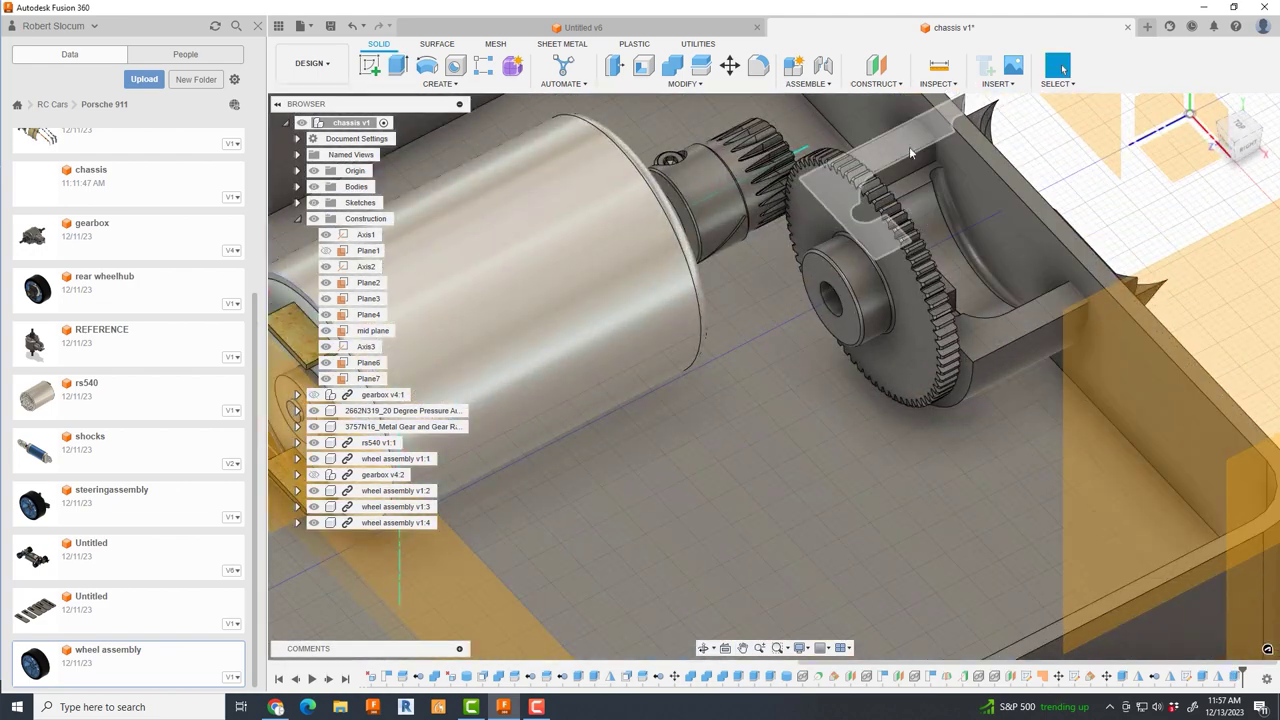
# - Cut the second pair of profiles 18.50 mm down into the chassis
pyautogui.press('e')
pyautogui.moveTo(991, 350); pyautogui.dragTo(991, 440)
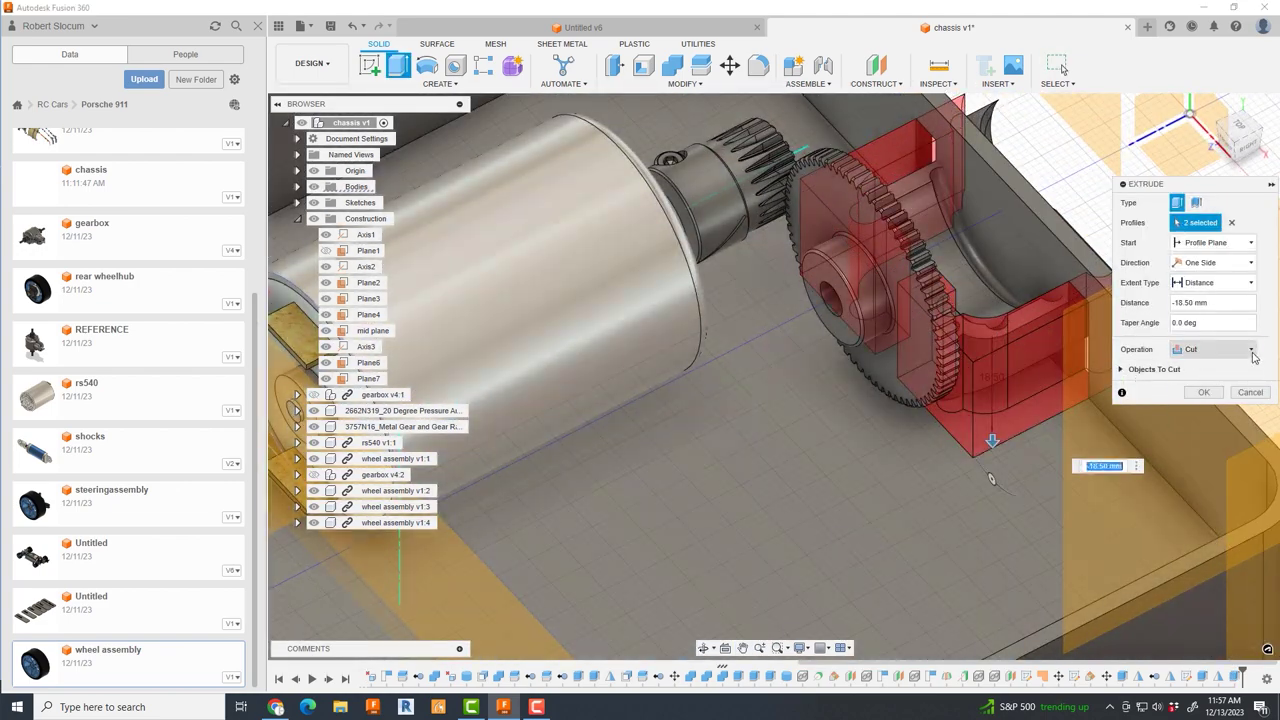
pyautogui.click(1203, 371)
pyautogui.scroll(-10, 828, 484)
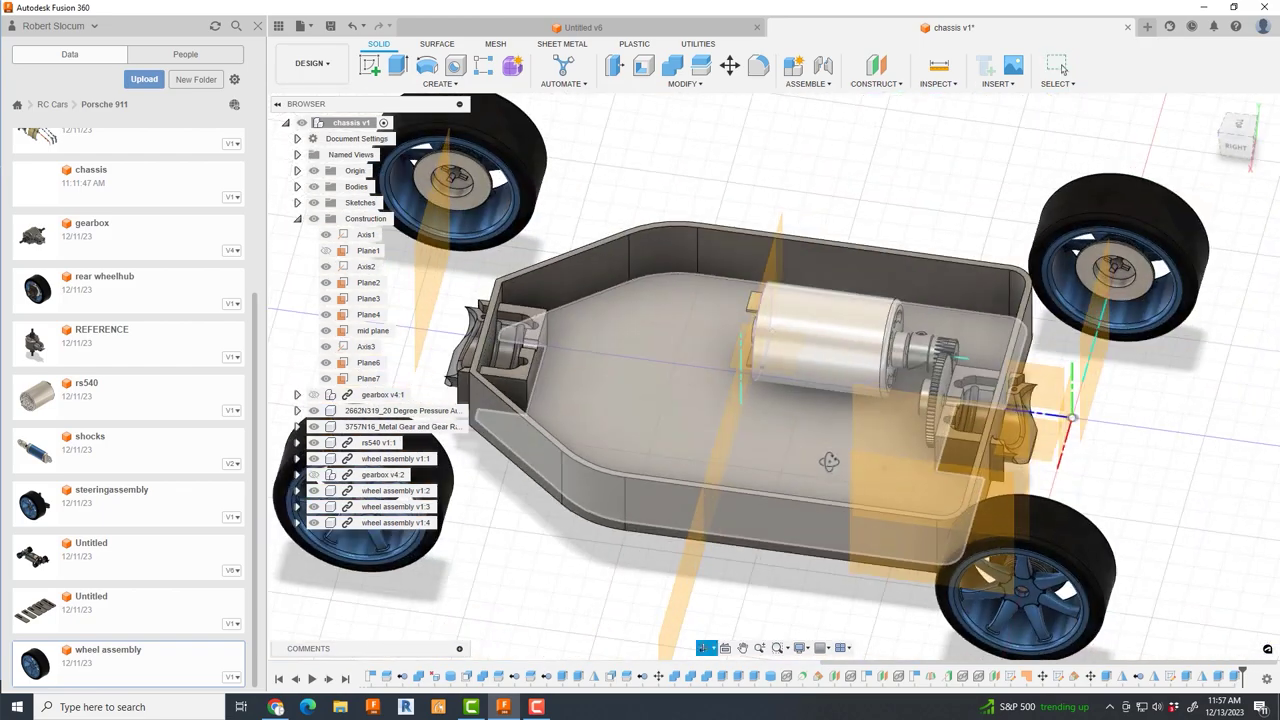
pyautogui.scroll(3, 735, 492)
# - Fillet the tub's inner edges with a 3 mm radius
pyautogui.press('f')
pyautogui.scroll(3, 641, 206)
pyautogui.scroll(-4, 600, 400)
pyautogui.click(563, 534)
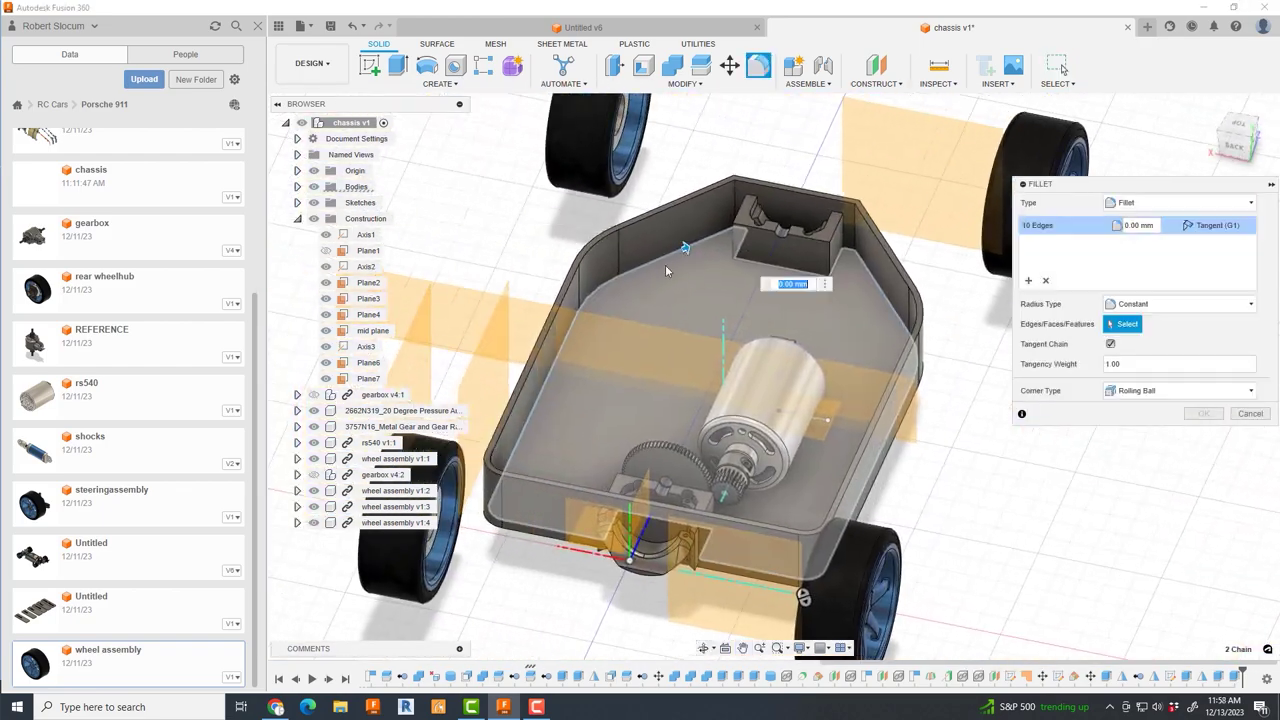
pyautogui.scroll(5, 719, 229)
pyautogui.write('3')
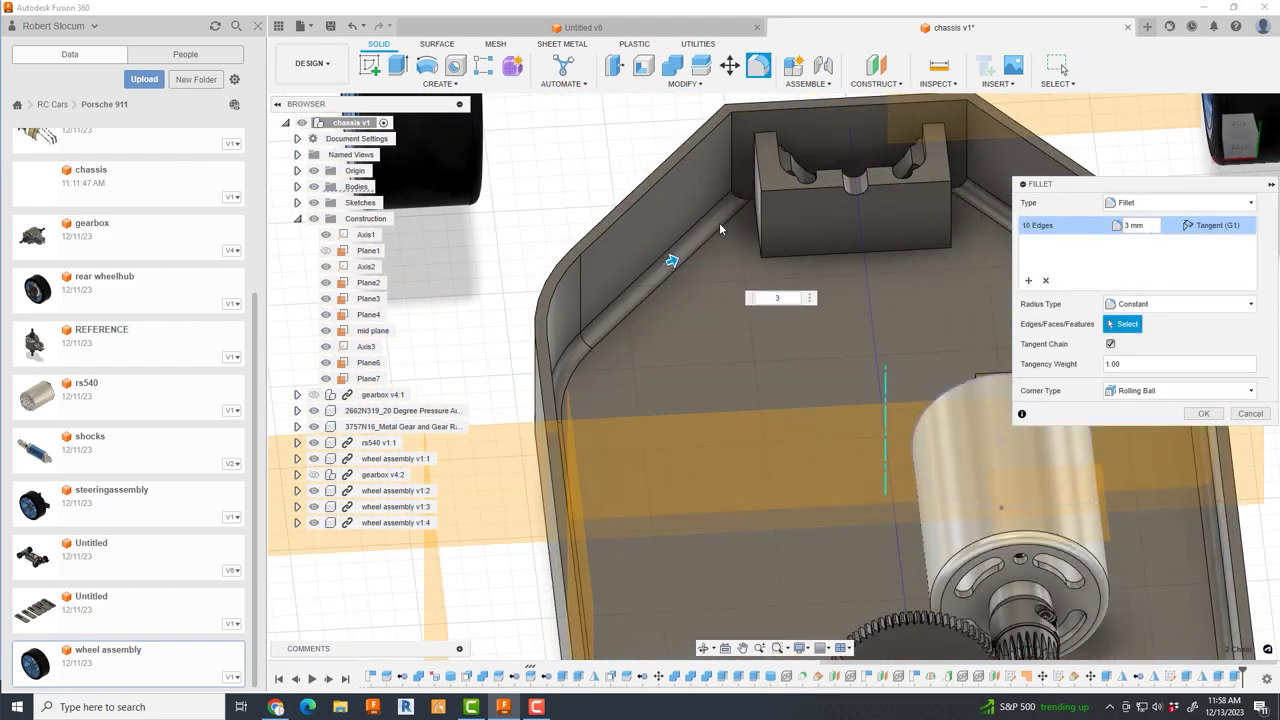
pyautogui.press('Return')
pyautogui.scroll(-5, 719, 222)
# - Fillet the chassis underside edges with a 3 mm radius
pyautogui.press('f')
pyautogui.moveTo(719, 222)
pyautogui.keyDown('shift'); pyautogui.mouseDown(button='middle')
pyautogui.moveTo(693, 237)
pyautogui.moveTo(1025, 422)
pyautogui.moveTo(1014, 434)
pyautogui.mouseUp(button='middle'); pyautogui.keyUp('shift')
pyautogui.click(693, 237)
pyautogui.write('3')
pyautogui.press('Return')
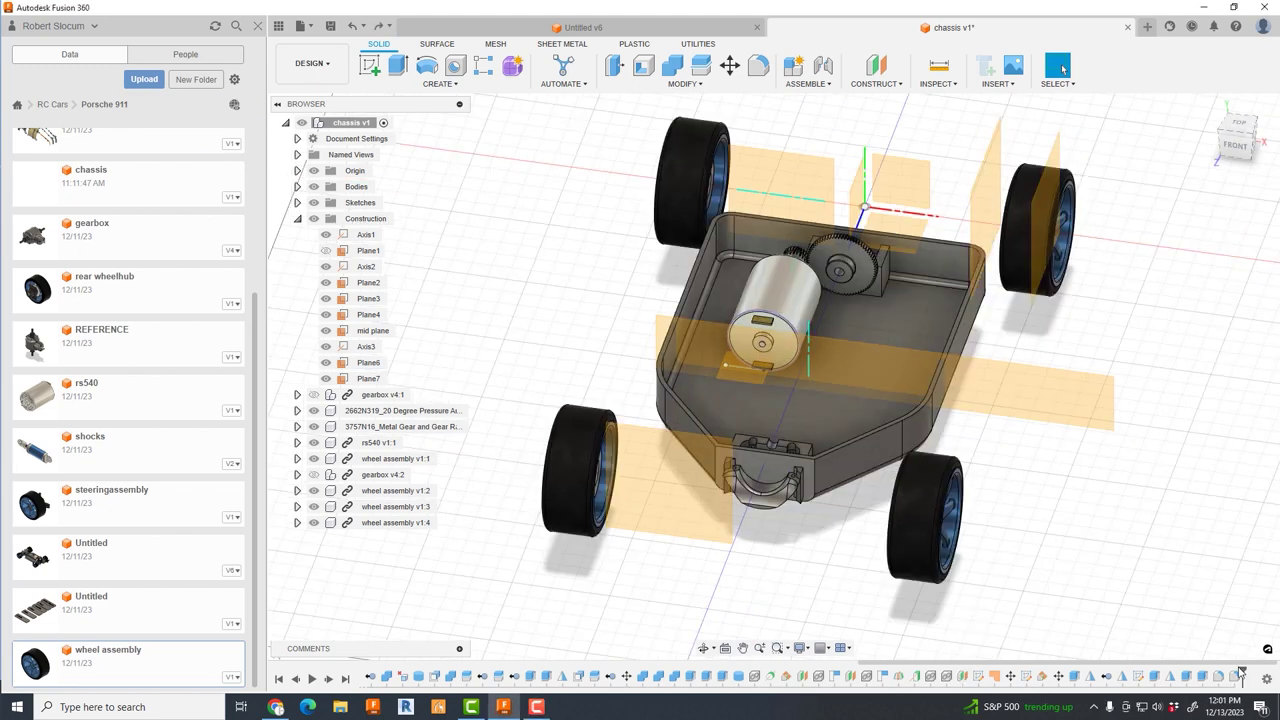
# - Roll back the timeline and change Plane6's offset distance to set the new width
pyautogui.moveTo(970, 676); pyautogui.dragTo(966, 677)
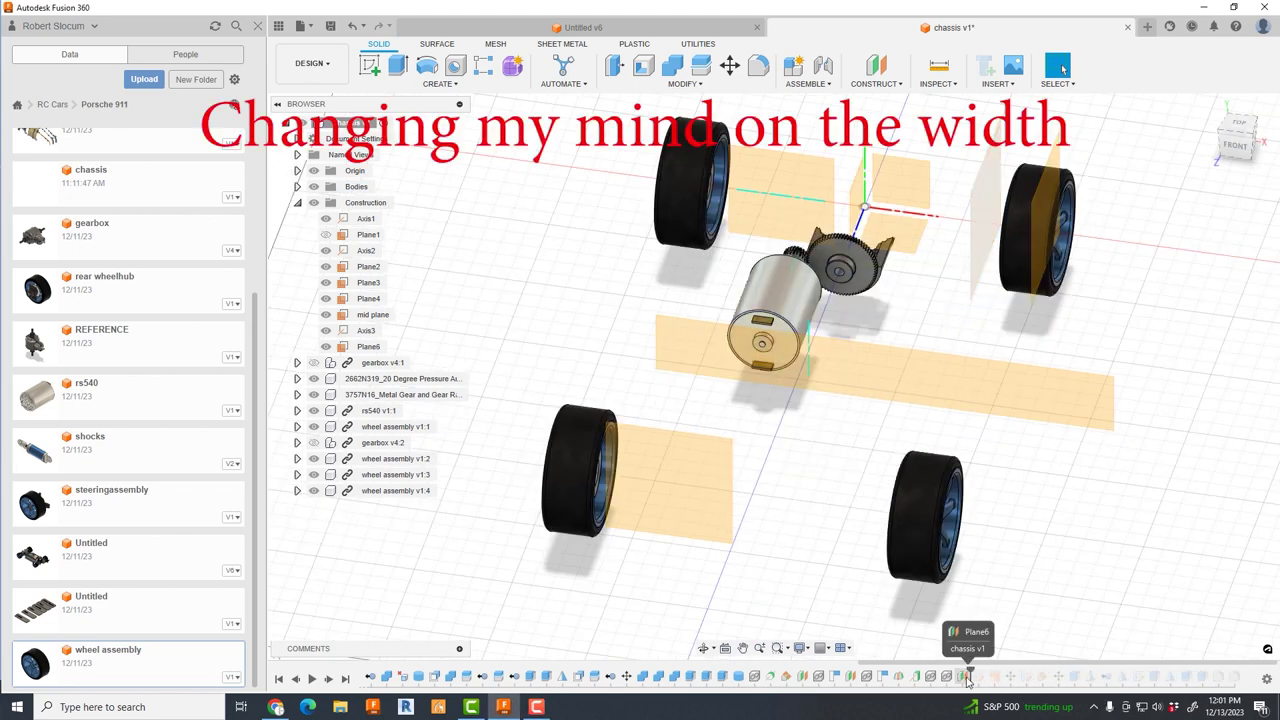
pyautogui.click(1004, 563)
pyautogui.write('62.5')
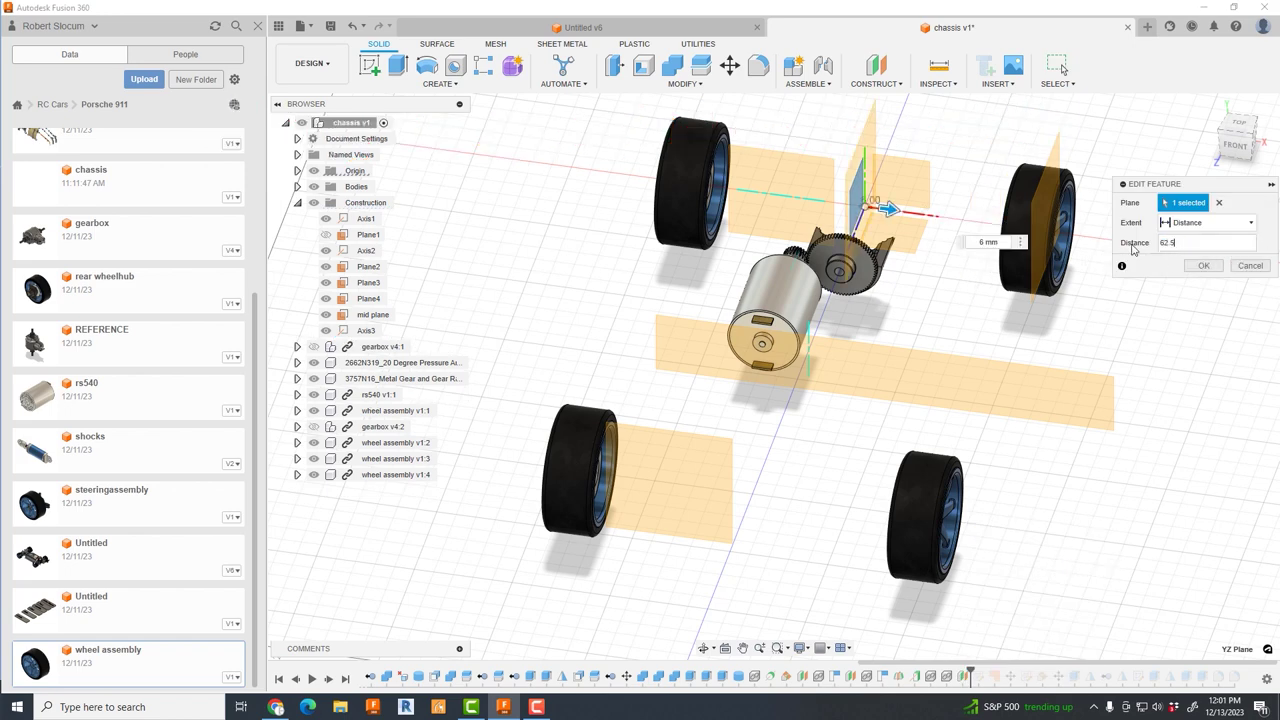
pyautogui.press('Return')
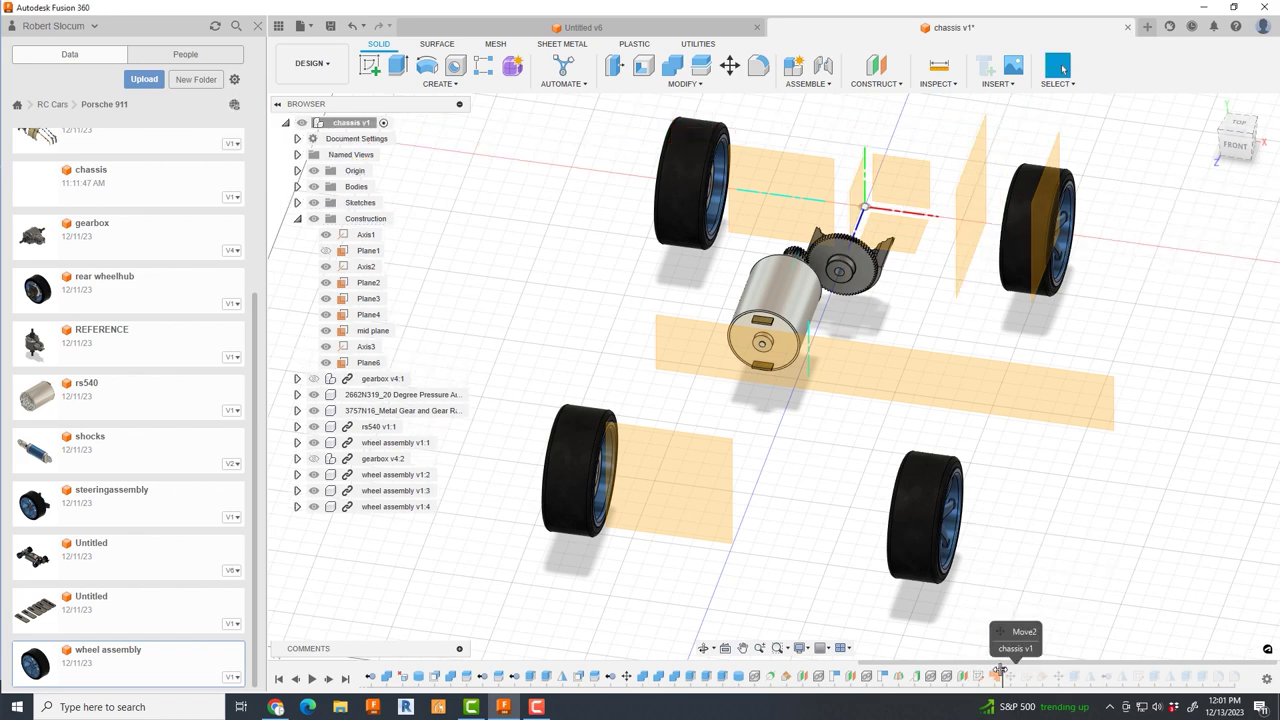
pyautogui.moveTo(1000, 670); pyautogui.dragTo(1006, 676)
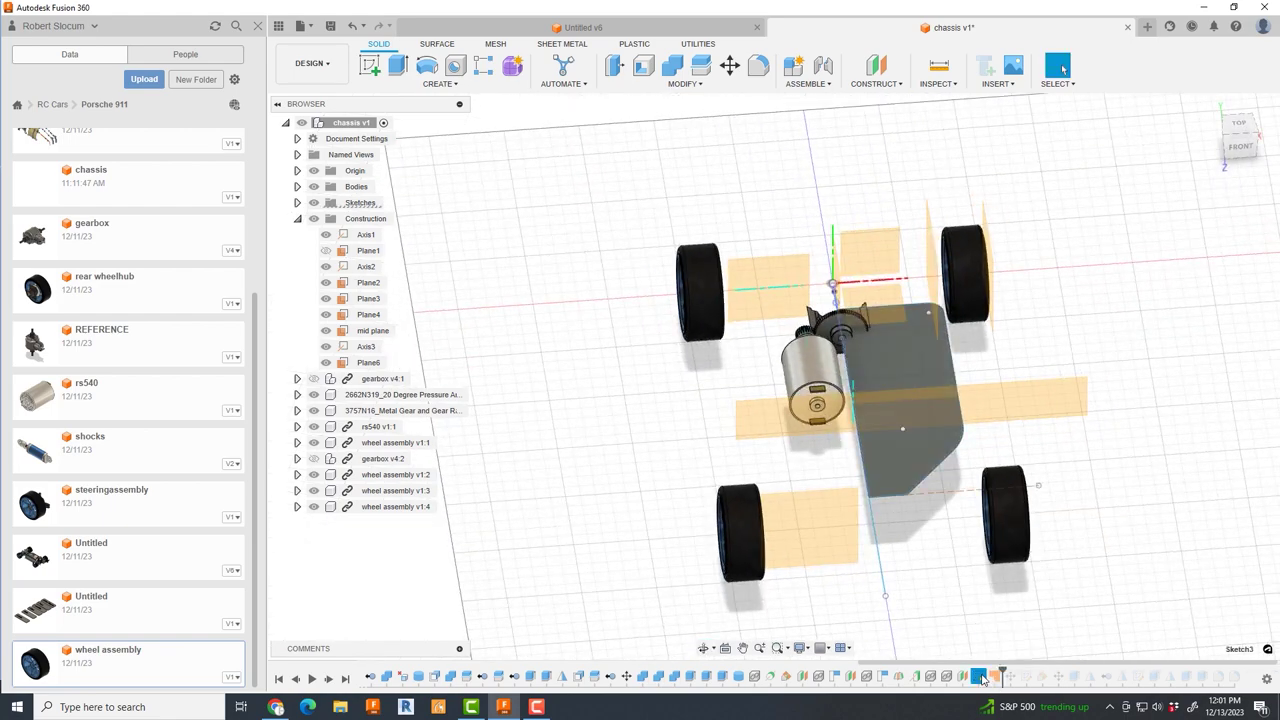
# - Edit the chassis outline sketch and project Plane6 into it
pyautogui.doubleClick(979, 677)
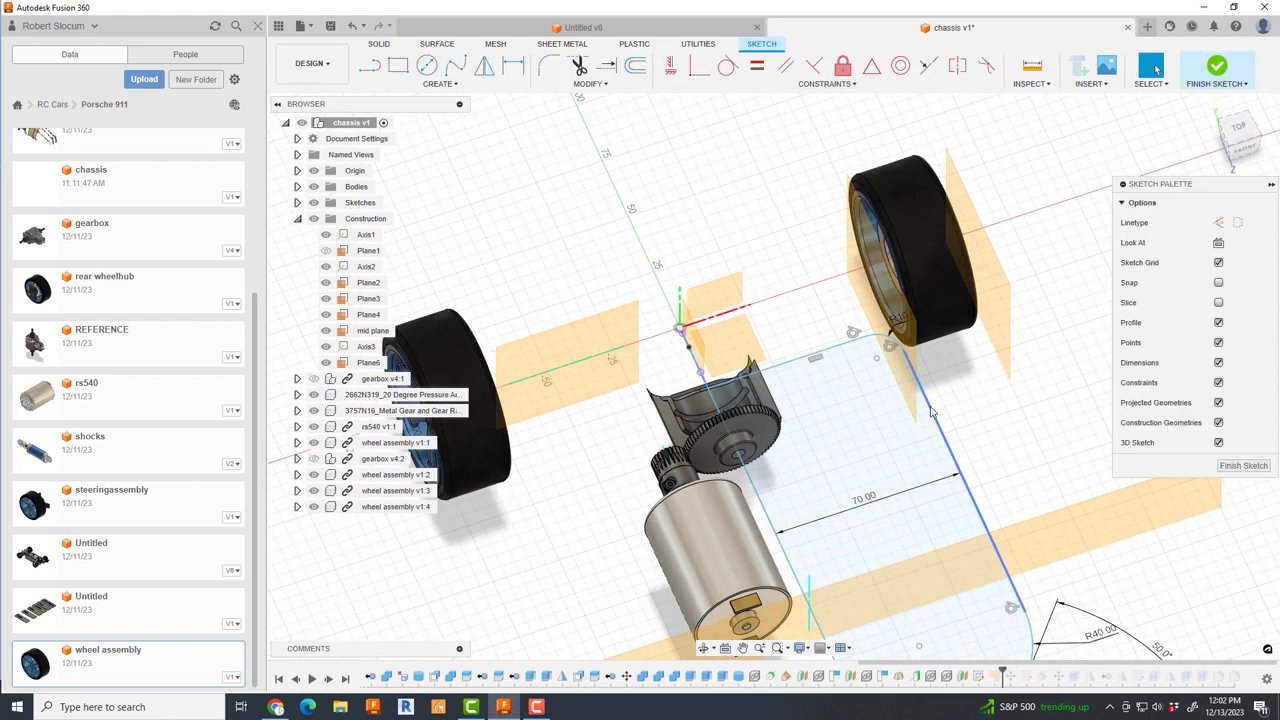
pyautogui.click(930, 403)
pyautogui.press('Escape')
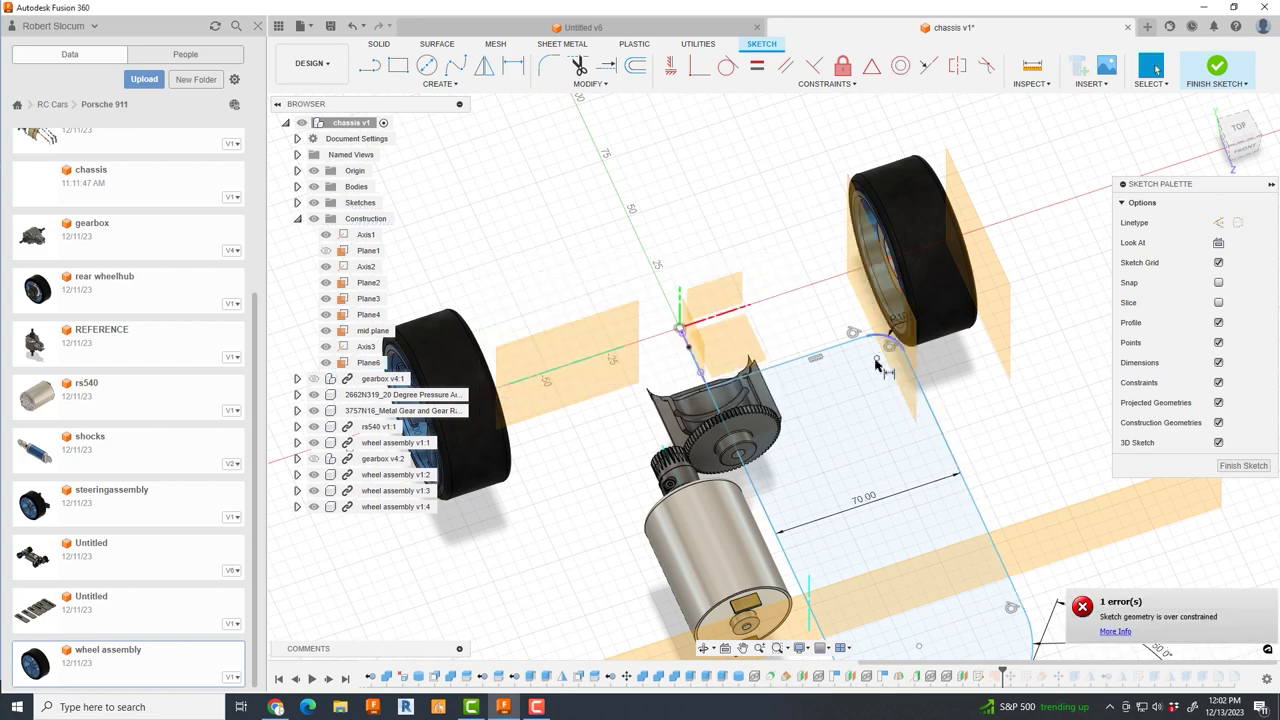
pyautogui.press('p')
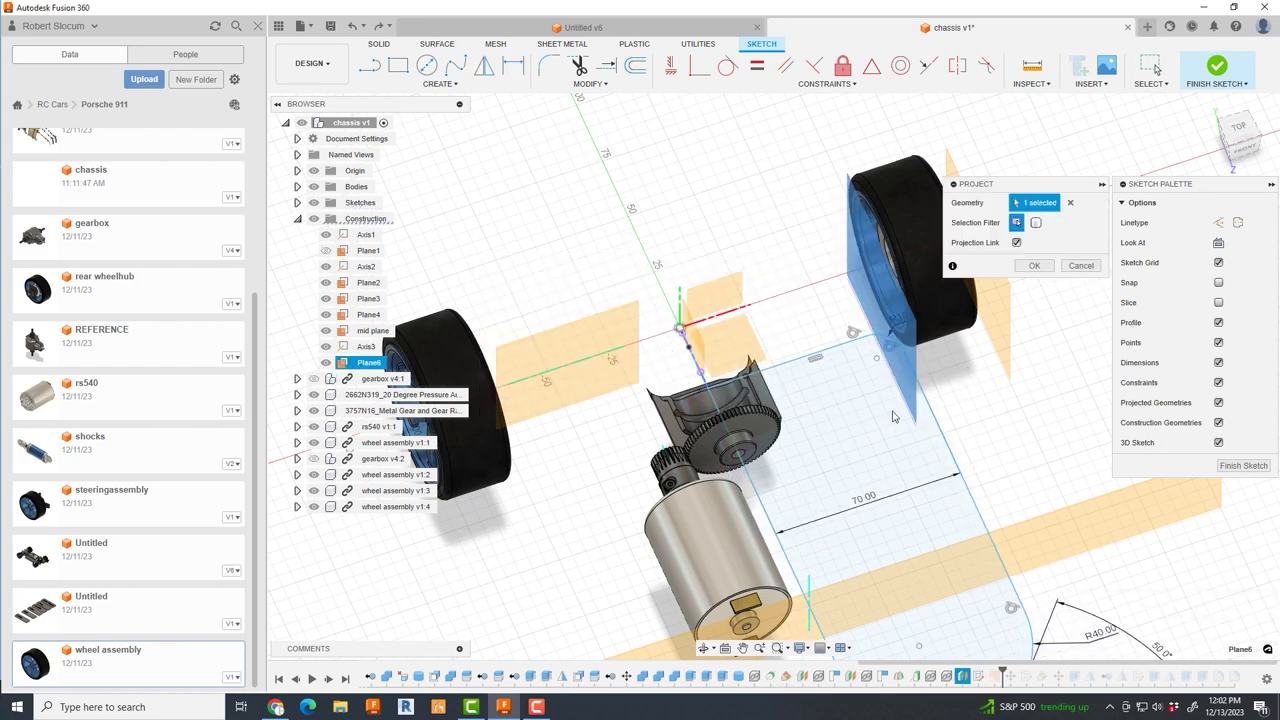
pyautogui.scroll(2, 880, 290)
pyautogui.press('Escape')
# - Break the outline's side line and extend the sketch lines to the new width
pyautogui.rightClick(873, 280)
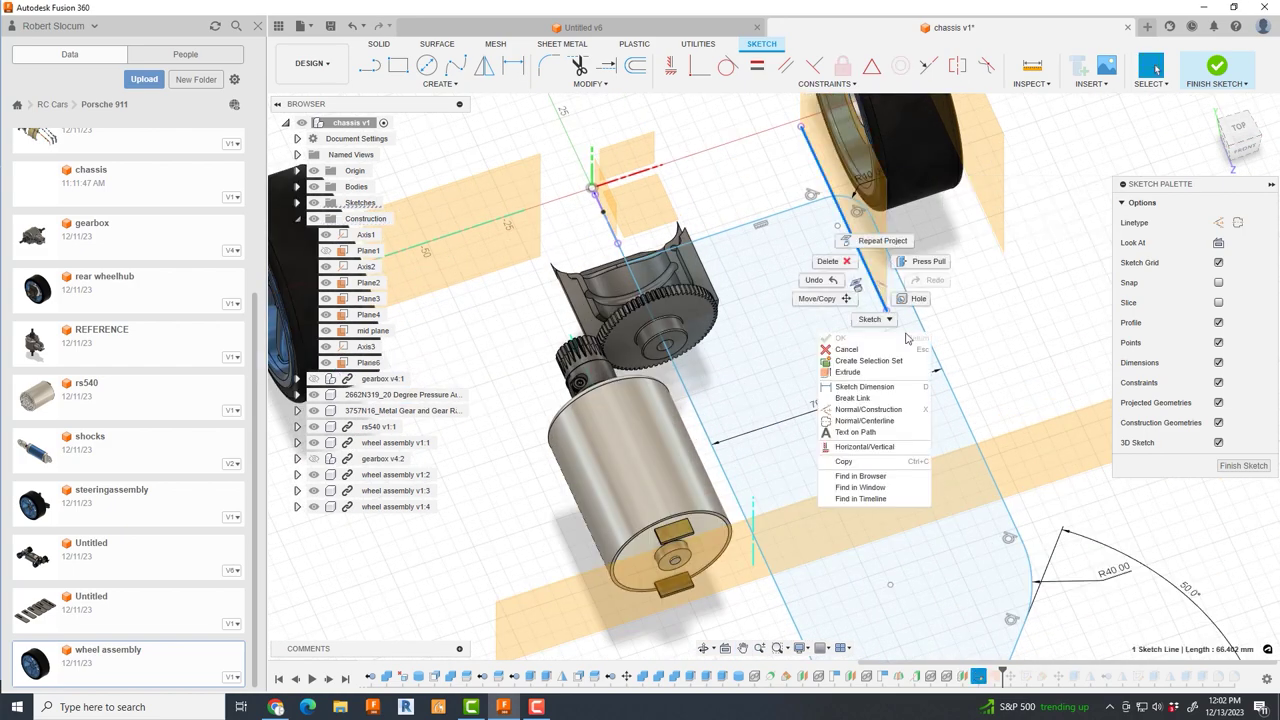
pyautogui.click(868, 400)
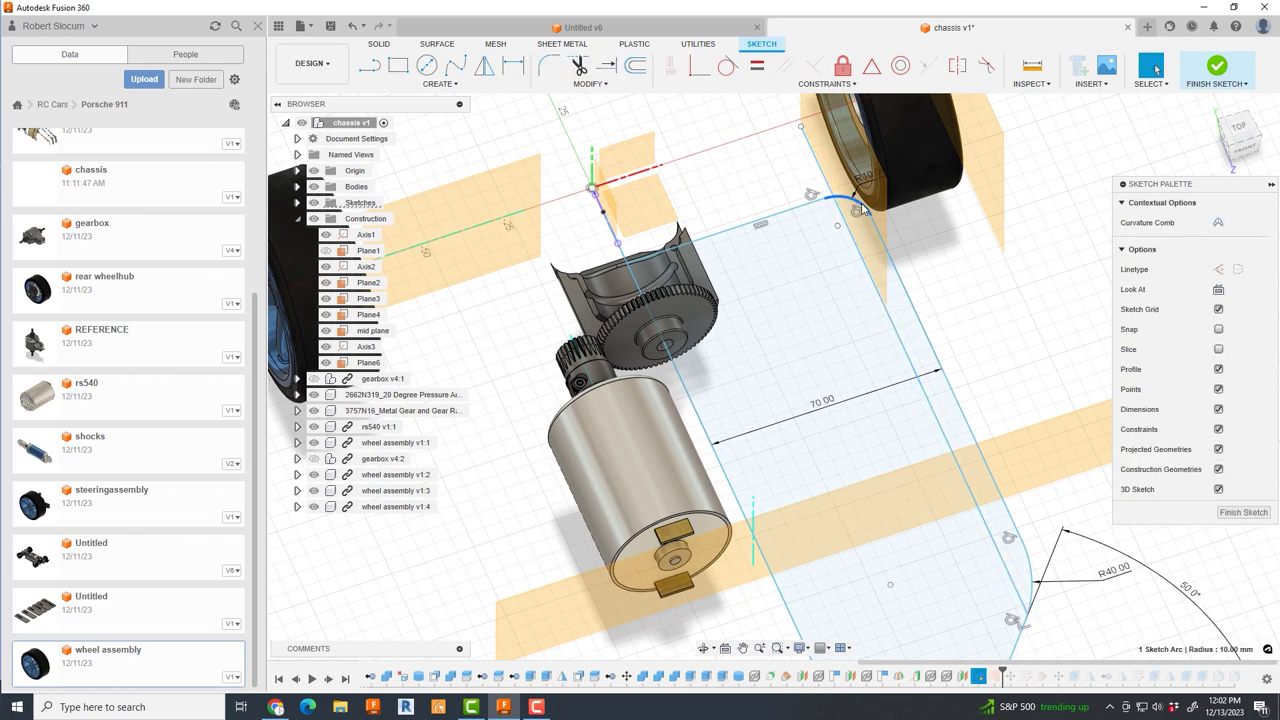
pyautogui.click(1015, 465)
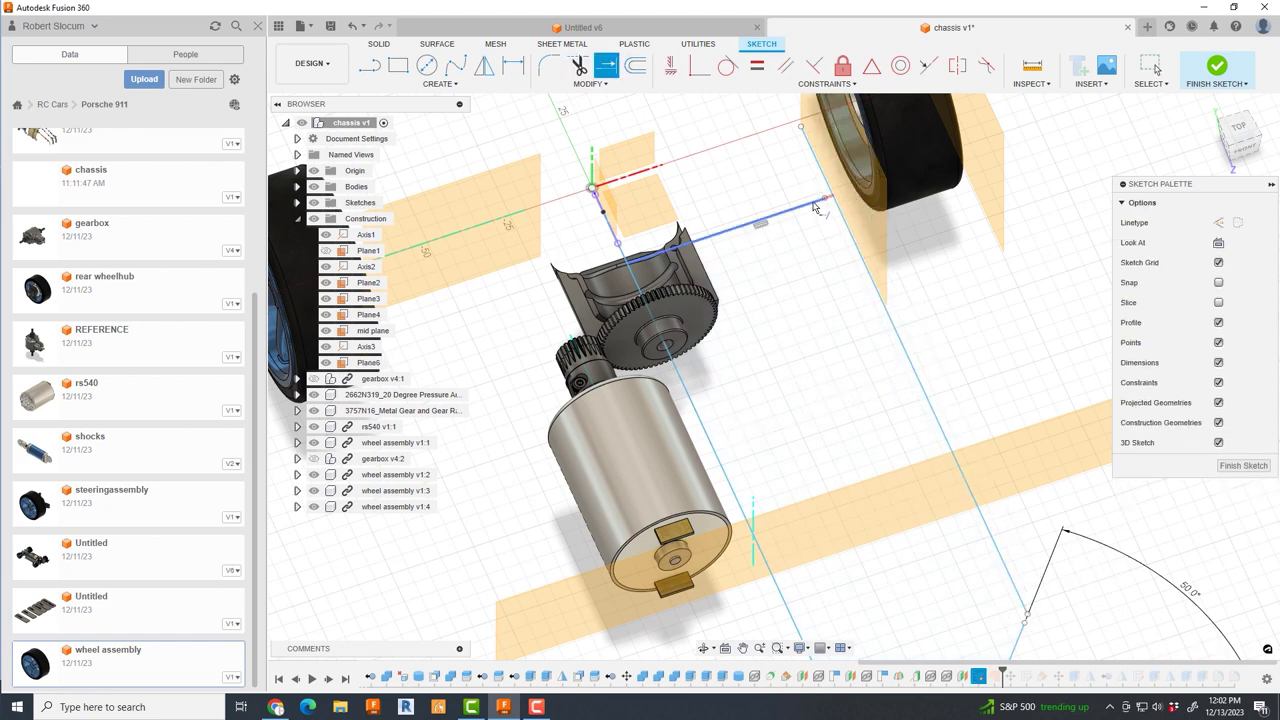
pyautogui.click(606, 64)
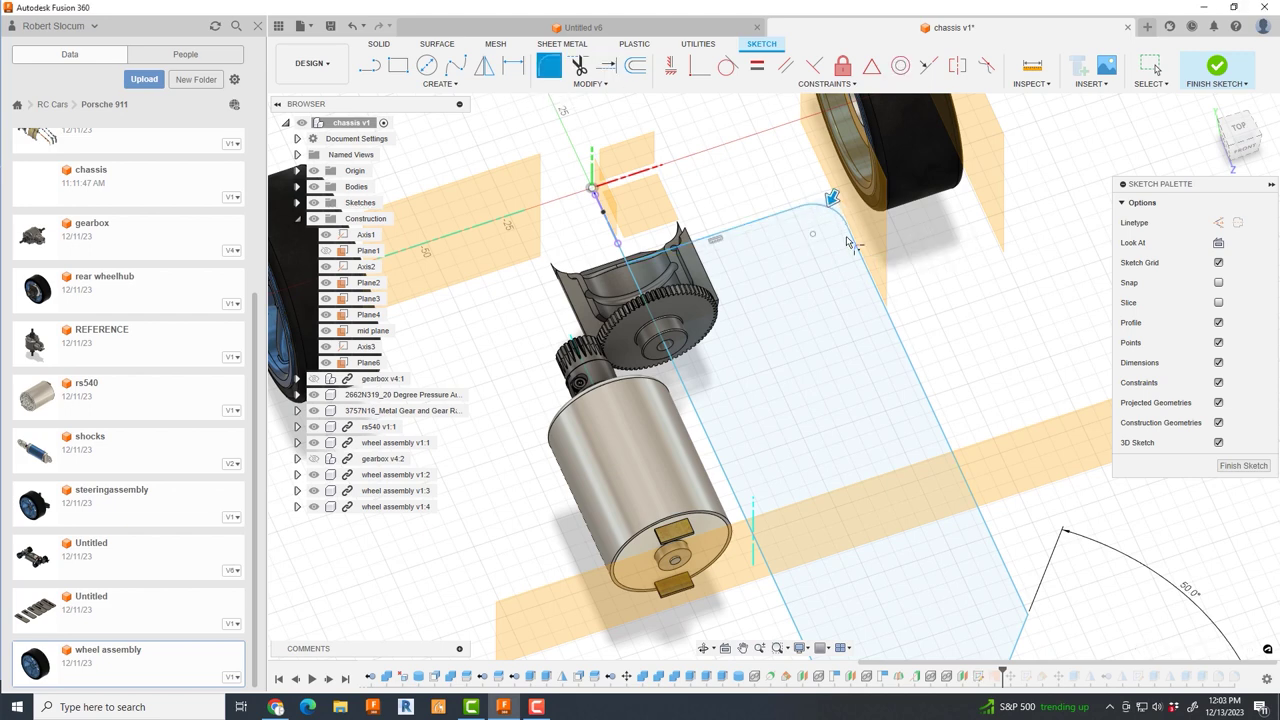
pyautogui.moveTo(925, 585); pyautogui.dragTo(967, 487, button='middle')
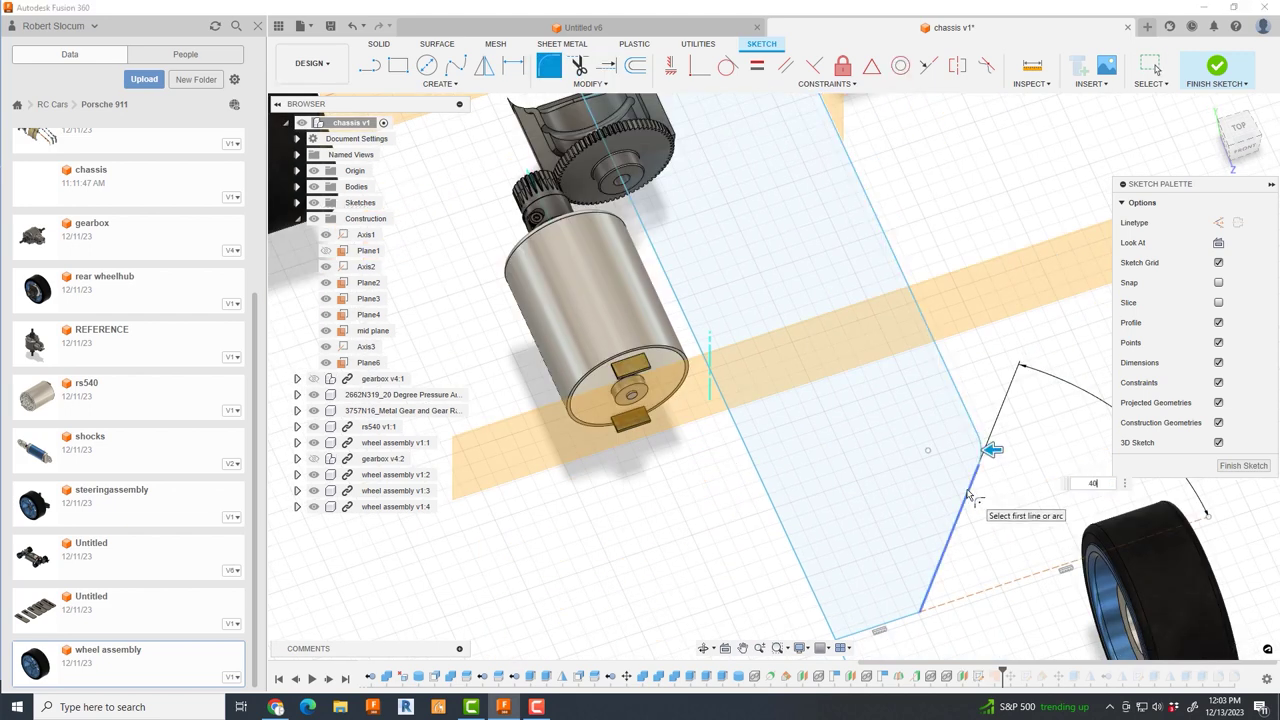
pyautogui.click(1243, 465)
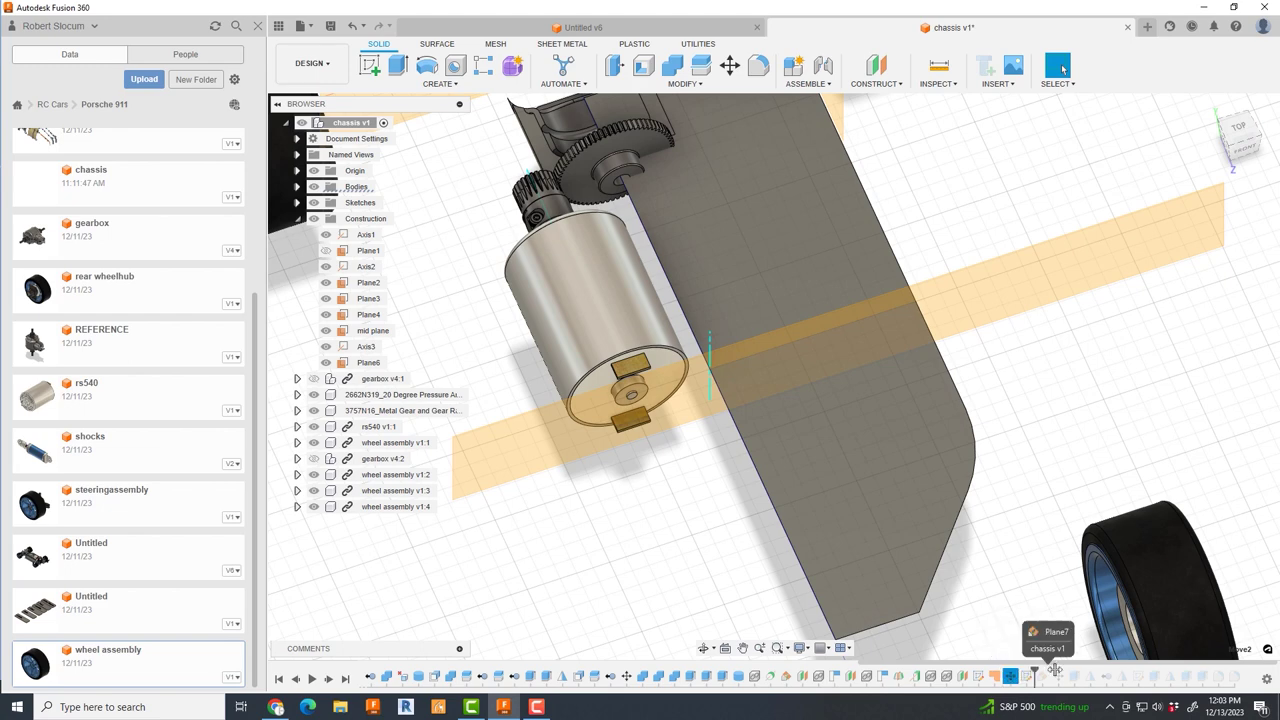
# - In the wall sketch, offset the chassis outline -2 mm inward
pyautogui.moveTo(1055, 670)
pyautogui.mouseDown()
pyautogui.moveTo(1240, 677)
pyautogui.moveTo(1143, 669)
pyautogui.mouseUp()
pyautogui.click(1172, 548)
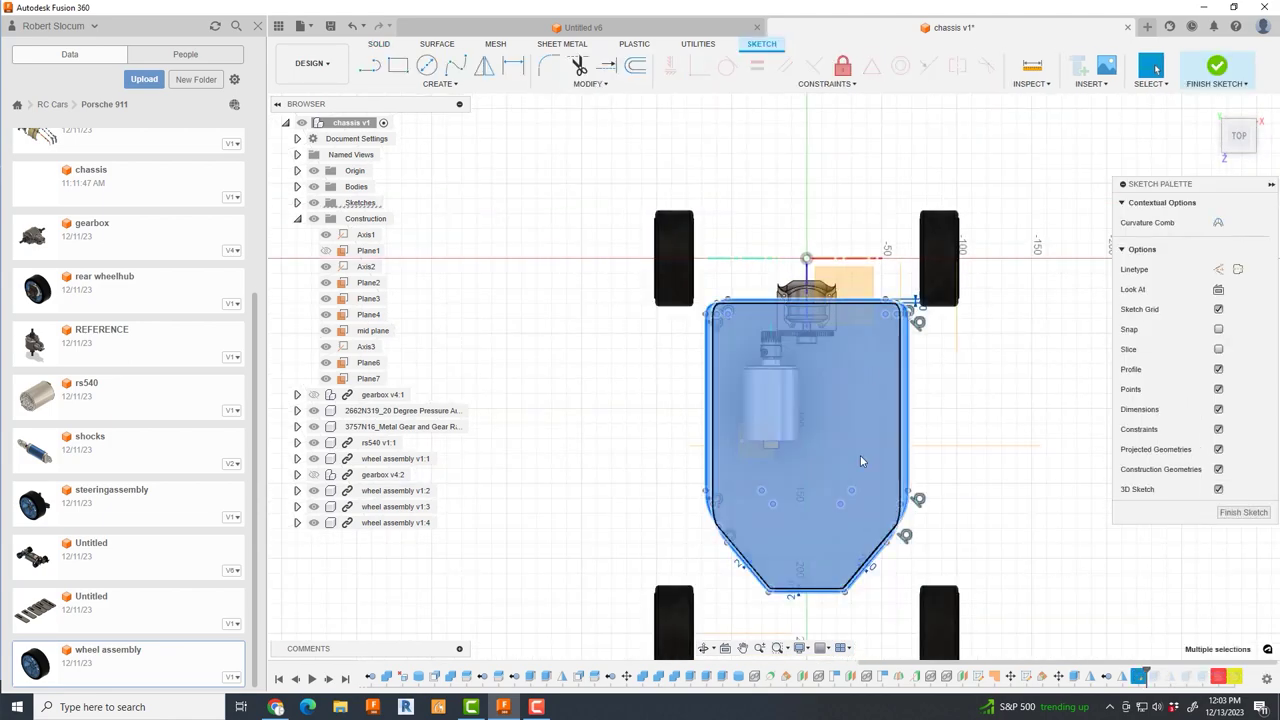
pyautogui.press('o')
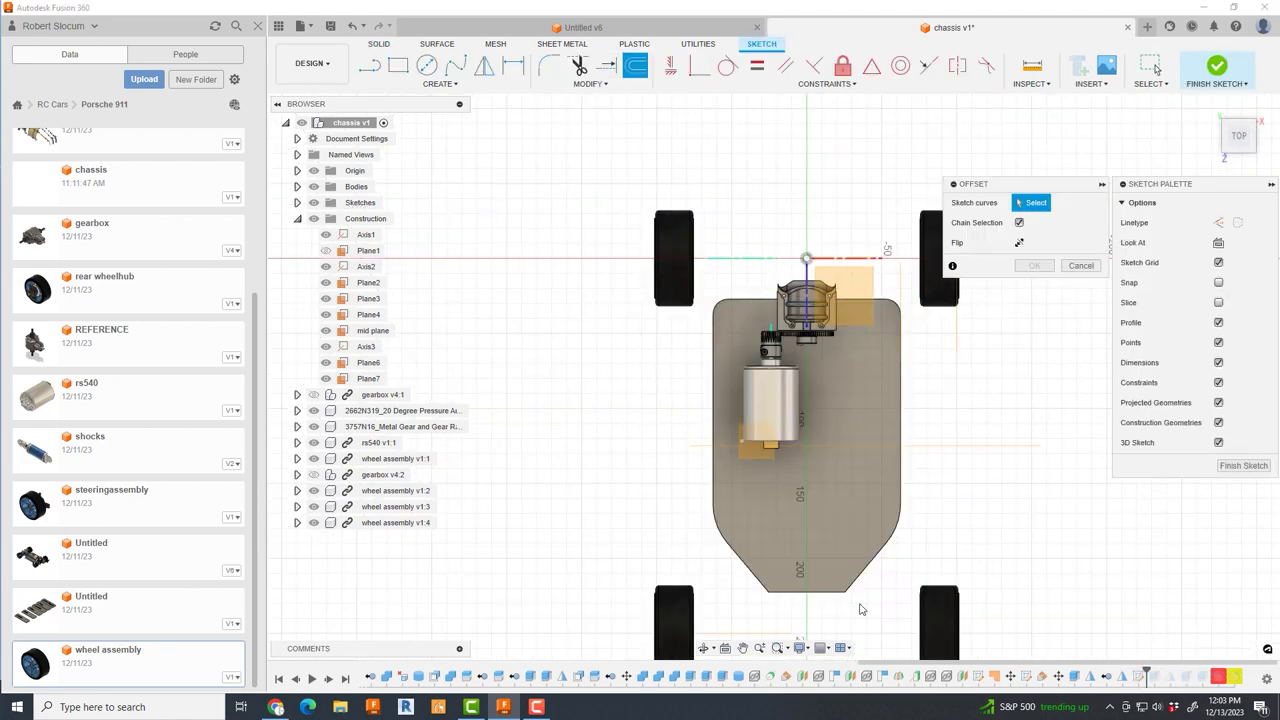
pyautogui.scroll(3, 860, 609)
pyautogui.press('o')
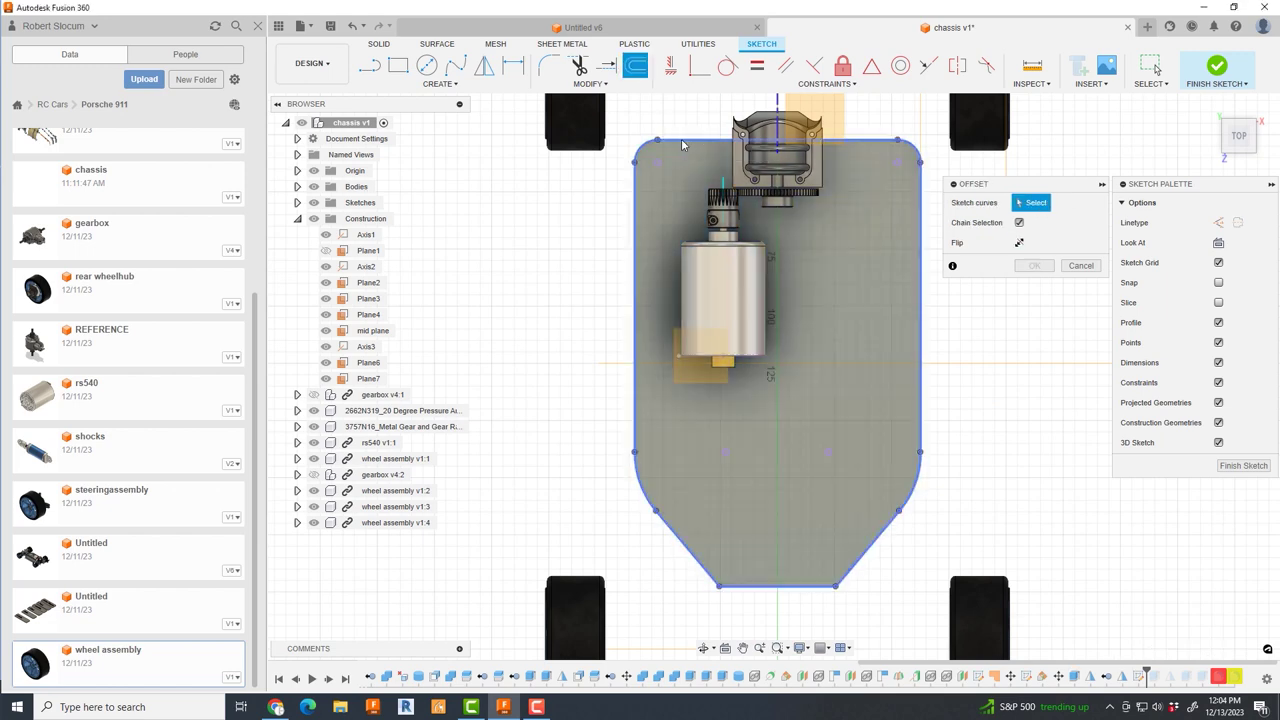
pyautogui.click(680, 141)
pyautogui.write('-2.5')
pyautogui.press('Return')
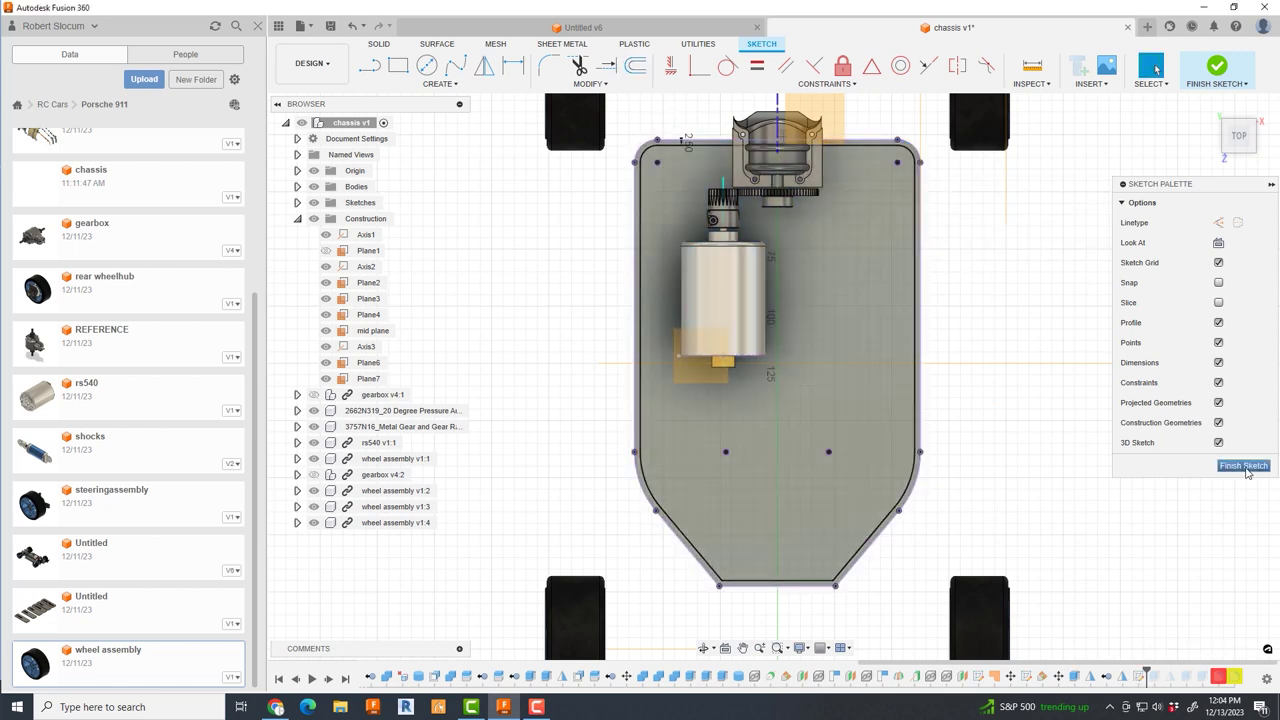
# - Reselect the wall ring profile in Extrude7 to rebuild the 24.50 mm walls
pyautogui.click(1245, 466)
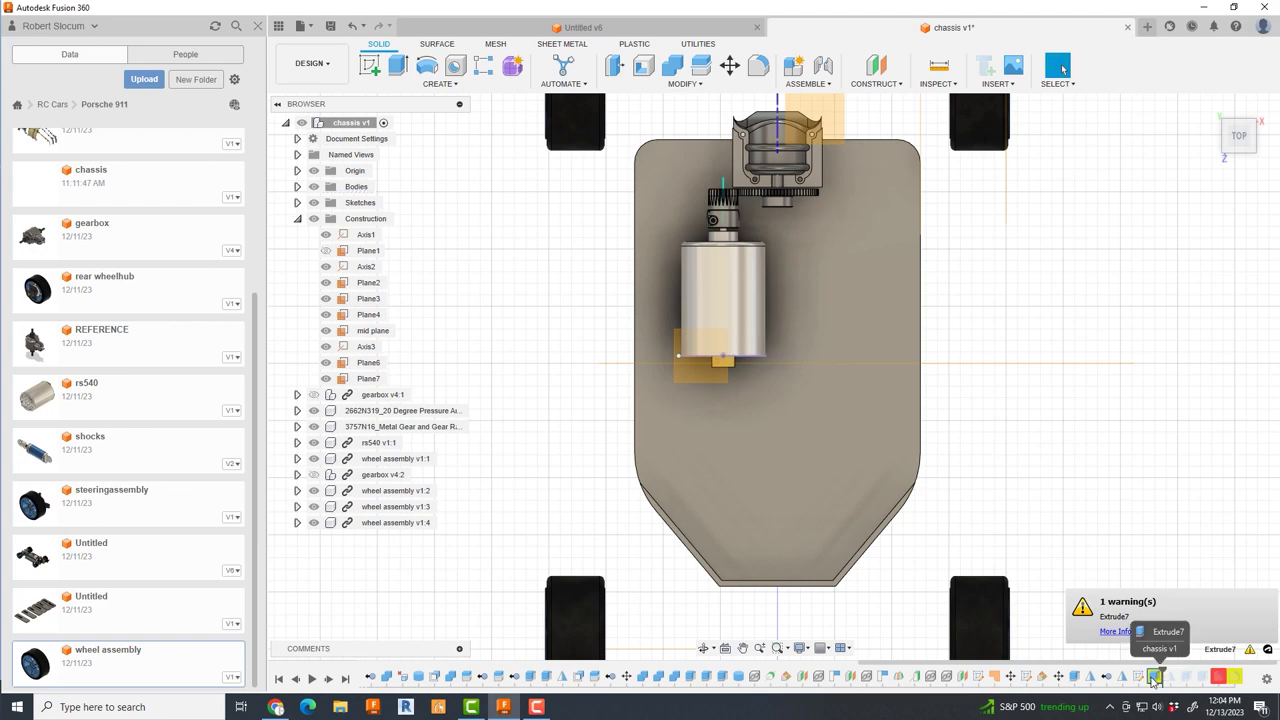
pyautogui.doubleClick(1155, 678)
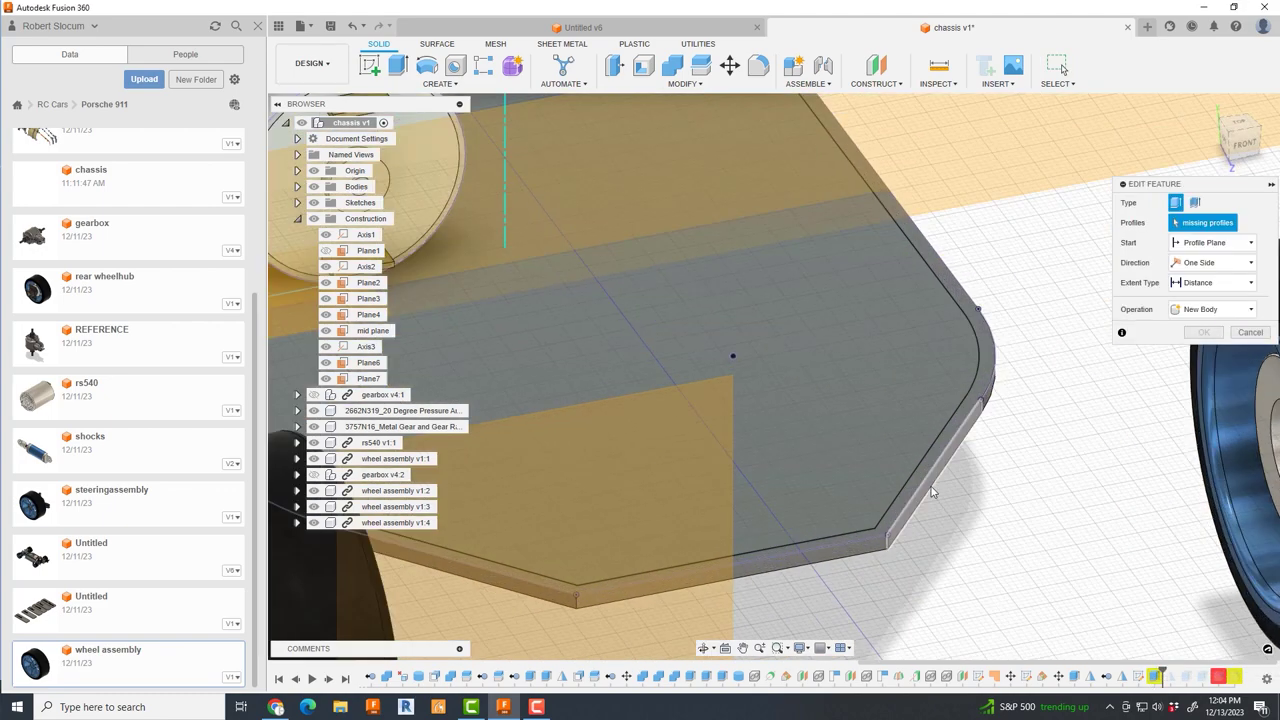
pyautogui.click(1020, 330)
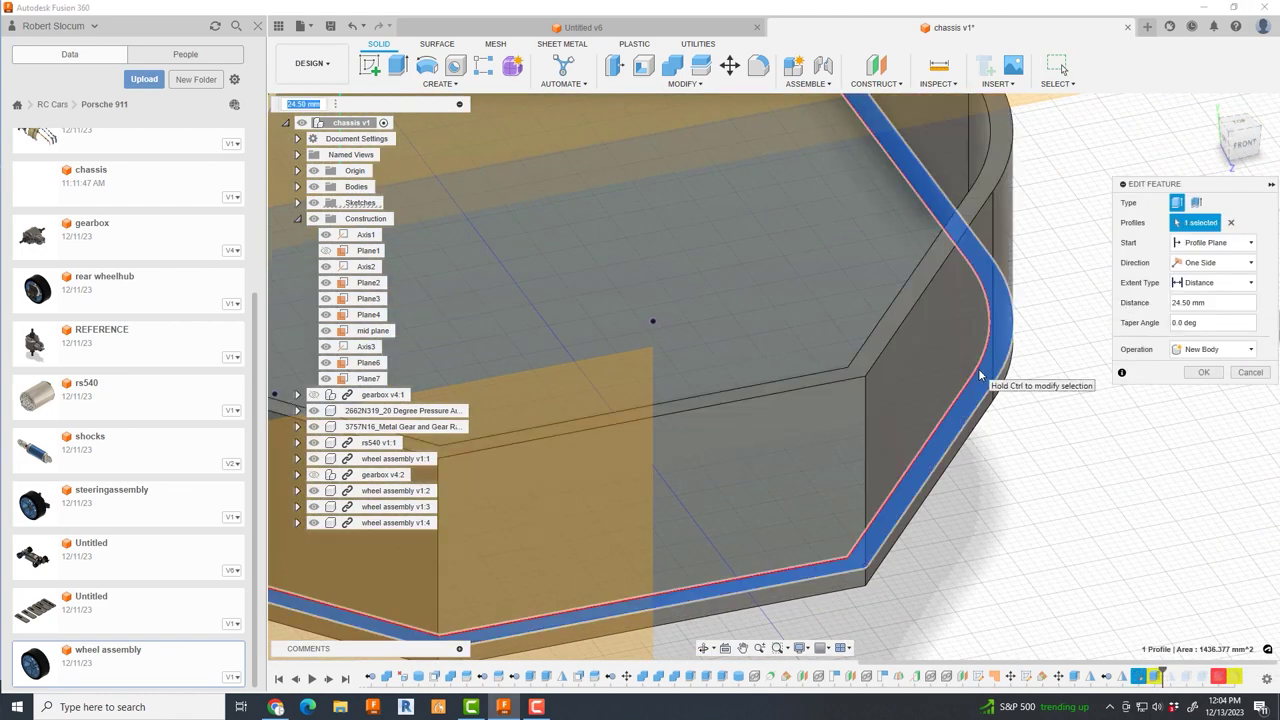
pyautogui.click(1202, 374)
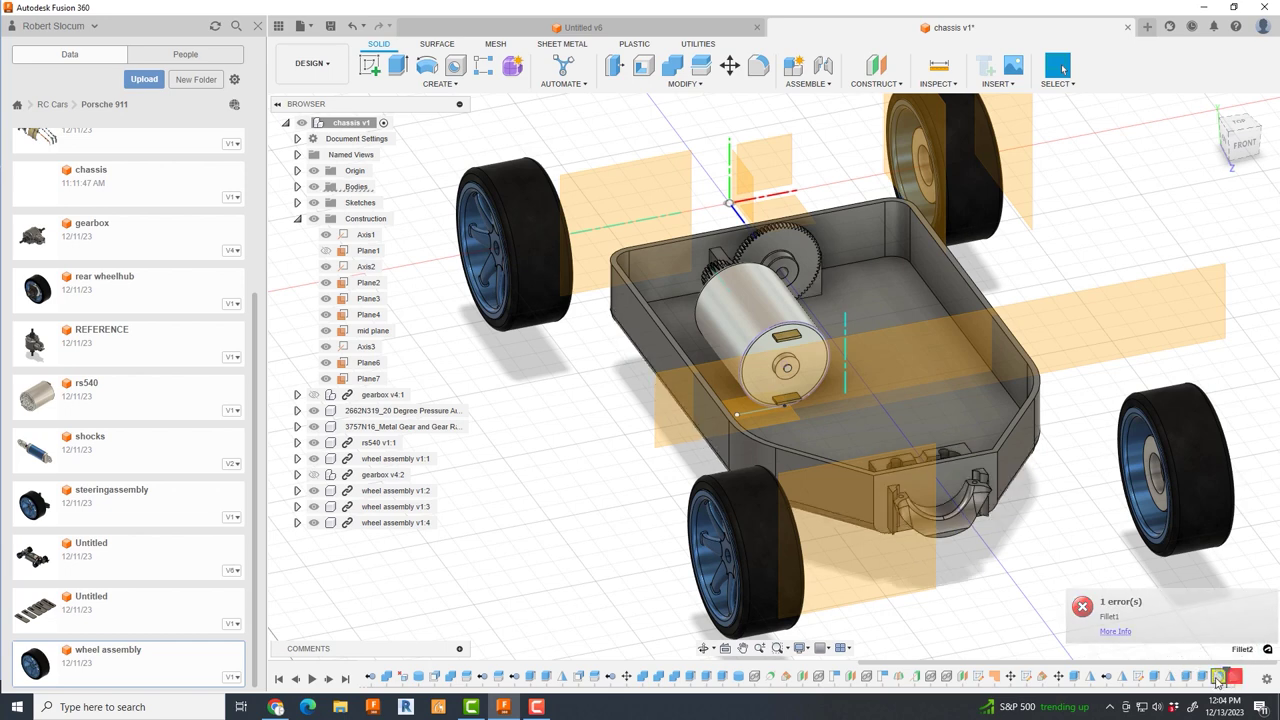
# - Re-edit the failing Fillet1 and check the chassis underside
pyautogui.doubleClick(1222, 677)
pyautogui.press('Escape')
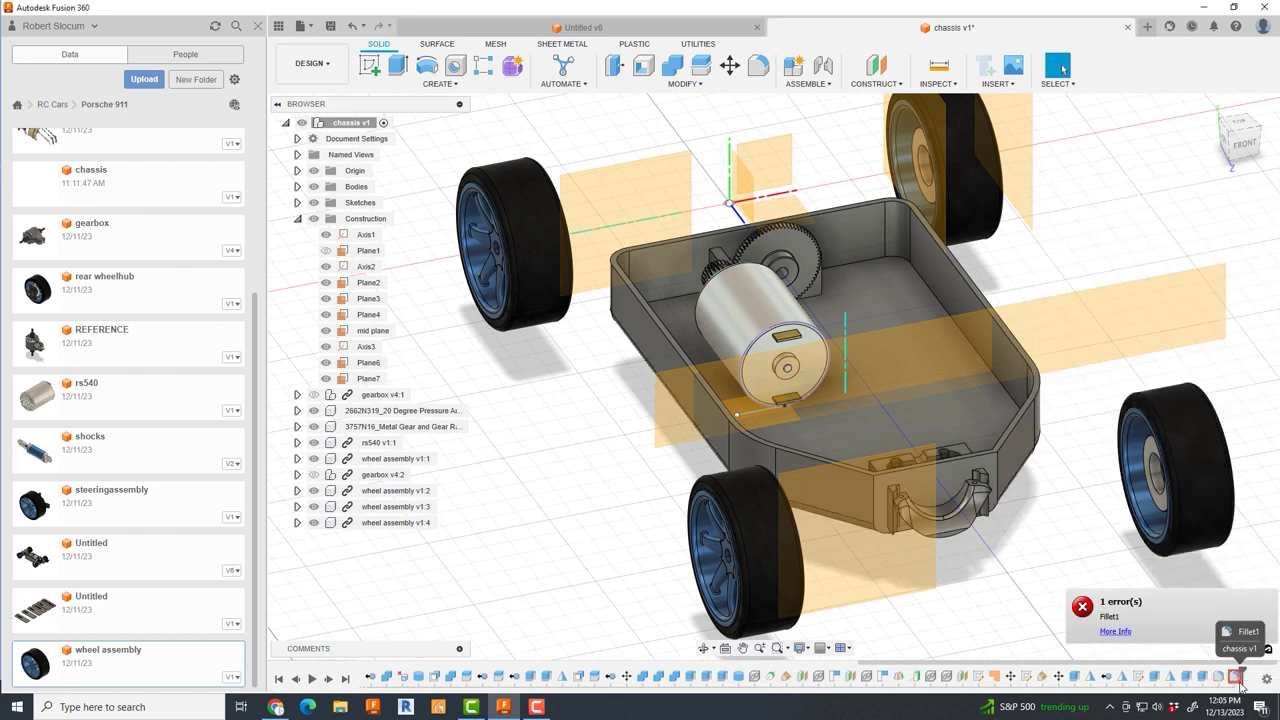
pyautogui.rightClick(1237, 680)
pyautogui.click(1175, 555)
pyautogui.keyDown('shift'); pyautogui.moveTo(992, 540); pyautogui.dragTo(1020, 397, button='middle'); pyautogui.keyUp('shift')
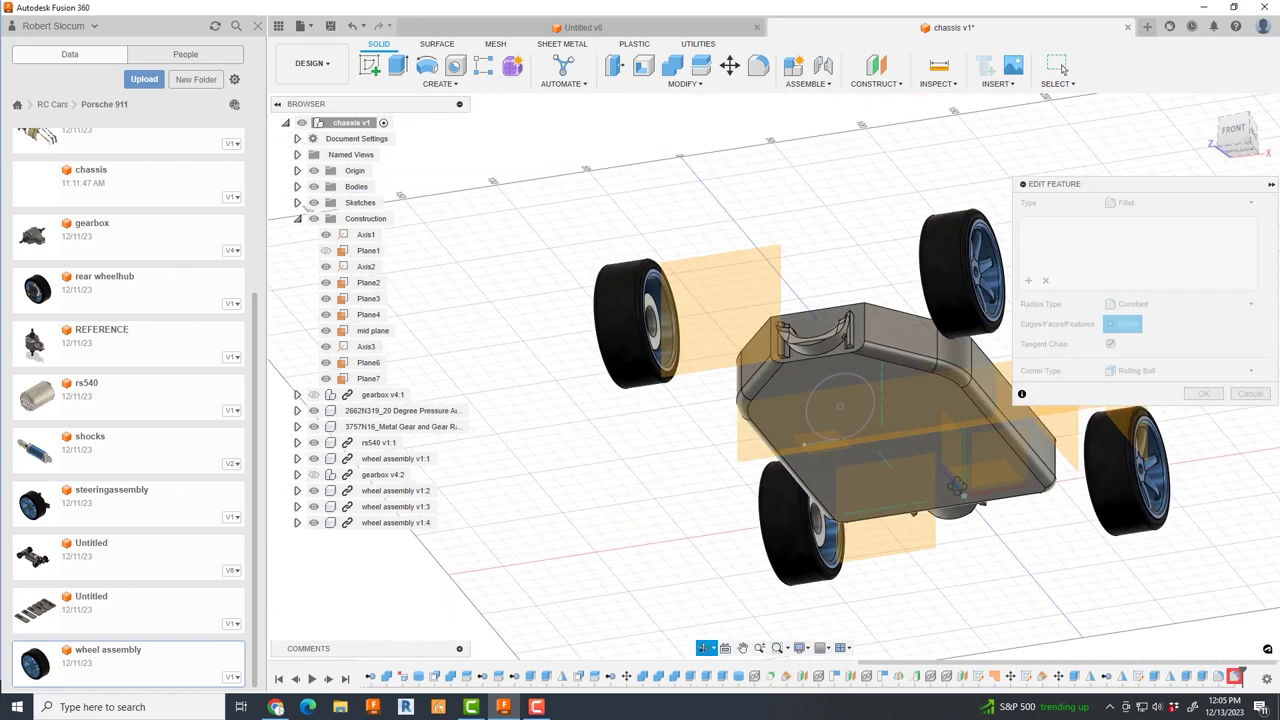
pyautogui.click(1249, 393)
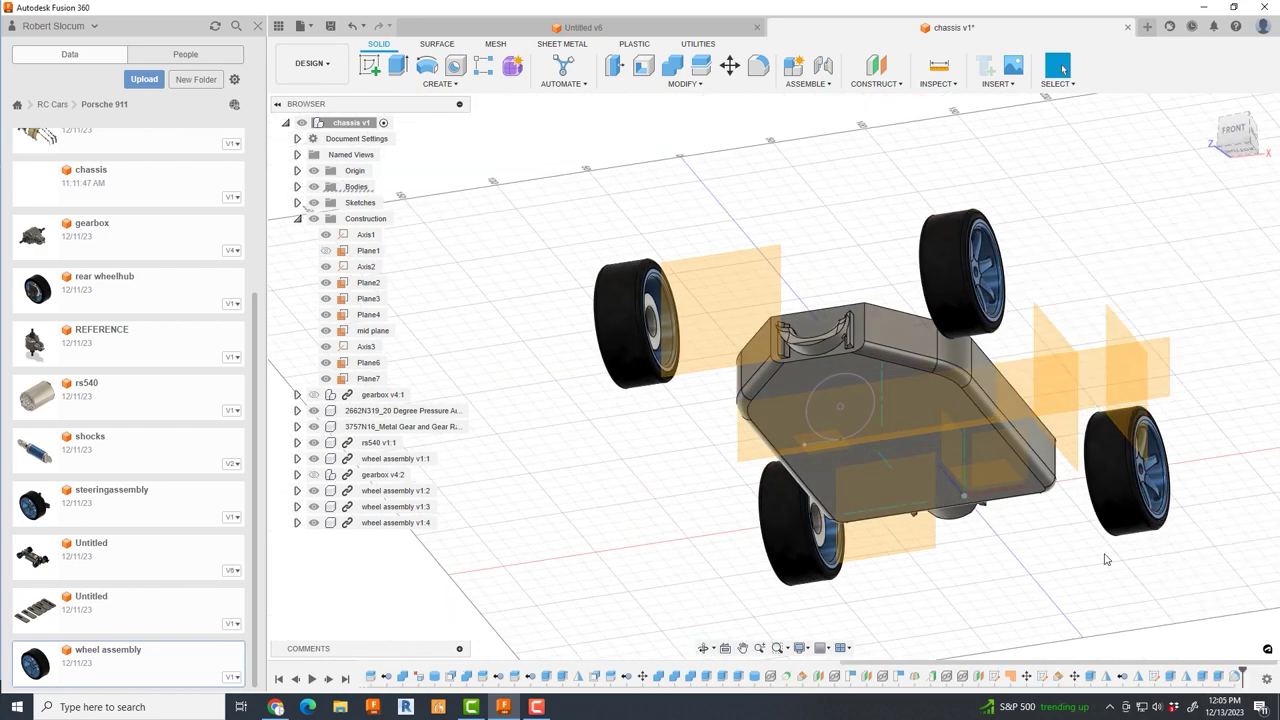
pyautogui.keyDown('shift'); pyautogui.moveTo(1105, 559); pyautogui.dragTo(900, 300, button='middle'); pyautogui.keyUp('shift')
# - Start a new fillet inside the tub, then cancel it and view the whole car
pyautogui.press('f')
pyautogui.scroll(3, 800, 300)
pyautogui.scroll(2, 800, 300)
pyautogui.keyDown('shift'); pyautogui.moveTo(800, 250); pyautogui.dragTo(817, 167, button='middle'); pyautogui.keyUp('shift')
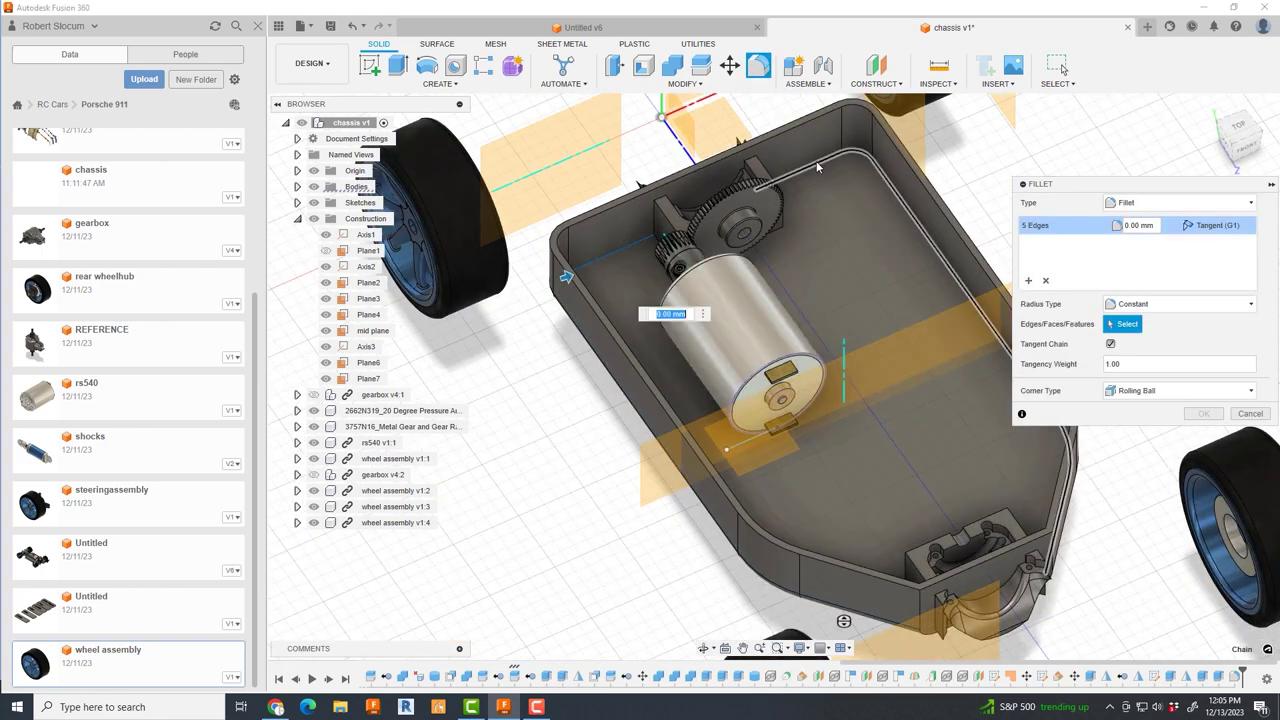
pyautogui.press('Escape')
pyautogui.keyDown('shift'); pyautogui.moveTo(687, 192); pyautogui.dragTo(604, 272, button='middle'); pyautogui.keyUp('shift')
pyautogui.scroll(-3, 604, 272)
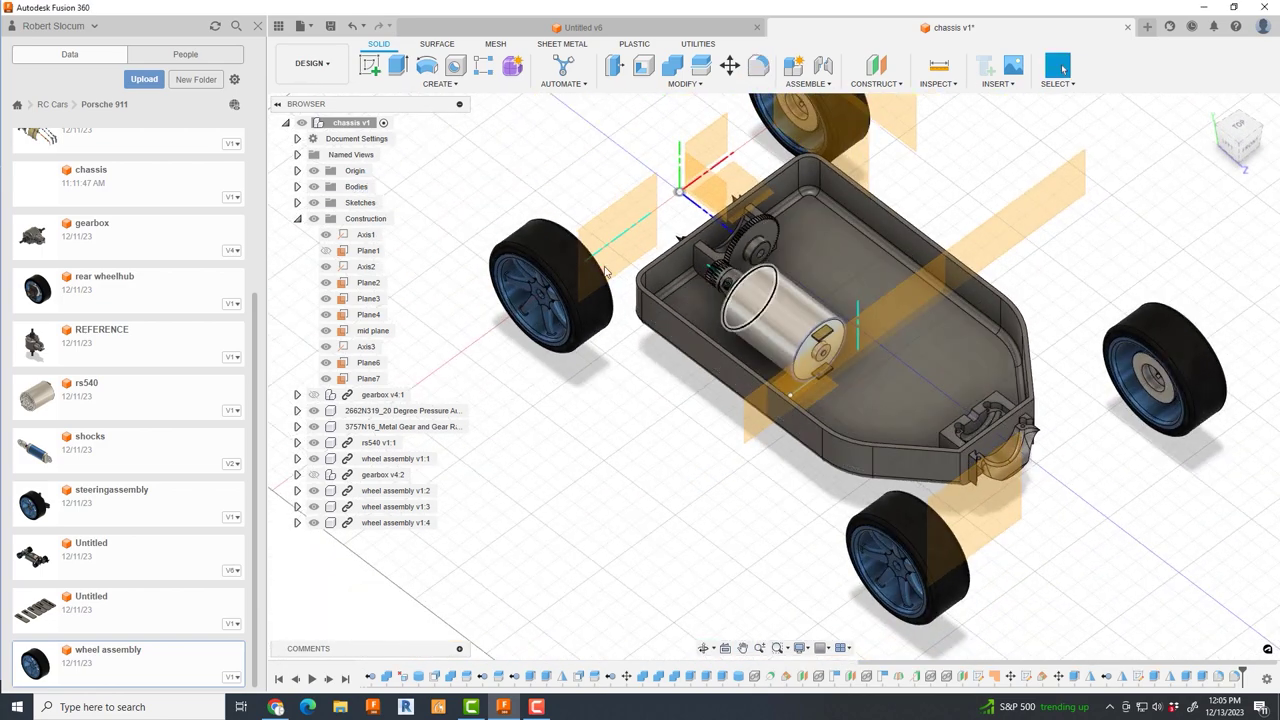
# - Show the gearbox and combine the gearbox bodies into the chassis target body
pyautogui.click(313, 395)
pyautogui.scroll(5, 691, 191)
pyautogui.click(672, 65)
pyautogui.click(900, 400)
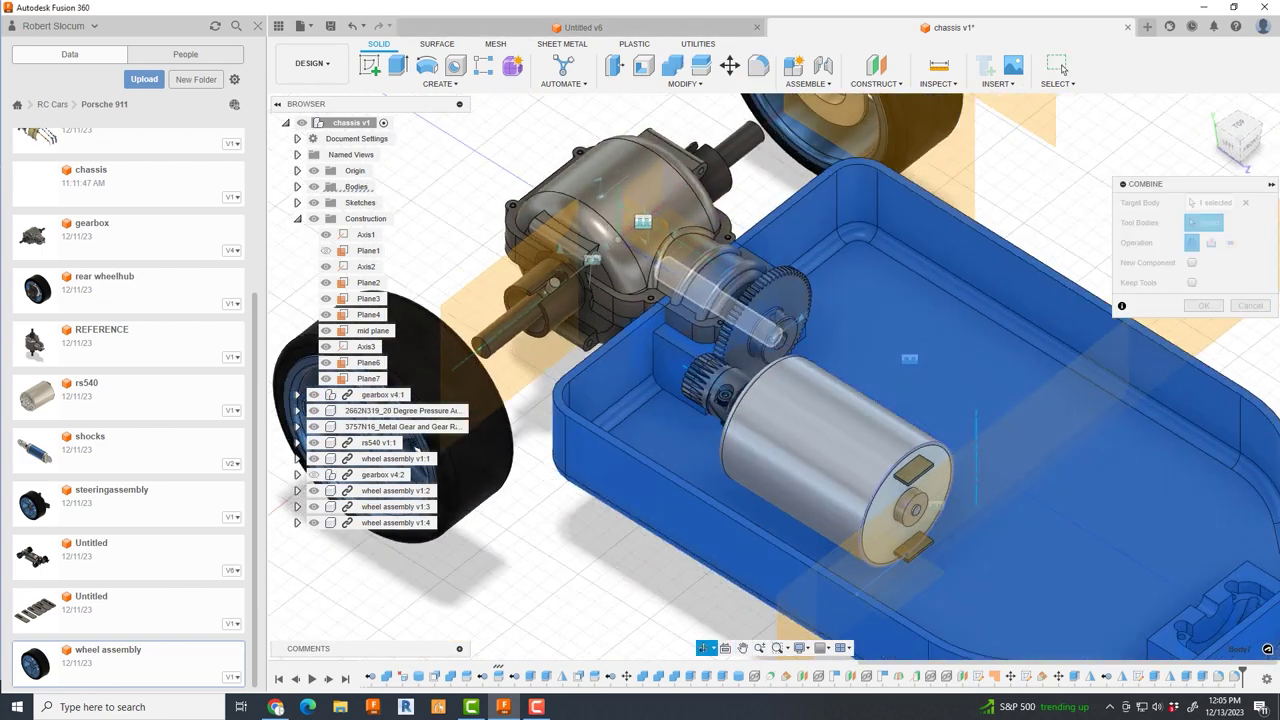
pyautogui.click(1230, 145)
pyautogui.click(590, 310)
pyautogui.click(1200, 306)
pyautogui.click(1222, 118)
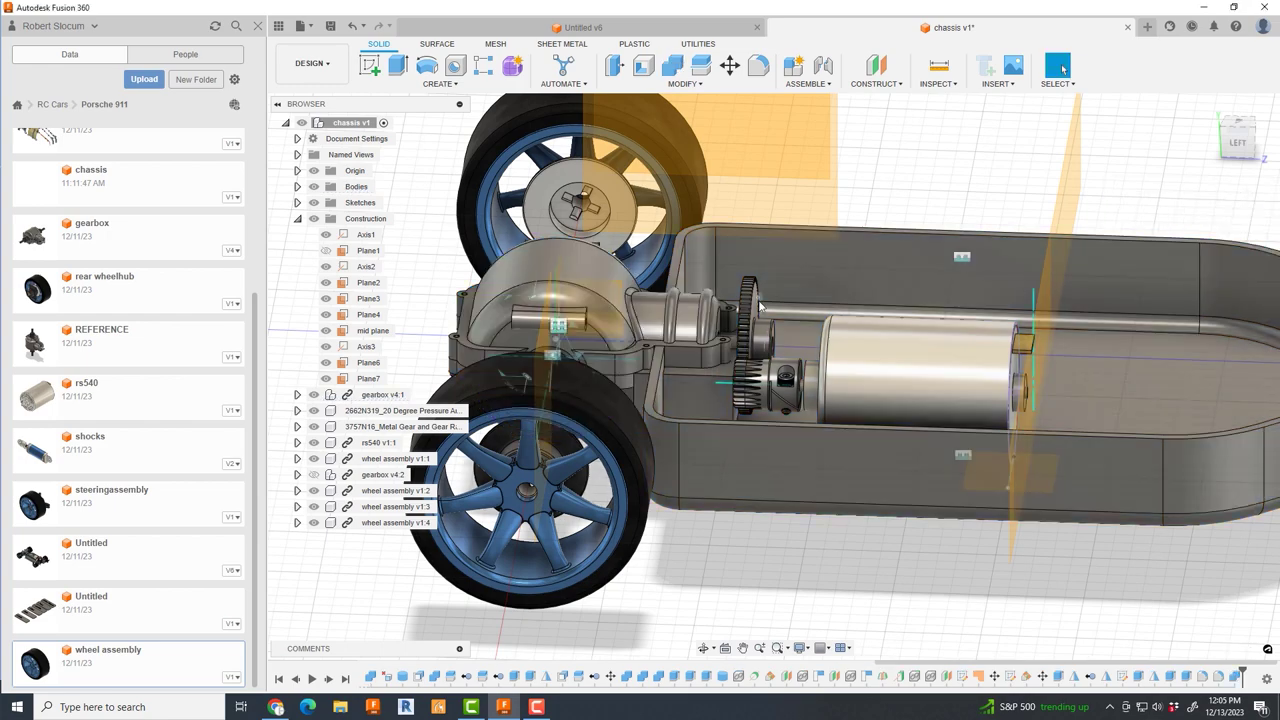
# - Combine the gearbox mount into the chassis and inspect the corner near the gearbox
pyautogui.click(683, 63)
pyautogui.click(700, 300)
pyautogui.click(1170, 230)
pyautogui.click(1196, 304)
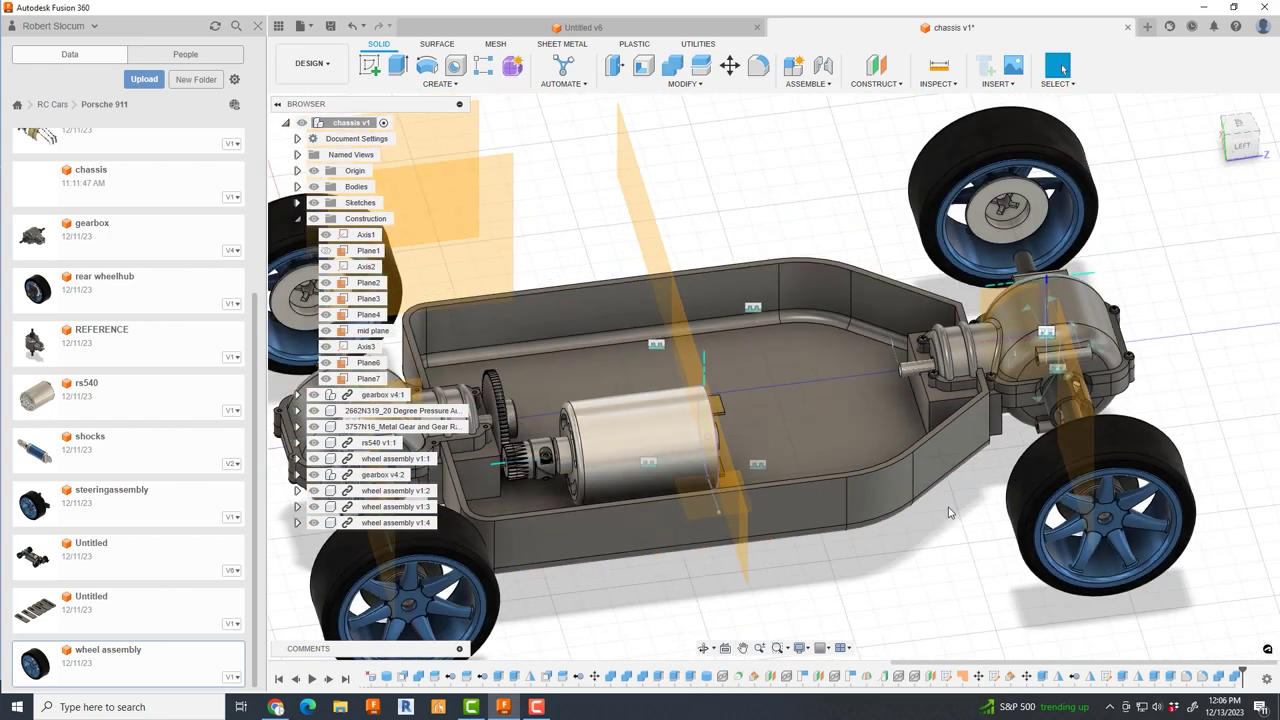
pyautogui.keyDown('shift'); pyautogui.moveTo(950, 513); pyautogui.dragTo(900, 400, button='middle'); pyautogui.keyUp('shift')
pyautogui.scroll(10, 860, 297)
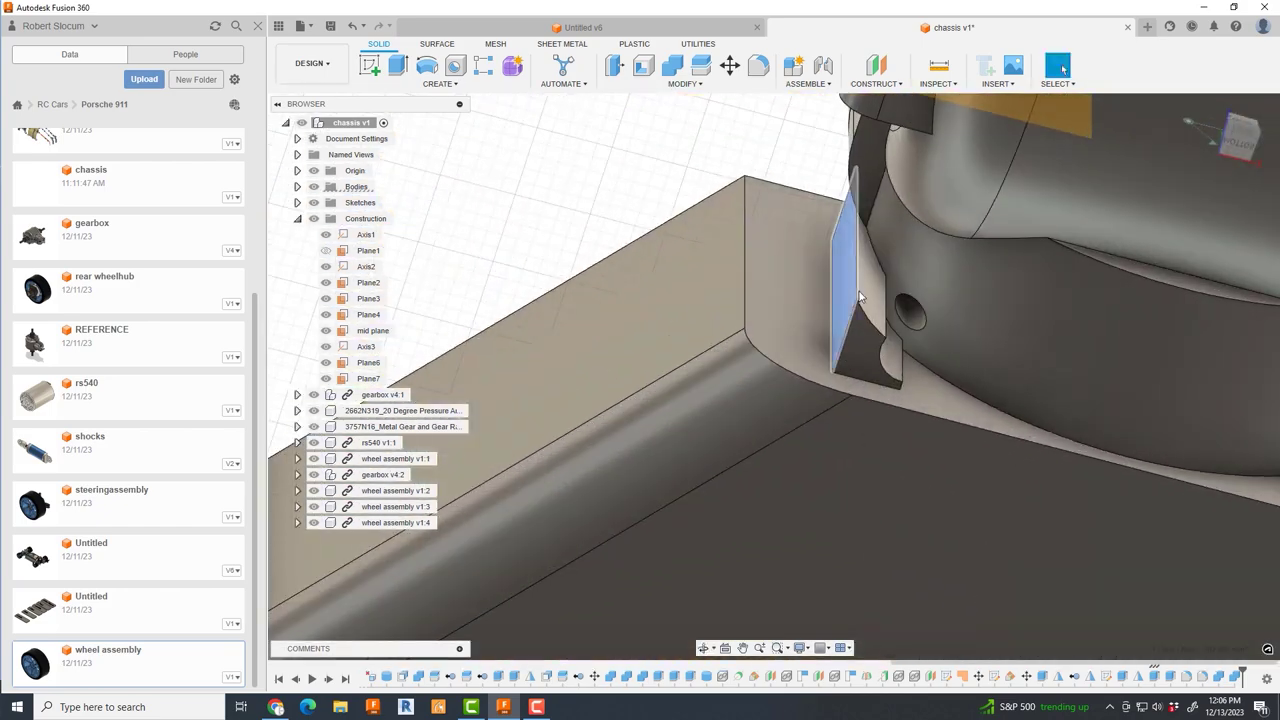
pyautogui.scroll(-10, 883, 354)
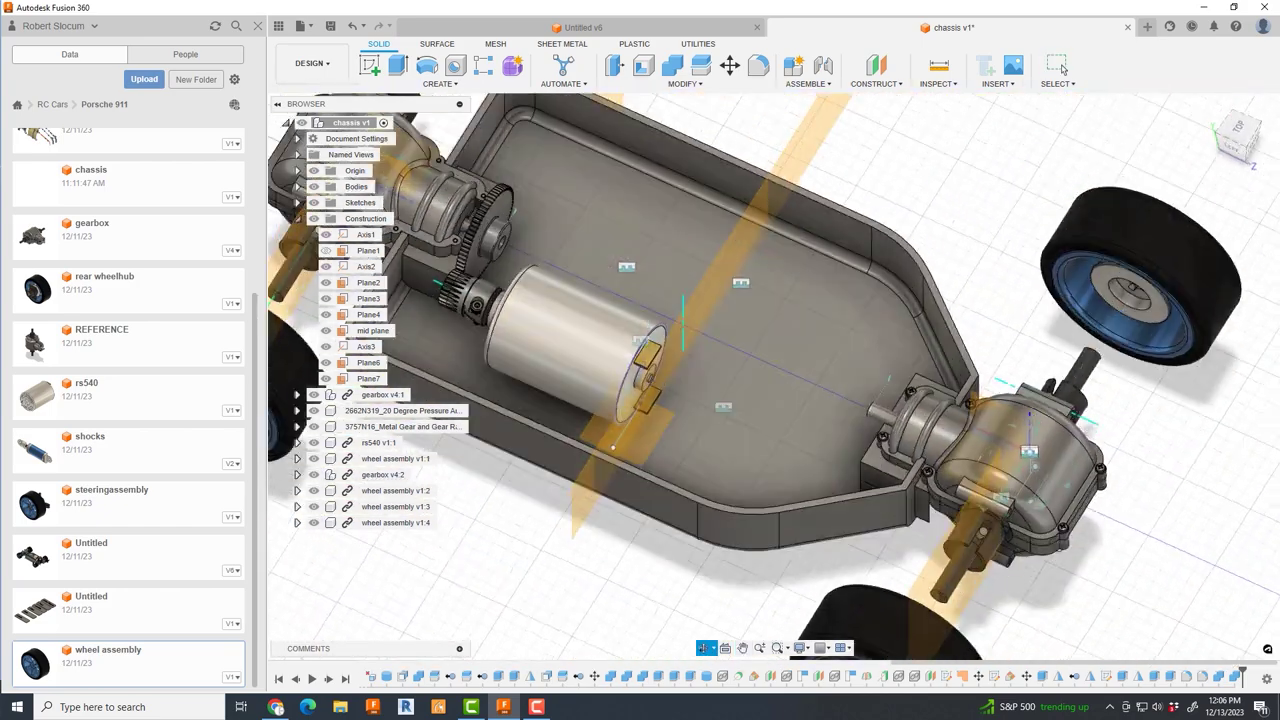
pyautogui.moveTo(600, 300)
pyautogui.keyDown('shift'); pyautogui.mouseDown(button='middle')
pyautogui.moveTo(313, 430)
pyautogui.moveTo(600, 400)
pyautogui.mouseUp(button='middle'); pyautogui.keyUp('shift')
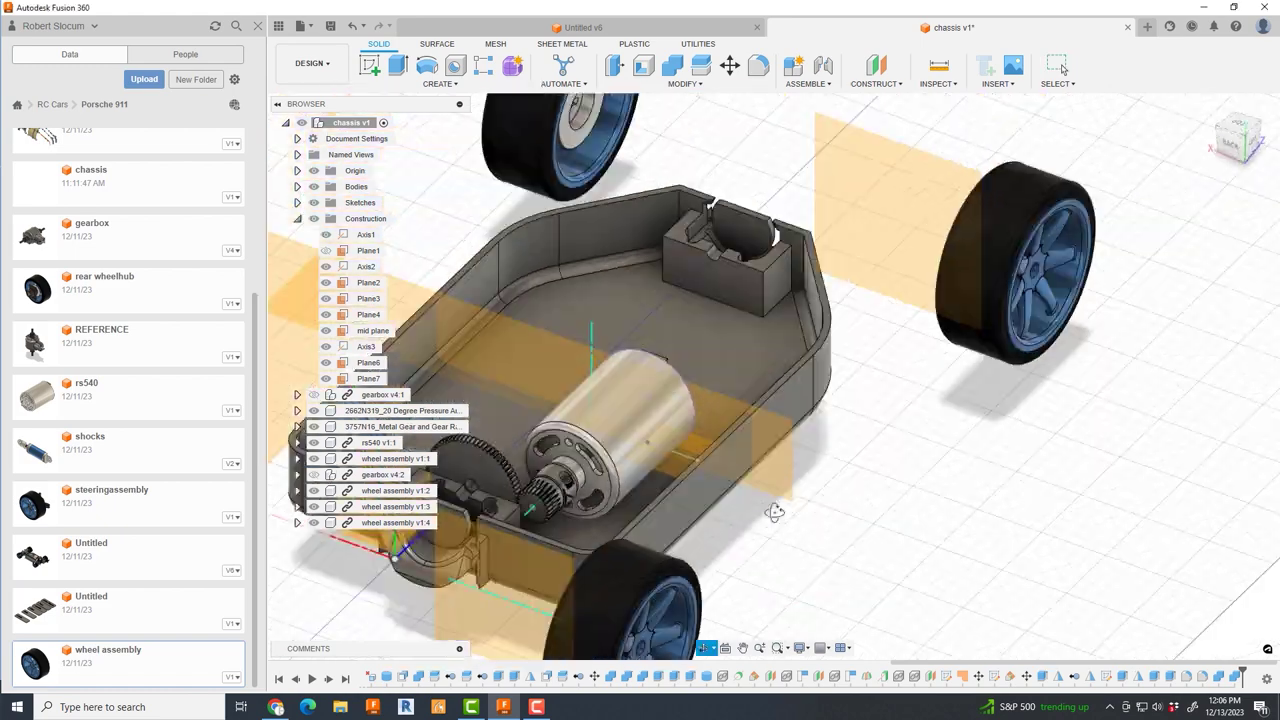
pyautogui.scroll(5, 670, 497)
# - Delete Body18 and Body19 from the Bodies list in the browser
pyautogui.rightClick(670, 497)
pyautogui.click(656, 426)
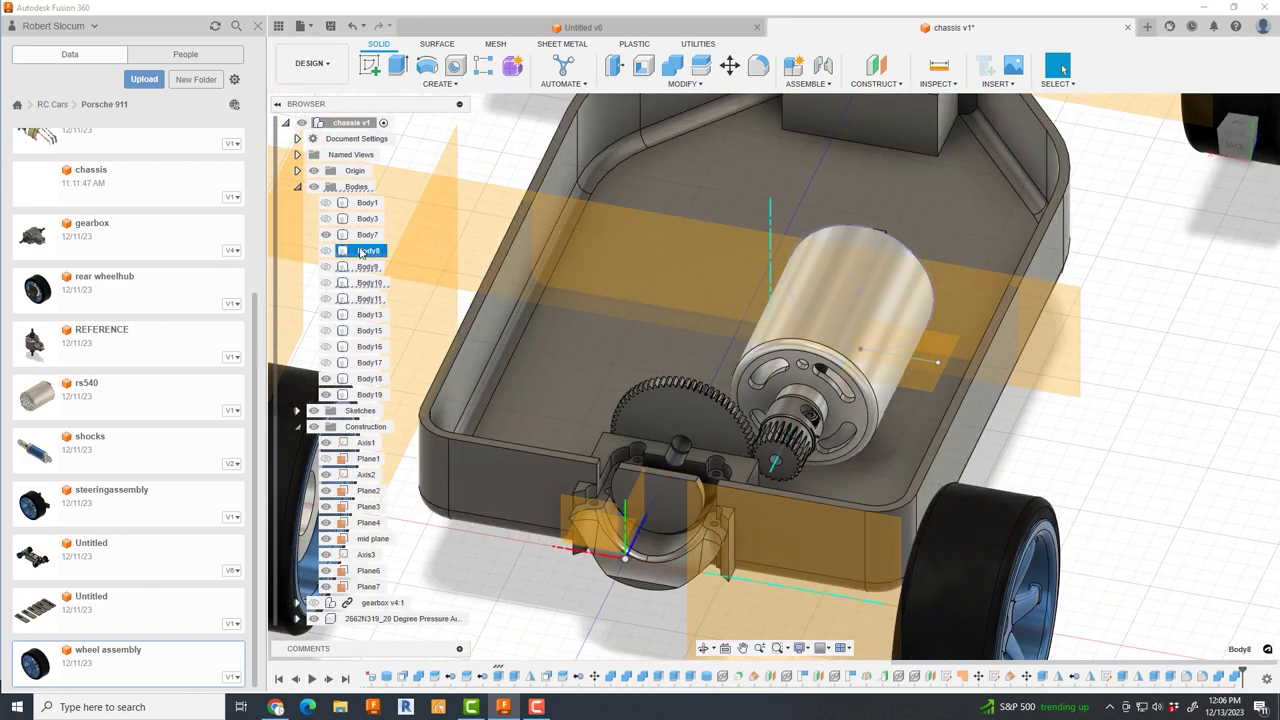
pyautogui.rightClick(370, 378)
pyautogui.click(400, 563)
pyautogui.scroll(-5, 718, 434)
pyautogui.scroll(5, 718, 434)
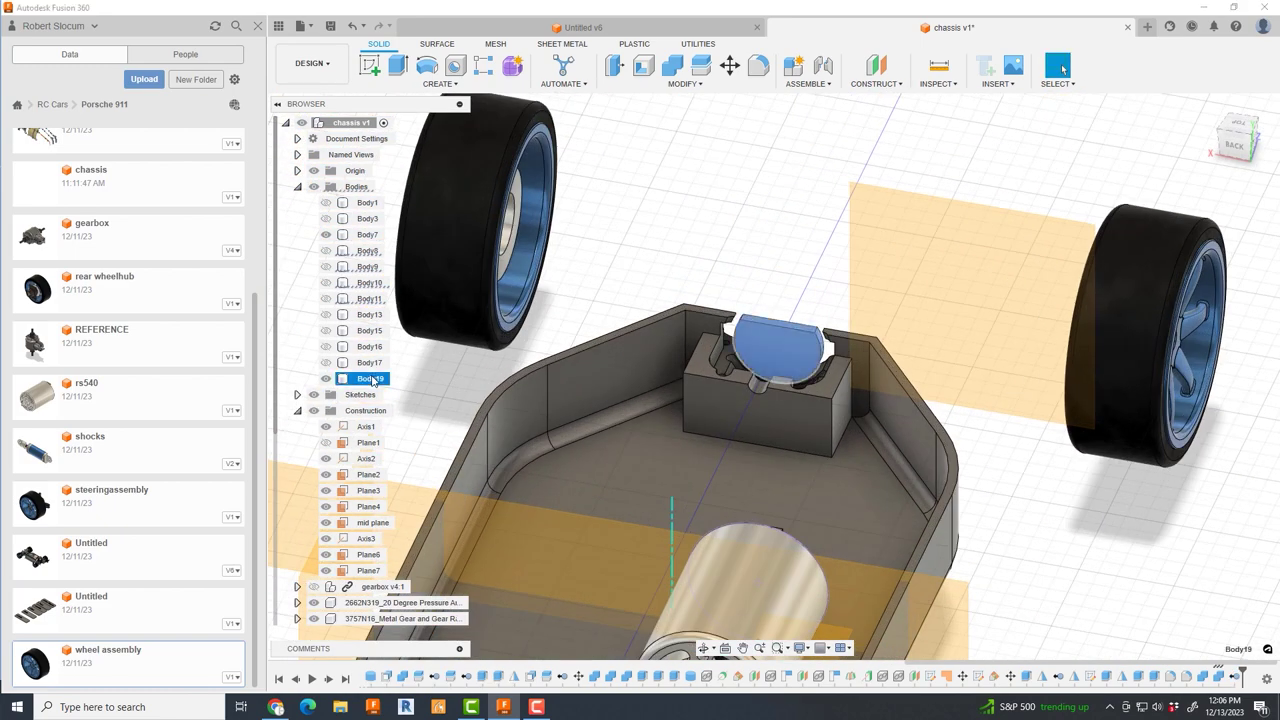
# - Start a box on the motor mount block face, then cancel it
pyautogui.keyDown('shift'); pyautogui.moveTo(1083, 481); pyautogui.dragTo(884, 443, button='middle'); pyautogui.keyUp('shift')
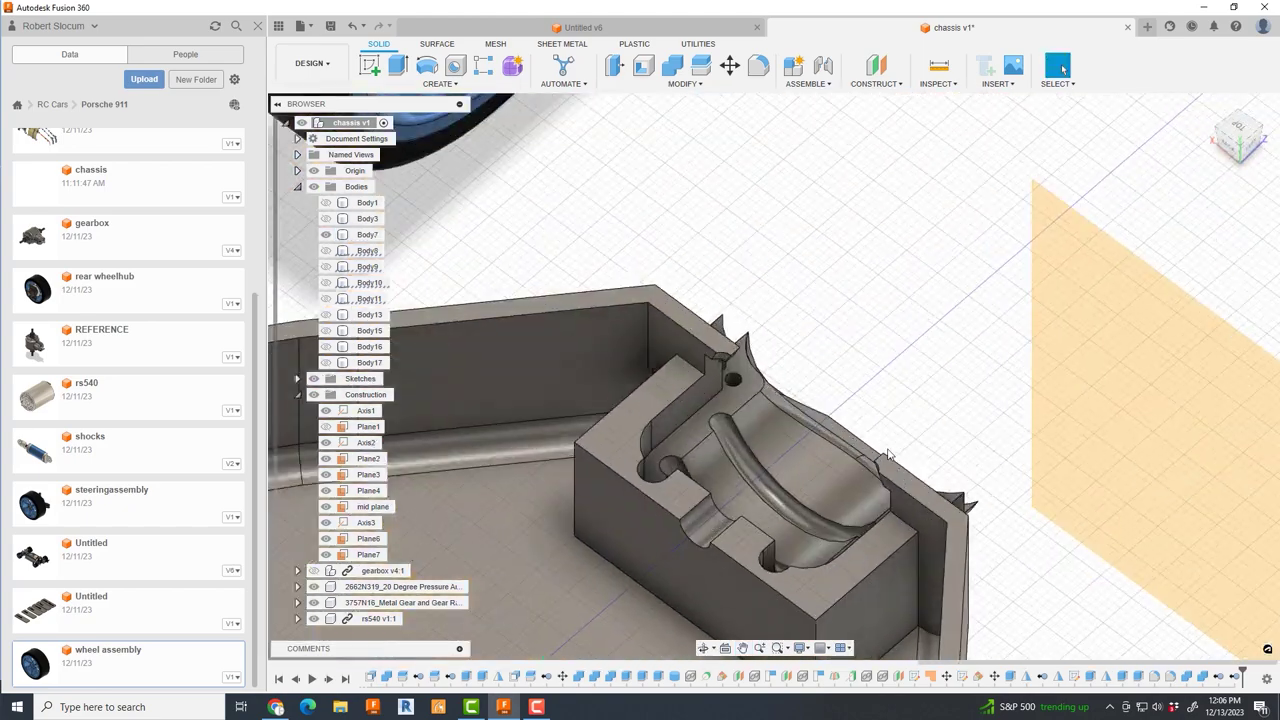
pyautogui.click(447, 84)
pyautogui.click(400, 355)
pyautogui.click(640, 443)
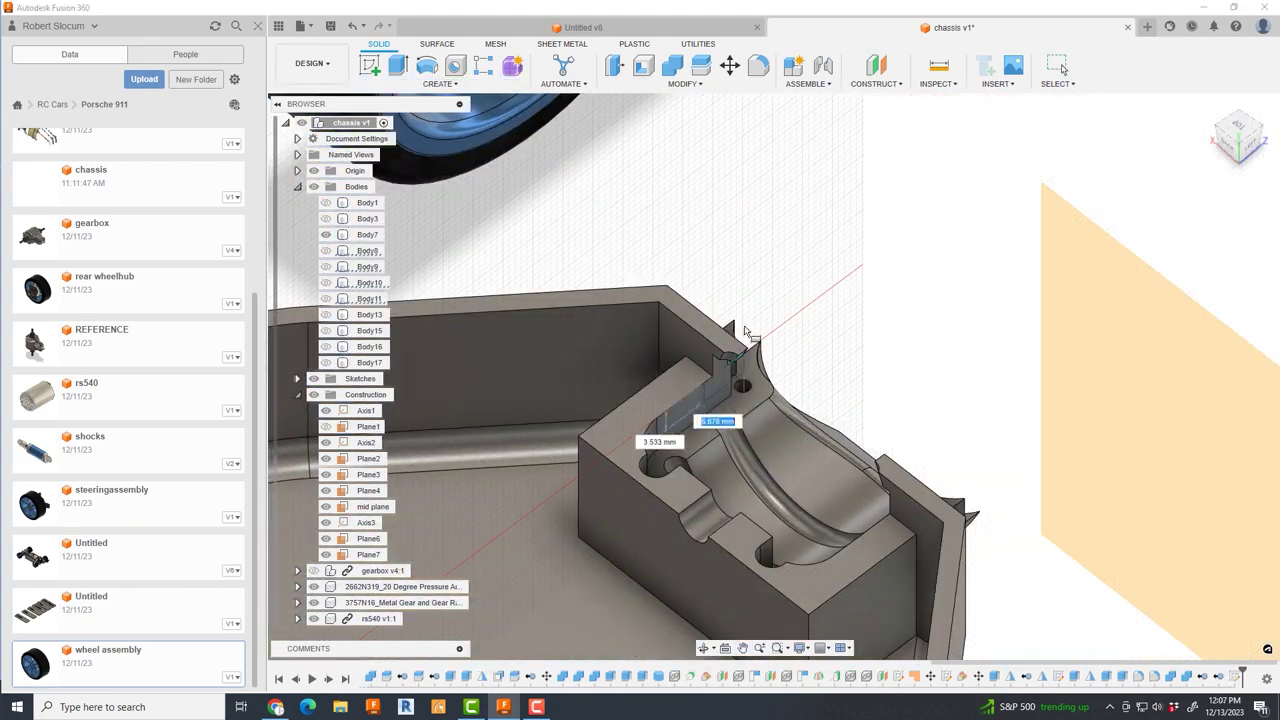
pyautogui.click(760, 440)
pyautogui.press('Escape')
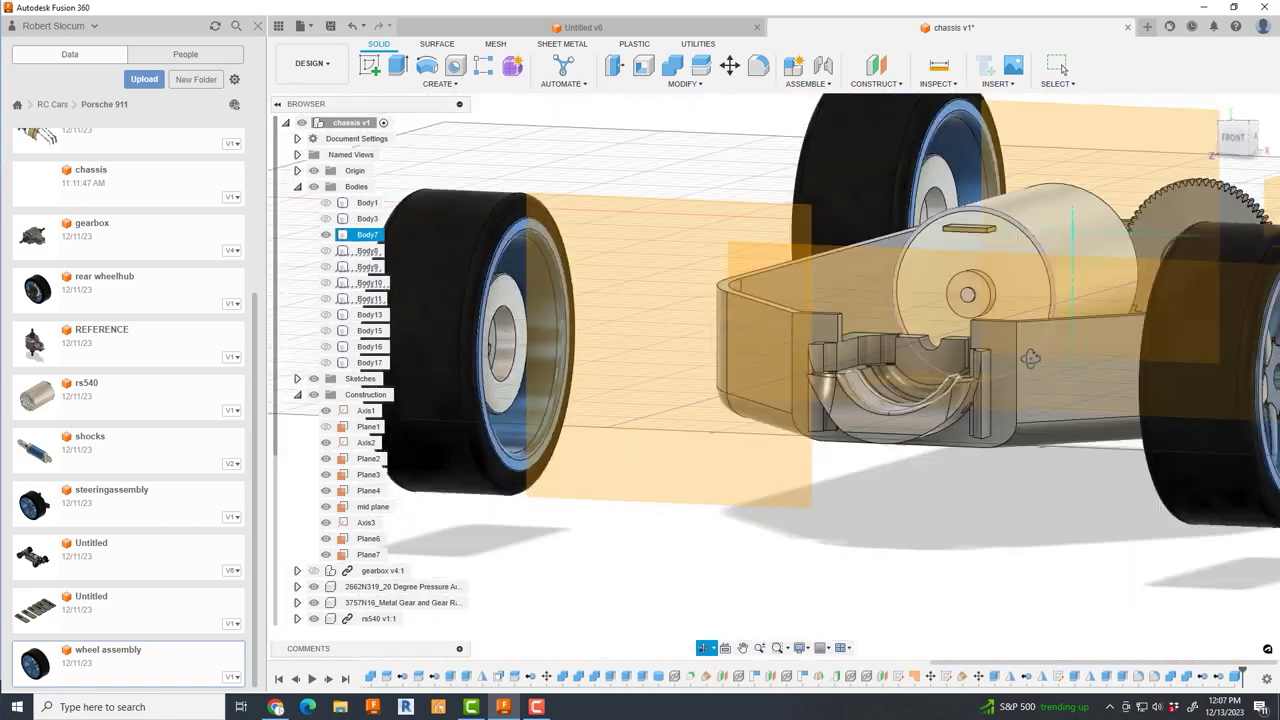
# - Try a shallow -1.591 mm cut into the mount face, then cancel it
pyautogui.scroll(5, 870, 424)
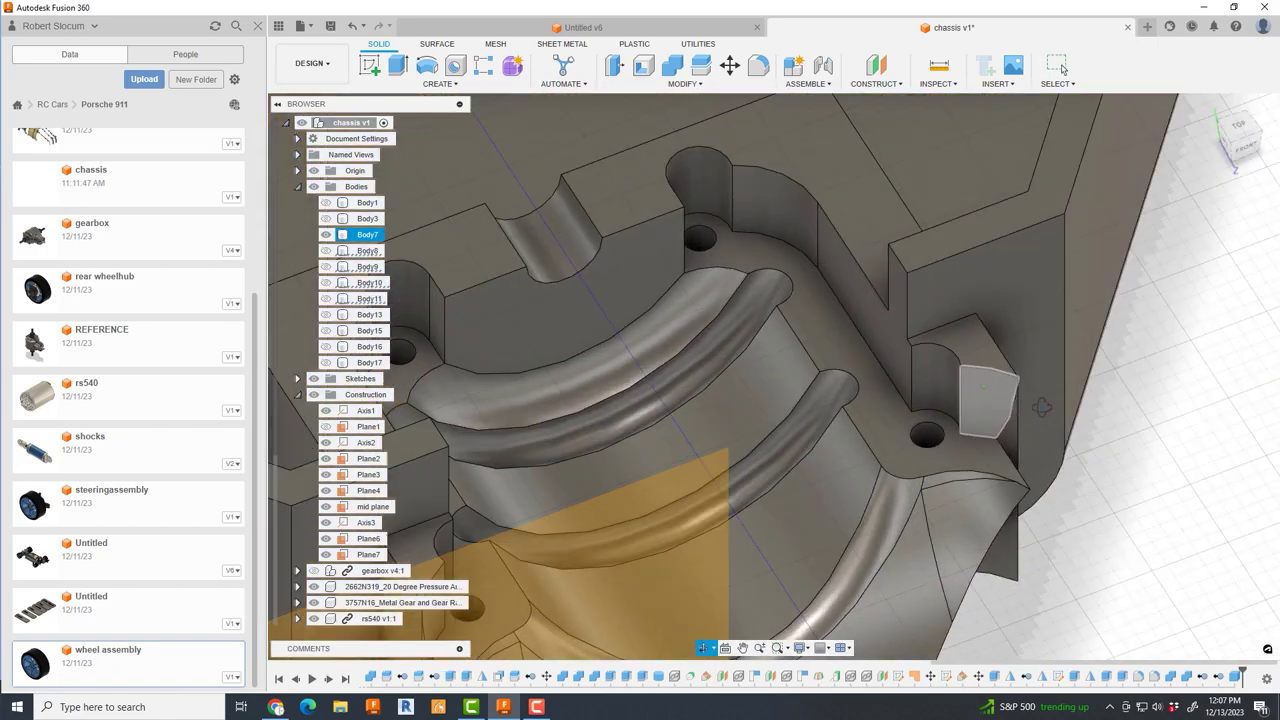
pyautogui.moveTo(978, 342); pyautogui.dragTo(971, 454)
pyautogui.keyDown('shift'); pyautogui.moveTo(971, 454); pyautogui.dragTo(852, 443, button='middle'); pyautogui.keyUp('shift')
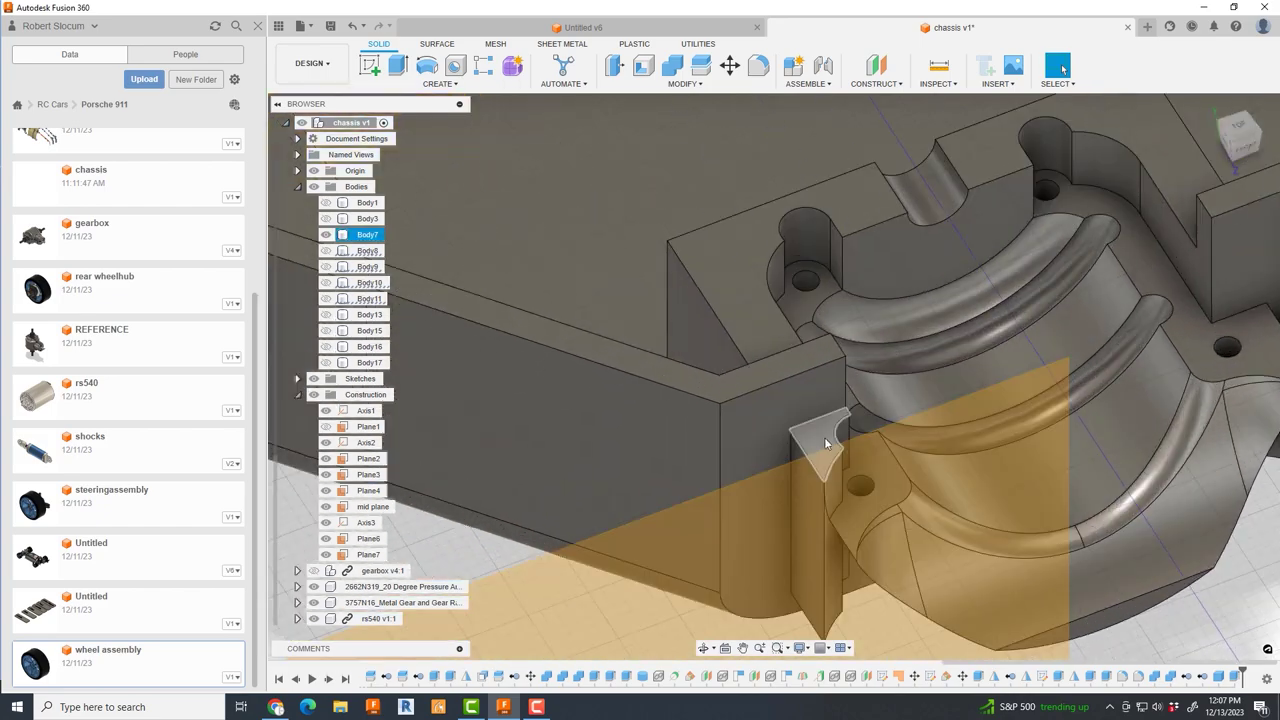
pyautogui.scroll(-5, 852, 443)
pyautogui.press('Return')
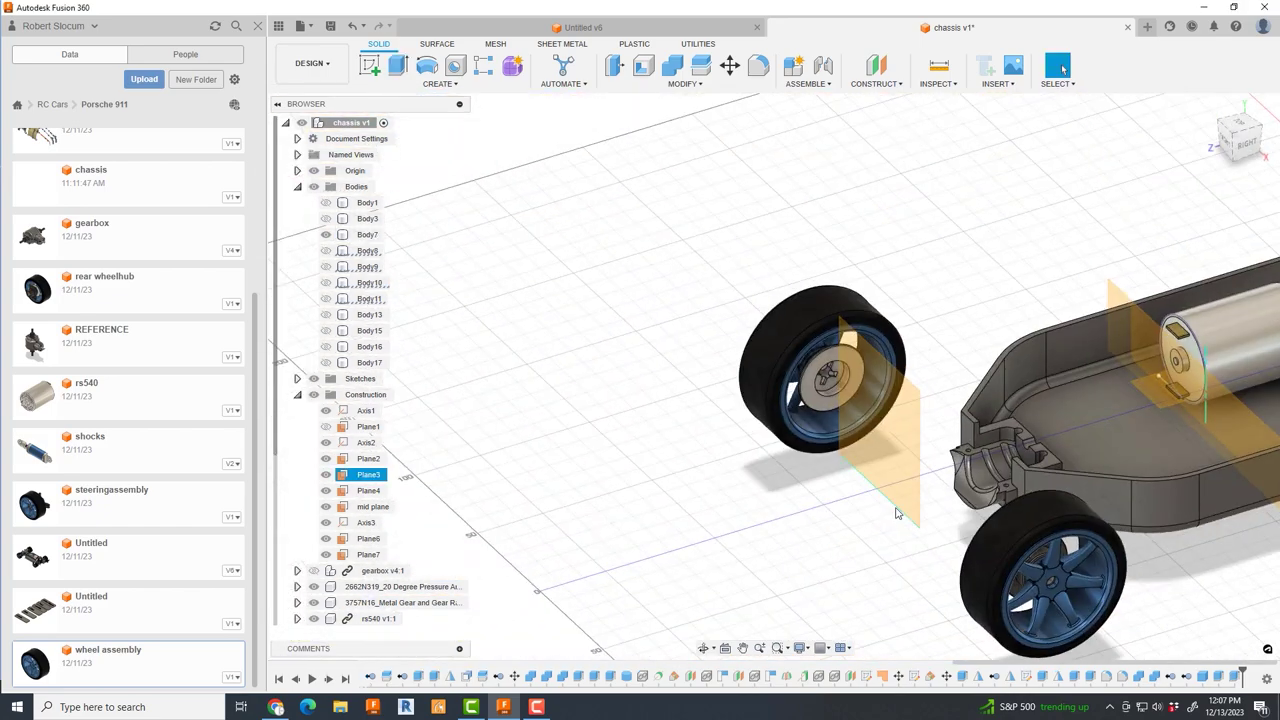
# - Select the cradle wall faces and orbit to an oblique view of the cradle
pyautogui.scroll(10, 931, 477)
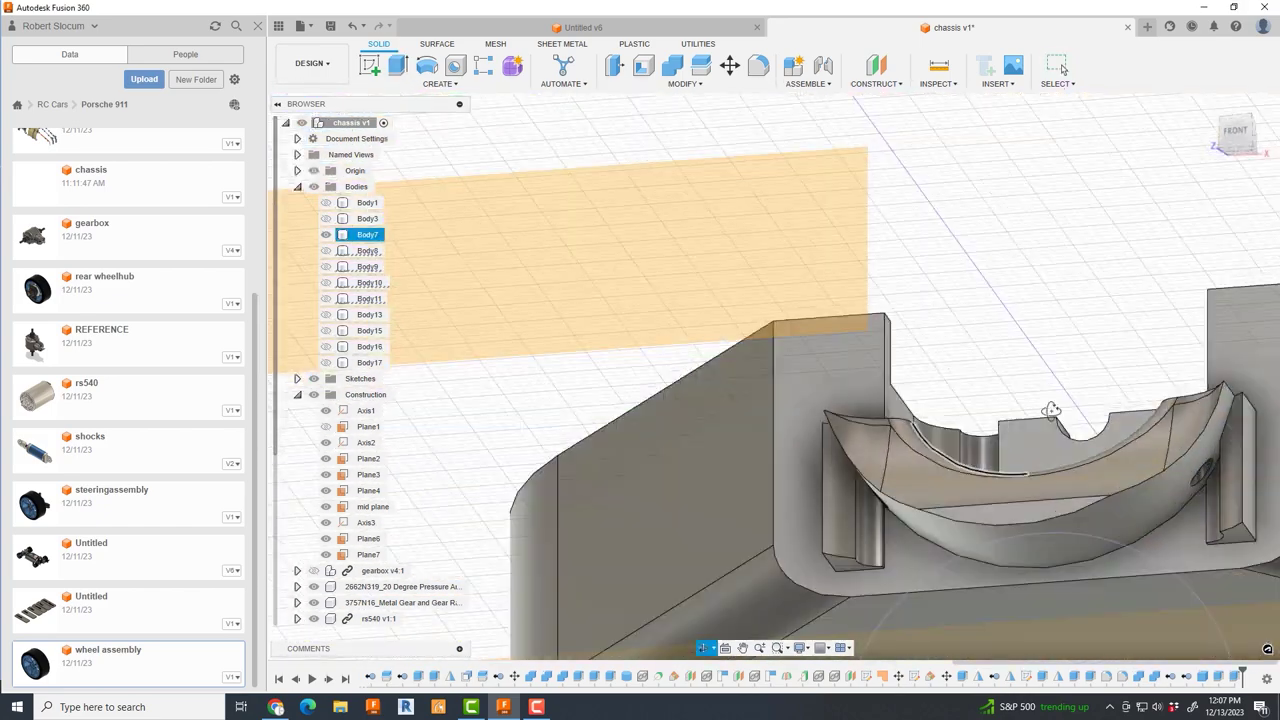
pyautogui.scroll(5, 830, 608)
pyautogui.click(986, 509)
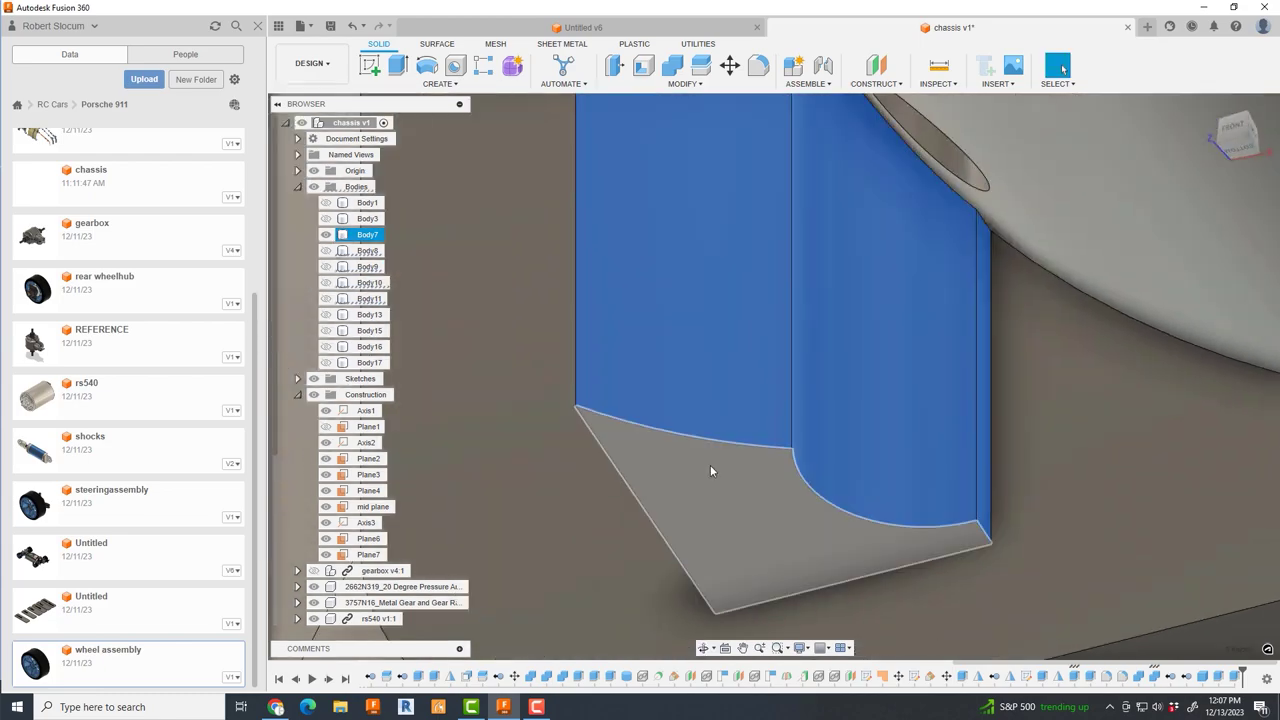
pyautogui.scroll(3, 710, 464)
pyautogui.keyDown('shift'); pyautogui.moveTo(697, 374); pyautogui.dragTo(986, 512, button='middle'); pyautogui.keyUp('shift')
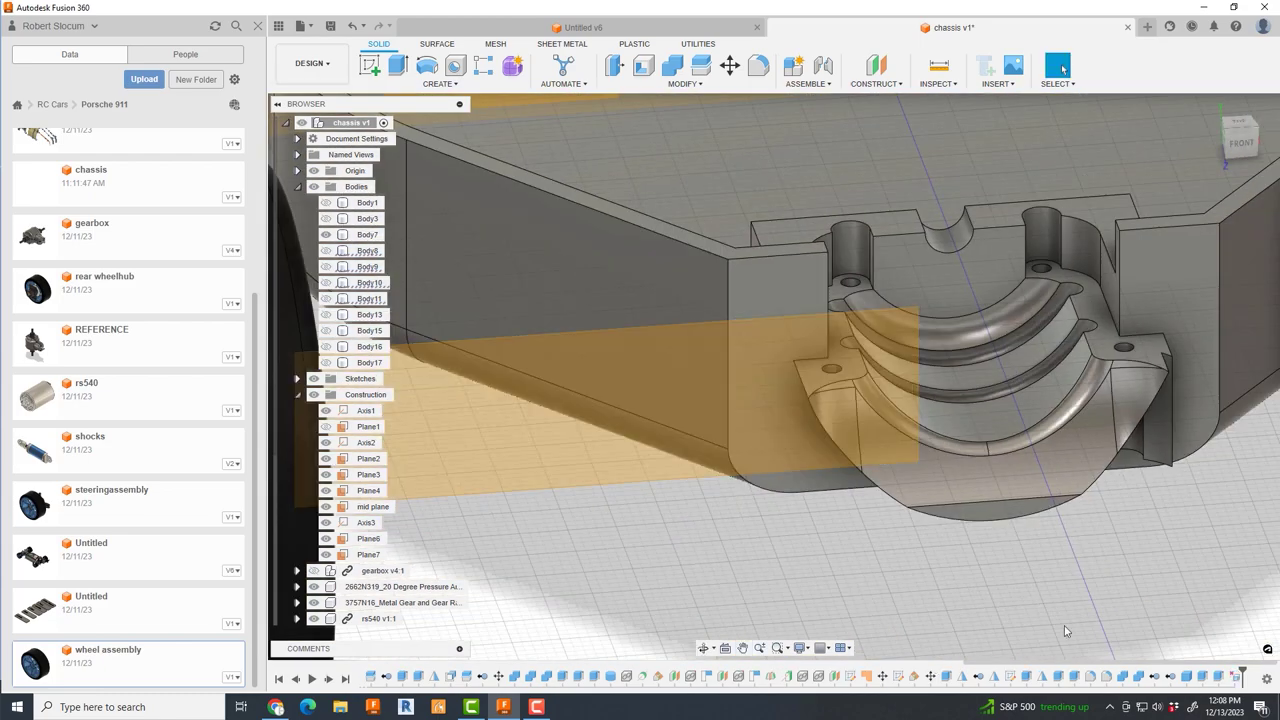
pyautogui.scroll(4, 986, 512)
pyautogui.scroll(3, 986, 512)
pyautogui.scroll(3, 843, 540)
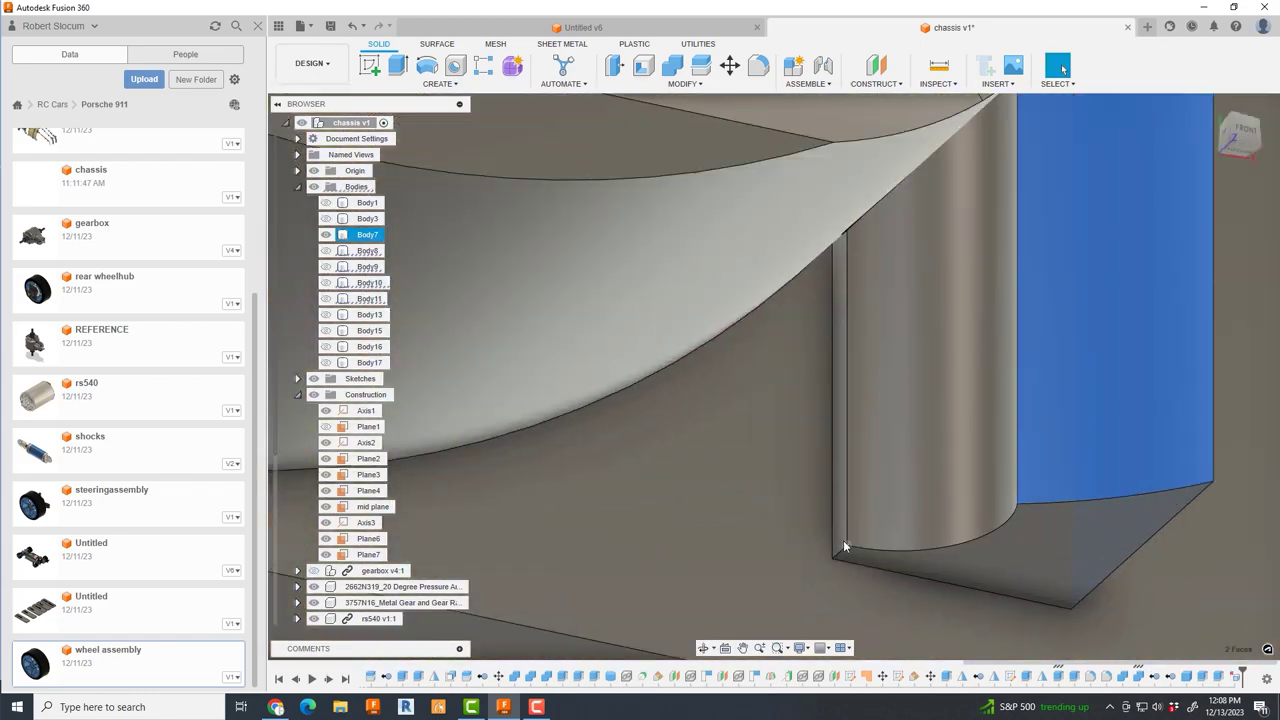
pyautogui.scroll(-5, 1002, 550)
pyautogui.scroll(-3, 900, 500)
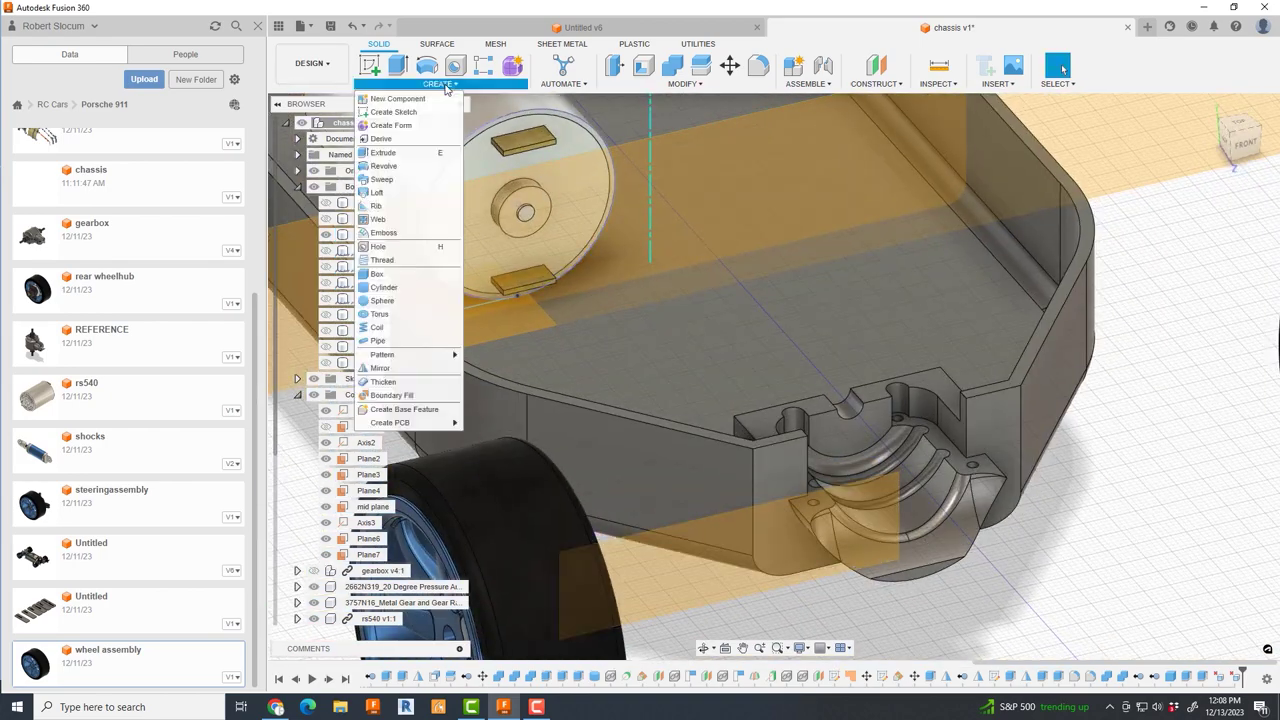
# - Create a 67.22 mm long box on the cradle wall face as a new body
pyautogui.scroll(3, 1035, 388)
pyautogui.click(1035, 388)
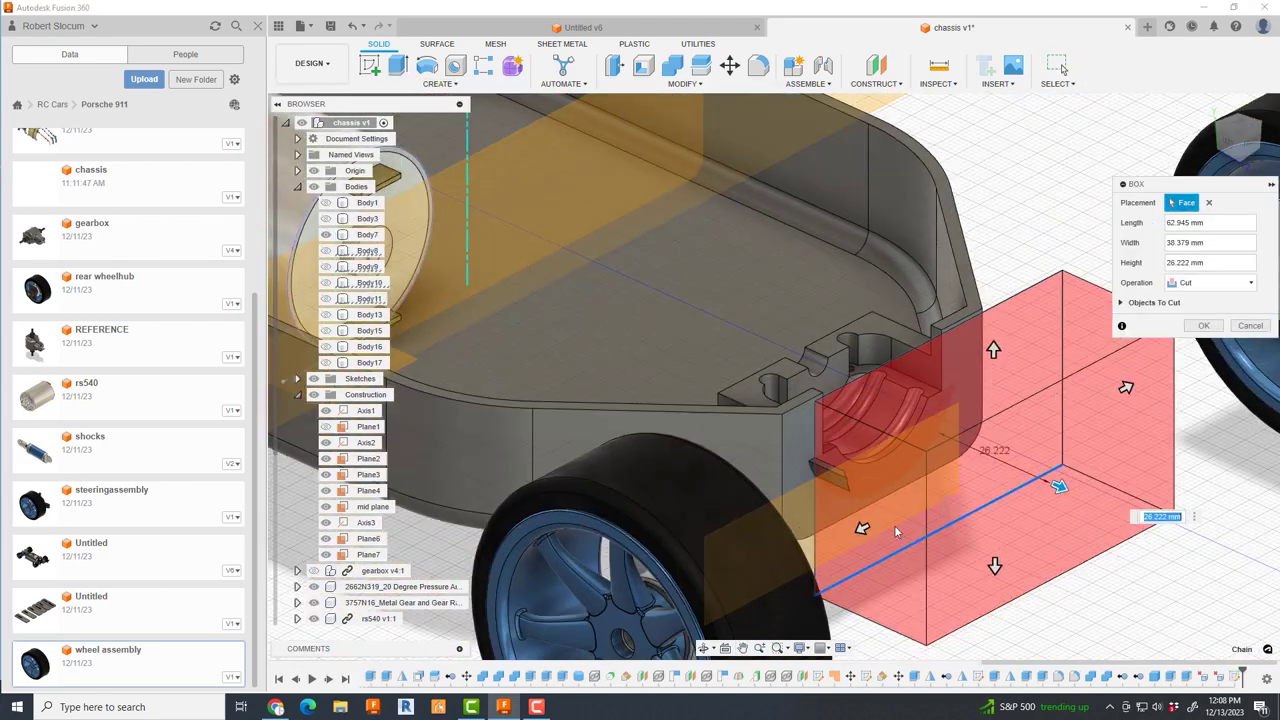
pyautogui.moveTo(896, 532); pyautogui.dragTo(843, 537)
pyautogui.write('67.22')
pyautogui.click(1197, 340)
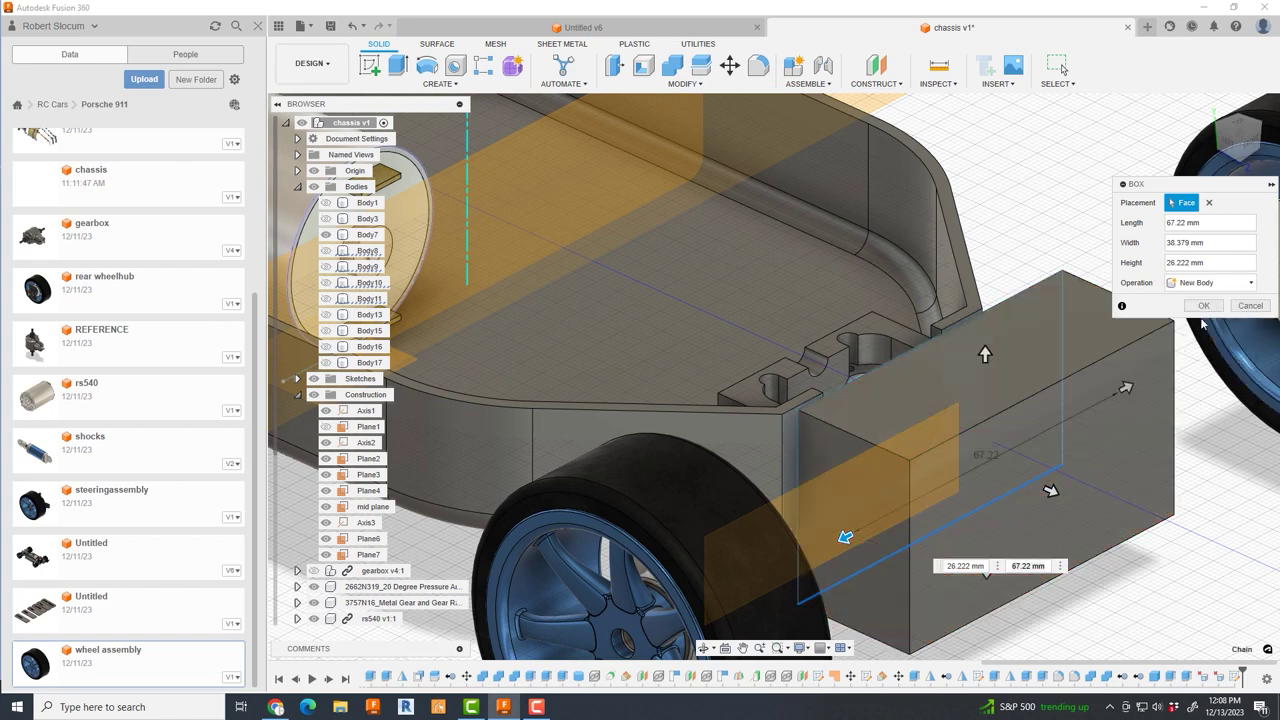
pyautogui.press('Return')
# - Begin moving the new Body20 along Y with Move/Copy
pyautogui.scroll(-3, 900, 400)
pyautogui.scroll(4, 1000, 350)
pyautogui.press('m')
pyautogui.moveTo(1075, 338)
pyautogui.mouseDown()
pyautogui.moveTo(1107, 326)
pyautogui.moveTo(1090, 335)
pyautogui.mouseUp()
# - Move the box body further along Y and -11.463 mm along Z, then confirm
pyautogui.scroll(3, 971, 483)
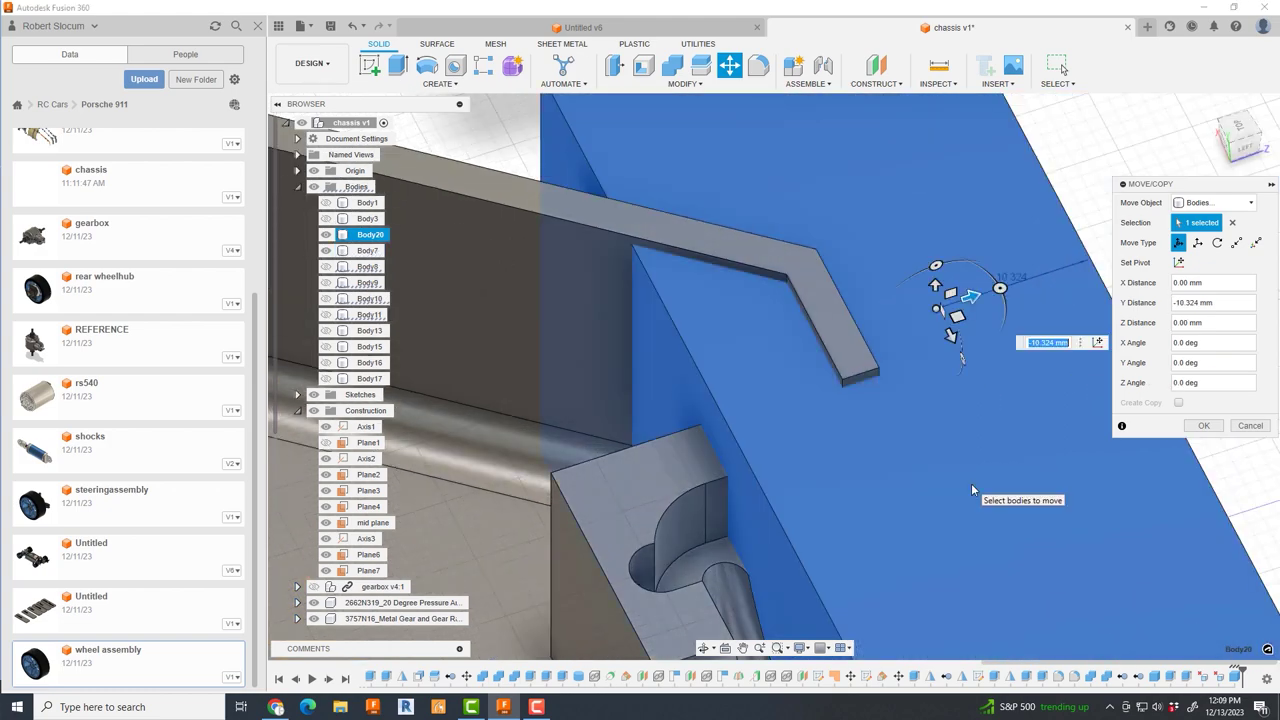
pyautogui.scroll(-2, 971, 483)
pyautogui.moveTo(1005, 300); pyautogui.dragTo(1022, 287)
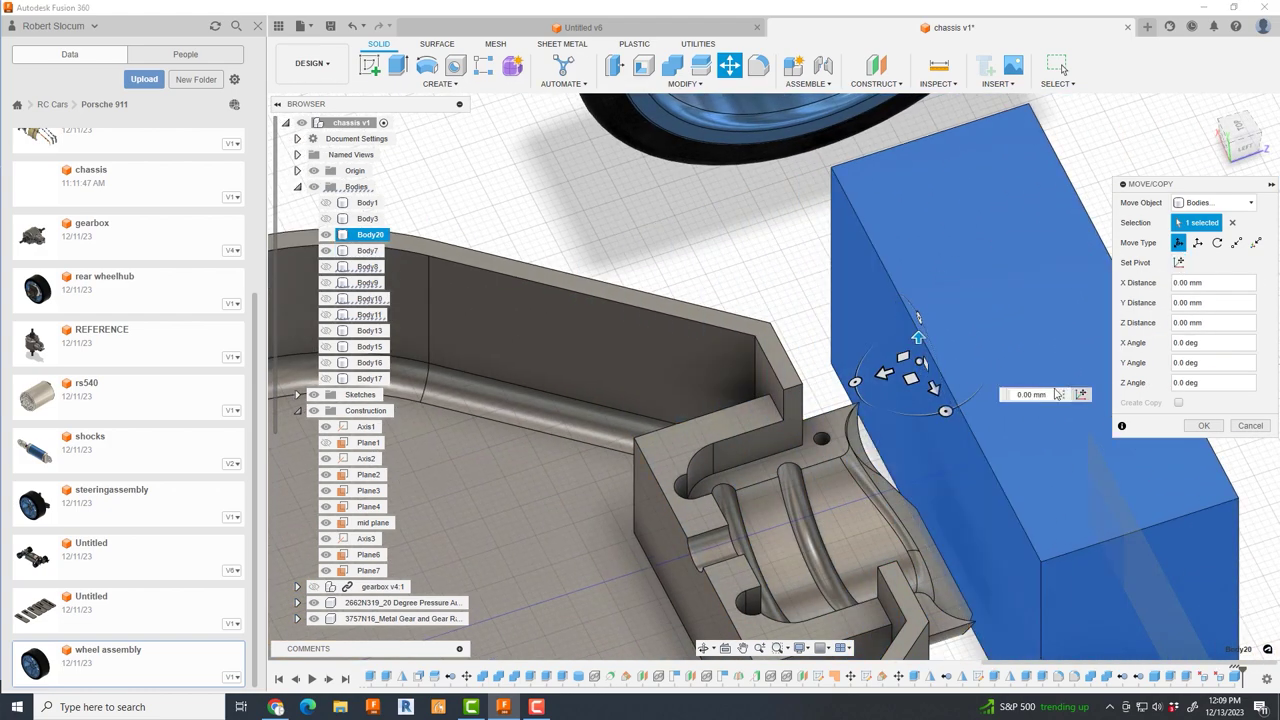
pyautogui.moveTo(875, 372); pyautogui.dragTo(880, 345)
pyautogui.scroll(3, 771, 522)
pyautogui.scroll(3, 771, 522)
pyautogui.scroll(3, 857, 500)
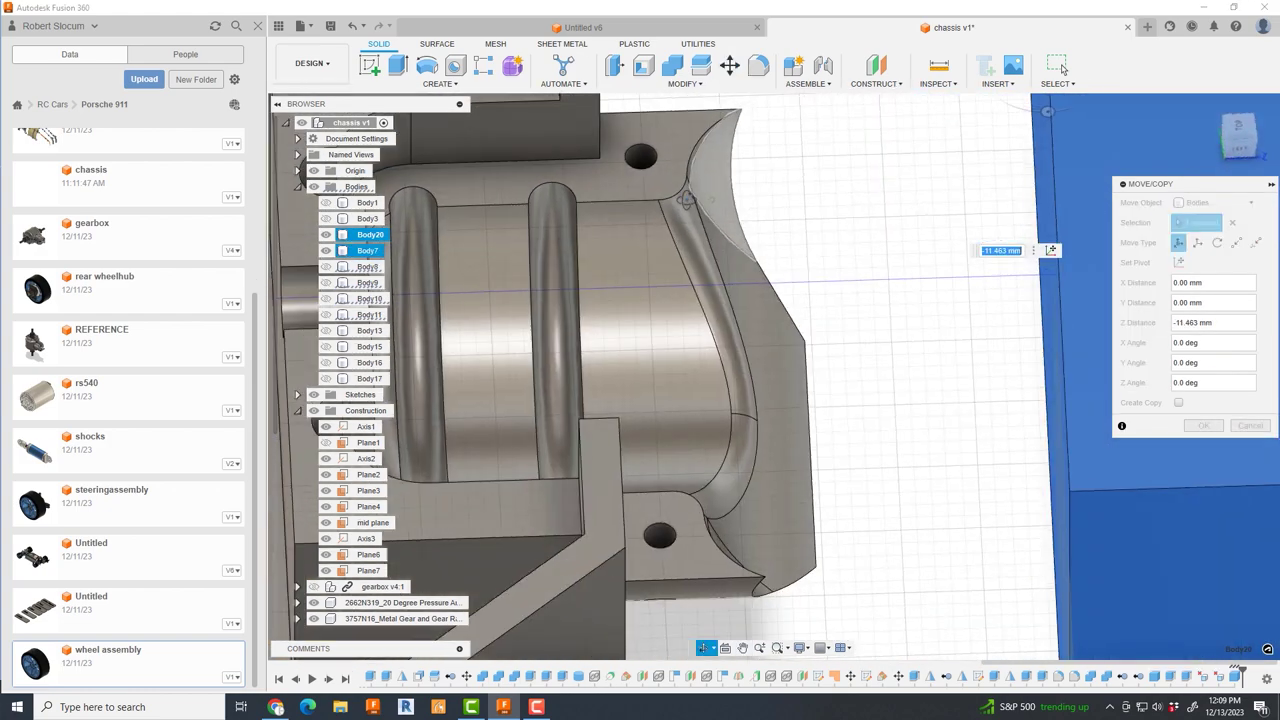
pyautogui.scroll(3, 883, 280)
pyautogui.press('Return')
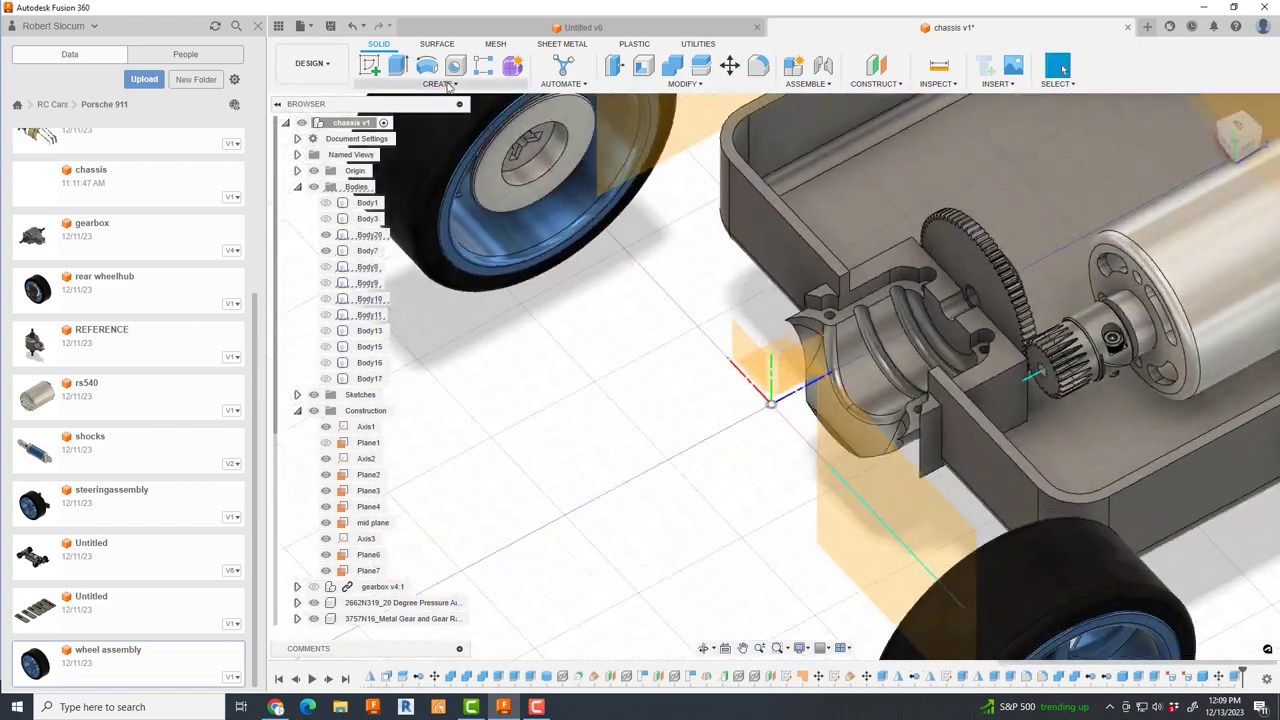
# - Start a second box body and place it on the face
pyautogui.click(448, 86)
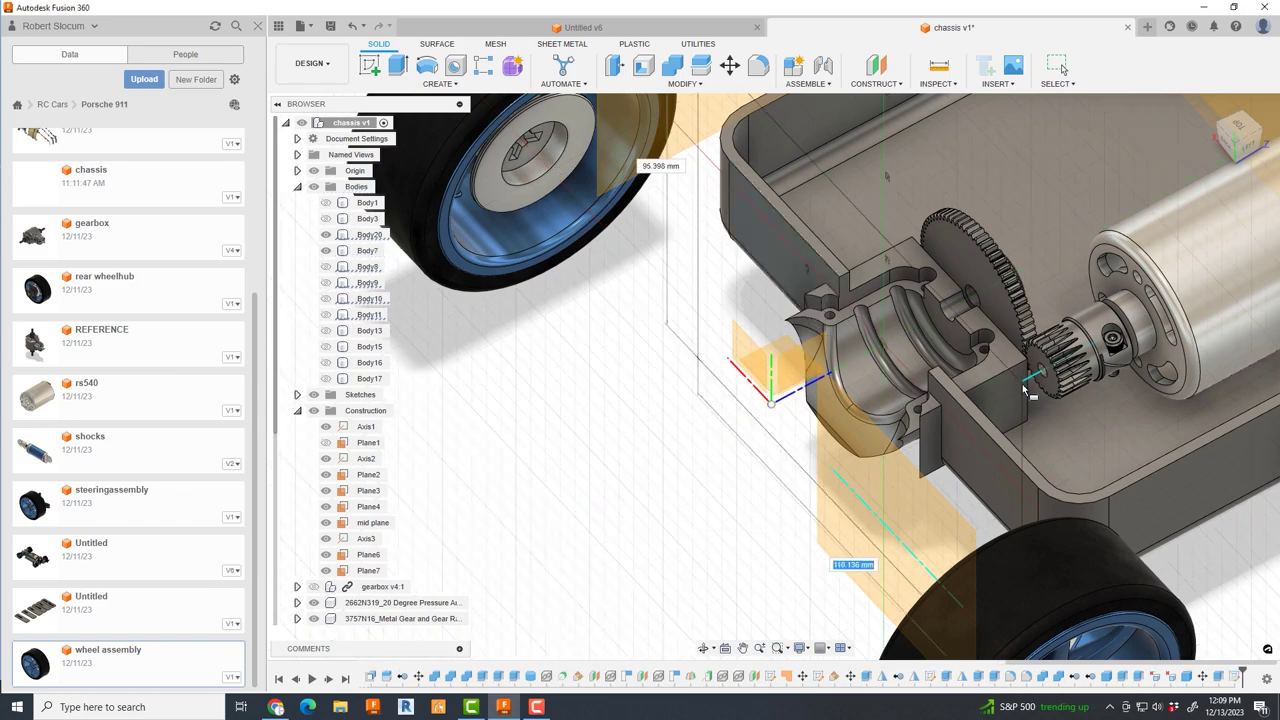
pyautogui.click(771, 404)
pyautogui.click(1000, 564)
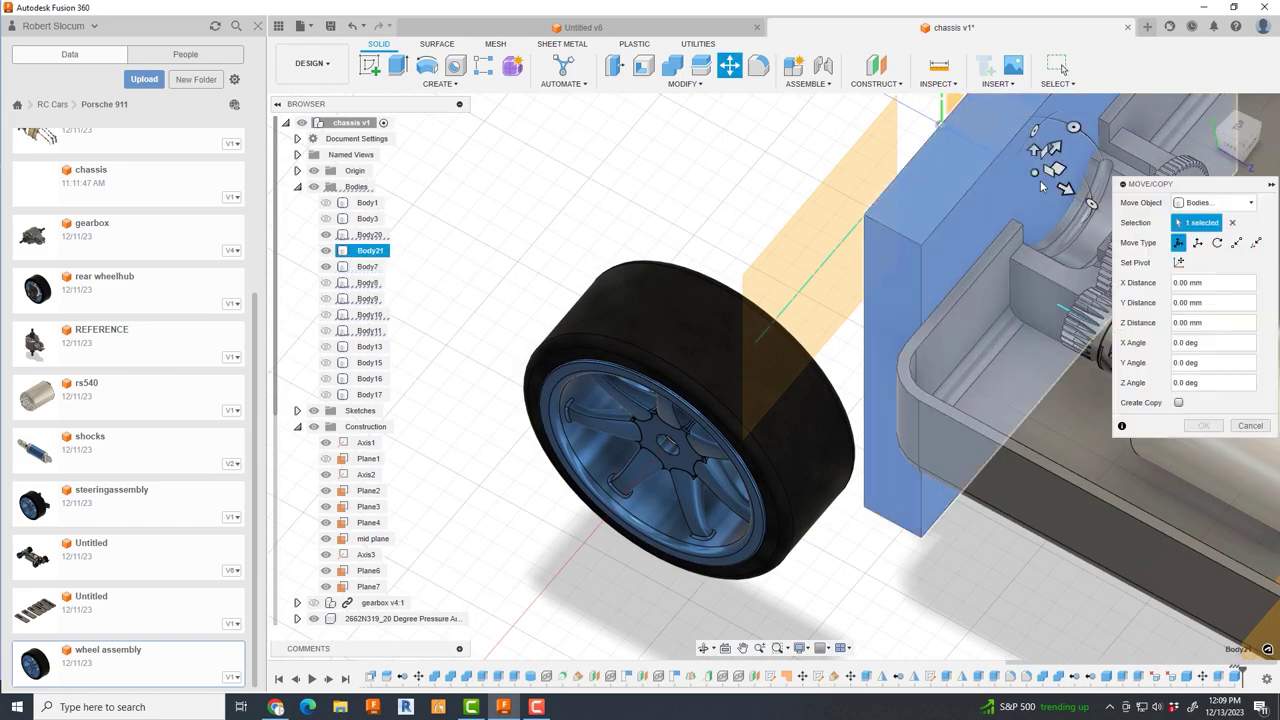
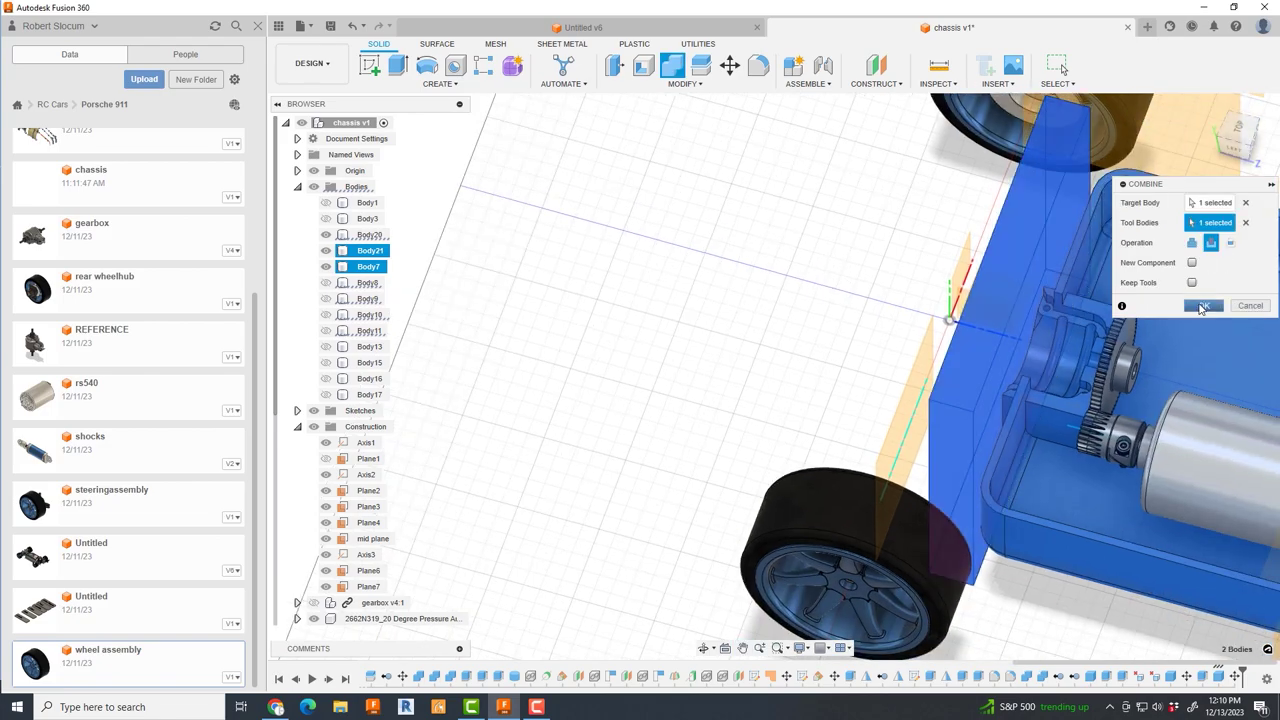
# - Join the new post body into the chassis body Body7 and finish the extrusion
pyautogui.click(1204, 305)
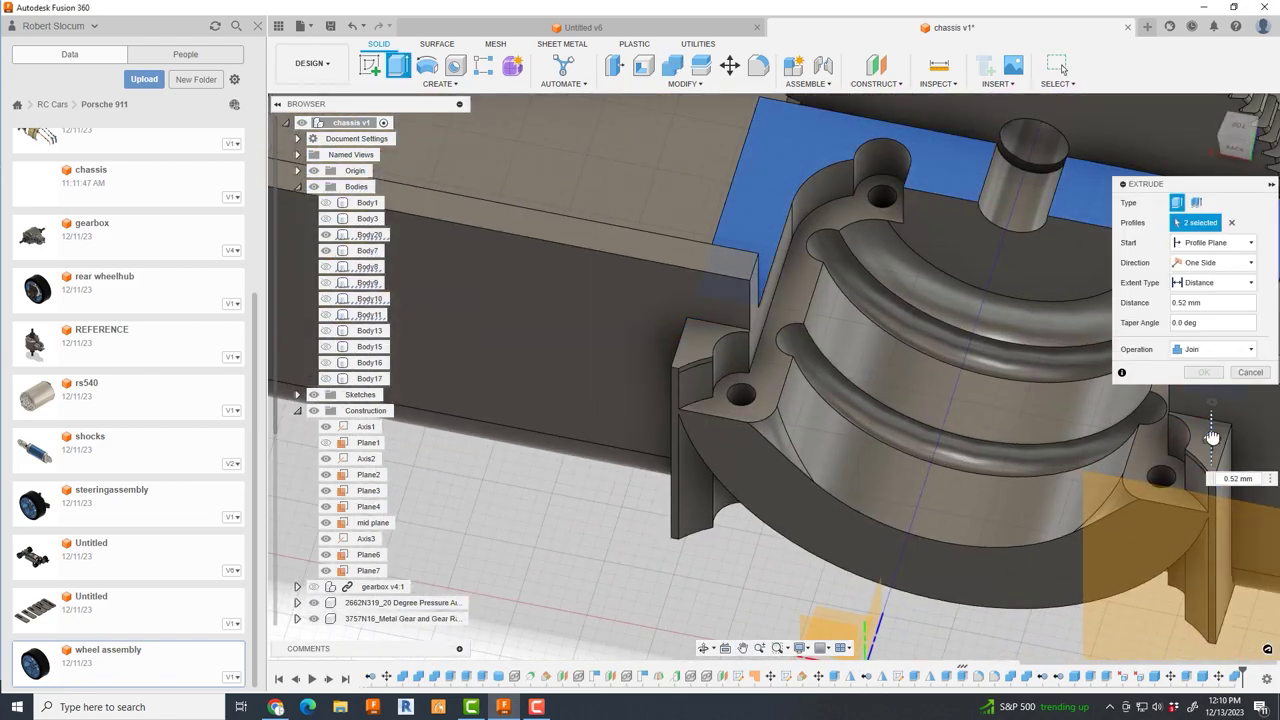
pyautogui.click(1204, 392)
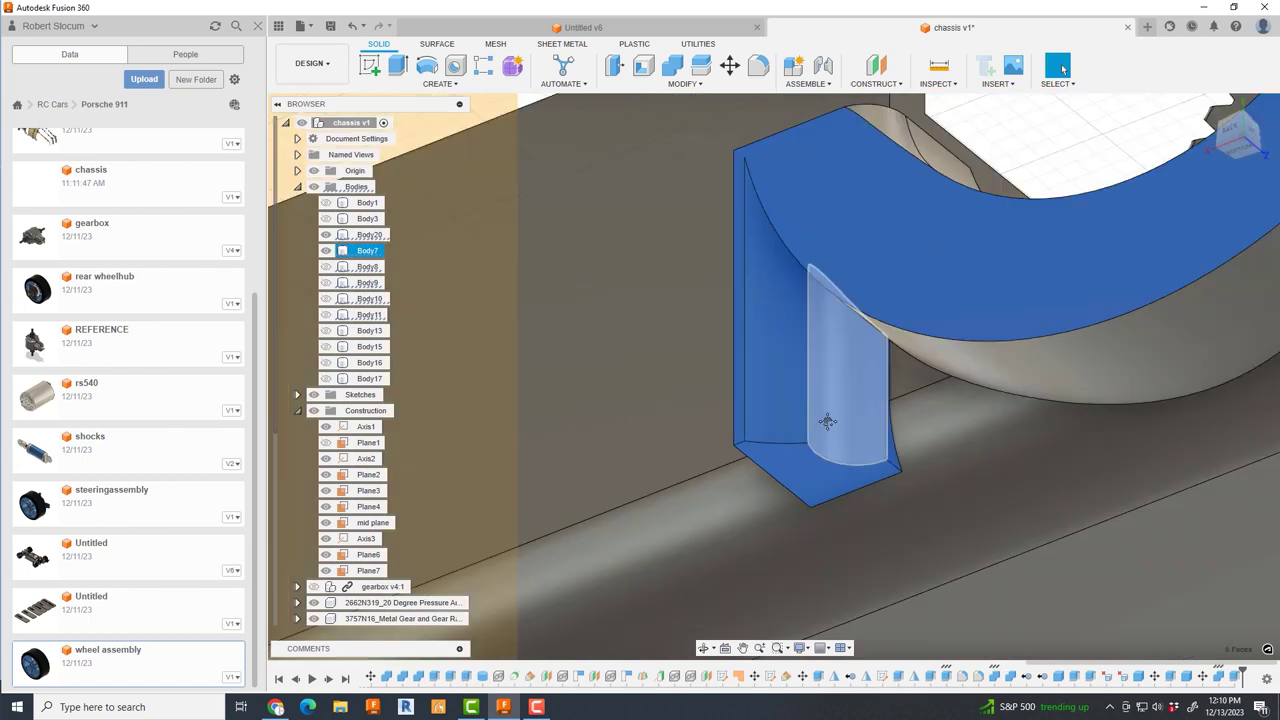
pyautogui.keyDown('shift'); pyautogui.moveTo(782, 441); pyautogui.dragTo(815, 466, button='middle'); pyautogui.keyUp('shift')
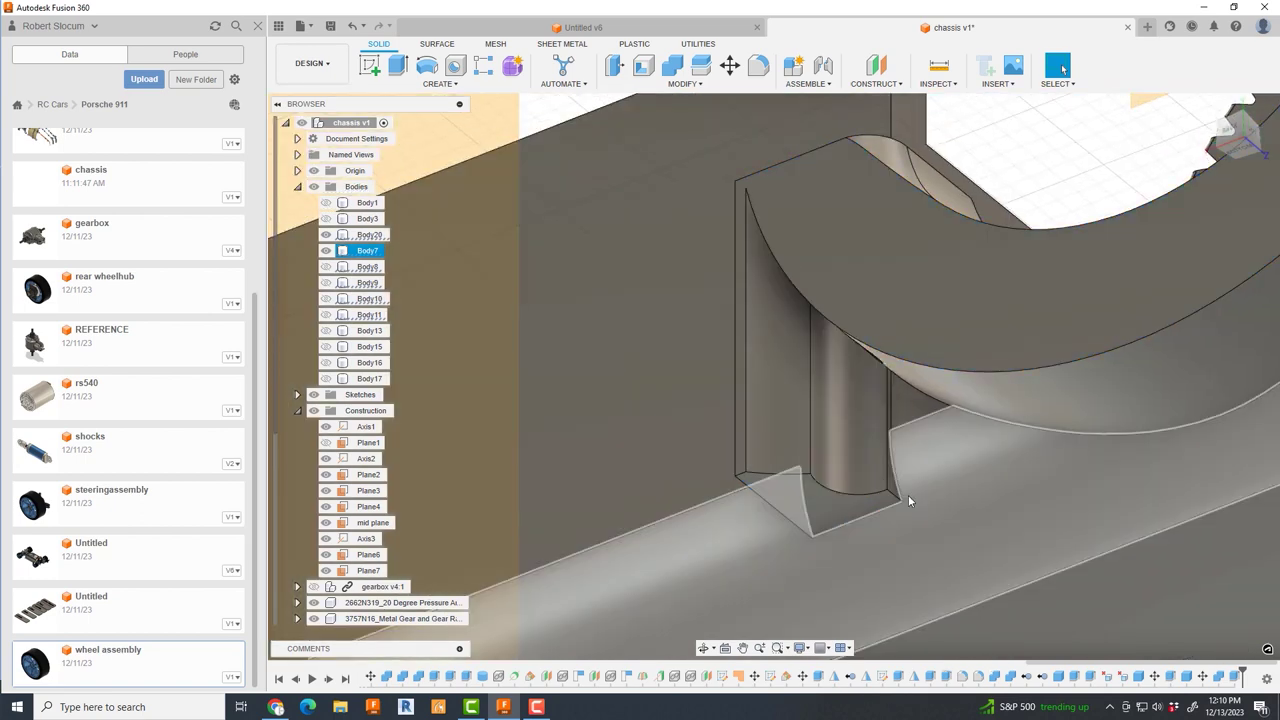
pyautogui.scroll(-3, 780, 469)
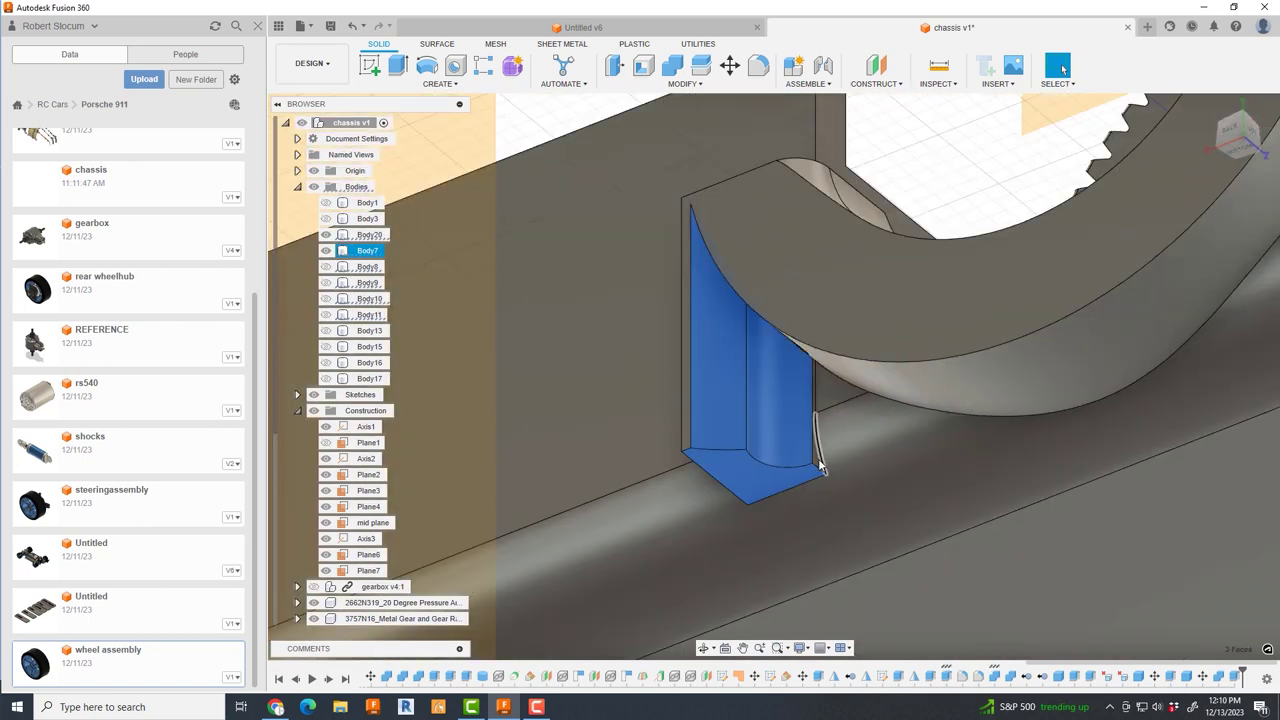
pyautogui.scroll(2, 818, 465)
# - Orbit under the curved arc and out to an overall chassis view to check the post
pyautogui.keyDown('shift'); pyautogui.moveTo(818, 465); pyautogui.dragTo(1049, 427, button='middle'); pyautogui.keyUp('shift')
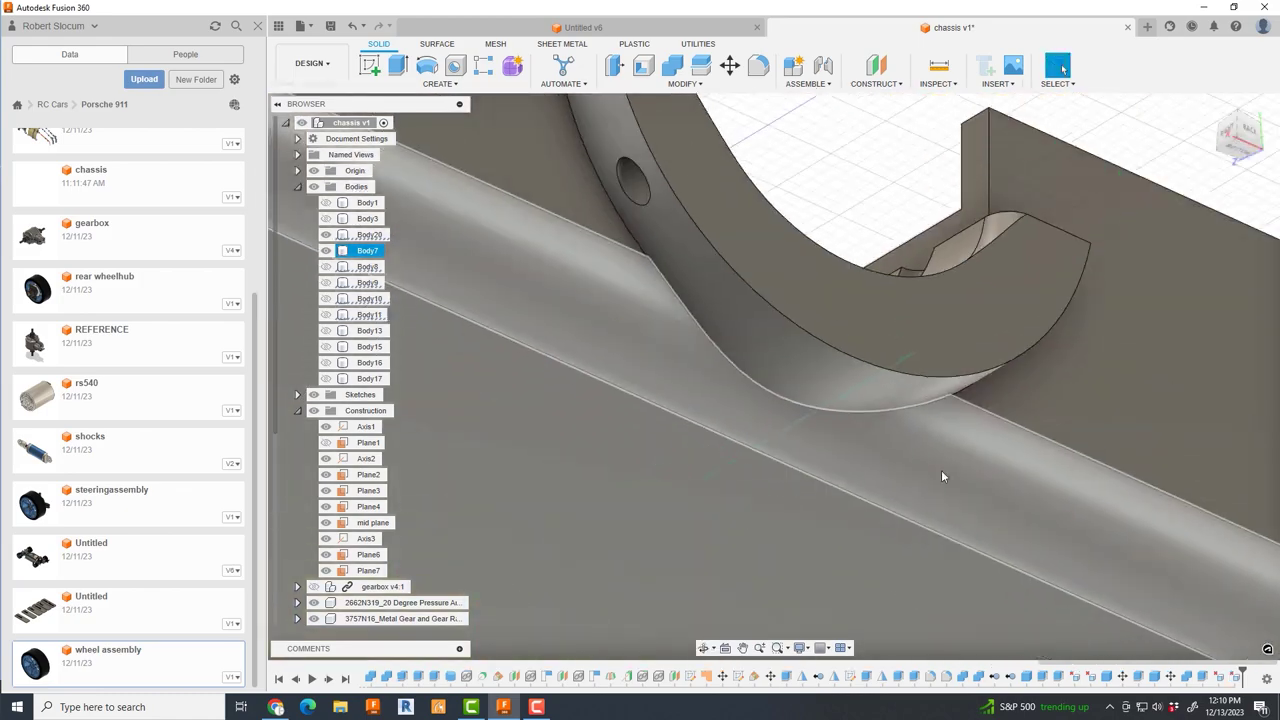
pyautogui.scroll(-5, 941, 470)
pyautogui.moveTo(941, 470)
pyautogui.keyDown('shift'); pyautogui.mouseDown(button='middle')
pyautogui.moveTo(1032, 446)
pyautogui.moveTo(780, 290)
pyautogui.mouseUp(button='middle'); pyautogui.keyUp('shift')
pyautogui.scroll(-5, 1032, 446)
pyautogui.scroll(8, 780, 290)
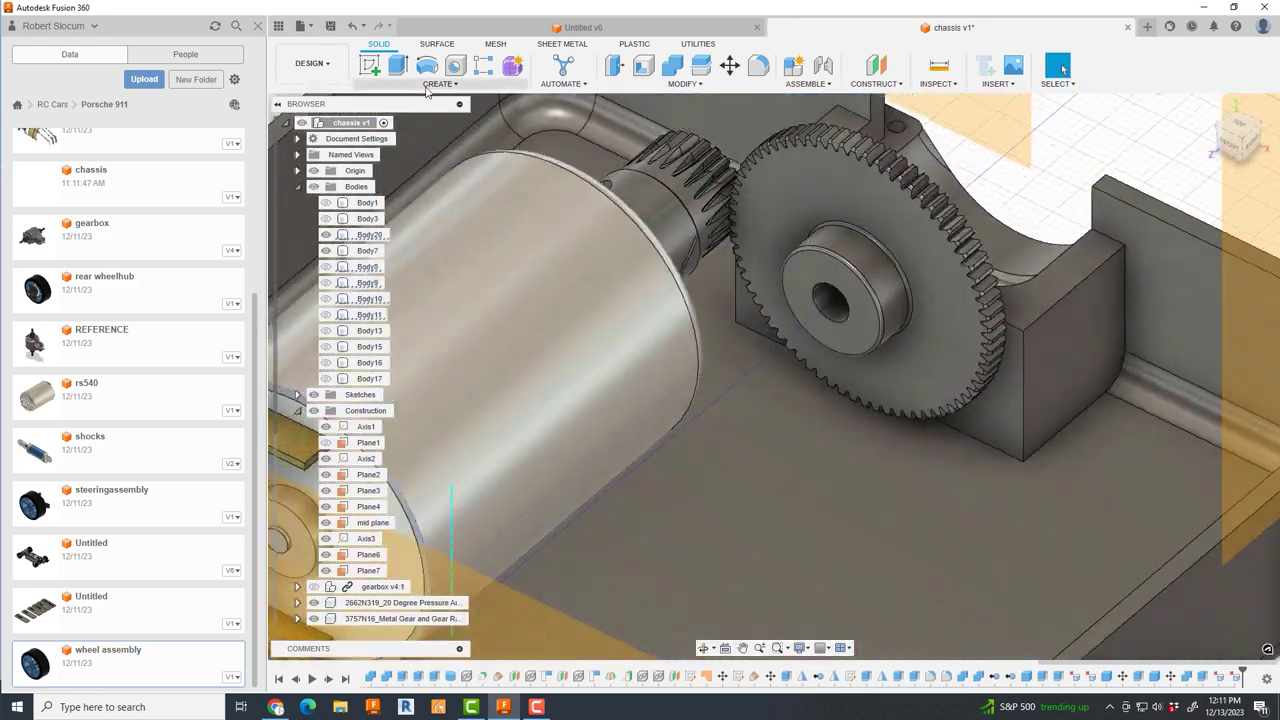
# - Create the 40.387 mm cylinder around the spur gear as a new body
pyautogui.click(833, 440)
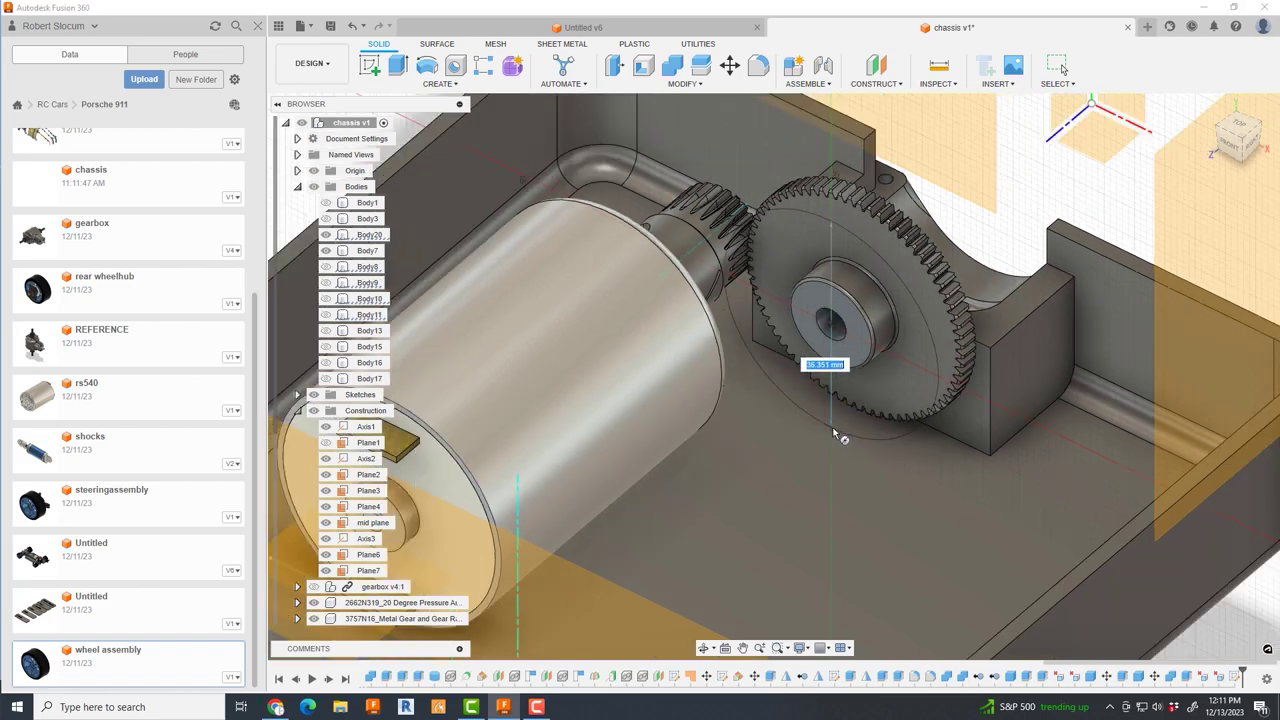
pyautogui.click(1250, 268)
pyautogui.click(1202, 287)
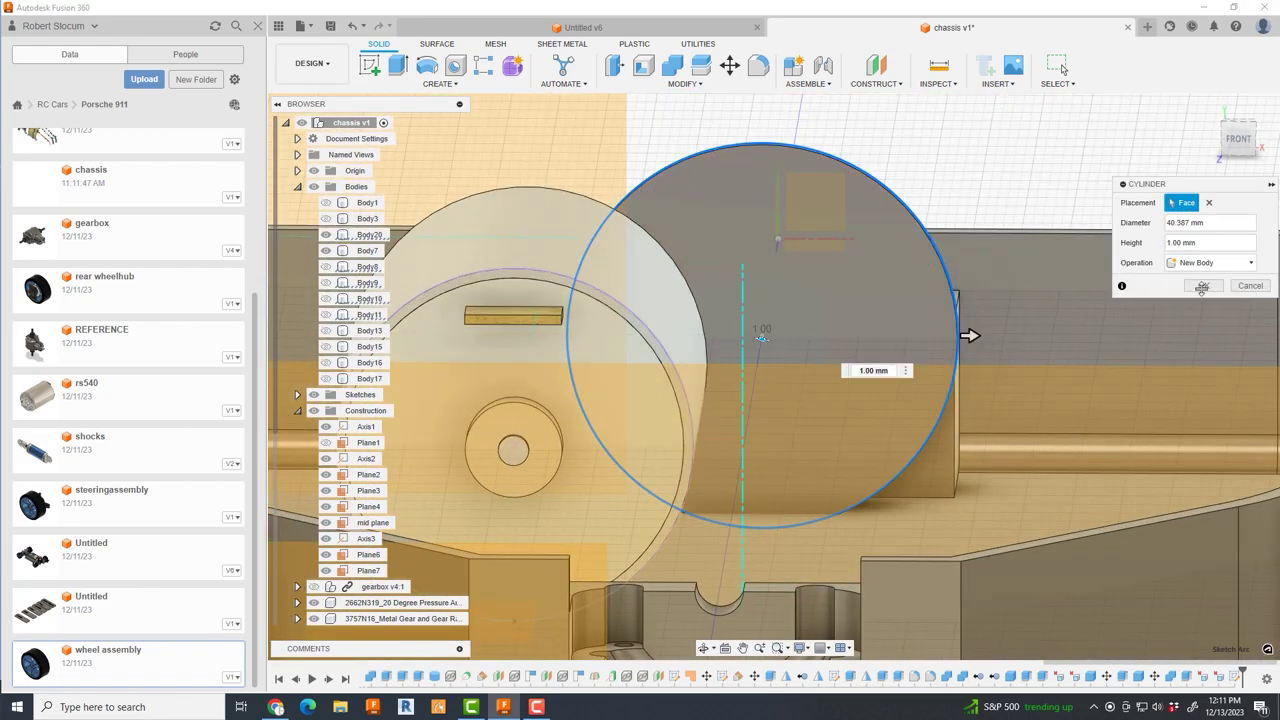
pyautogui.scroll(-4, 1053, 364)
pyautogui.keyDown('shift'); pyautogui.moveTo(1053, 364); pyautogui.dragTo(1098, 220, button='middle'); pyautogui.keyUp('shift')
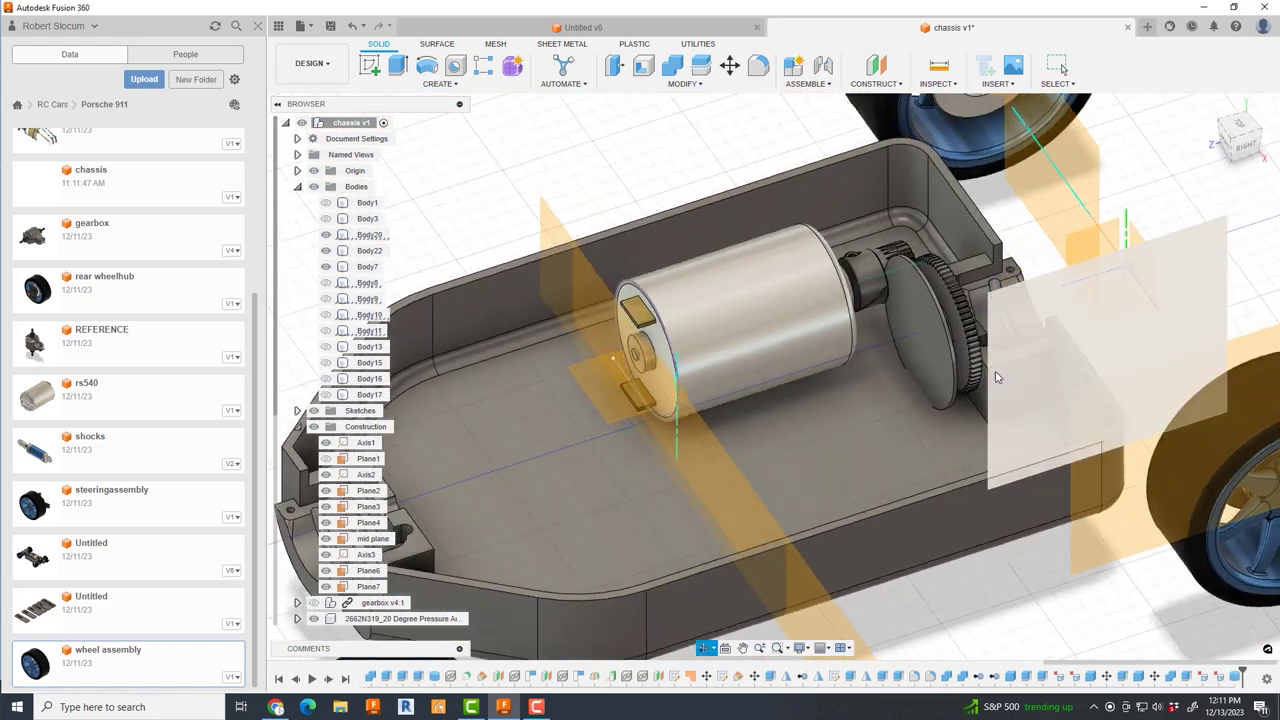
pyautogui.scroll(6, 1098, 220)
# - Offset the cylinder's face outward with Offset Face
pyautogui.click(1098, 220)
pyautogui.press('q')
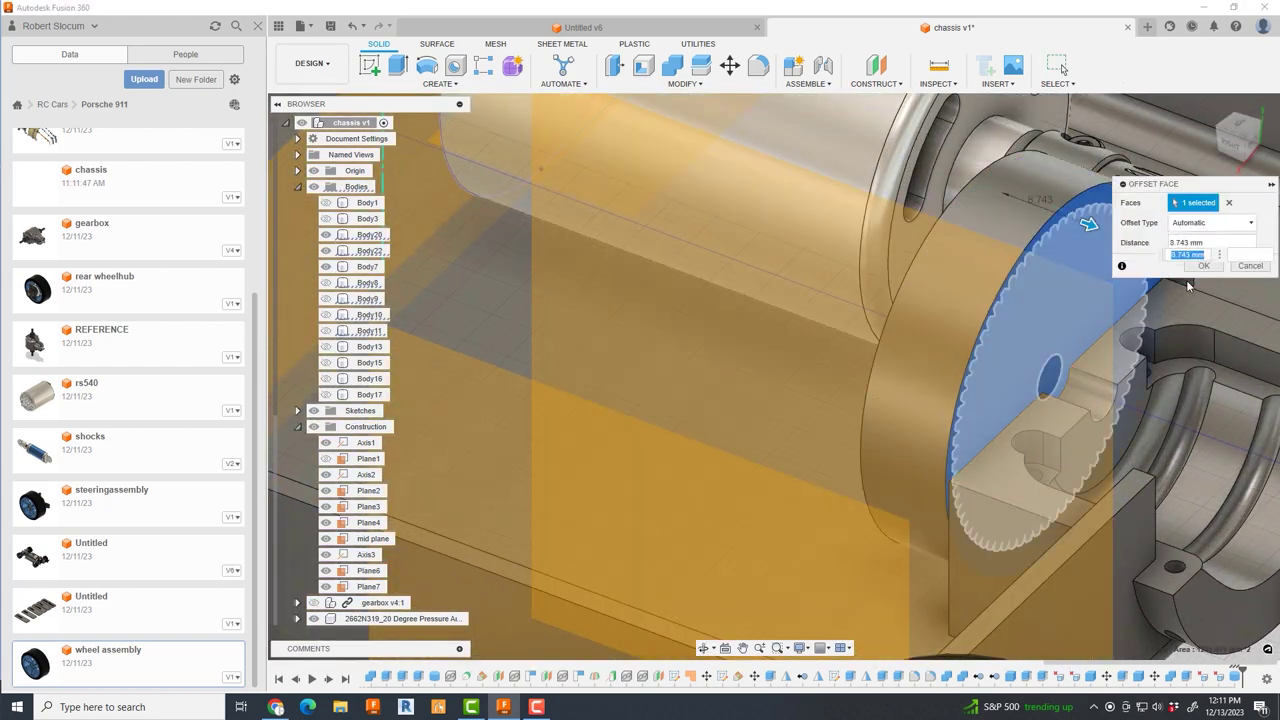
pyautogui.press('Return')
pyautogui.scroll(-4, 1203, 277)
pyautogui.scroll(5, 718, 408)
pyautogui.rightClick(718, 408)
pyautogui.click(720, 431)
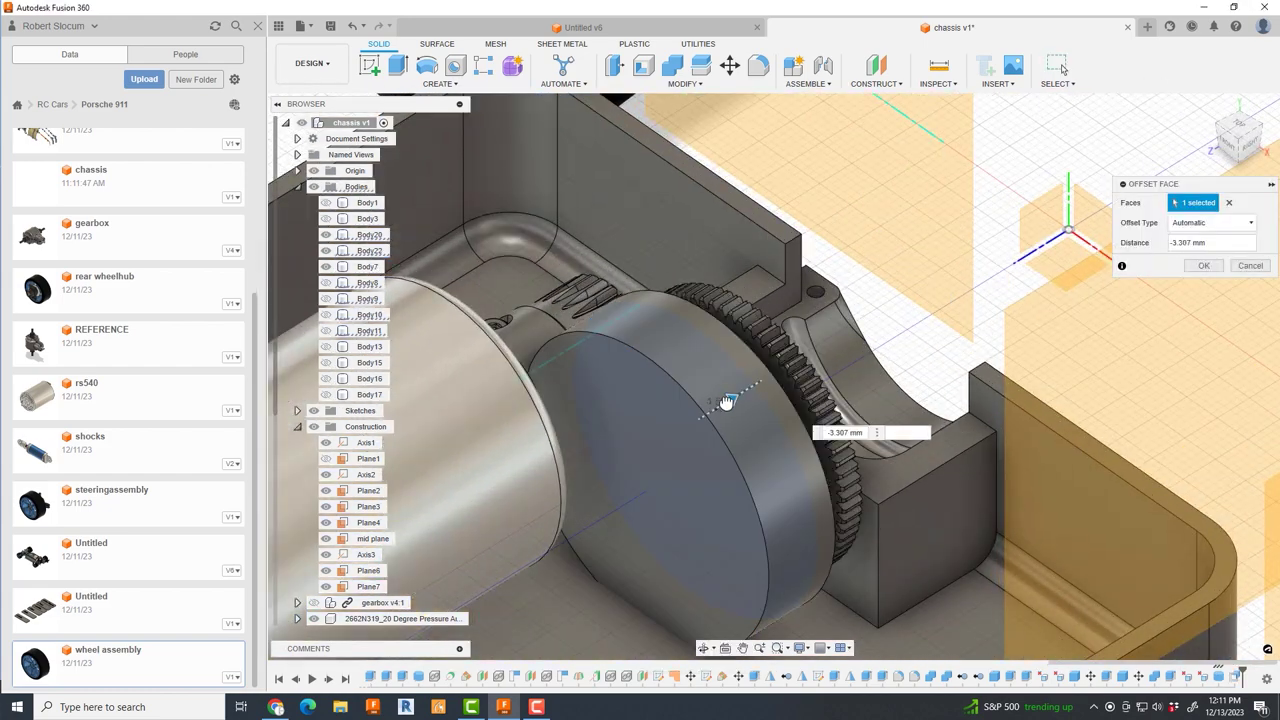
pyautogui.press('Return')
# - Move the cylinder body back along Z
pyautogui.click(820, 420)
pyautogui.press('m')
pyautogui.moveTo(757, 428)
pyautogui.mouseDown()
pyautogui.moveTo(818, 407)
pyautogui.moveTo(800, 440)
pyautogui.mouseUp()
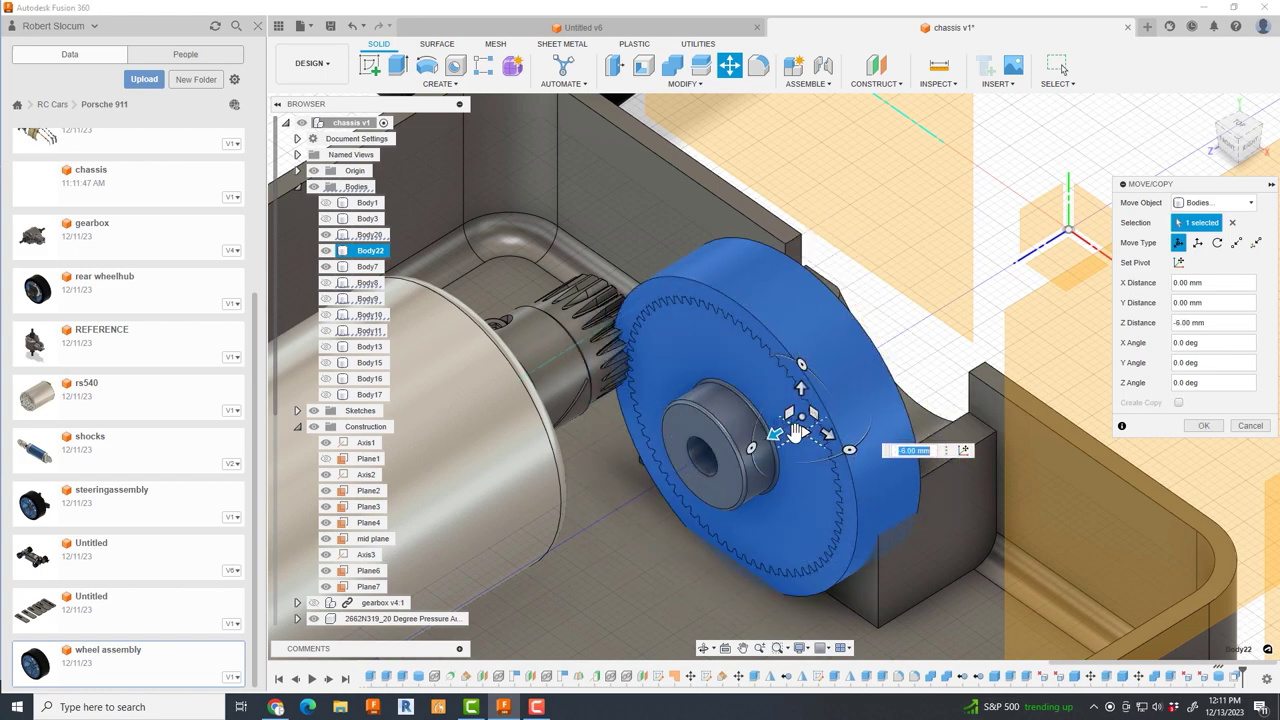
pyautogui.click(1204, 425)
pyautogui.scroll(3, 765, 308)
# - Enlarge the cylinder's outer face and shift the body 1.956 mm along Z
pyautogui.click(765, 308)
pyautogui.press('q')
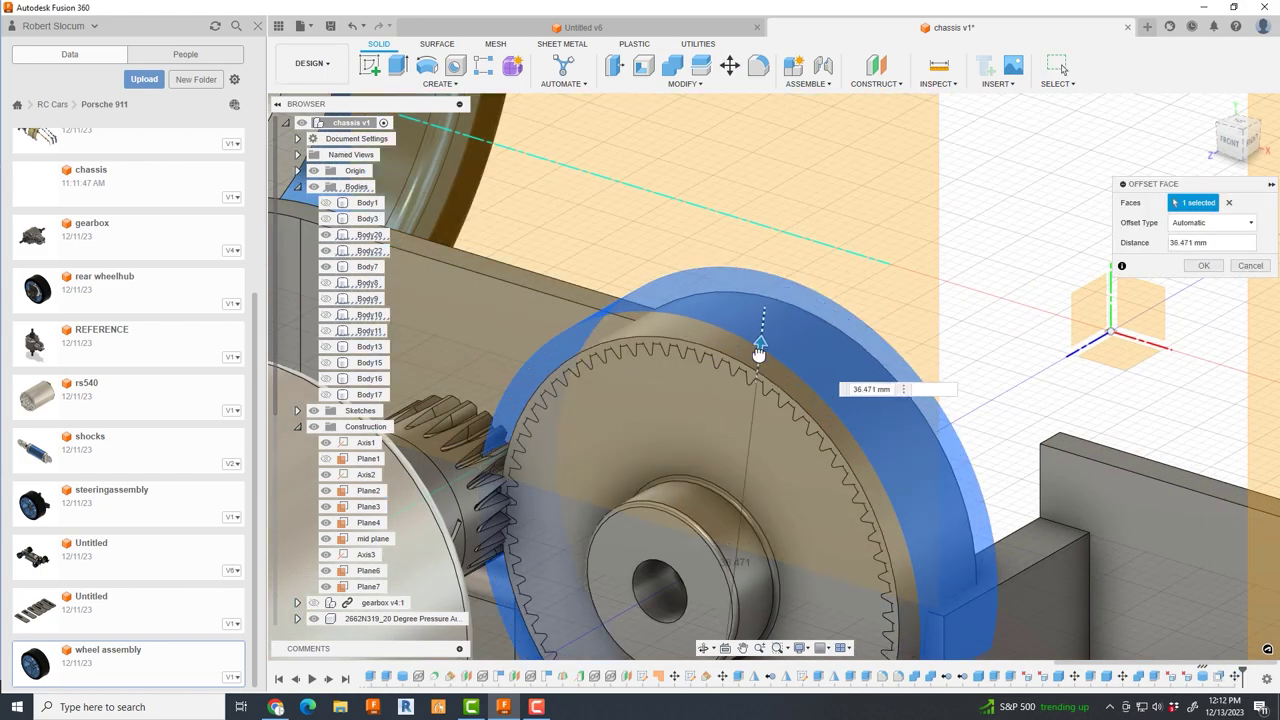
pyautogui.click(1204, 265)
pyautogui.keyDown('shift'); pyautogui.moveTo(997, 366); pyautogui.dragTo(760, 430, button='middle'); pyautogui.keyUp('shift')
pyautogui.click(760, 430)
pyautogui.press('m')
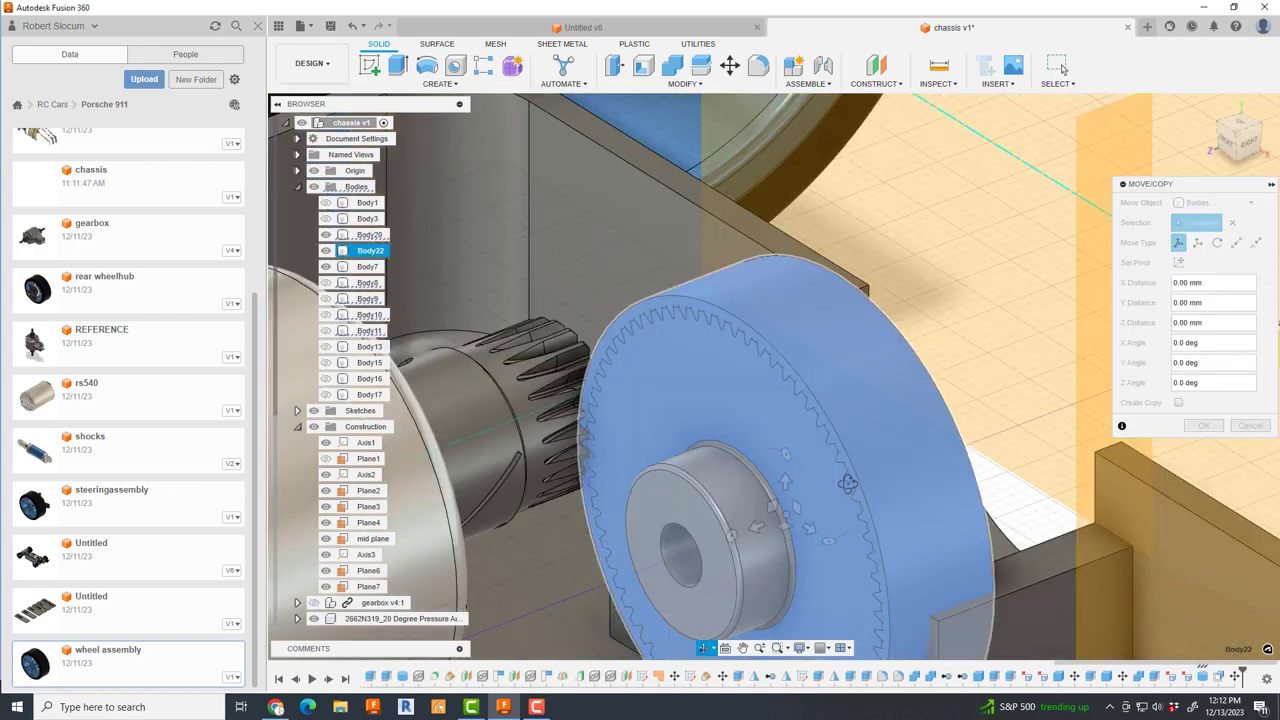
pyautogui.moveTo(765, 480); pyautogui.dragTo(778, 482)
pyautogui.press('Return')
# - Offset the cylinder's flat face by 4.743 mm
pyautogui.moveTo(778, 482)
pyautogui.keyDown('shift'); pyautogui.mouseDown(button='middle')
pyautogui.moveTo(830, 430)
pyautogui.moveTo(970, 600)
pyautogui.mouseUp(button='middle'); pyautogui.keyUp('shift')
pyautogui.rightClick(830, 430)
pyautogui.click(857, 428)
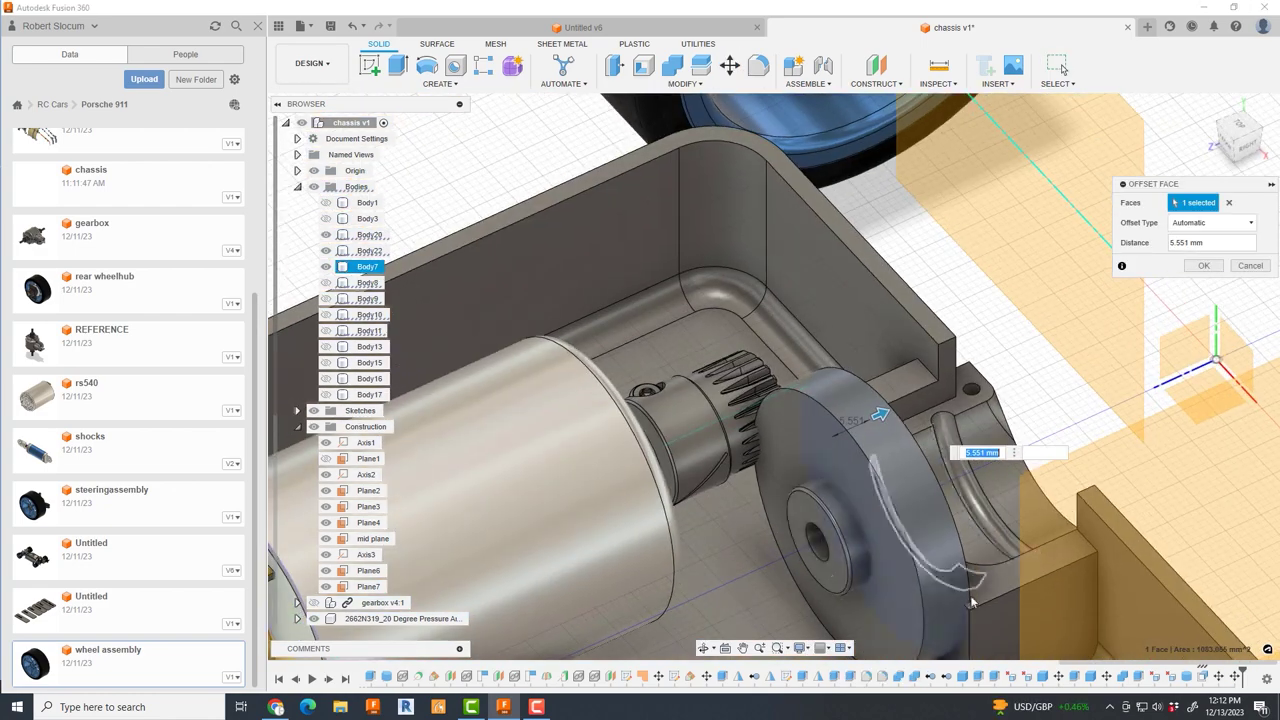
pyautogui.click(1204, 265)
# - Extrude an 8.743 mm block under the gear as a new body
pyautogui.keyDown('shift'); pyautogui.moveTo(1100, 420); pyautogui.dragTo(1013, 567, button='middle'); pyautogui.keyUp('shift')
pyautogui.press('e')
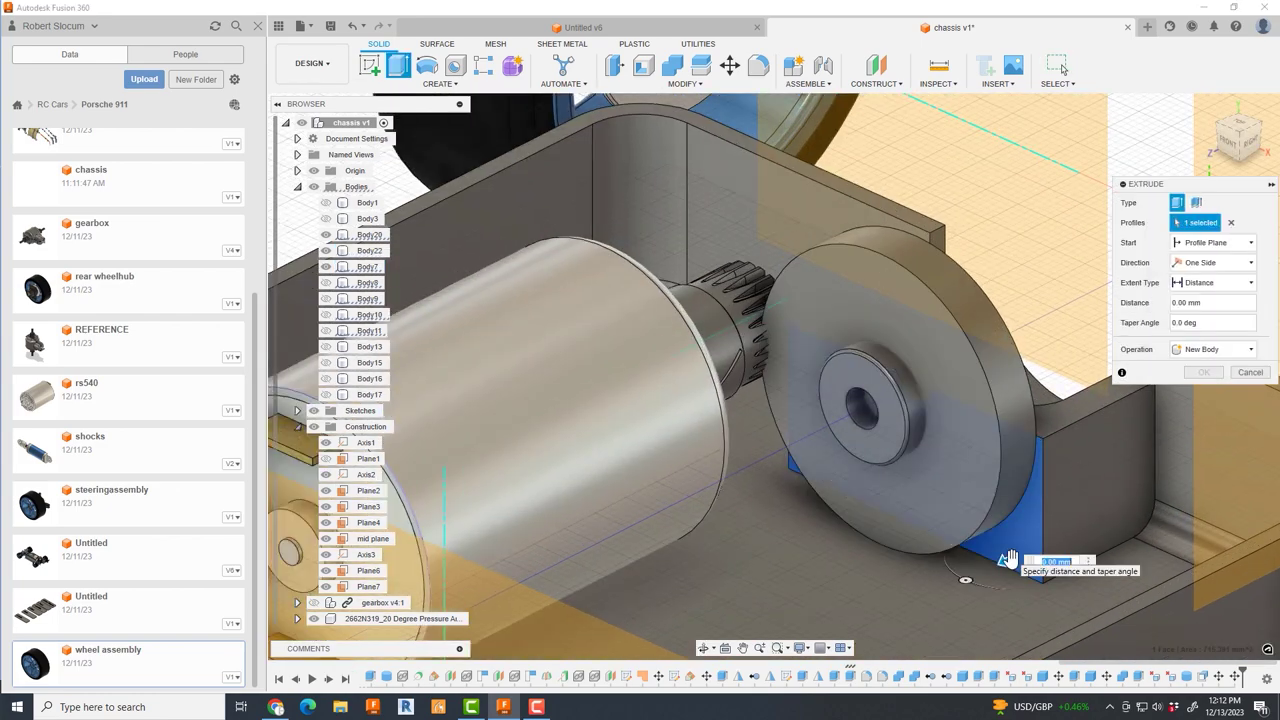
pyautogui.moveTo(888, 443); pyautogui.dragTo(1243, 381)
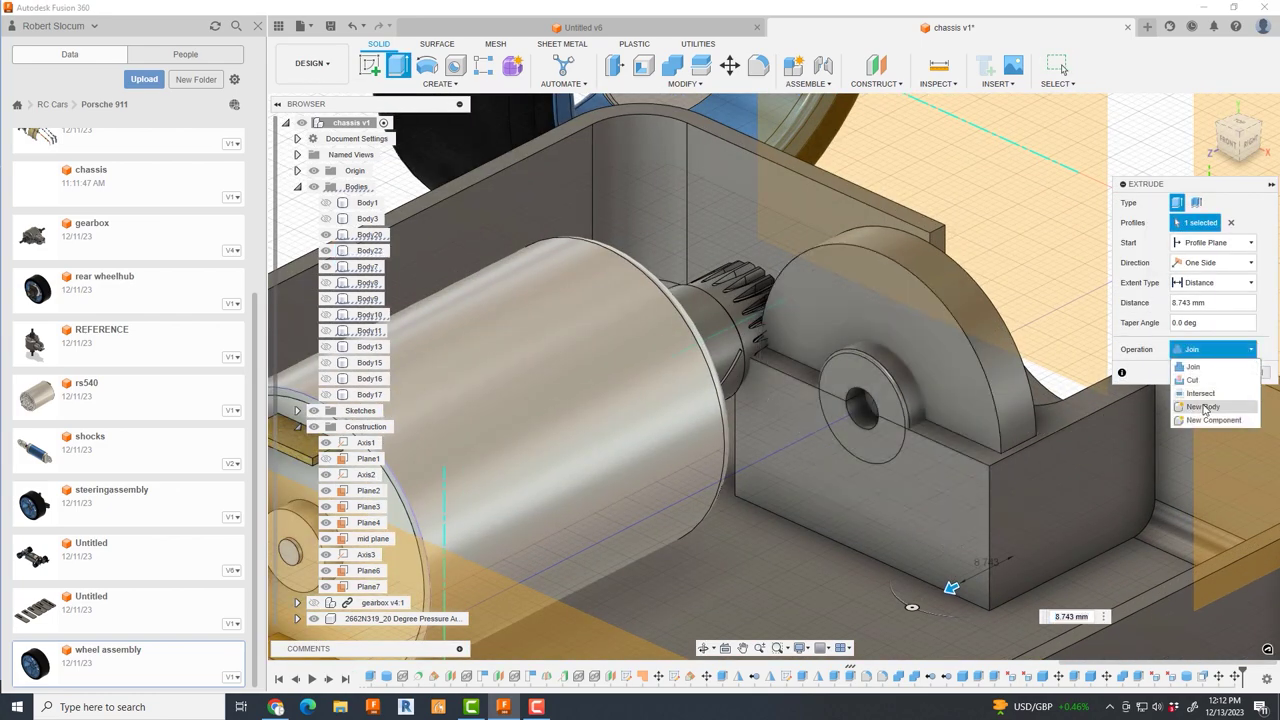
pyautogui.click(1204, 372)
# - Combine the block with the cylinder, then combine the result with the chassis body
pyautogui.keyDown('shift'); pyautogui.moveTo(1150, 420); pyautogui.dragTo(1022, 484, button='middle'); pyautogui.keyUp('shift')
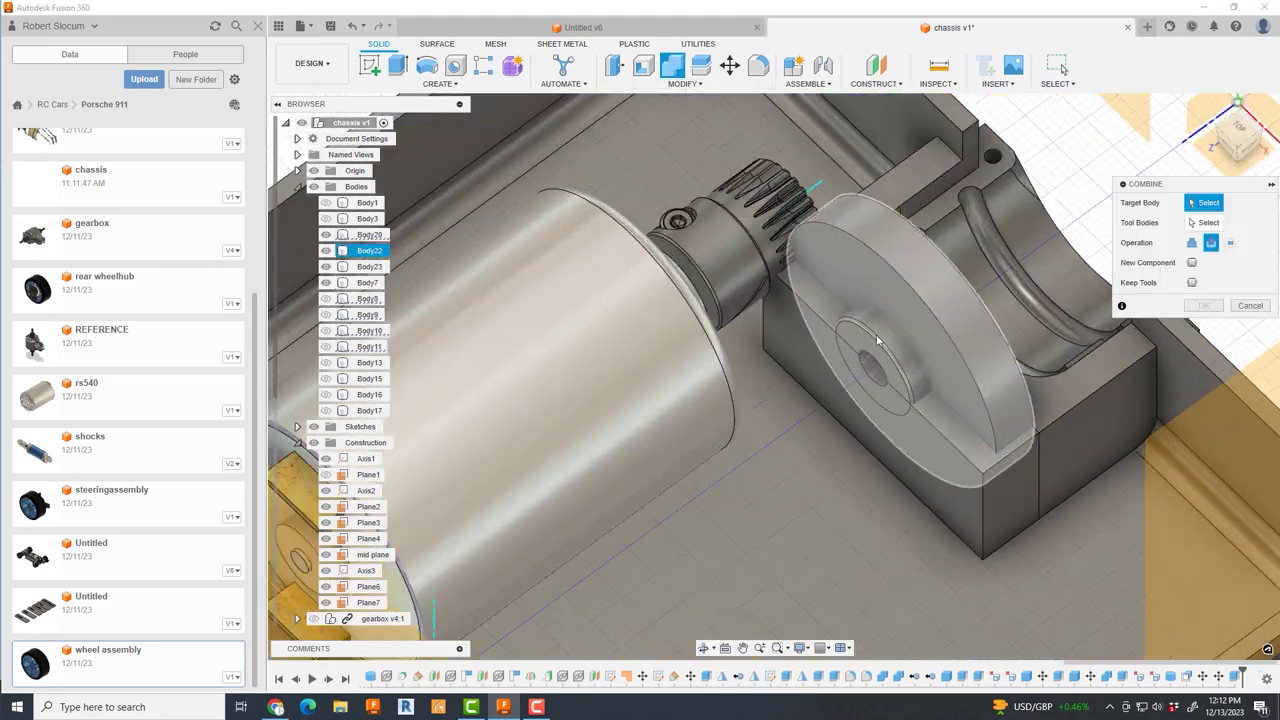
pyautogui.click(1018, 486)
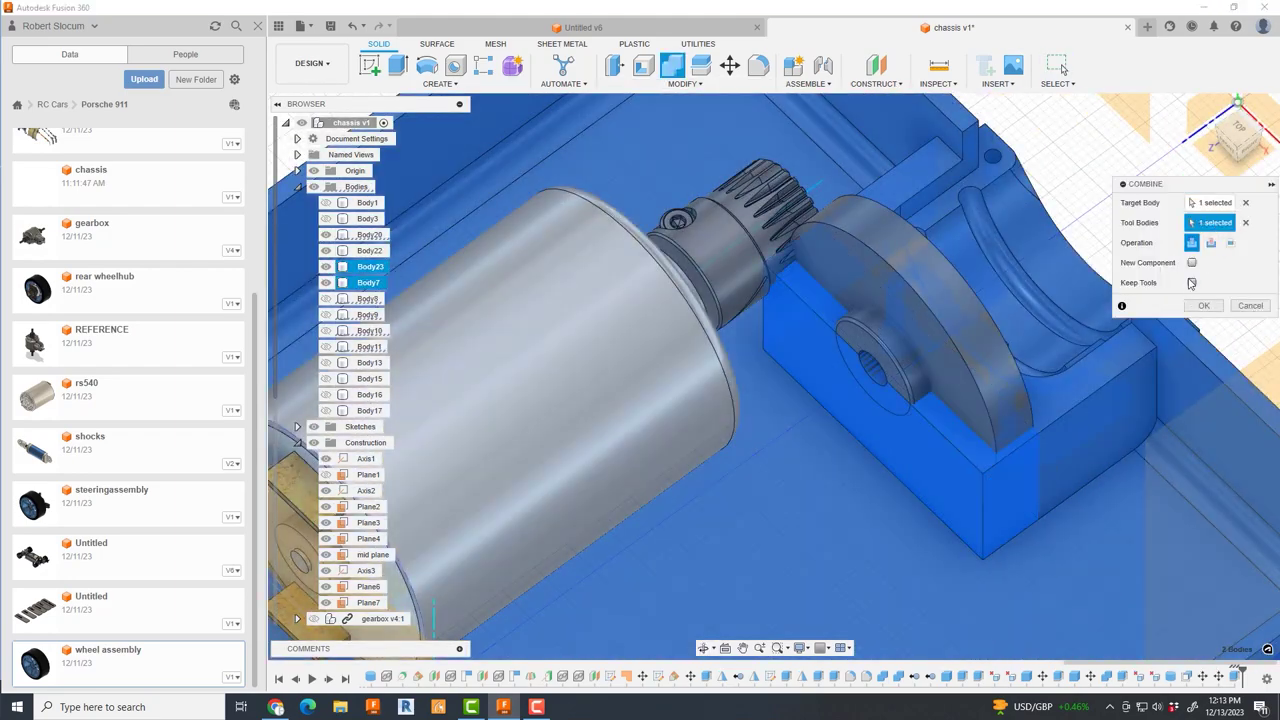
pyautogui.press('Return')
pyautogui.scroll(-5, 996, 424)
pyautogui.press('Return')
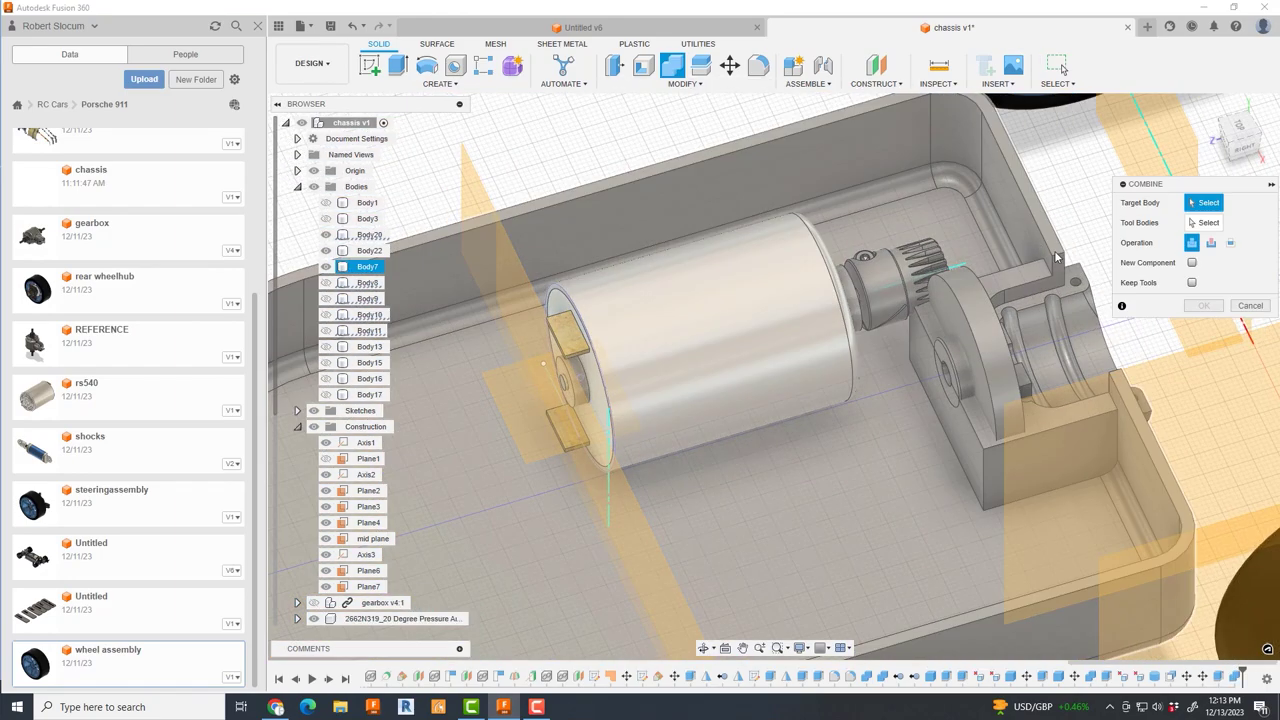
pyautogui.click(1200, 308)
# - Cut the gear clearance body out of the chassis, then undo the cut
pyautogui.keyDown('shift'); pyautogui.moveTo(1150, 340); pyautogui.dragTo(1079, 366, button='middle'); pyautogui.keyUp('shift')
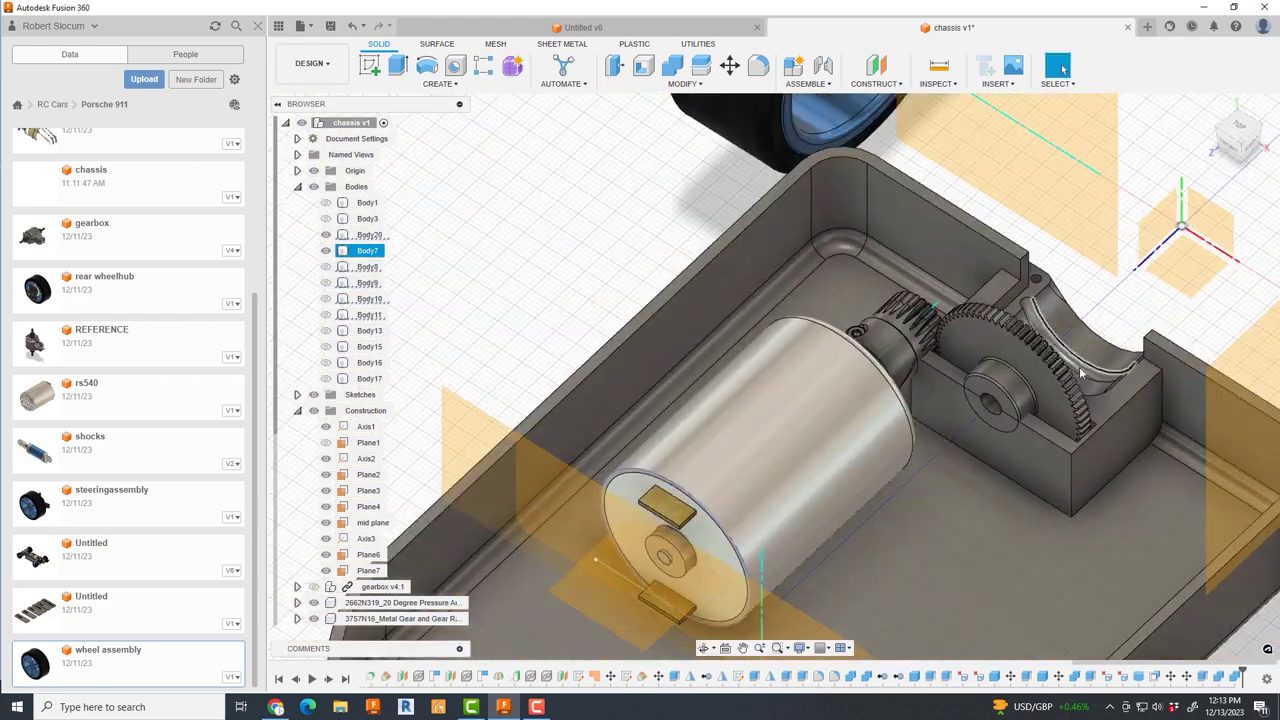
pyautogui.scroll(5, 1024, 371)
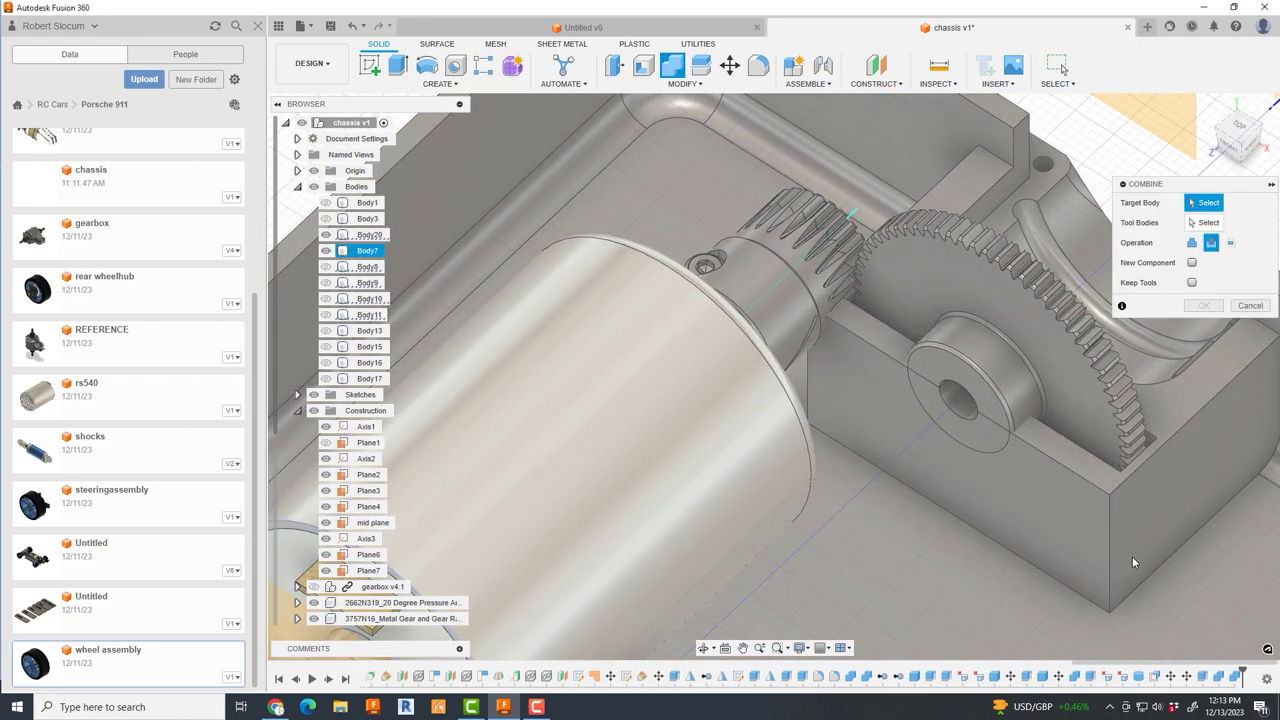
pyautogui.click(1132, 556)
pyautogui.click(1090, 400)
pyautogui.click(1203, 305)
pyautogui.hotkey('ctrl', 'z')
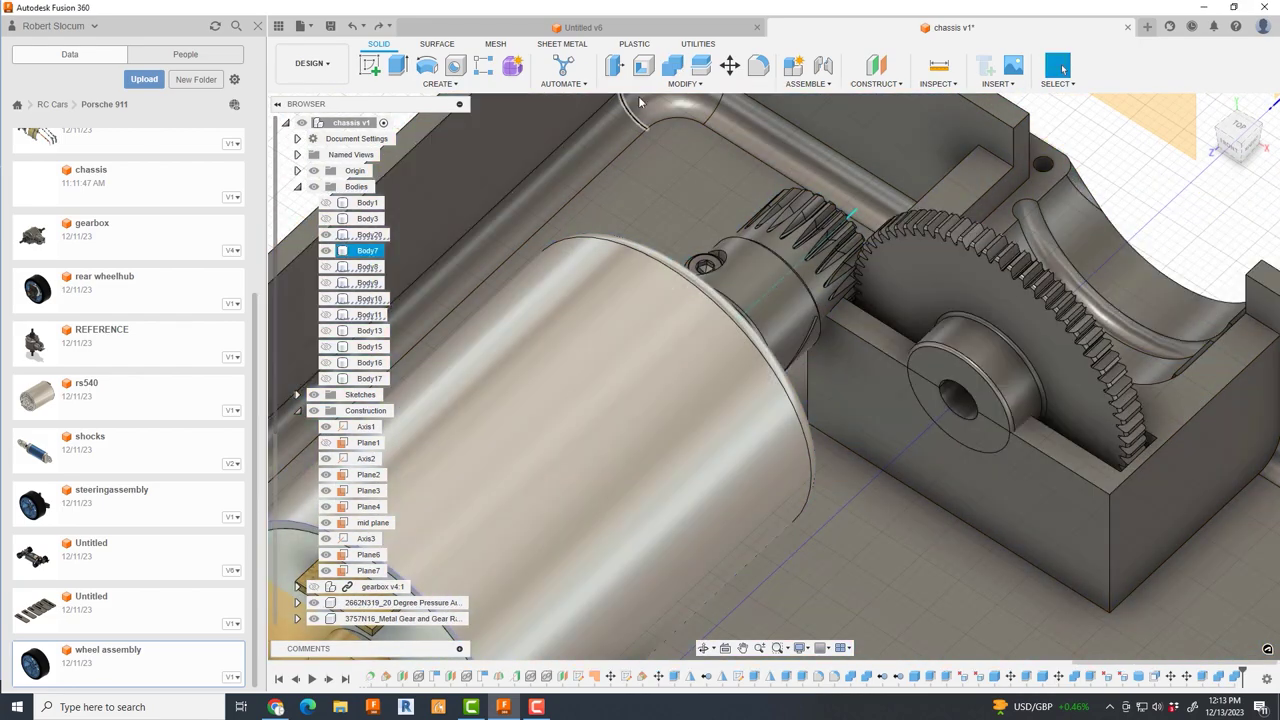
pyautogui.press('Return')
pyautogui.click(1203, 305)
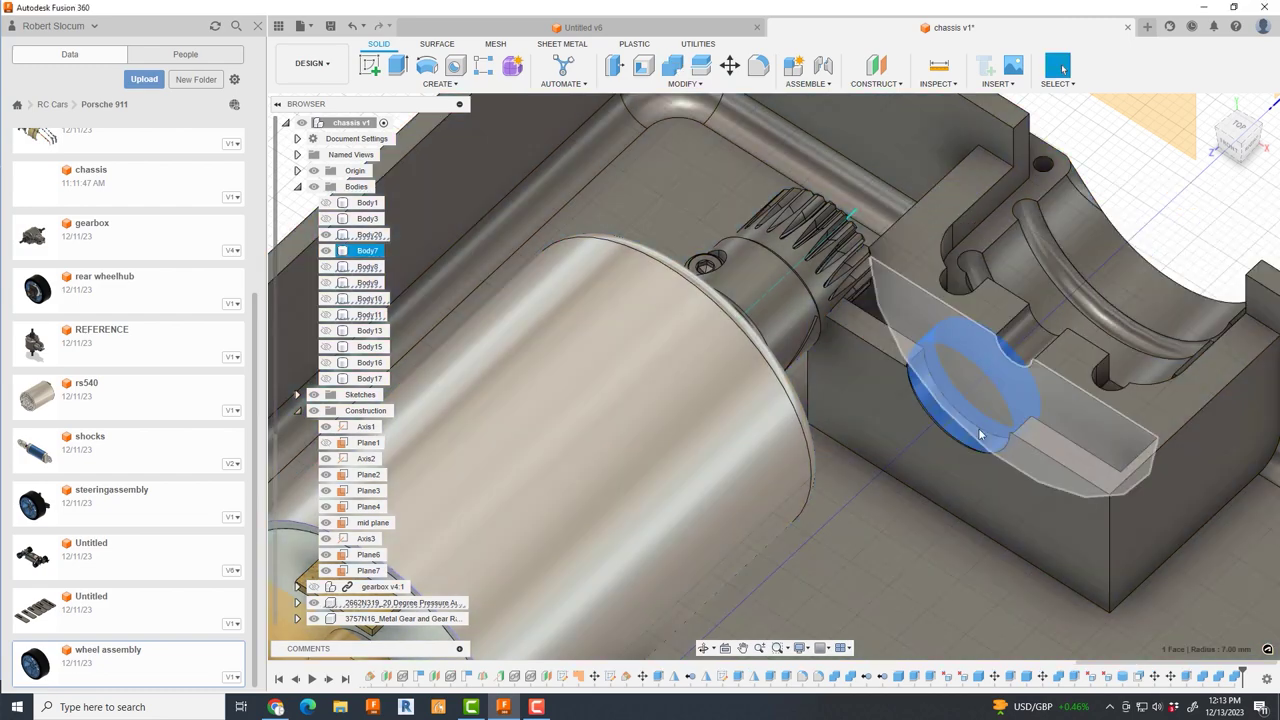
# - Offset the cutout's curved face in two passes
pyautogui.scroll(10, 800, 290)
pyautogui.scroll(-5, 835, 281)
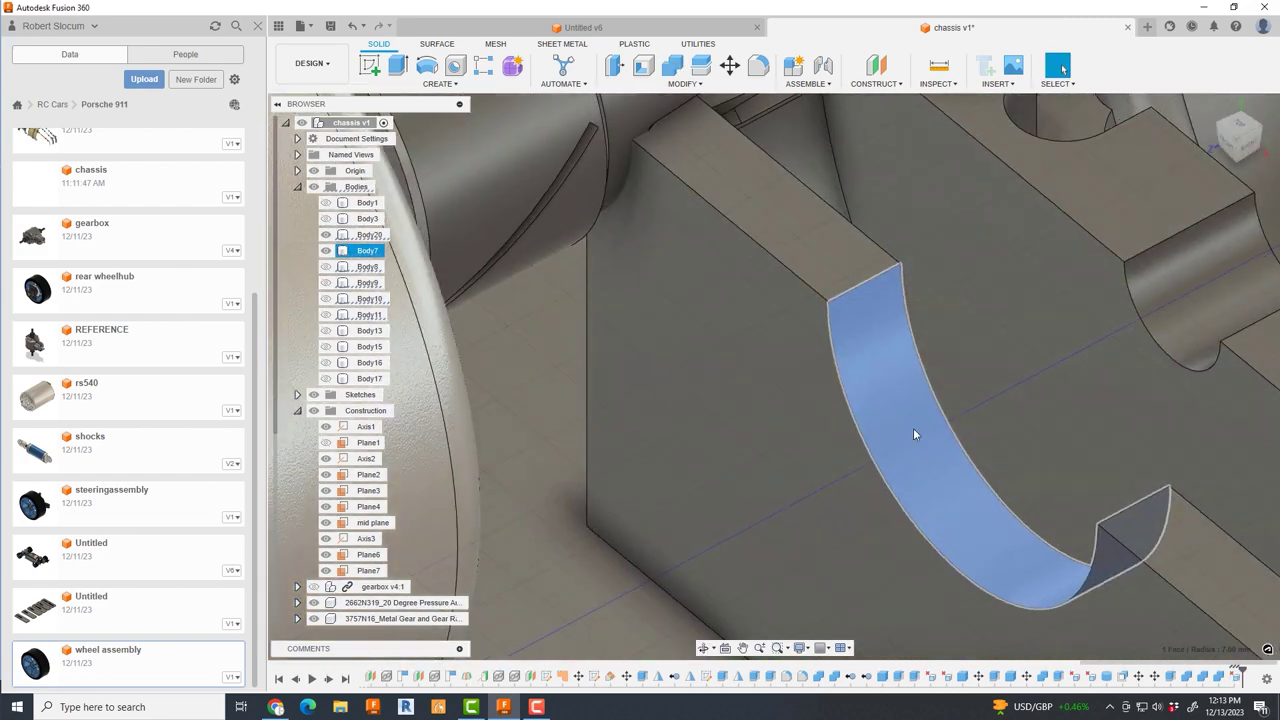
pyautogui.click(920, 434)
pyautogui.press('q')
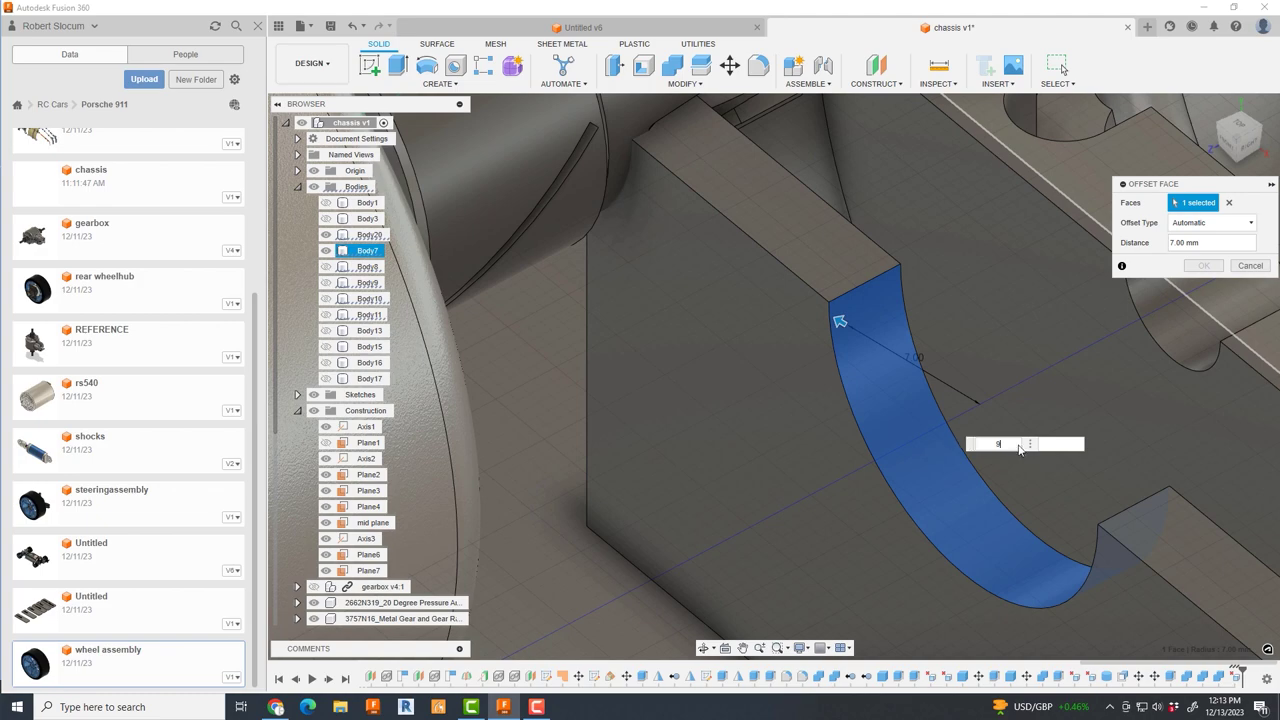
pyautogui.scroll(-5, 1124, 376)
pyautogui.keyDown('shift'); pyautogui.moveTo(1124, 376); pyautogui.dragTo(843, 451, button='middle'); pyautogui.keyUp('shift')
pyautogui.press('Return')
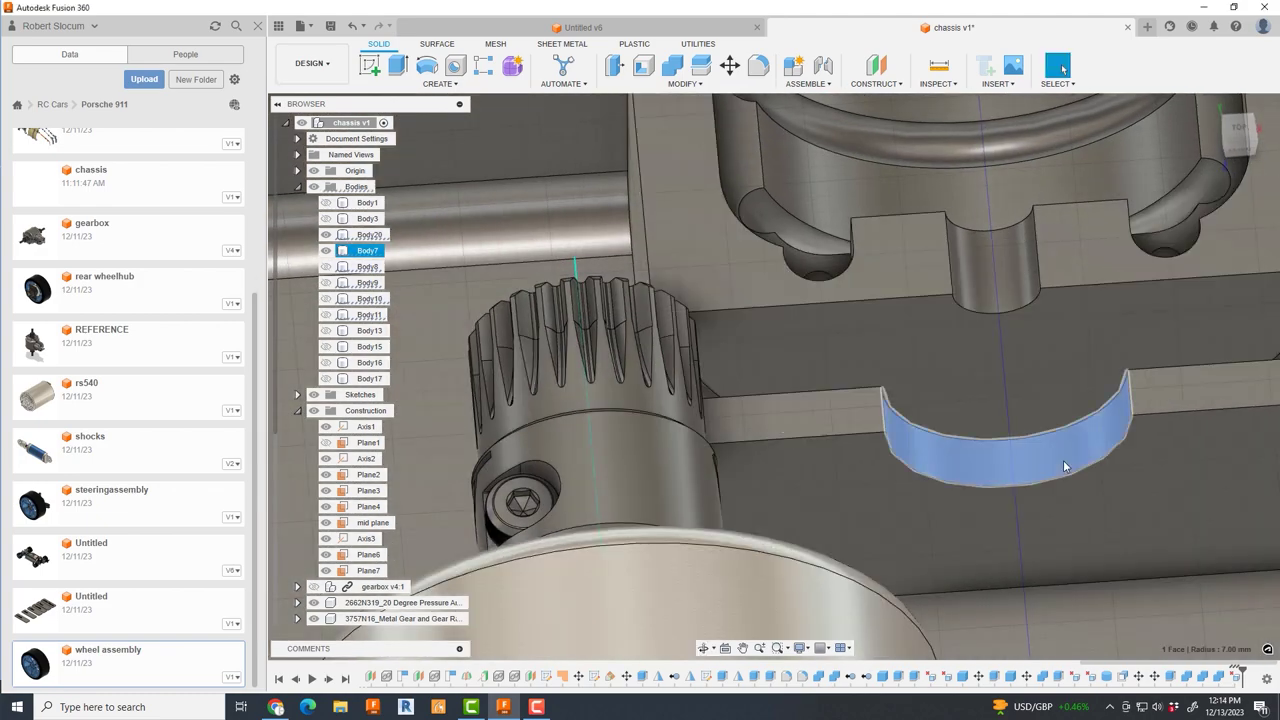
pyautogui.click(1065, 466)
pyautogui.press('q')
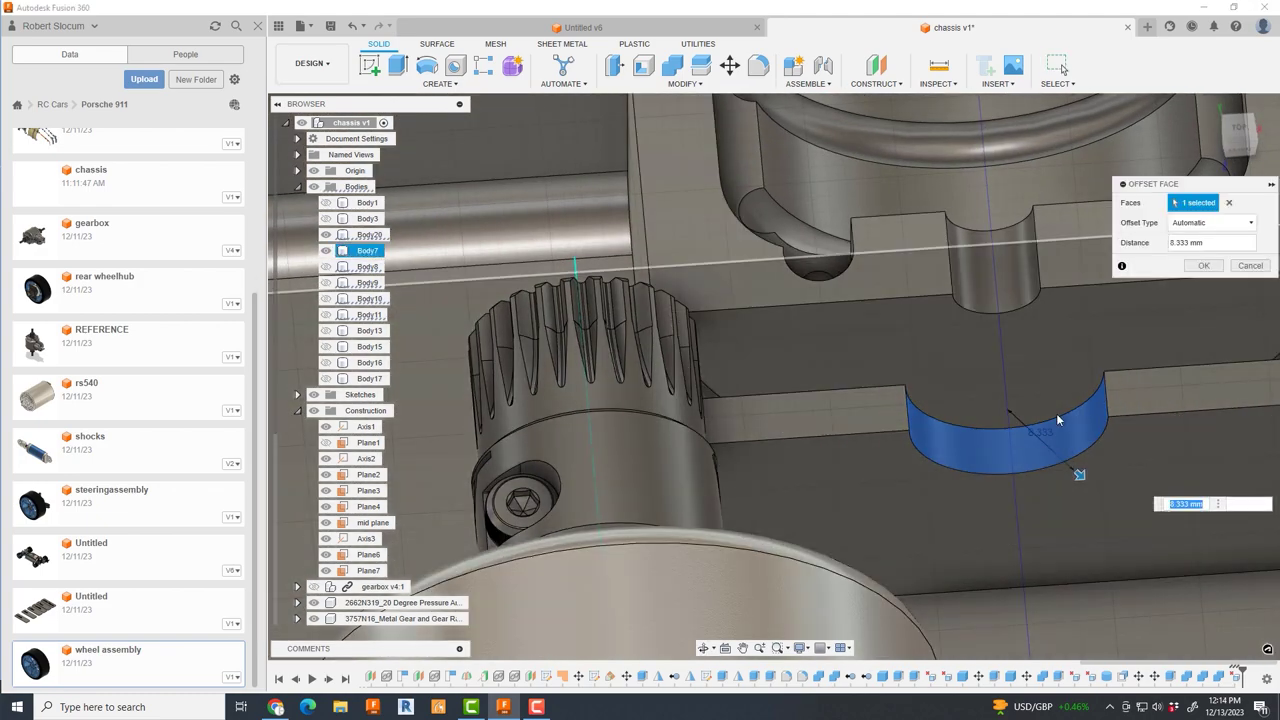
pyautogui.press('Return')
pyautogui.scroll(-5, 1056, 413)
pyautogui.keyDown('shift'); pyautogui.moveTo(960, 481); pyautogui.dragTo(905, 466, button='middle'); pyautogui.keyUp('shift')
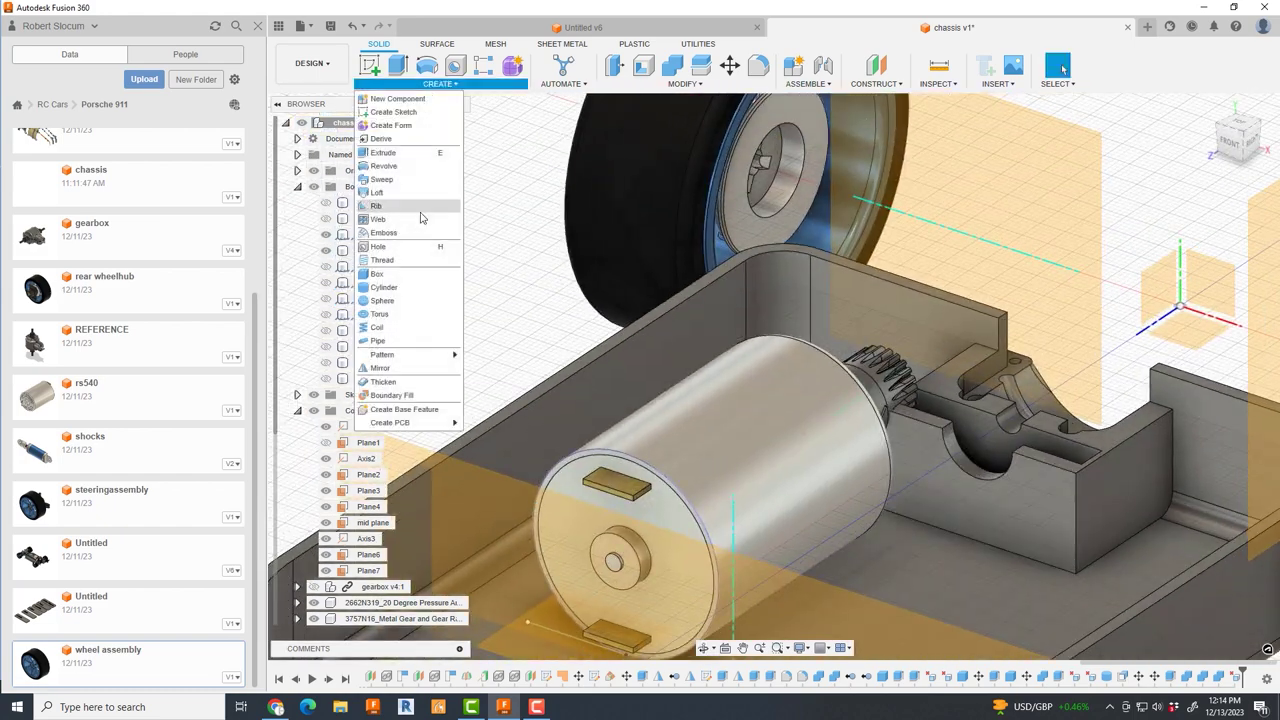
# - Fix the circle's size and commit the new feature
pyautogui.click(1020, 488)
pyautogui.press('e')
pyautogui.keyDown('shift'); pyautogui.moveTo(1020, 488); pyautogui.dragTo(980, 470, button='middle'); pyautogui.keyUp('shift')
pyautogui.press('Return')
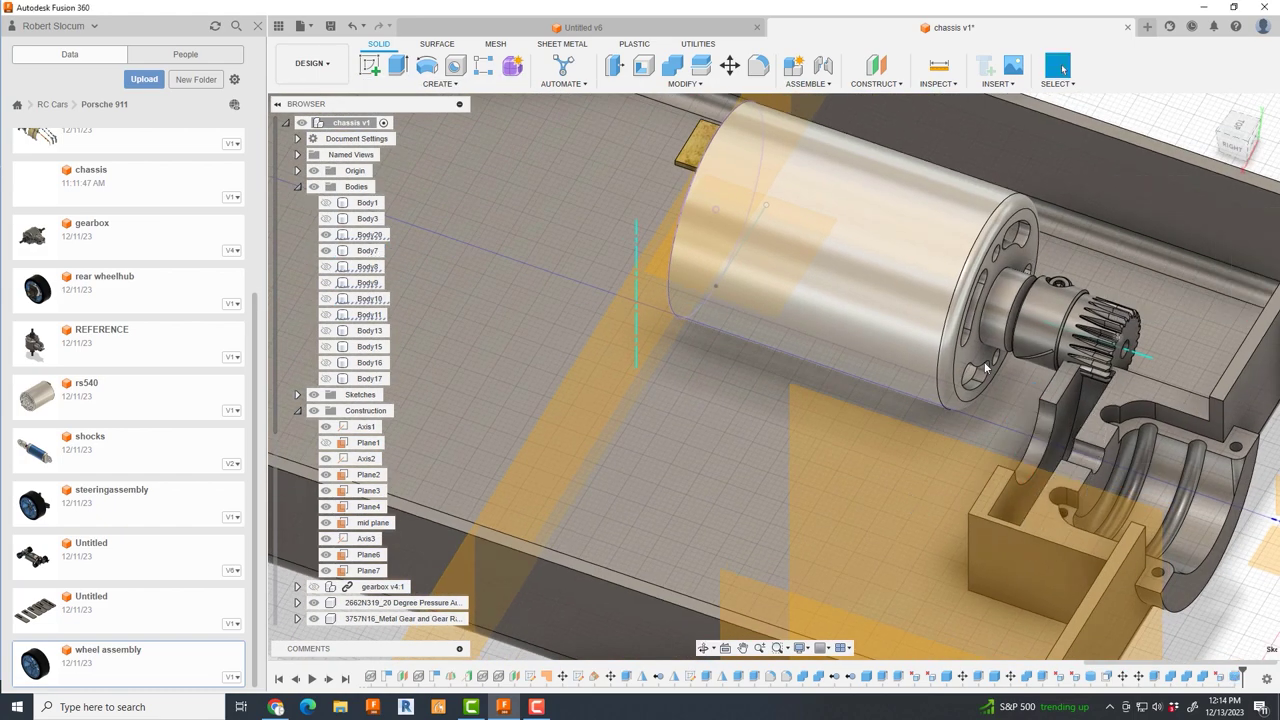
# - Focus the view on Body7's gear and orbit around it to inspect it
pyautogui.rightClick(347, 142)
pyautogui.click(370, 385)
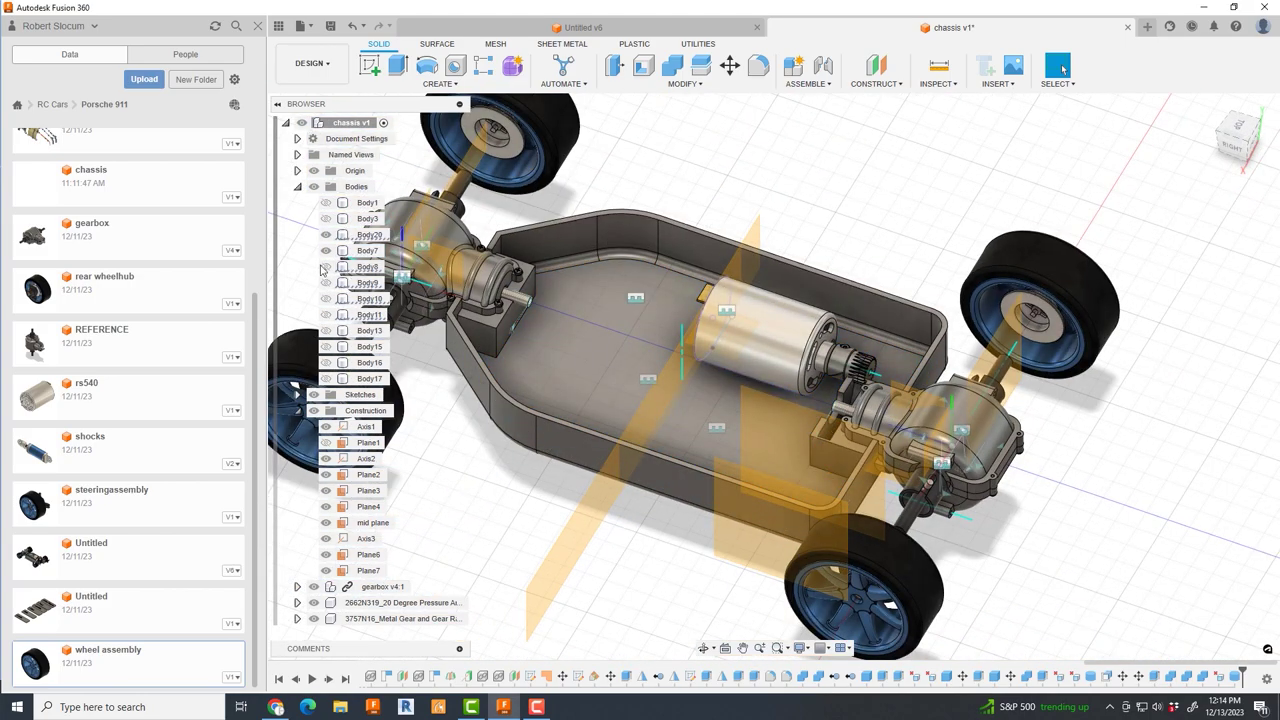
pyautogui.rightClick(367, 250)
pyautogui.click(390, 535)
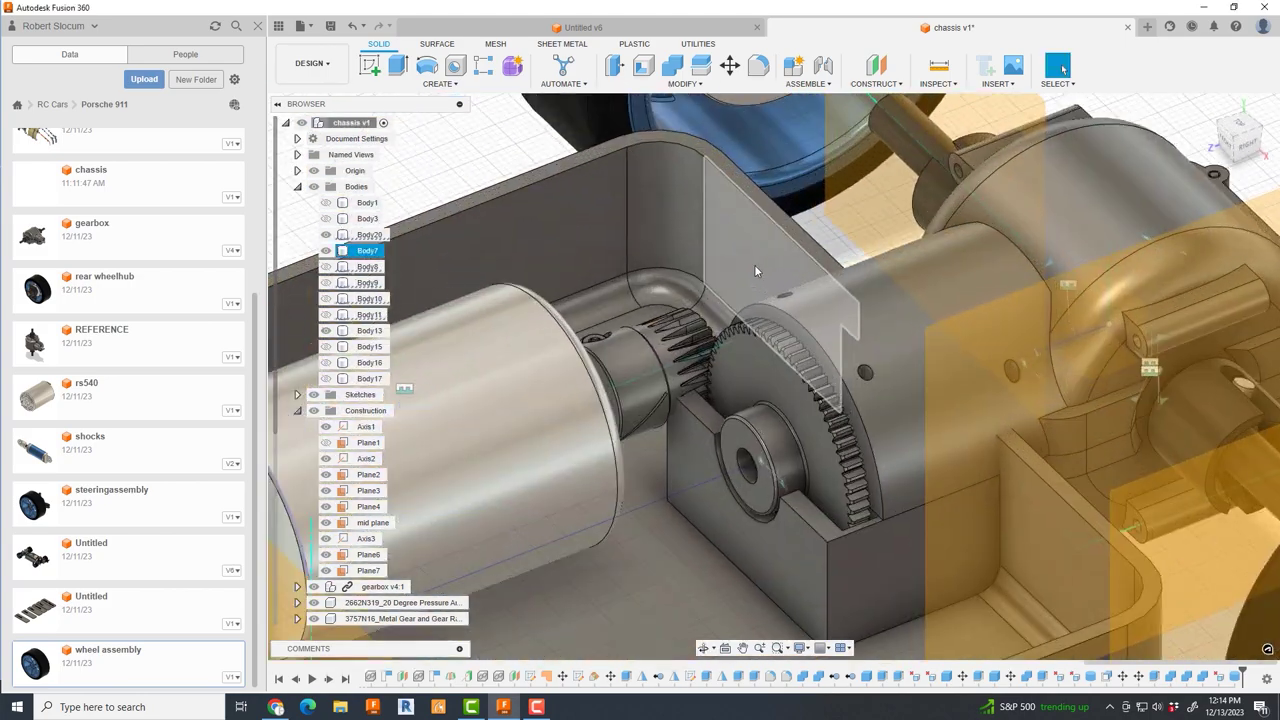
pyautogui.moveTo(754, 264)
pyautogui.keyDown('shift'); pyautogui.mouseDown(button='middle')
pyautogui.moveTo(750, 390)
pyautogui.moveTo(942, 413)
pyautogui.mouseUp(button='middle'); pyautogui.keyUp('shift')
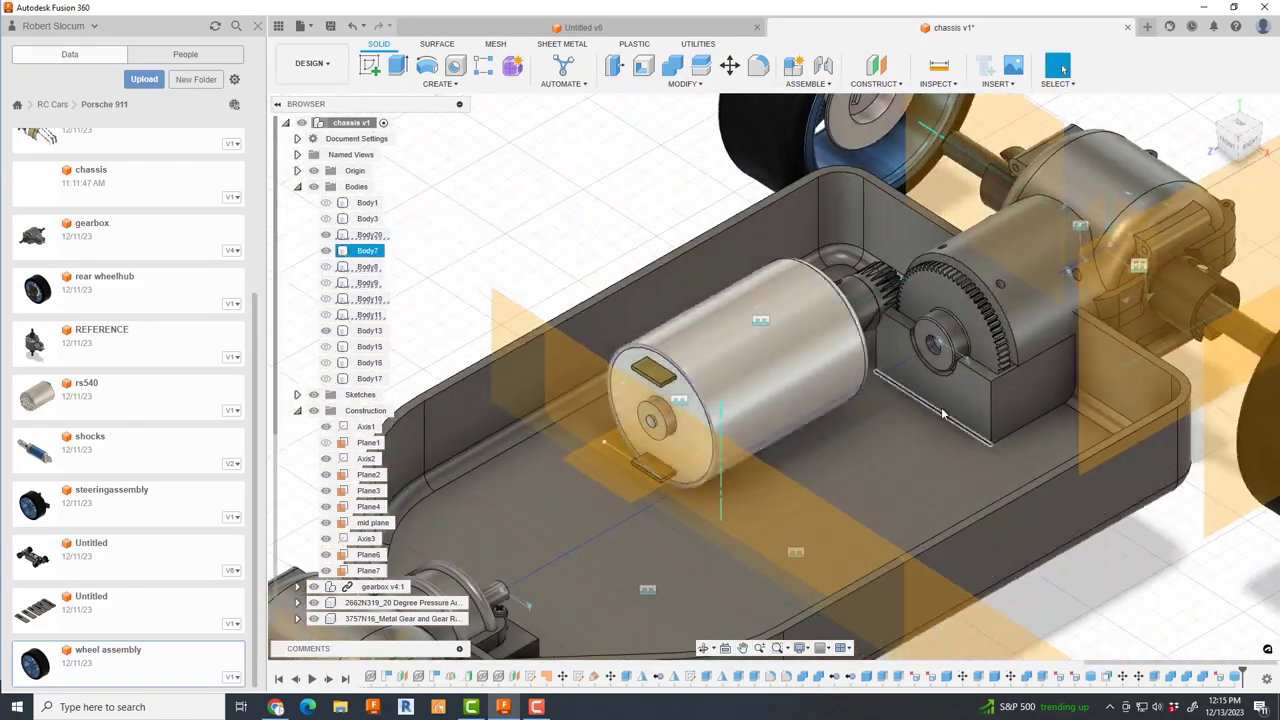
pyautogui.scroll(2, 895, 330)
pyautogui.scroll(4, 895, 330)
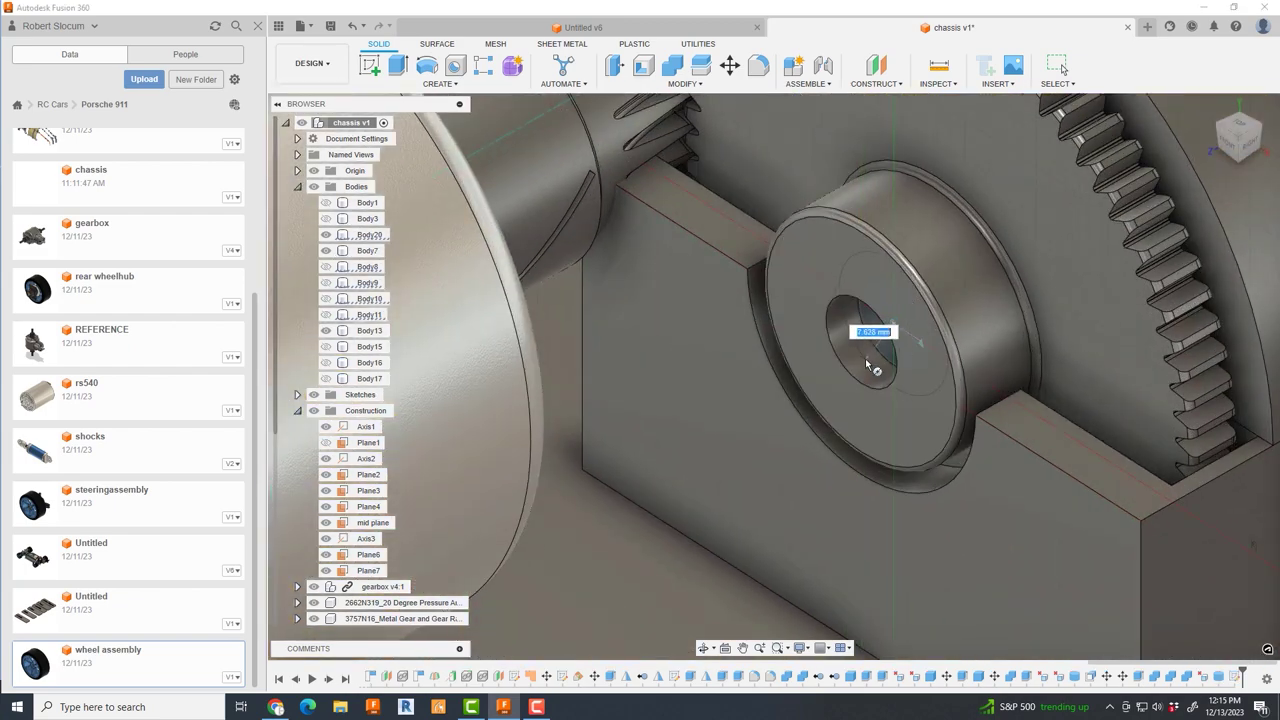
# - Create a 12 mm driveshaft cylinder as a new body on the shaft hole
pyautogui.click(863, 357)
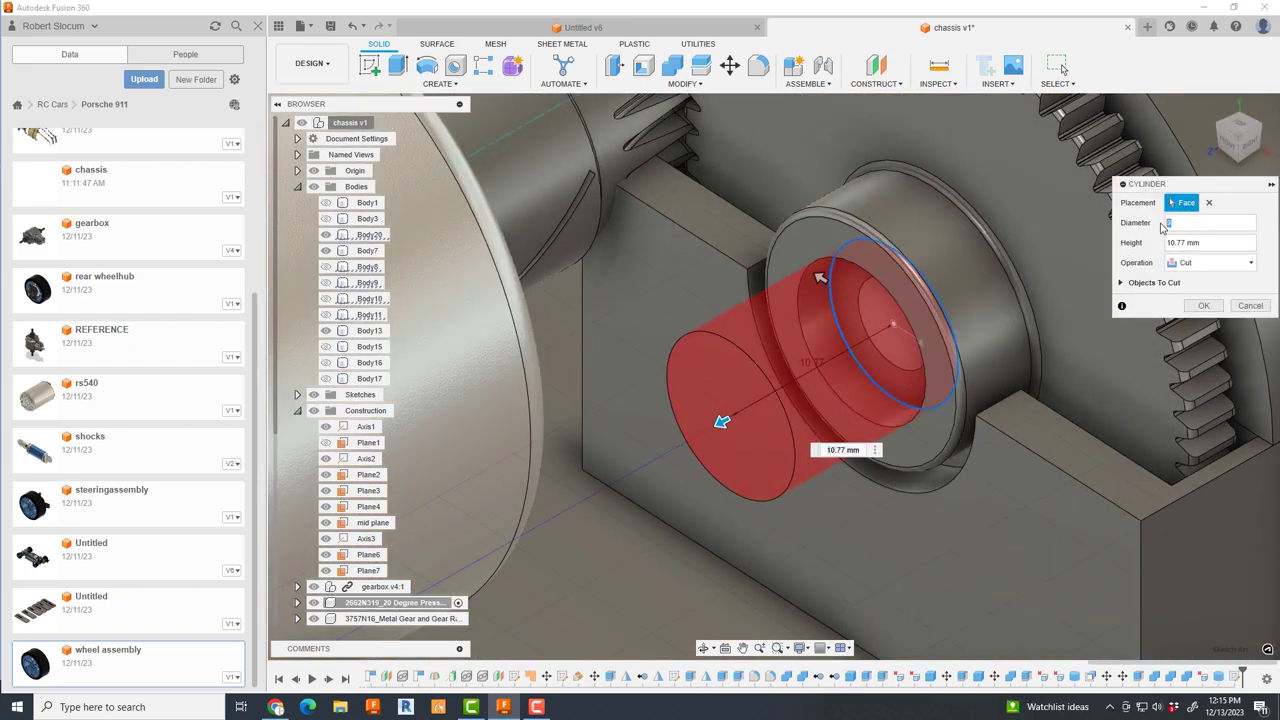
pyautogui.write('12')
pyautogui.click(1200, 320)
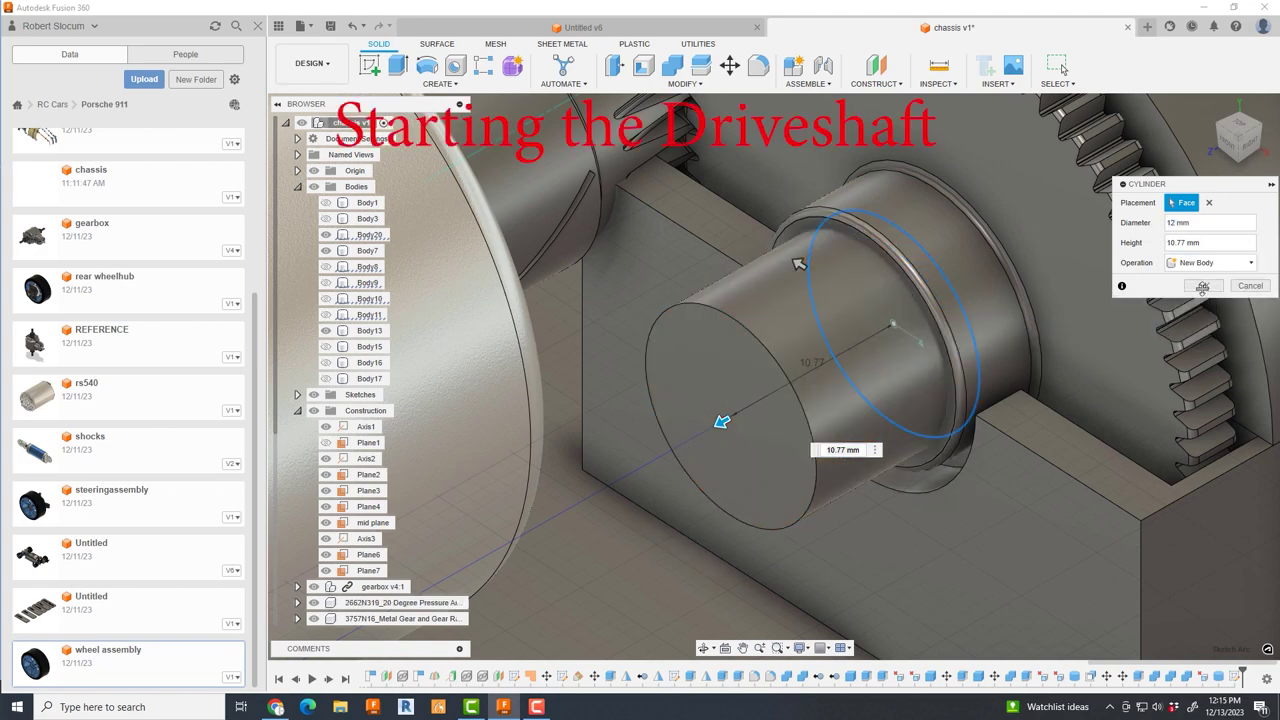
pyautogui.press('Return')
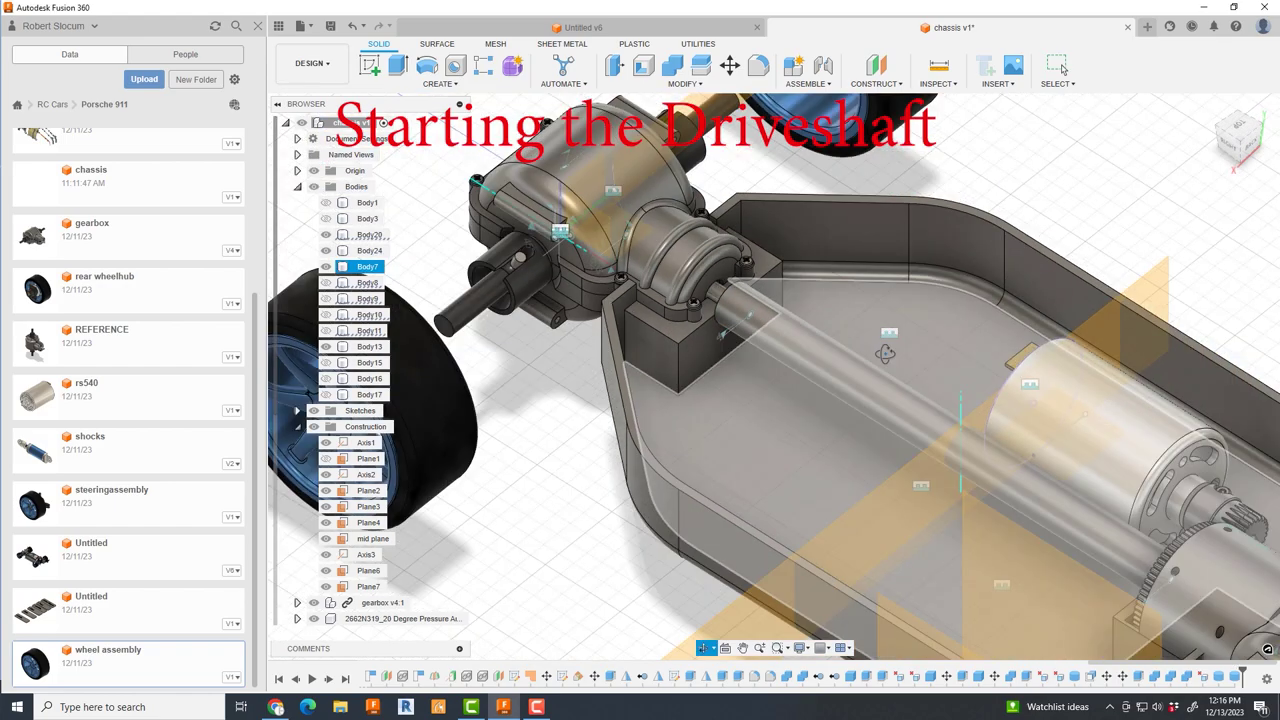
# - Offset the shaft face by 1 mm and extrude the shaft's end face
pyautogui.write('10')
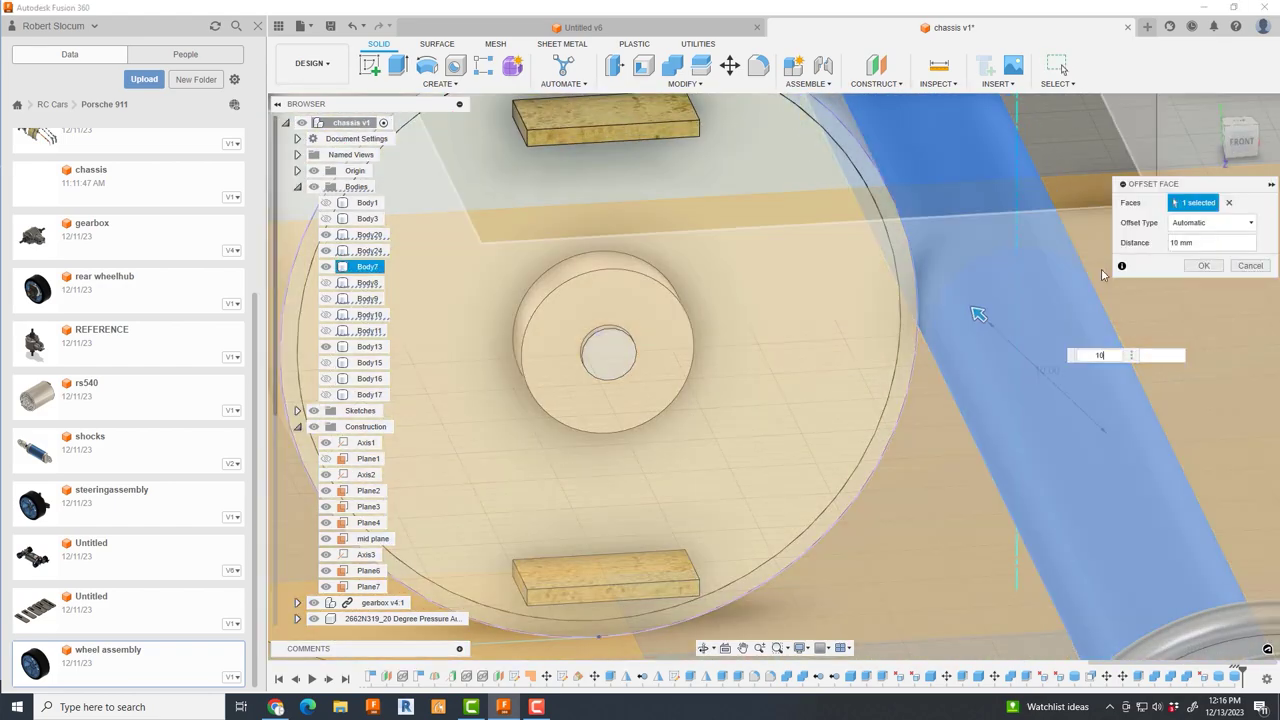
pyautogui.press('Return')
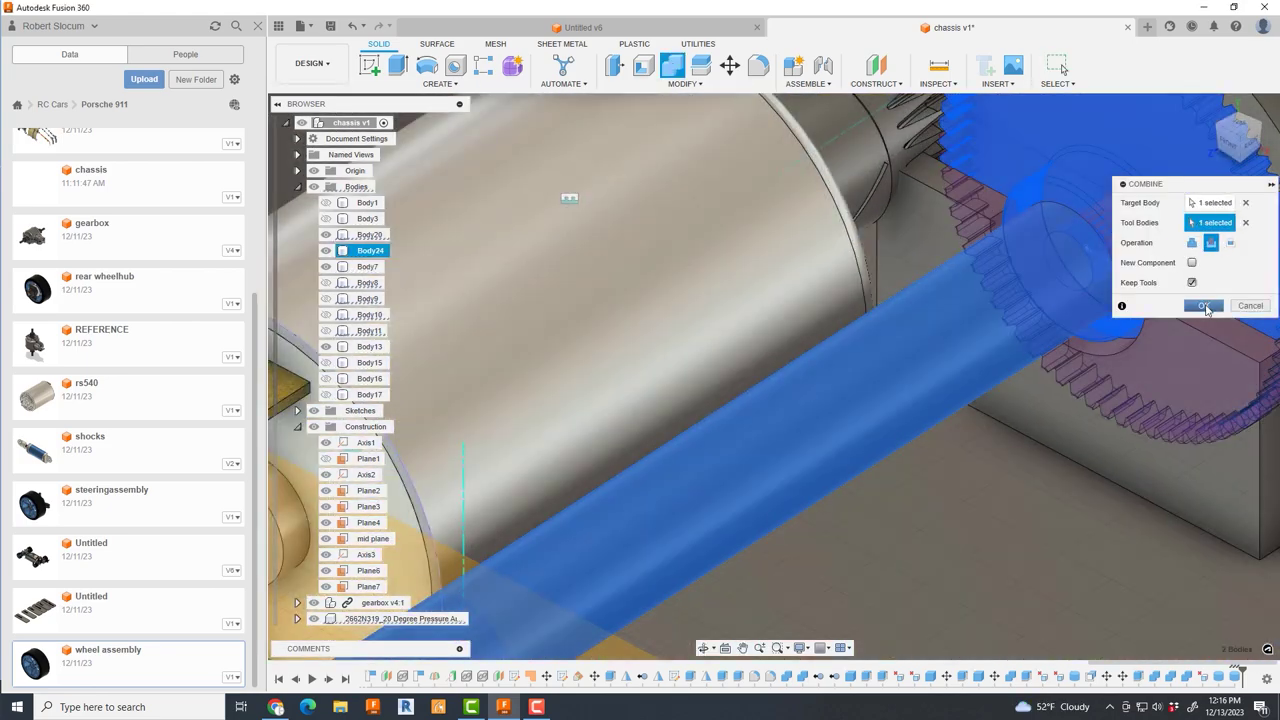
pyautogui.click(1206, 309)
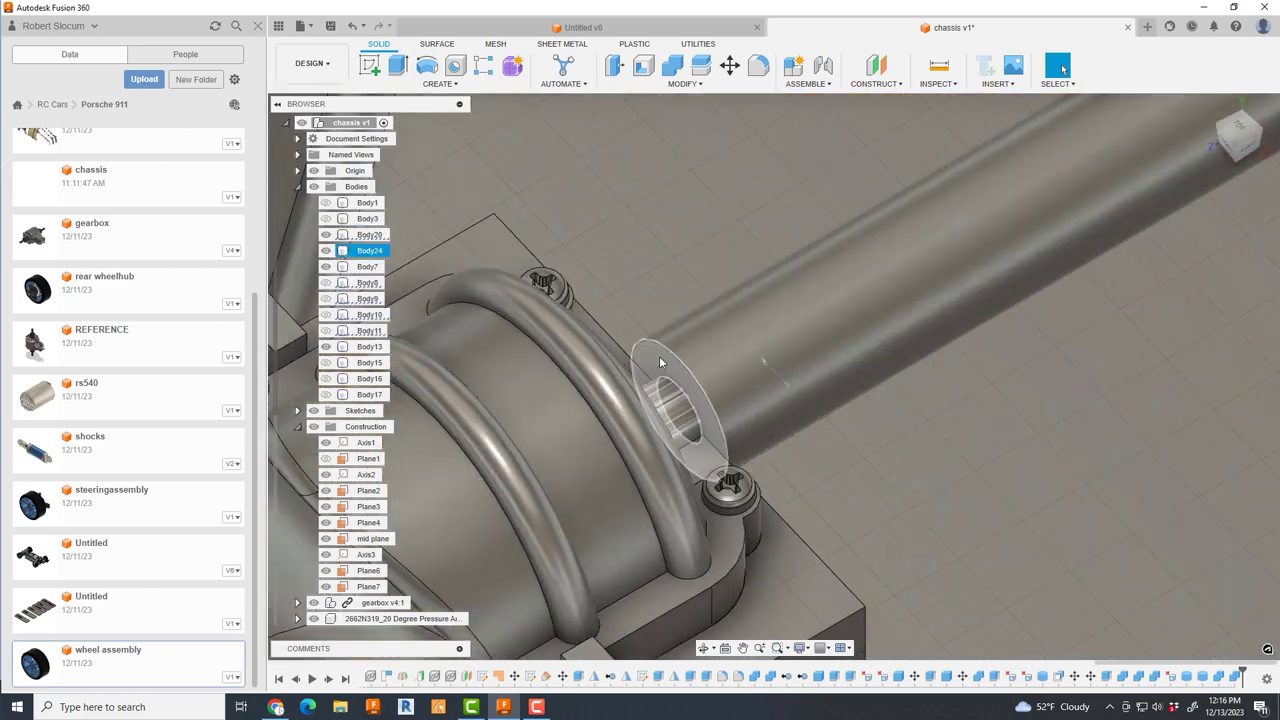
pyautogui.rightClick(655, 362)
pyautogui.press('Escape')
pyautogui.press('e')
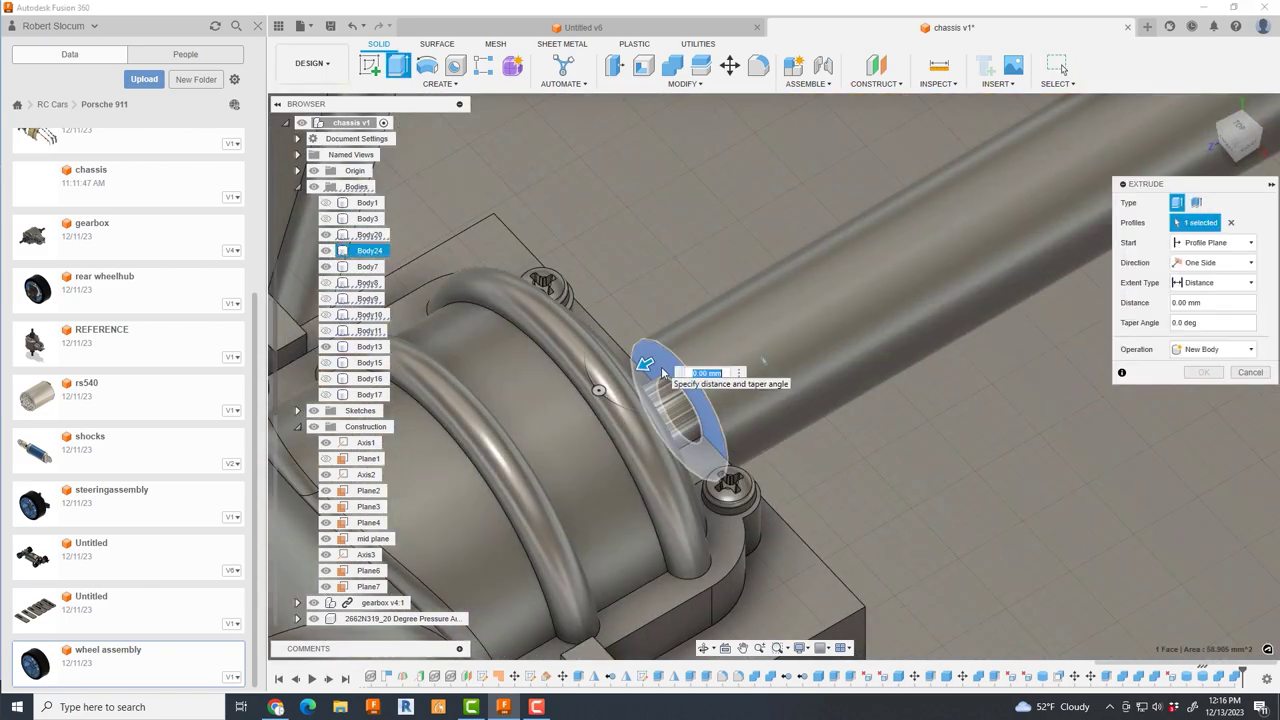
pyautogui.press('Return')
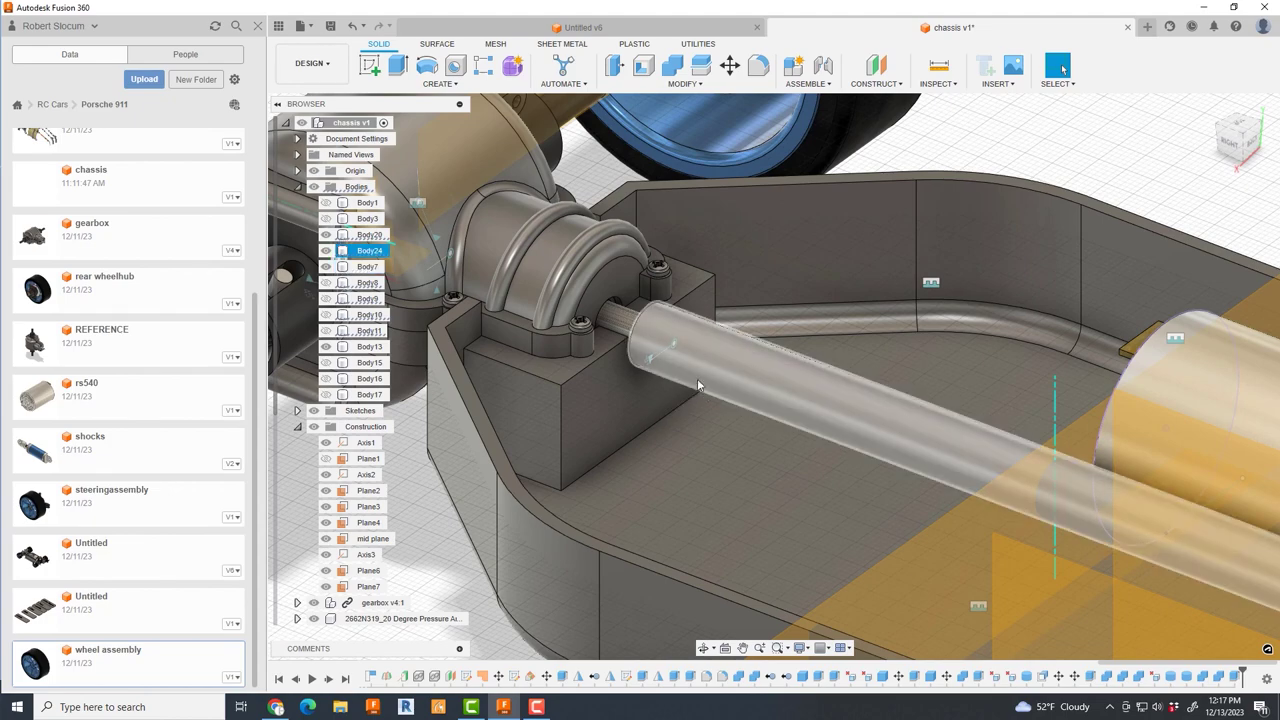
# - Move the driveshaft along its length and offset one of its faces
pyautogui.click(701, 377)
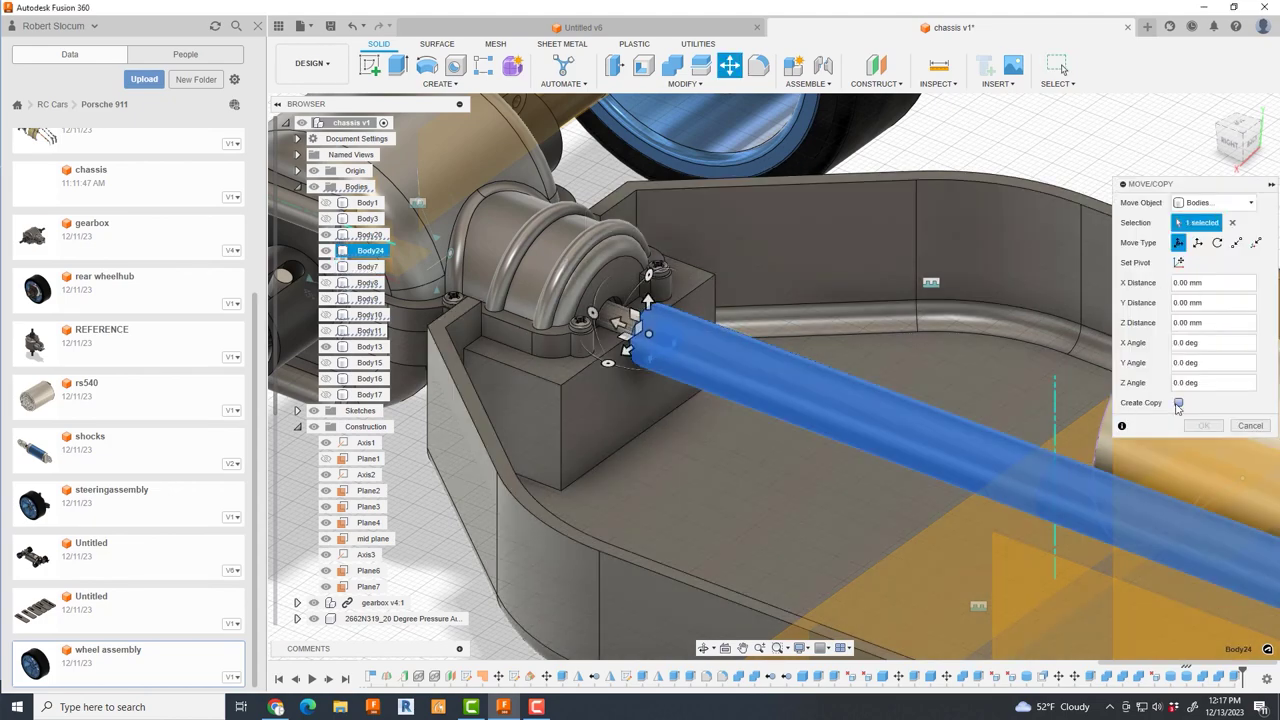
pyautogui.moveTo(651, 311); pyautogui.dragTo(608, 414)
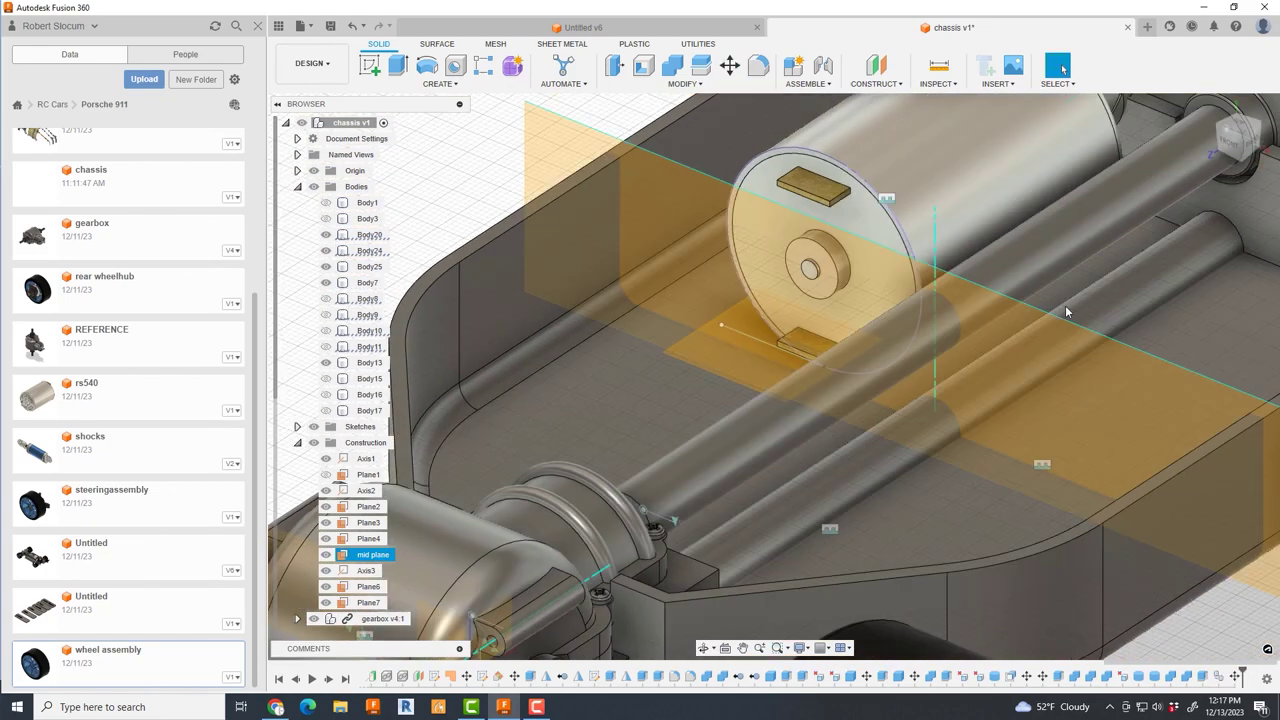
pyautogui.rightClick(1065, 312)
pyautogui.click(1171, 357)
pyautogui.scroll(-3, 1001, 307)
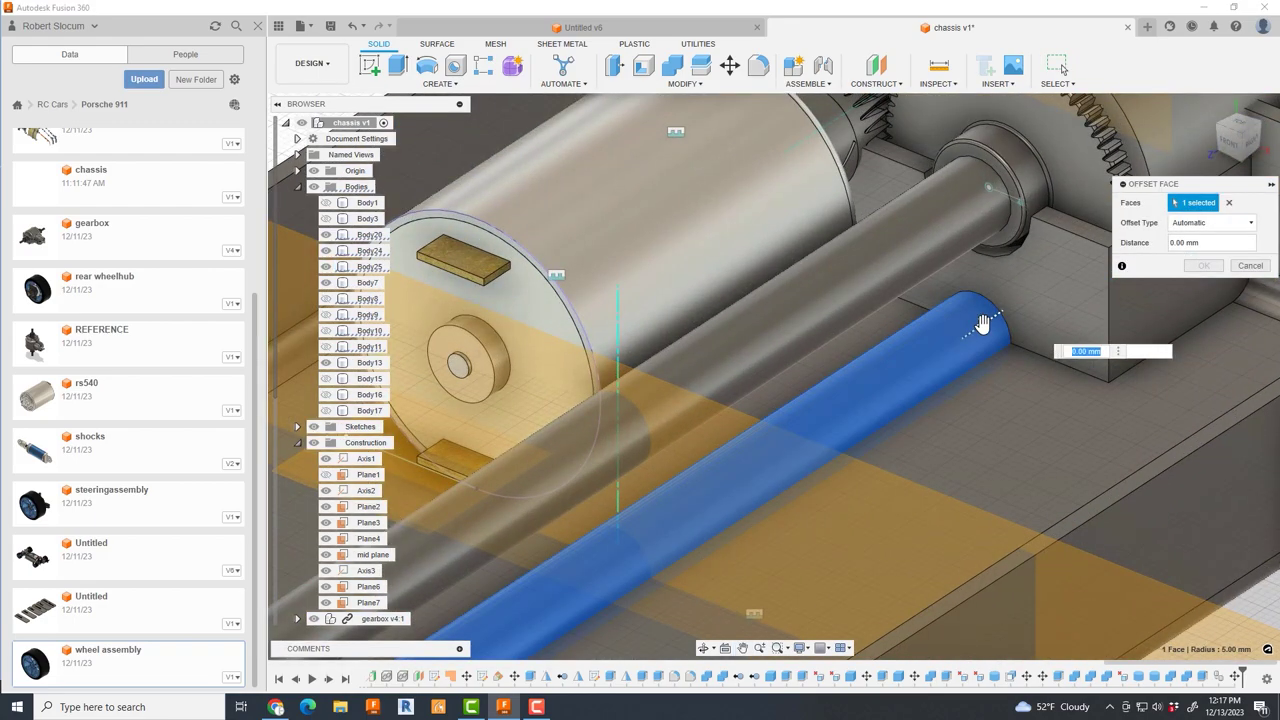
pyautogui.scroll(3, 1001, 309)
pyautogui.scroll(3, 1010, 361)
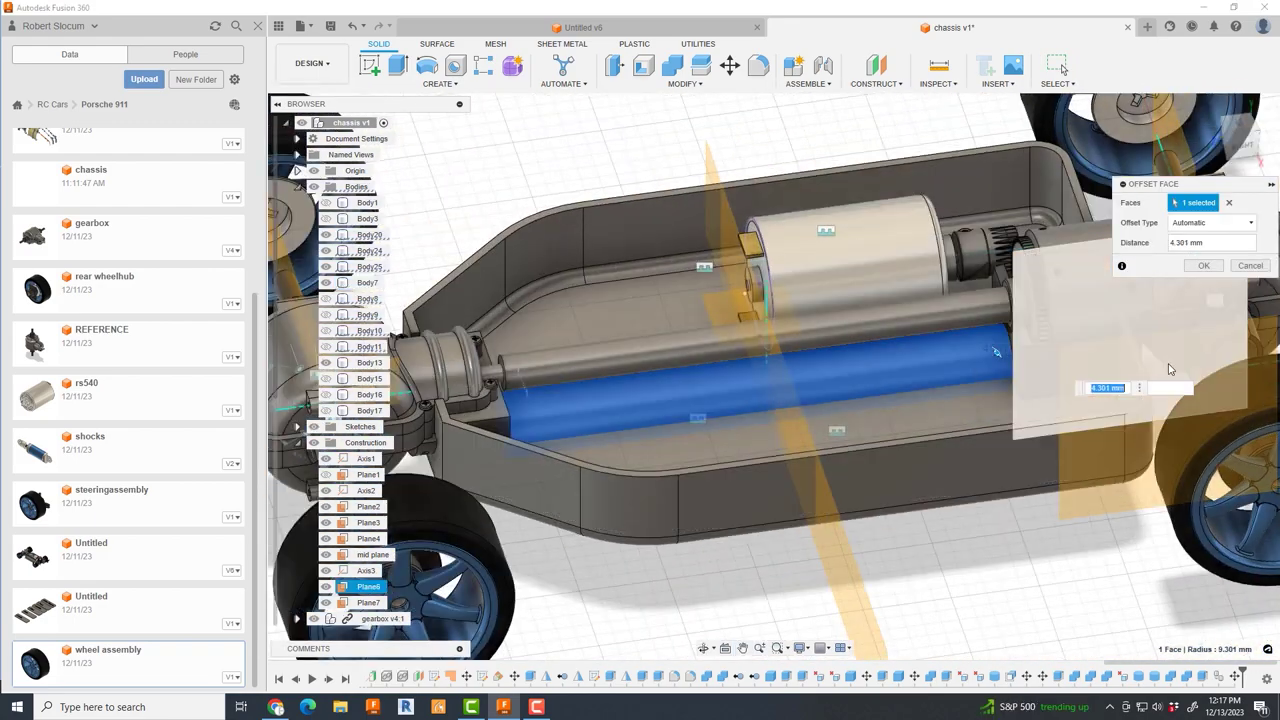
pyautogui.press('Escape')
# - Select the shaft's circular end face and bring the chassis underside into view
pyautogui.keyDown('shift'); pyautogui.moveTo(1010, 361); pyautogui.dragTo(900, 300, button='middle'); pyautogui.keyUp('shift')
pyautogui.scroll(-5, 548, 364)
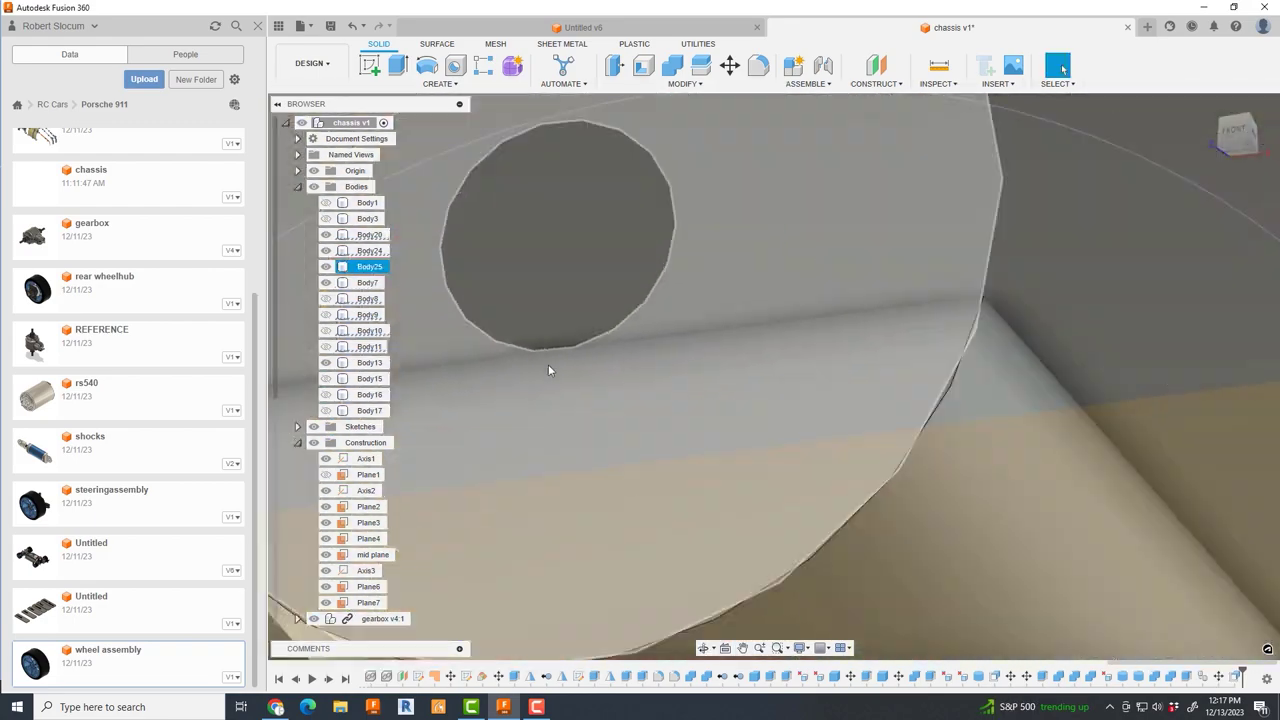
pyautogui.click(625, 354)
pyautogui.scroll(10, 625, 354)
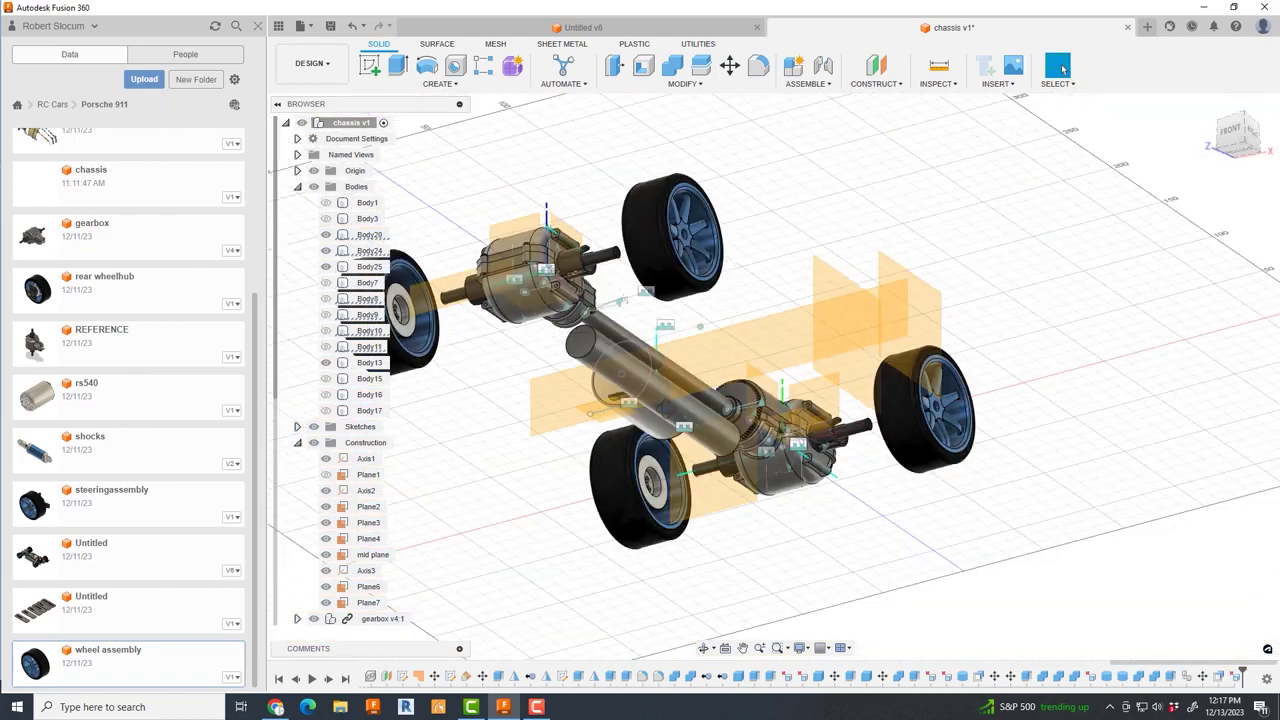
pyautogui.scroll(-10, 770, 360)
pyautogui.scroll(5, 771, 387)
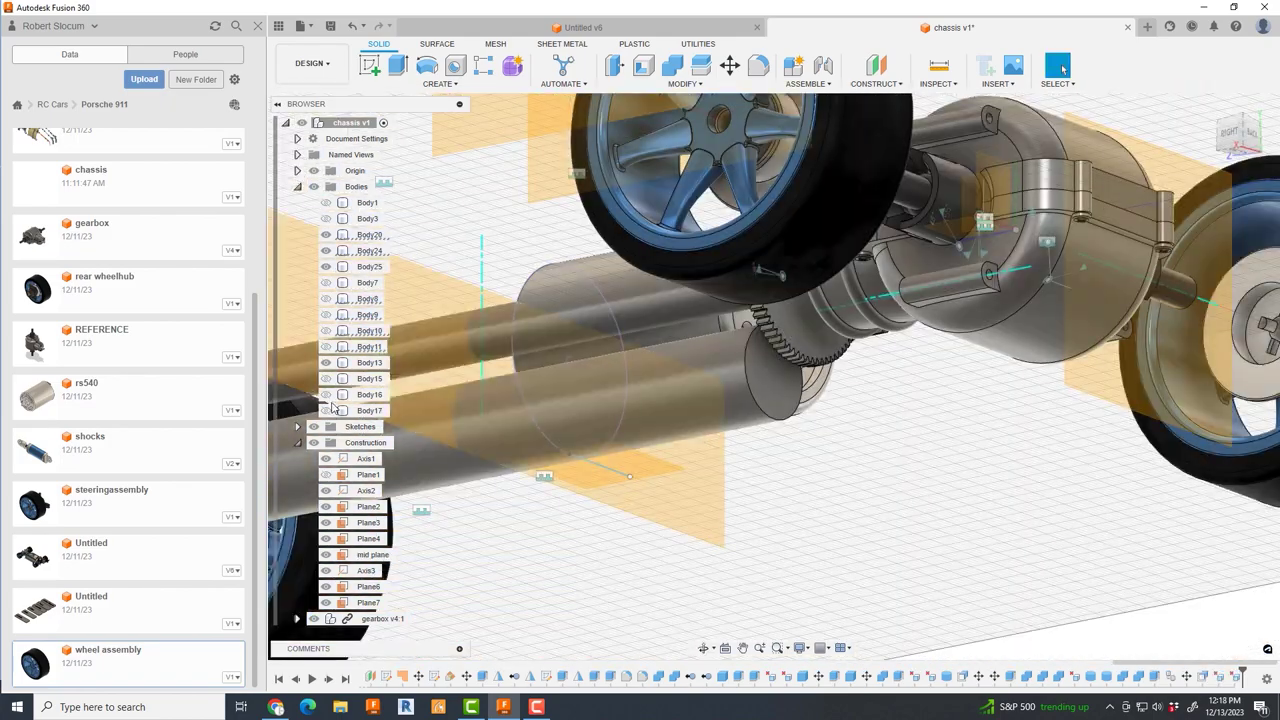
pyautogui.rightClick(350, 122)
pyautogui.scroll(-5, 758, 437)
pyautogui.scroll(5, 758, 437)
pyautogui.moveTo(880, 517)
pyautogui.keyDown('shift'); pyautogui.mouseDown(button='middle')
pyautogui.moveTo(777, 551)
pyautogui.moveTo(778, 520)
pyautogui.mouseUp(button='middle'); pyautogui.keyUp('shift')
# - Split Body25 with the chassis and remove the unwanted split piece
pyautogui.scroll(-5, 778, 520)
pyautogui.click(712, 65)
pyautogui.click(780, 470)
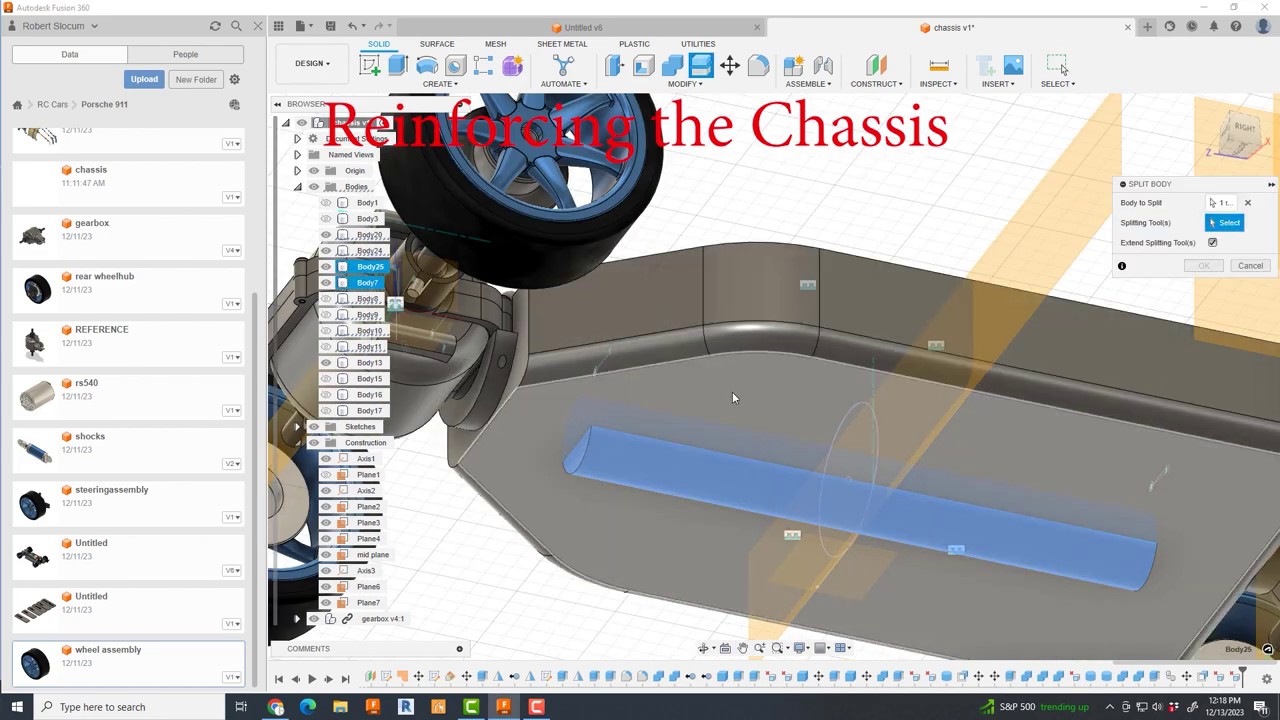
pyautogui.click(855, 470)
pyautogui.press('Return')
pyautogui.rightClick(350, 282)
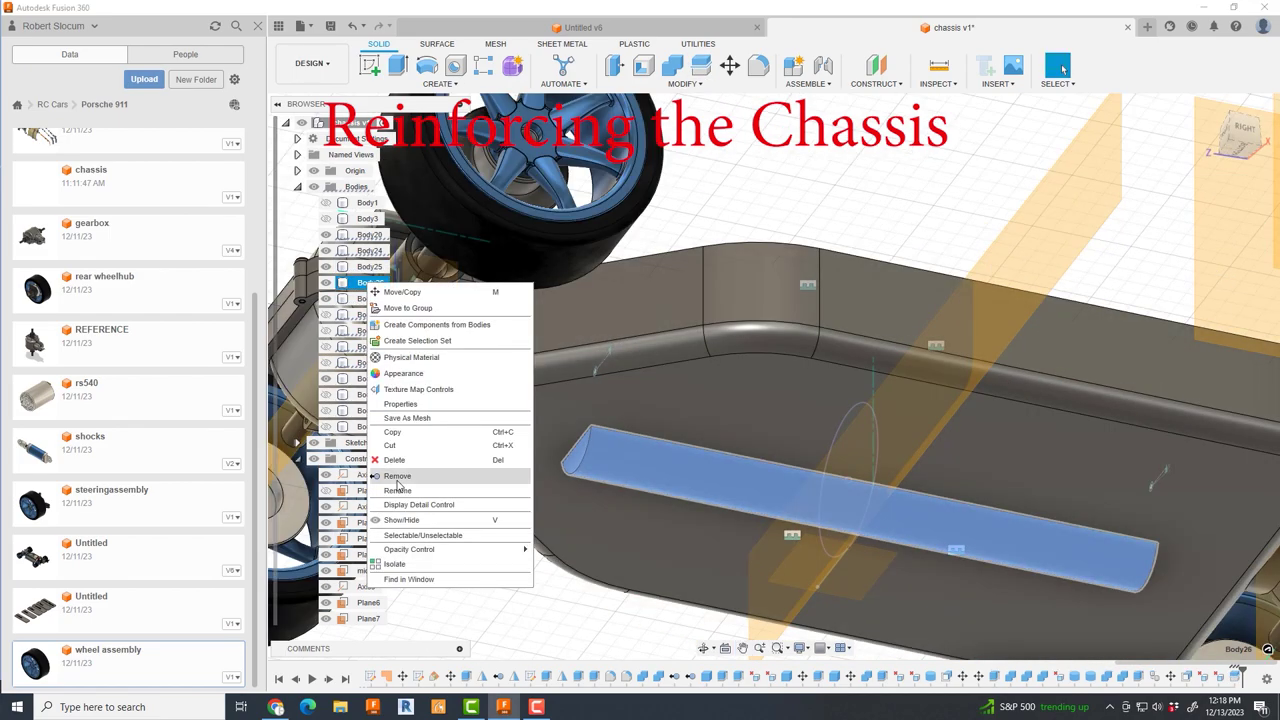
pyautogui.click(388, 459)
# - Offset a chassis face and merge the remaining piece into Body7
pyautogui.click(771, 394)
pyautogui.rightClick(360, 282)
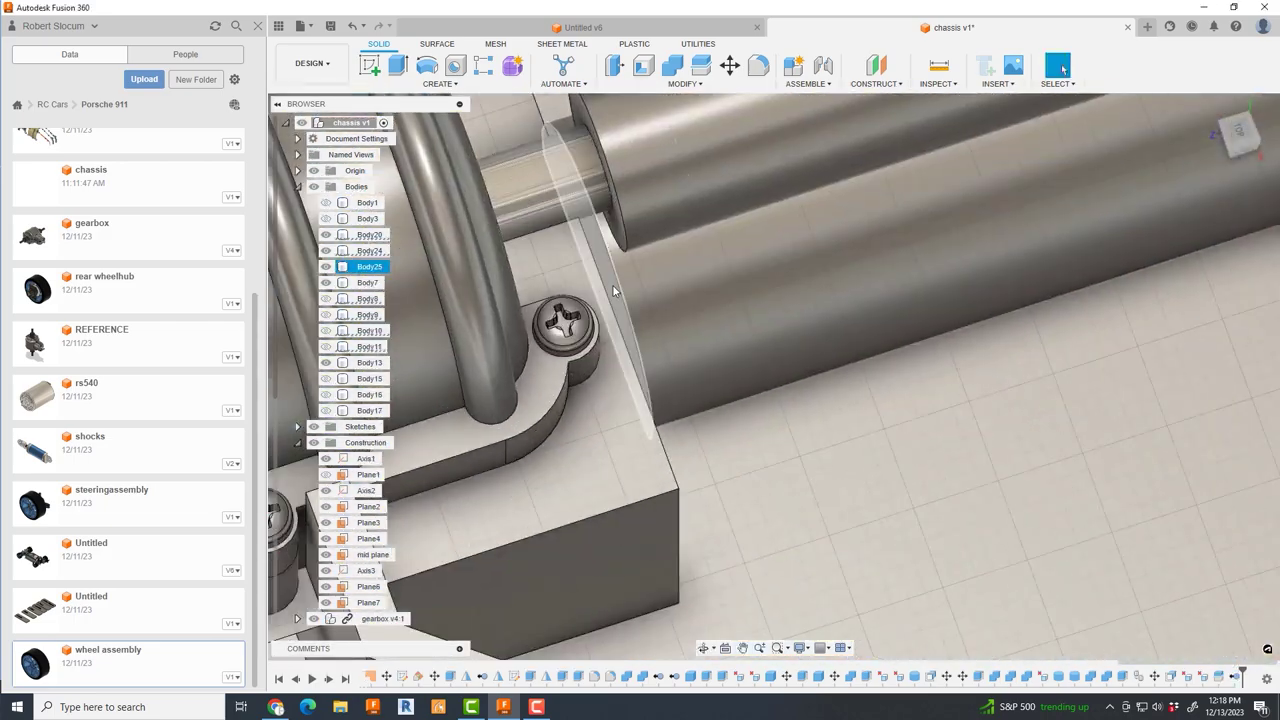
pyautogui.click(614, 291)
pyautogui.press('q')
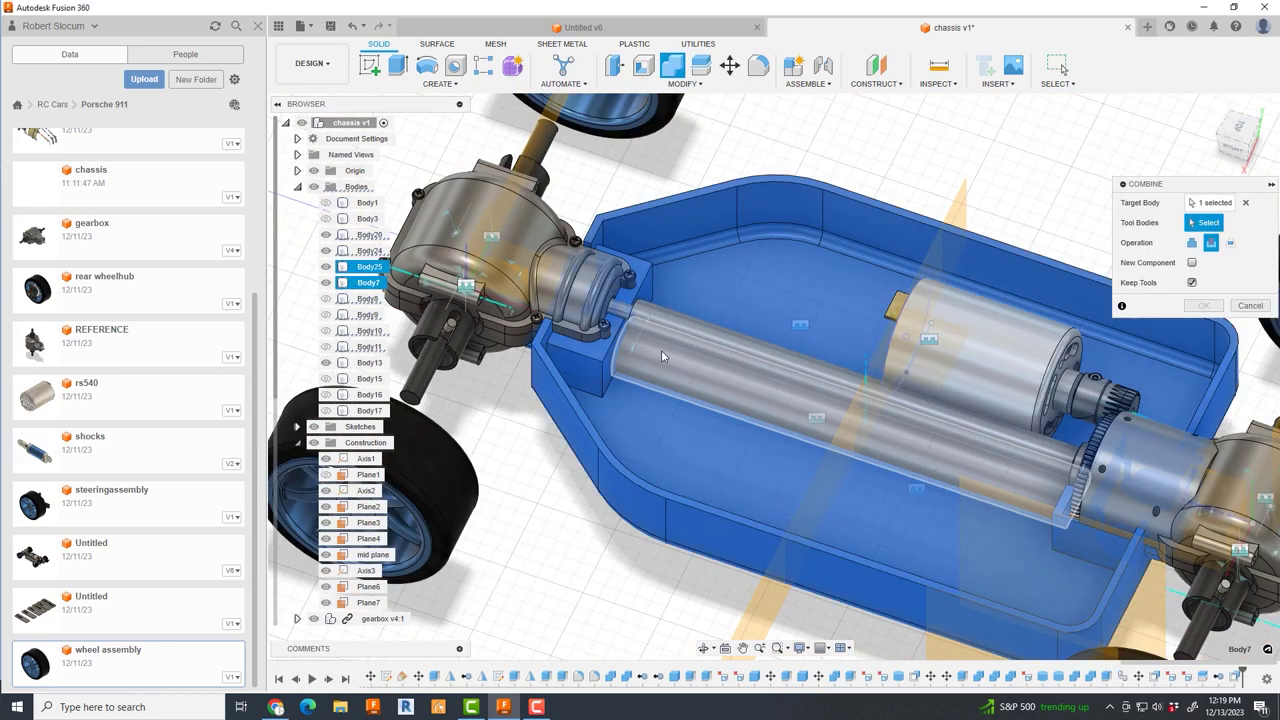
pyautogui.click(1203, 306)
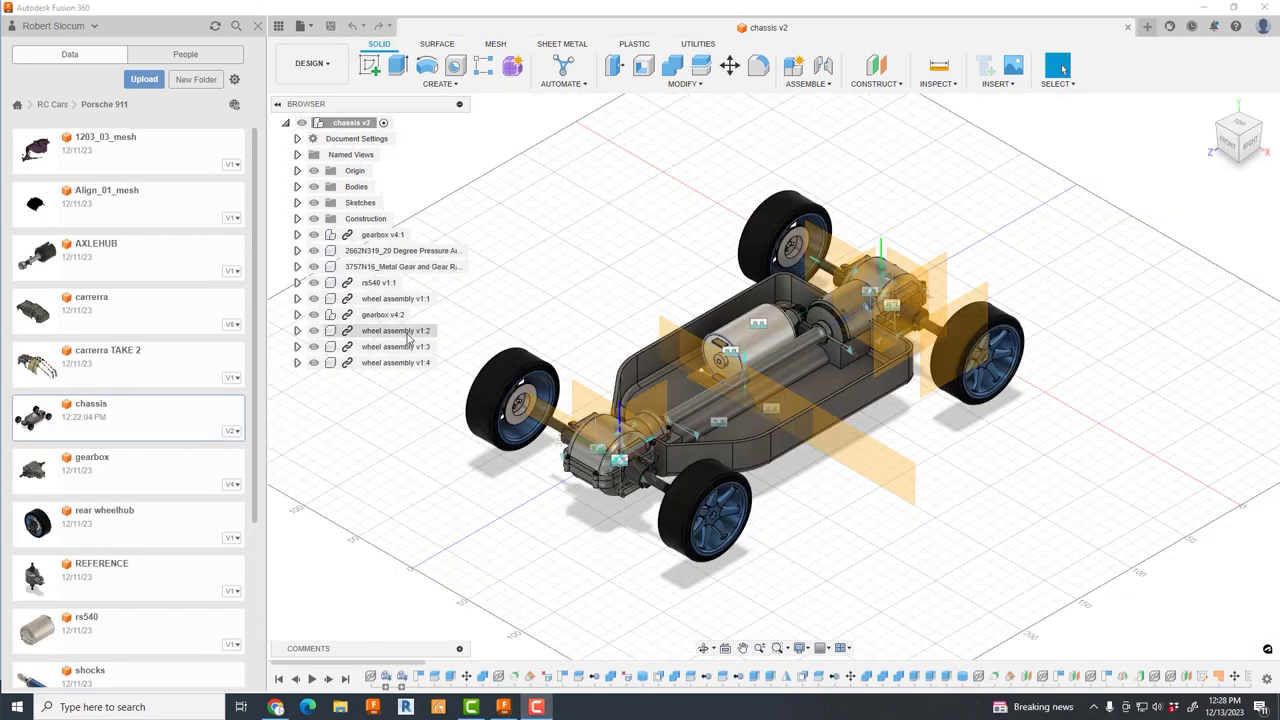
# - Insert the s3004 servo from the servos project into the design
pyautogui.click(16, 104)
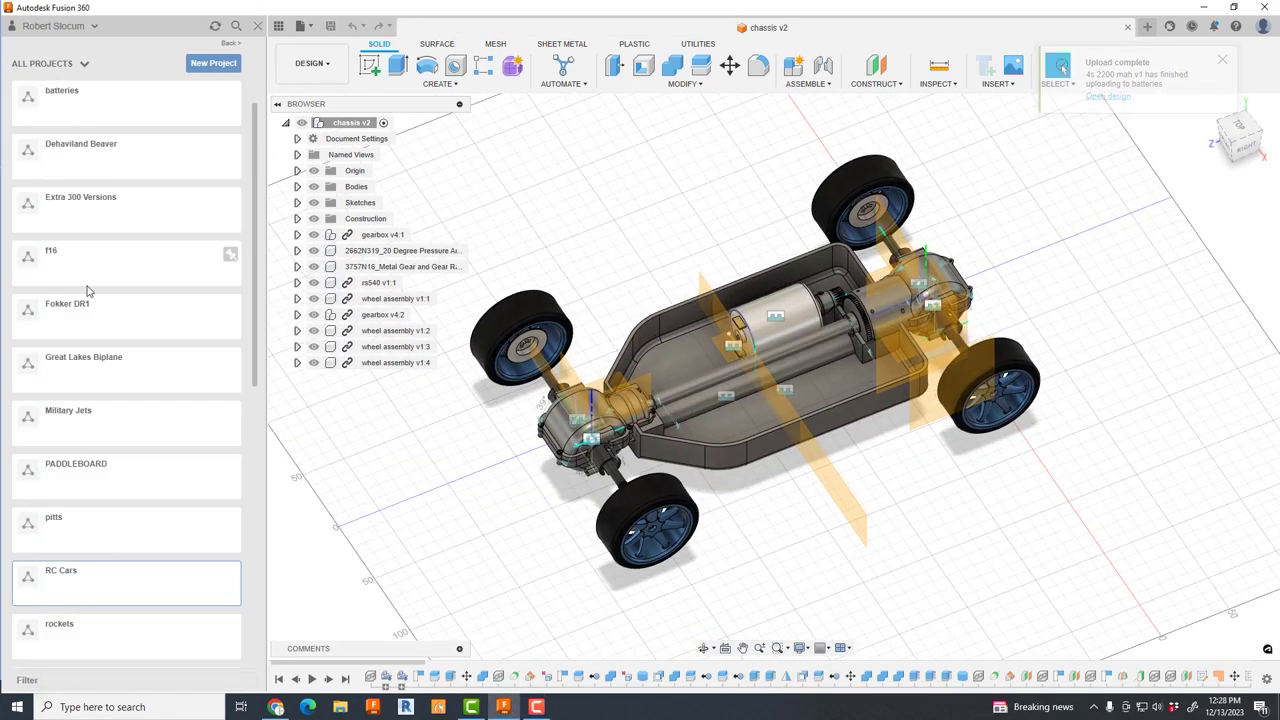
pyautogui.scroll(-2, 70, 450)
pyautogui.click(57, 595)
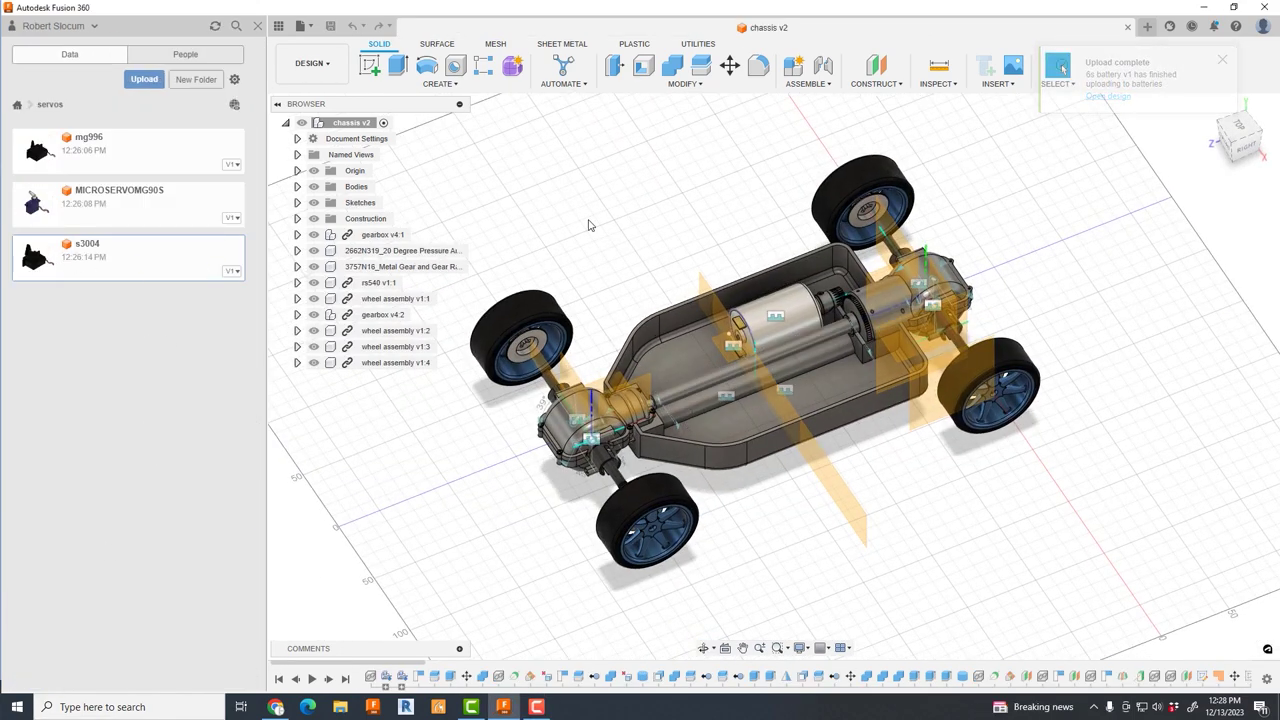
pyautogui.click(727, 377)
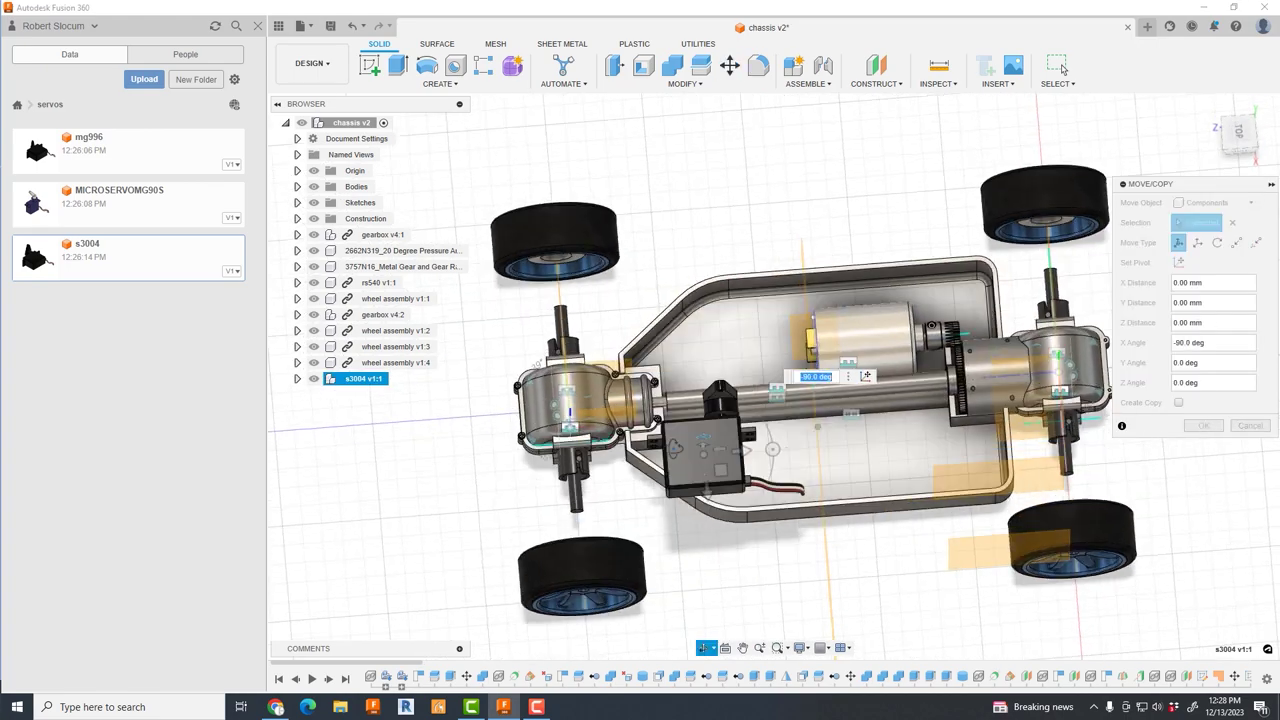
# - Rotate the s3004 servo about its vertical axis and lower it onto the chassis
pyautogui.moveTo(726, 404)
pyautogui.mouseDown()
pyautogui.moveTo(710, 420)
pyautogui.moveTo(741, 306)
pyautogui.mouseUp()
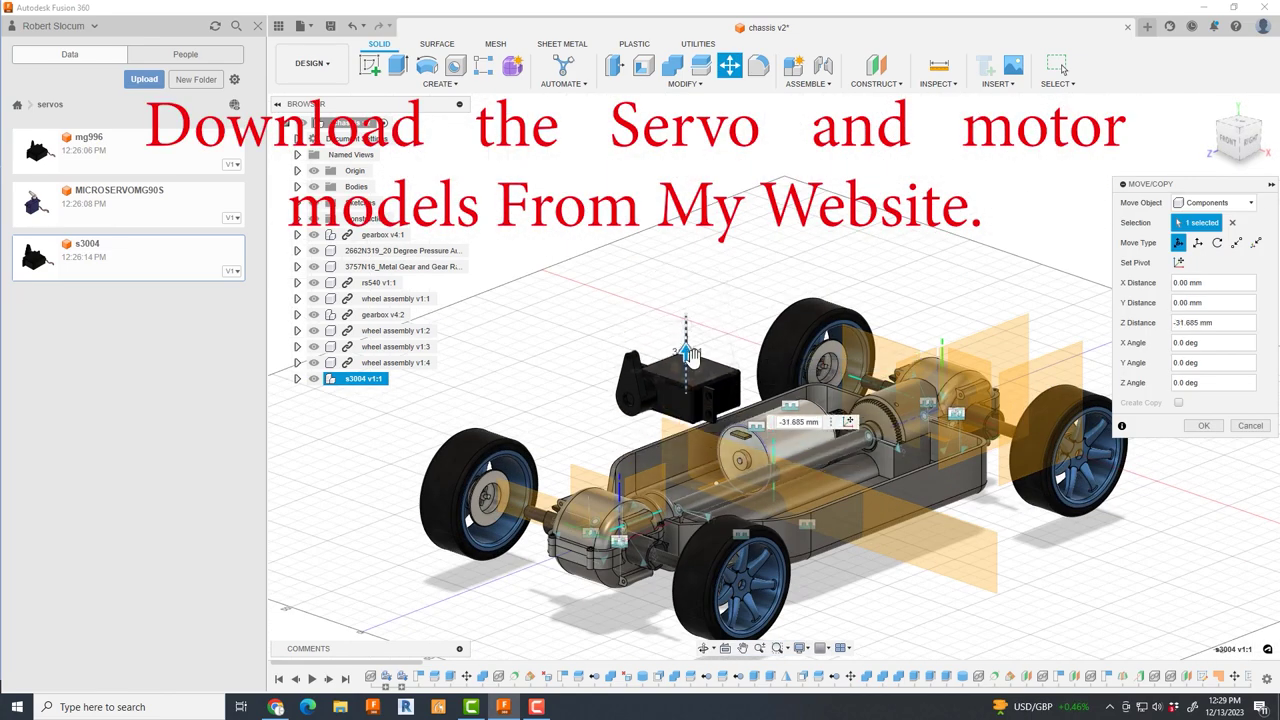
pyautogui.keyDown('shift'); pyautogui.moveTo(691, 354); pyautogui.dragTo(700, 250, button='middle'); pyautogui.keyUp('shift')
pyautogui.keyDown('shift'); pyautogui.moveTo(1006, 386); pyautogui.dragTo(960, 460, button='middle'); pyautogui.keyUp('shift')
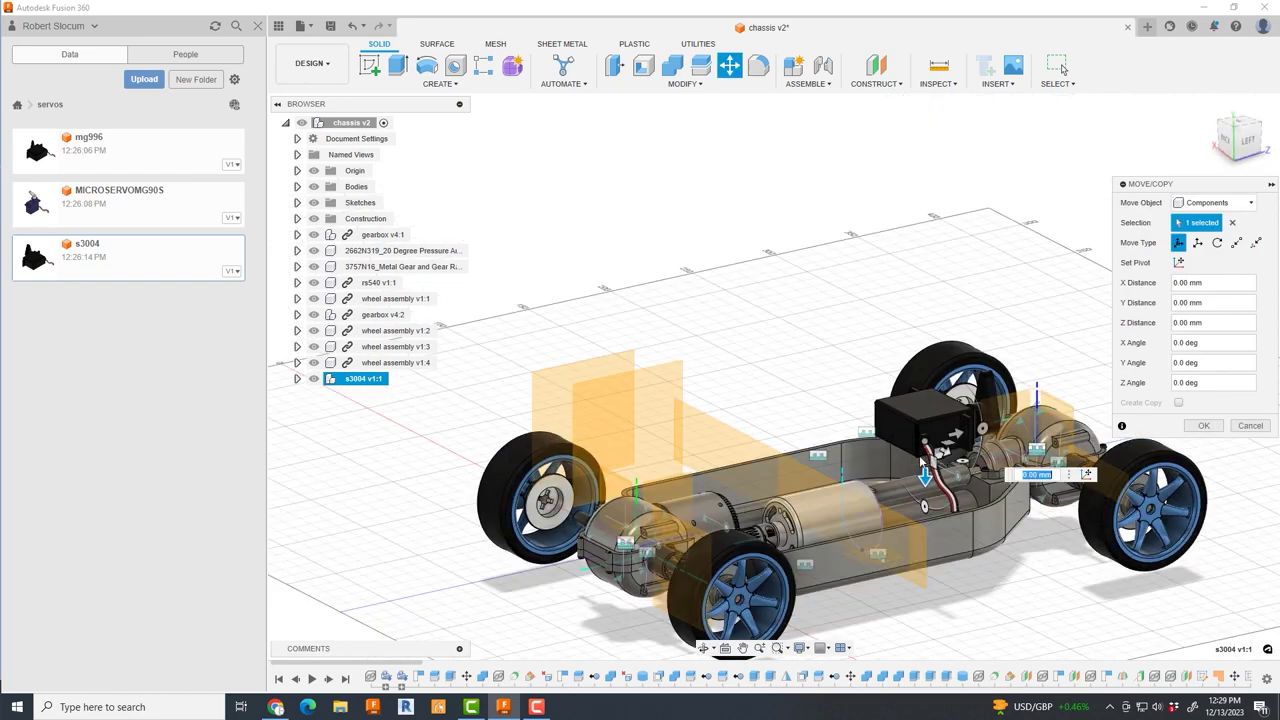
pyautogui.moveTo(945, 470); pyautogui.dragTo(955, 440)
pyautogui.scroll(5, 965, 450)
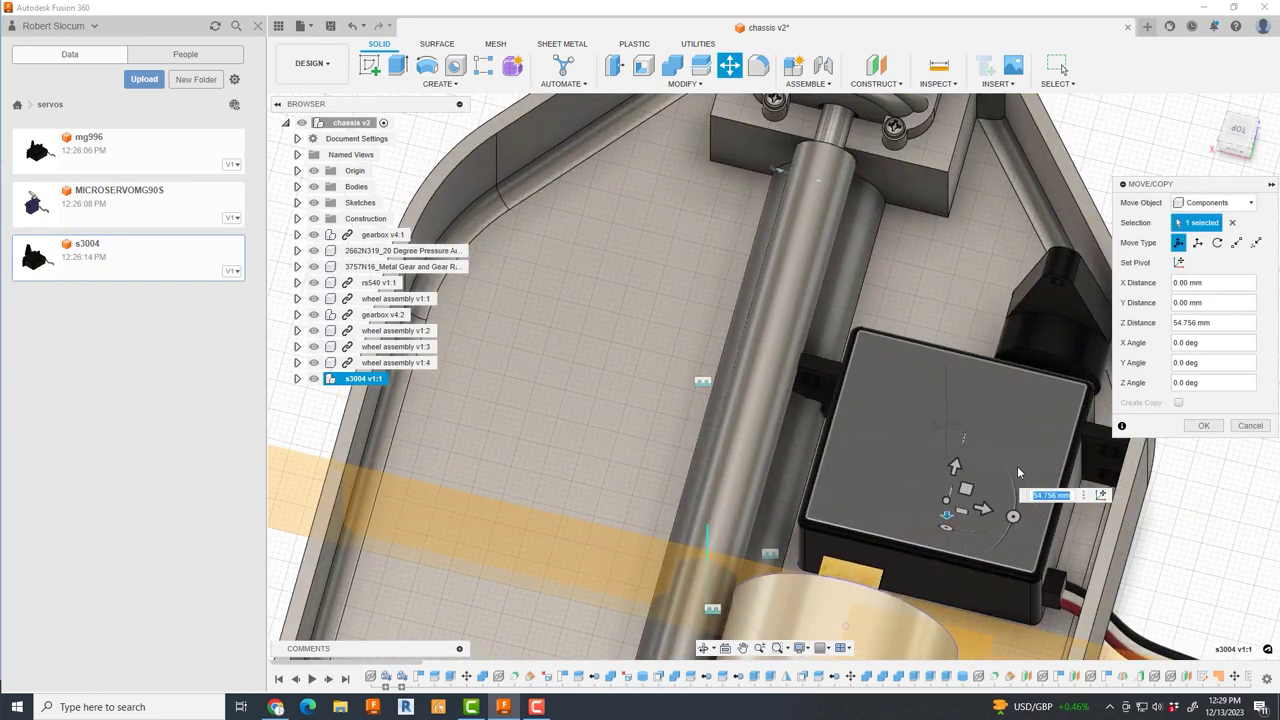
pyautogui.keyDown('shift'); pyautogui.moveTo(1017, 466); pyautogui.dragTo(886, 464, button='middle'); pyautogui.keyUp('shift')
pyautogui.write('0')
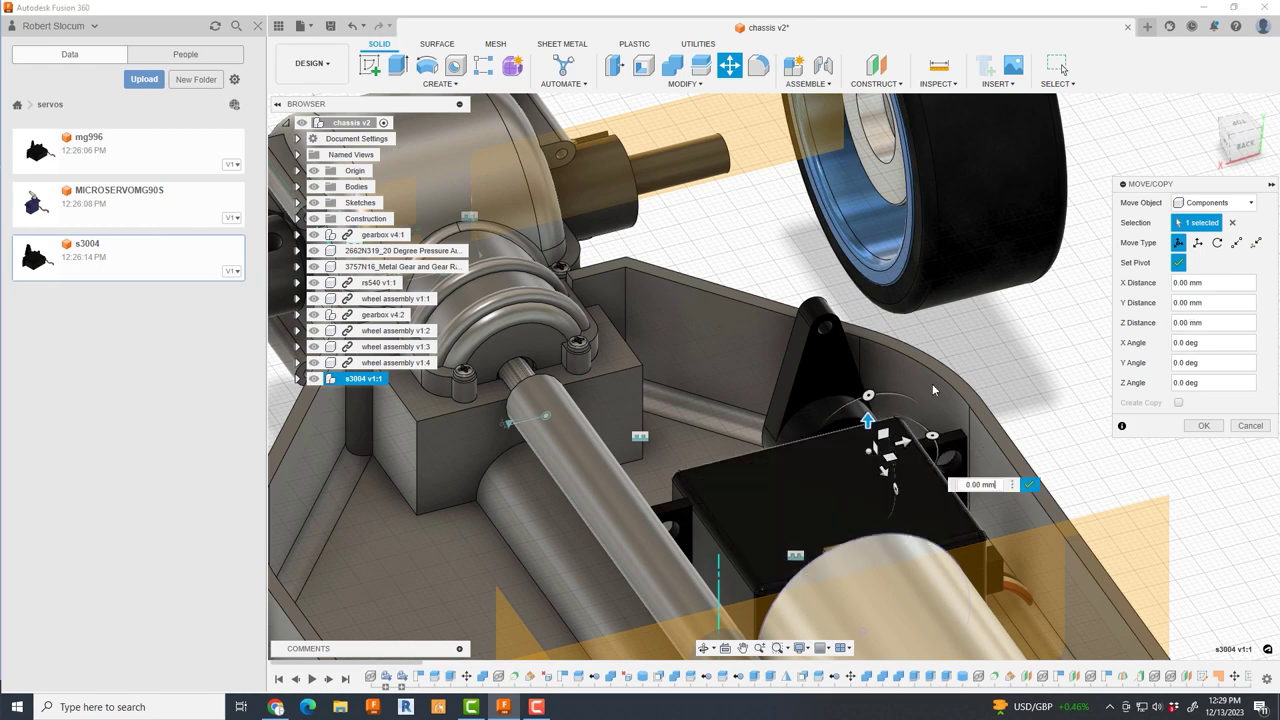
# - Fine-tune the servo's position by 3 mm in Y and 0.66 mm up in Z
pyautogui.keyDown('shift'); pyautogui.moveTo(954, 379); pyautogui.dragTo(950, 330, button='middle'); pyautogui.keyUp('shift')
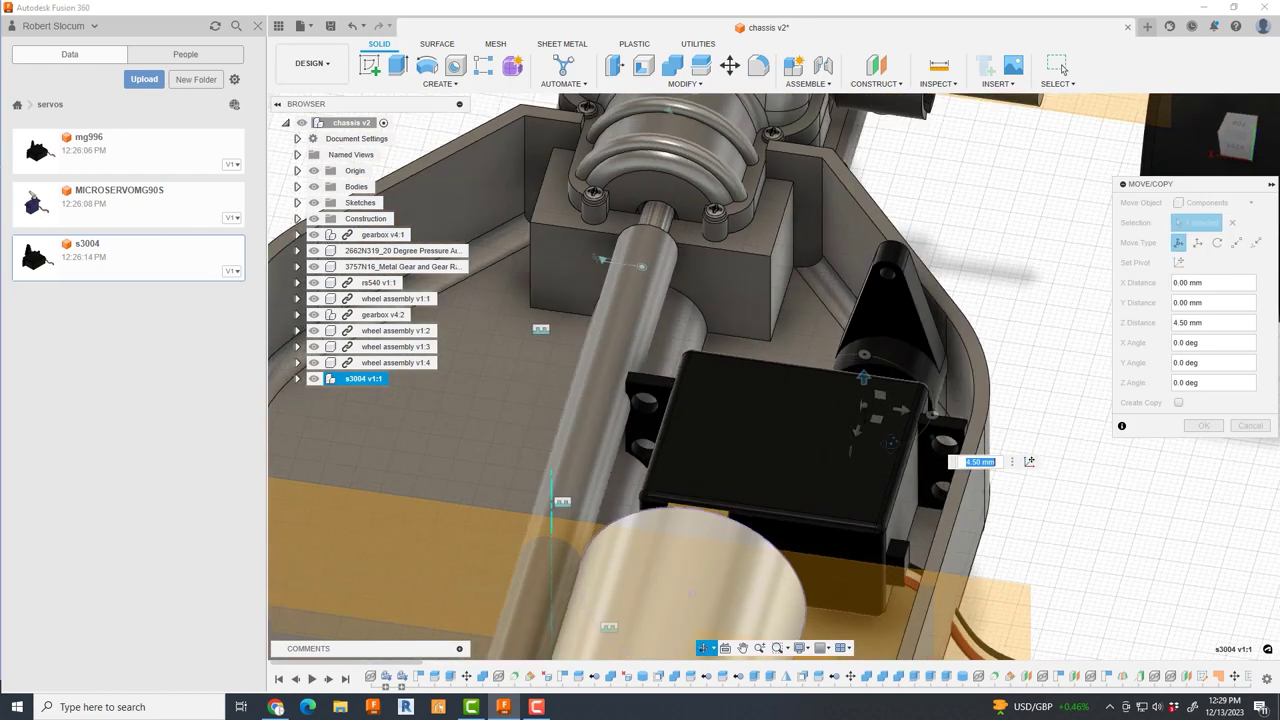
pyautogui.scroll(3, 930, 435)
pyautogui.scroll(3, 960, 425)
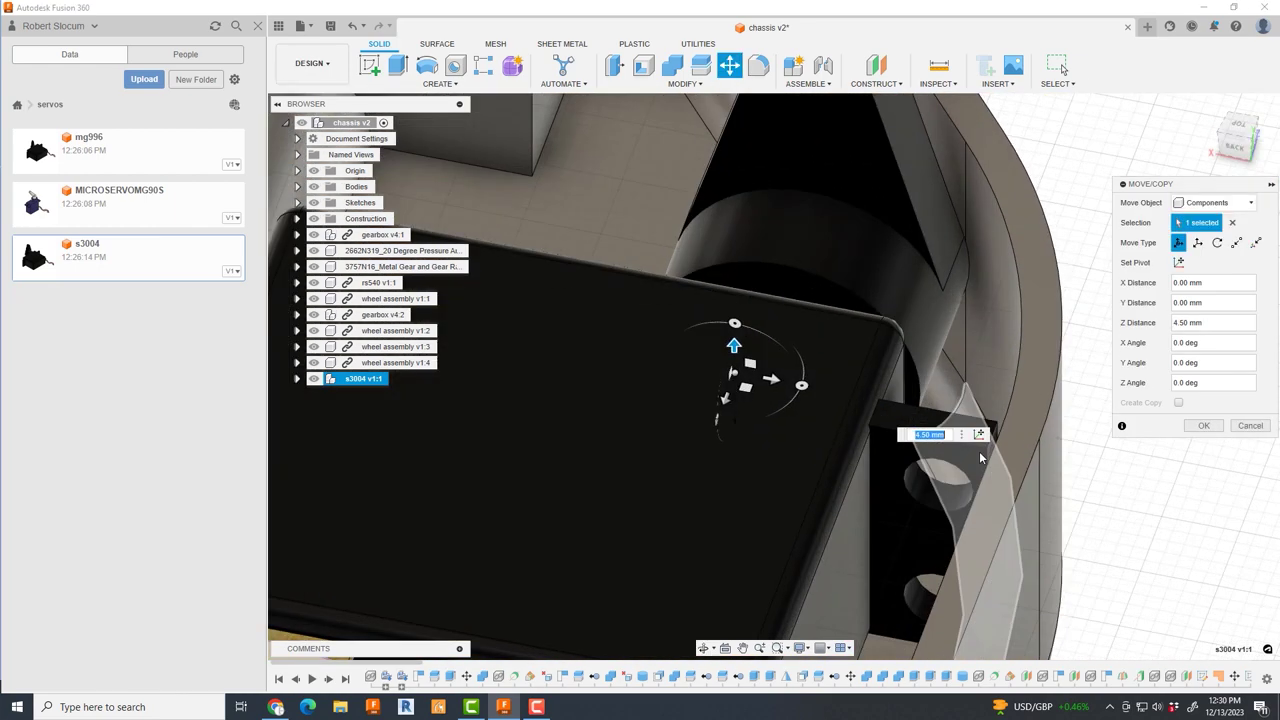
pyautogui.scroll(3, 985, 423)
pyautogui.moveTo(1065, 455); pyautogui.dragTo(1062, 449)
pyautogui.scroll(-2, 1040, 465)
pyautogui.scroll(-2, 1019, 480)
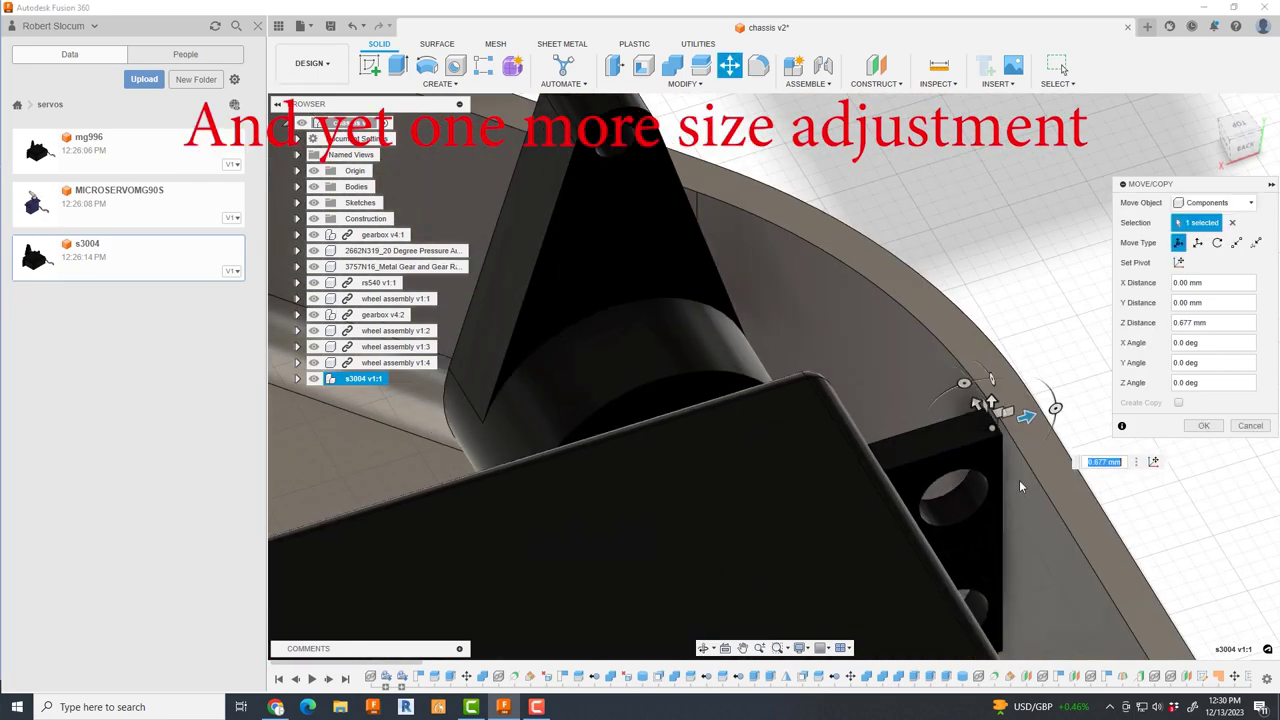
pyautogui.scroll(-2, 697, 502)
pyautogui.scroll(-2, 690, 458)
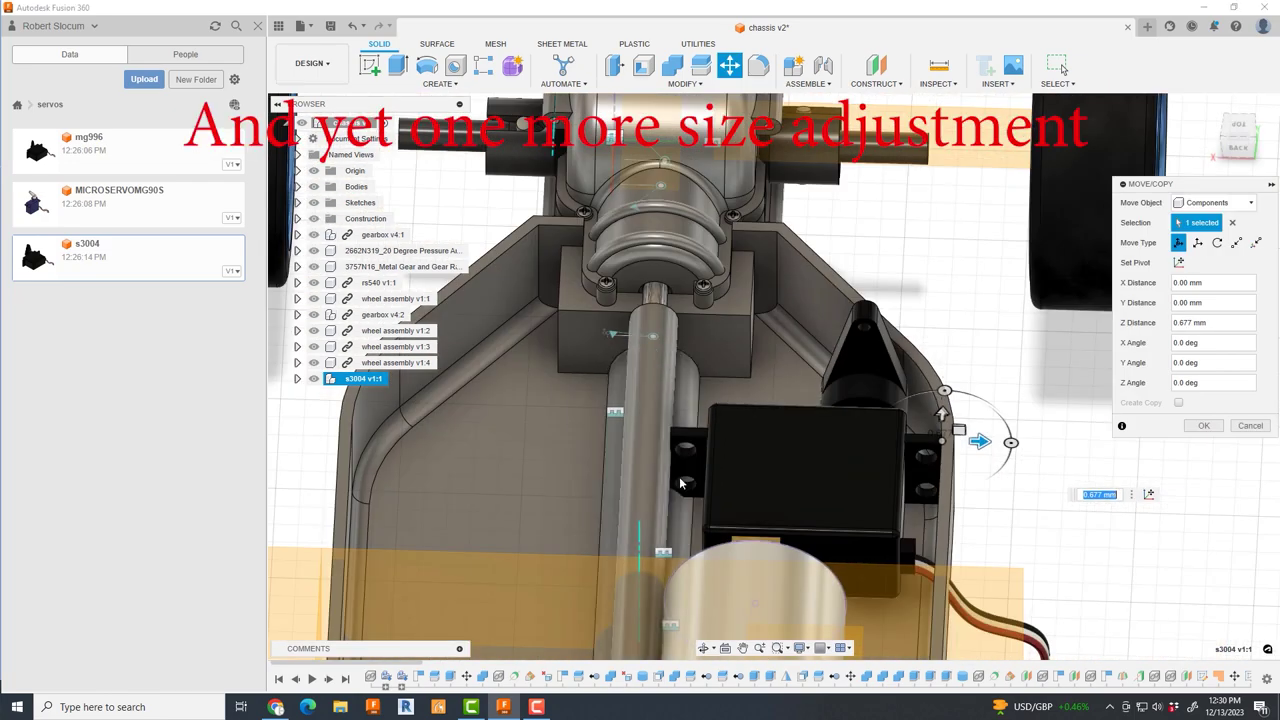
pyautogui.keyDown('shift'); pyautogui.moveTo(796, 491); pyautogui.dragTo(740, 475, button='middle'); pyautogui.keyUp('shift')
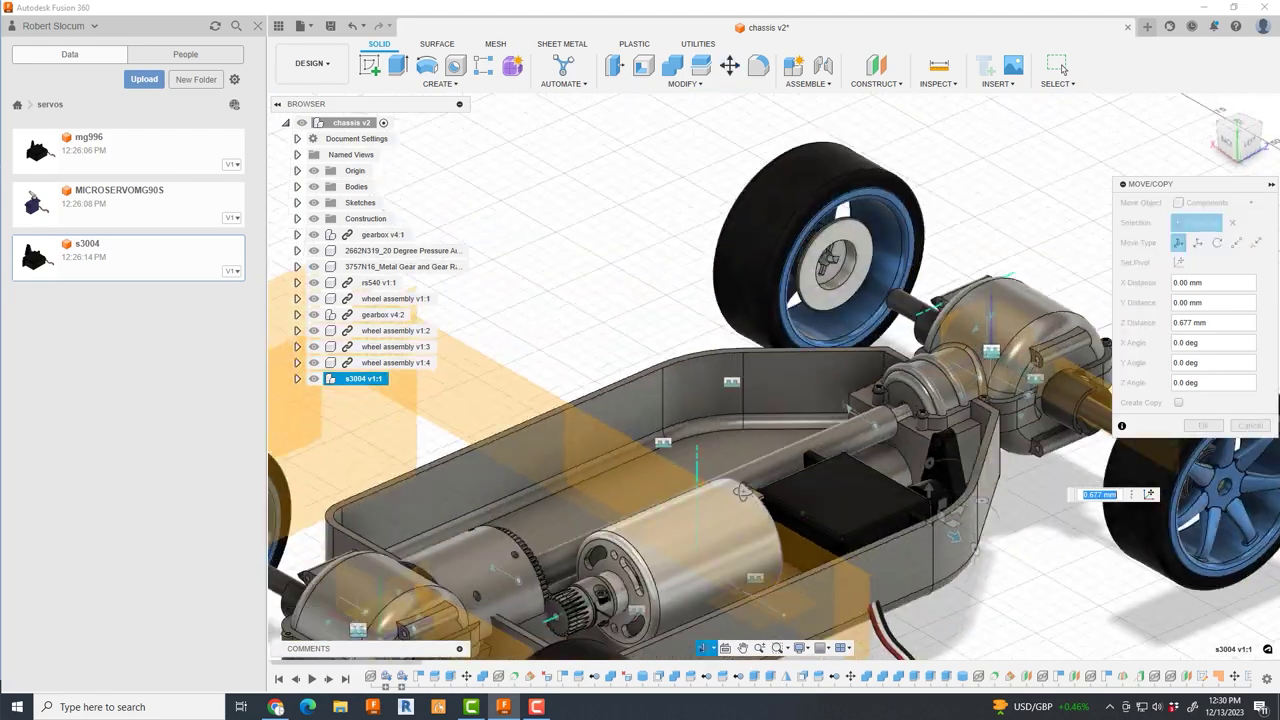
pyautogui.scroll(3, 916, 537)
pyautogui.scroll(3, 940, 505)
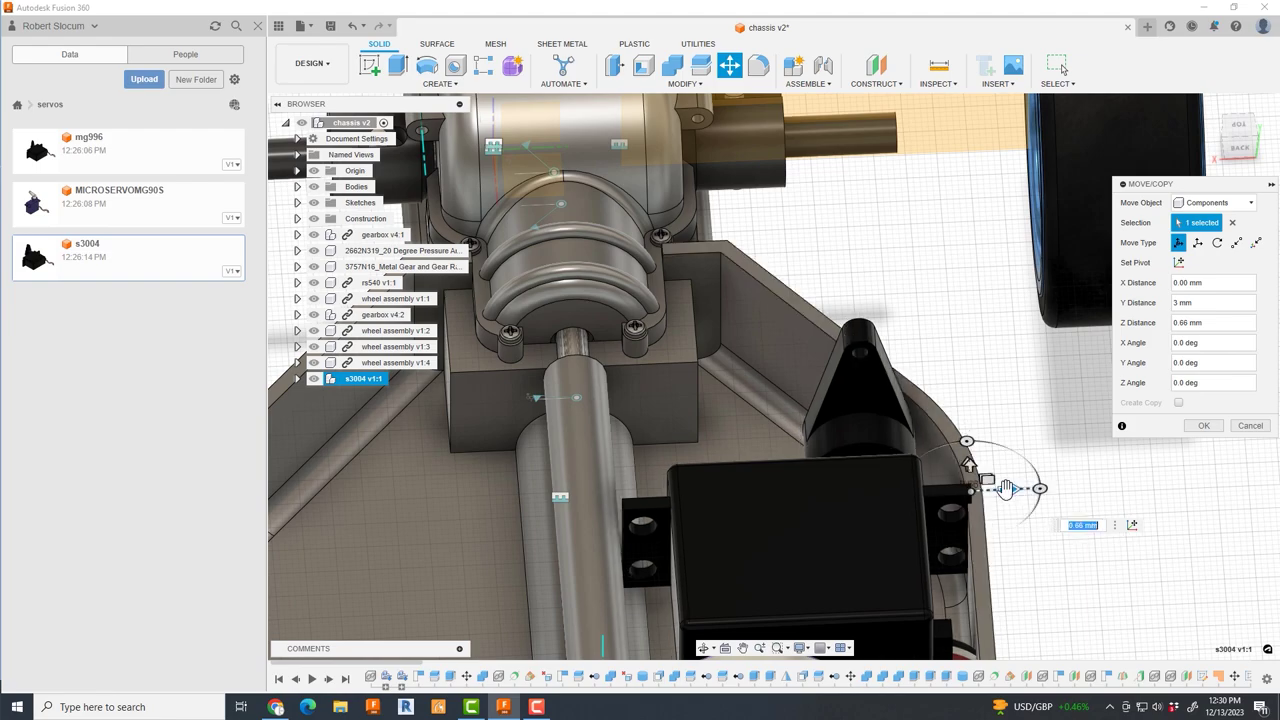
# - Commit the servo offset, then move the four selected side-wall faces along Z
pyautogui.press('Return')
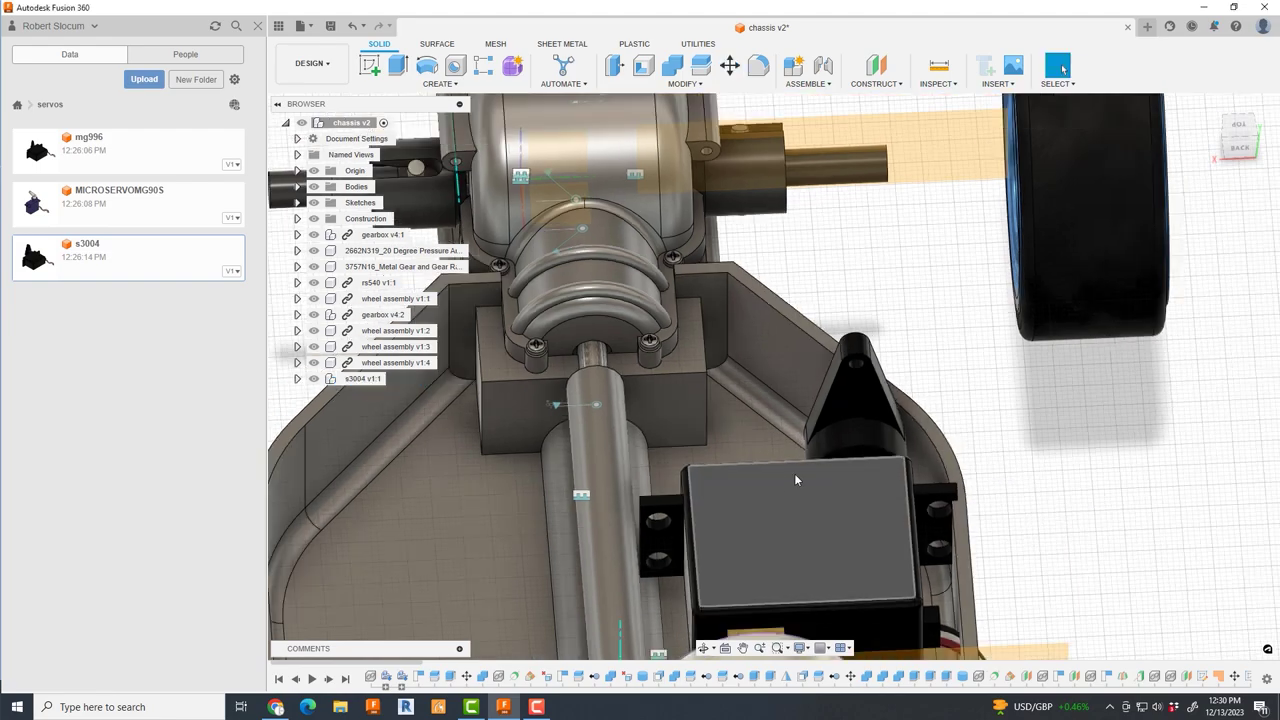
pyautogui.moveTo(794, 473)
pyautogui.keyDown('shift'); pyautogui.mouseDown(button='middle')
pyautogui.moveTo(854, 397)
pyautogui.moveTo(818, 399)
pyautogui.moveTo(856, 380)
pyautogui.mouseUp(button='middle'); pyautogui.keyUp('shift')
pyautogui.keyDown('shift'); pyautogui.click(818, 399); pyautogui.keyUp('shift')
pyautogui.press('m')
pyautogui.moveTo(815, 412); pyautogui.dragTo(822, 427)
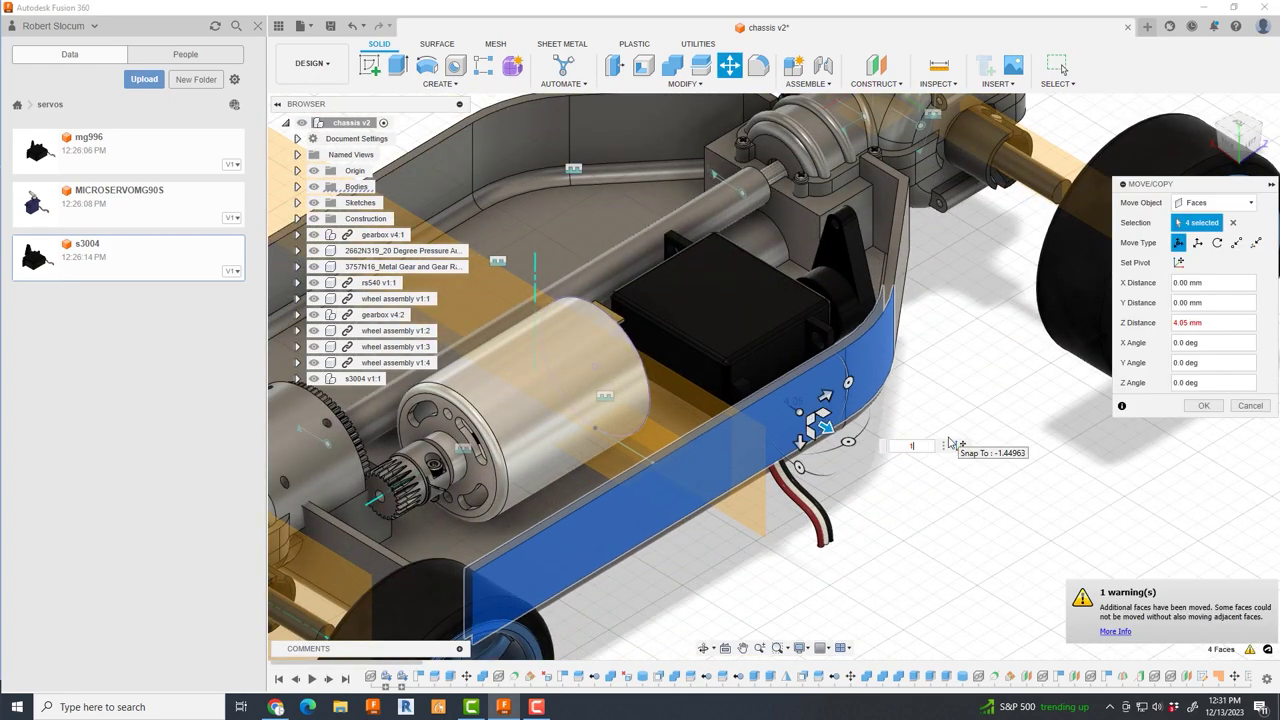
pyautogui.press('Return')
# - Move the side-wall faces back along Z with a negative distance
pyautogui.scroll(-3, 952, 444)
pyautogui.keyDown('shift'); pyautogui.moveTo(952, 444); pyautogui.dragTo(644, 252, button='middle'); pyautogui.keyUp('shift')
pyautogui.scroll(5, 644, 252)
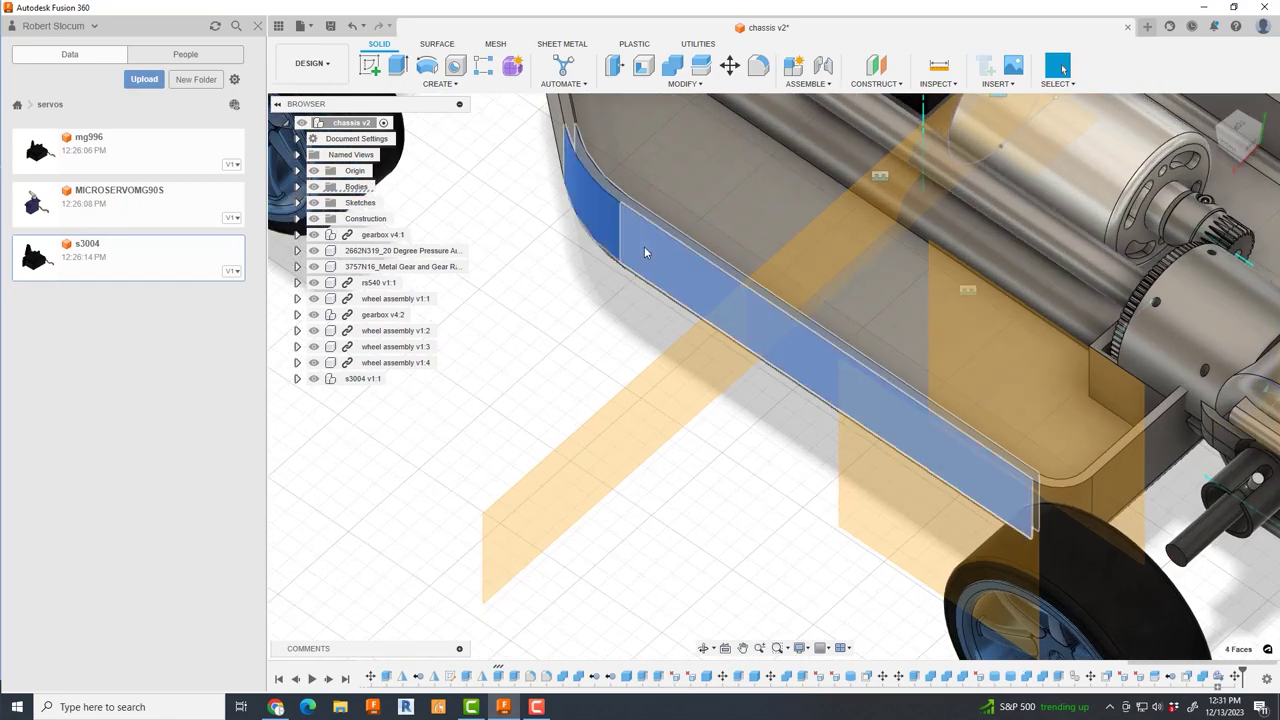
pyautogui.press('m')
pyautogui.moveTo(644, 252)
pyautogui.mouseDown()
pyautogui.moveTo(651, 217)
pyautogui.moveTo(645, 244)
pyautogui.mouseUp()
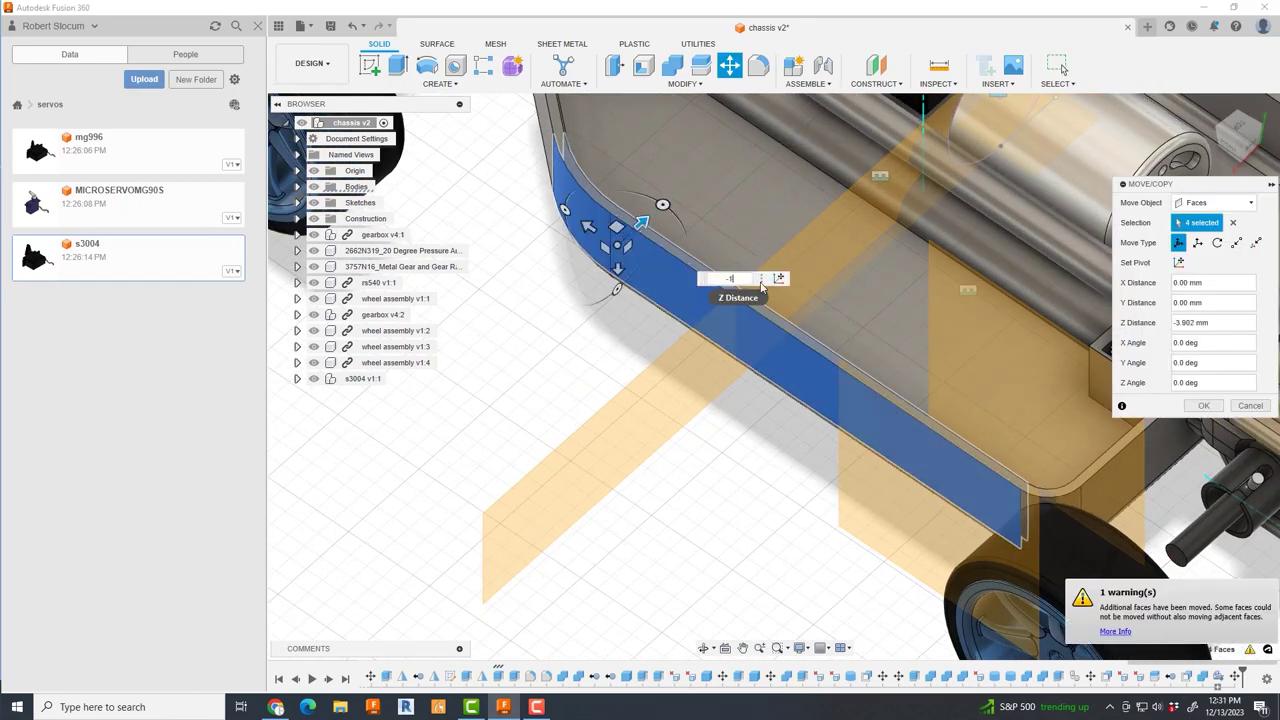
pyautogui.press('Return')
# - Move the s3004 servo component down in Z into the chassis
pyautogui.scroll(-3, 760, 281)
pyautogui.scroll(5, 760, 281)
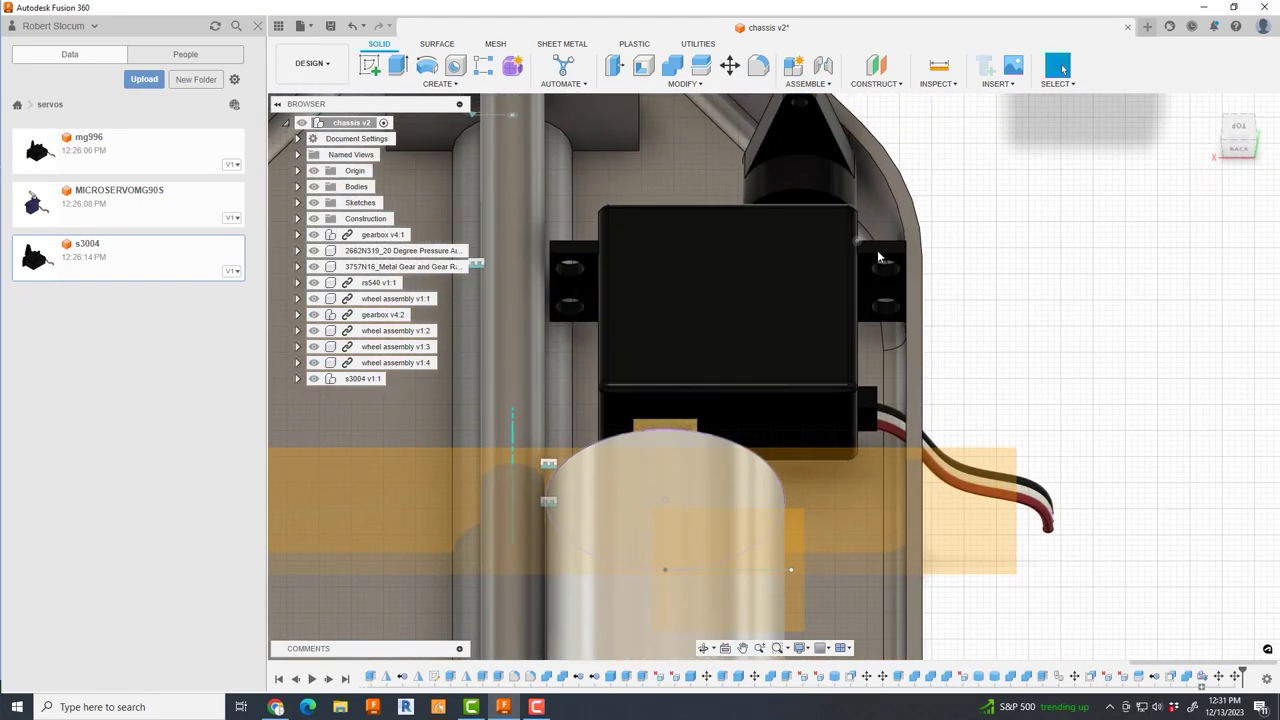
pyautogui.keyDown('shift'); pyautogui.moveTo(760, 281); pyautogui.dragTo(766, 306, button='middle'); pyautogui.keyUp('shift')
pyautogui.press('m')
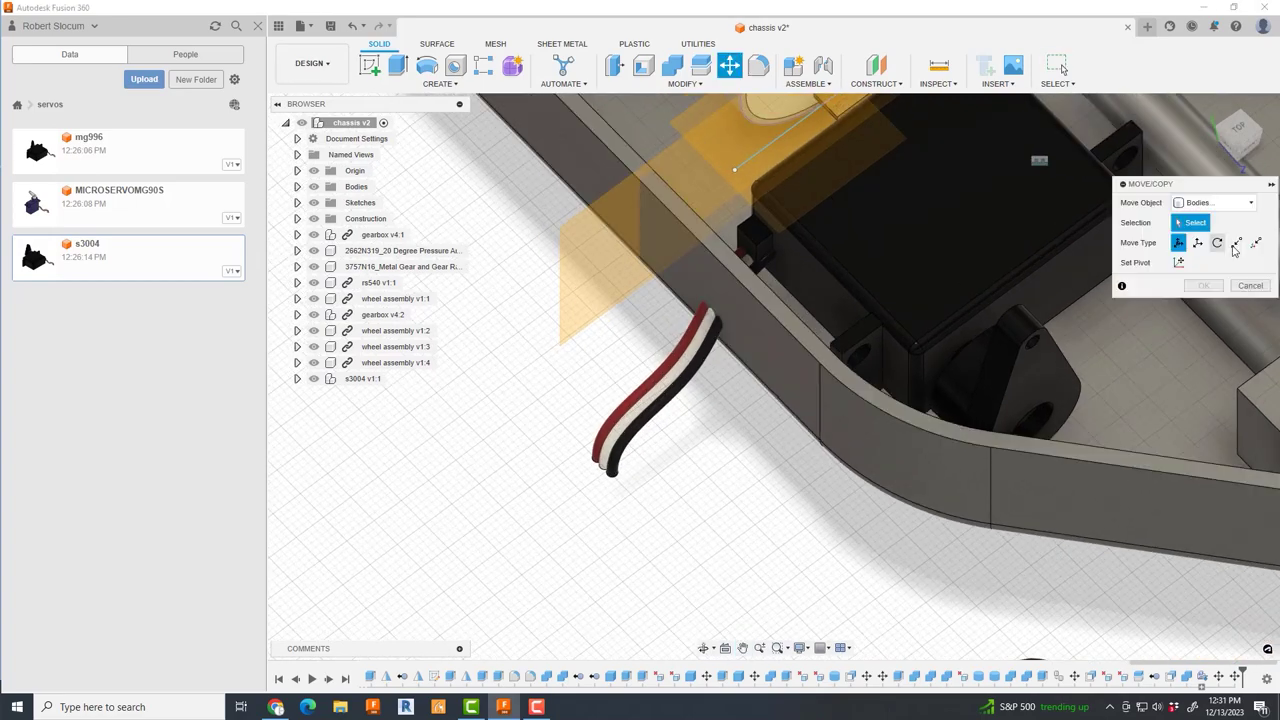
pyautogui.click(1071, 245)
pyautogui.moveTo(900, 372); pyautogui.dragTo(904, 386)
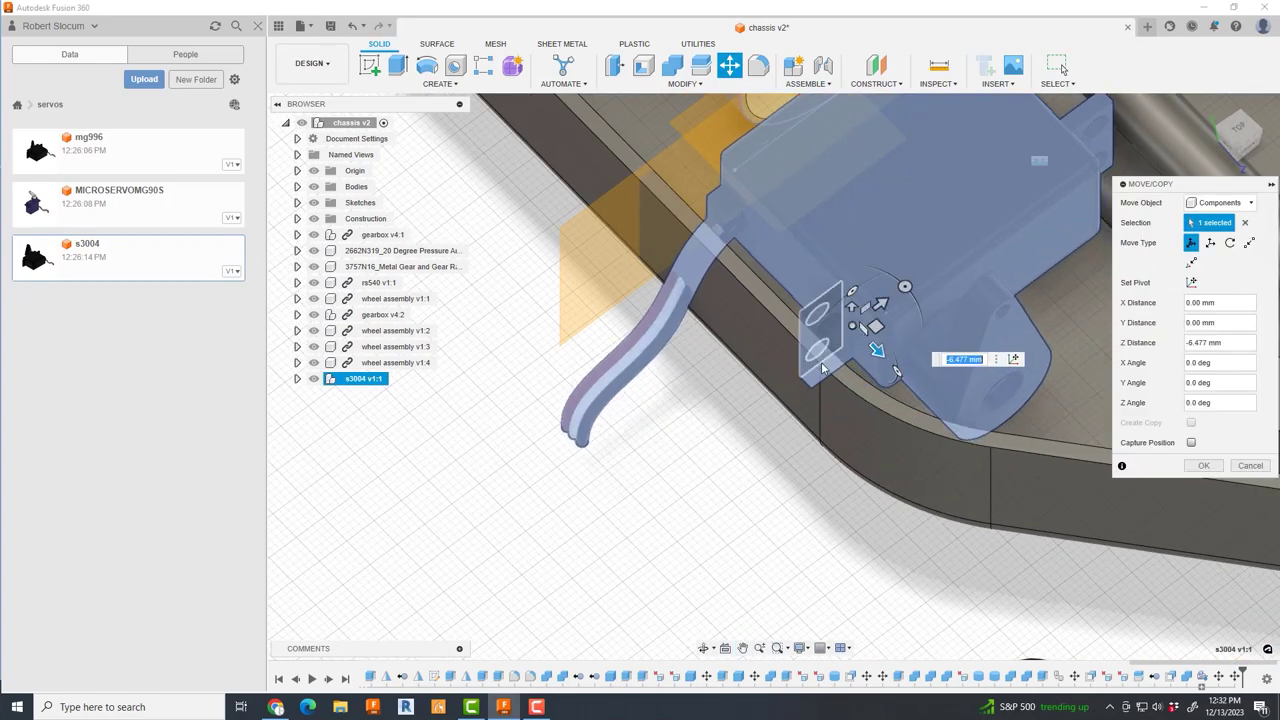
pyautogui.click(1204, 465)
pyautogui.scroll(-3, 882, 394)
pyautogui.scroll(4, 882, 394)
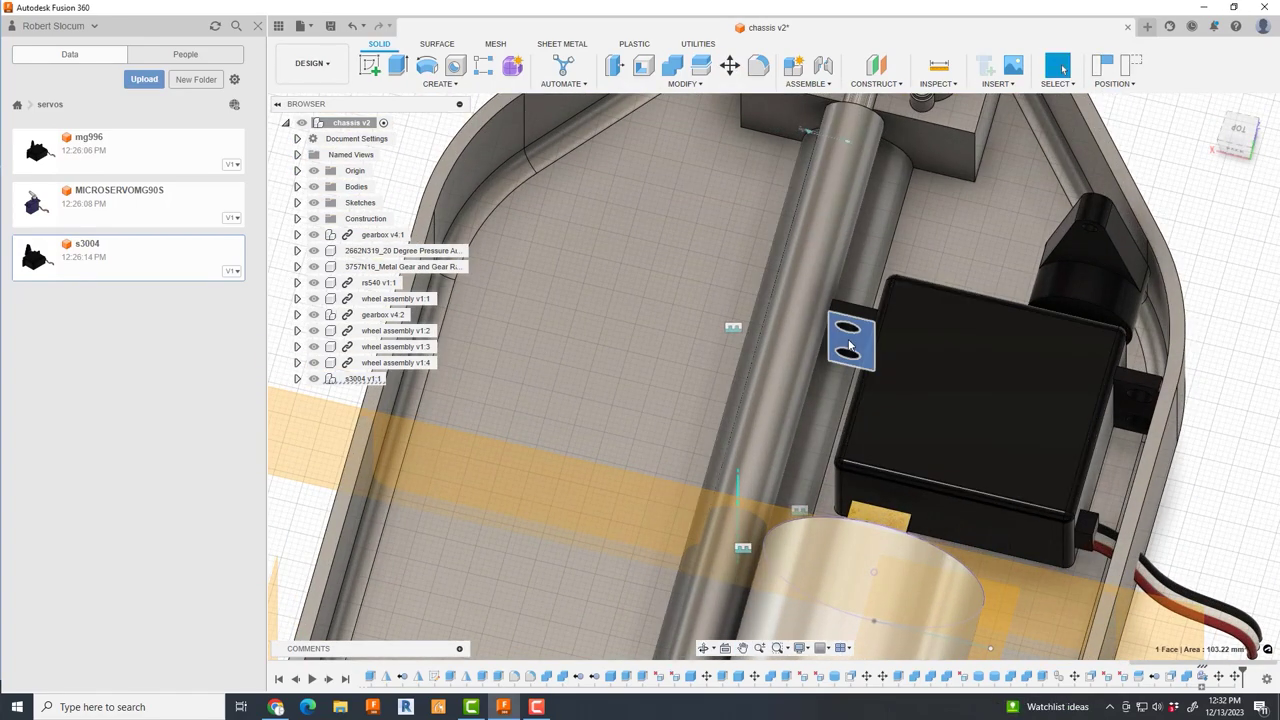
# - Extrude the two servo tab profiles 10 mm as new mounting-block bodies
pyautogui.press('e')
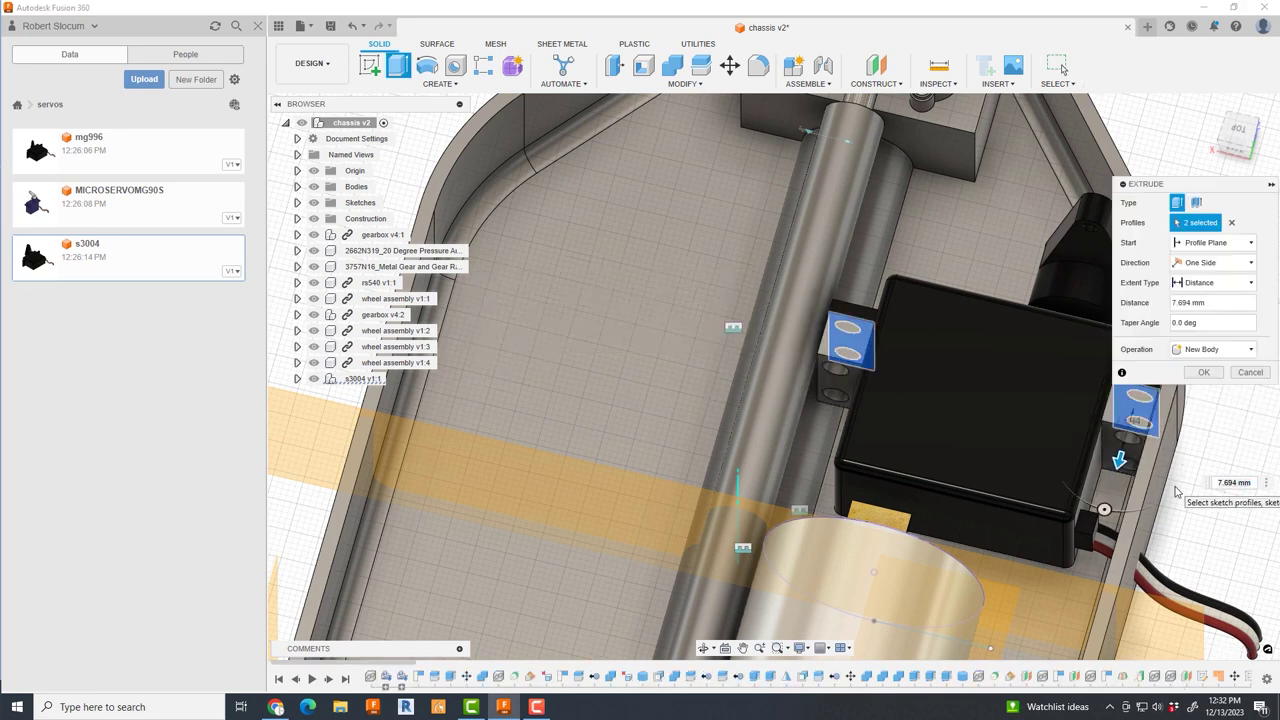
pyautogui.click(1204, 372)
pyautogui.scroll(5, 962, 389)
pyautogui.scroll(5, 861, 357)
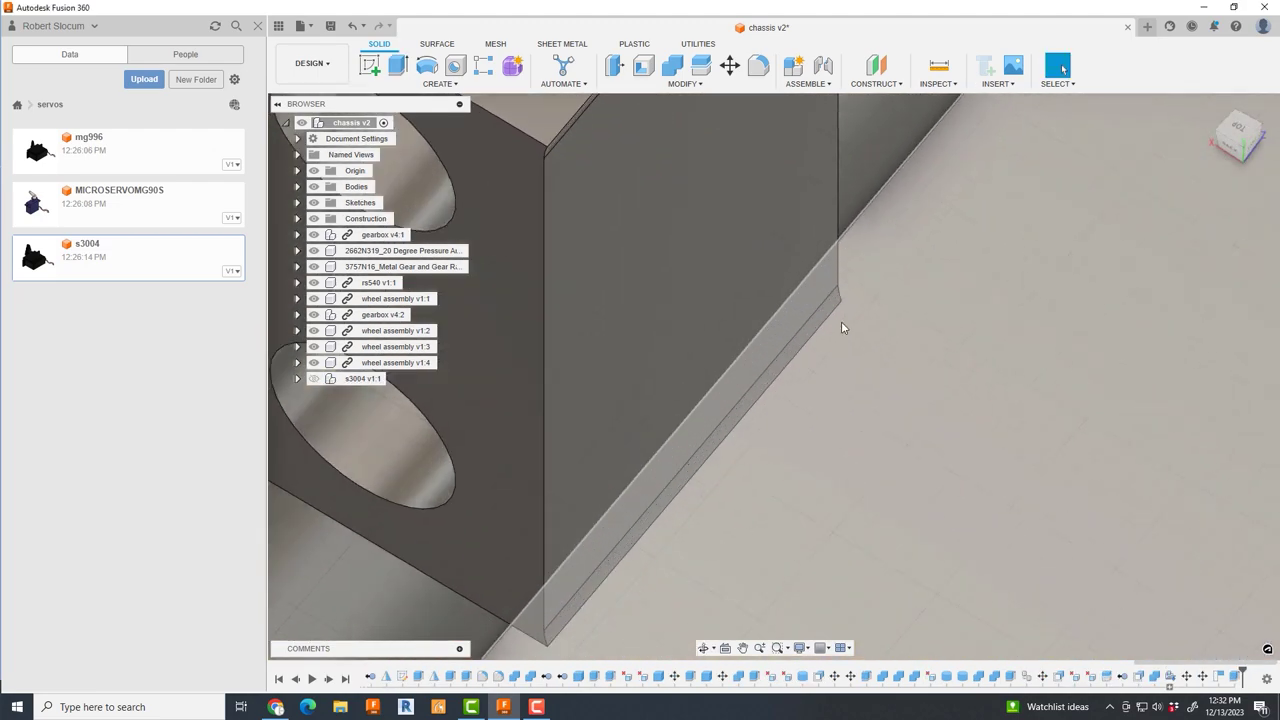
pyautogui.scroll(-5, 774, 430)
pyautogui.scroll(5, 774, 430)
pyautogui.scroll(3, 768, 339)
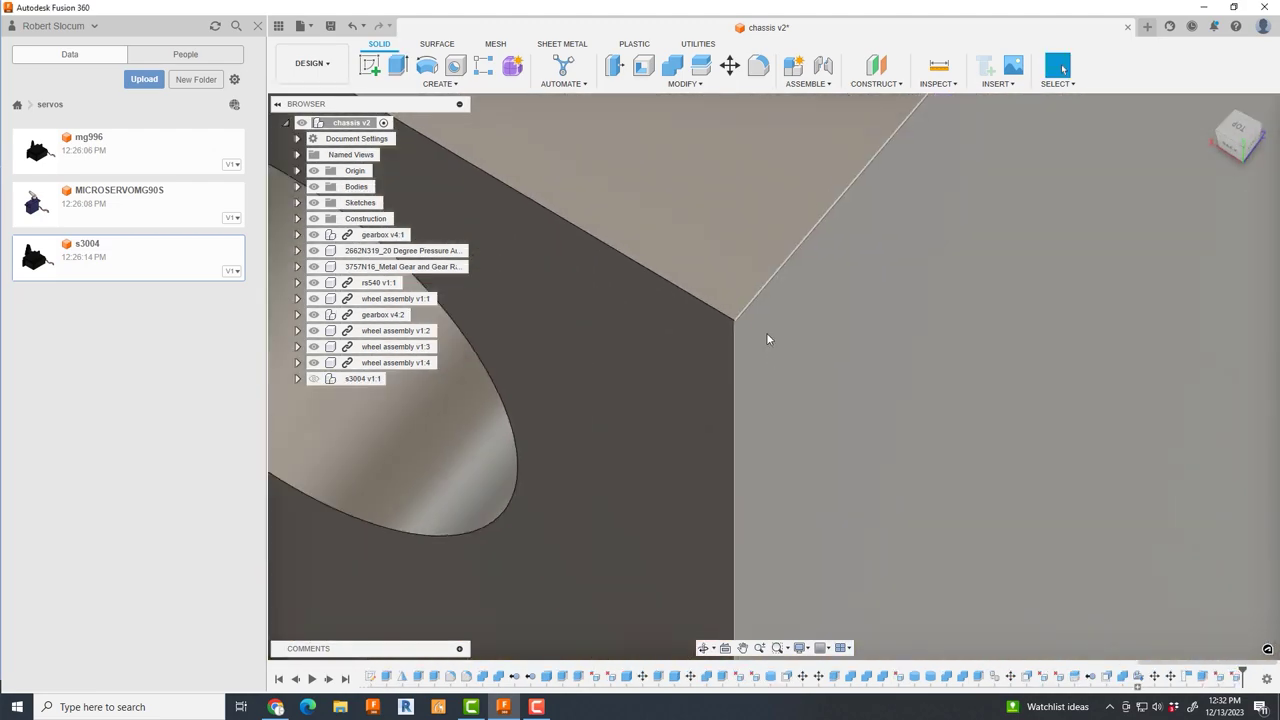
pyautogui.scroll(-3, 767, 339)
# - Try extruding the block's side and front faces, abandoning both attempts
pyautogui.press('e')
pyautogui.click(826, 404)
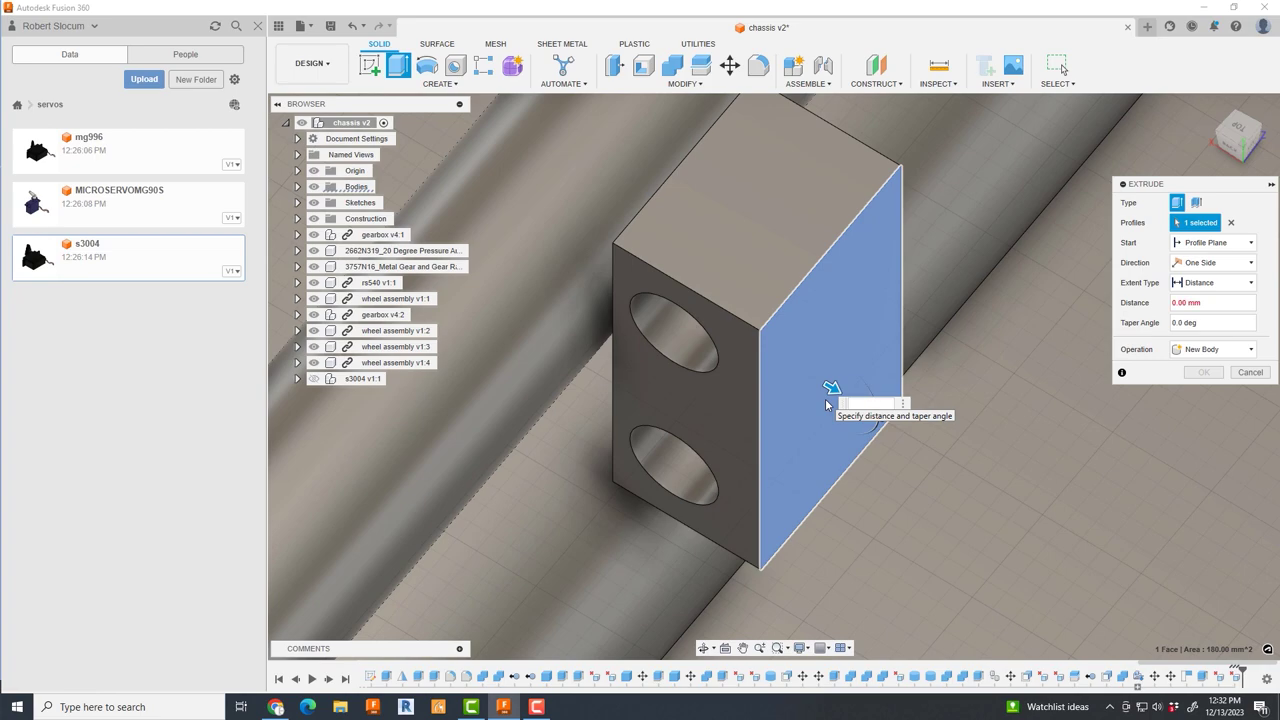
pyautogui.press('Return')
pyautogui.scroll(-3, 762, 420)
pyautogui.scroll(3, 800, 277)
pyautogui.scroll(3, 845, 298)
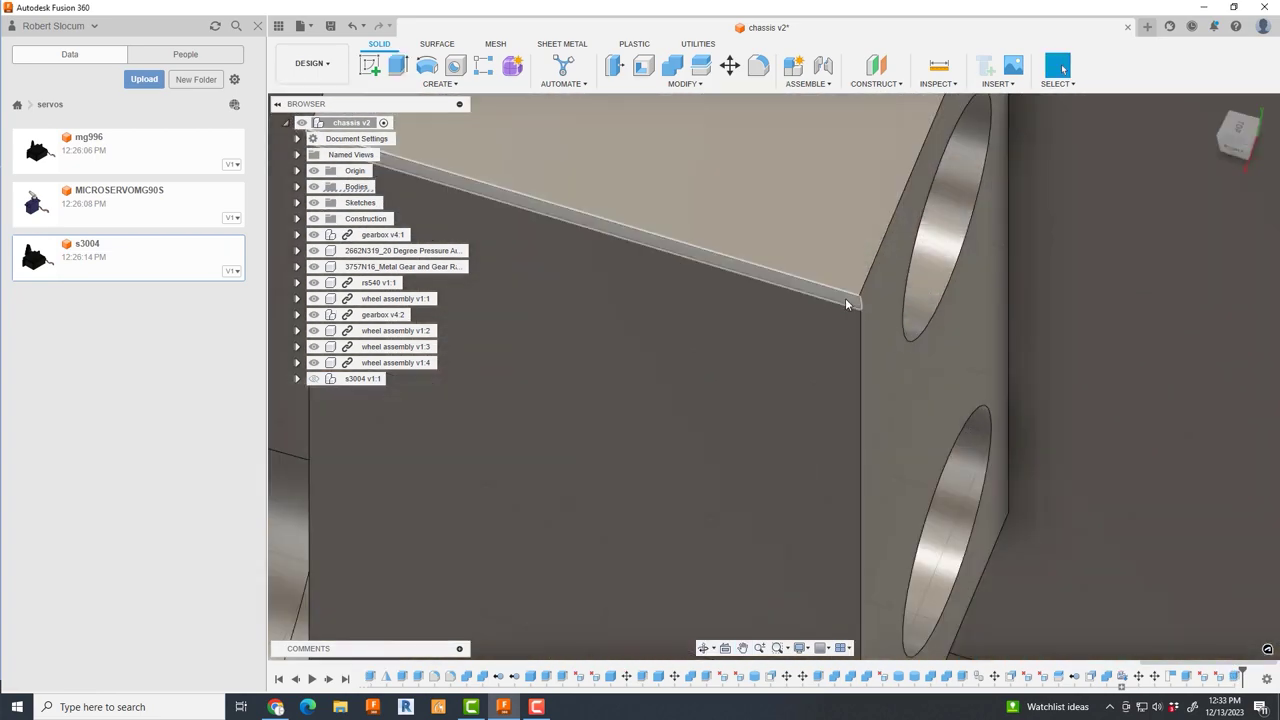
pyautogui.scroll(-3, 845, 303)
pyautogui.scroll(-2, 773, 480)
pyautogui.press('e')
pyautogui.click(768, 477)
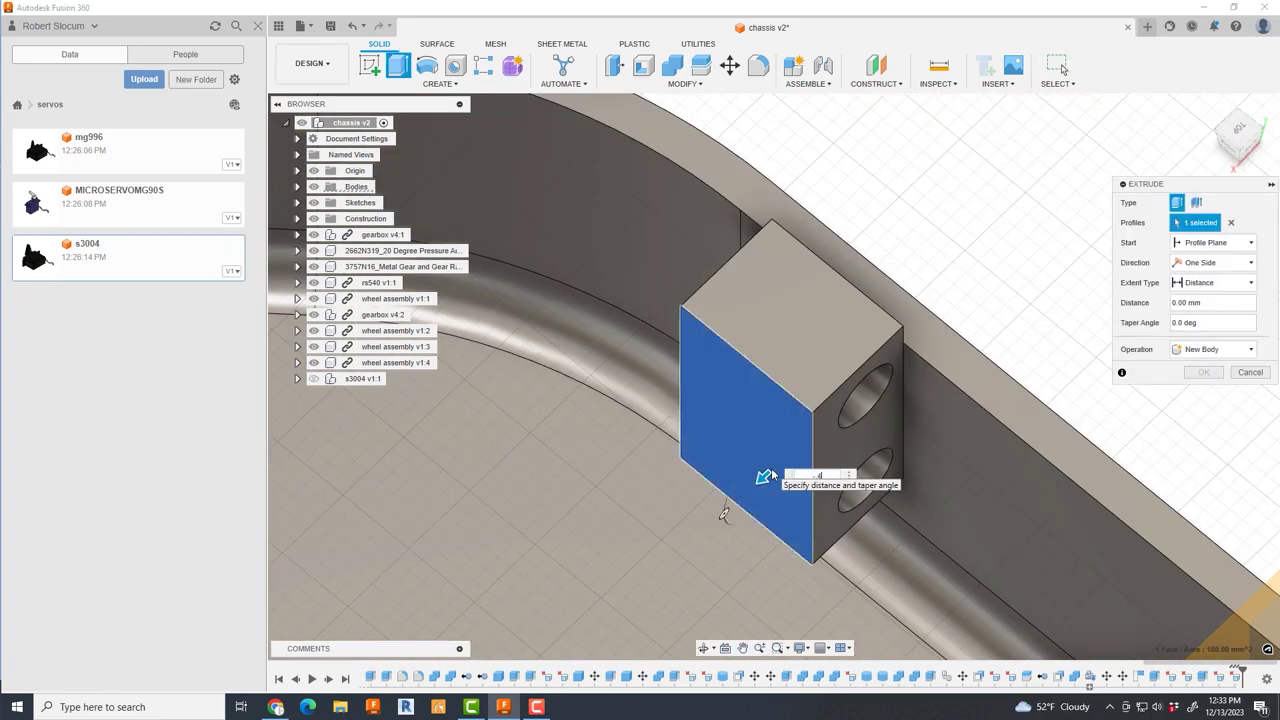
pyautogui.press('Escape')
# - Press Pull both block bottoms downward to form tall posts
pyautogui.scroll(-3, 712, 406)
pyautogui.keyDown('shift'); pyautogui.moveTo(712, 406); pyautogui.dragTo(754, 492, button='middle'); pyautogui.keyUp('shift')
pyautogui.scroll(3, 642, 492)
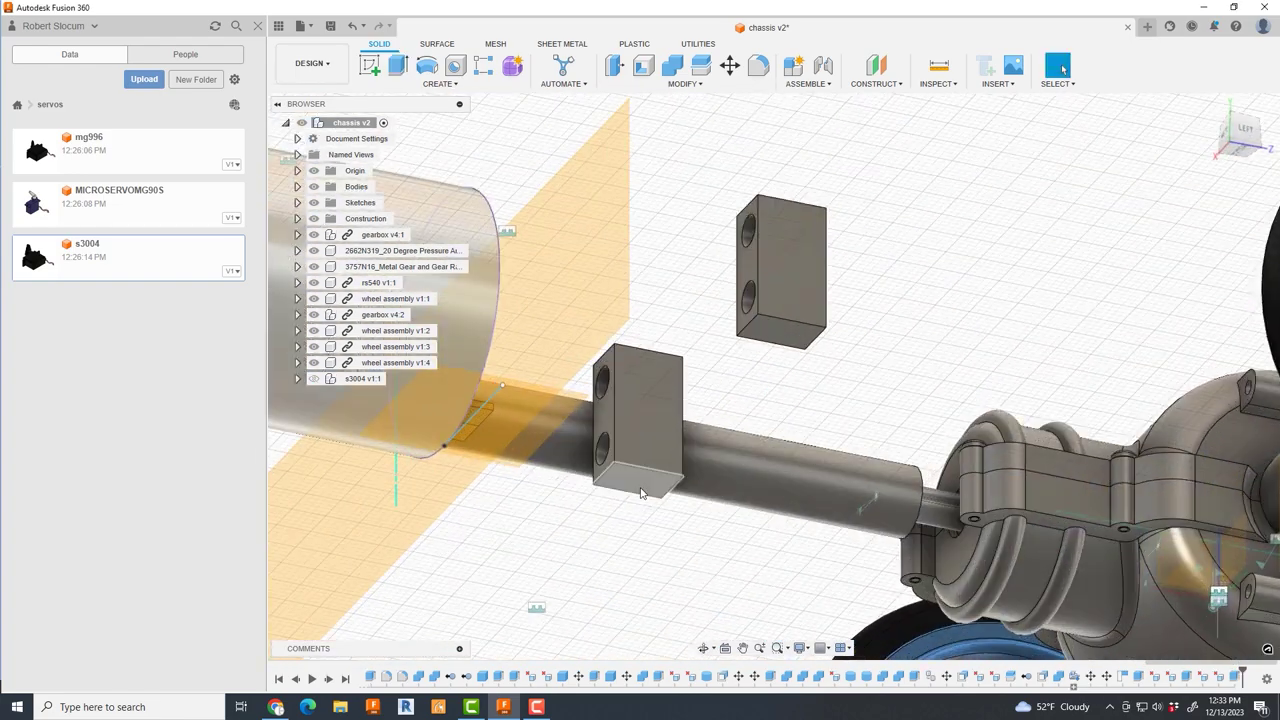
pyautogui.click(820, 330)
pyautogui.press('Return')
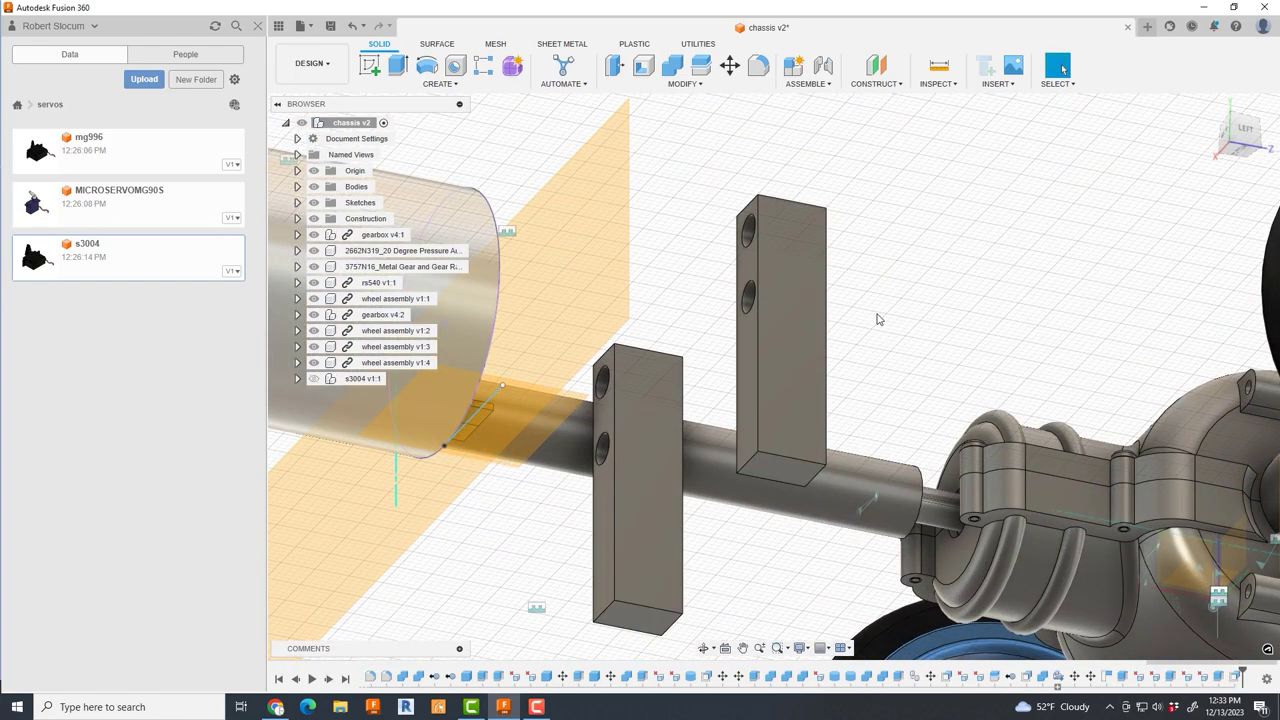
# - Offset the upper screw hole face of one post by 0.5 mm
pyautogui.keyDown('shift'); pyautogui.moveTo(878, 319); pyautogui.dragTo(760, 320, button='middle'); pyautogui.keyUp('shift')
pyautogui.scroll(3, 760, 320)
pyautogui.click(650, 208)
pyautogui.write('q')
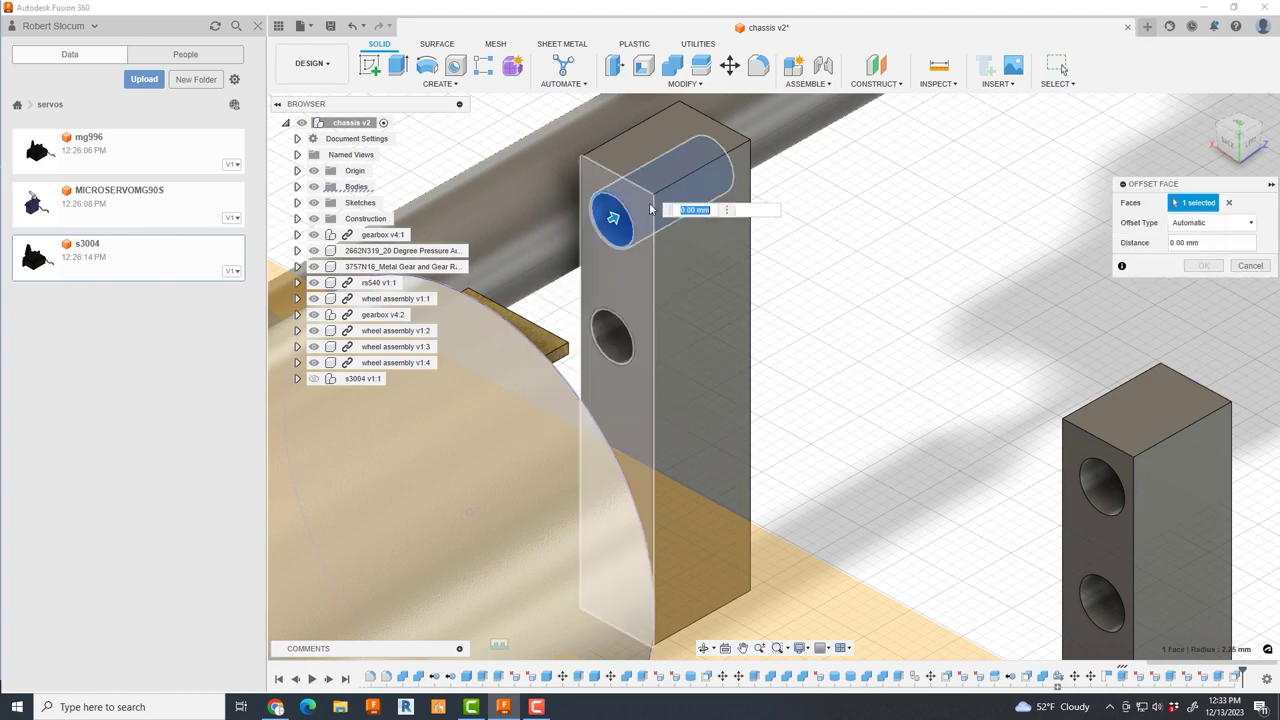
pyautogui.write('.5')
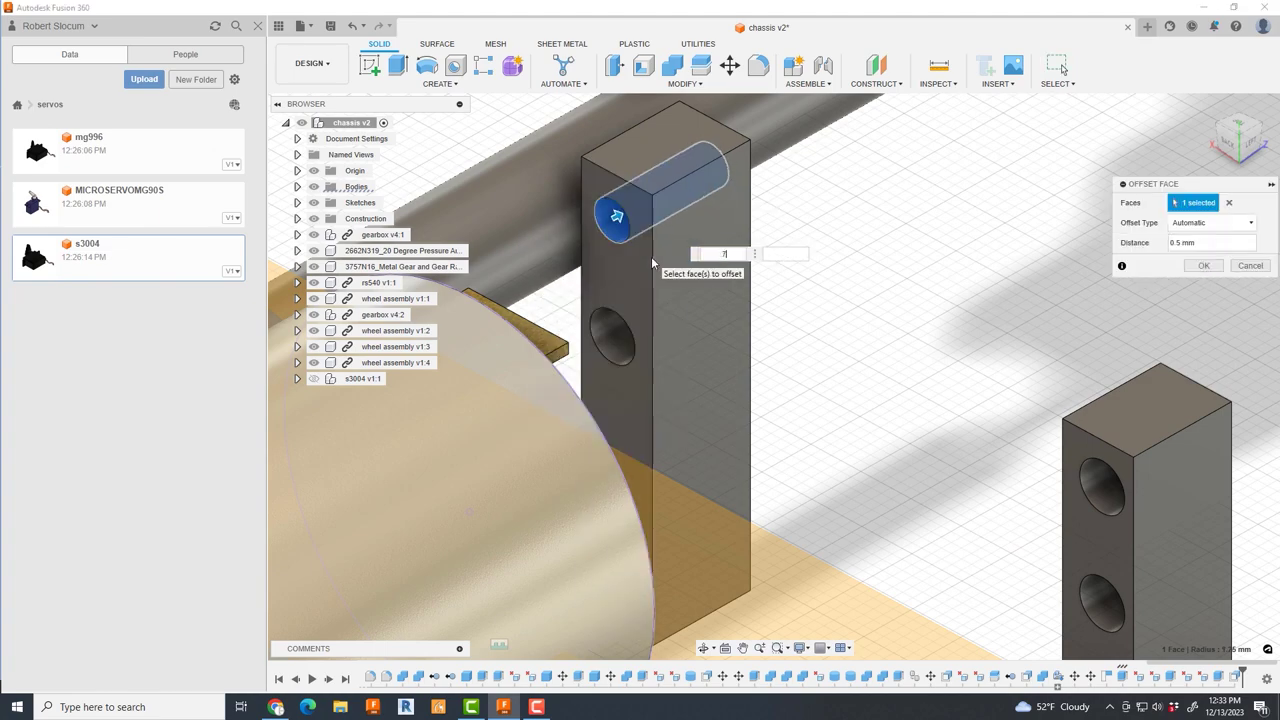
pyautogui.press('Return')
# - Repeat the 0.5 mm face offset on the other post's screw hole
pyautogui.press('Return')
pyautogui.scroll(-2, 843, 457)
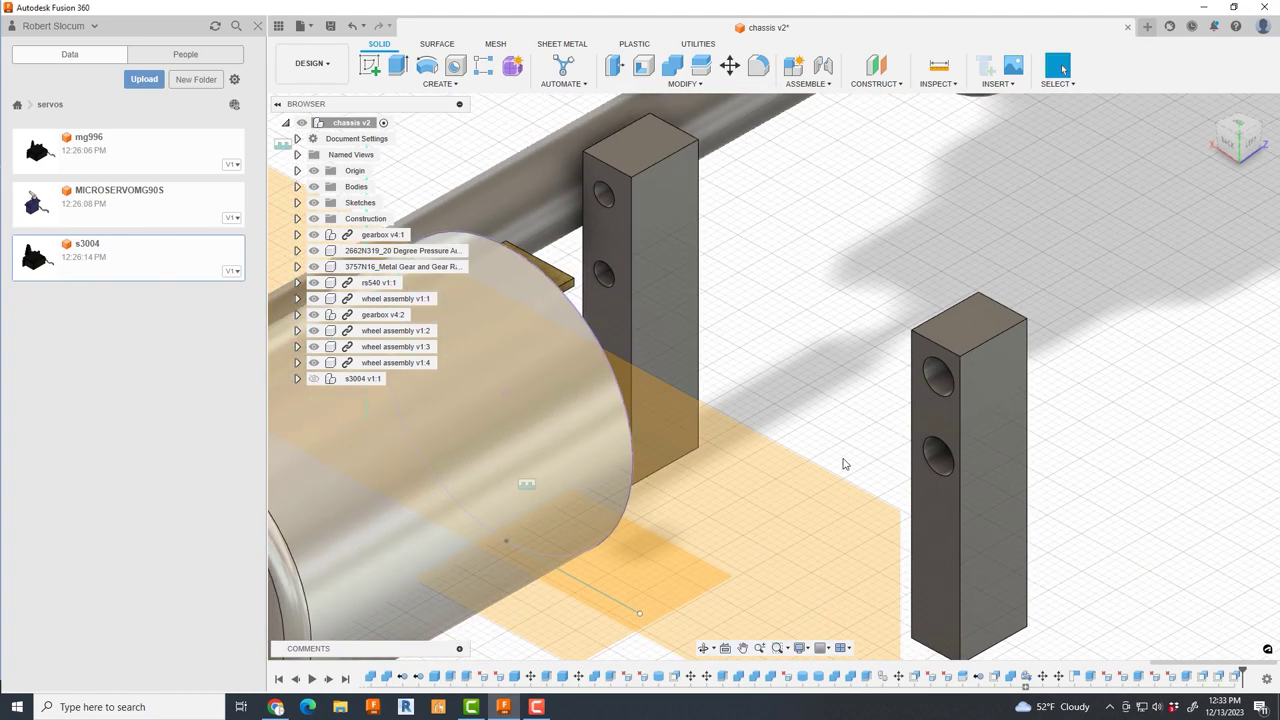
pyautogui.rightClick(985, 470)
pyautogui.click(960, 423)
pyautogui.press('Return')
pyautogui.click(968, 370)
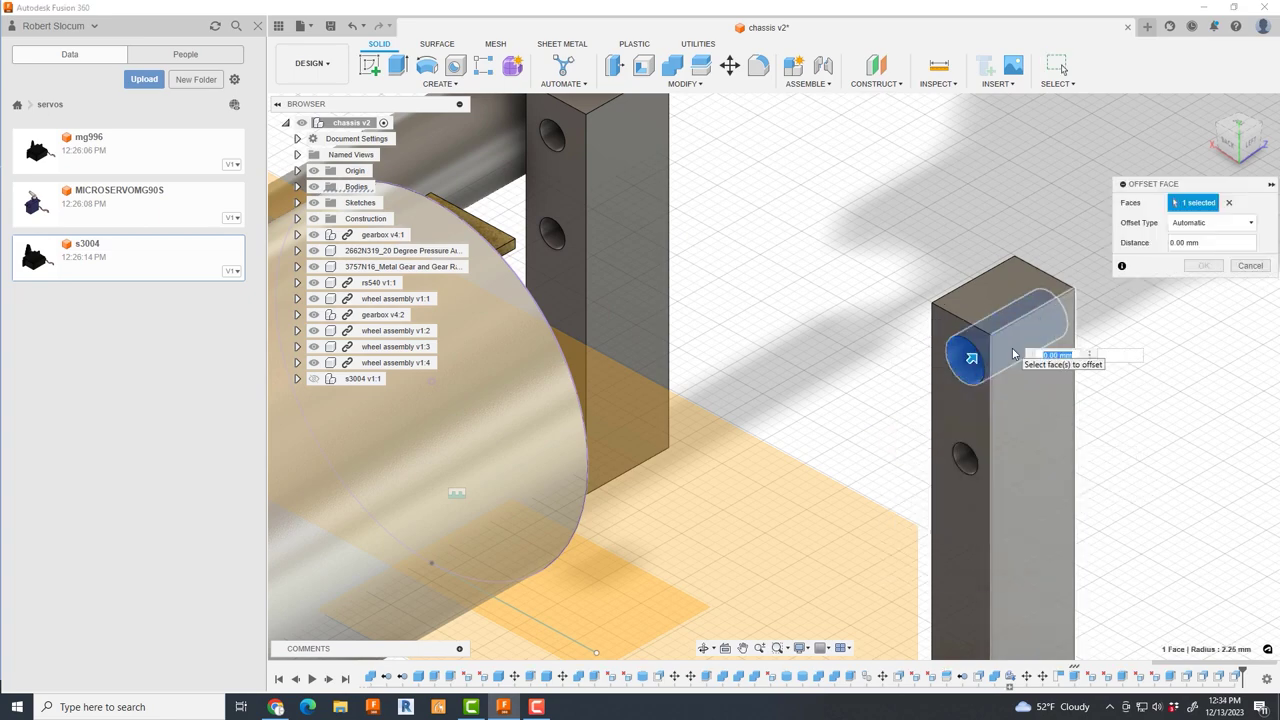
pyautogui.press('Return')
pyautogui.moveTo(968, 370)
pyautogui.keyDown('shift'); pyautogui.mouseDown(button='middle')
pyautogui.moveTo(729, 343)
pyautogui.moveTo(680, 271)
pyautogui.mouseUp(button='middle'); pyautogui.keyUp('shift')
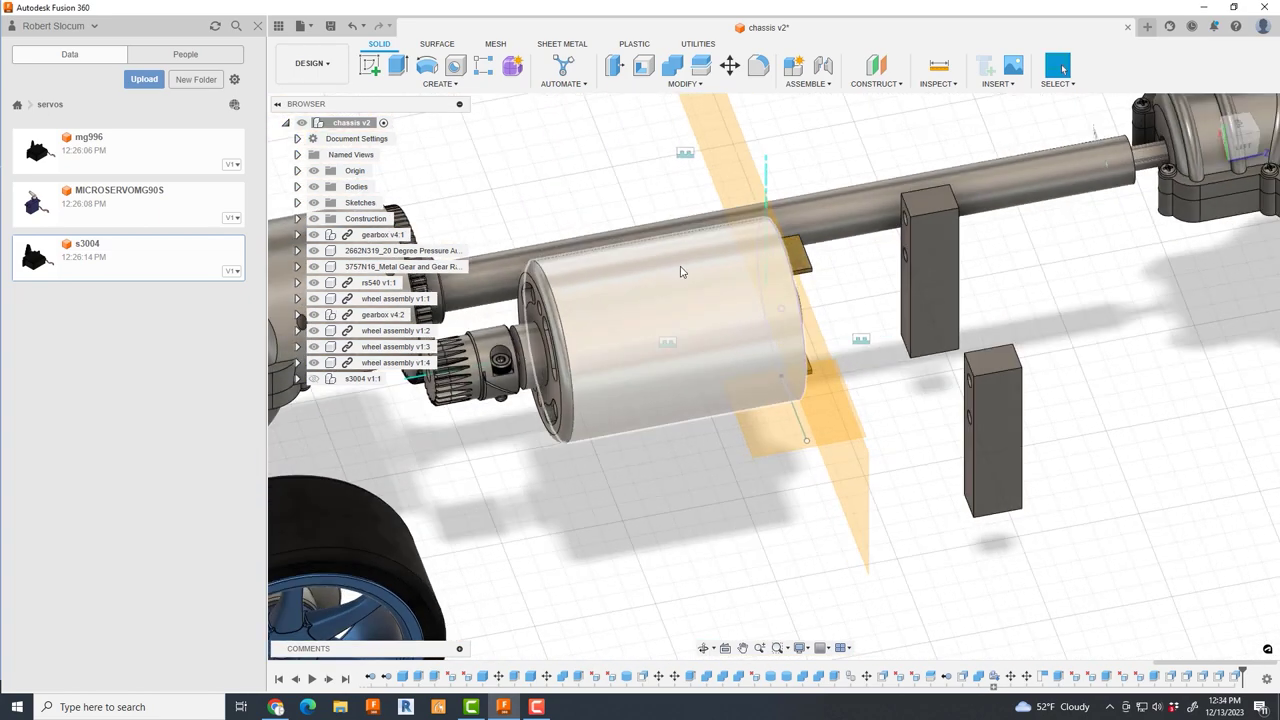
# - Extrude the servo's bottom face as a new body and cut it by 0.5 mm
pyautogui.rightClick(352, 122)
pyautogui.click(400, 183)
pyautogui.click(1141, 522)
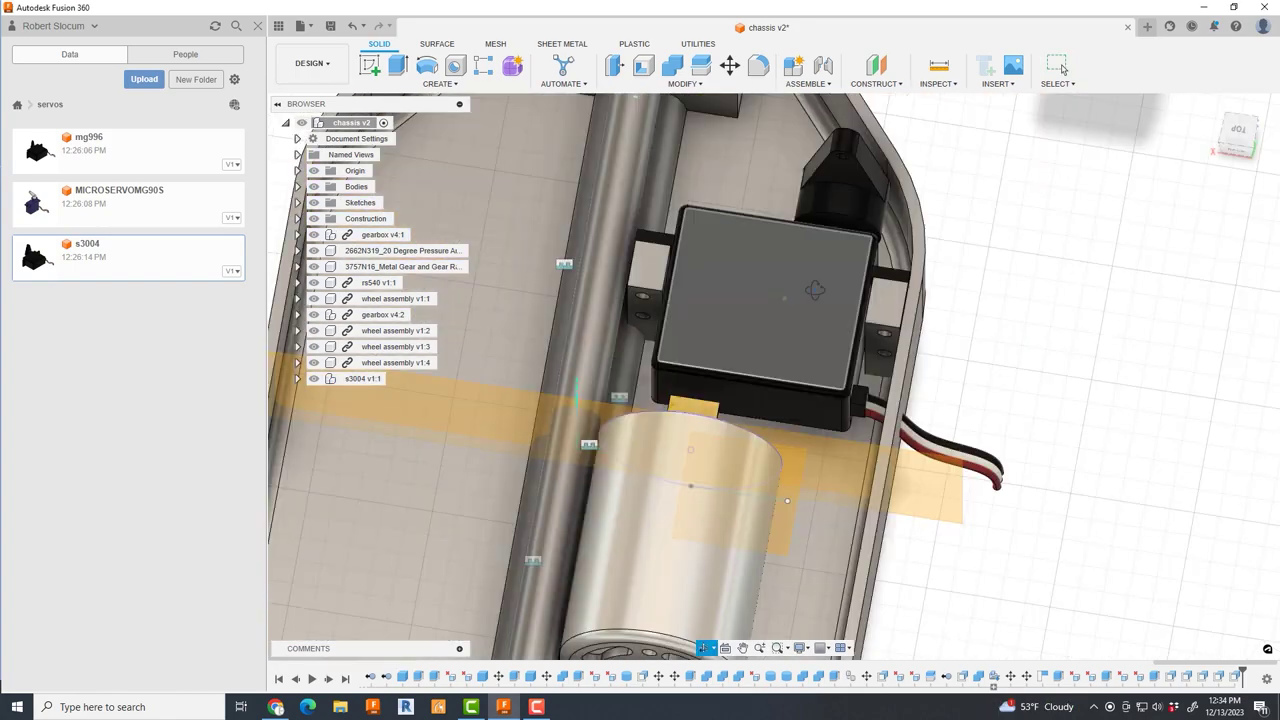
pyautogui.click(798, 325)
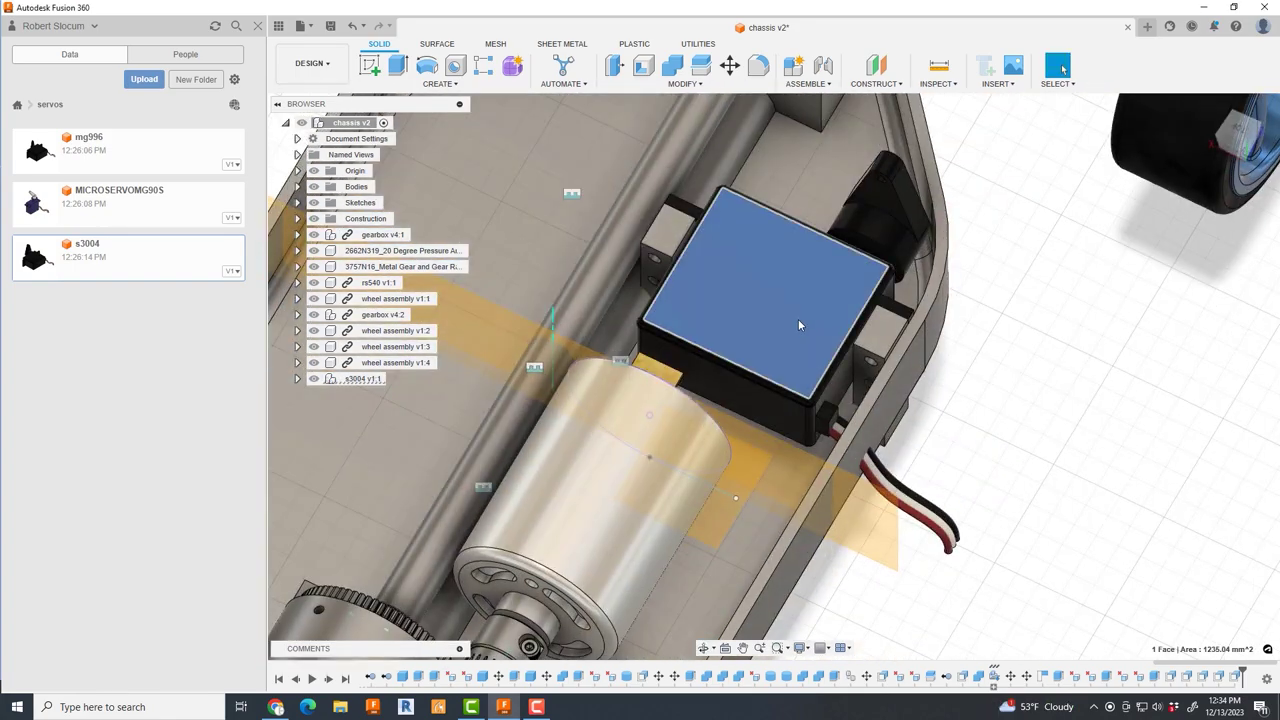
pyautogui.keyDown('shift'); pyautogui.moveTo(798, 325); pyautogui.dragTo(1094, 357, button='middle'); pyautogui.keyUp('shift')
pyautogui.click(890, 525)
pyautogui.press('e')
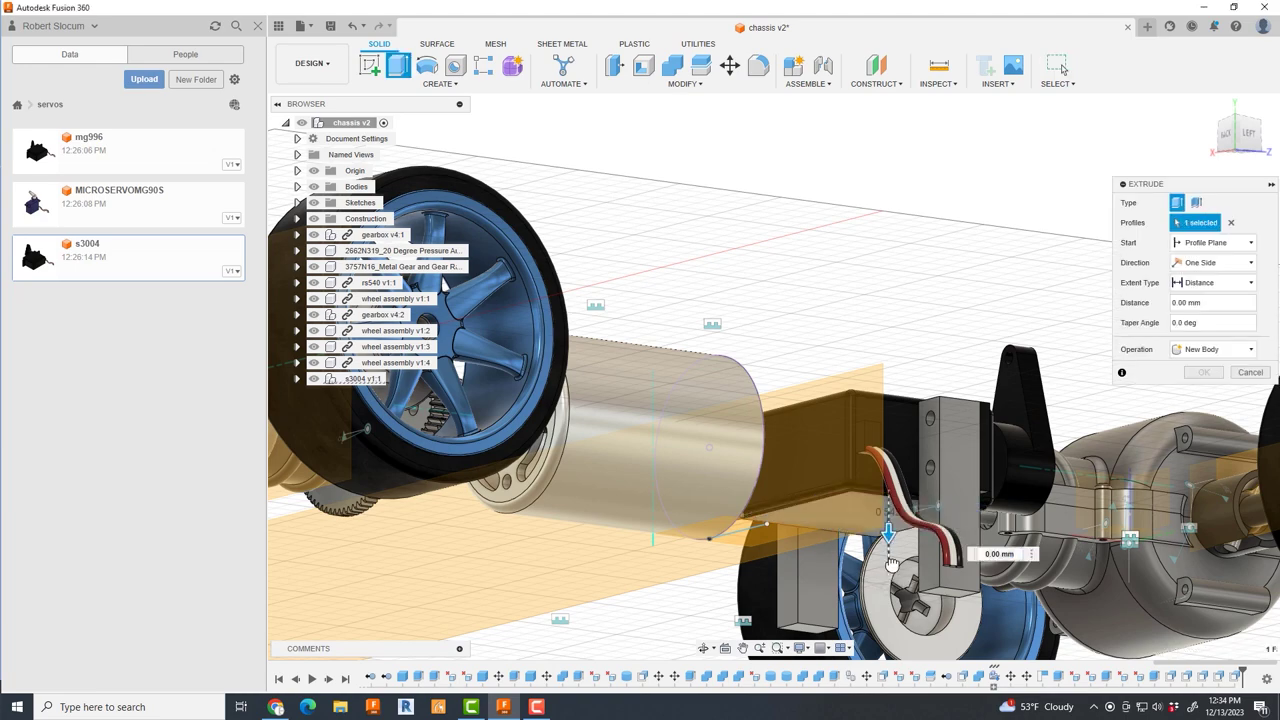
pyautogui.click(1203, 406)
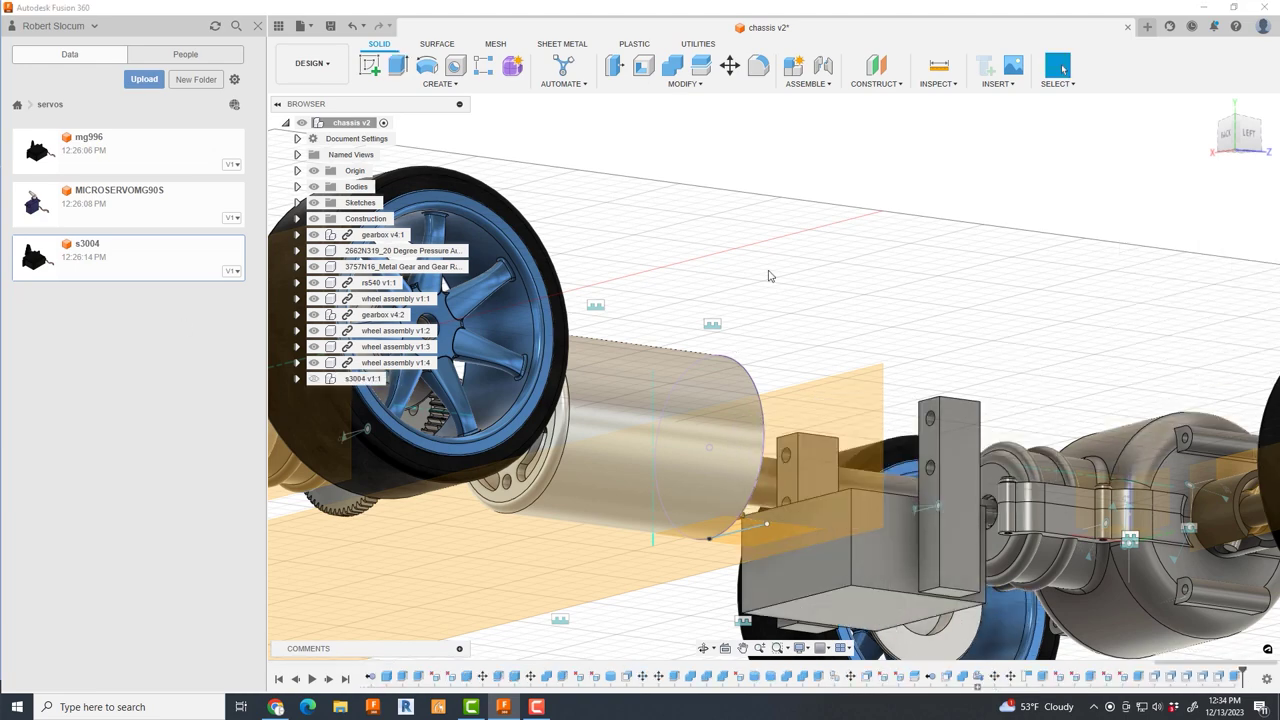
pyautogui.scroll(3, 878, 400)
pyautogui.write('-.5')
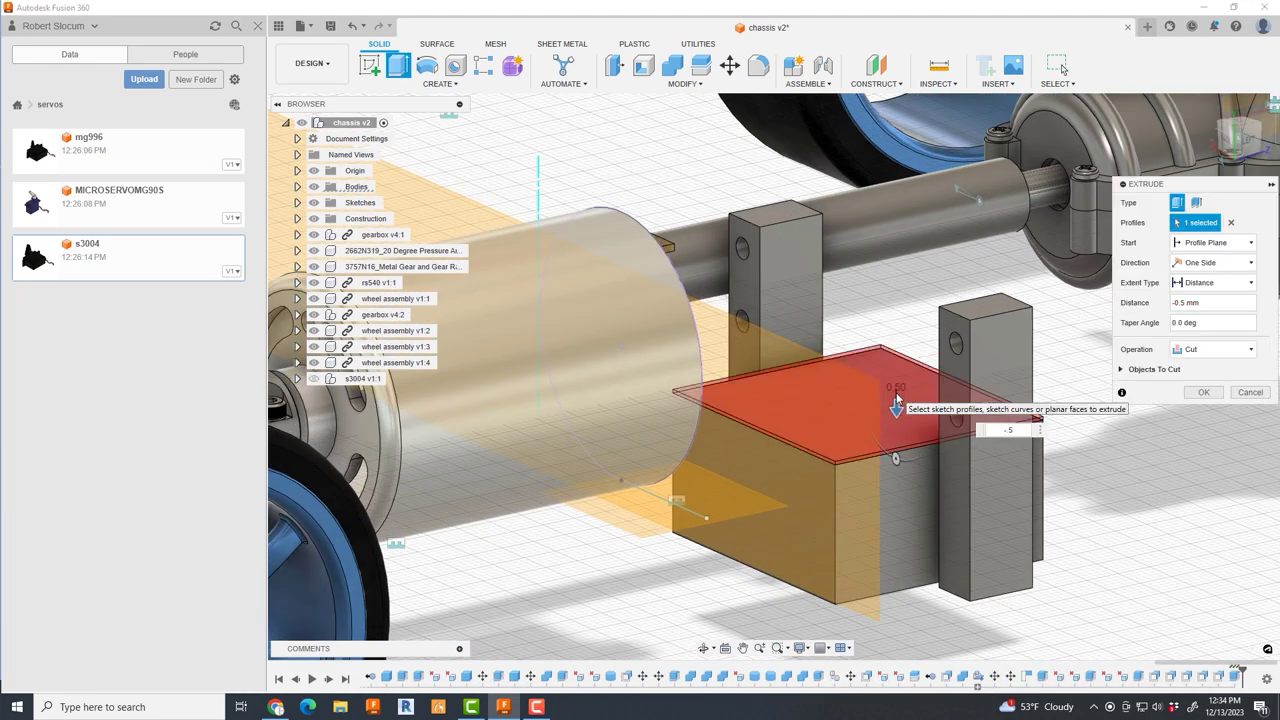
pyautogui.press('Return')
# - Lengthen the mount block 9 mm with Offset Face and join it to the posts
pyautogui.keyDown('shift'); pyautogui.moveTo(895, 405); pyautogui.dragTo(934, 481, button='middle'); pyautogui.keyUp('shift')
pyautogui.moveTo(952, 484); pyautogui.dragTo(958, 490)
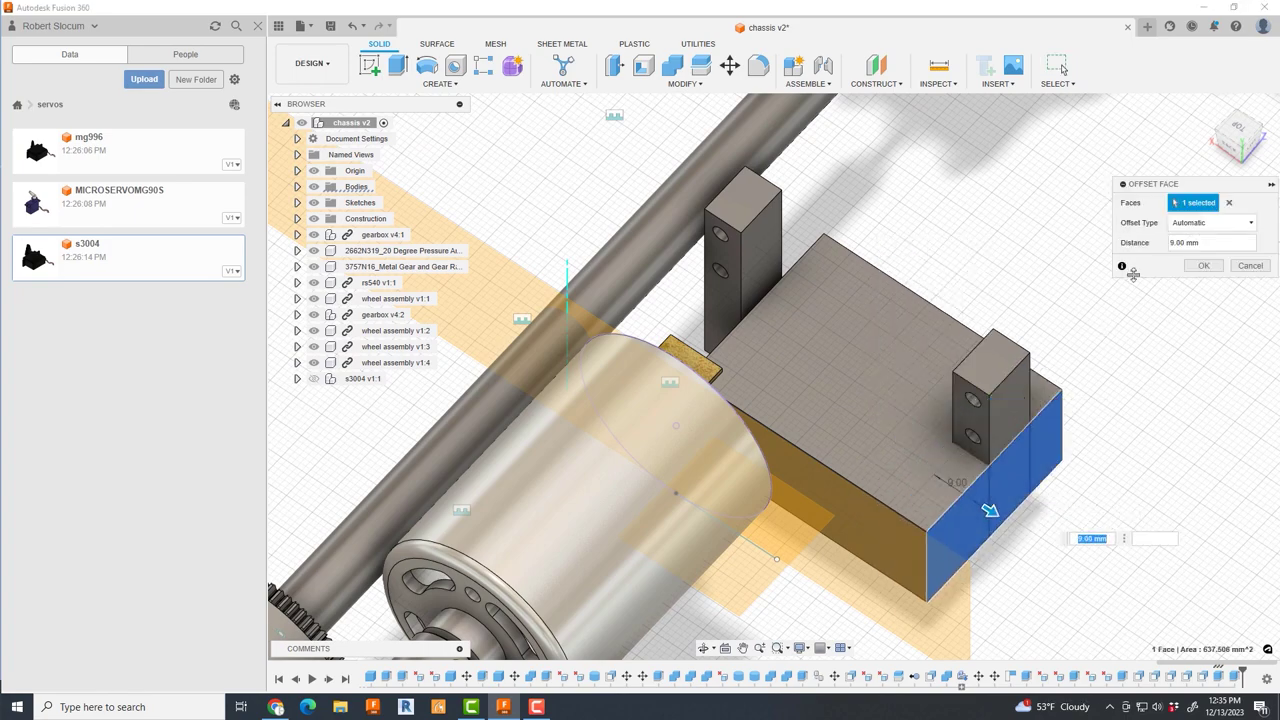
pyautogui.moveTo(958, 490)
pyautogui.keyDown('shift'); pyautogui.mouseDown(button='middle')
pyautogui.moveTo(893, 514)
pyautogui.moveTo(1021, 371)
pyautogui.mouseUp(button='middle'); pyautogui.keyUp('shift')
pyautogui.press('Return')
pyautogui.click(672, 65)
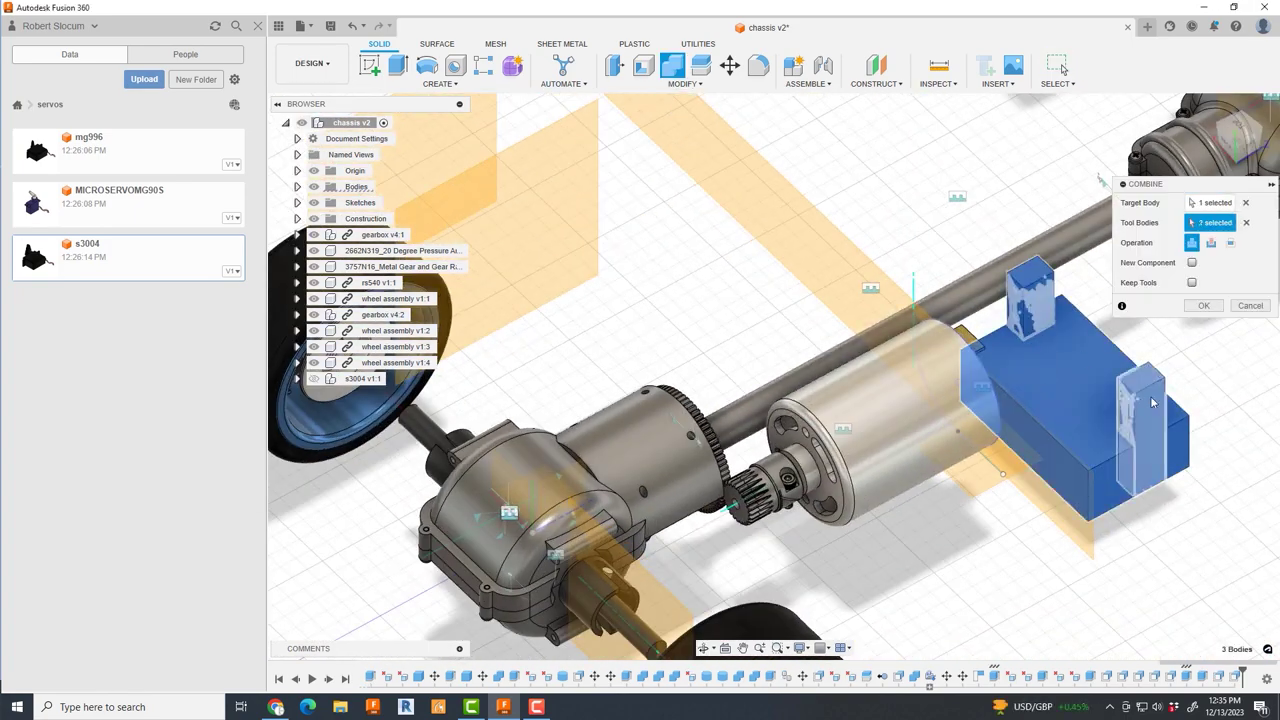
pyautogui.press('Escape')
# - Show the hidden chassis body and Combine-cut it against the mount block
pyautogui.rightClick(334, 127)
pyautogui.click(380, 400)
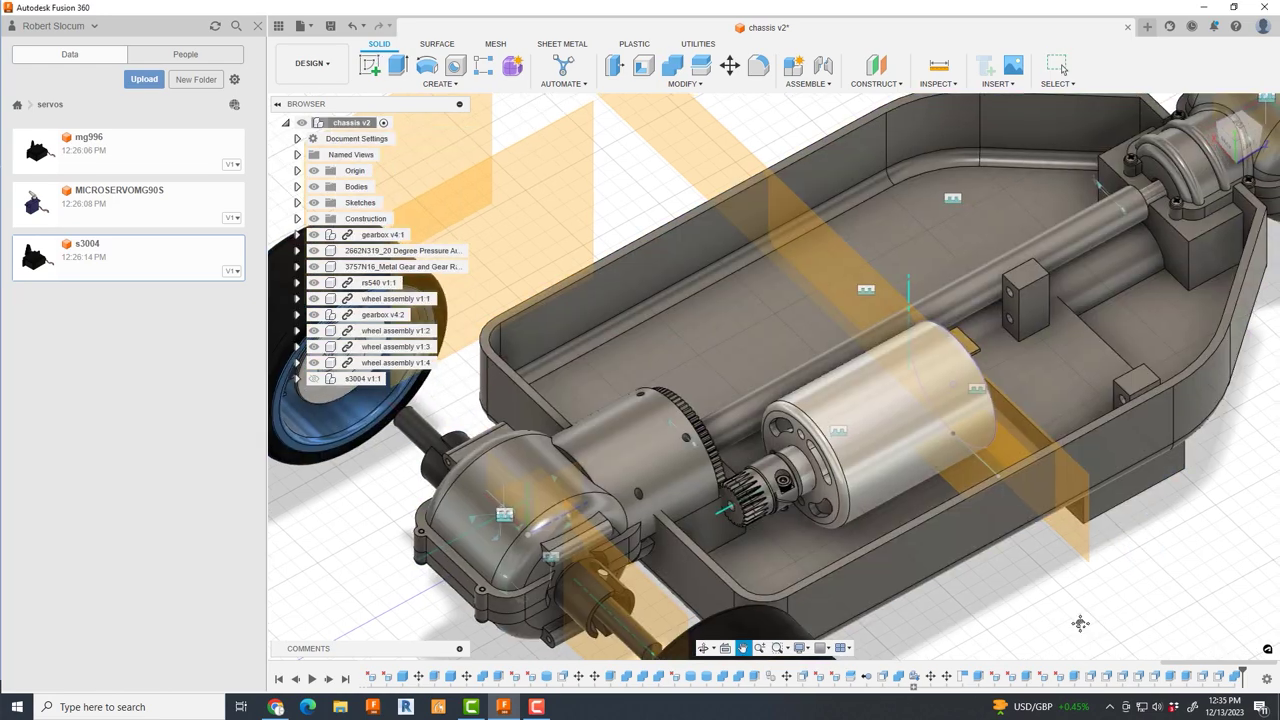
pyautogui.keyDown('shift'); pyautogui.moveTo(1080, 614); pyautogui.dragTo(815, 598, button='middle'); pyautogui.keyUp('shift')
pyautogui.click(628, 66)
pyautogui.click(940, 460)
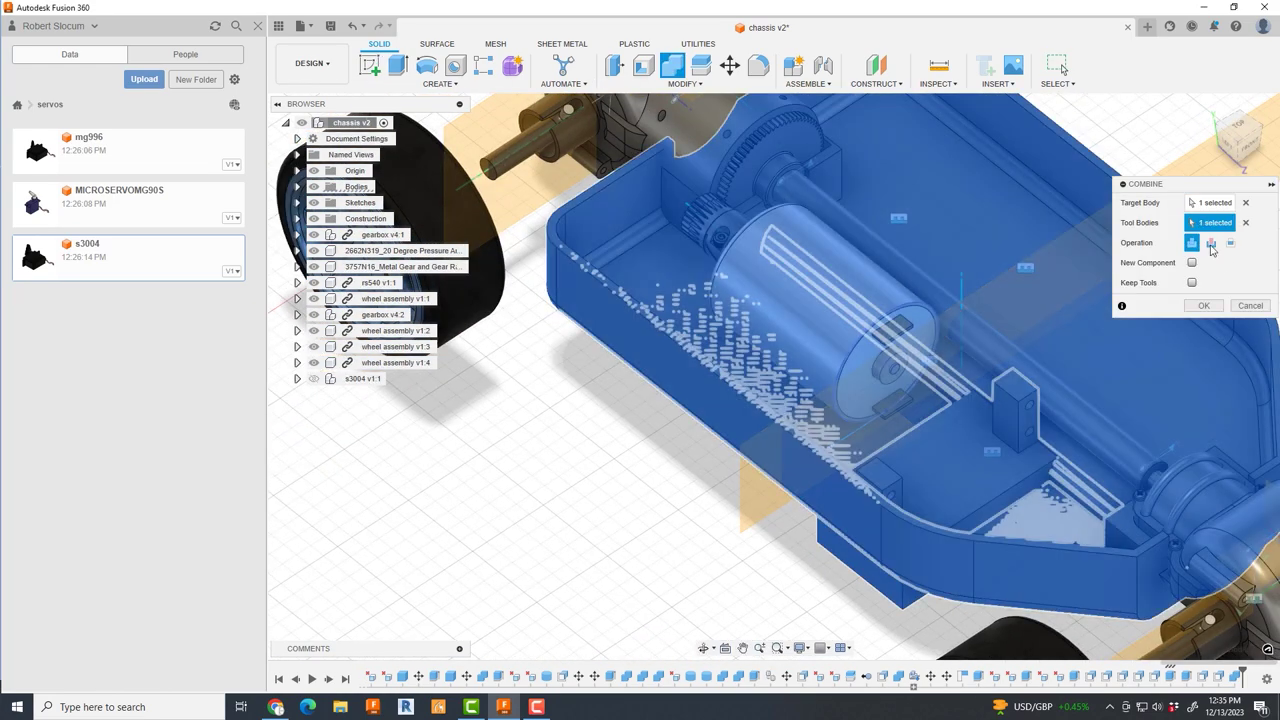
pyautogui.click(1205, 310)
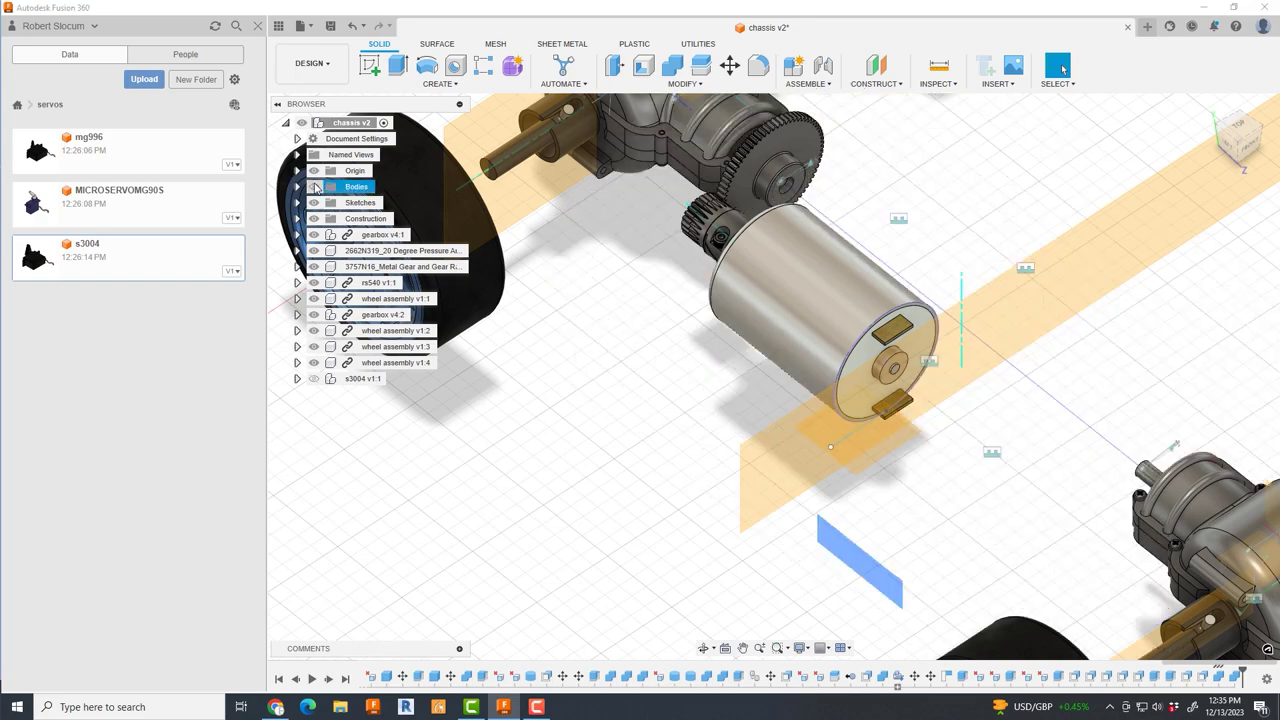
# - Delete the leftover Body28 from the bodies list
pyautogui.click(297, 186)
pyautogui.rightClick(366, 266)
pyautogui.click(420, 449)
pyautogui.keyDown('shift'); pyautogui.moveTo(714, 517); pyautogui.dragTo(790, 427, button='middle'); pyautogui.keyUp('shift')
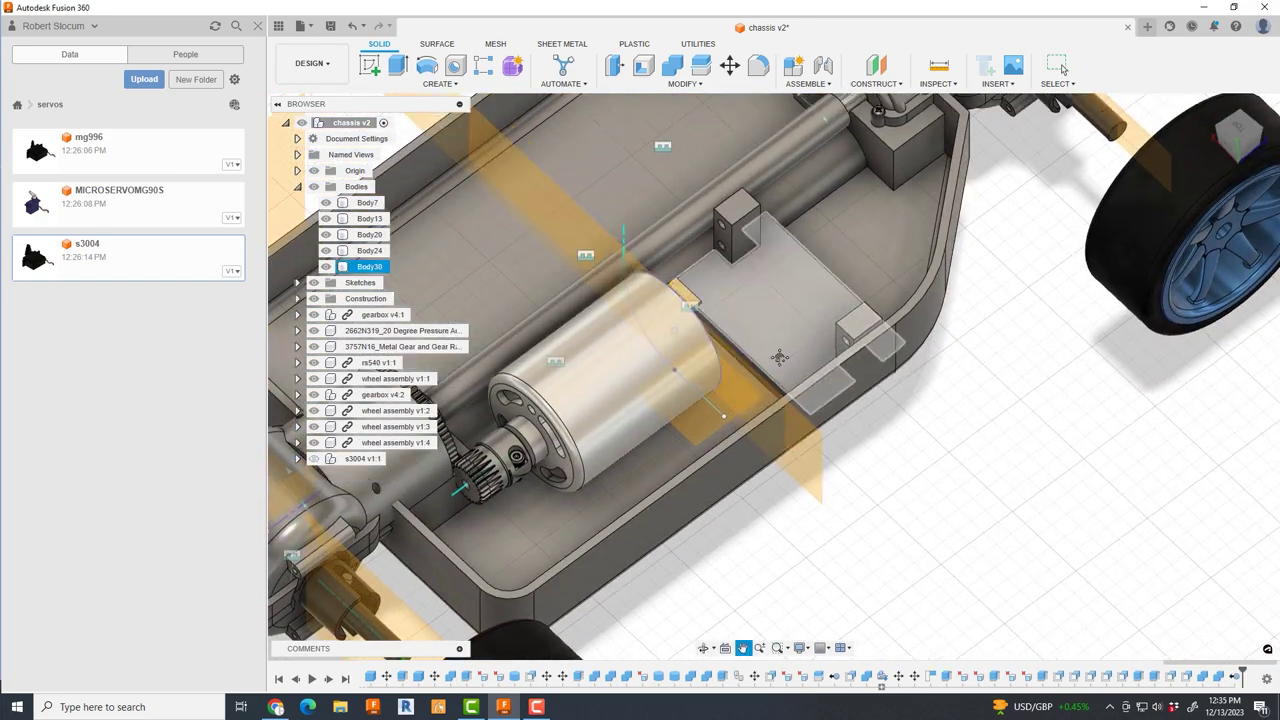
pyautogui.press('Escape')
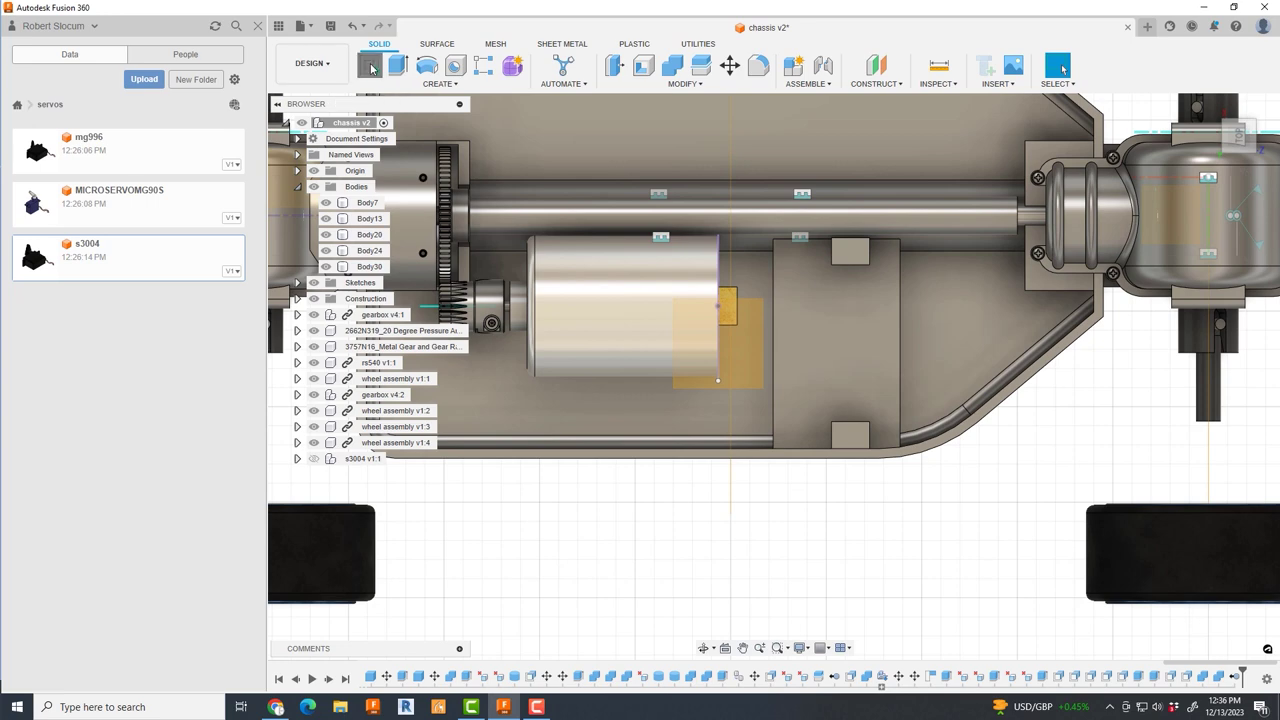
# - Start and finish a sketch on the mount plate face, then select the plate
pyautogui.click(370, 67)
pyautogui.click(800, 330)
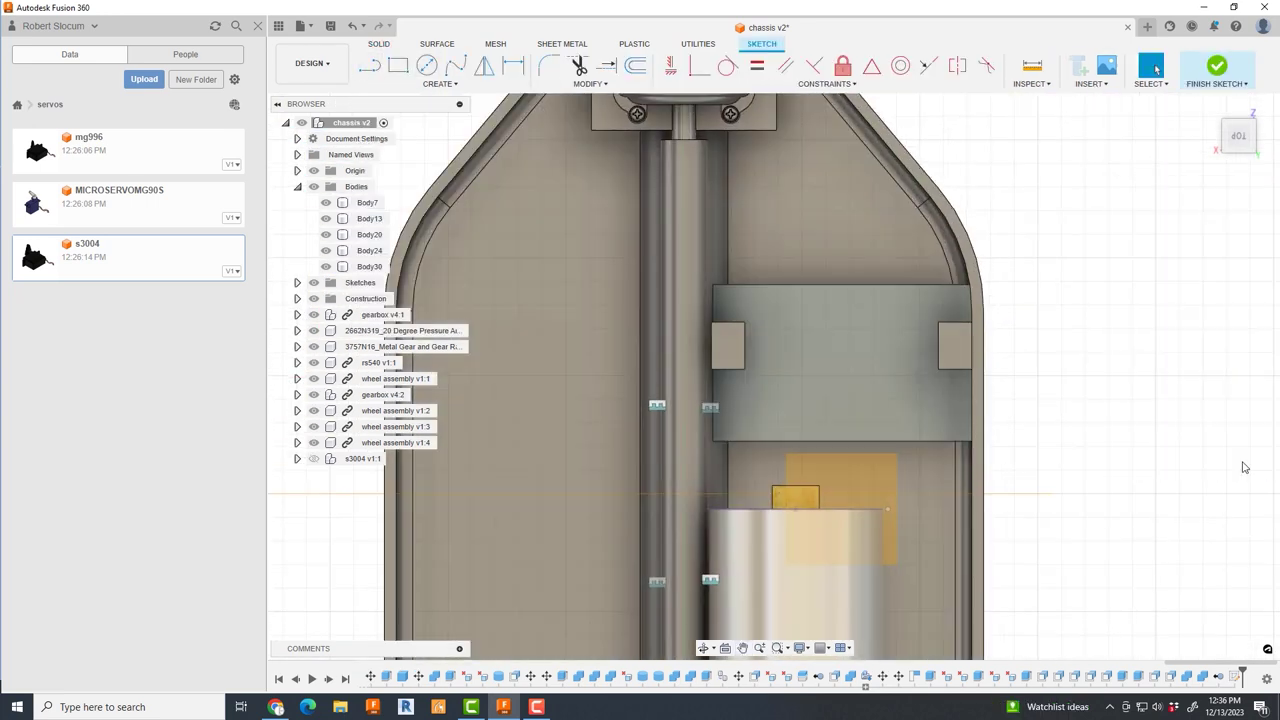
pyautogui.click(1216, 67)
pyautogui.keyDown('shift'); pyautogui.moveTo(931, 456); pyautogui.dragTo(1014, 471, button='middle'); pyautogui.keyUp('shift')
pyautogui.click(1060, 458)
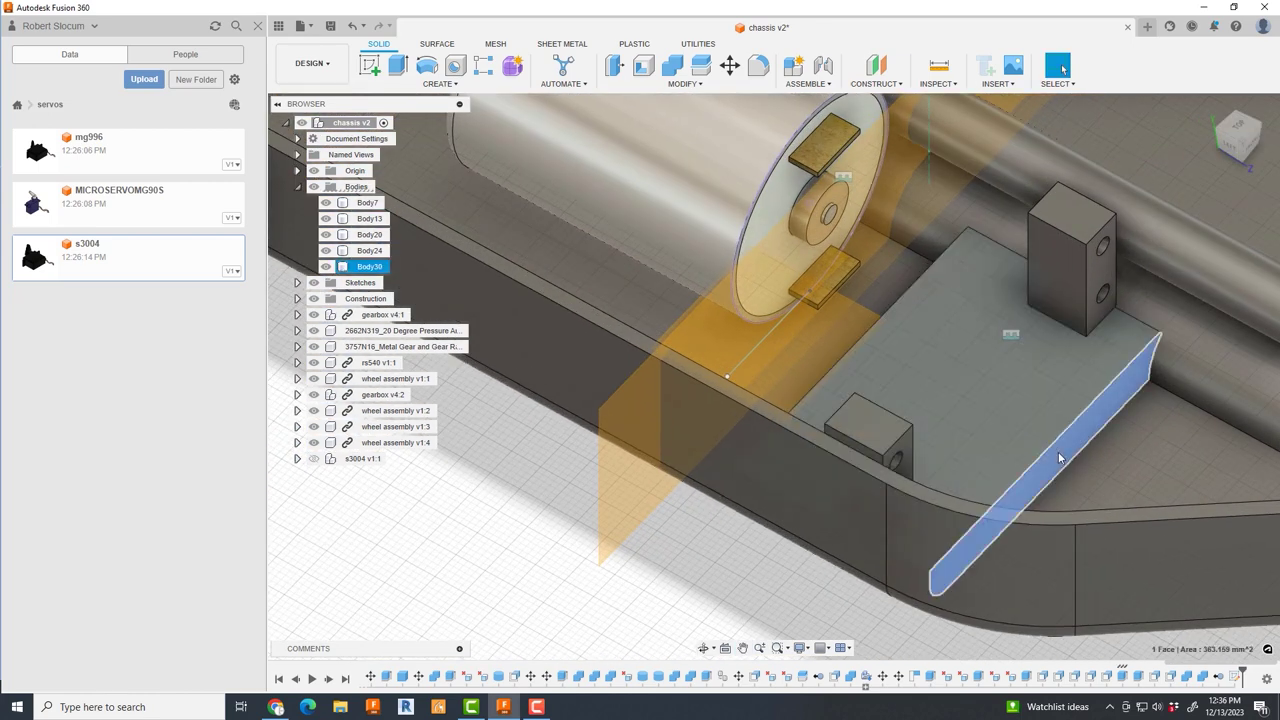
# - Turn Body30 into the servomount component and the chassis body into its own component
pyautogui.rightClick(364, 268)
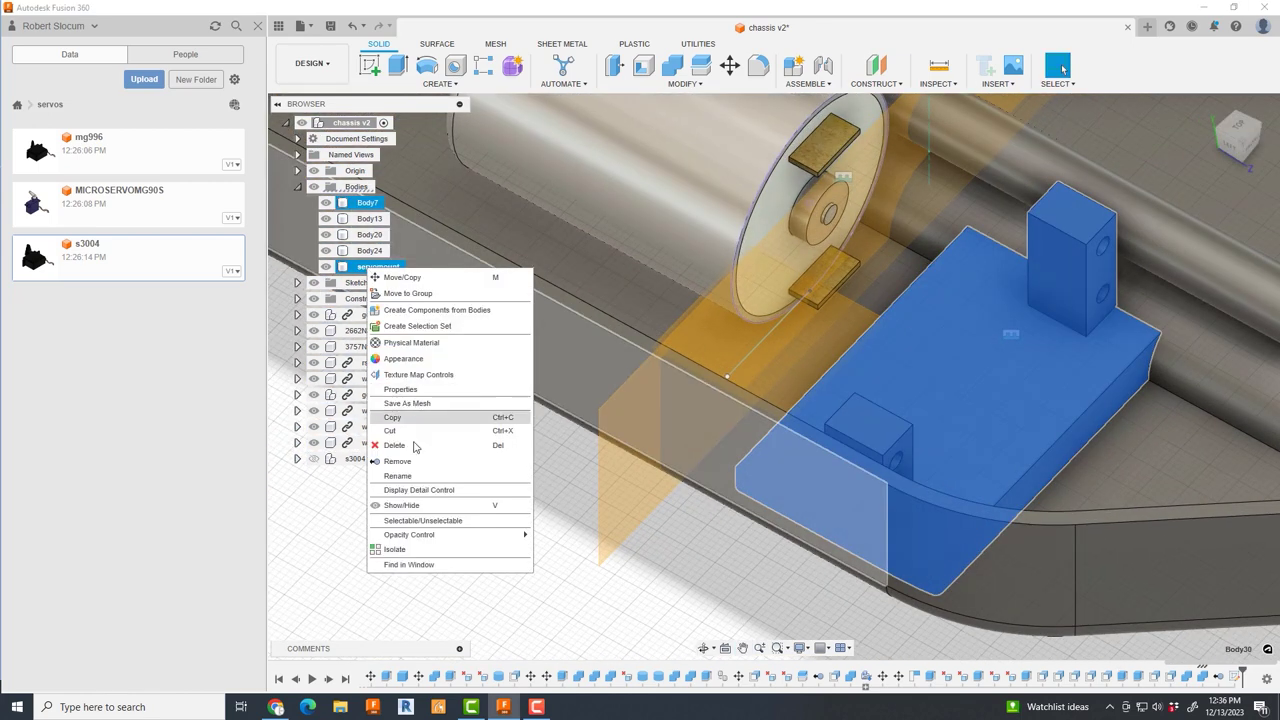
pyautogui.click(449, 316)
pyautogui.write('chassis')
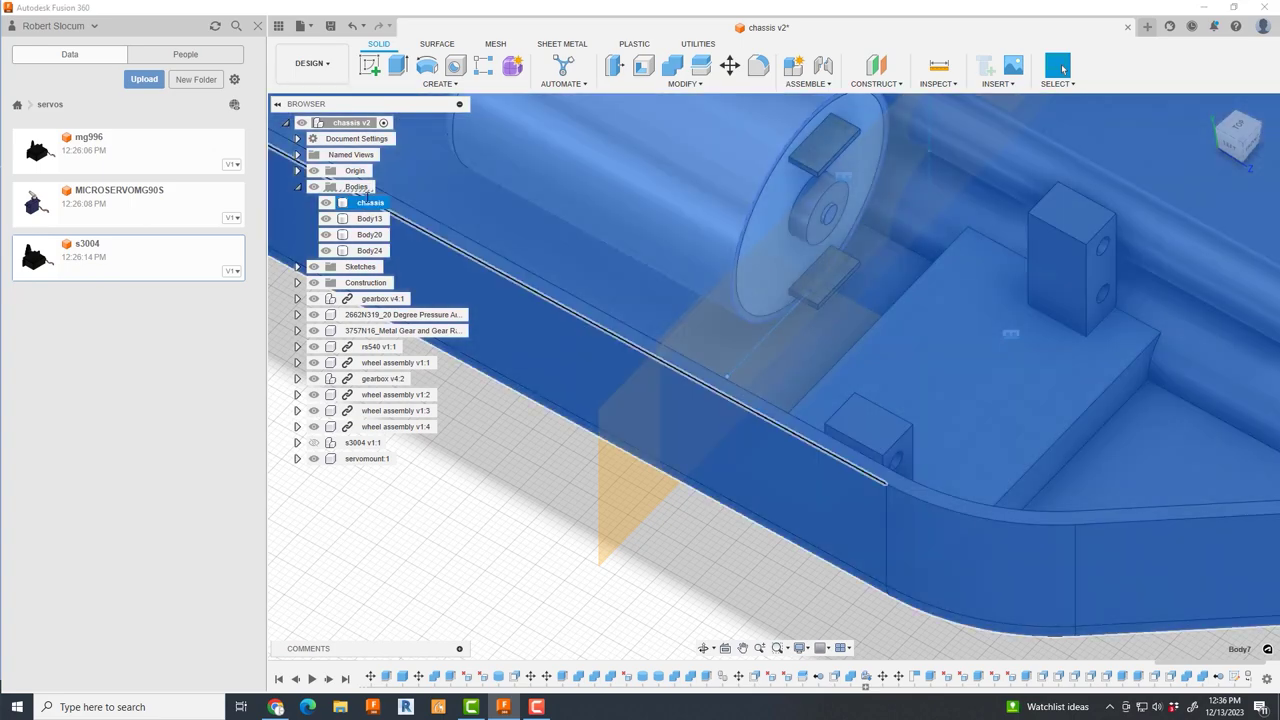
pyautogui.rightClick(370, 202)
pyautogui.click(440, 245)
# - Isolate servomount:1 so only the mount plate is visible
pyautogui.rightClick(367, 442)
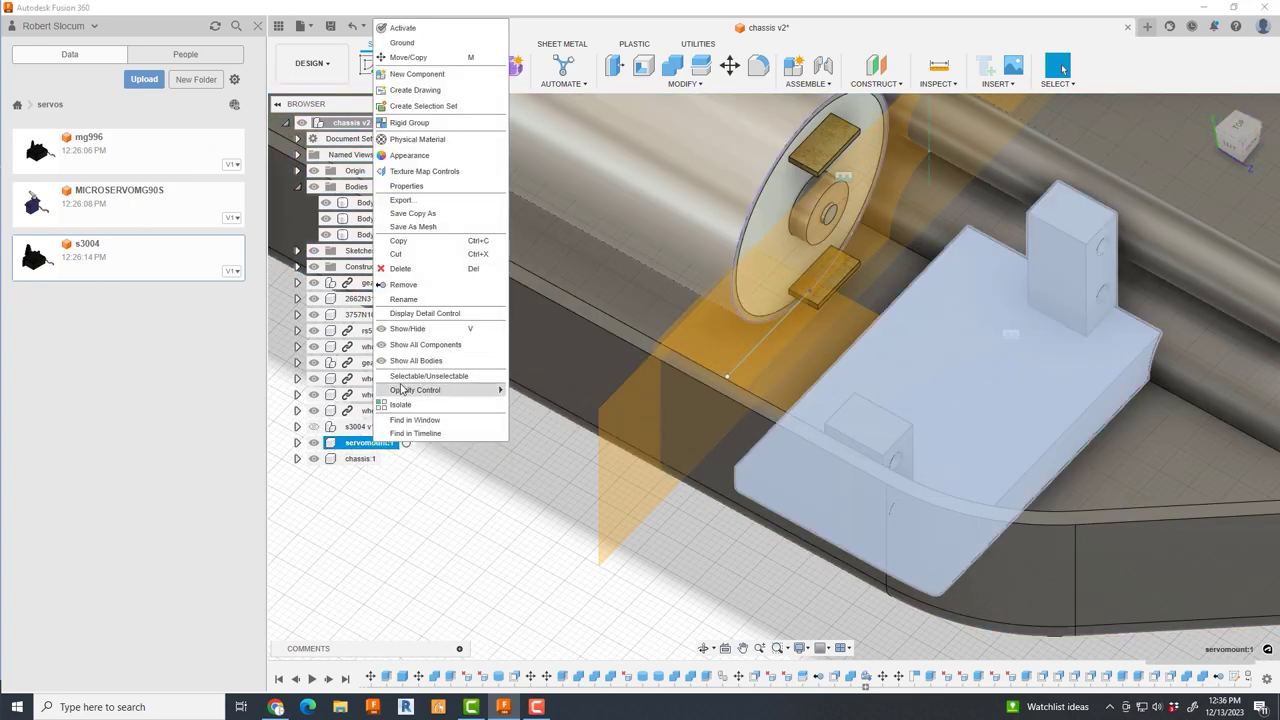
pyautogui.click(430, 385)
pyautogui.moveTo(684, 497)
pyautogui.keyDown('shift'); pyautogui.mouseDown(button='middle')
pyautogui.moveTo(770, 475)
pyautogui.moveTo(663, 531)
pyautogui.mouseUp(button='middle'); pyautogui.keyUp('shift')
# - Round the mount plate's corner edges with an 8 mm fillet
pyautogui.press('f')
pyautogui.click(715, 475)
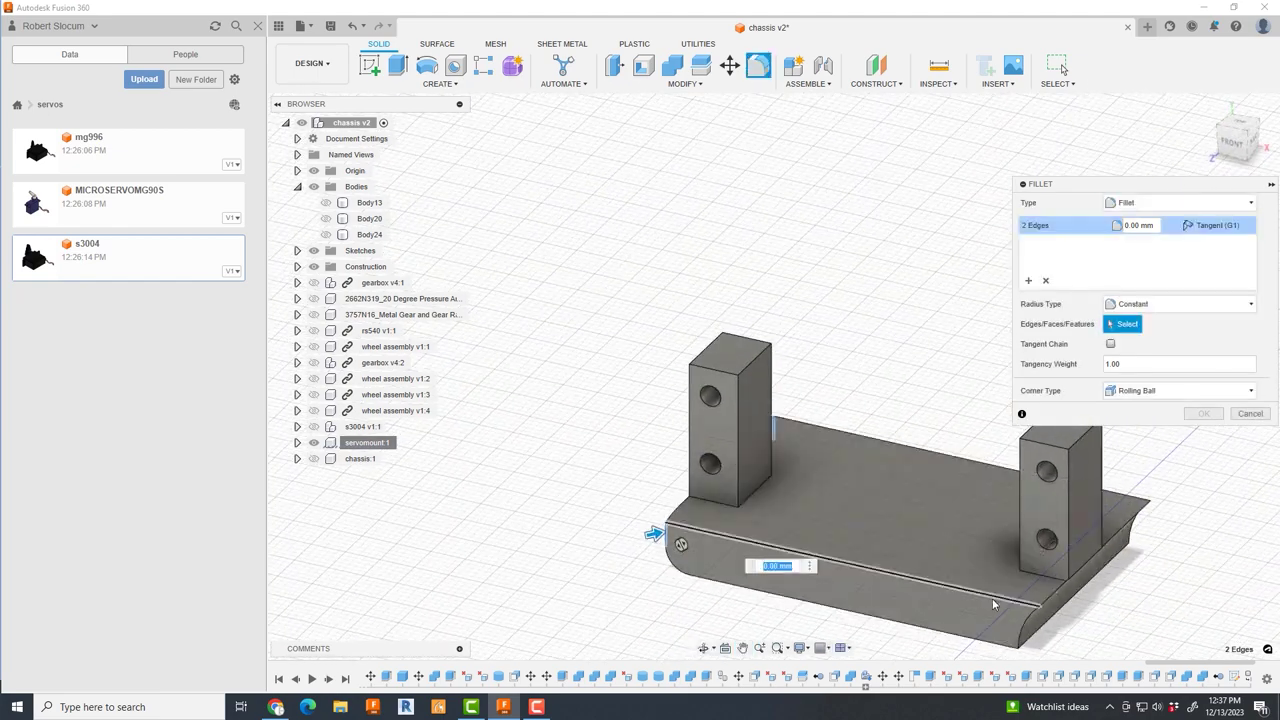
pyautogui.scroll(5, 818, 522)
pyautogui.keyDown('shift'); pyautogui.moveTo(818, 522); pyautogui.dragTo(708, 552, button='middle'); pyautogui.keyUp('shift')
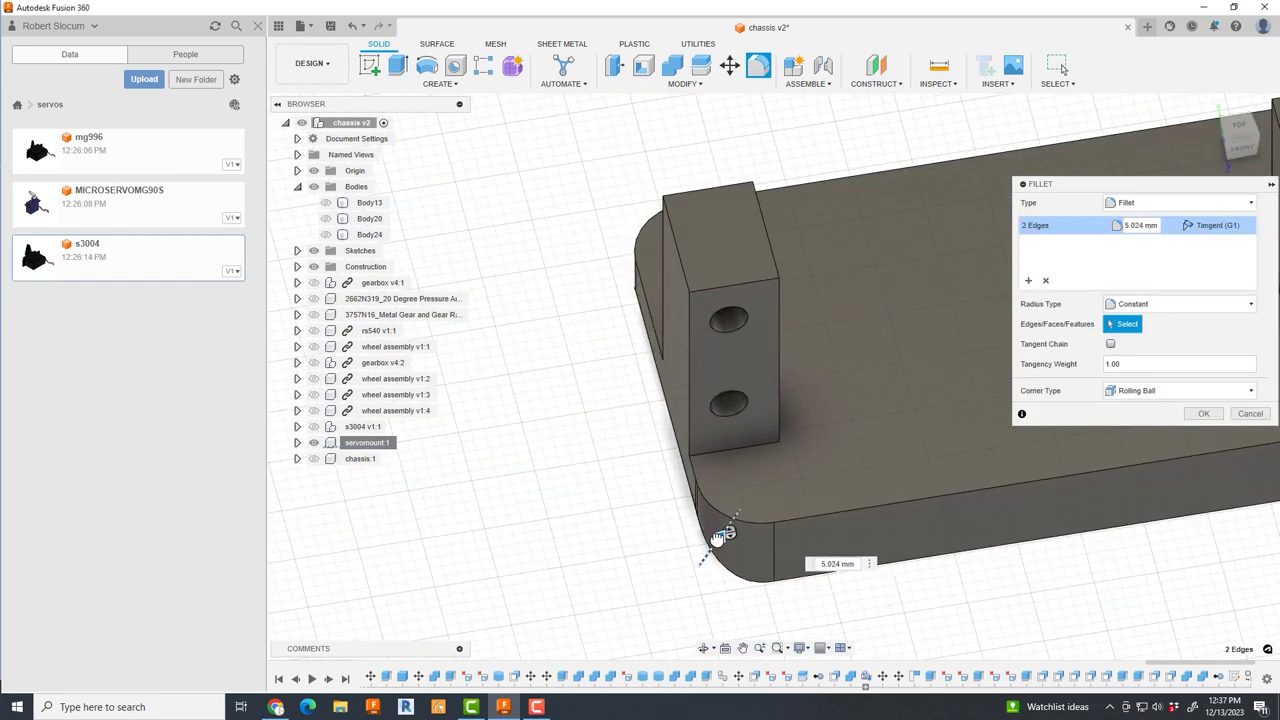
pyautogui.press('BackSpace')
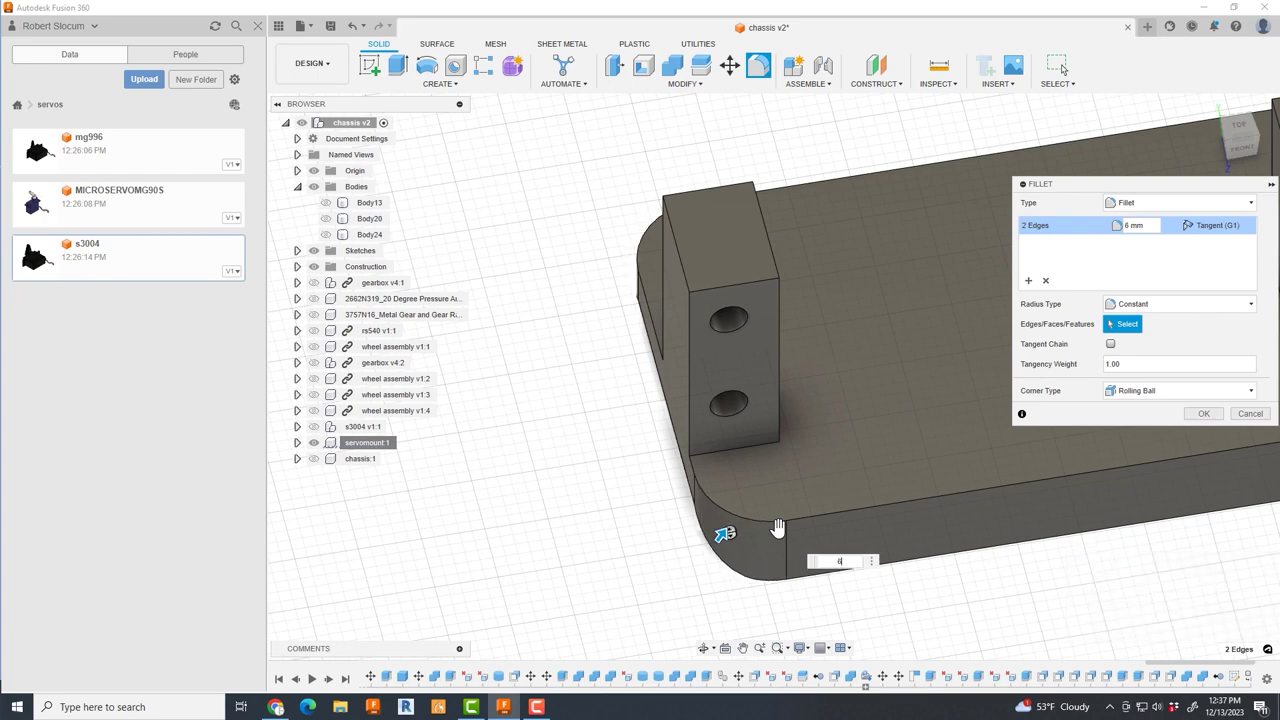
pyautogui.press('Return')
pyautogui.scroll(-5, 778, 528)
pyautogui.keyDown('shift'); pyautogui.moveTo(640, 380); pyautogui.dragTo(499, 234, button='middle'); pyautogui.keyUp('shift')
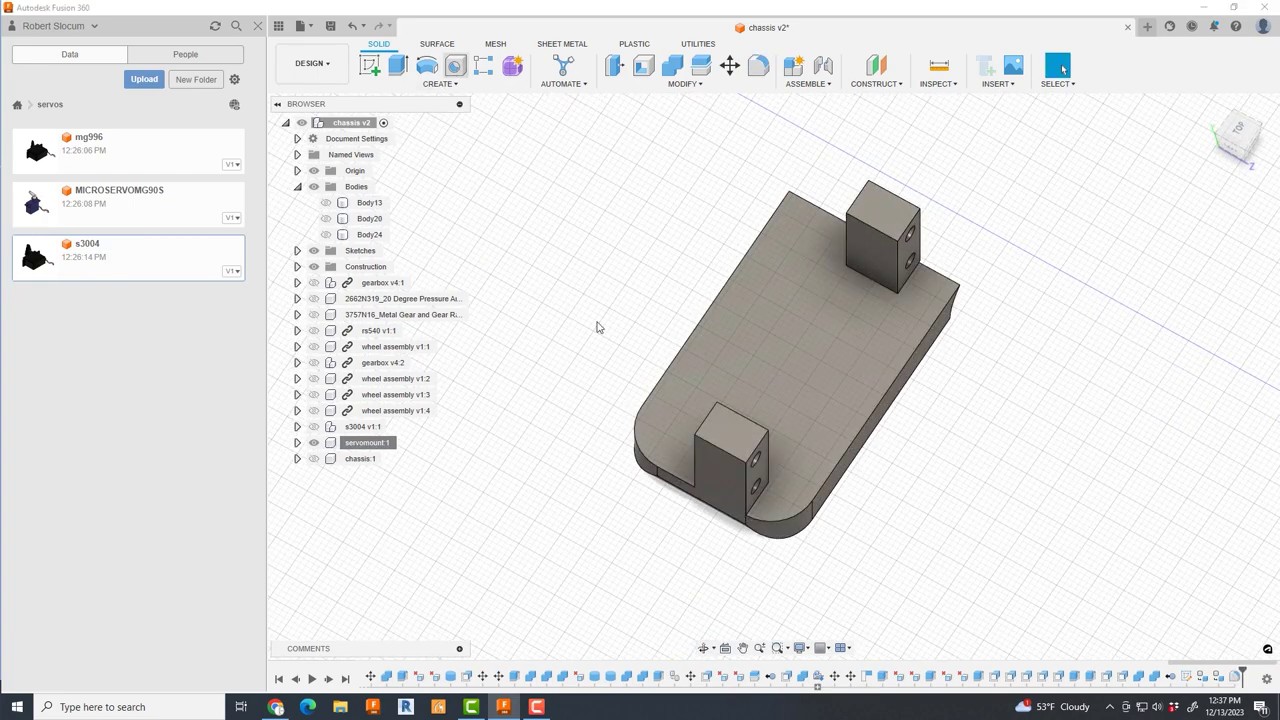
# - Place a hole on the plate's top face
pyautogui.press('h')
pyautogui.click(682, 430)
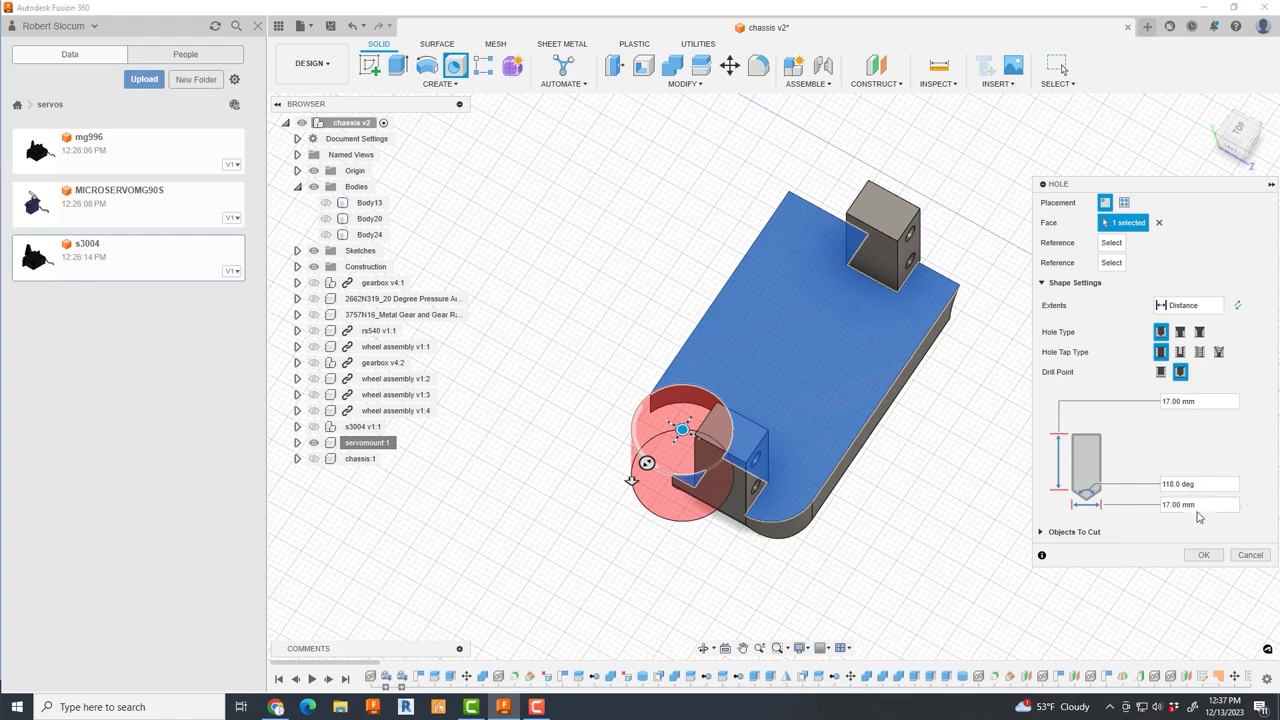
pyautogui.press('Return')
pyautogui.moveTo(1086, 503)
pyautogui.keyDown('shift'); pyautogui.mouseDown(button='middle')
pyautogui.moveTo(971, 423)
pyautogui.moveTo(1009, 427)
pyautogui.mouseUp(button='middle'); pyautogui.keyUp('shift')
# - Sketch on the plate's top face and round its lower-left corner to R8.00
pyautogui.click(1234, 137)
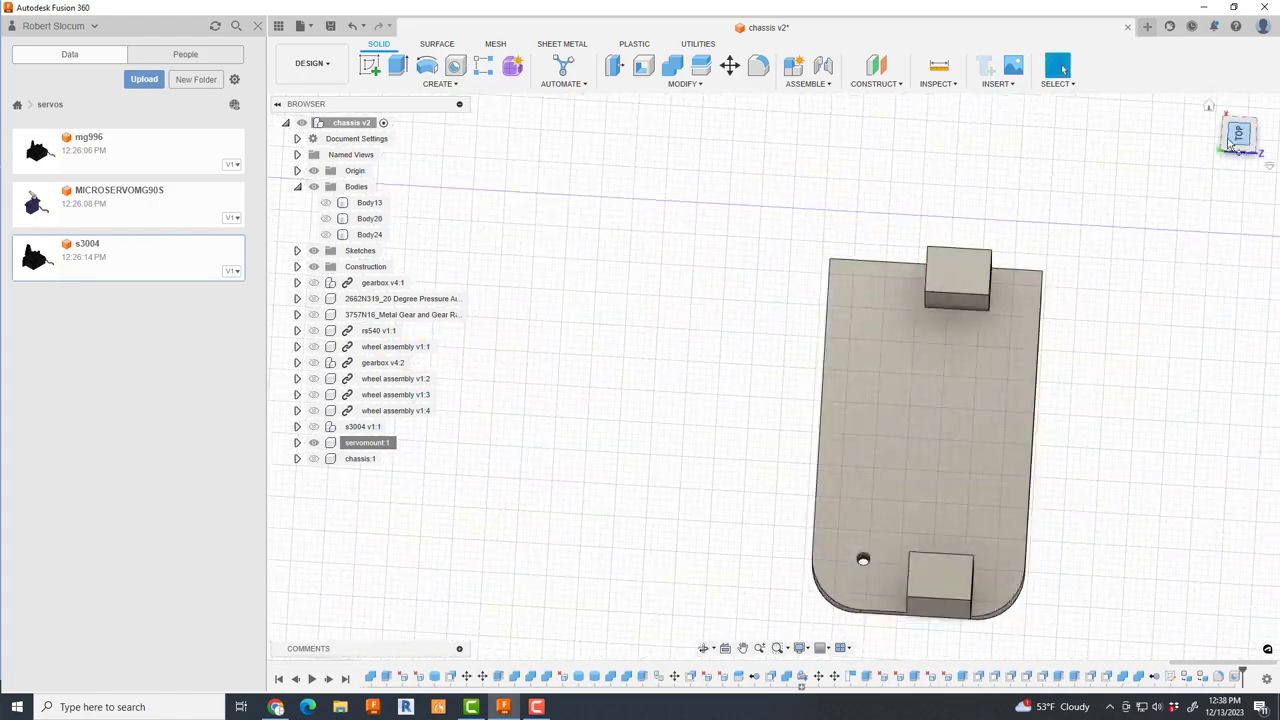
pyautogui.click(936, 408)
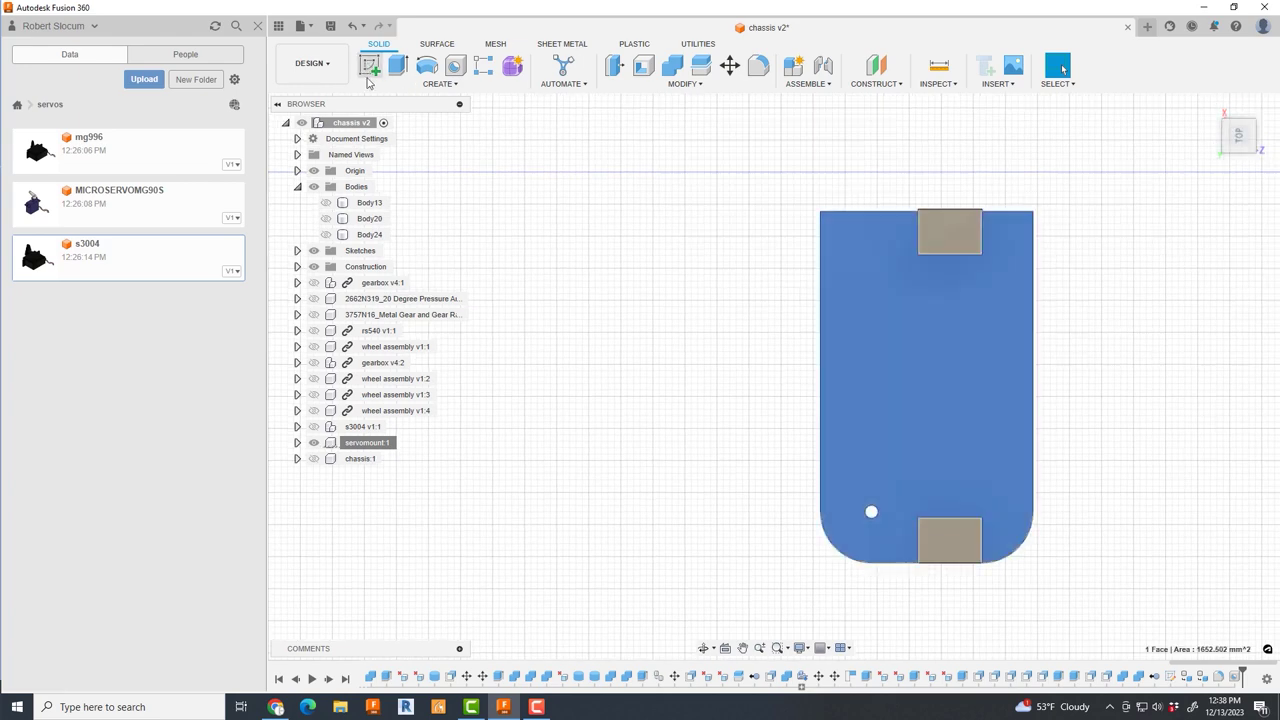
pyautogui.click(370, 65)
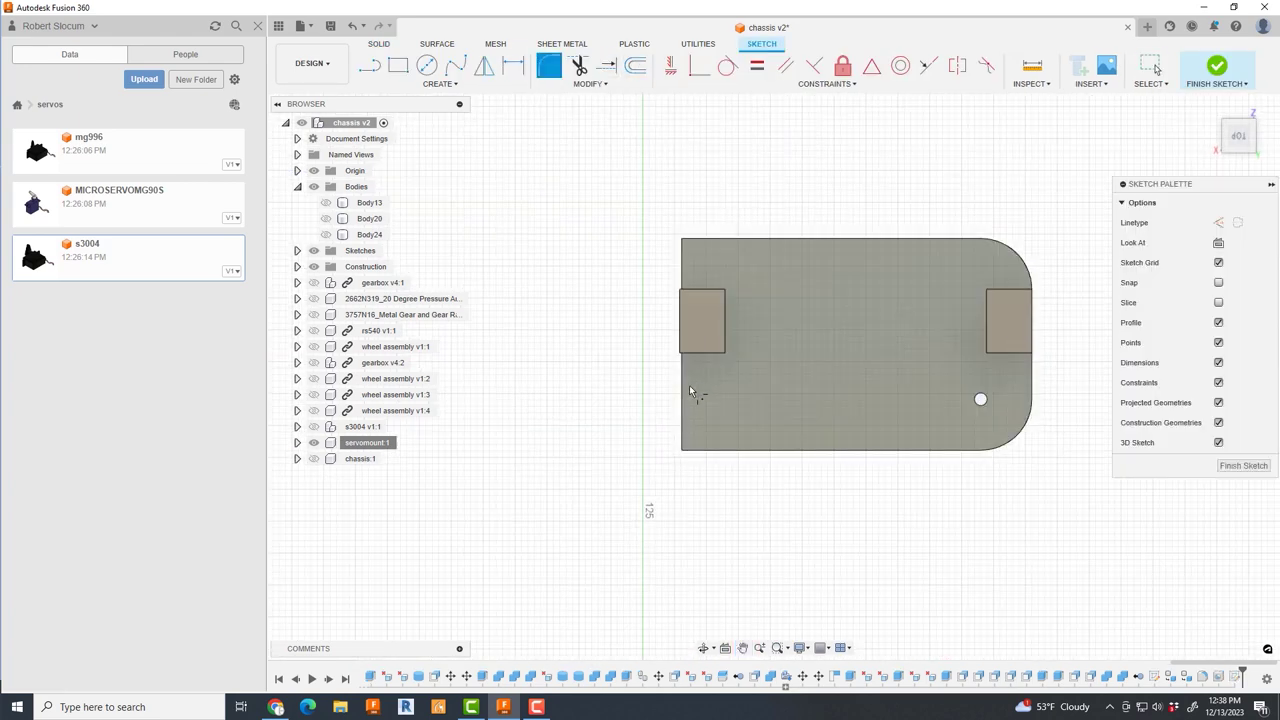
pyautogui.press('Escape')
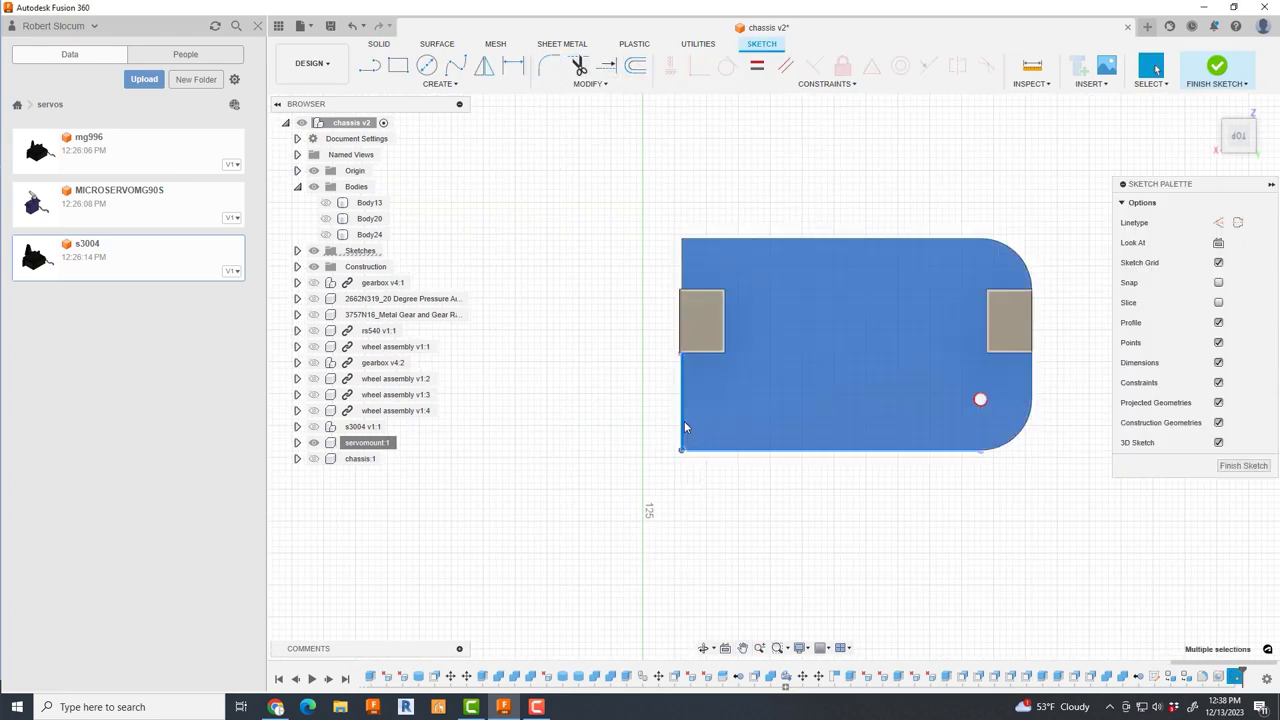
pyautogui.scroll(5, 690, 430)
pyautogui.click(660, 508)
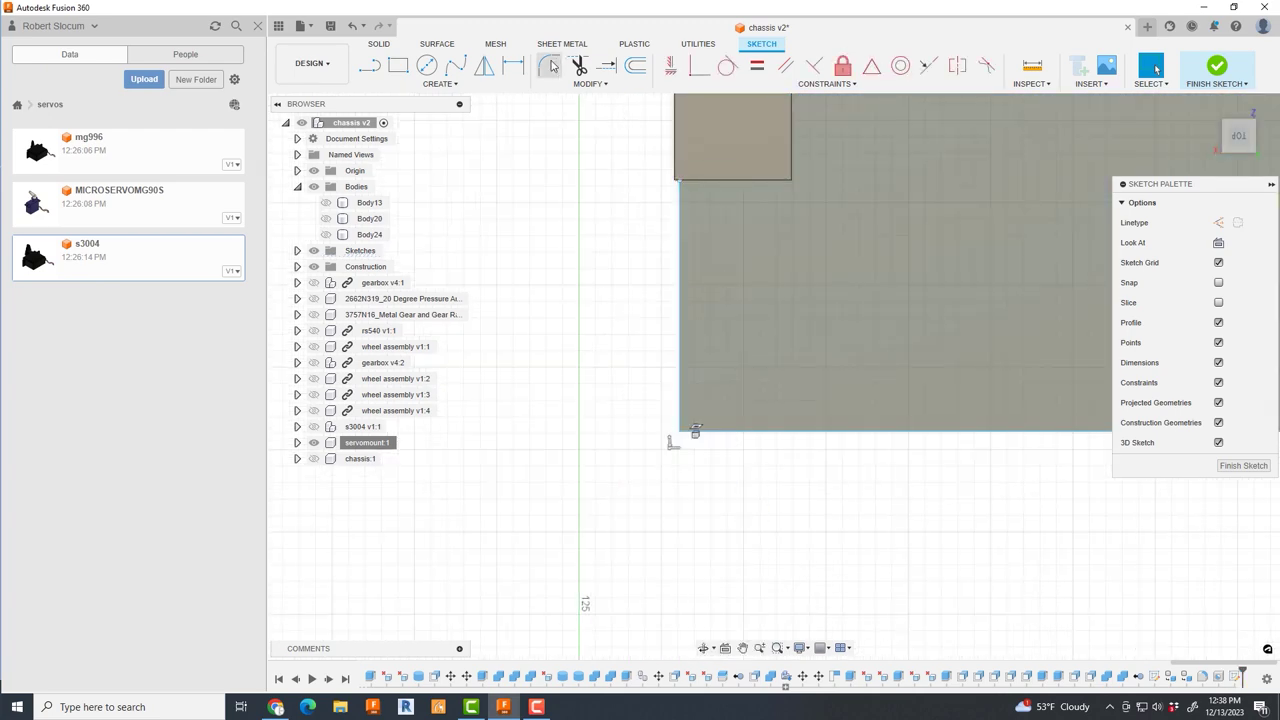
pyautogui.click(728, 432)
pyautogui.press('Return')
pyautogui.scroll(-5, 607, 466)
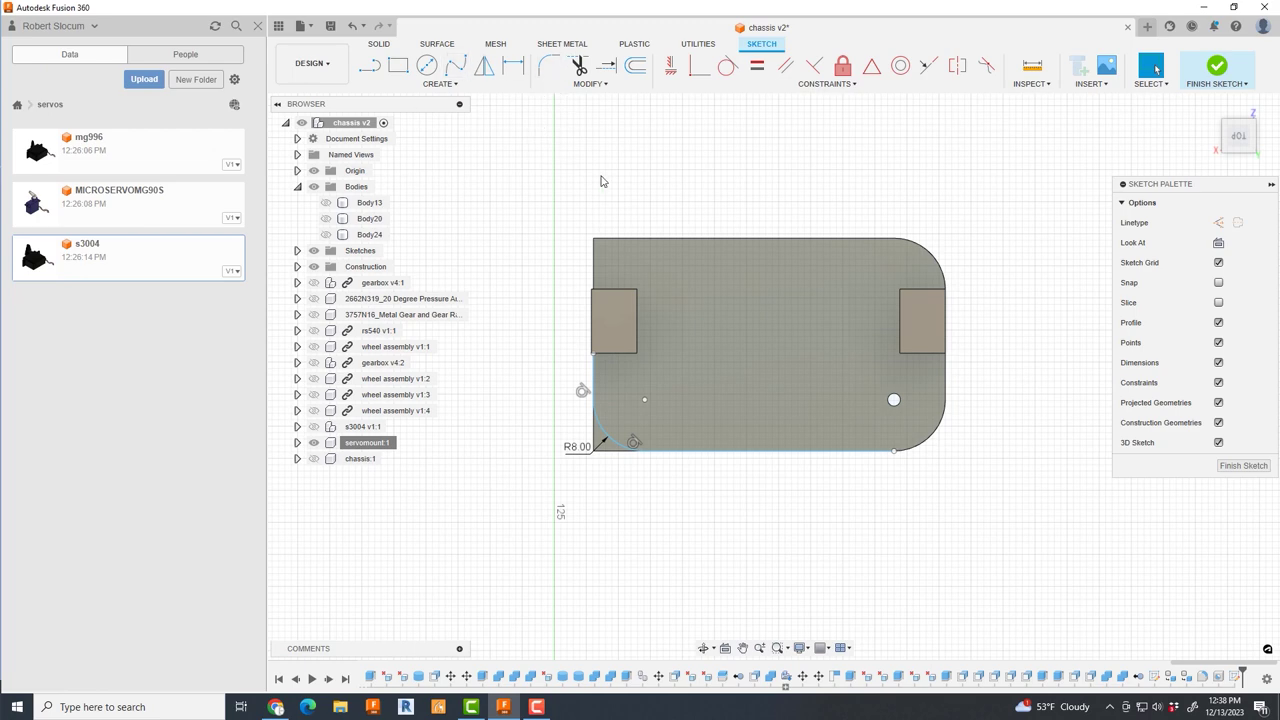
# - Place the line endpoint at the left of the corner sketch and finish the sketch
pyautogui.press('Escape')
pyautogui.scroll(3, 853, 234)
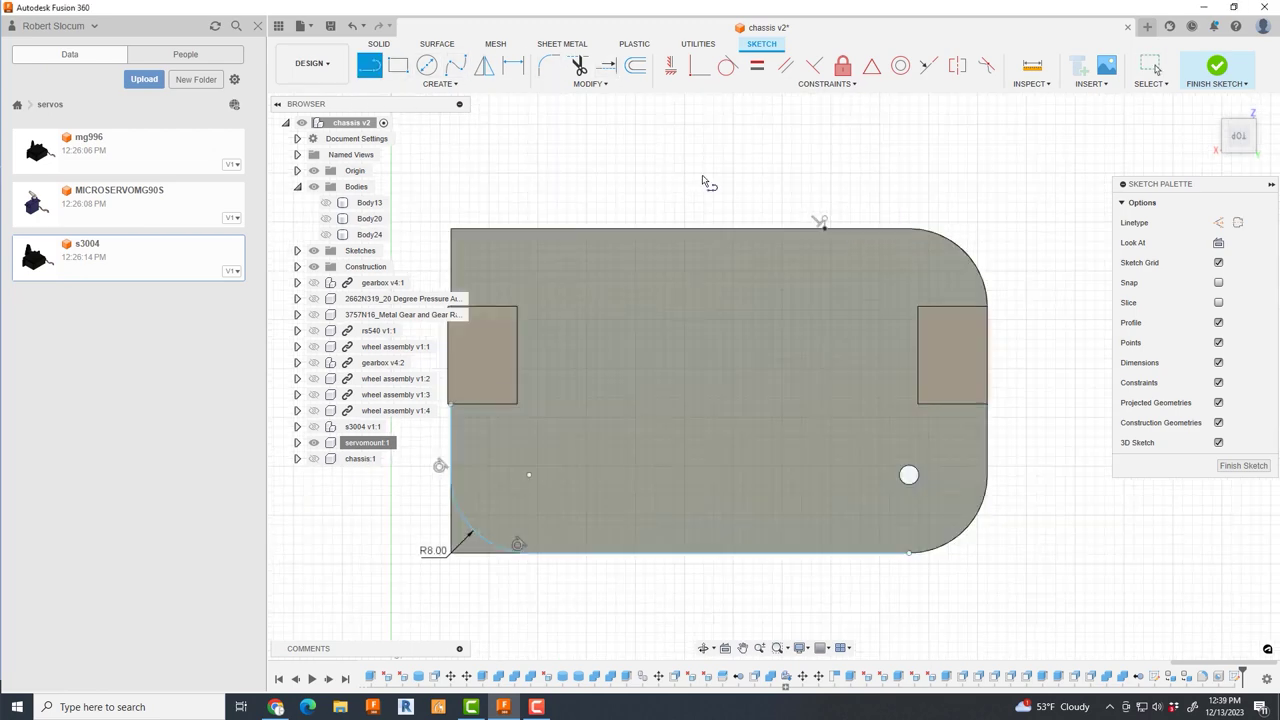
pyautogui.click(421, 240)
pyautogui.moveTo(507, 301); pyautogui.dragTo(697, 310, button='middle')
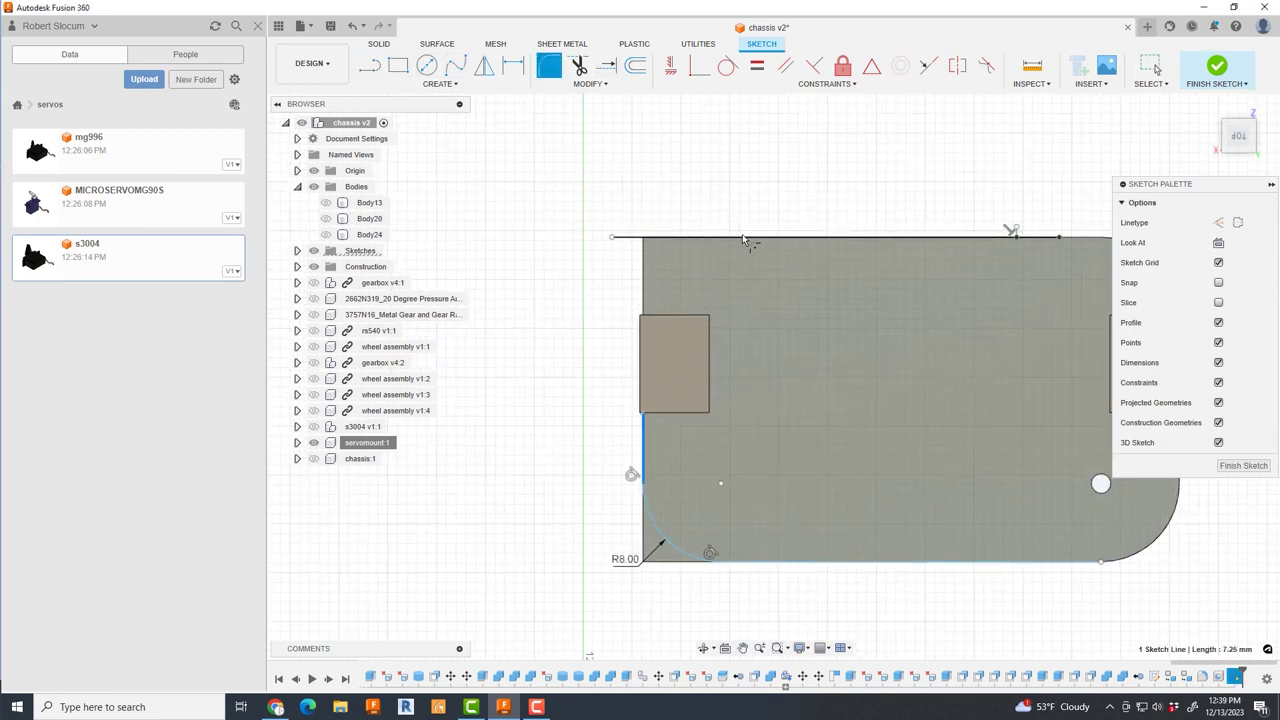
pyautogui.scroll(-3, 698, 267)
pyautogui.click(1216, 70)
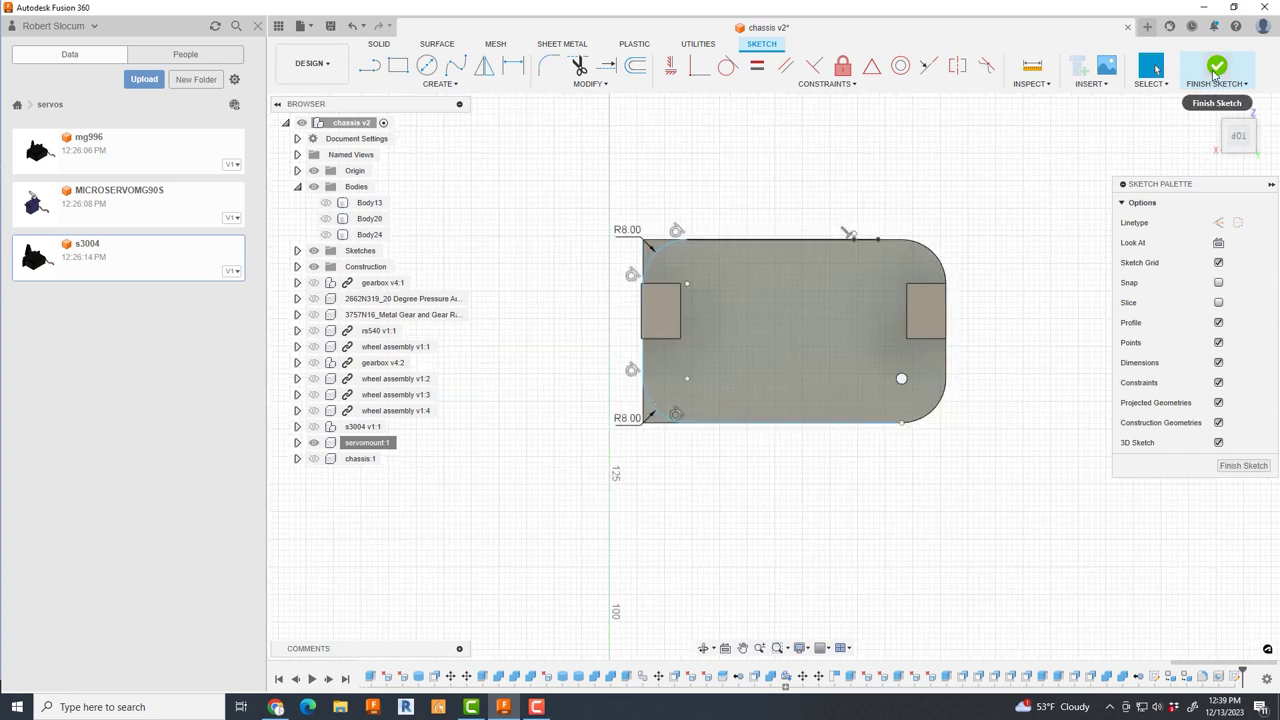
# - Extrude the corner profile as a cut of -15.259 mm
pyautogui.press('e')
pyautogui.scroll(3, 717, 485)
pyautogui.click(717, 485)
pyautogui.moveTo(717, 485); pyautogui.dragTo(720, 593)
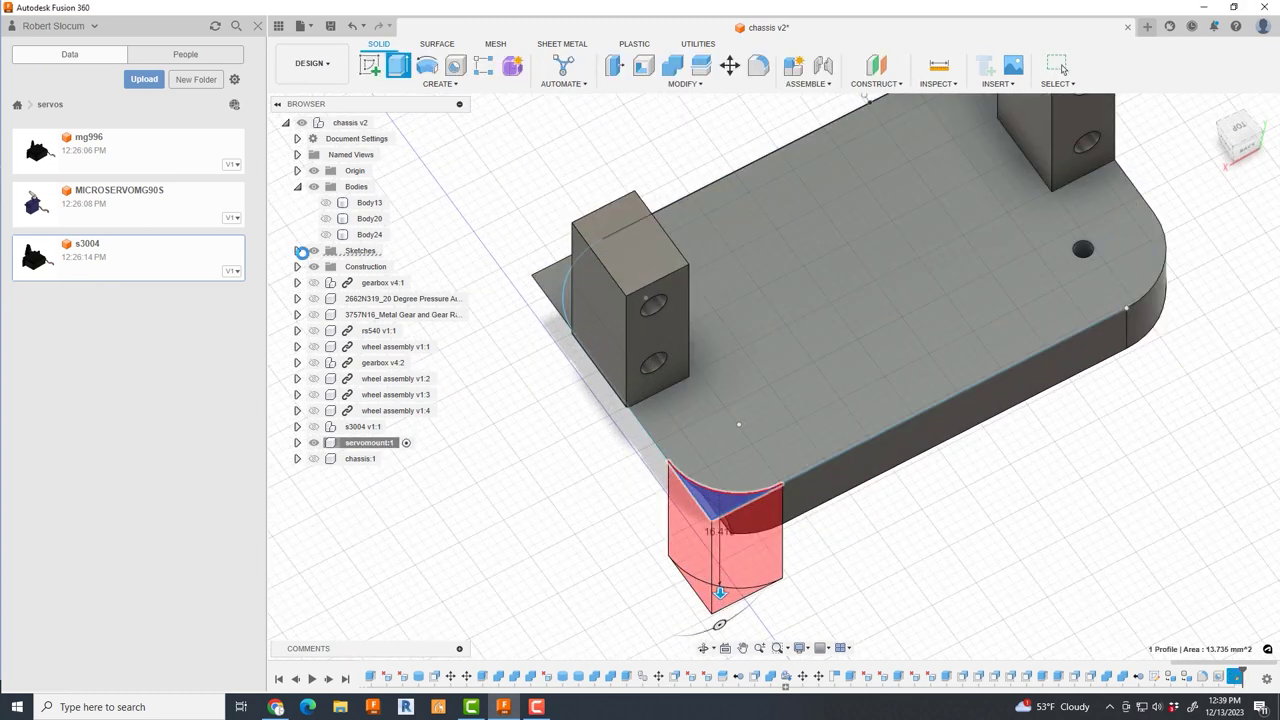
pyautogui.click(548, 287)
pyautogui.press('e')
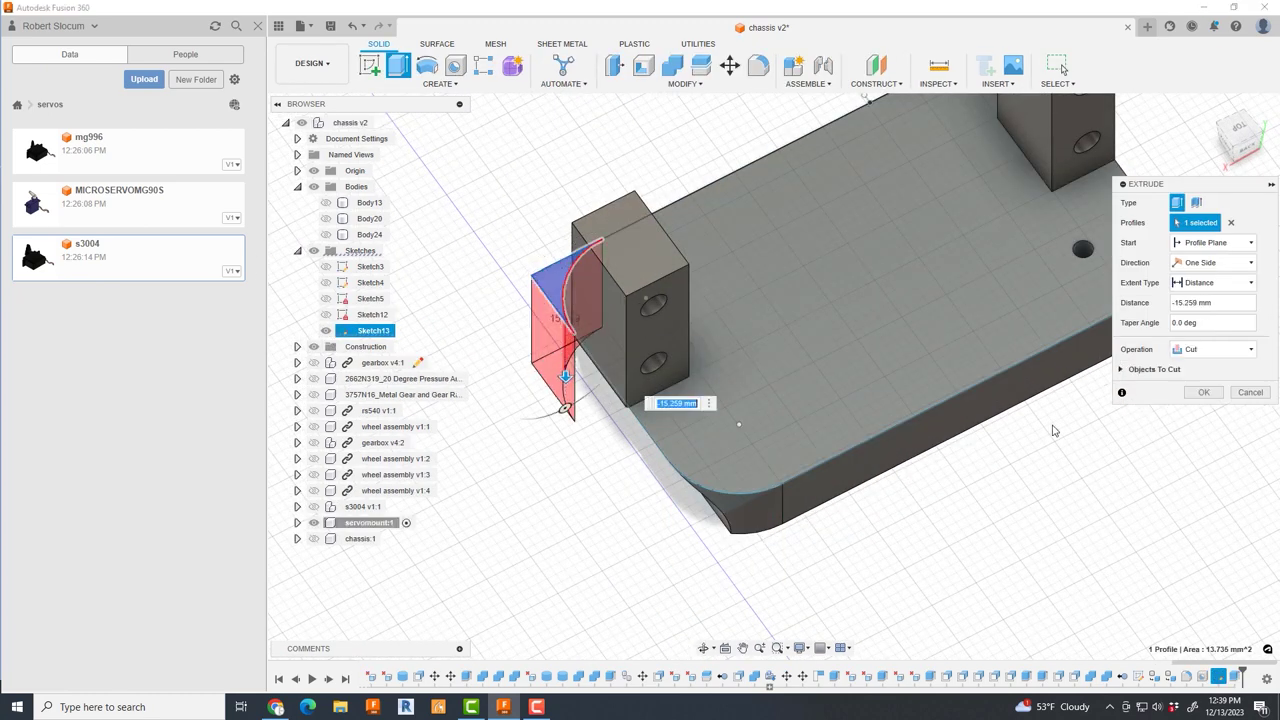
pyautogui.press('Return')
# - Drill a second hole on the plate face matching the first one
pyautogui.click(1240, 136)
pyautogui.press('h')
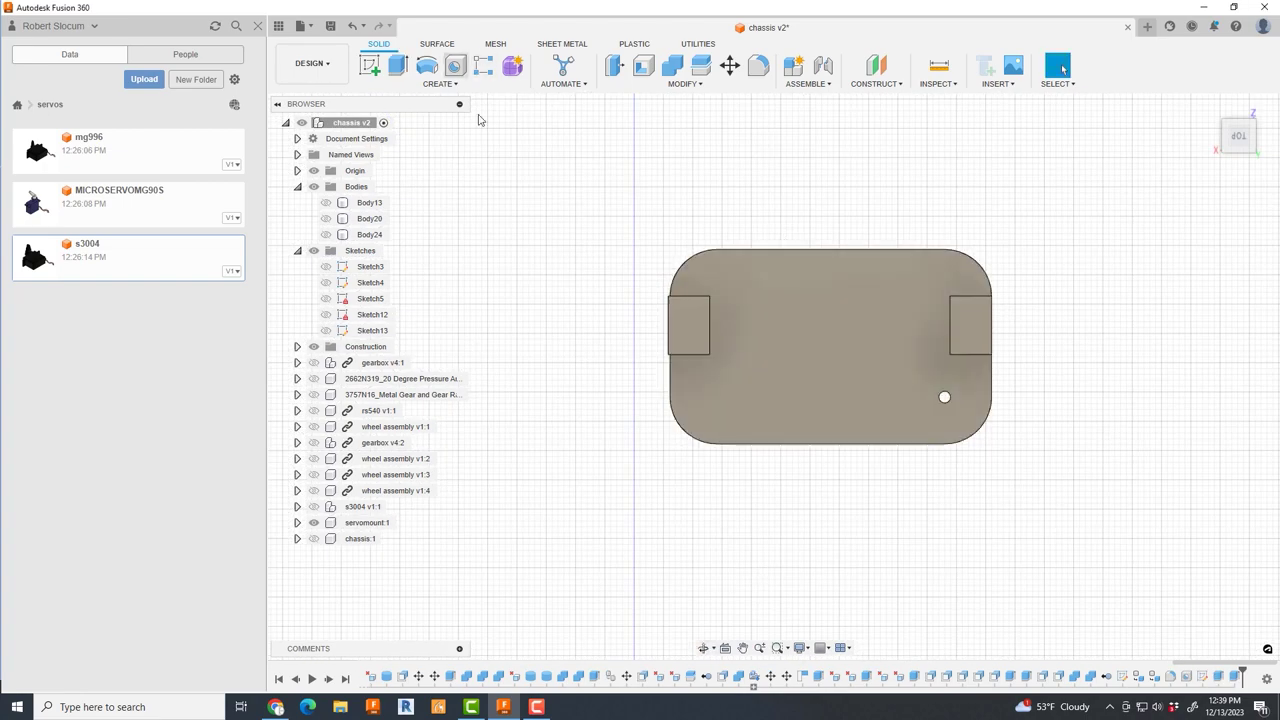
pyautogui.click(800, 397)
pyautogui.write('2')
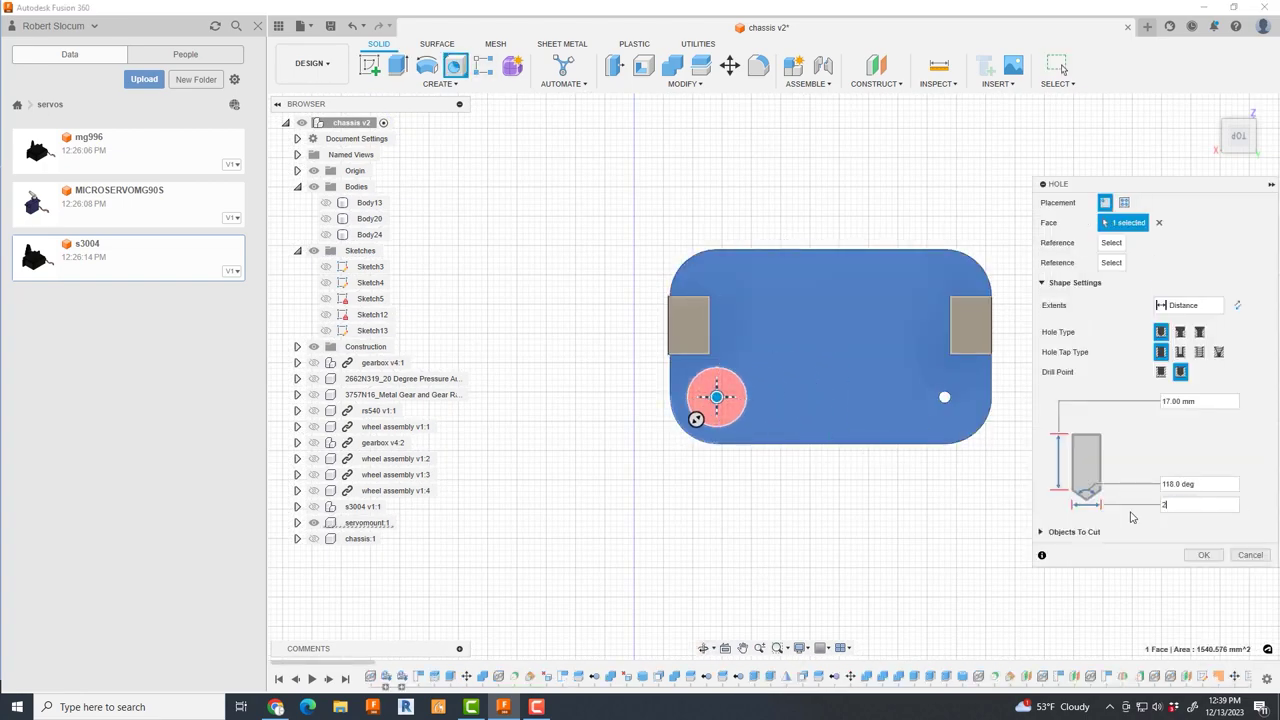
pyautogui.press('Return')
pyautogui.scroll(3, 885, 281)
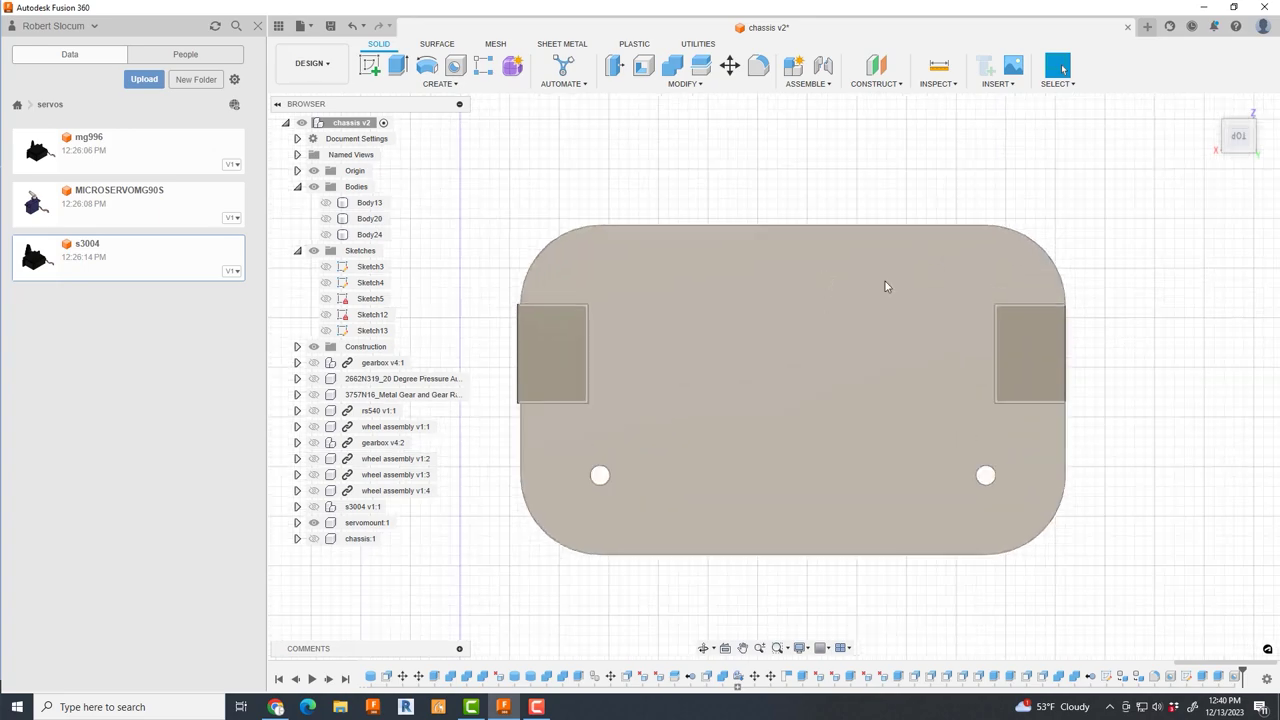
# - Remove visibility overrides so all hidden bodies and sketches show again
pyautogui.scroll(-4, 718, 520)
pyautogui.keyDown('shift'); pyautogui.moveTo(718, 520); pyautogui.dragTo(800, 460, button='middle'); pyautogui.keyUp('shift')
pyautogui.rightClick(350, 122)
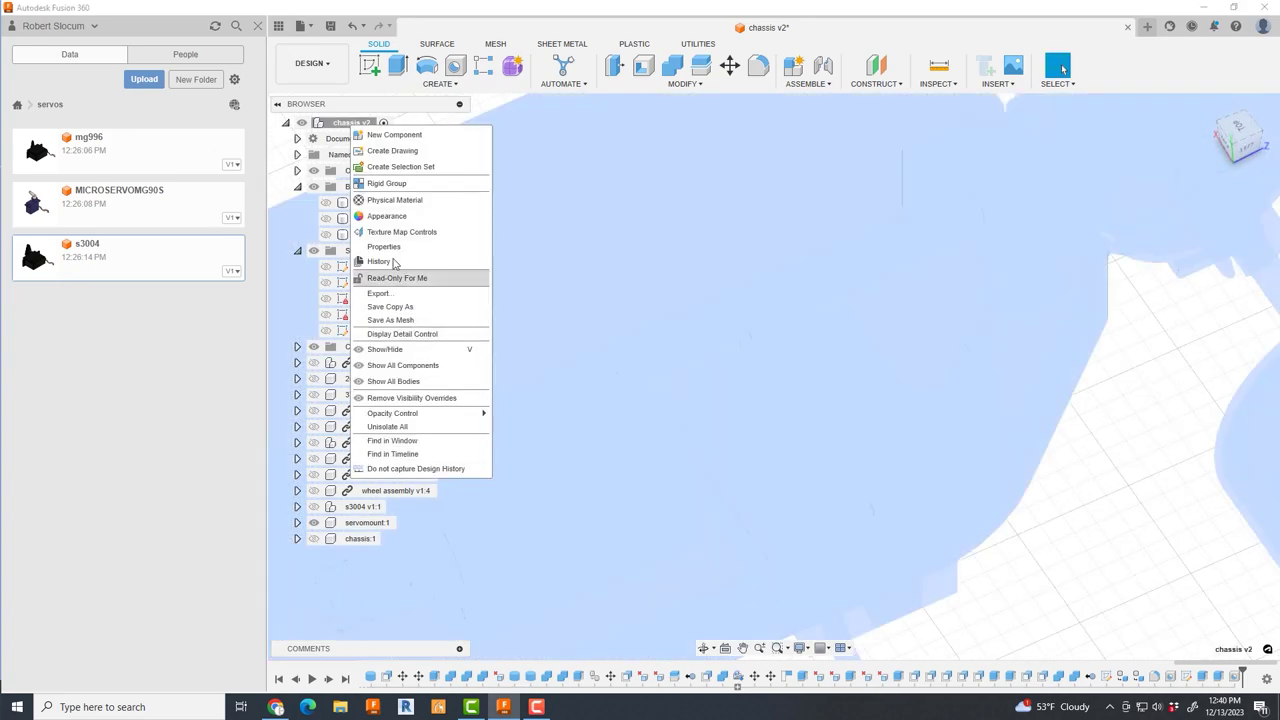
pyautogui.click(428, 398)
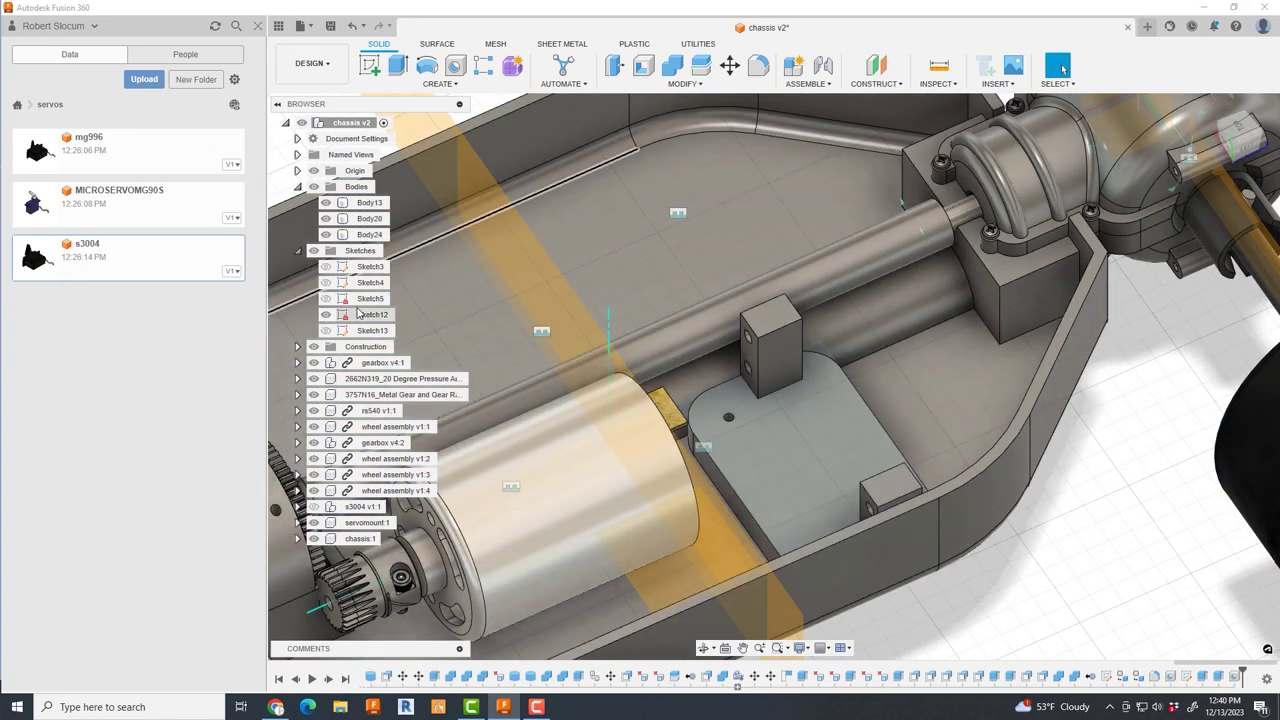
pyautogui.scroll(2, 770, 420)
# - Start a Split Body on the chassis, then cancel it
pyautogui.click(701, 65)
pyautogui.click(1020, 329)
pyautogui.scroll(3, 770, 410)
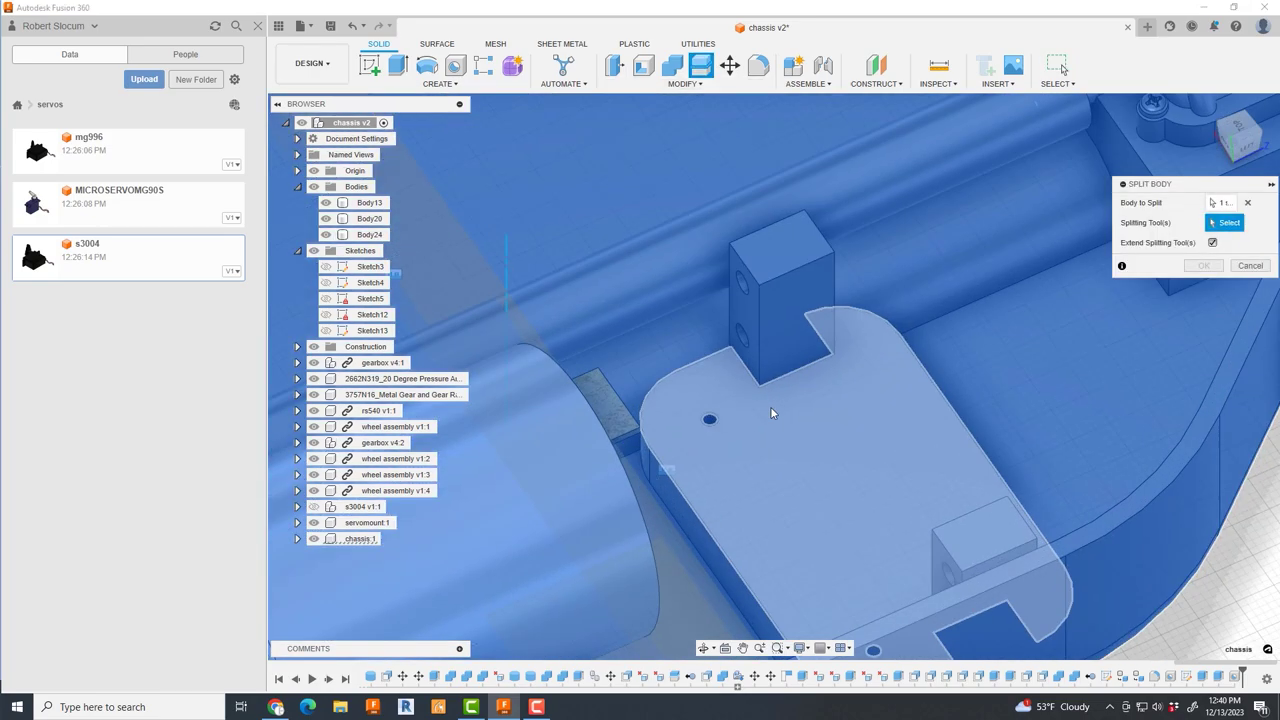
pyautogui.keyDown('shift'); pyautogui.moveTo(770, 412); pyautogui.dragTo(916, 500, button='middle'); pyautogui.keyUp('shift')
pyautogui.press('Escape')
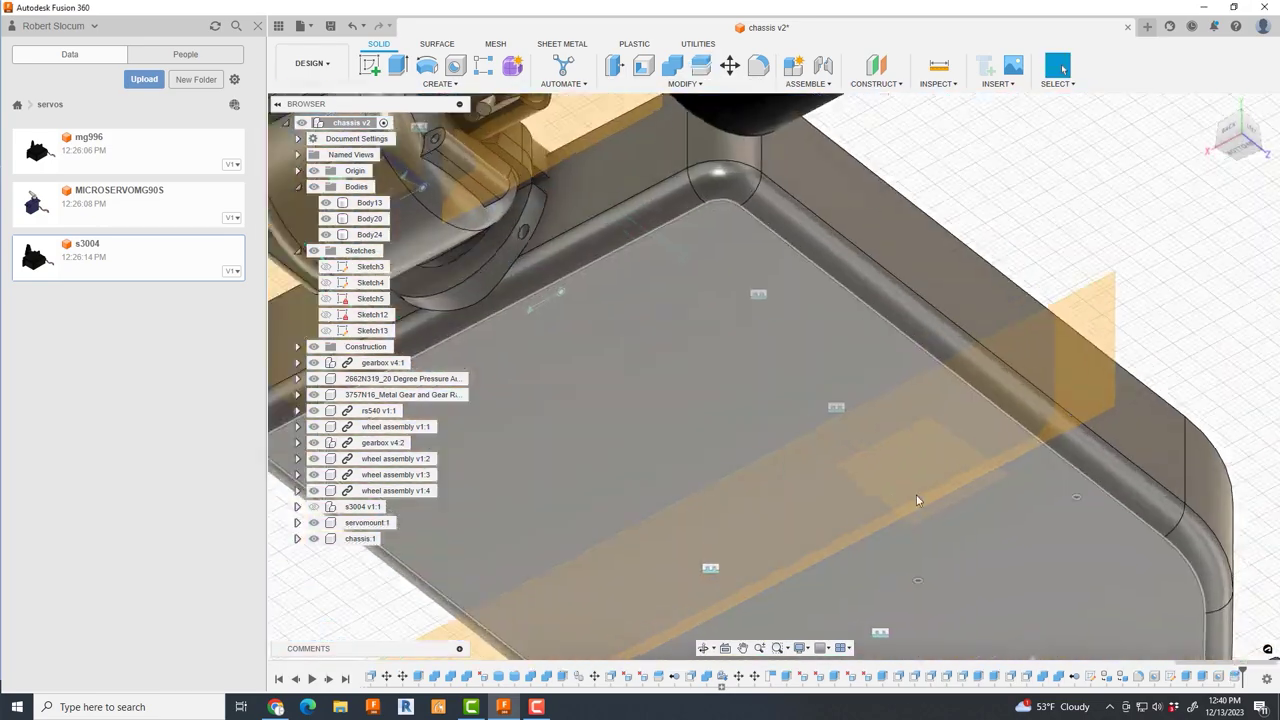
# - Delete the extra chassis (2) body from the chassis component in the browser
pyautogui.scroll(5, 916, 497)
pyautogui.click(829, 457)
pyautogui.click(297, 538)
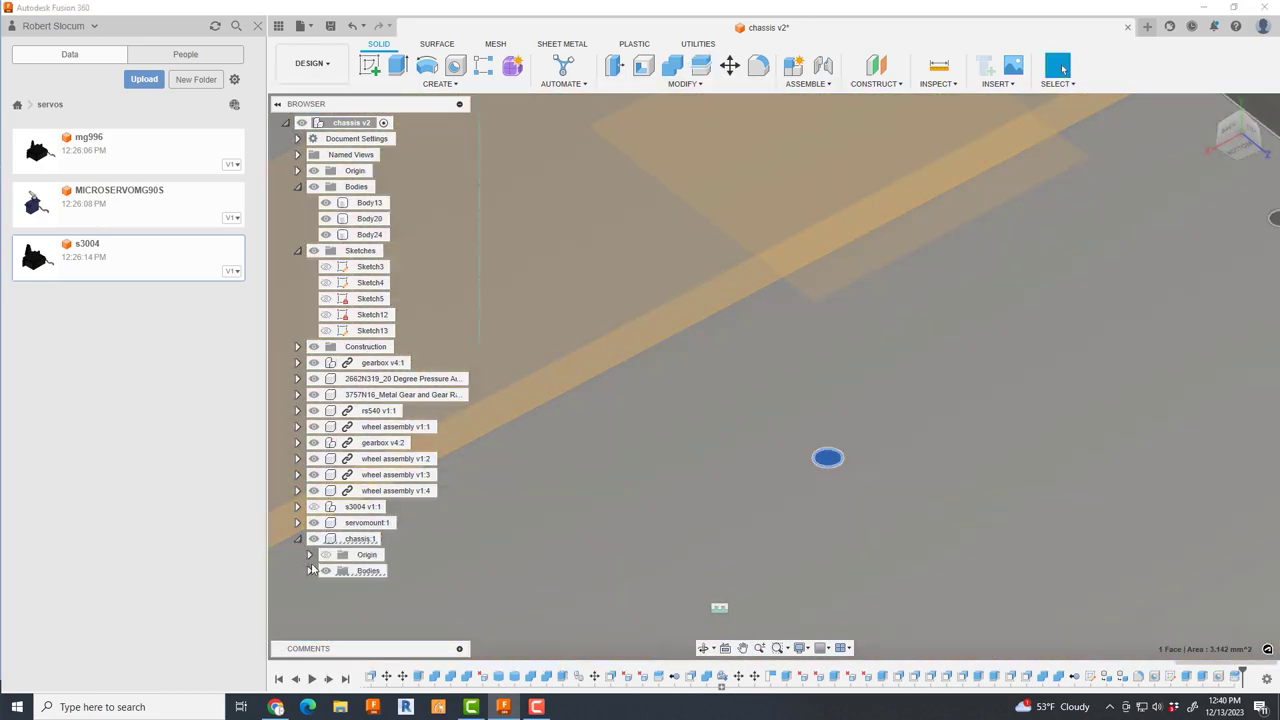
pyautogui.click(309, 570)
pyautogui.rightClick(385, 602)
pyautogui.click(430, 491)
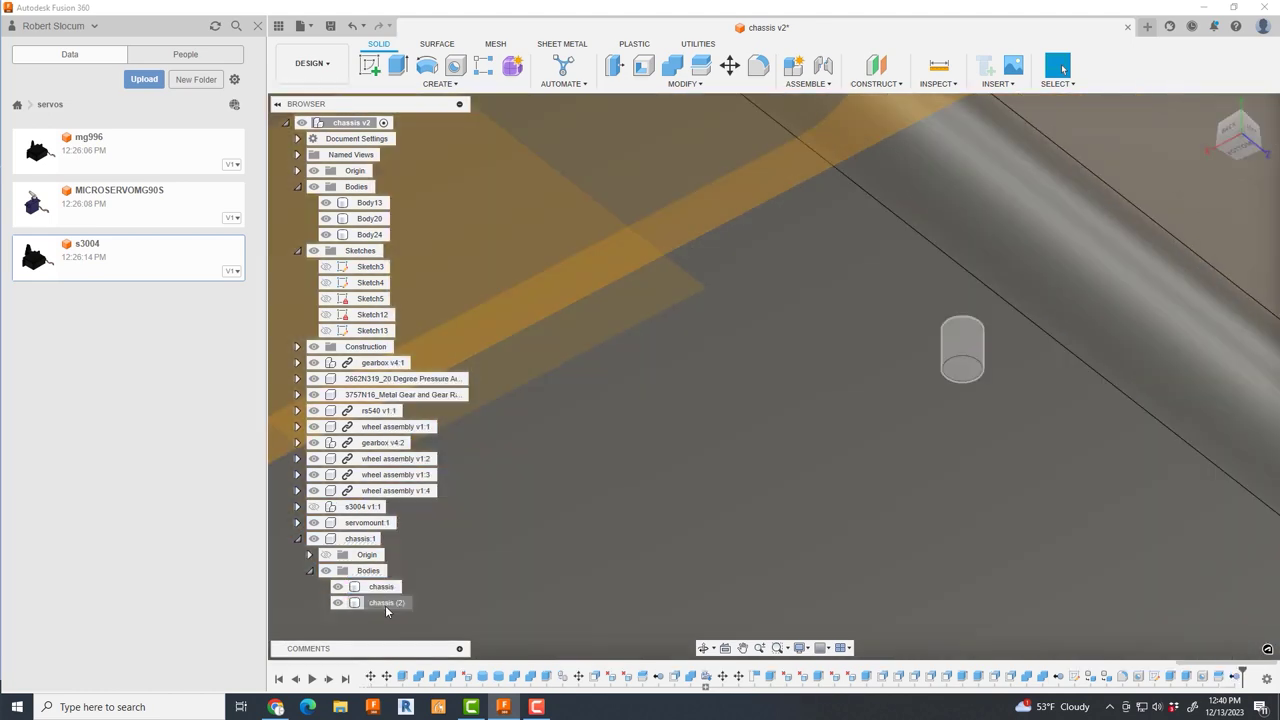
pyautogui.rightClick(385, 605)
pyautogui.click(430, 491)
# - Chamfer both edges of the chassis hole by 0.733 mm
pyautogui.click(685, 83)
pyautogui.click(630, 148)
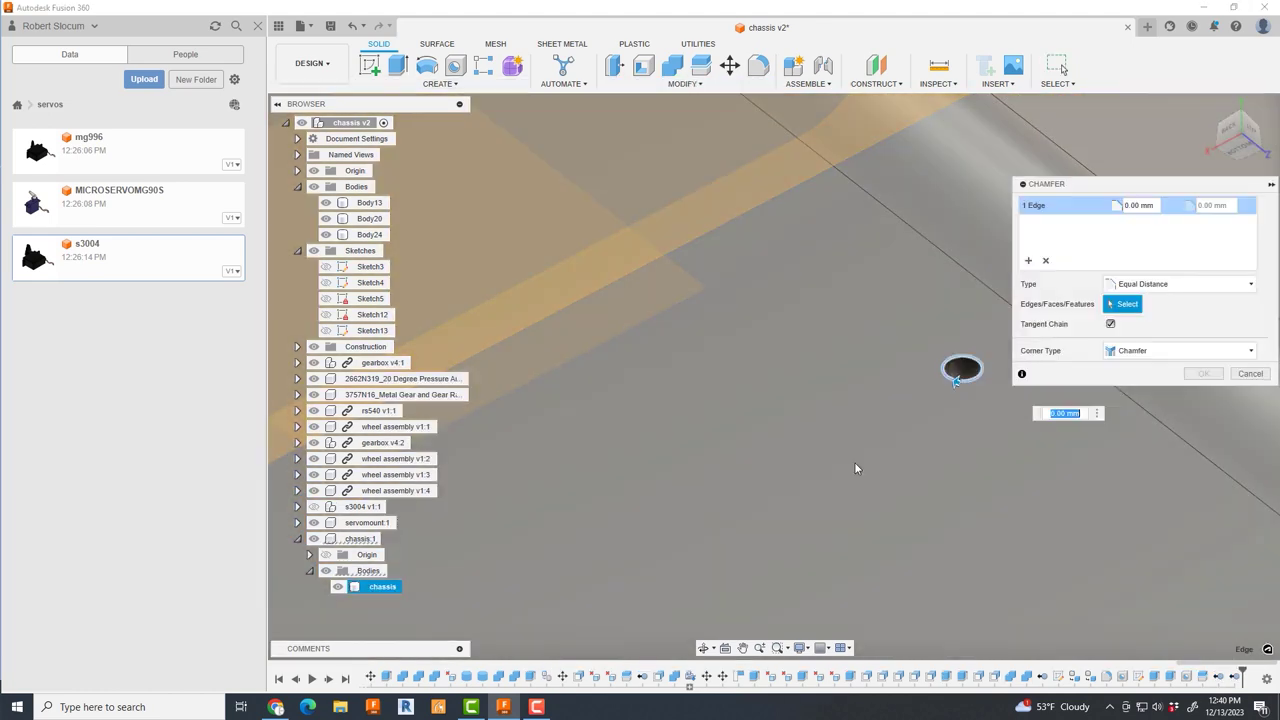
pyautogui.scroll(5, 855, 468)
pyautogui.click(734, 451)
pyautogui.moveTo(734, 451); pyautogui.dragTo(709, 444)
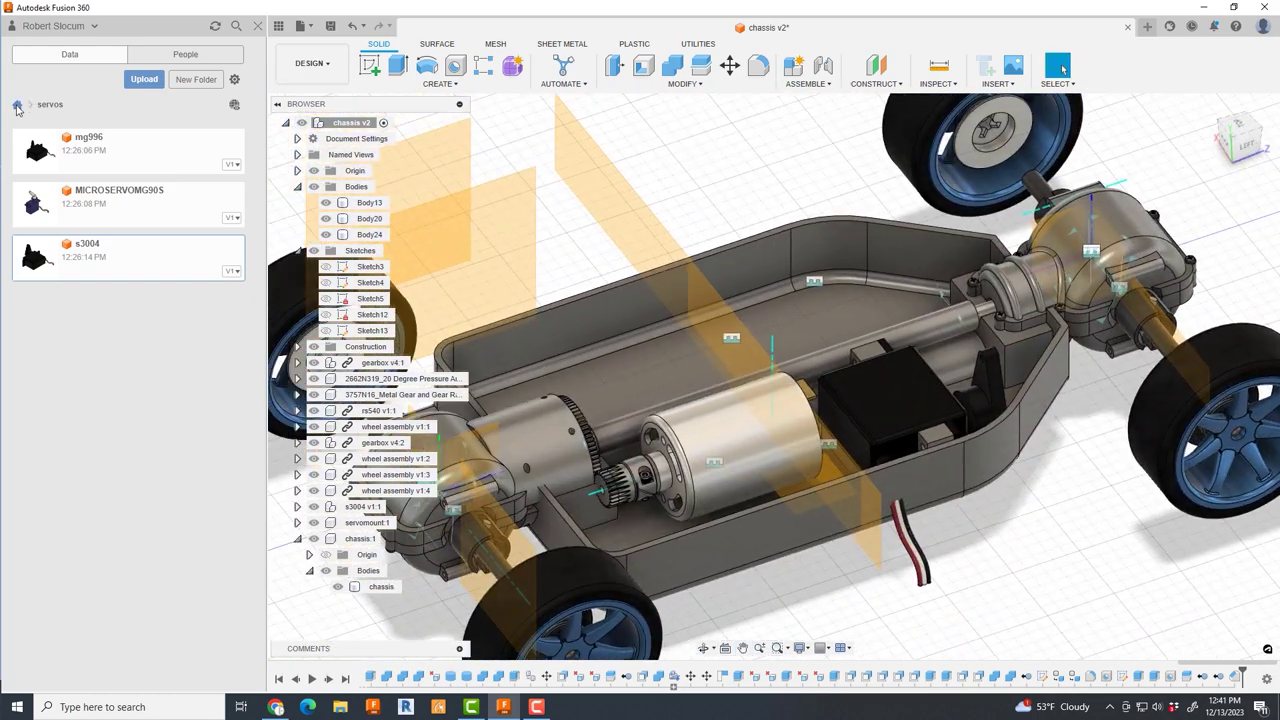
# - Insert the 3s 2200mah battery from the batteries project and lower it into the chassis
pyautogui.click(17, 110)
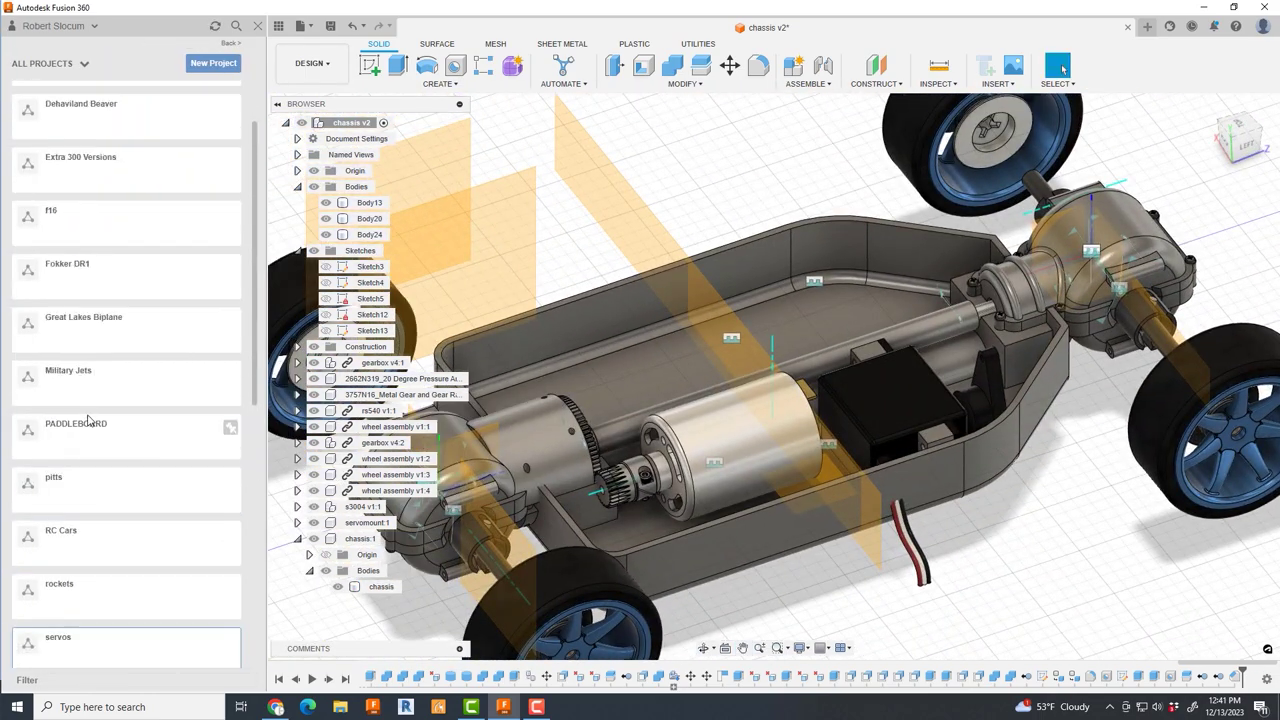
pyautogui.click(168, 237)
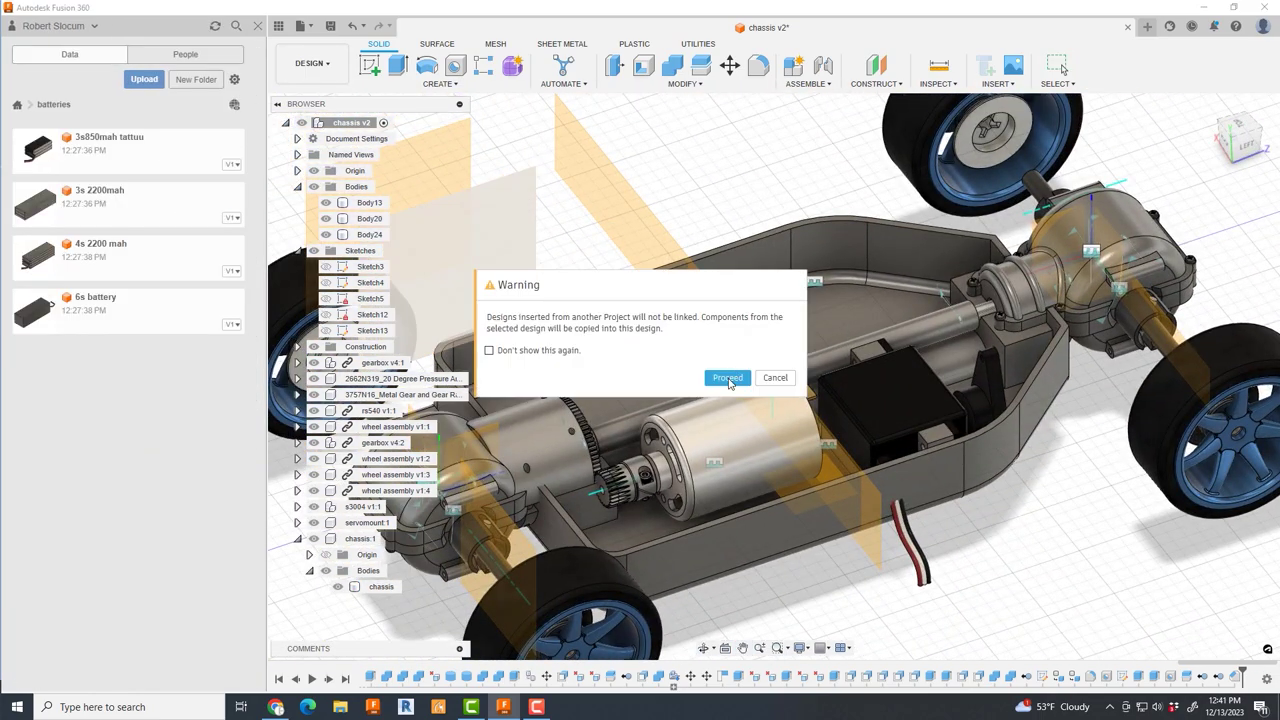
pyautogui.click(727, 378)
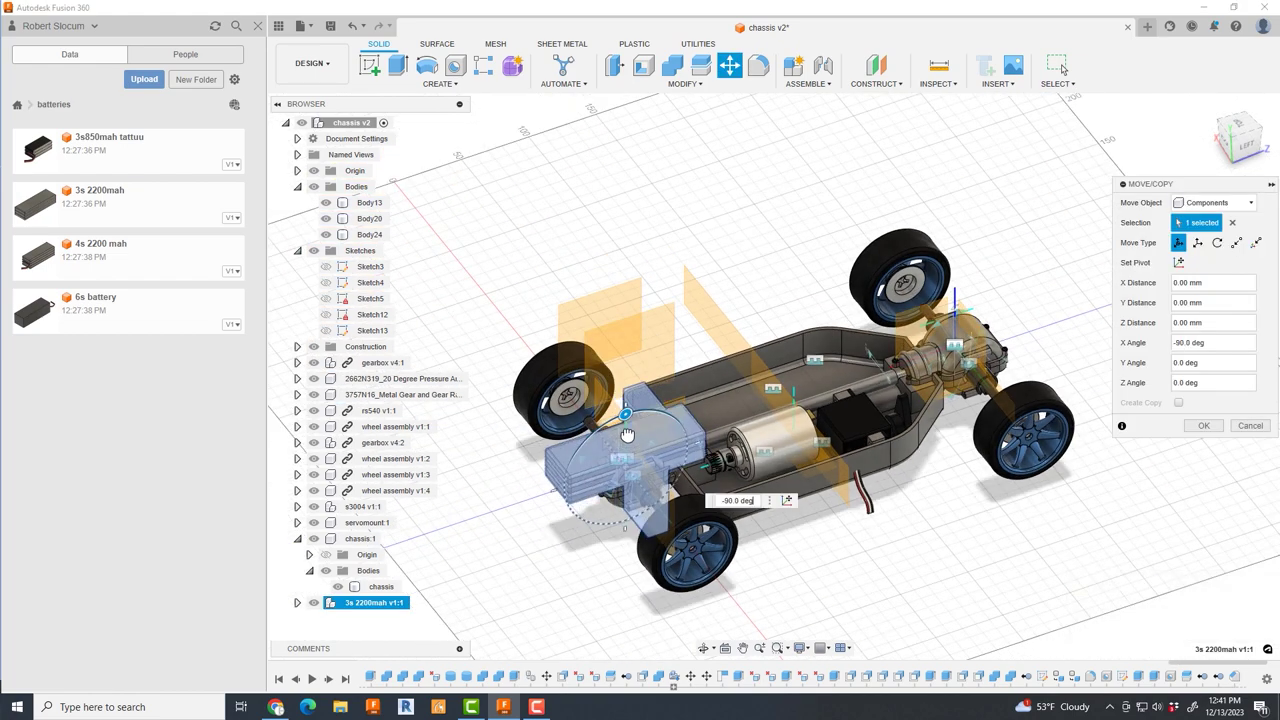
pyautogui.keyDown('shift'); pyautogui.moveTo(603, 478); pyautogui.dragTo(640, 420, button='middle'); pyautogui.keyUp('shift')
pyautogui.moveTo(640, 420); pyautogui.dragTo(663, 400)
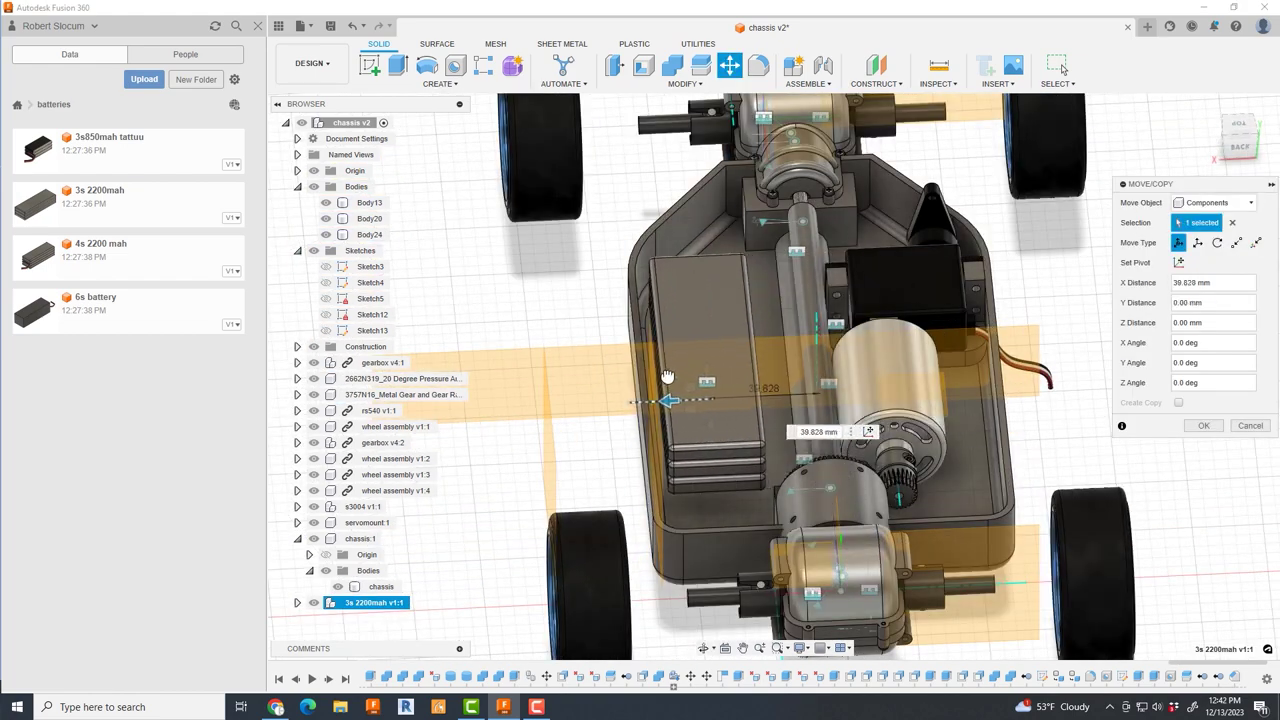
pyautogui.keyDown('shift'); pyautogui.moveTo(663, 400); pyautogui.dragTo(700, 450, button='middle'); pyautogui.keyUp('shift')
pyautogui.keyDown('shift'); pyautogui.moveTo(870, 433); pyautogui.dragTo(823, 318, button='middle'); pyautogui.keyUp('shift')
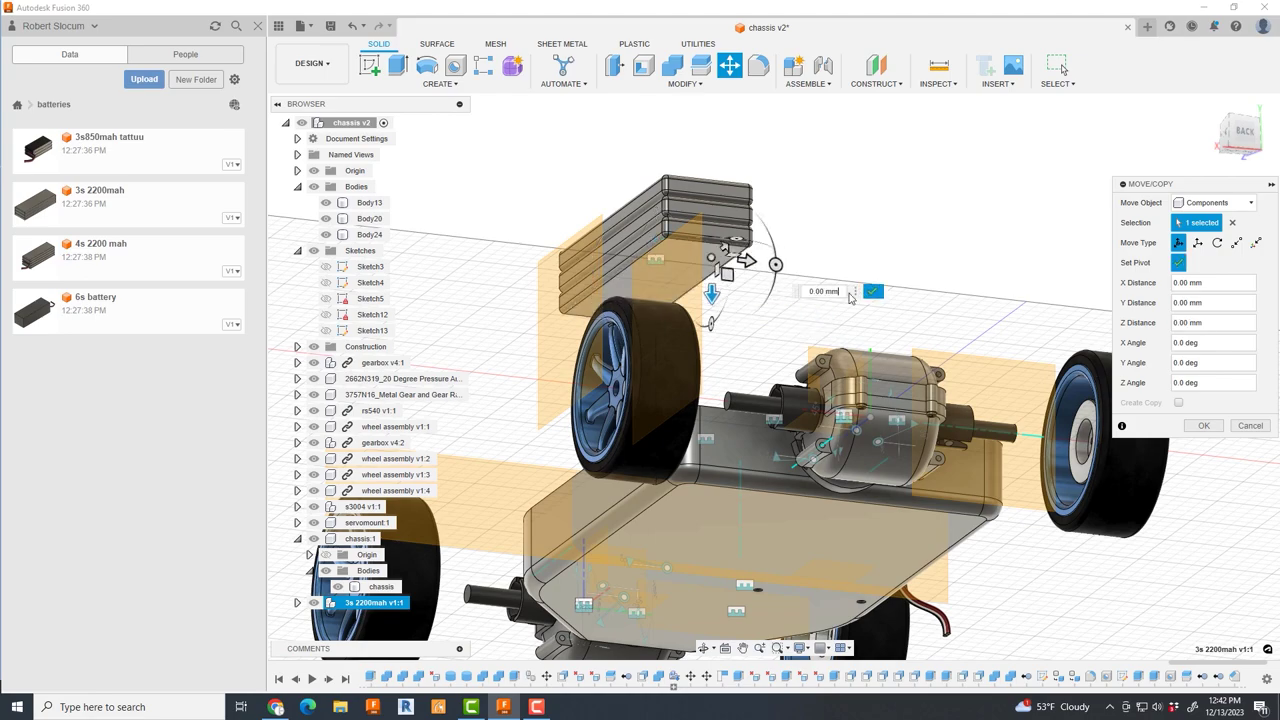
pyautogui.moveTo(712, 292); pyautogui.dragTo(712, 372)
pyautogui.click(1204, 425)
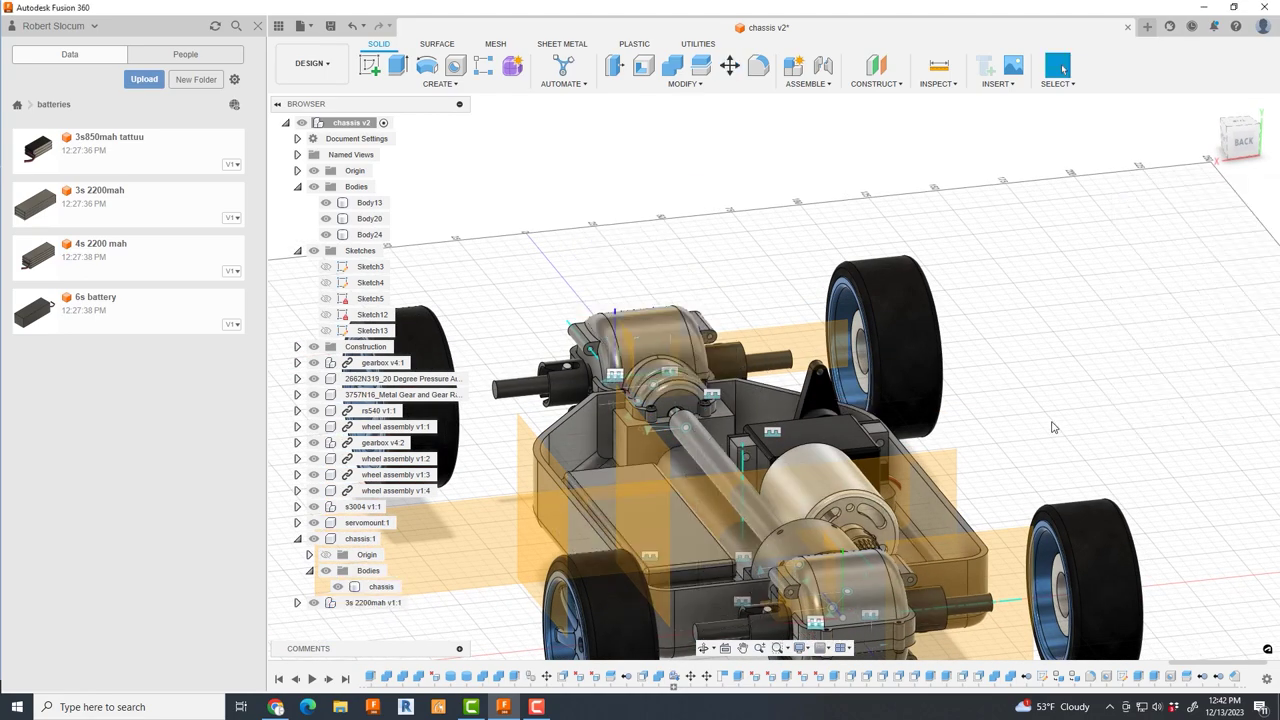
# - In top view, move the battery -10.634 mm along X toward the driveshaft
pyautogui.moveTo(1190, 300)
pyautogui.keyDown('shift'); pyautogui.mouseDown(button='middle')
pyautogui.moveTo(1063, 68)
pyautogui.moveTo(850, 462)
pyautogui.mouseUp(button='middle'); pyautogui.keyUp('shift')
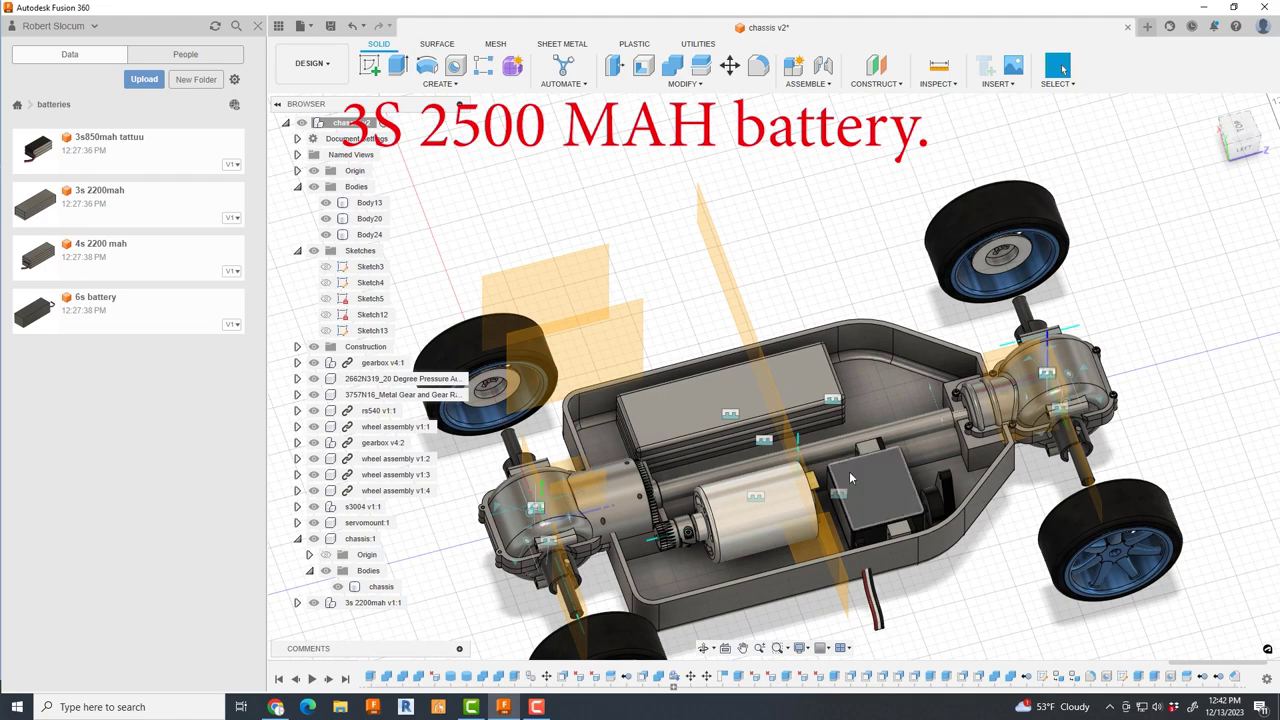
pyautogui.keyDown('shift'); pyautogui.moveTo(850, 478); pyautogui.dragTo(850, 330, button='middle'); pyautogui.keyUp('shift')
pyautogui.click(1240, 133)
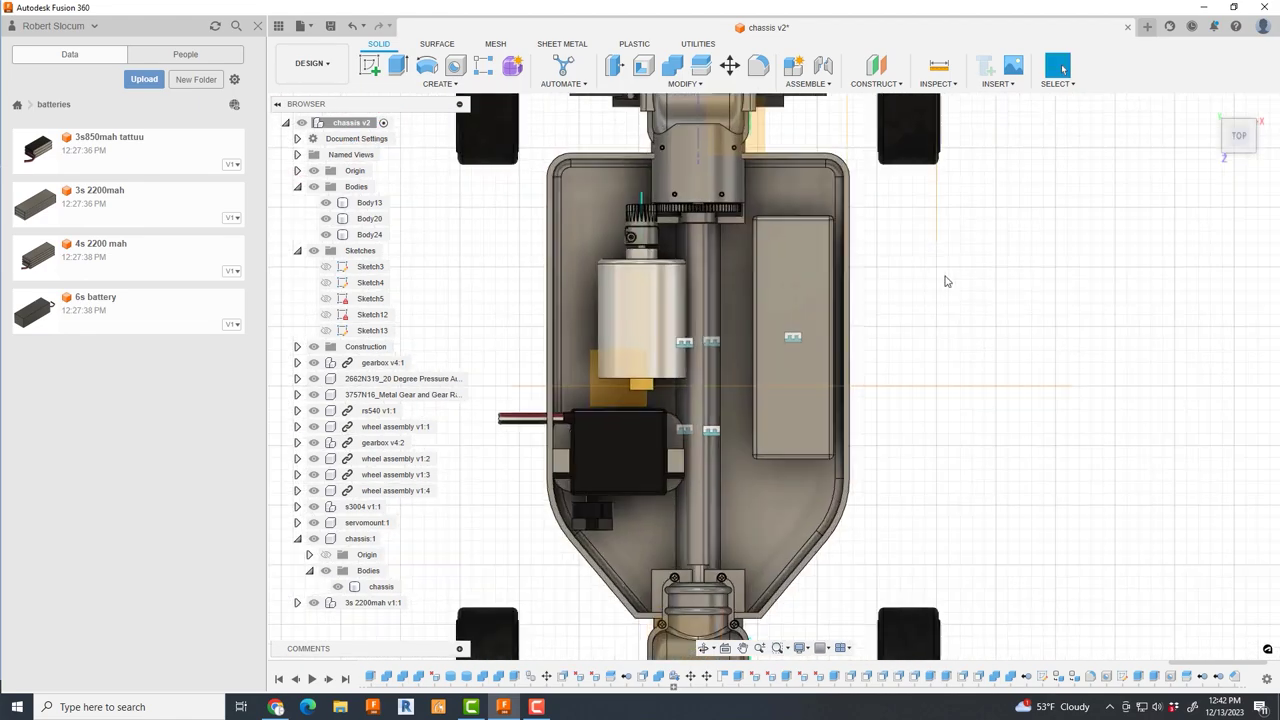
pyautogui.press('m')
pyautogui.click(829, 330)
pyautogui.moveTo(829, 347); pyautogui.dragTo(803, 347)
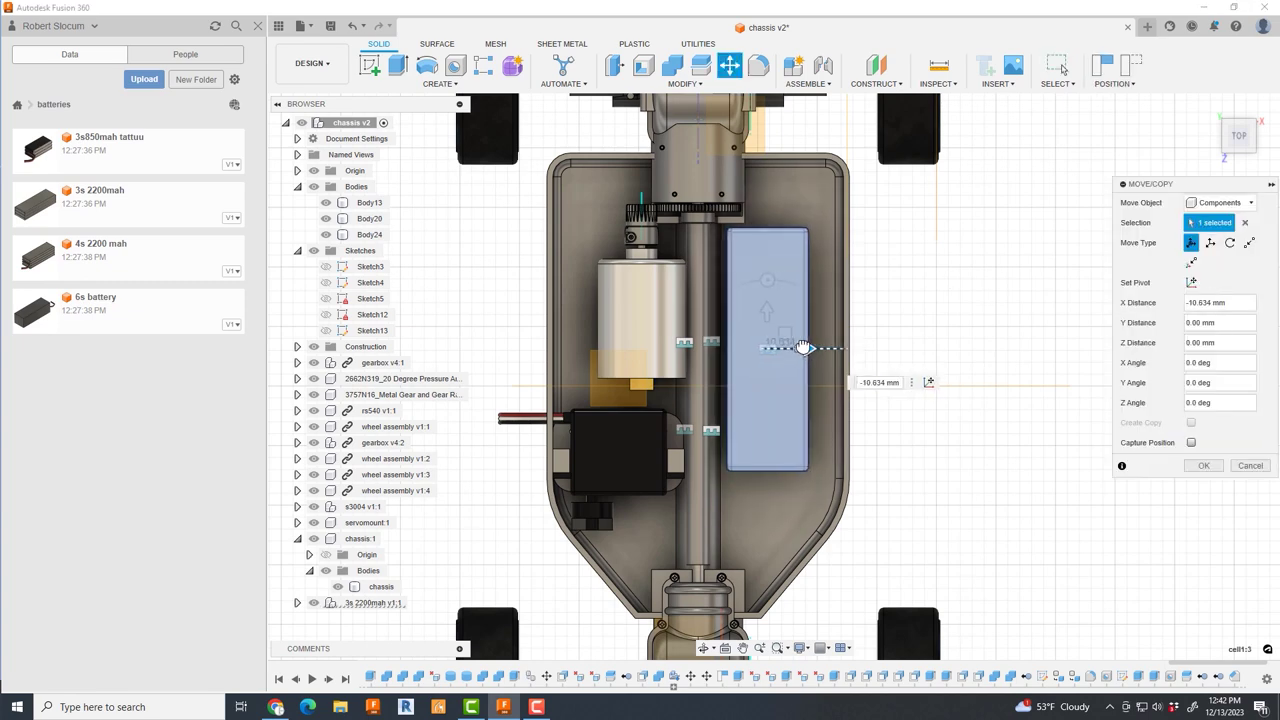
# - Create a 12 mm diameter, 23 mm tall cylinder post beside the battery
pyautogui.click(1204, 466)
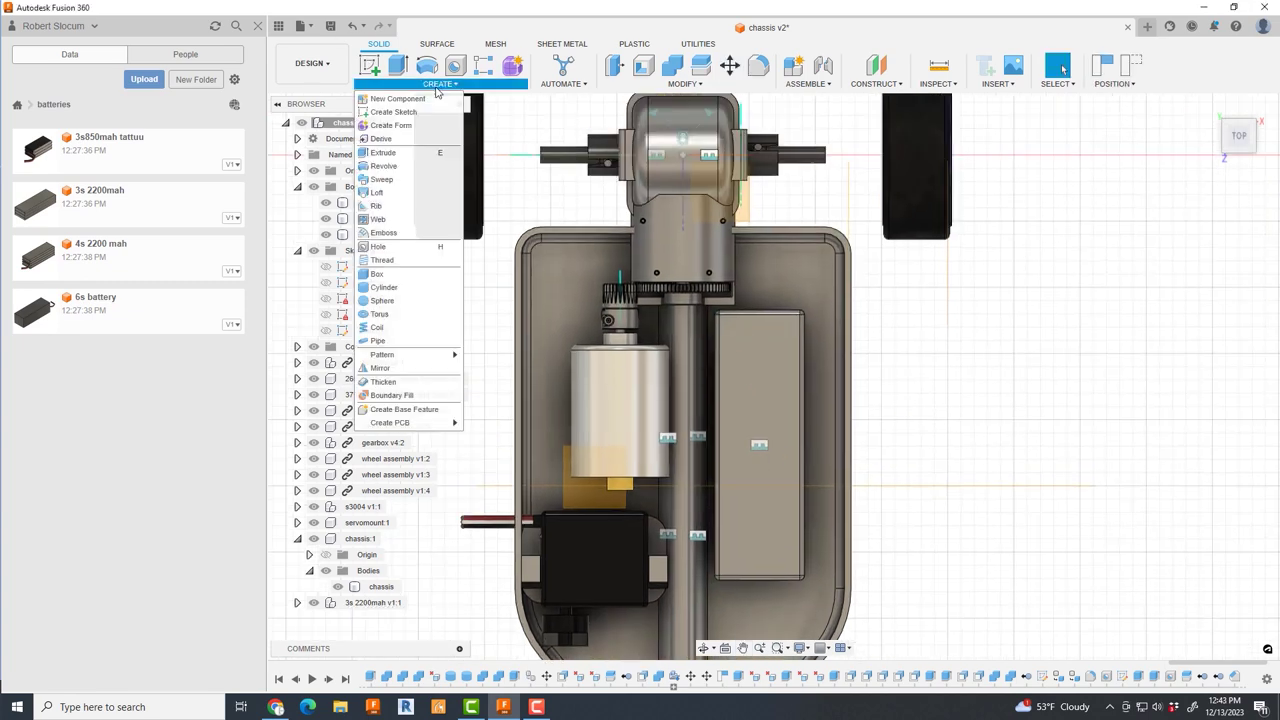
pyautogui.click(351, 26)
pyautogui.click(677, 374)
pyautogui.scroll(3, 771, 297)
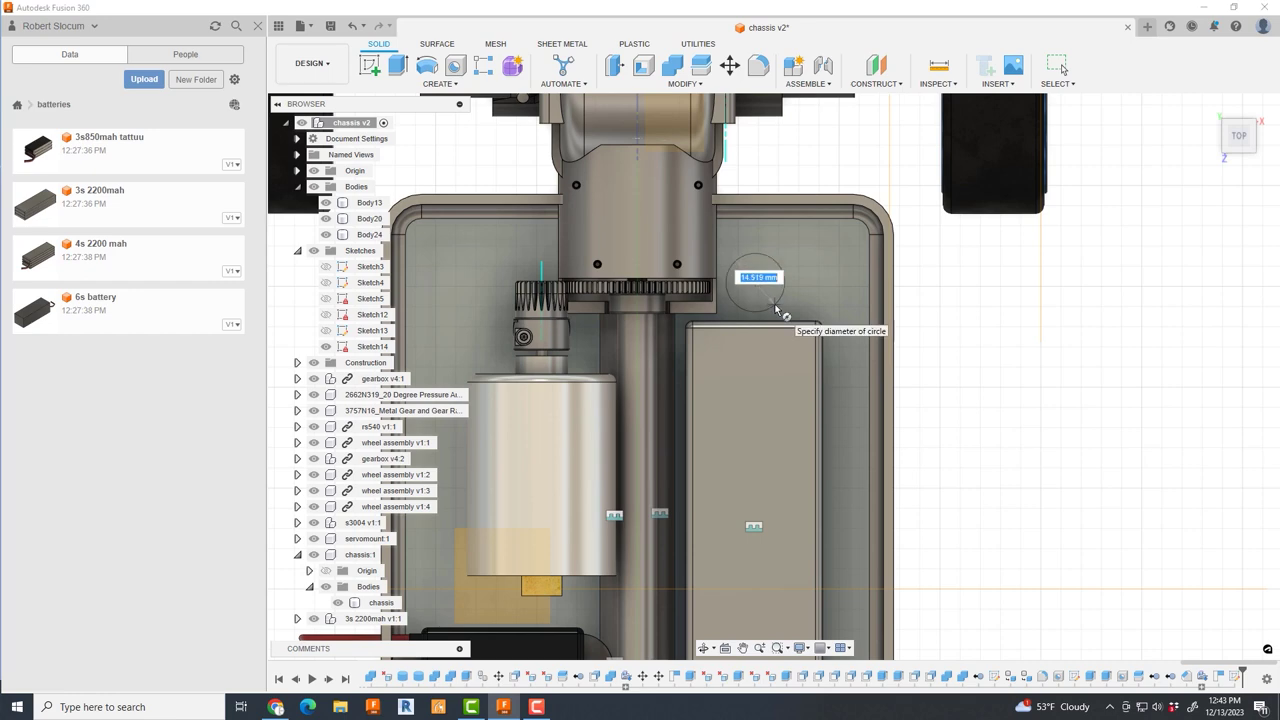
pyautogui.click(777, 310)
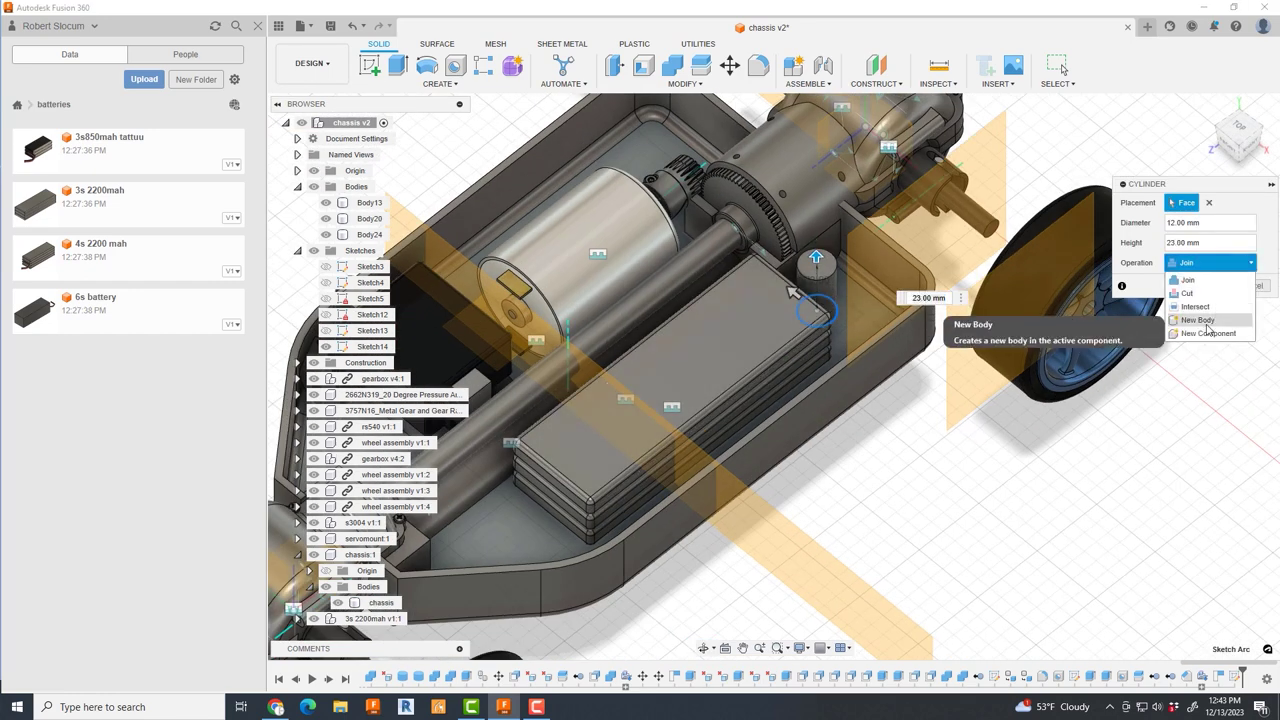
pyautogui.press('Return')
# - Copy the post 119.462 mm along Y to the battery's far end
pyautogui.click(1239, 135)
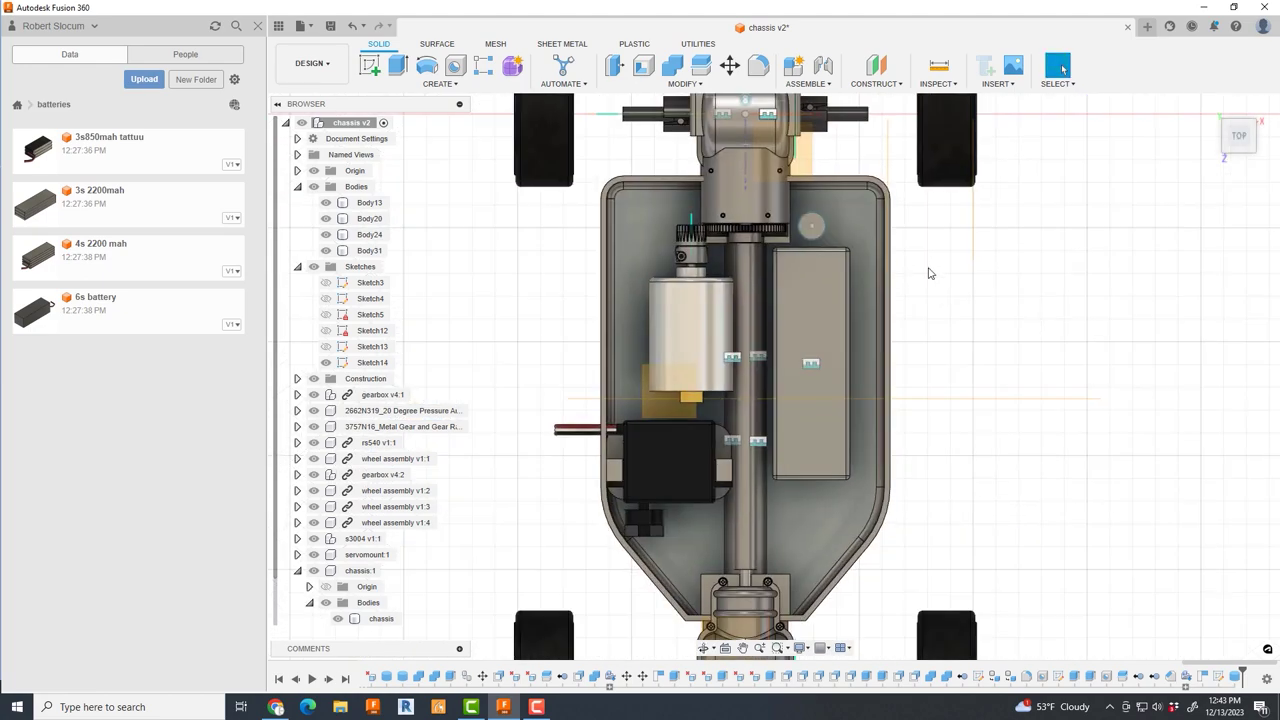
pyautogui.scroll(3, 753, 208)
pyautogui.press('m')
pyautogui.click(750, 205)
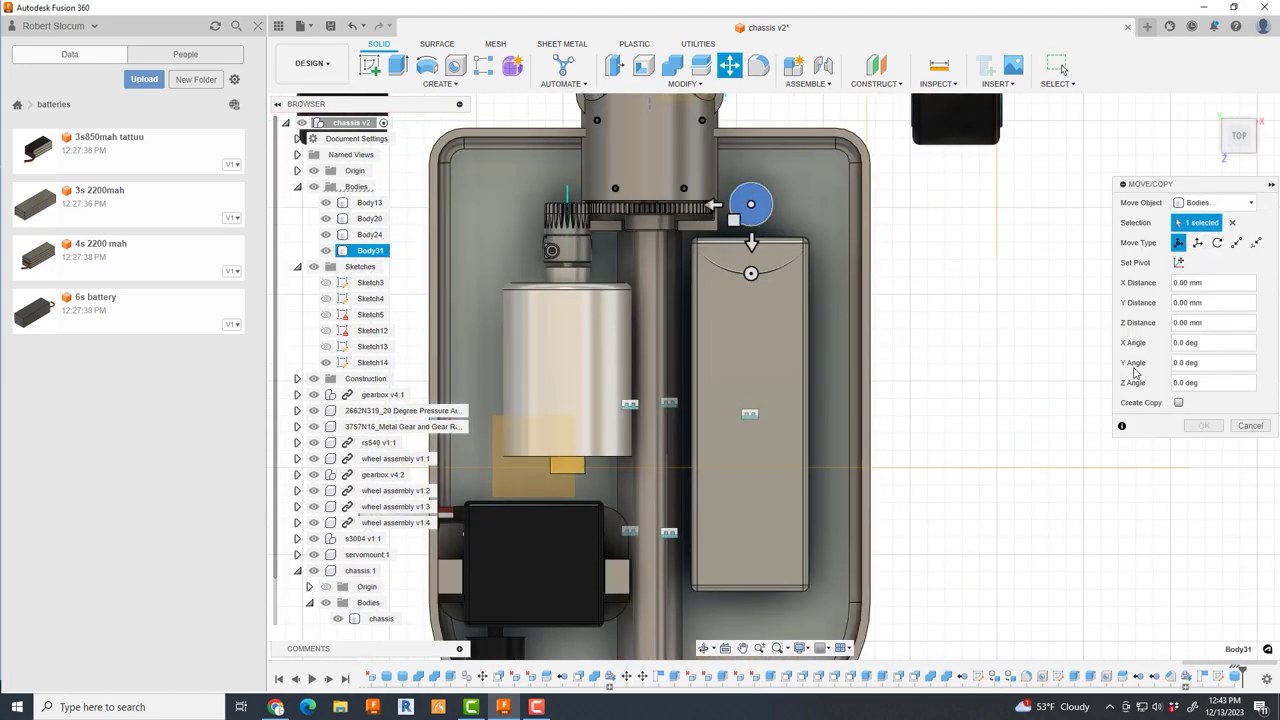
pyautogui.moveTo(757, 535); pyautogui.dragTo(759, 440, button='middle')
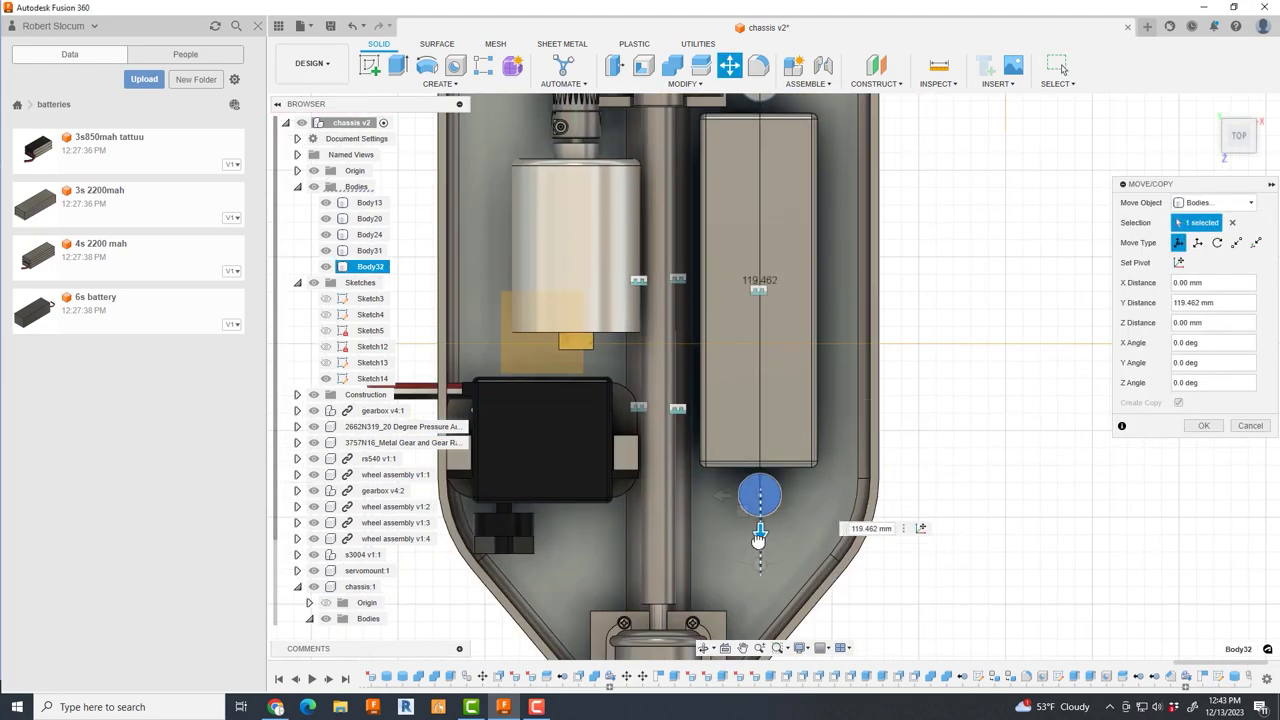
pyautogui.click(1204, 426)
pyautogui.keyDown('shift'); pyautogui.moveTo(994, 491); pyautogui.dragTo(916, 487, button='middle'); pyautogui.keyUp('shift')
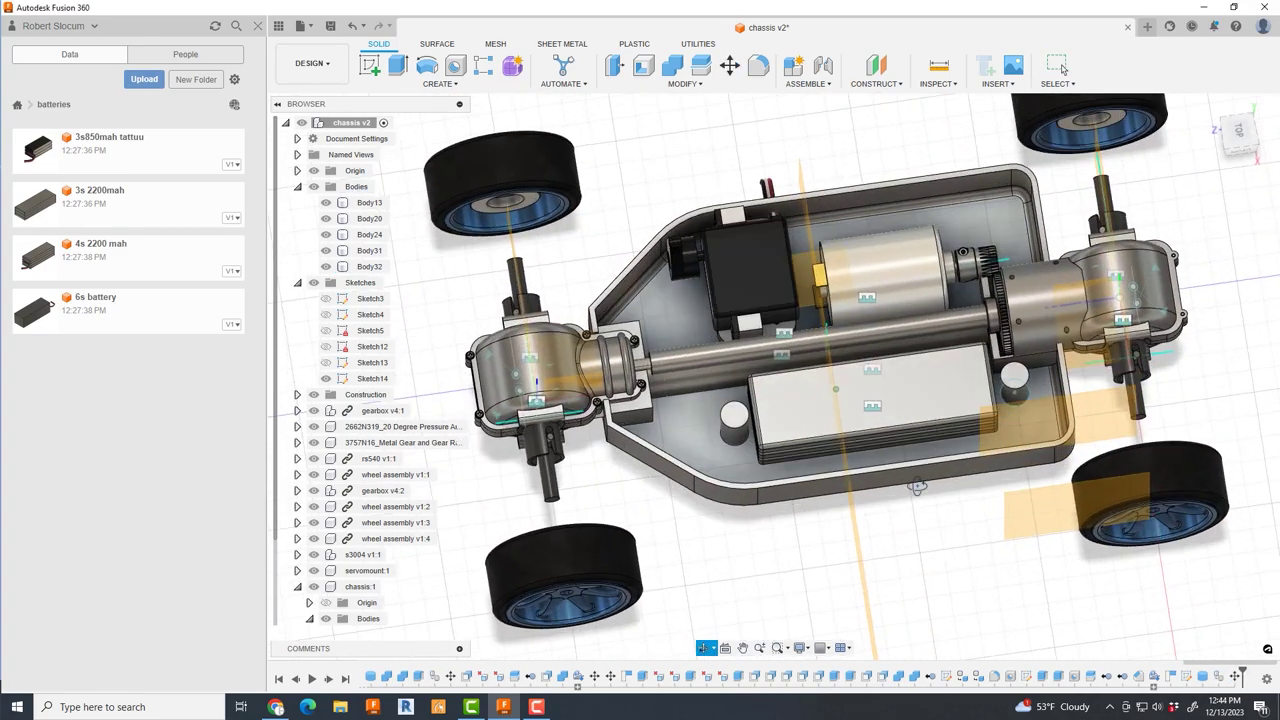
pyautogui.keyDown('shift'); pyautogui.moveTo(1003, 507); pyautogui.dragTo(898, 454, button='middle'); pyautogui.keyUp('shift')
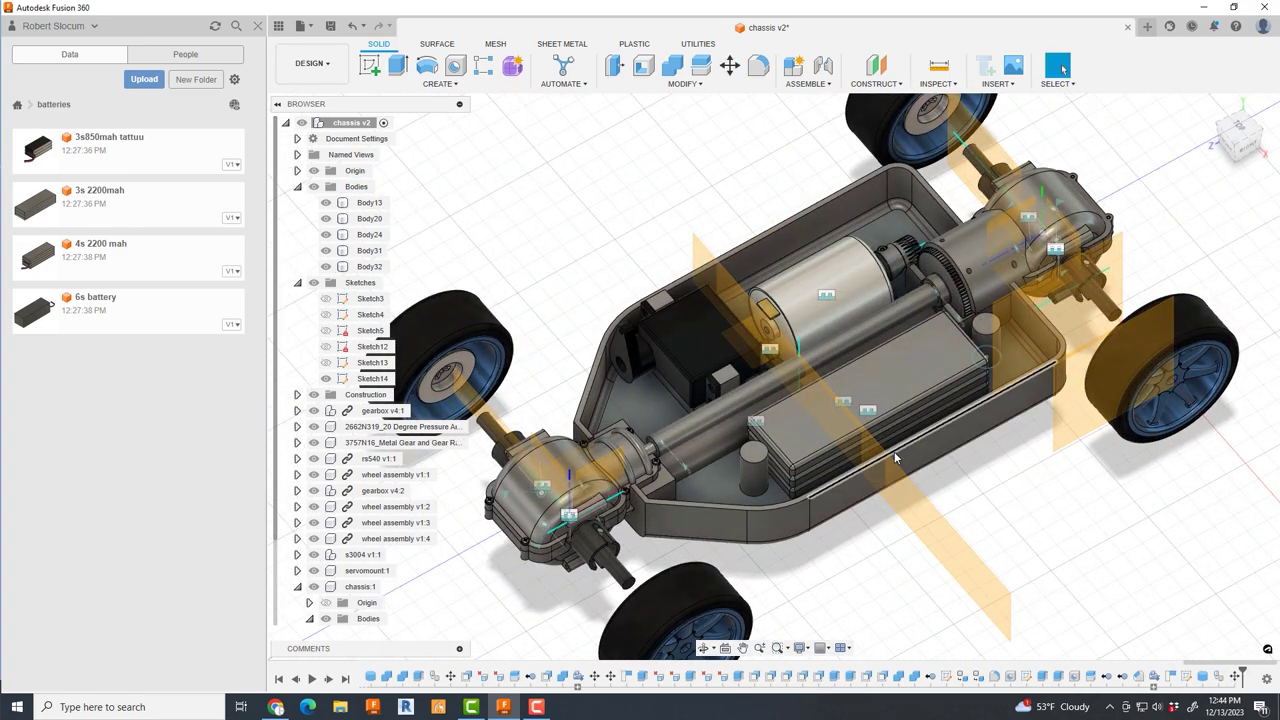
# - Drill a small hole centred in the cylindrical post's top face
pyautogui.click(455, 65)
pyautogui.scroll(3, 755, 460)
pyautogui.click(771, 372)
pyautogui.scroll(3, 765, 440)
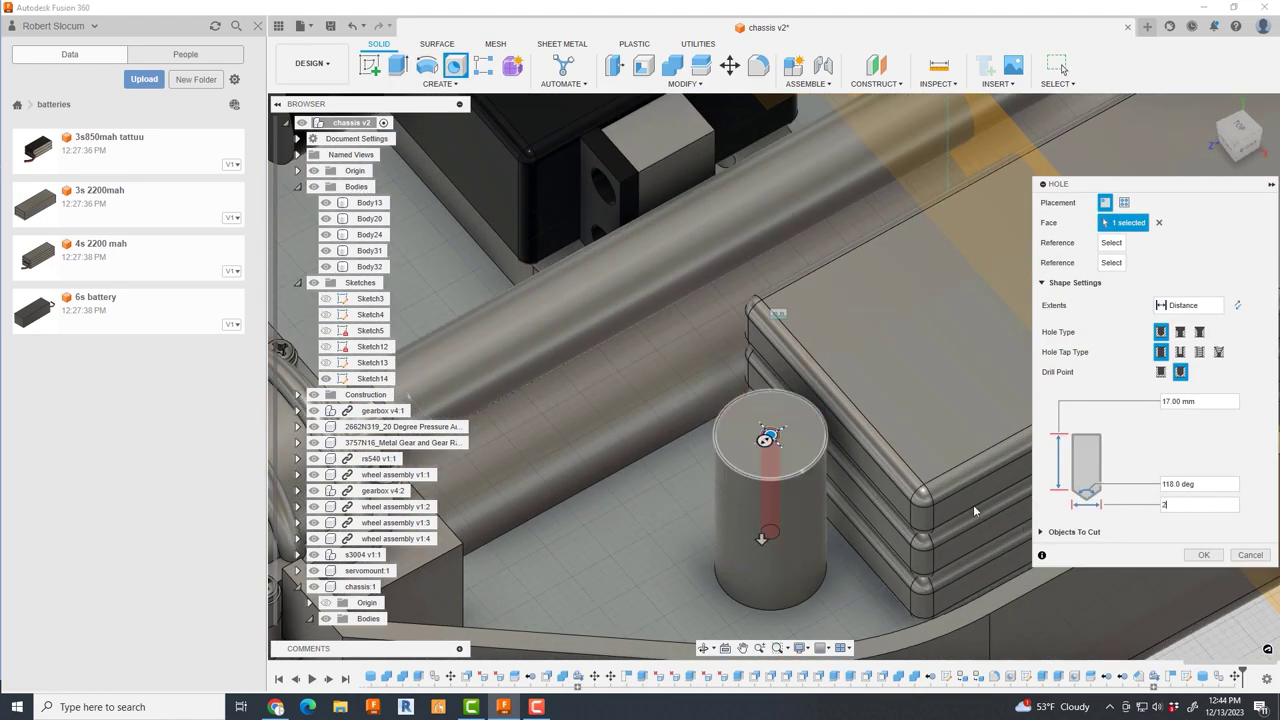
pyautogui.scroll(-3, 975, 511)
pyautogui.moveTo(975, 511)
pyautogui.mouseDown(button='middle')
pyautogui.moveTo(930, 470)
pyautogui.moveTo(884, 539)
pyautogui.moveTo(800, 450)
pyautogui.mouseUp(button='middle')
pyautogui.press('Return')
pyautogui.click(455, 65)
pyautogui.scroll(3, 930, 310)
pyautogui.click(932, 305)
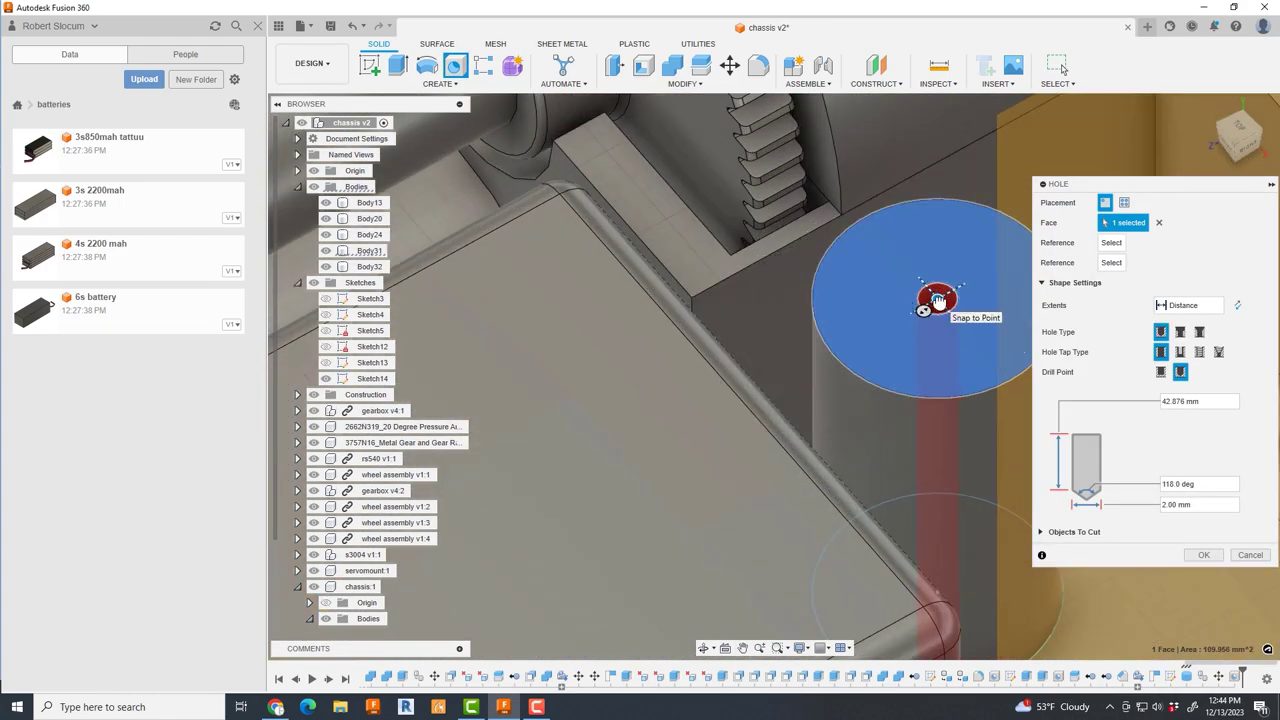
pyautogui.scroll(-3, 937, 300)
pyautogui.press('Return')
# - Chamfer the hole's edge by about 0.6 mm
pyautogui.keyDown('shift'); pyautogui.moveTo(817, 440); pyautogui.dragTo(700, 150, button='middle'); pyautogui.keyUp('shift')
pyautogui.click(686, 84)
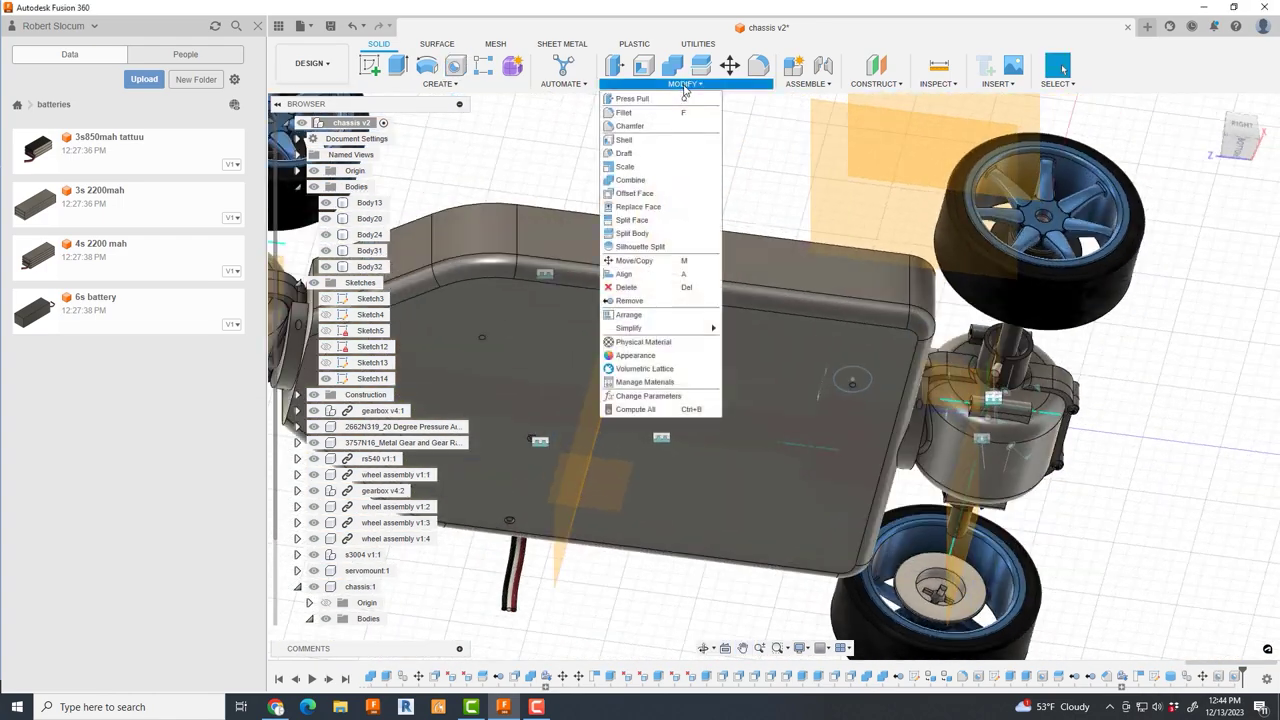
pyautogui.click(630, 125)
pyautogui.scroll(3, 485, 342)
pyautogui.click(485, 342)
pyautogui.scroll(5, 829, 367)
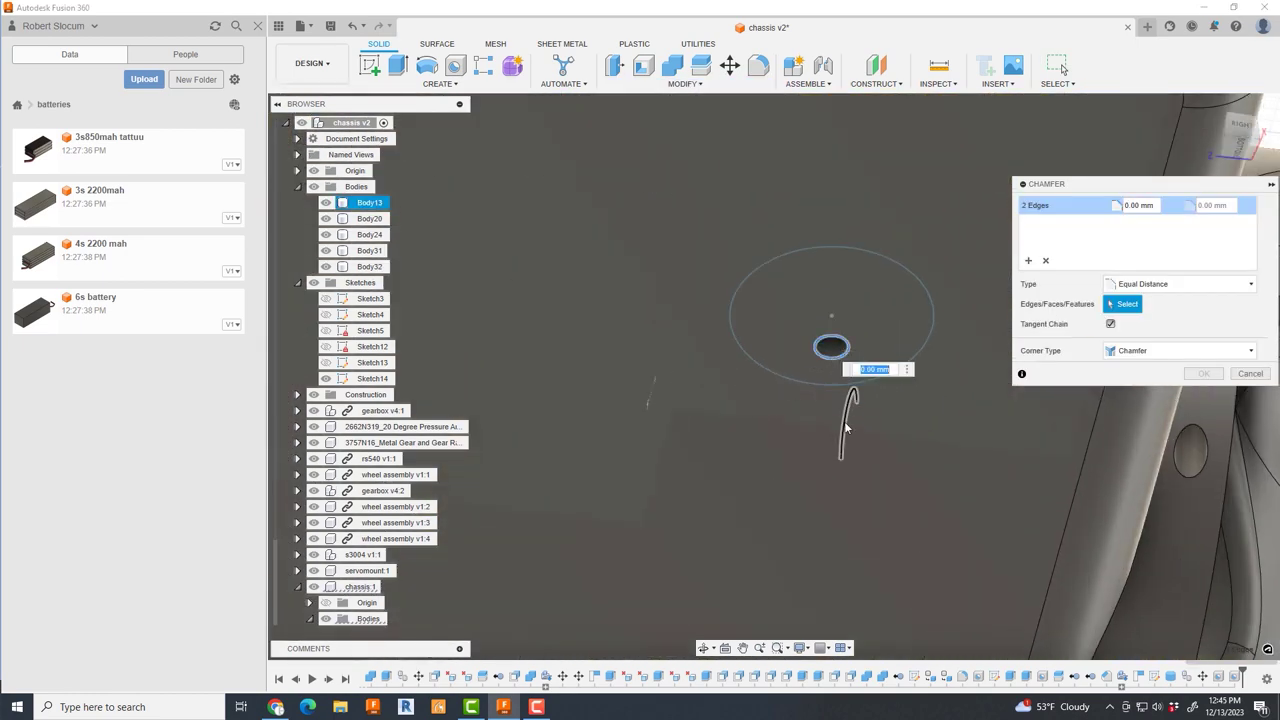
pyautogui.scroll(-5, 790, 305)
pyautogui.scroll(5, 740, 290)
pyautogui.moveTo(740, 300)
pyautogui.mouseDown()
pyautogui.moveTo(740, 285)
pyautogui.moveTo(694, 288)
pyautogui.mouseUp()
pyautogui.scroll(-5, 703, 280)
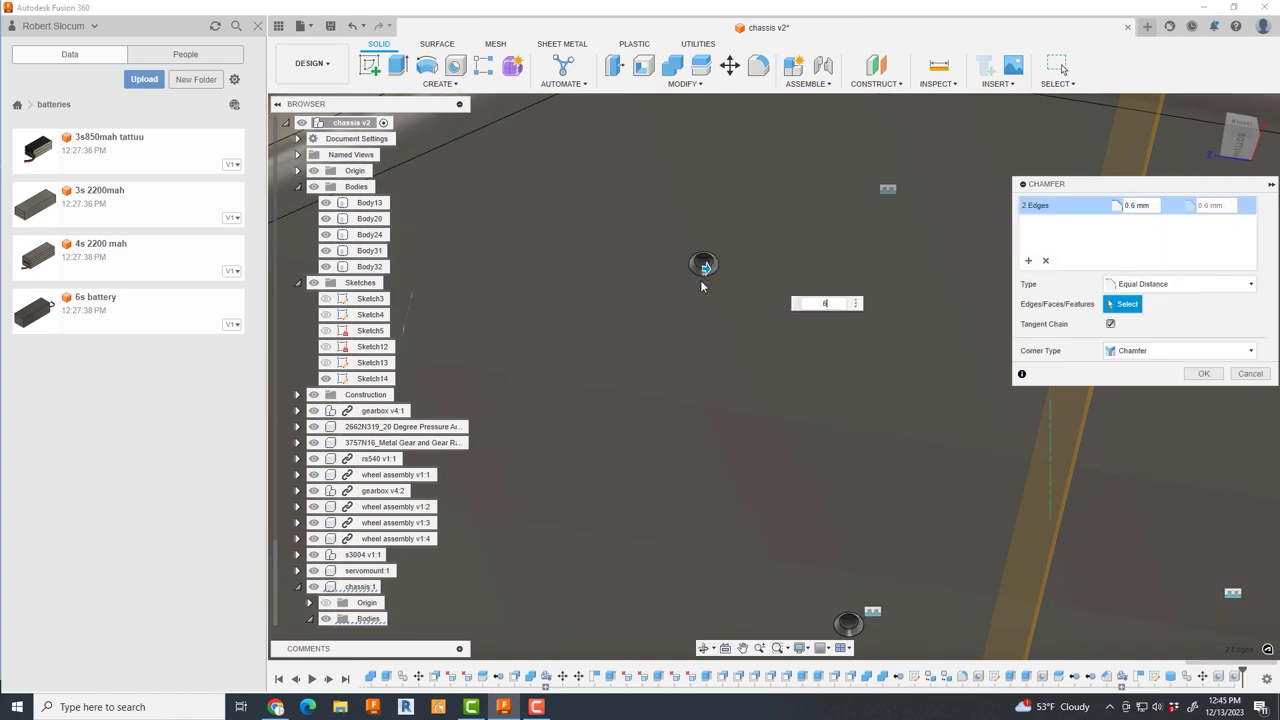
pyautogui.click(1204, 373)
# - Select the post's top face
pyautogui.scroll(5, 925, 280)
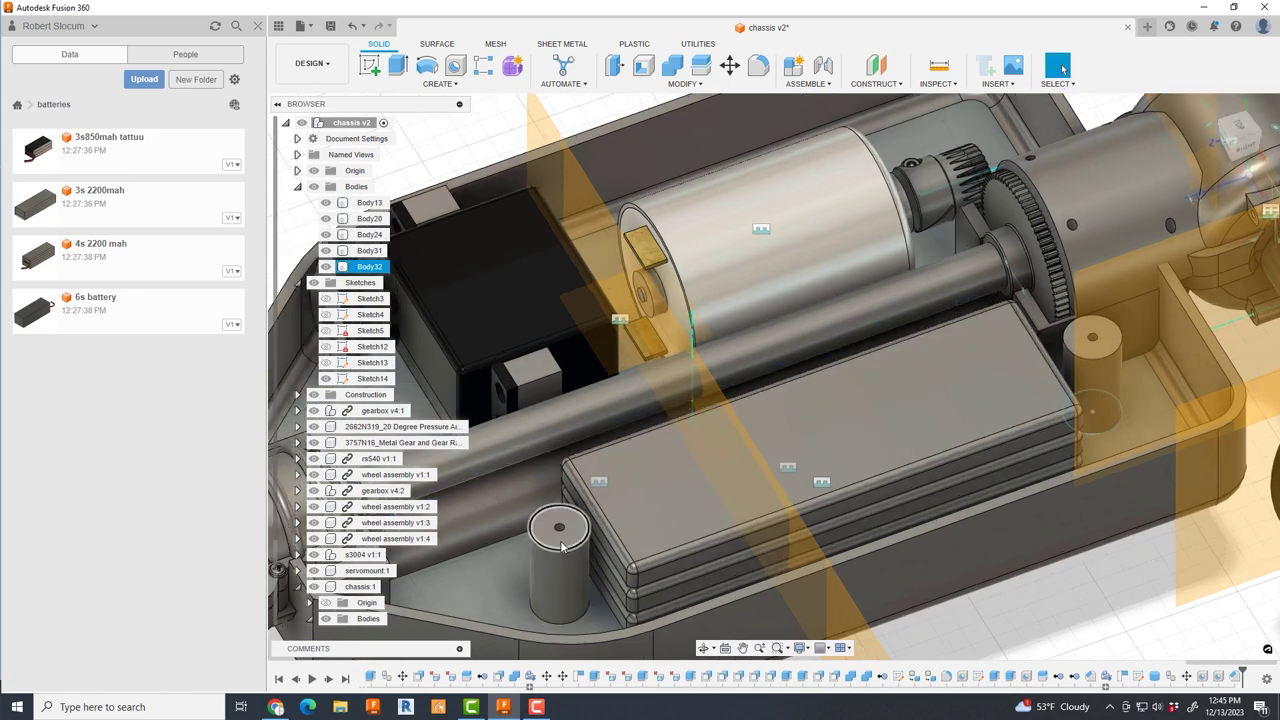
pyautogui.scroll(3, 562, 545)
pyautogui.click(570, 525)
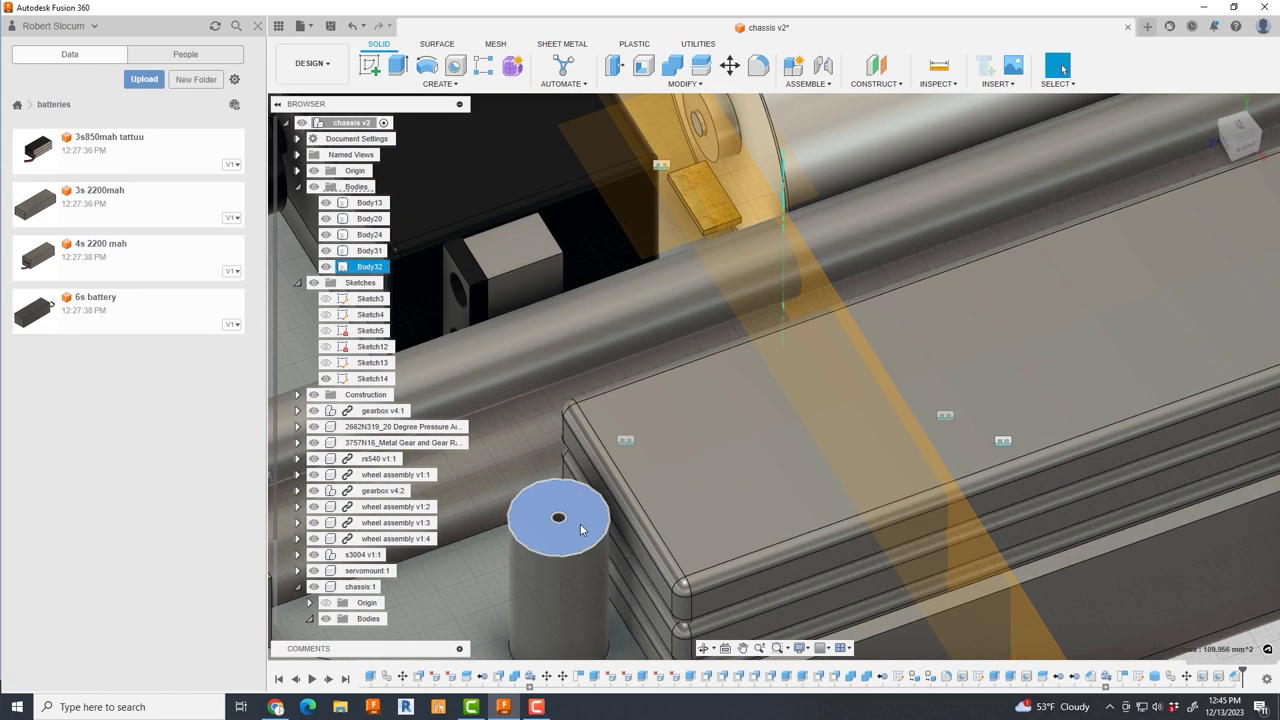
# - Extrude the post top into a new thin disk body and lift it off the post
pyautogui.press('e')
pyautogui.press('Return')
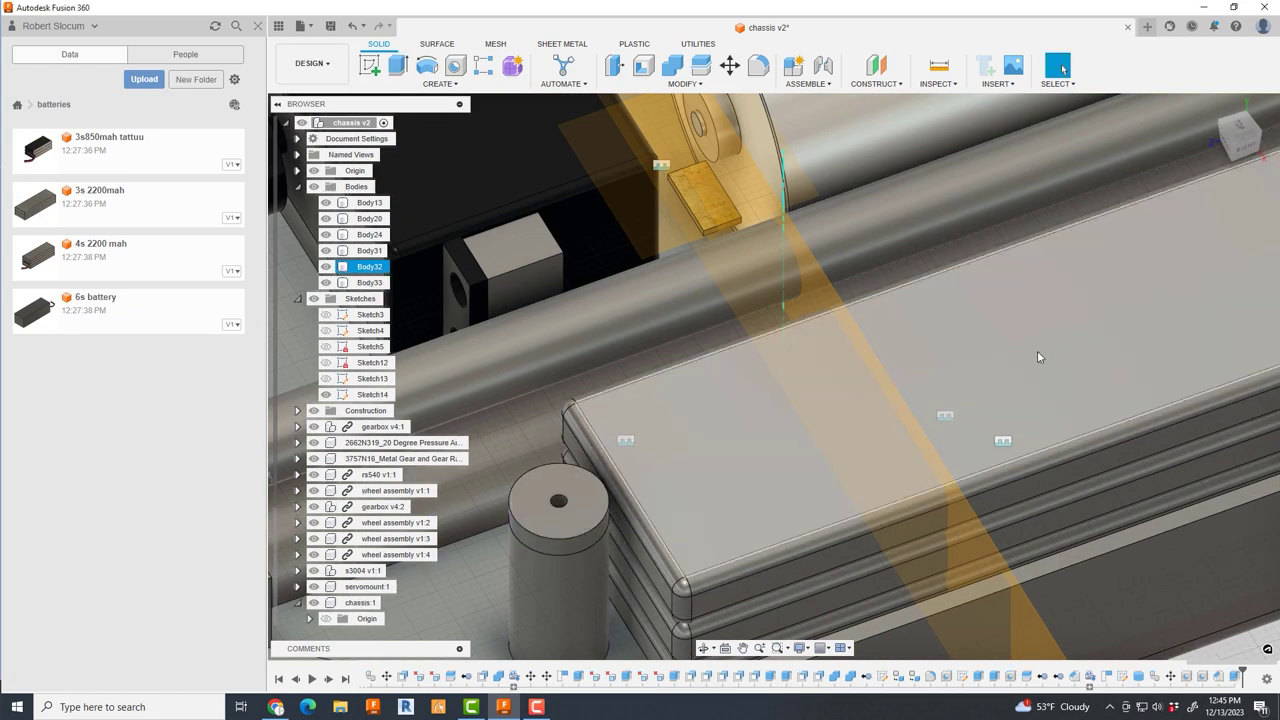
pyautogui.click(547, 512)
pyautogui.press('m')
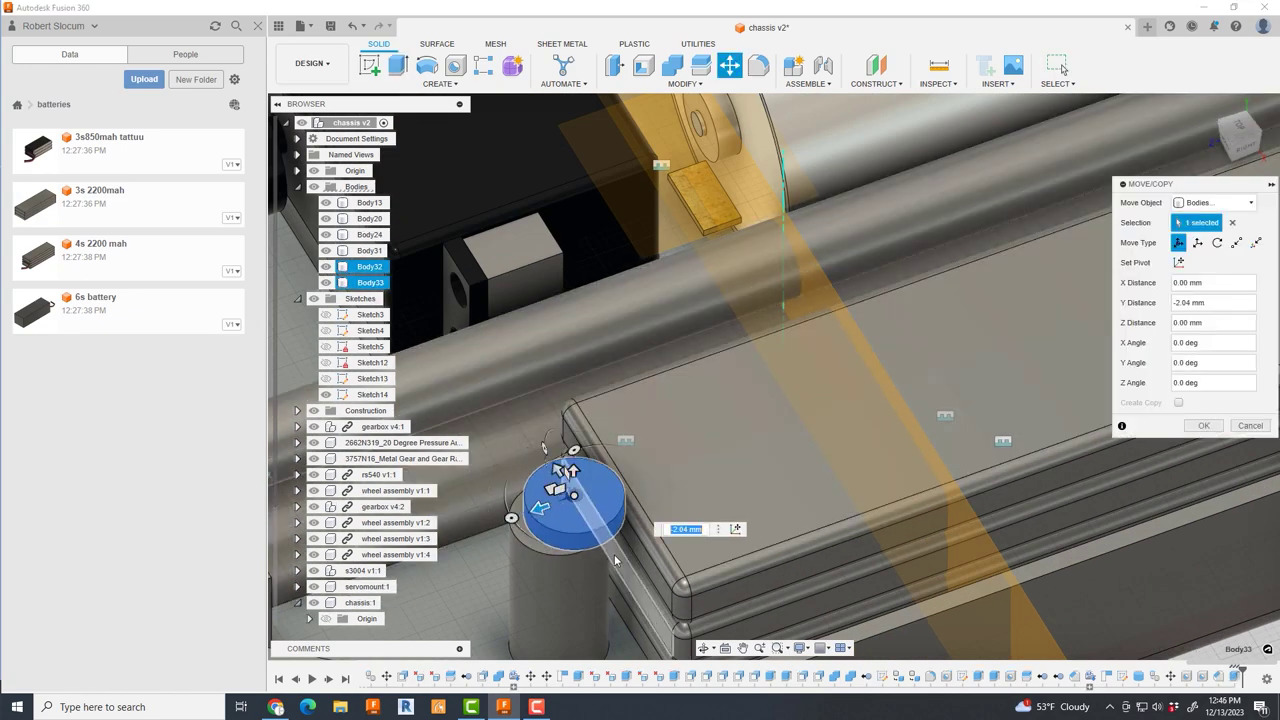
pyautogui.moveTo(615, 562); pyautogui.dragTo(660, 547)
pyautogui.click(1200, 425)
# - Split the disk in half with a cutting plane
pyautogui.click(701, 66)
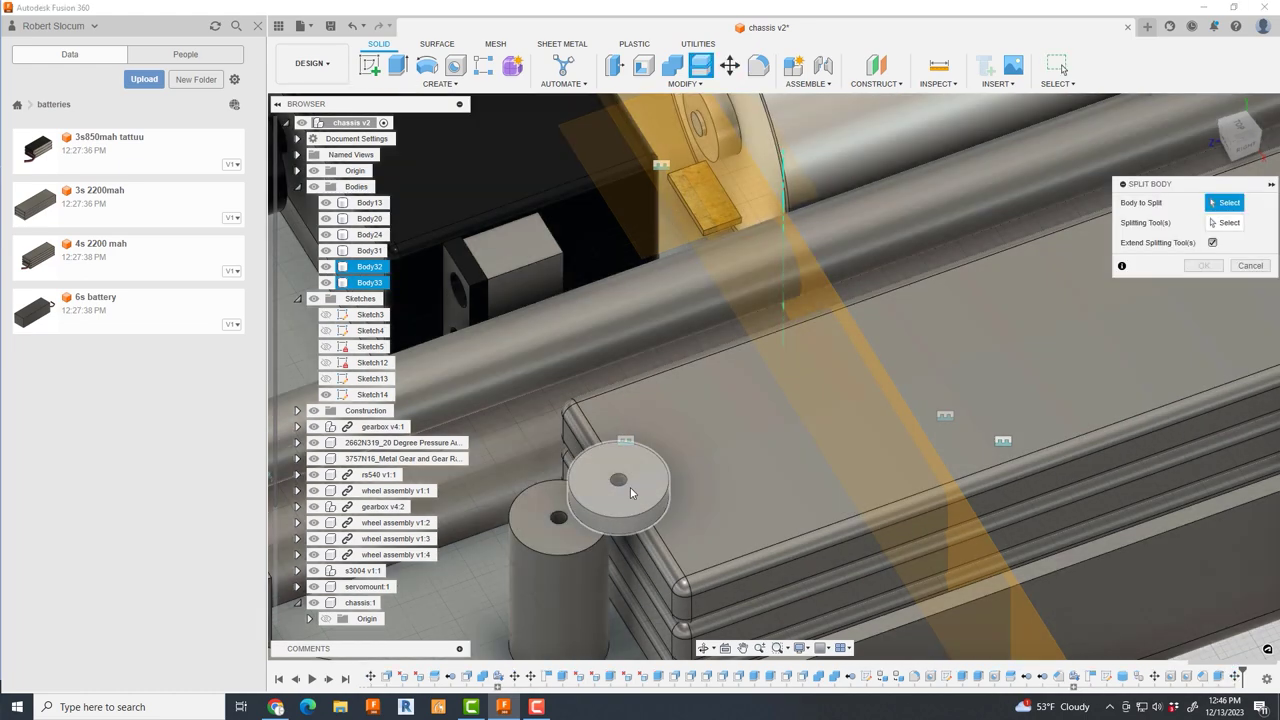
pyautogui.click(630, 487)
pyautogui.click(655, 580)
pyautogui.click(1204, 266)
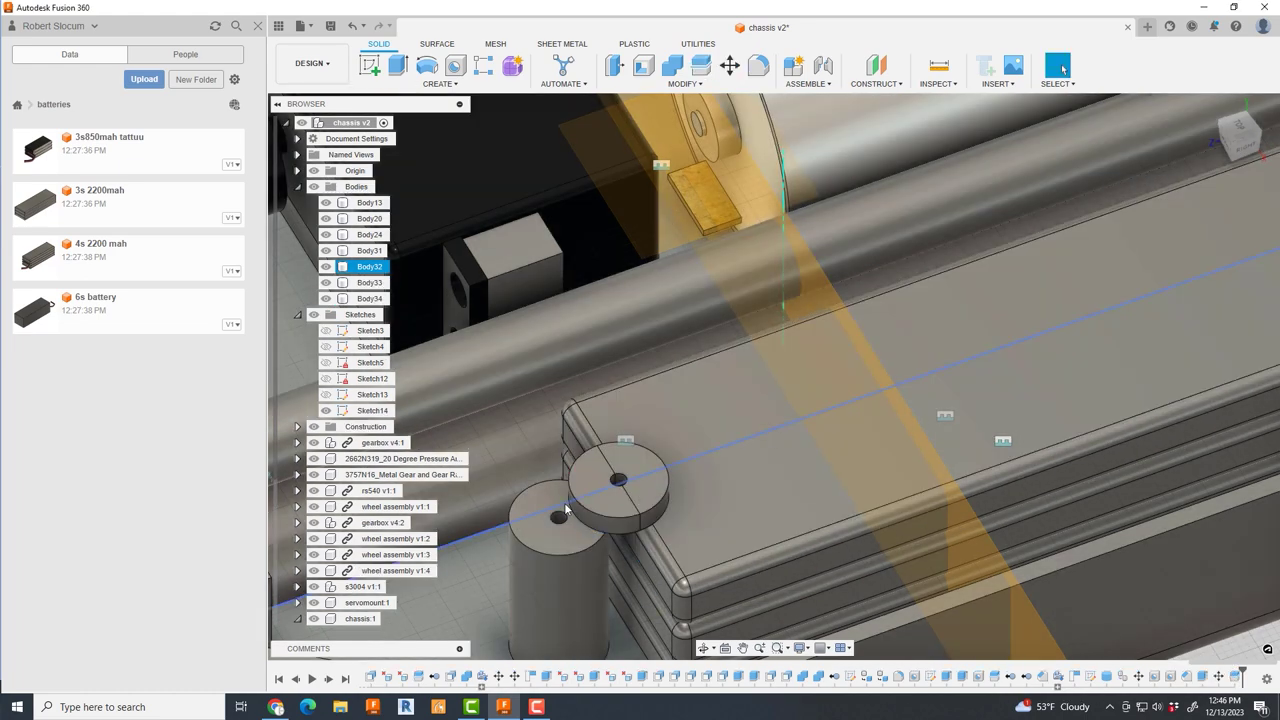
# - Align and move a half-disk onto the other battery post
pyautogui.scroll(-3, 648, 562)
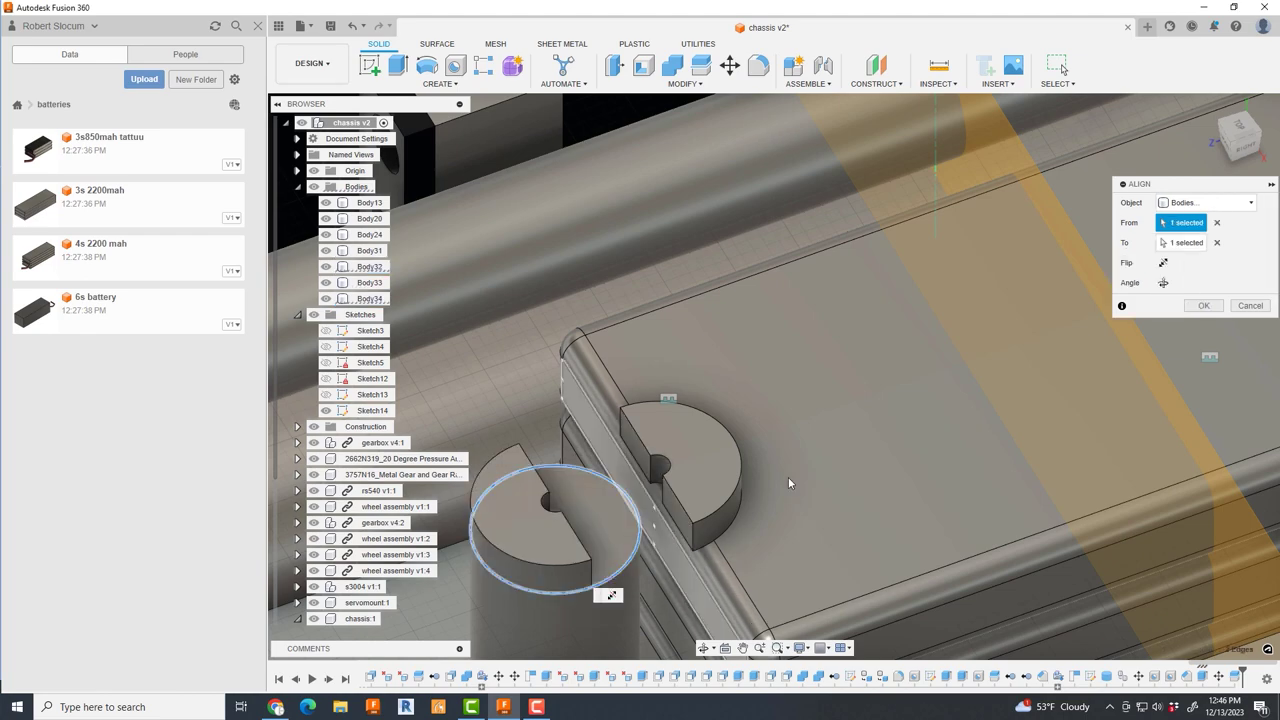
pyautogui.press('Escape')
pyautogui.press('m')
pyautogui.scroll(-5, 603, 500)
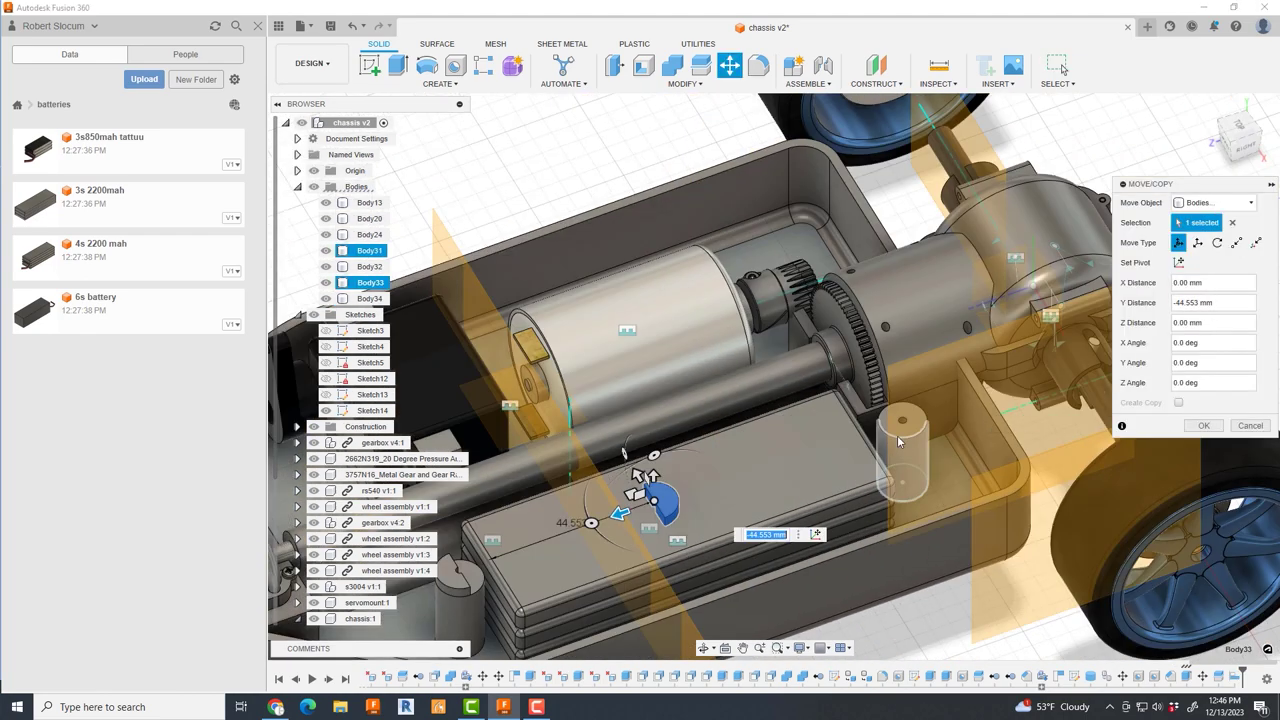
pyautogui.scroll(5, 897, 435)
pyautogui.press('Escape')
pyautogui.scroll(3, 776, 532)
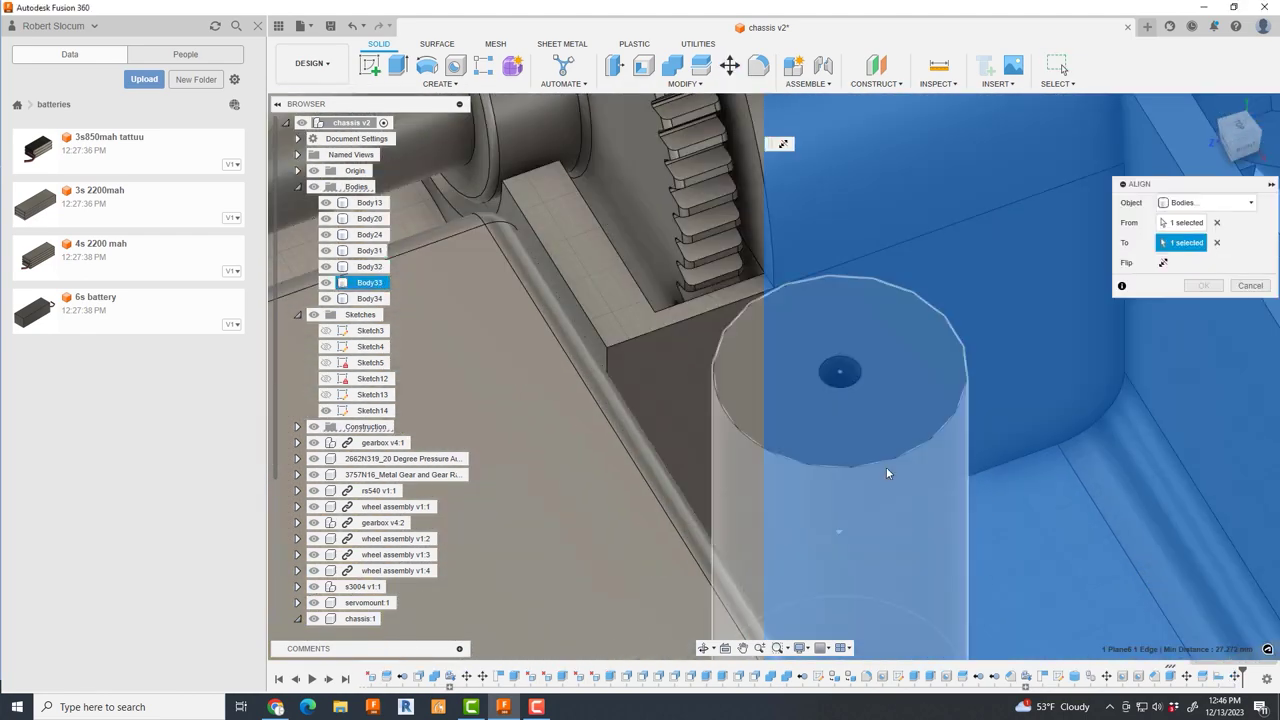
pyautogui.scroll(5, 860, 388)
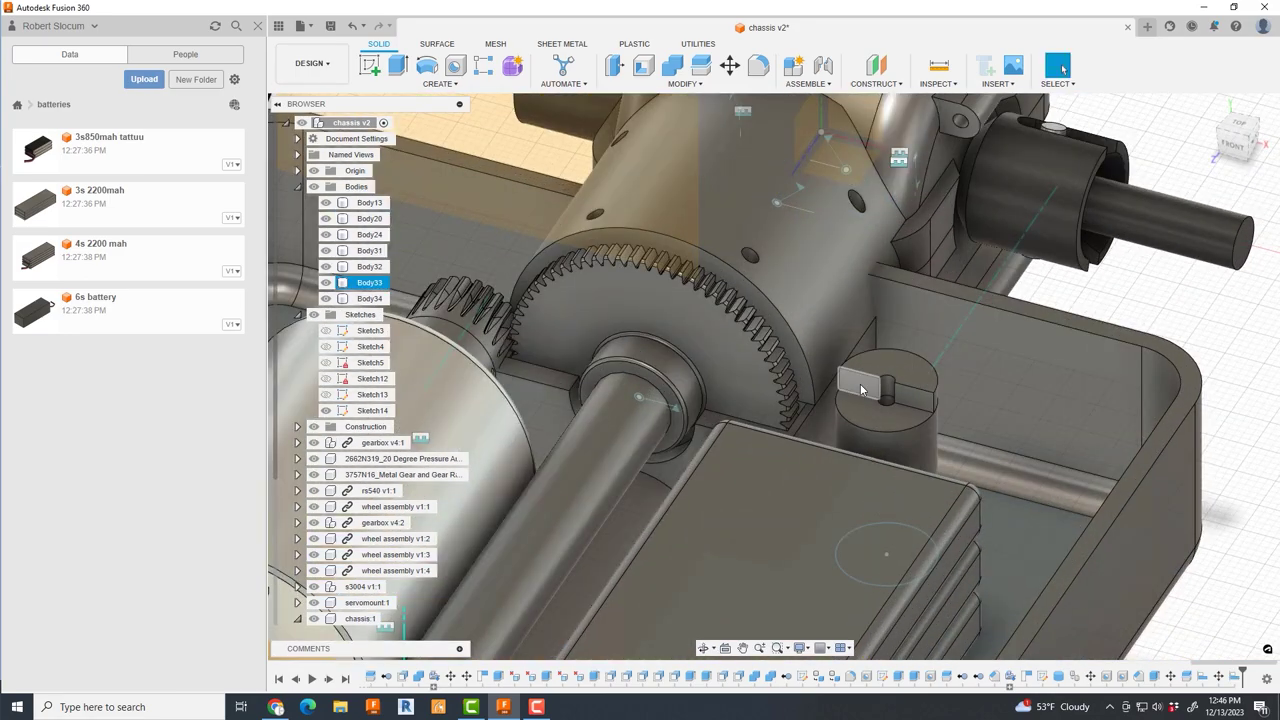
# - Extrude the two selected faces 119.462 mm across to the other post as a new crossbar body
pyautogui.press('e')
pyautogui.scroll(-5, 875, 475)
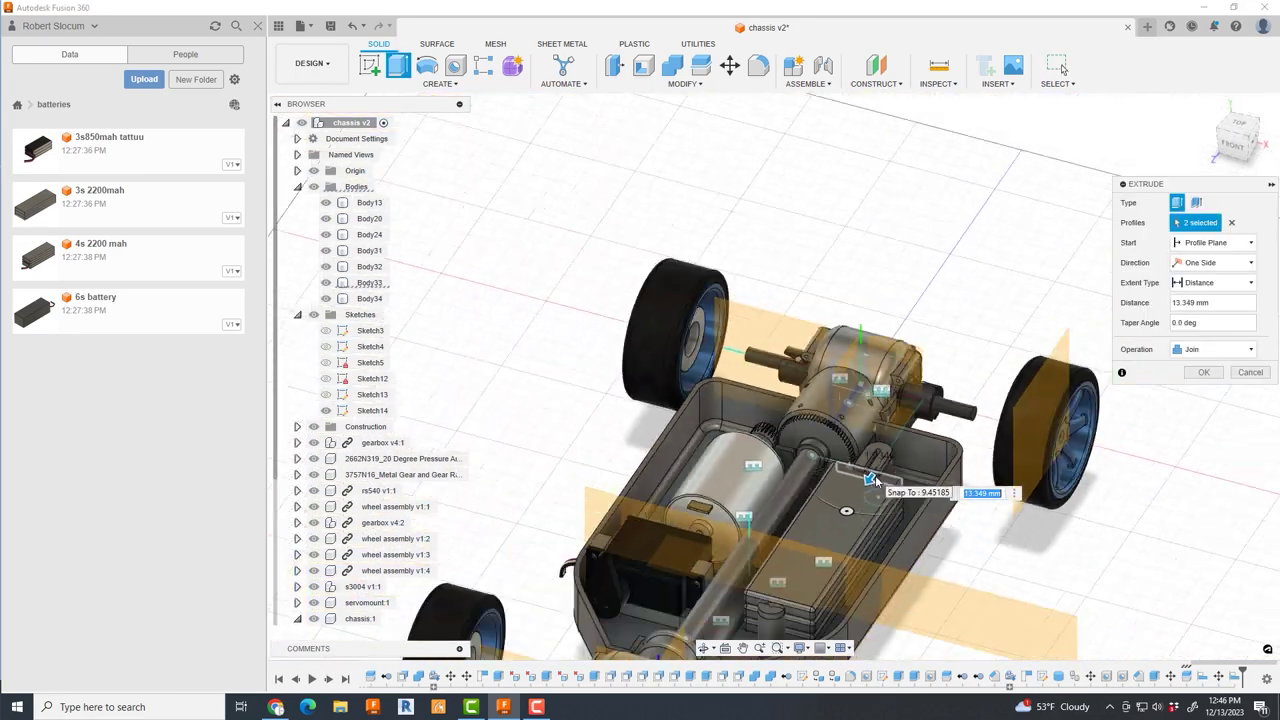
pyautogui.scroll(5, 740, 450)
pyautogui.moveTo(750, 408); pyautogui.dragTo(1258, 347)
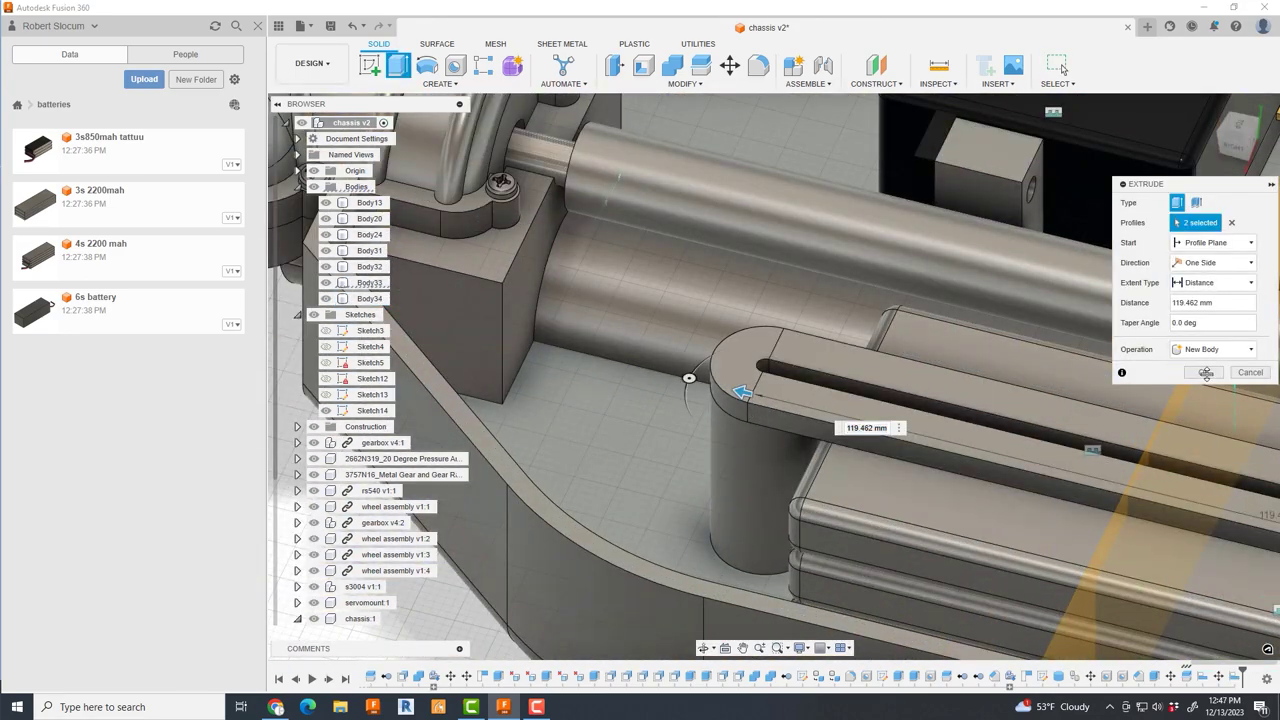
pyautogui.click(1206, 372)
pyautogui.click(750, 370)
pyautogui.press('q')
pyautogui.press('Return')
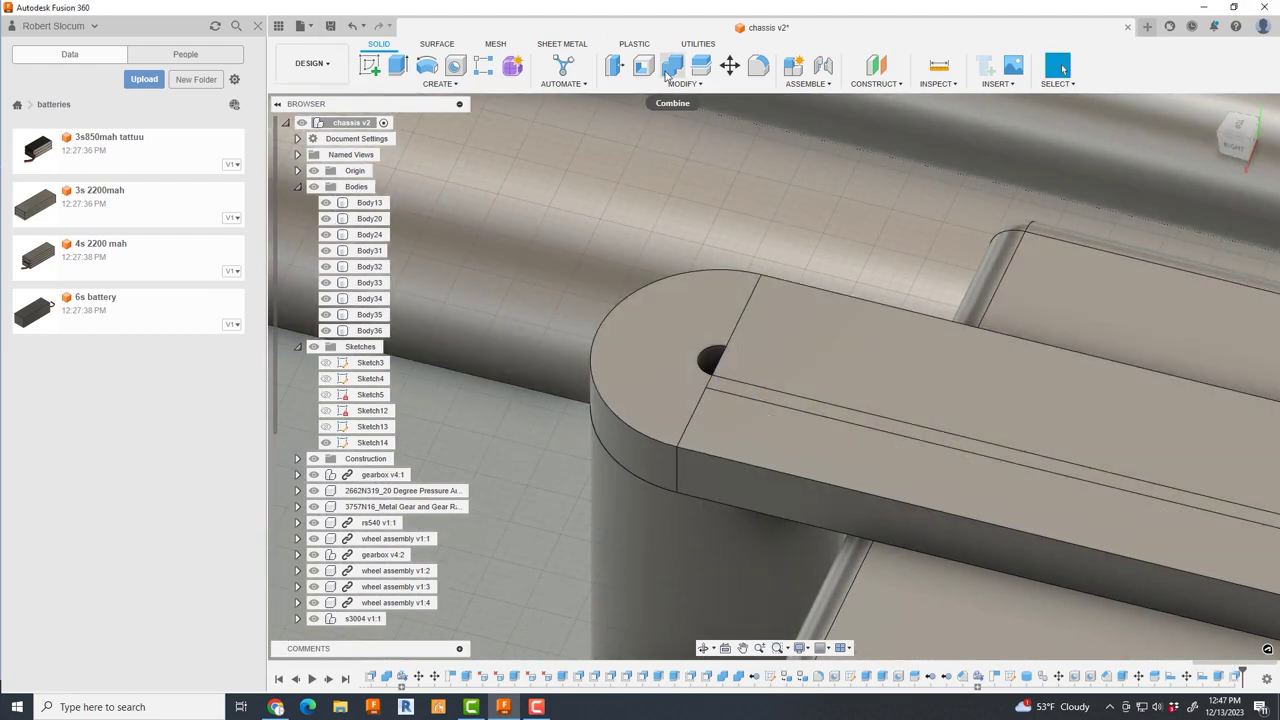
# - Combine the crossbar pieces into one body, then cut the post out of the bar
pyautogui.click(668, 68)
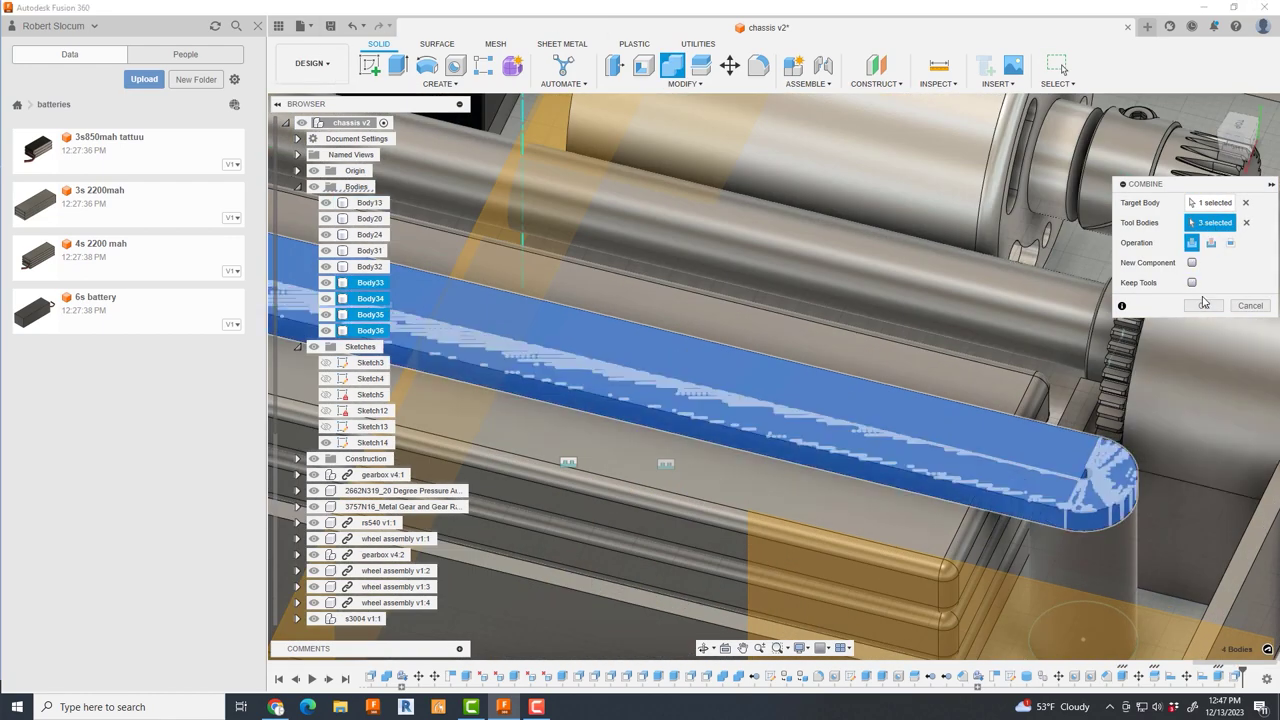
pyautogui.click(1204, 305)
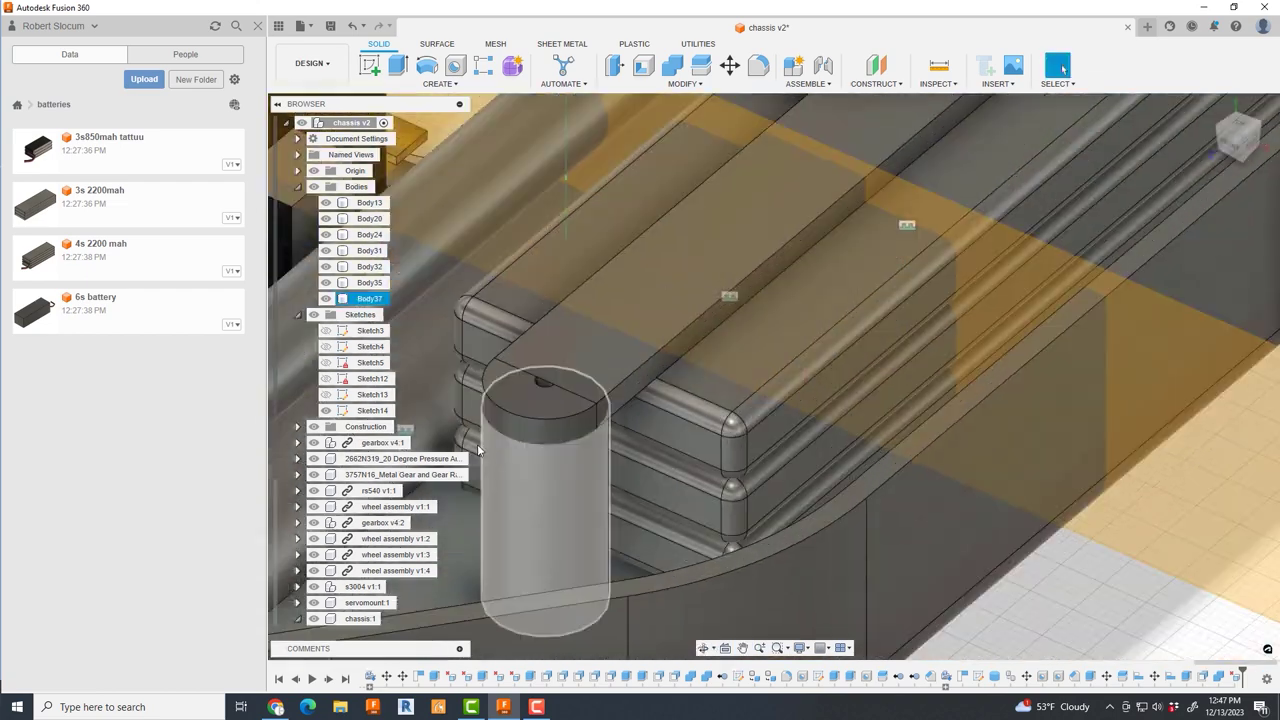
pyautogui.scroll(3, 478, 451)
pyautogui.click(668, 68)
pyautogui.click(650, 250)
pyautogui.click(524, 372)
pyautogui.press('Return')
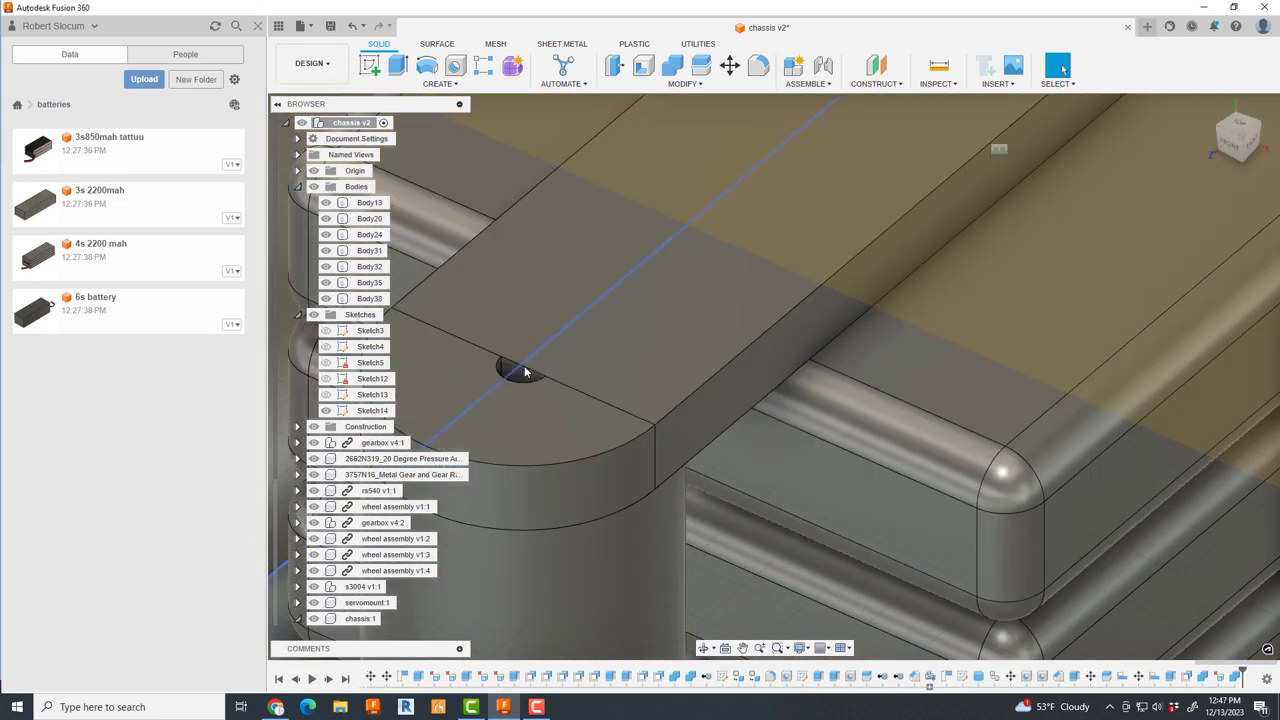
# - Fill the small gap in the hole by extruding its face, then adjust the face
pyautogui.click(528, 376)
pyautogui.press('e')
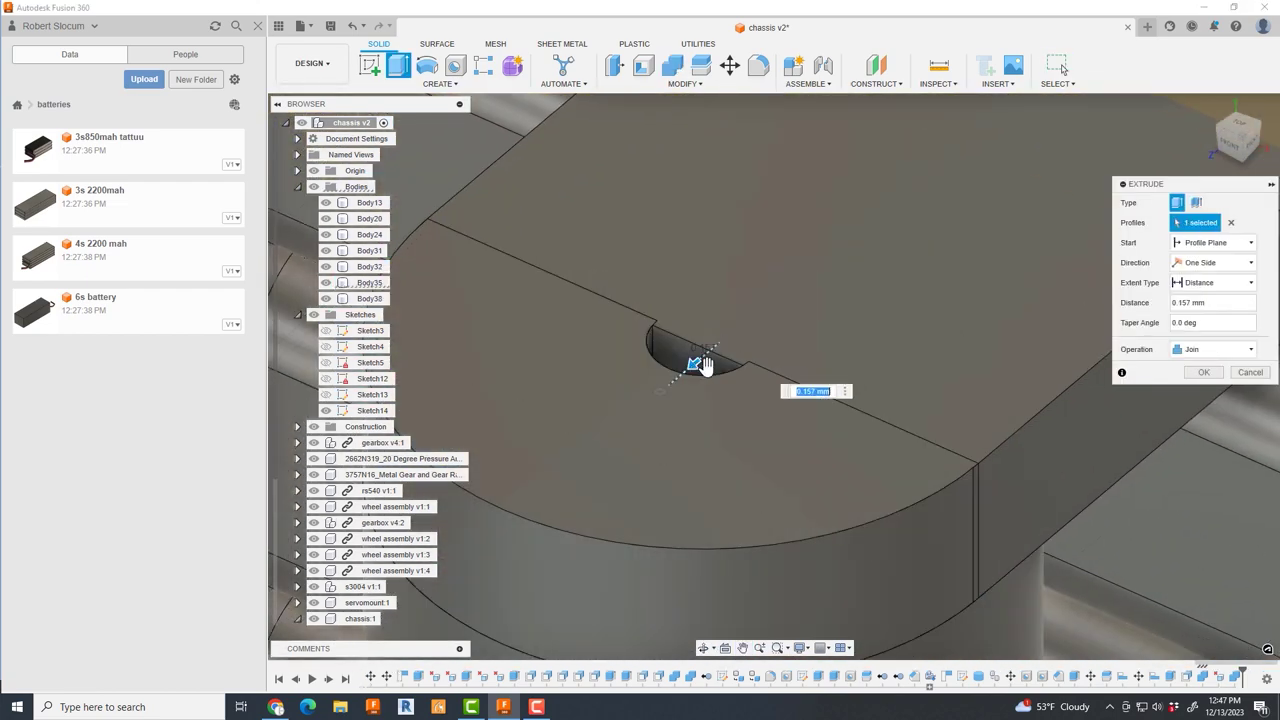
pyautogui.click(1202, 374)
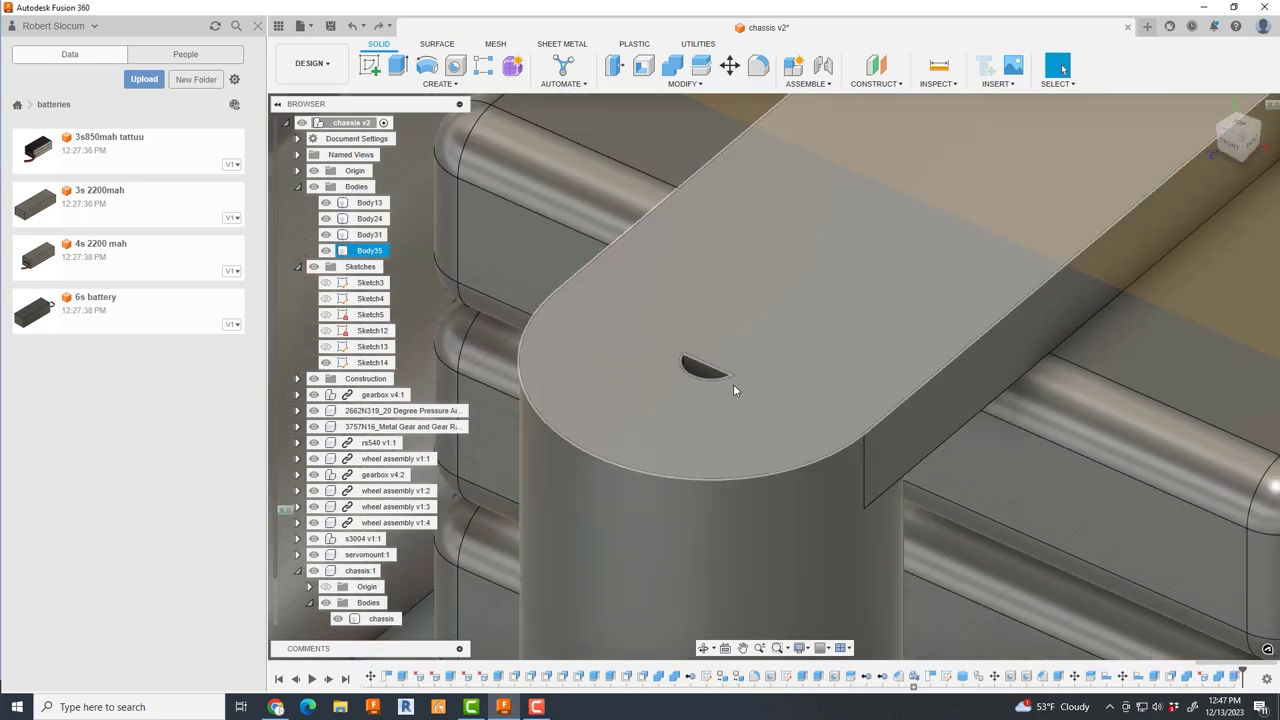
pyautogui.rightClick(737, 388)
pyautogui.click(777, 354)
pyautogui.press('Escape')
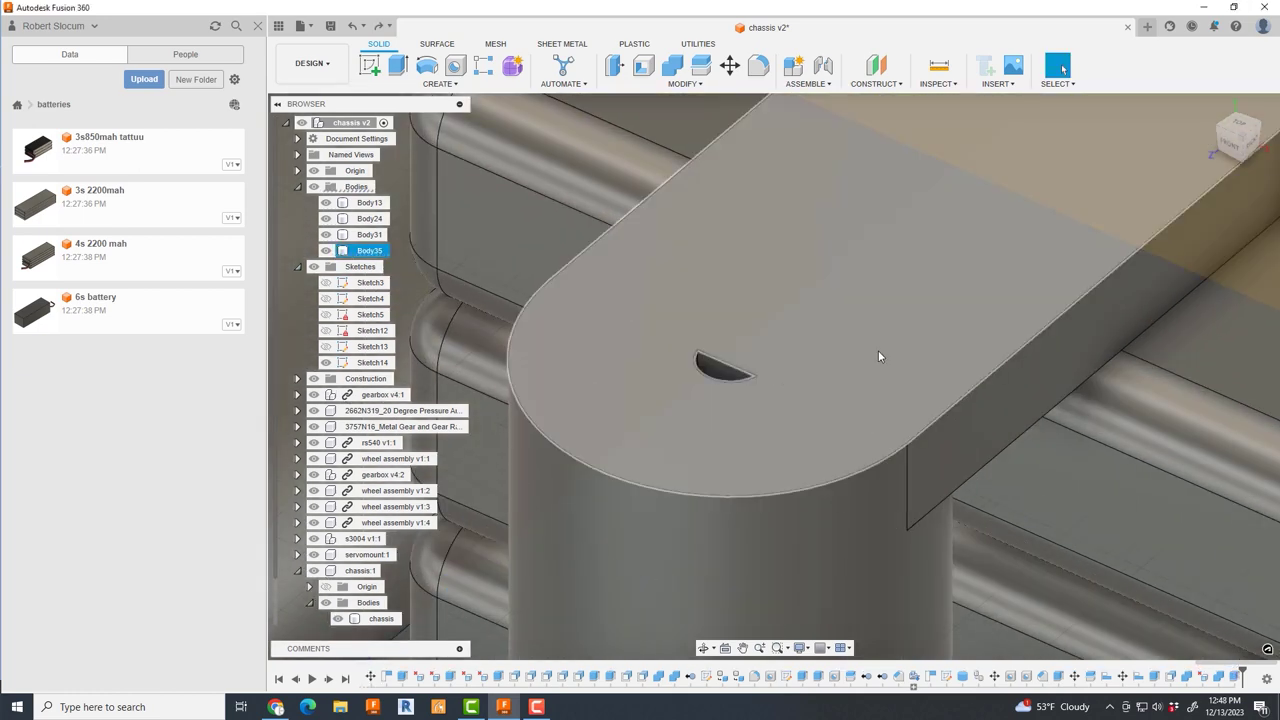
pyautogui.scroll(-5, 878, 350)
# - Split the strap body away from the posts with two Split Body operations
pyautogui.click(886, 394)
pyautogui.click(960, 420)
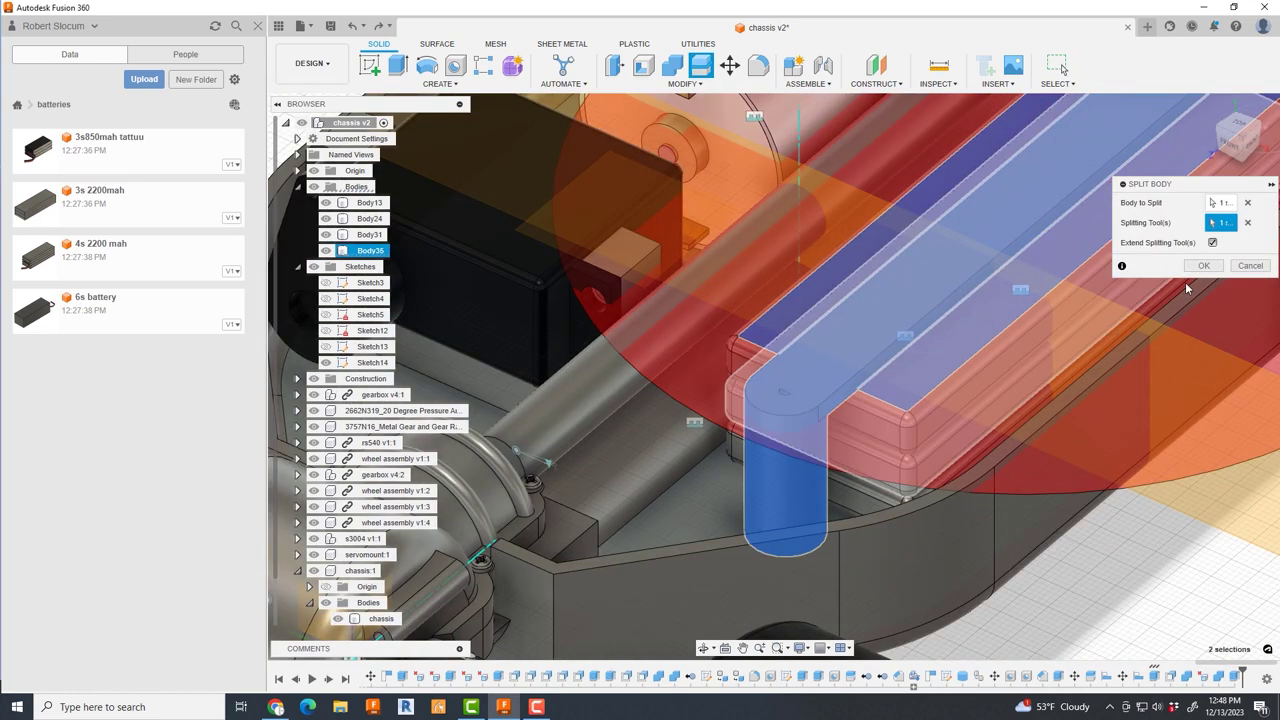
pyautogui.press('Return')
pyautogui.scroll(-3, 986, 423)
pyautogui.click(885, 326)
pyautogui.scroll(-3, 885, 326)
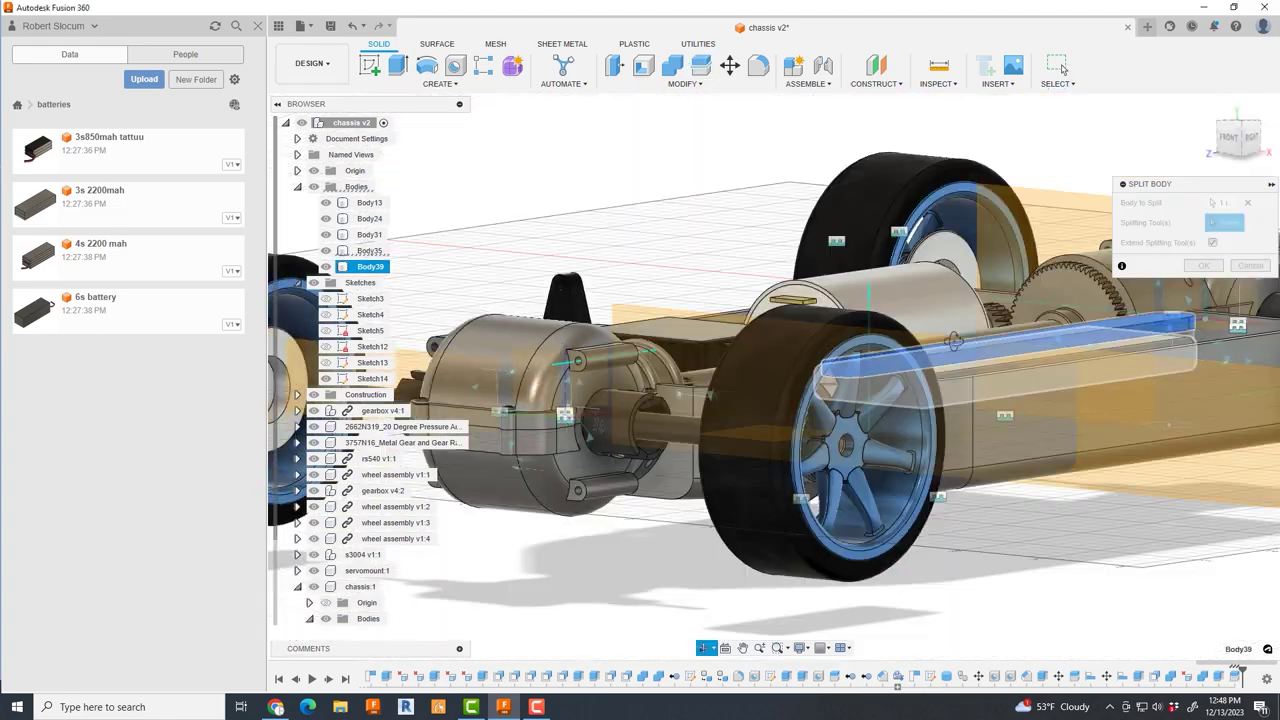
pyautogui.scroll(10, 865, 462)
pyautogui.scroll(-5, 865, 462)
pyautogui.click(872, 494)
pyautogui.press('Return')
pyautogui.scroll(5, 1000, 300)
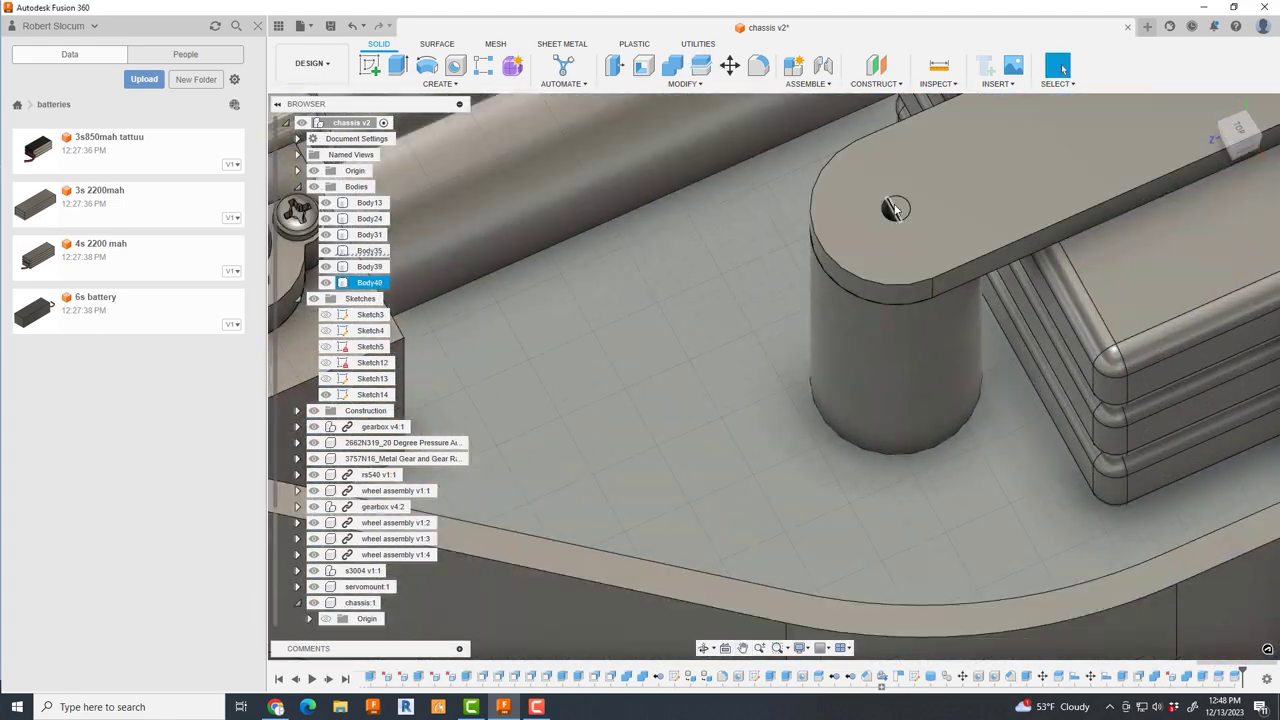
# - Delete the leftover split piece and select Body31 together with the mount pillar
pyautogui.rightClick(370, 282)
pyautogui.click(398, 478)
pyautogui.scroll(-3, 647, 471)
pyautogui.scroll(-2, 701, 443)
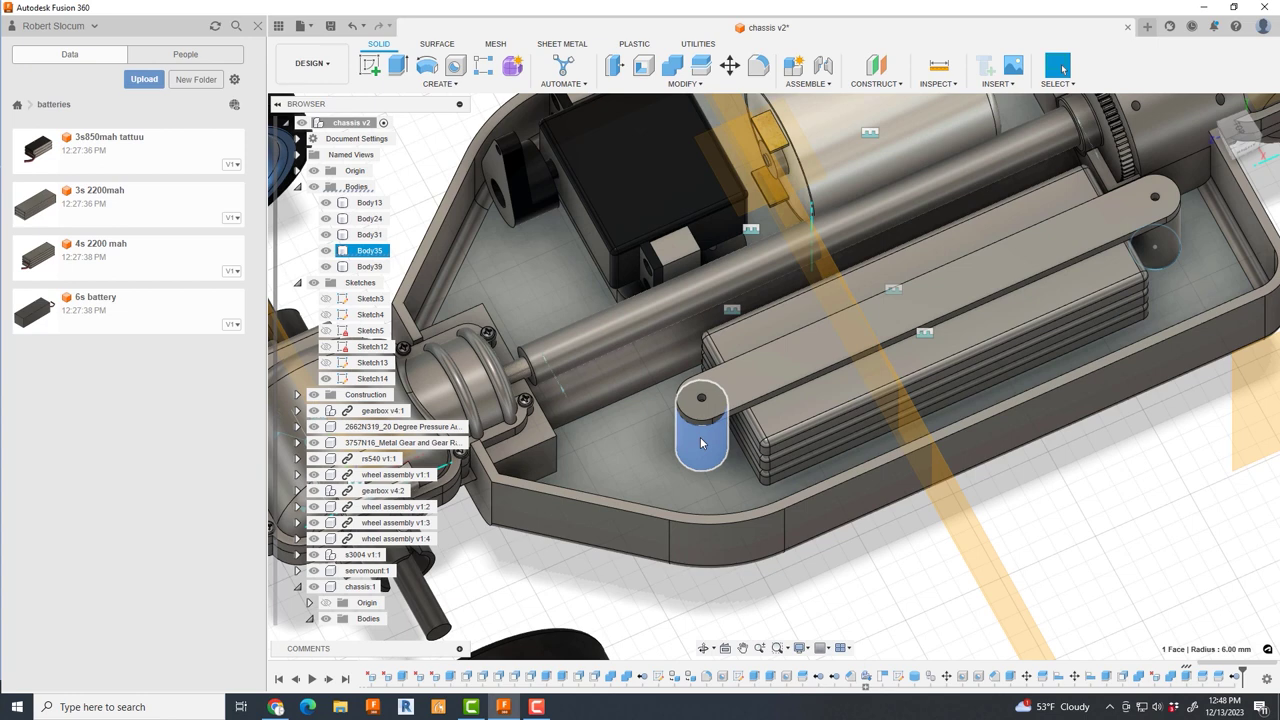
pyautogui.keyDown('ctrl'); pyautogui.click(369, 234); pyautogui.keyUp('ctrl')
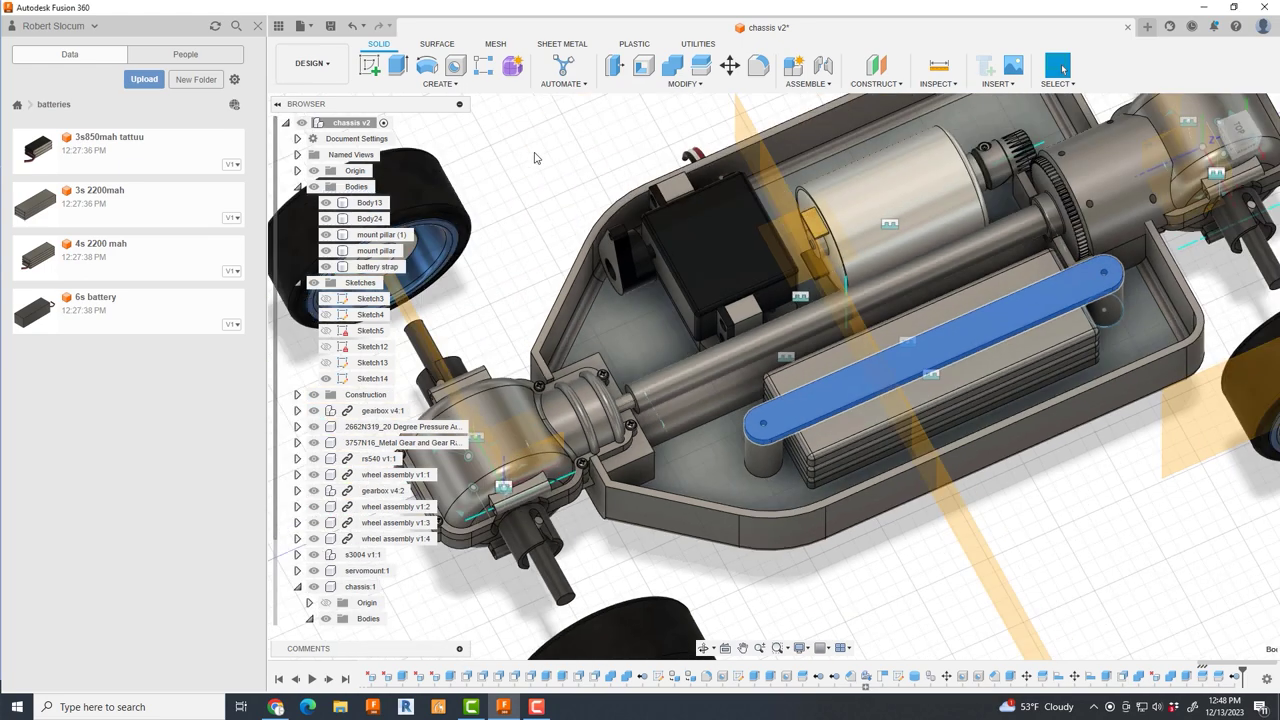
pyautogui.click(440, 83)
# - Create the batterystrap component and reactivate the top-level chassis design
pyautogui.click(395, 93)
pyautogui.write('batterystrap')
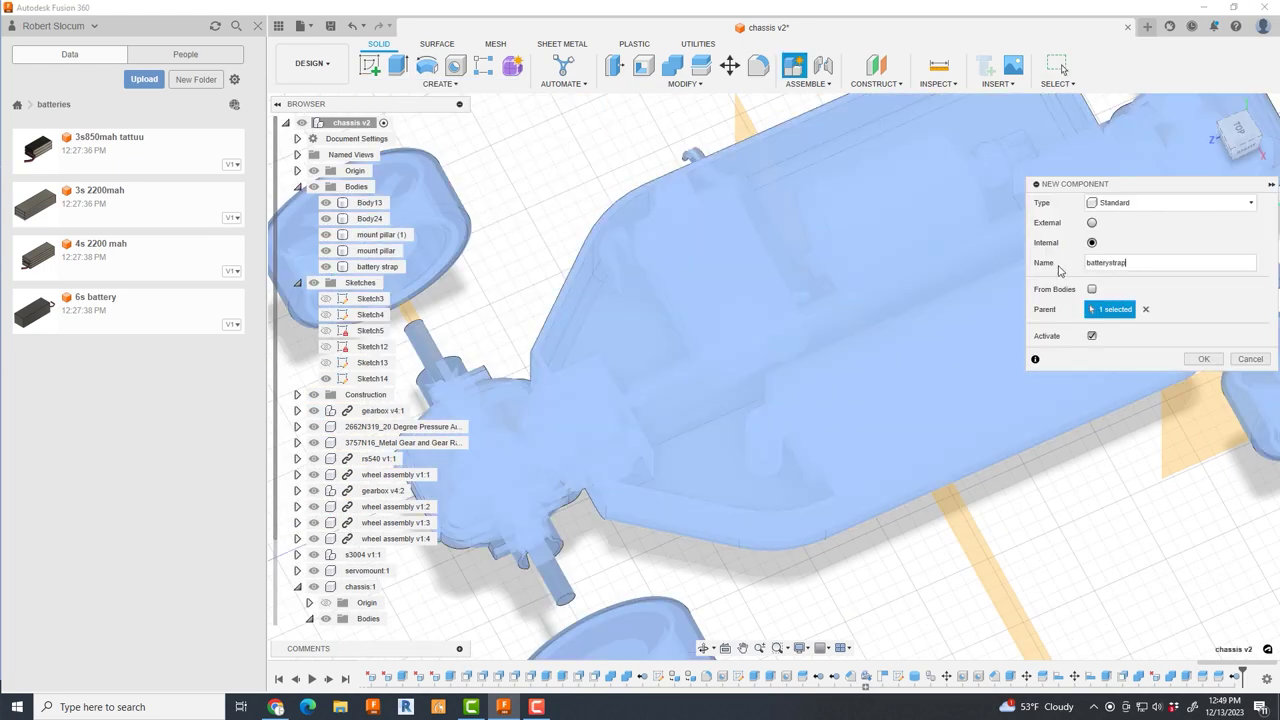
pyautogui.press('Return')
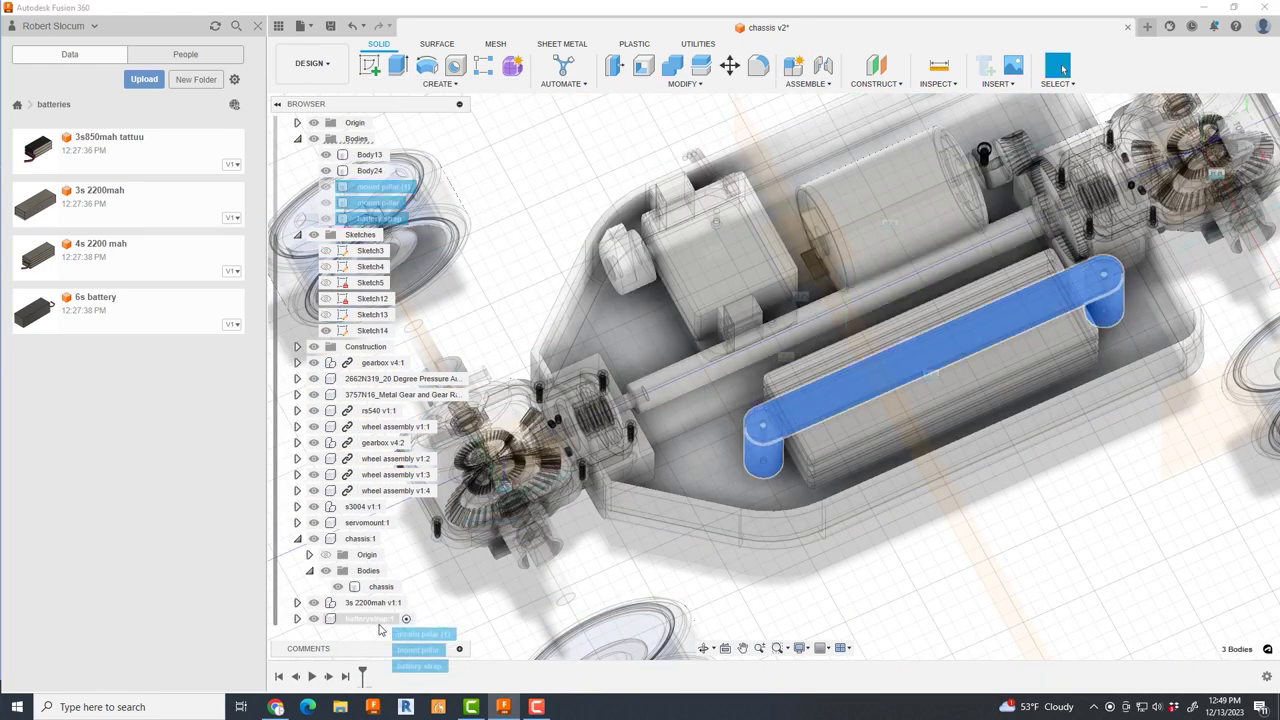
pyautogui.click(382, 123)
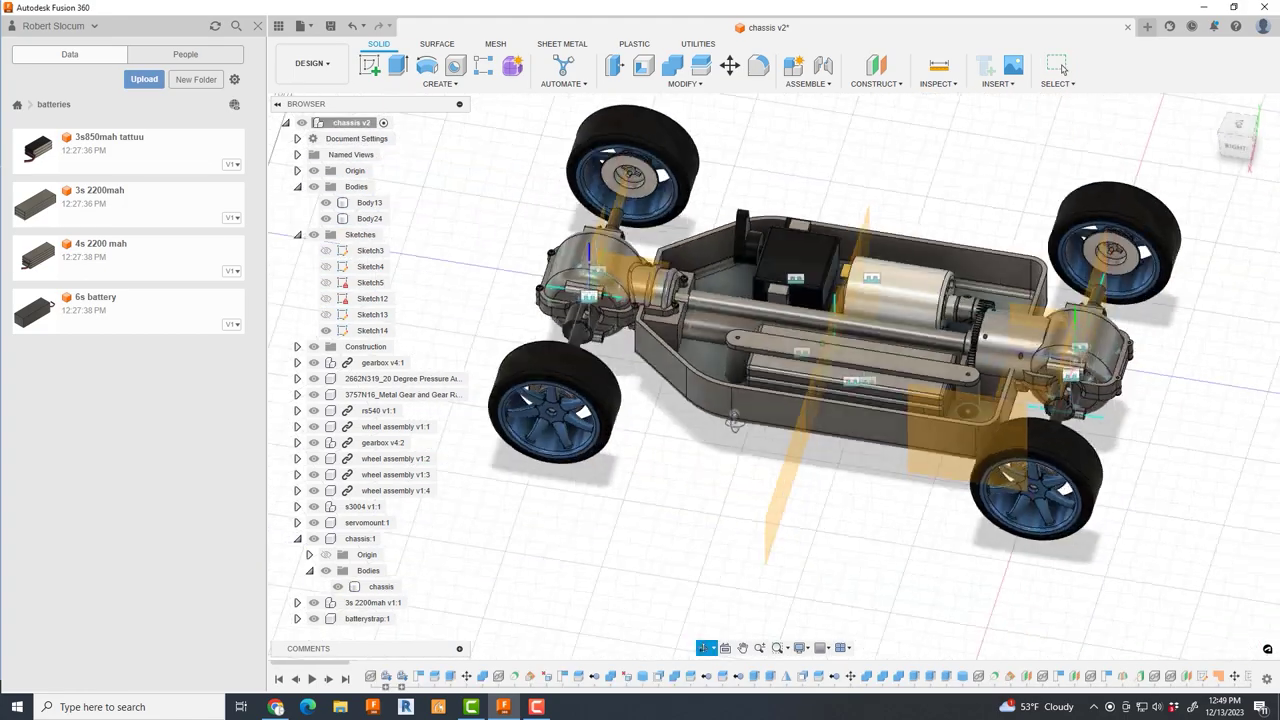
pyautogui.scroll(5, 800, 480)
# - Save the design as version chassis v3, then orbit in toward the gearbox
pyautogui.hotkey('ctrl', 's')
pyautogui.click(822, 423)
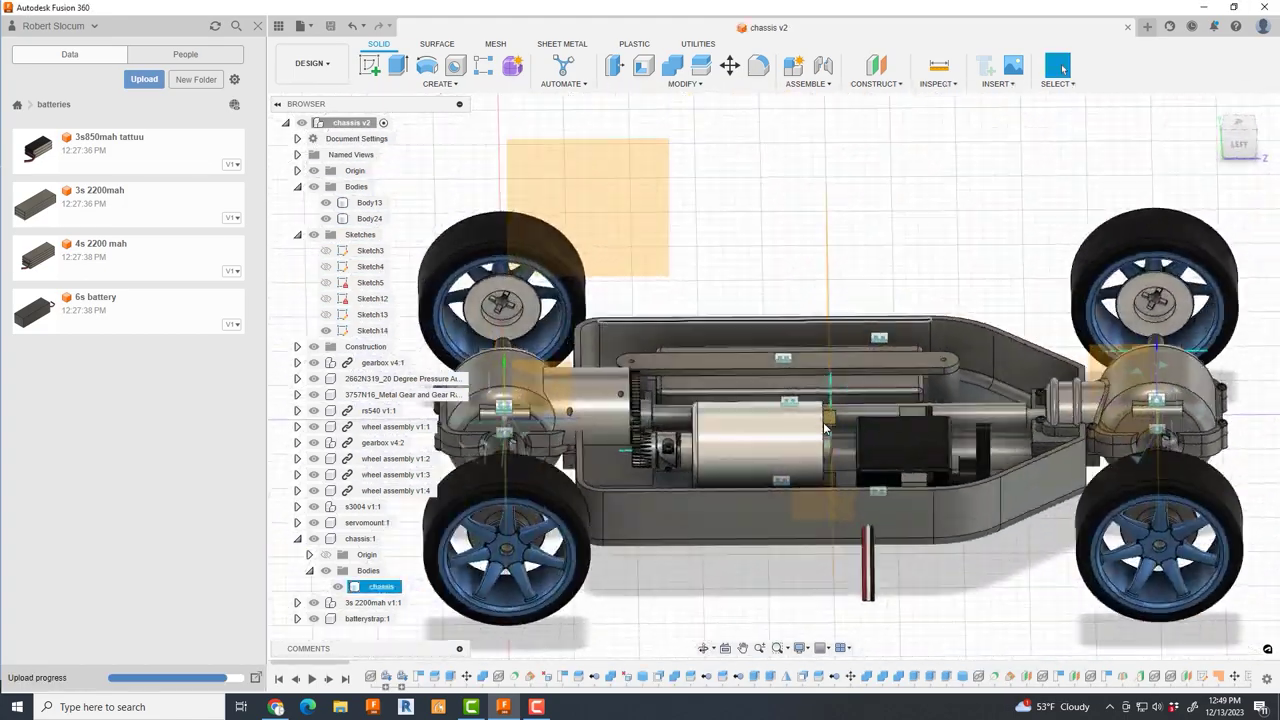
pyautogui.keyDown('shift'); pyautogui.moveTo(825, 428); pyautogui.dragTo(775, 433, button='middle'); pyautogui.keyUp('shift')
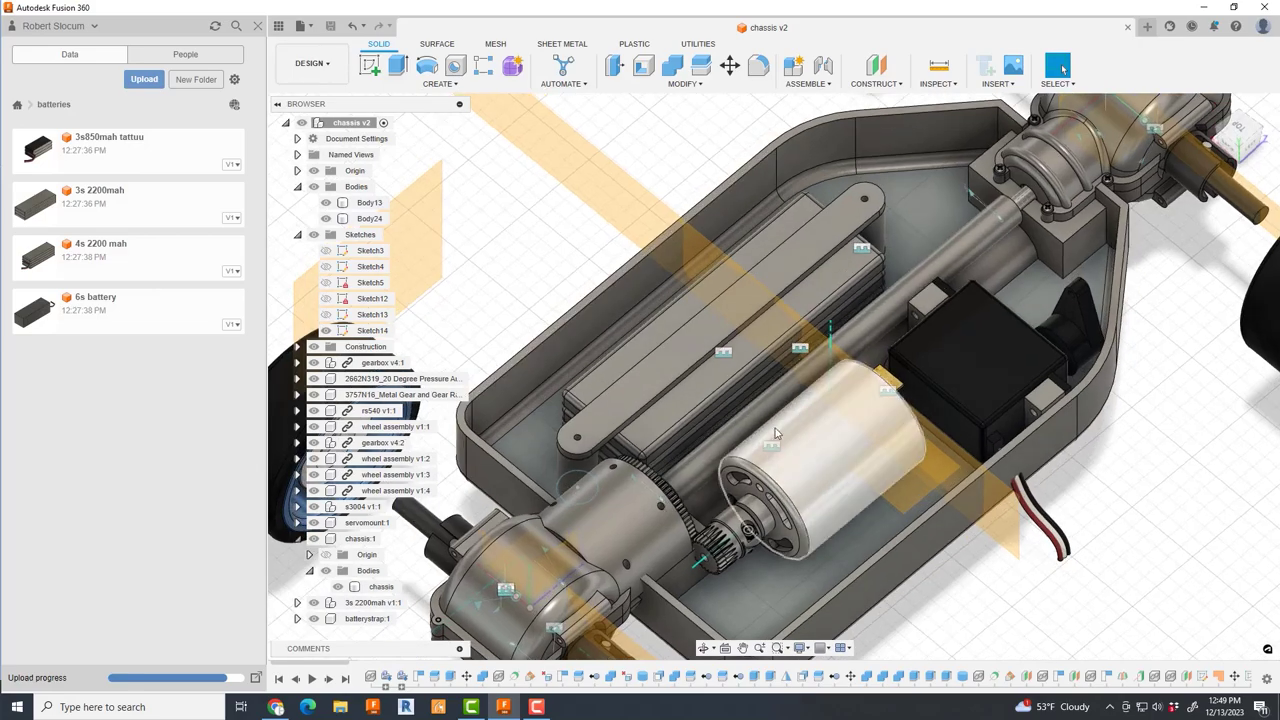
pyautogui.keyDown('shift'); pyautogui.moveTo(646, 543); pyautogui.dragTo(704, 627, button='middle'); pyautogui.keyUp('shift')
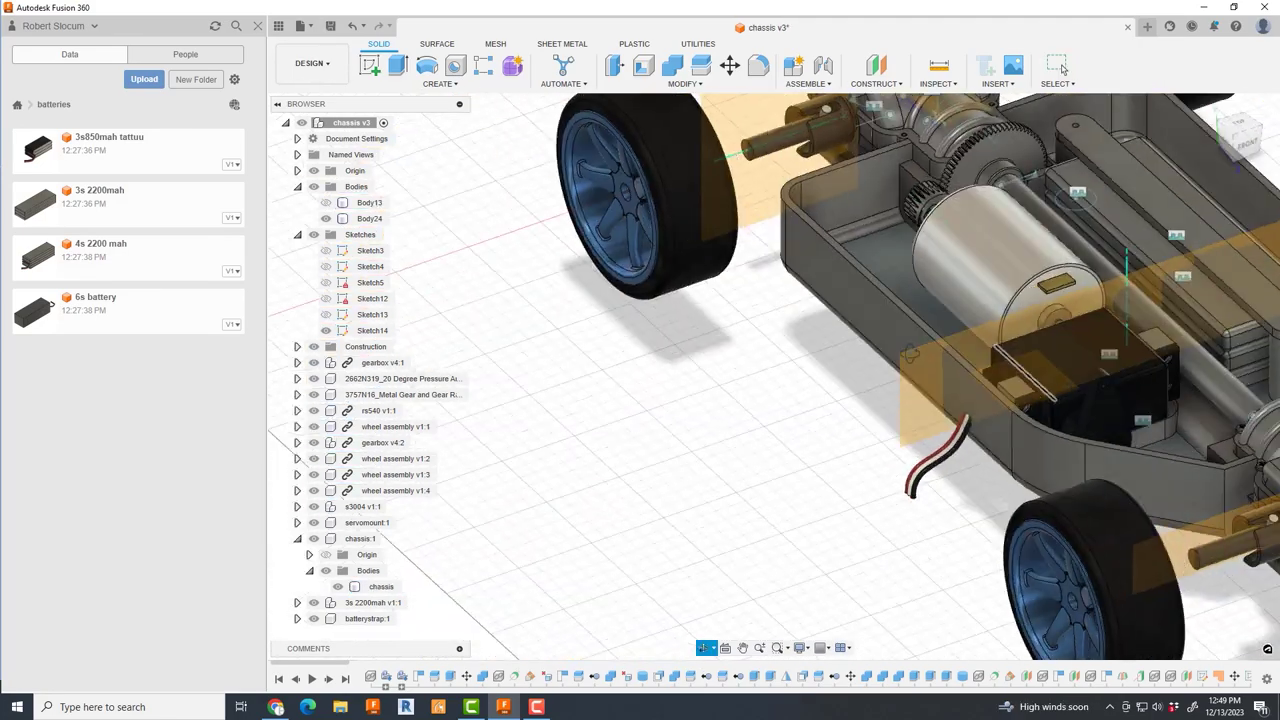
pyautogui.scroll(5, 876, 263)
pyautogui.scroll(-5, 876, 263)
pyautogui.keyDown('shift'); pyautogui.moveTo(876, 263); pyautogui.dragTo(755, 258, button='middle'); pyautogui.keyUp('shift')
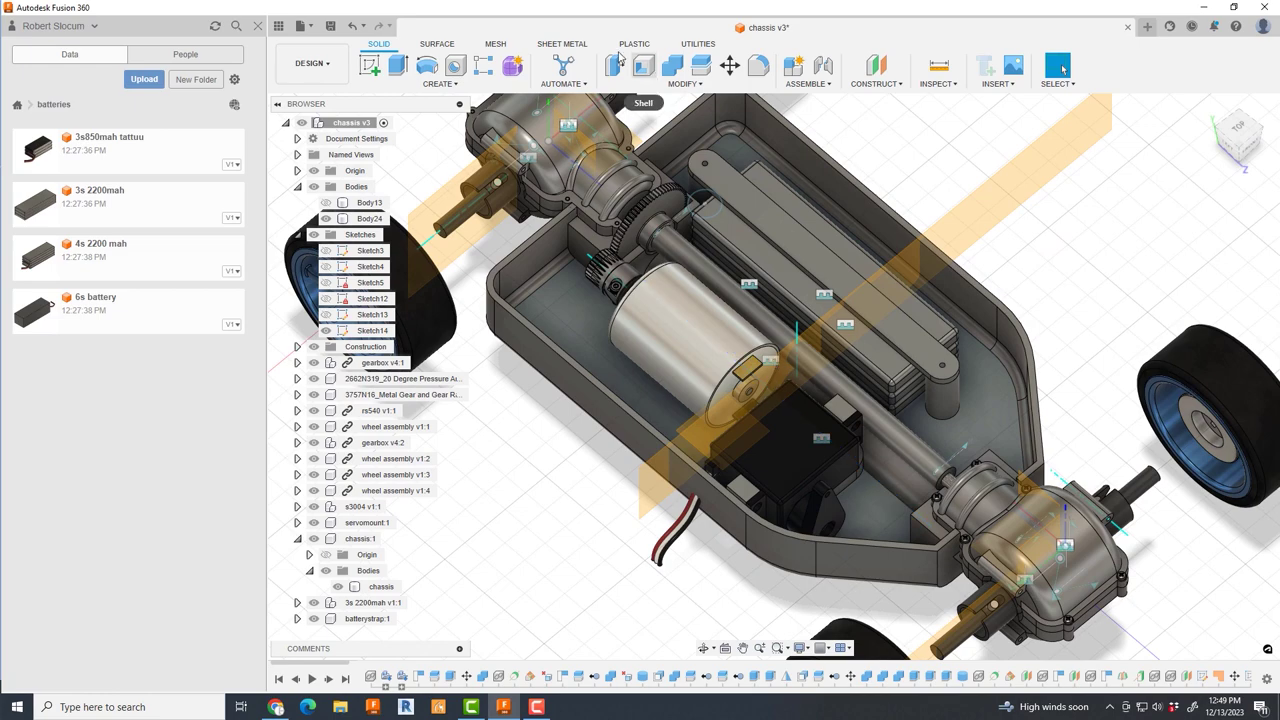
# - Sketch a 1.5 mm offset of the wall outline on the chassis wall top
pyautogui.click(369, 65)
pyautogui.click(530, 232)
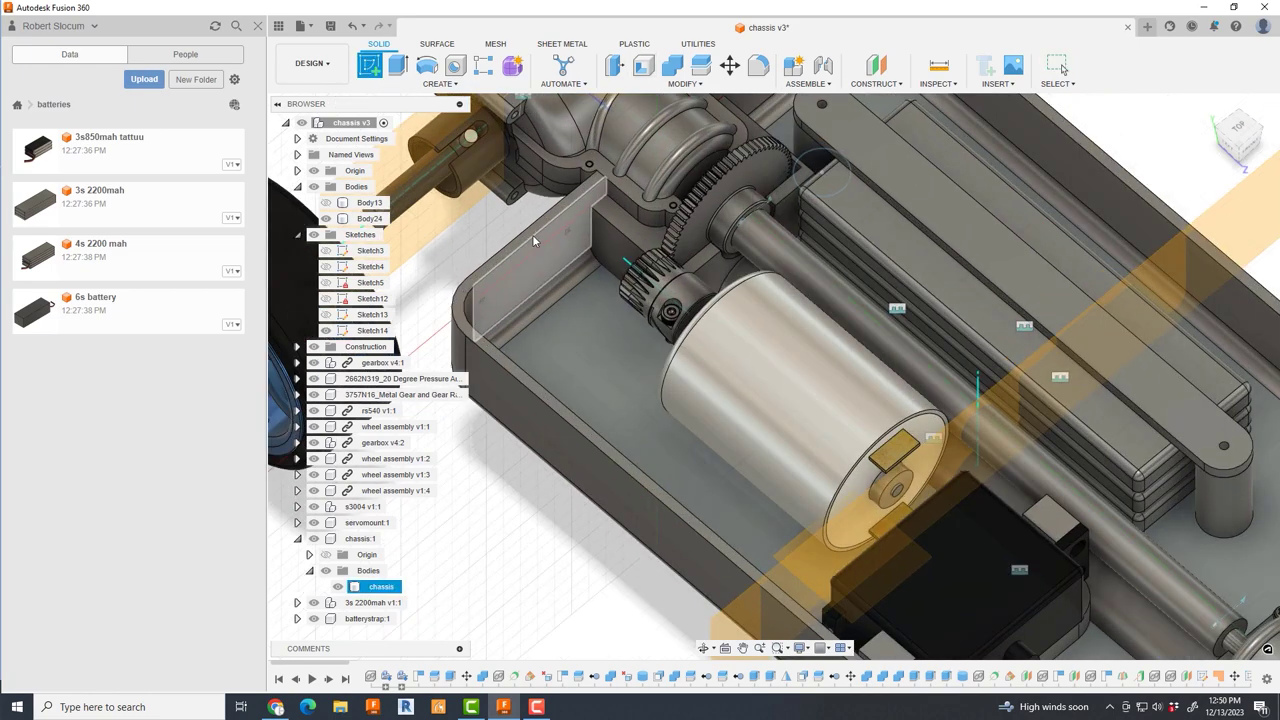
pyautogui.scroll(5, 648, 270)
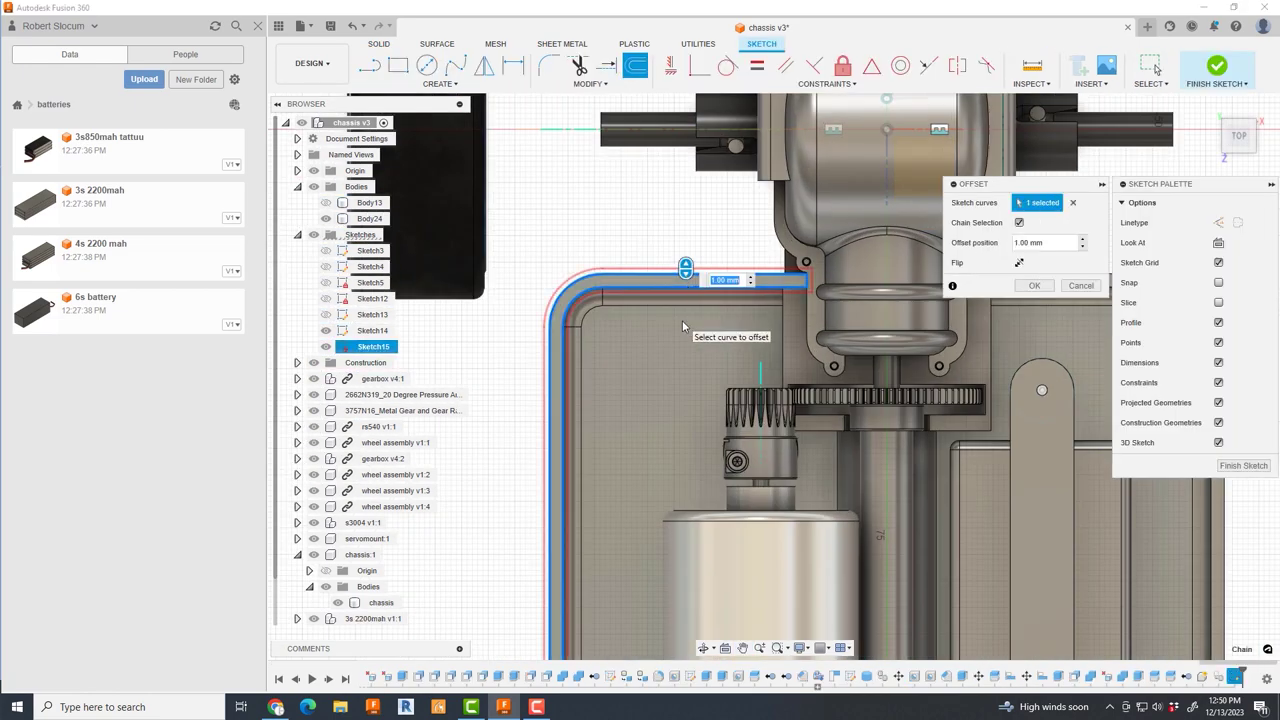
pyautogui.write('1.5')
pyautogui.press('Return')
pyautogui.scroll(-3, 522, 282)
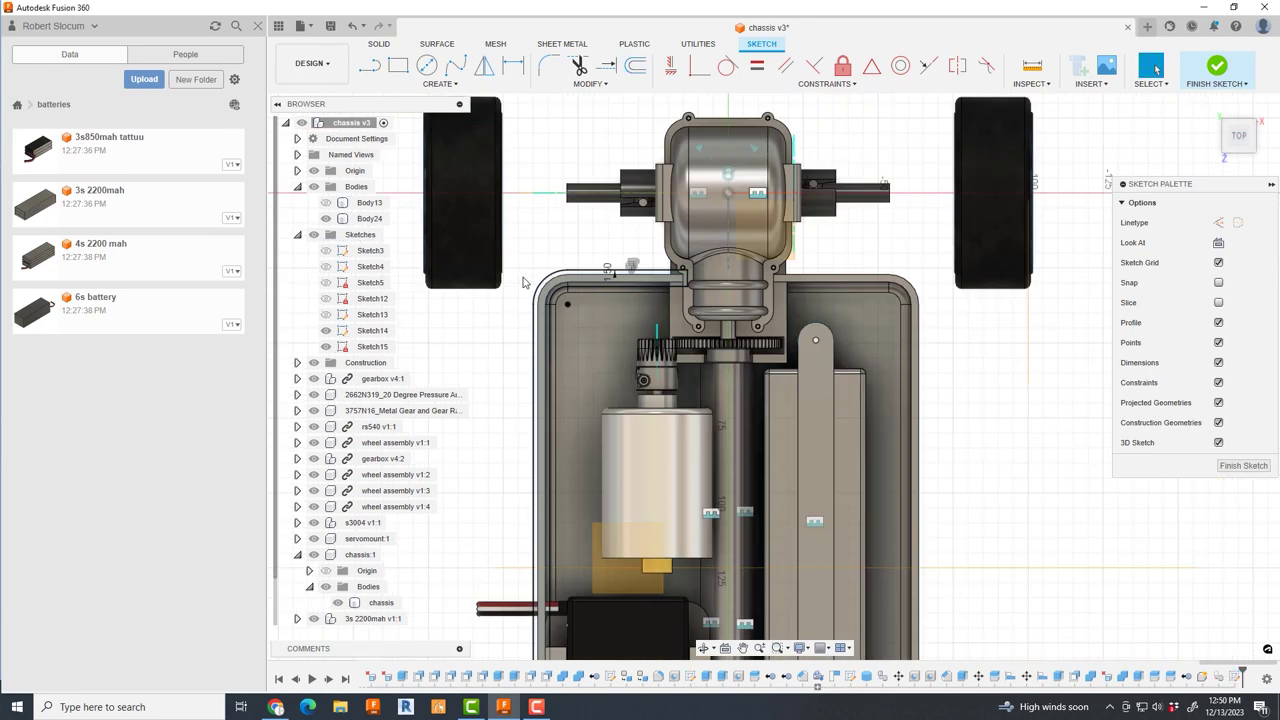
pyautogui.scroll(-1, 522, 282)
pyautogui.scroll(2, 934, 346)
pyautogui.scroll(-2, 1050, 304)
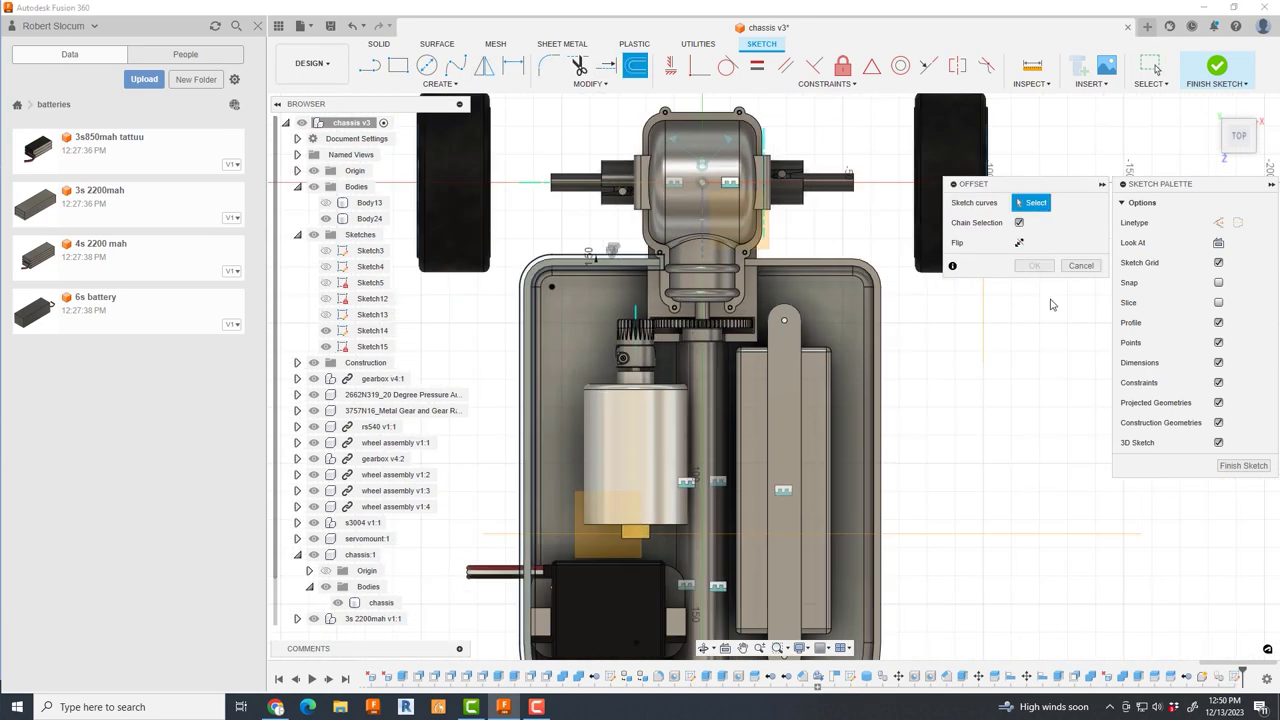
pyautogui.click(1213, 70)
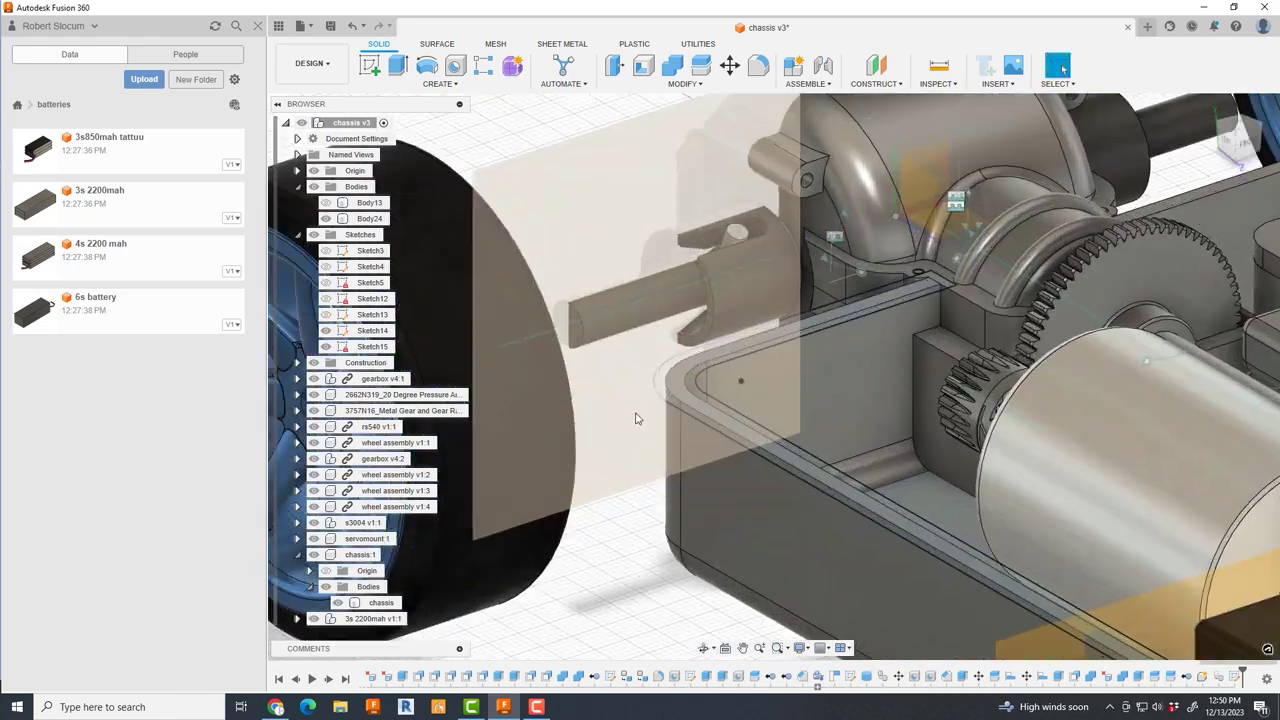
# - Extrude the offset profile as a new strip body and trim its end with a cut
pyautogui.press('e')
pyautogui.write('-2')
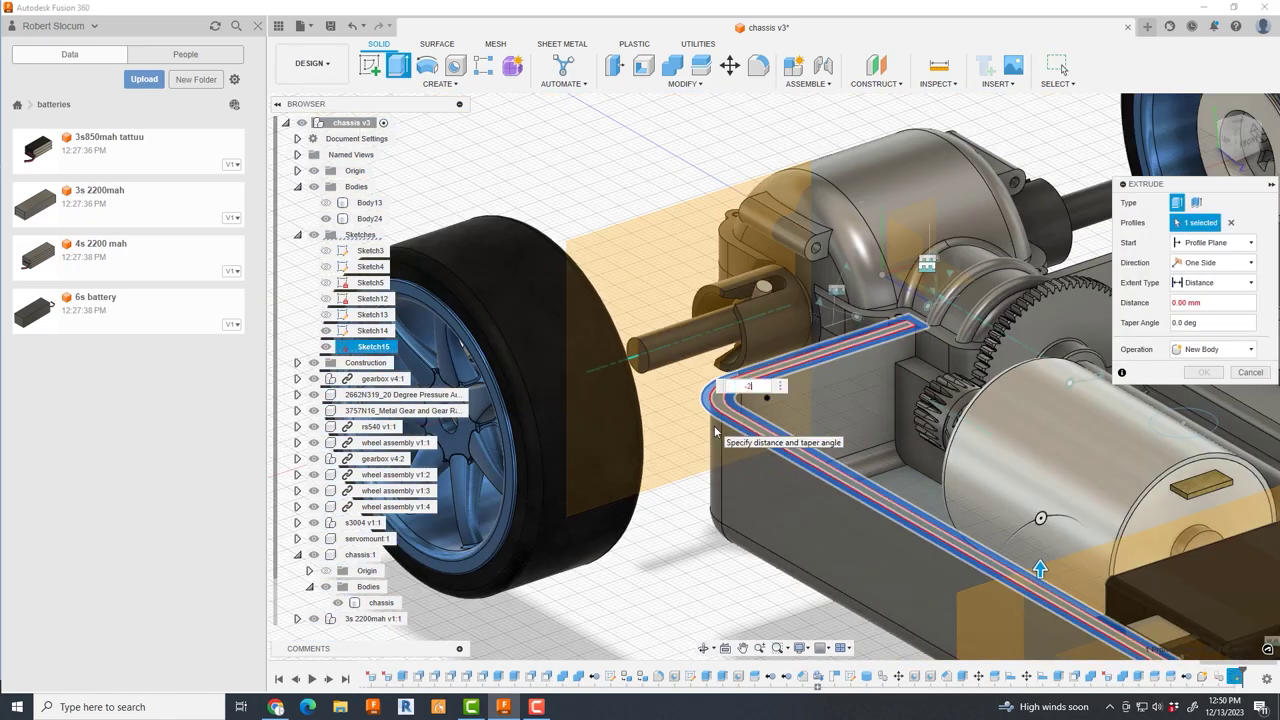
pyautogui.click(1204, 373)
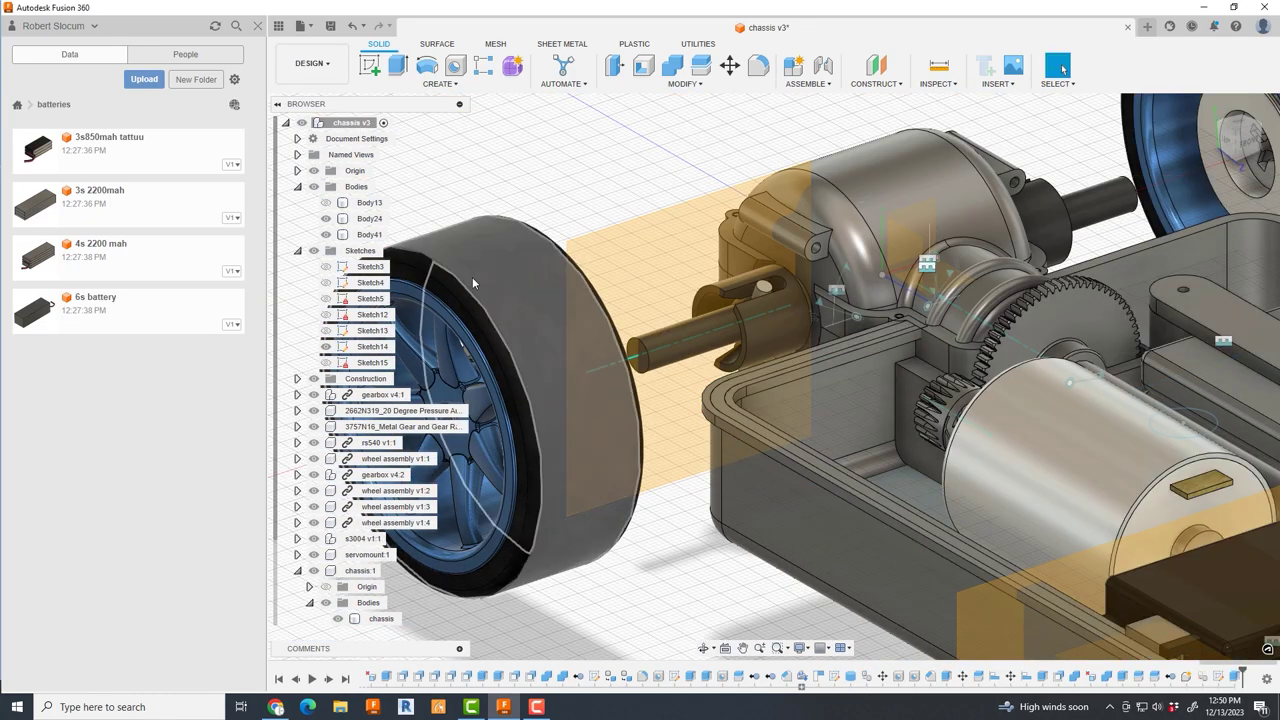
pyautogui.rightClick(340, 233)
pyautogui.click(375, 505)
pyautogui.press('e')
pyautogui.click(930, 335)
pyautogui.click(916, 328)
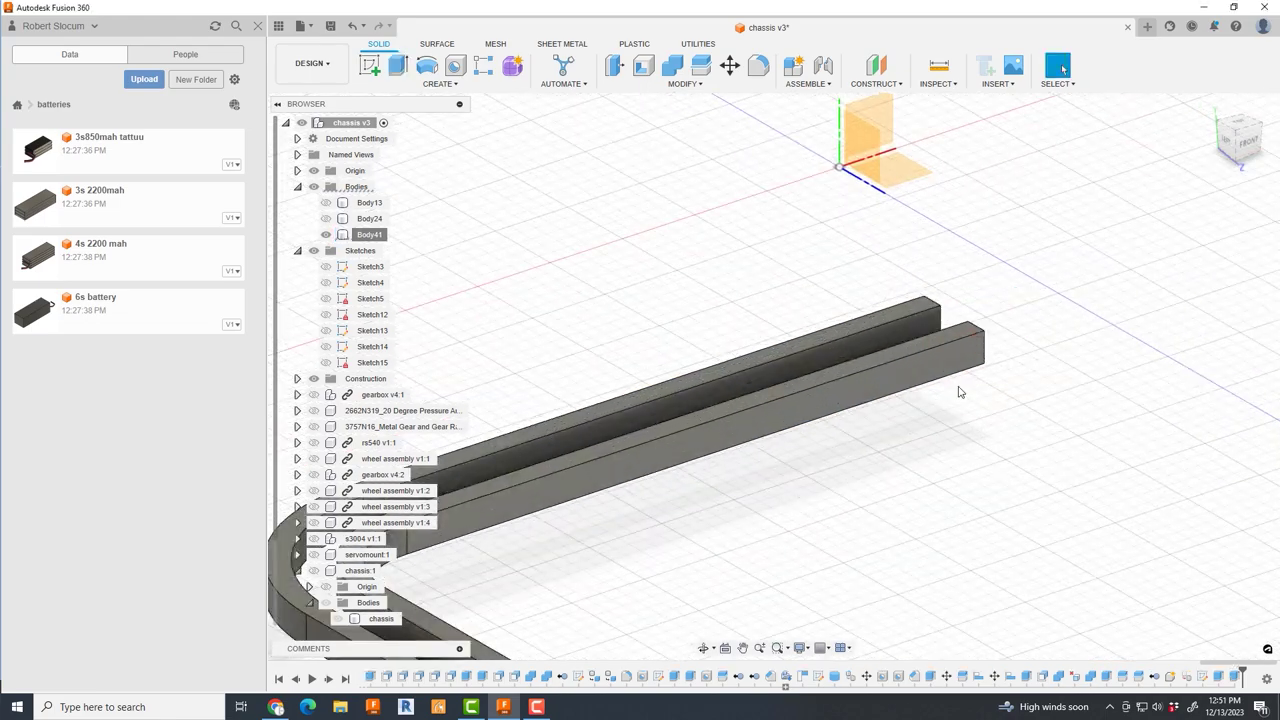
pyautogui.scroll(3, 1060, 398)
pyautogui.click(1198, 390)
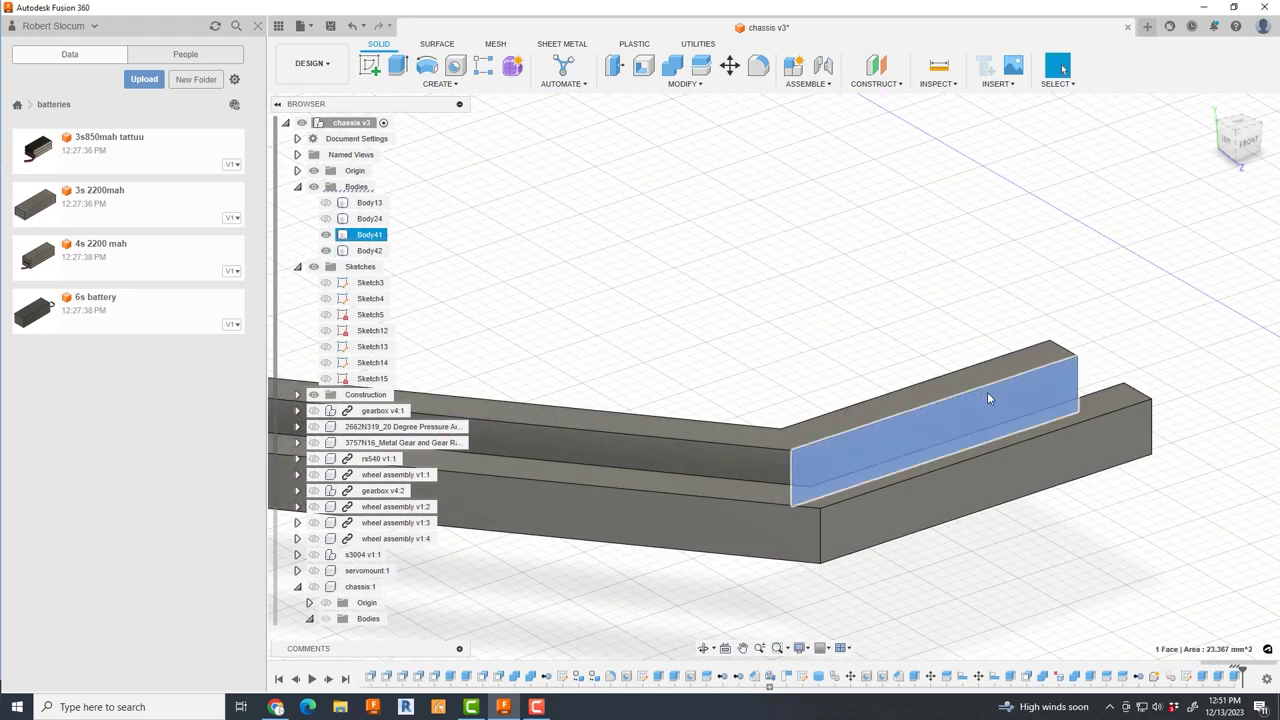
# - Mirror the trimmed lip strip to the opposite side of the chassis
pyautogui.rightClick(369, 234)
pyautogui.click(375, 505)
pyautogui.scroll(-3, 905, 397)
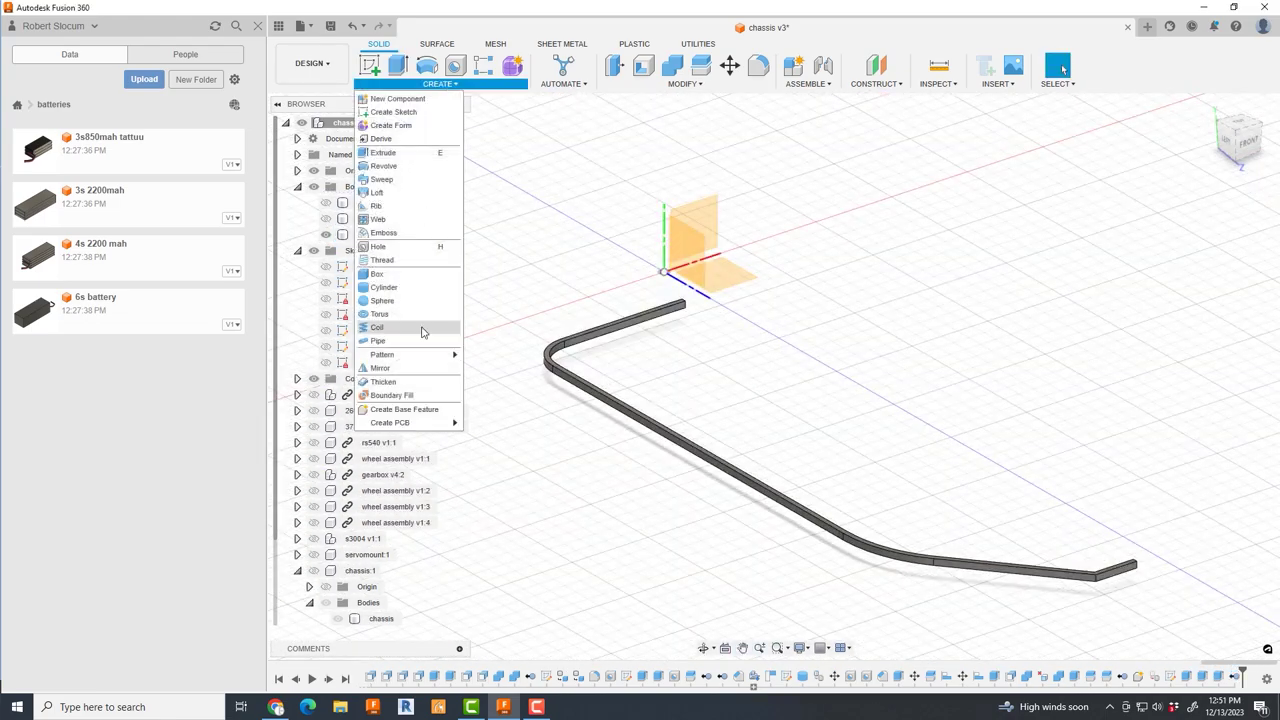
pyautogui.click(380, 367)
pyautogui.click(562, 343)
pyautogui.click(678, 249)
pyautogui.press('Return')
# - Show all bodies again and join both lip strips into the chassis body
pyautogui.rightClick(360, 122)
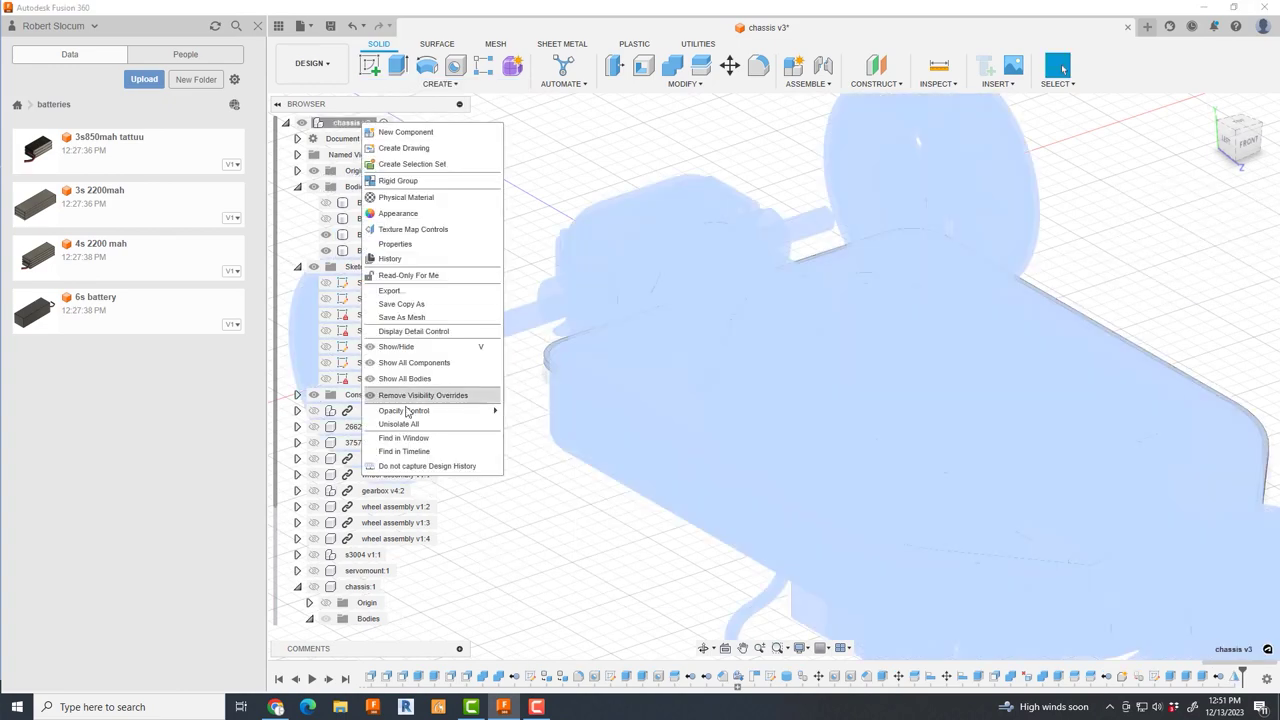
pyautogui.click(360, 122)
pyautogui.rightClick(360, 122)
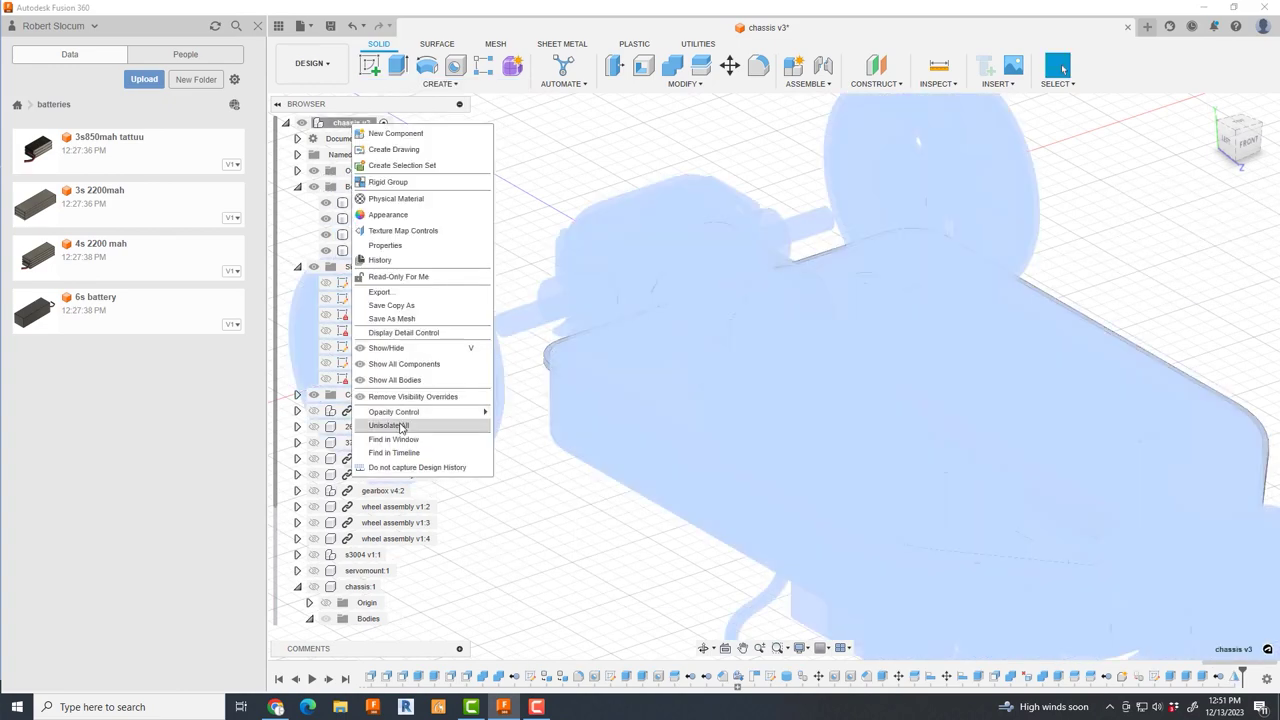
pyautogui.click(398, 423)
pyautogui.scroll(5, 528, 314)
pyautogui.click(537, 320)
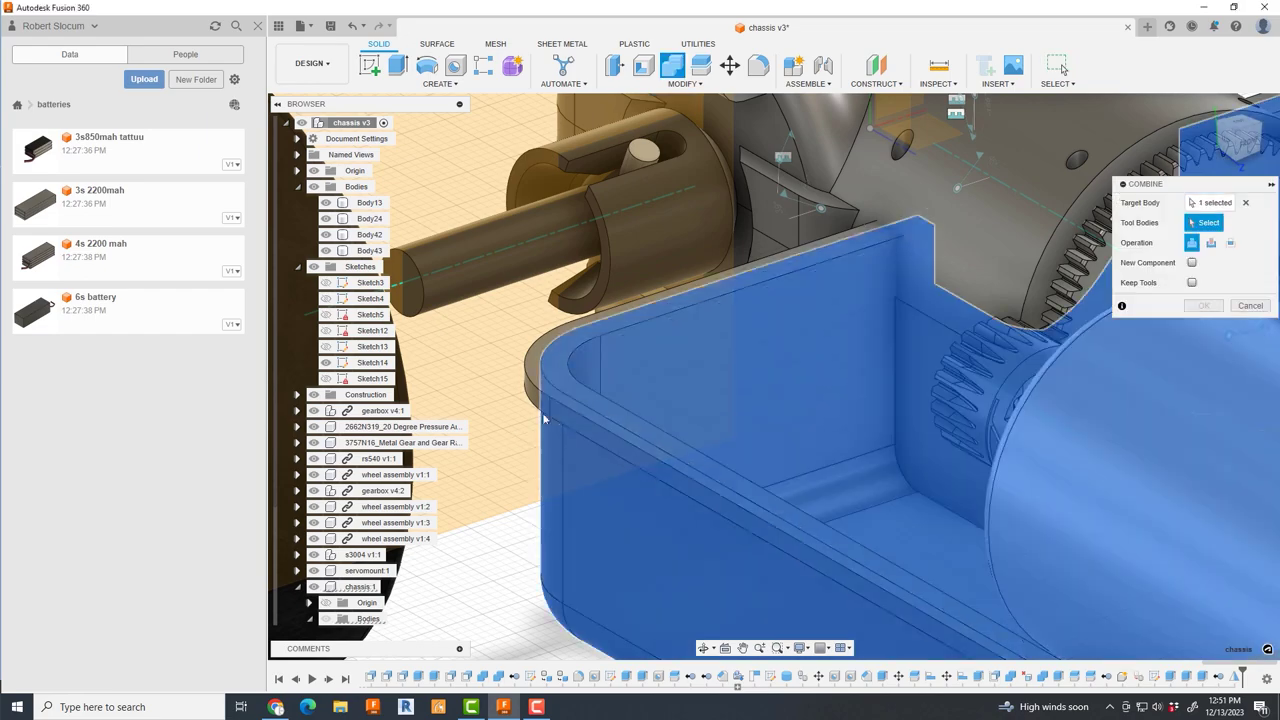
pyautogui.click(766, 399)
pyautogui.click(1202, 306)
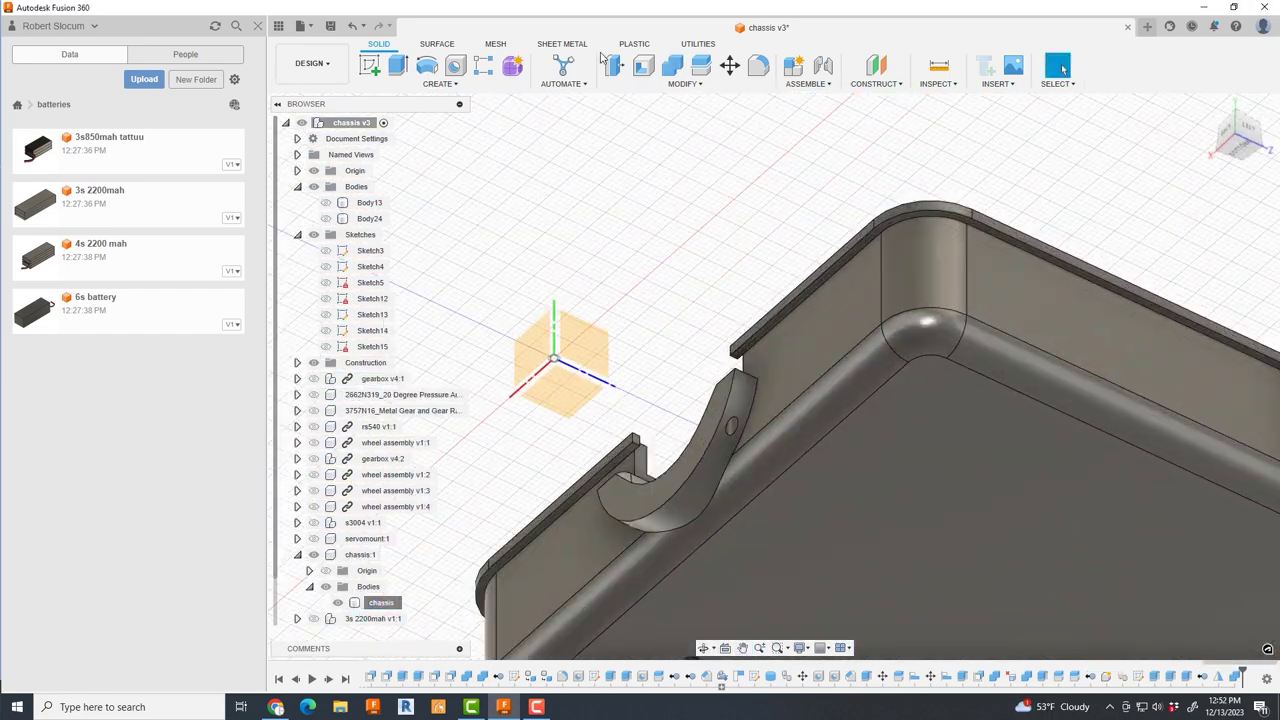
# - Chamfer the first lip's lower edge chain by 1.5 mm
pyautogui.click(684, 83)
pyautogui.click(630, 124)
pyautogui.click(876, 240)
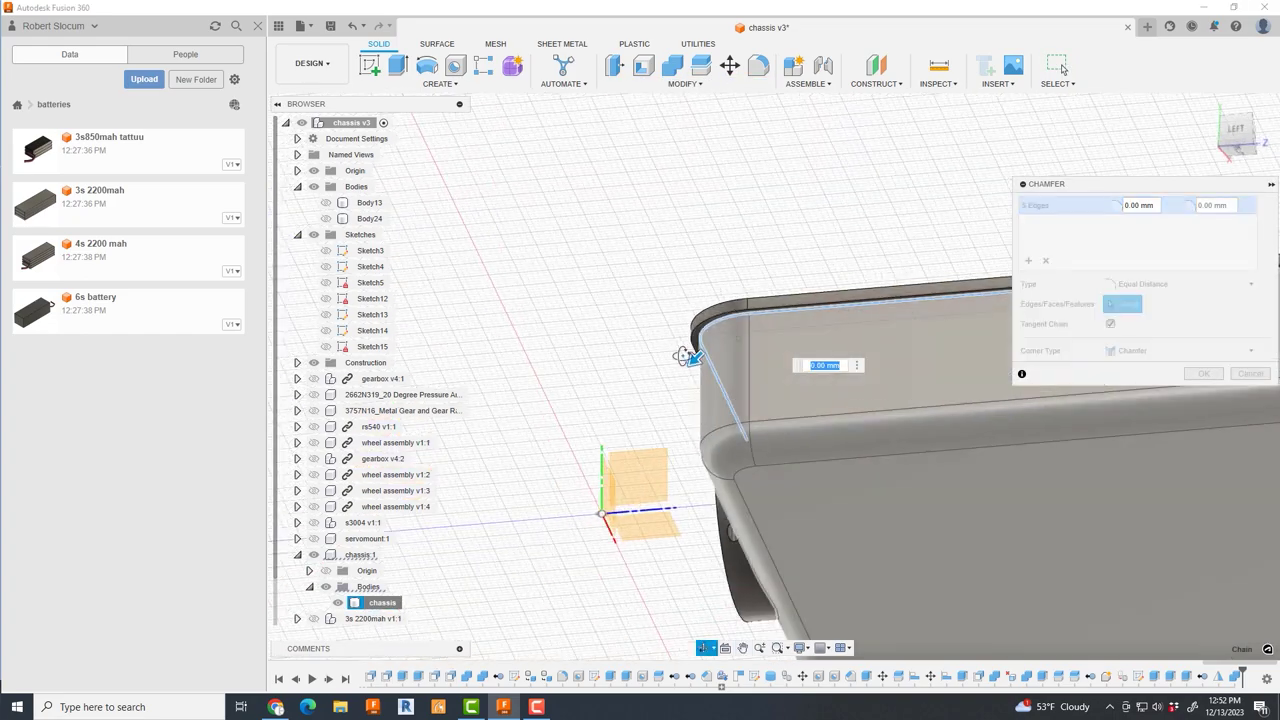
pyautogui.moveTo(686, 357)
pyautogui.keyDown('shift'); pyautogui.mouseDown(button='middle')
pyautogui.moveTo(508, 488)
pyautogui.moveTo(840, 262)
pyautogui.mouseUp(button='middle'); pyautogui.keyUp('shift')
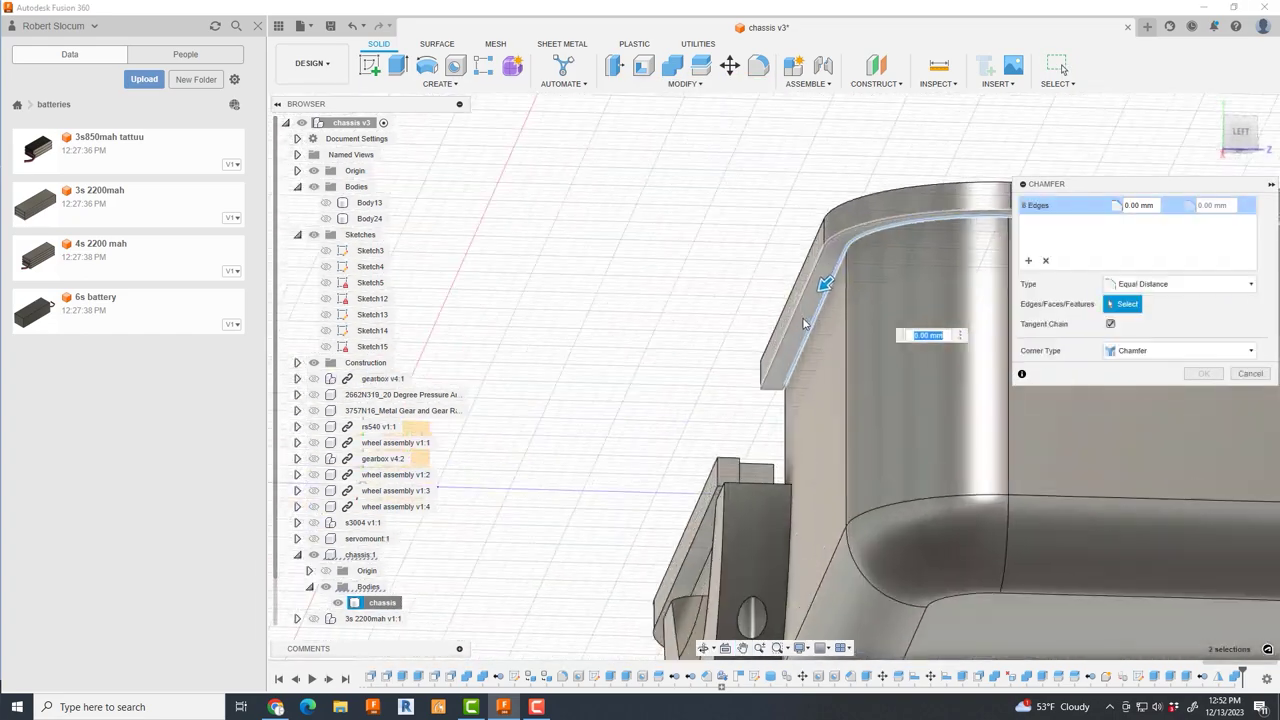
pyautogui.moveTo(840, 262); pyautogui.dragTo(847, 254)
pyautogui.write('1.5')
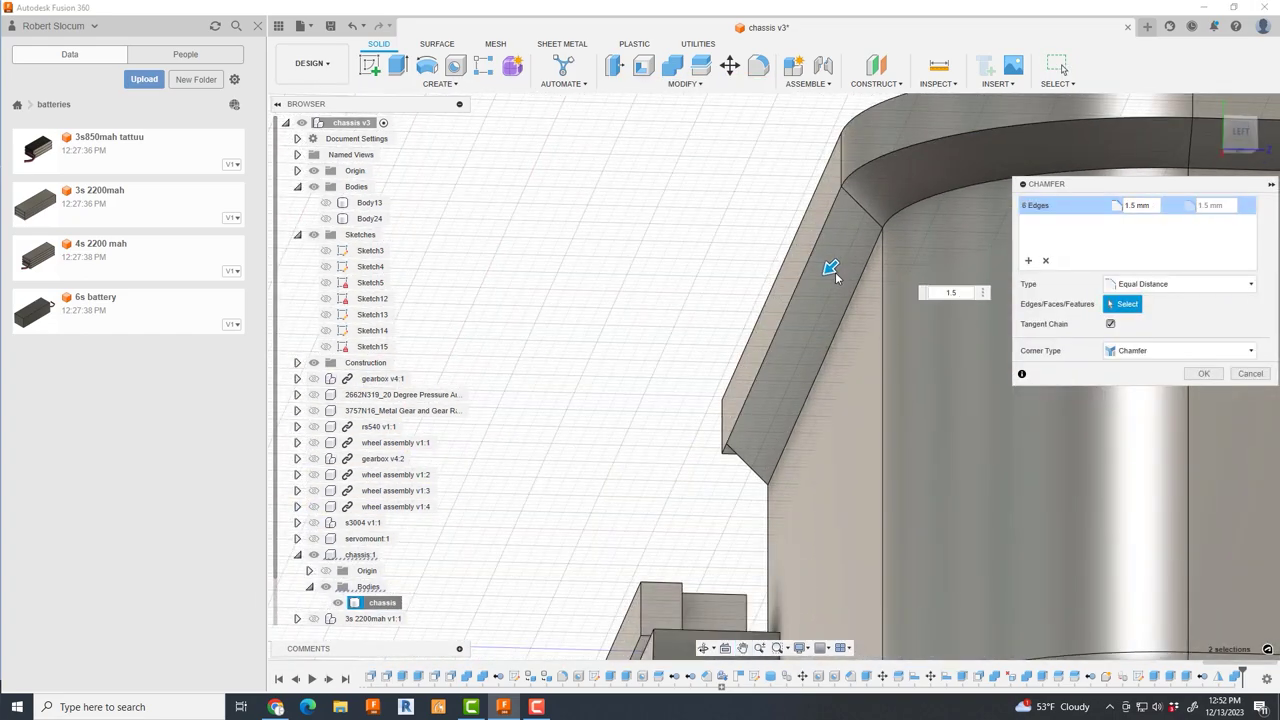
pyautogui.press('Return')
pyautogui.keyDown('shift'); pyautogui.moveTo(835, 272); pyautogui.dragTo(1276, 319, button='middle'); pyautogui.keyUp('shift')
# - Chamfer the other lip's lower edges with a second 1.5 mm chamfer
pyautogui.click(684, 83)
pyautogui.click(690, 123)
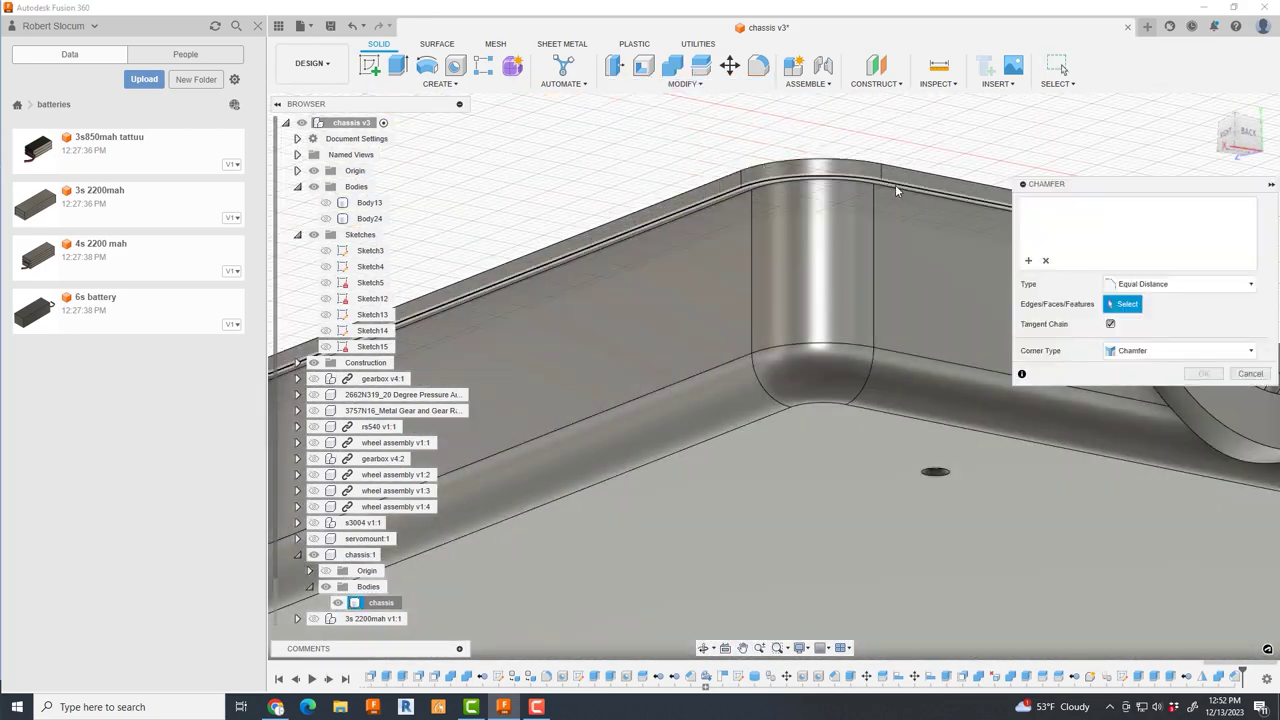
pyautogui.click(688, 178)
pyautogui.press('Return')
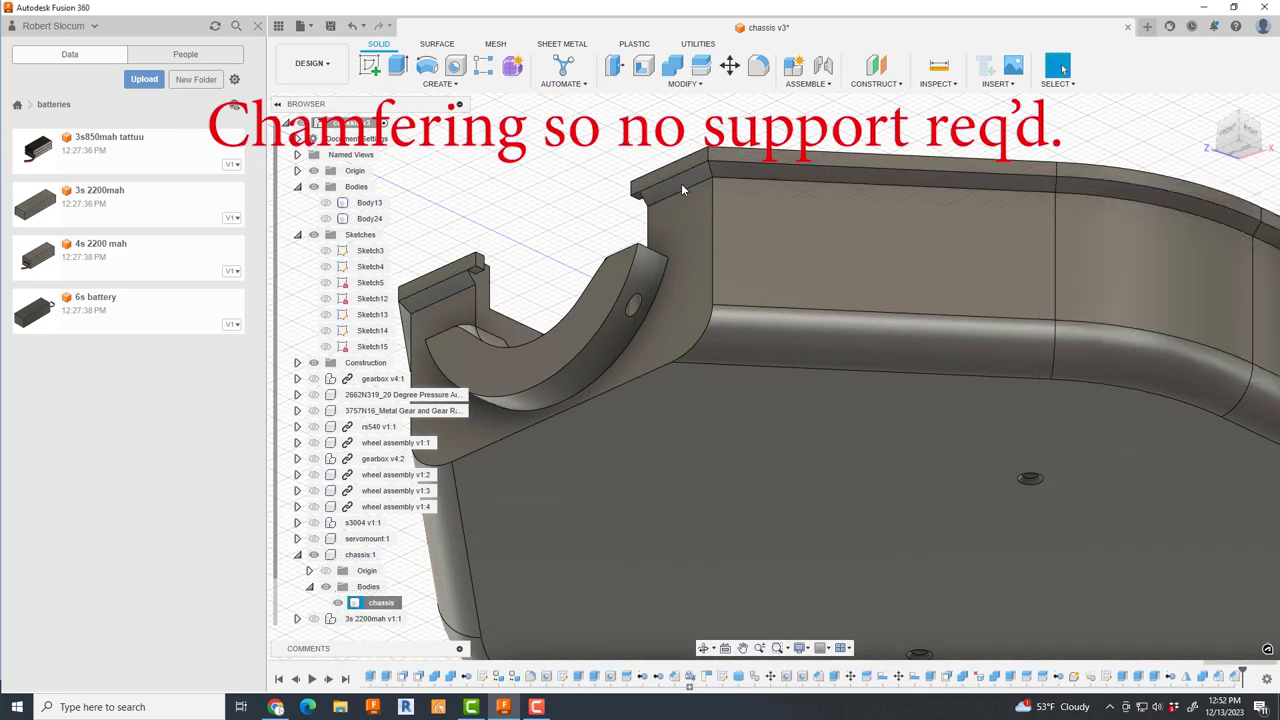
# - Show all components and orbit out to review the chamfered lips on the whole car
pyautogui.moveTo(681, 183)
pyautogui.keyDown('shift'); pyautogui.mouseDown(button='middle')
pyautogui.moveTo(445, 271)
pyautogui.moveTo(800, 451)
pyautogui.moveTo(979, 231)
pyautogui.mouseUp(button='middle'); pyautogui.keyUp('shift')
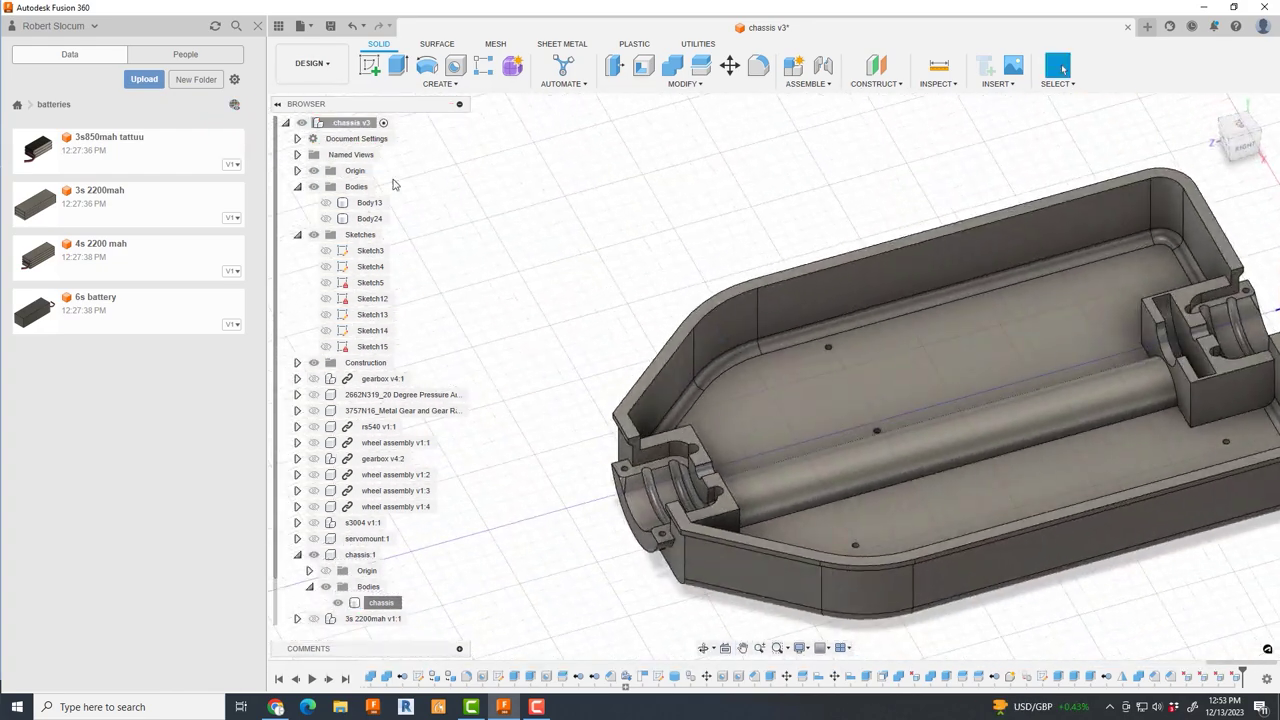
pyautogui.rightClick(343, 124)
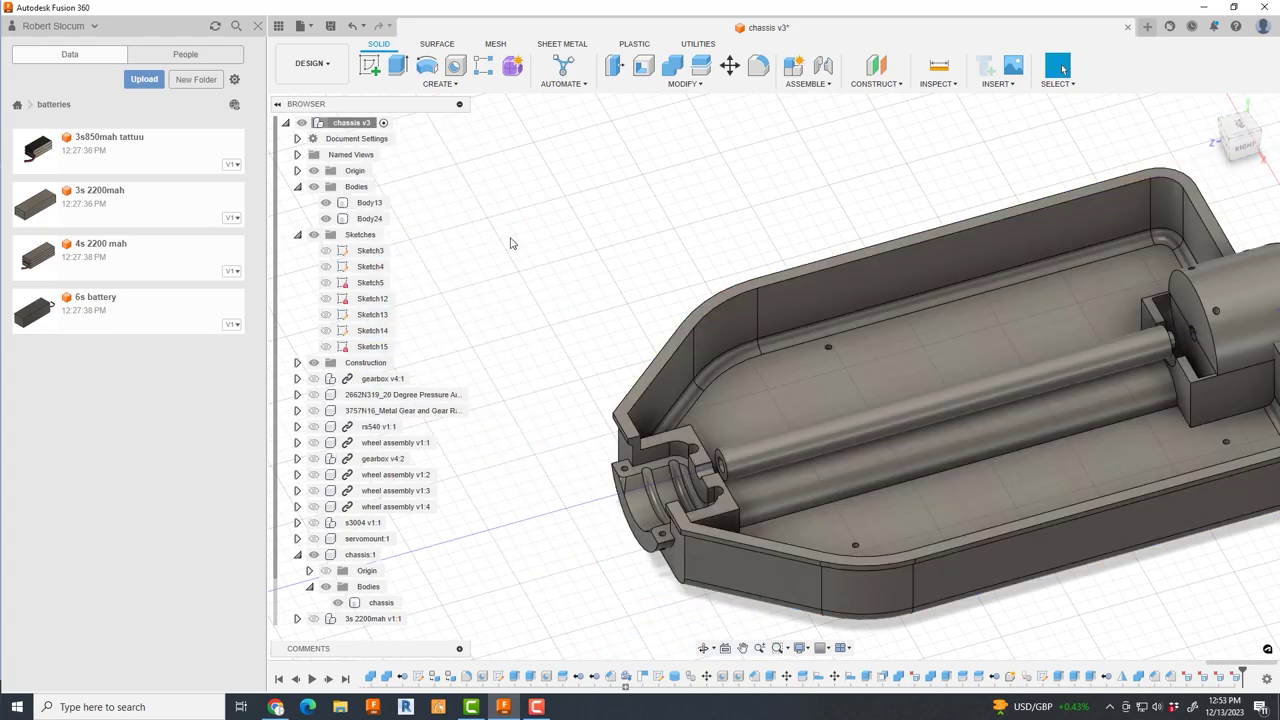
pyautogui.scroll(-2, 700, 460)
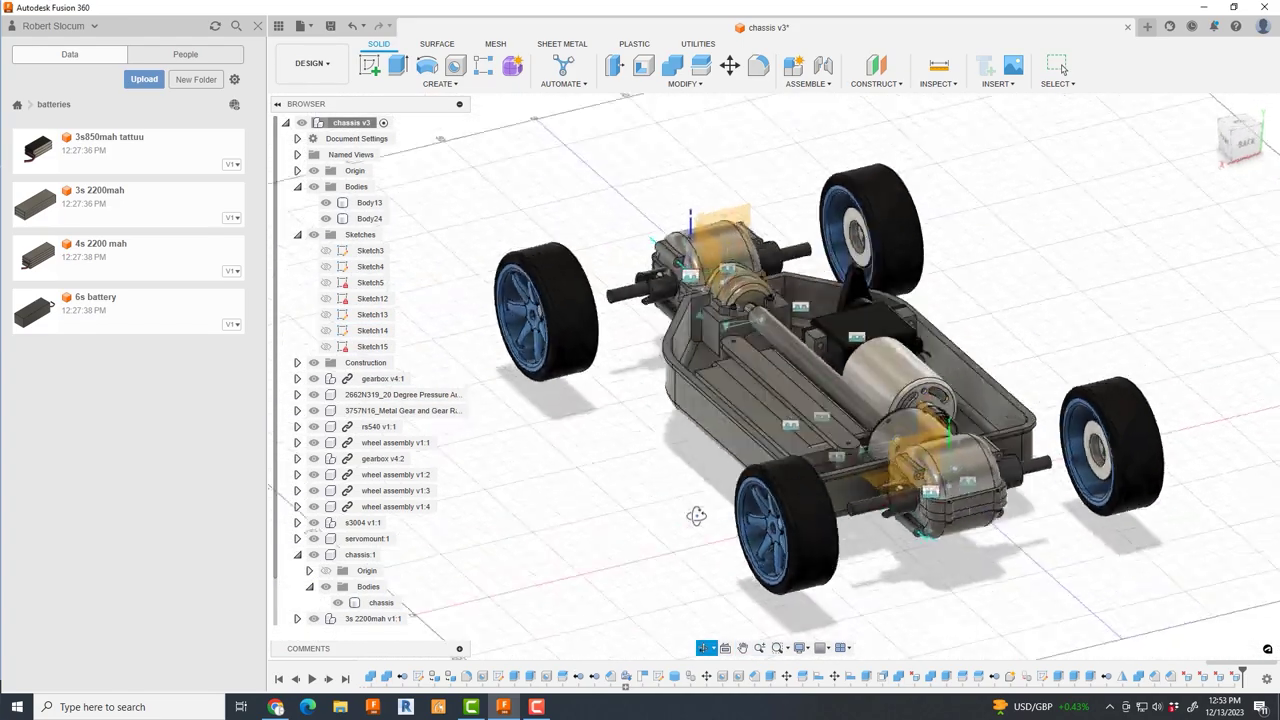
pyautogui.scroll(5, 694, 514)
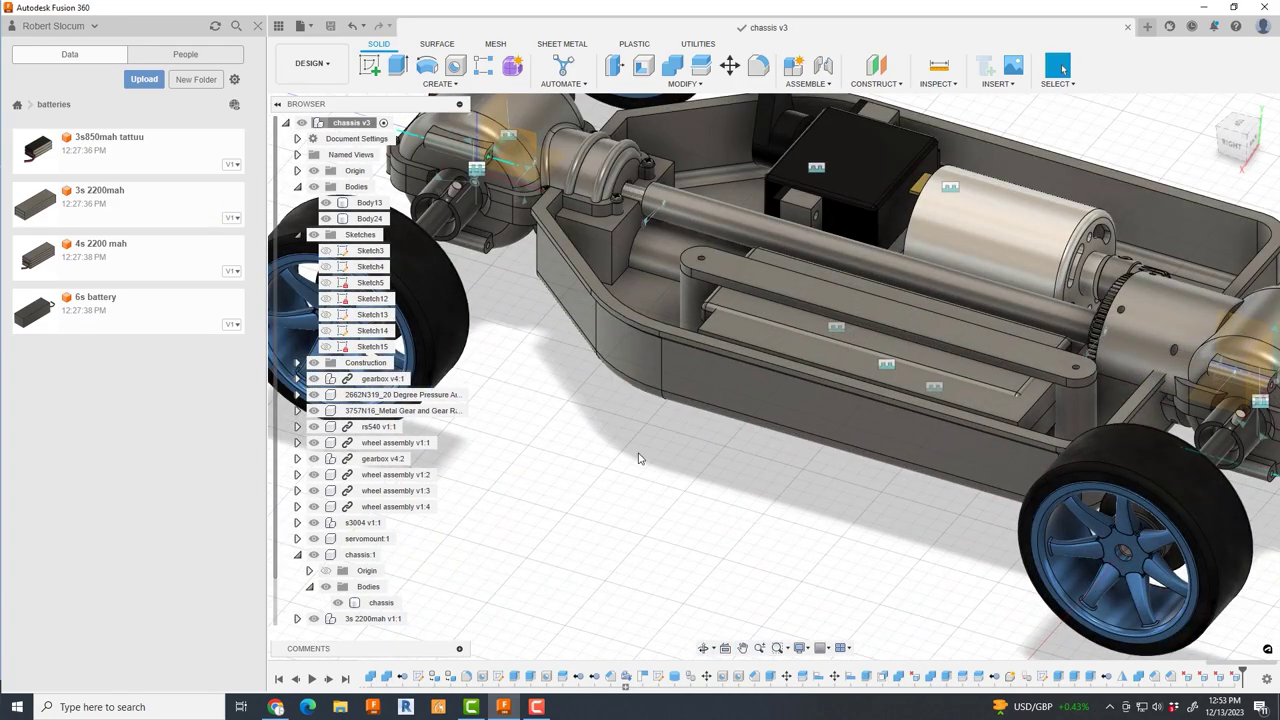
pyautogui.keyDown('shift'); pyautogui.moveTo(640, 458); pyautogui.dragTo(981, 414, button='middle'); pyautogui.keyUp('shift')
pyautogui.scroll(-5, 981, 414)
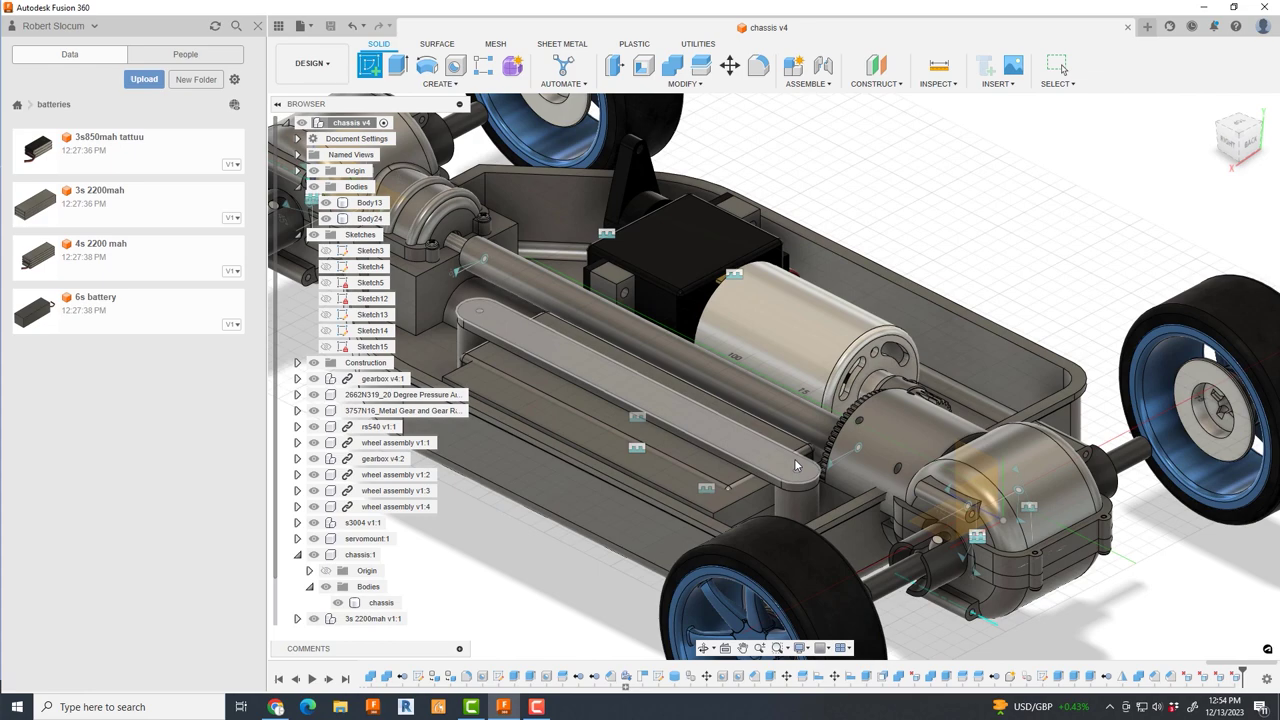
# - Complete the post sketch on the chassis face, including a 33 mm line
pyautogui.click(794, 461)
pyautogui.write('33')
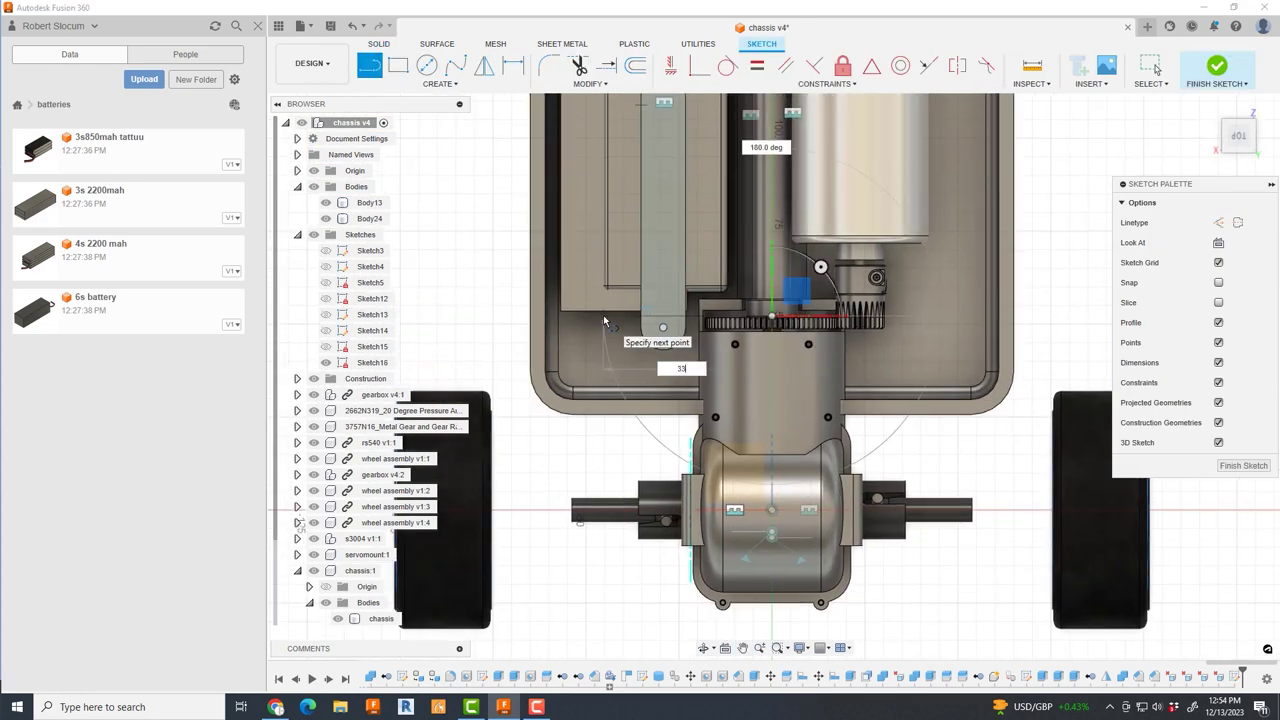
pyautogui.press('Return')
pyautogui.press('Escape')
pyautogui.scroll(3, 580, 260)
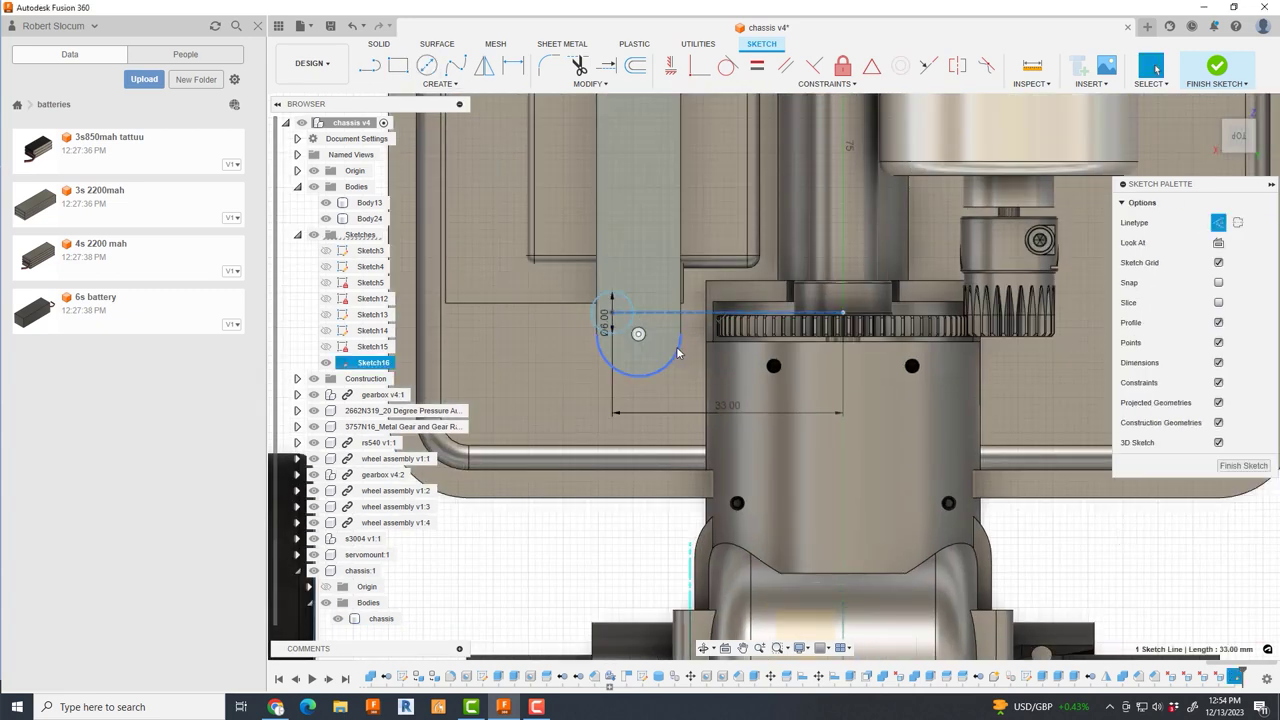
pyautogui.scroll(-3, 718, 359)
pyautogui.click(1240, 466)
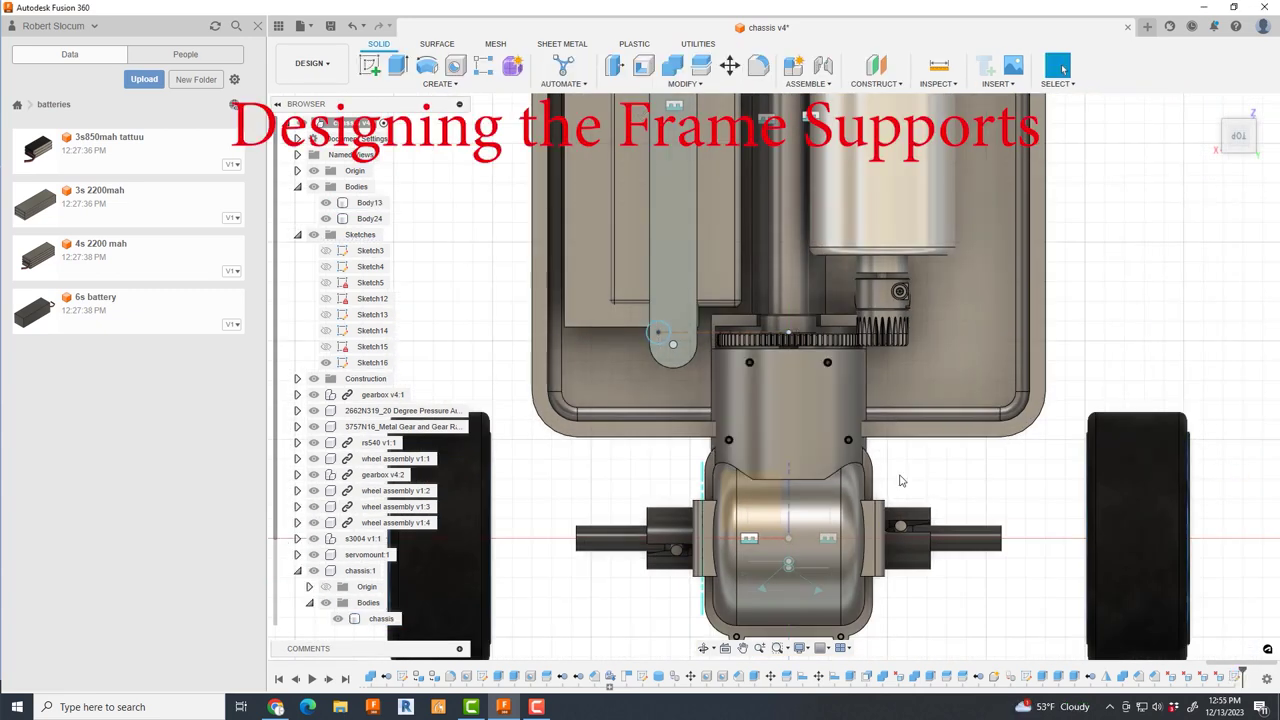
# - Extrude the circle profiles into a post and move it -52.169 mm in Y
pyautogui.scroll(3, 703, 477)
pyautogui.scroll(3, 703, 477)
pyautogui.press('e')
pyautogui.scroll(-3, 703, 477)
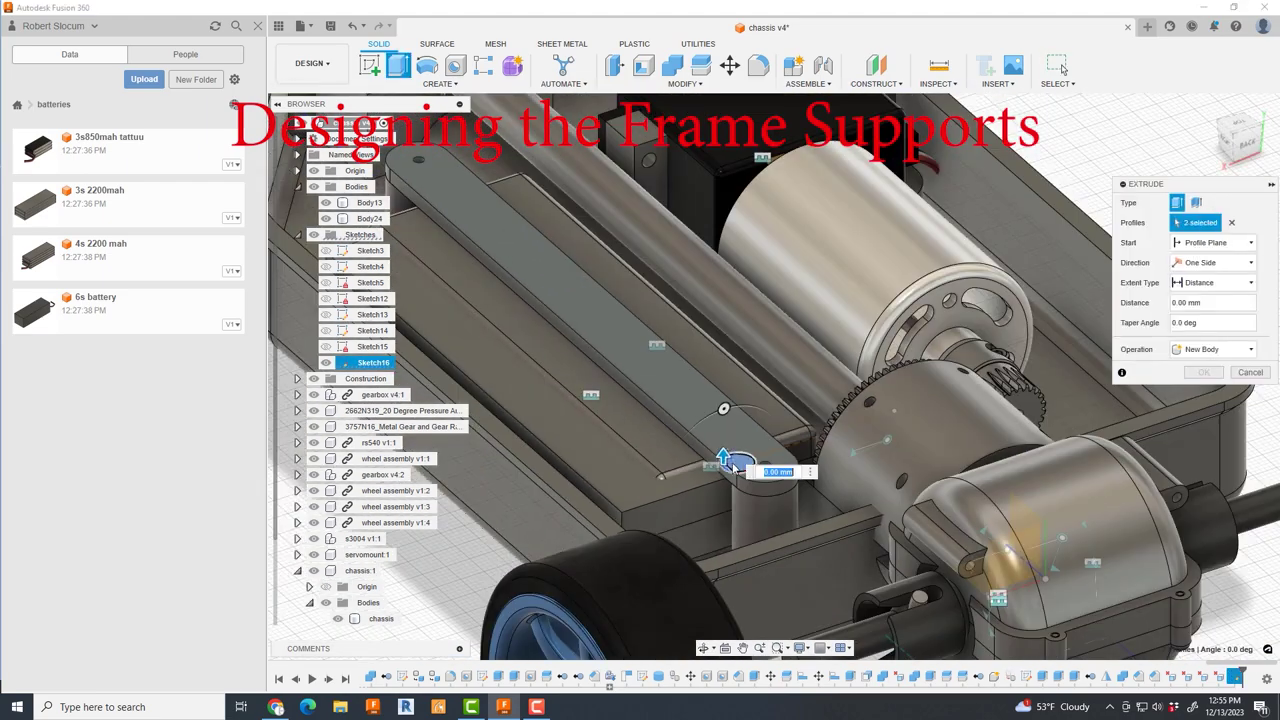
pyautogui.click(1204, 372)
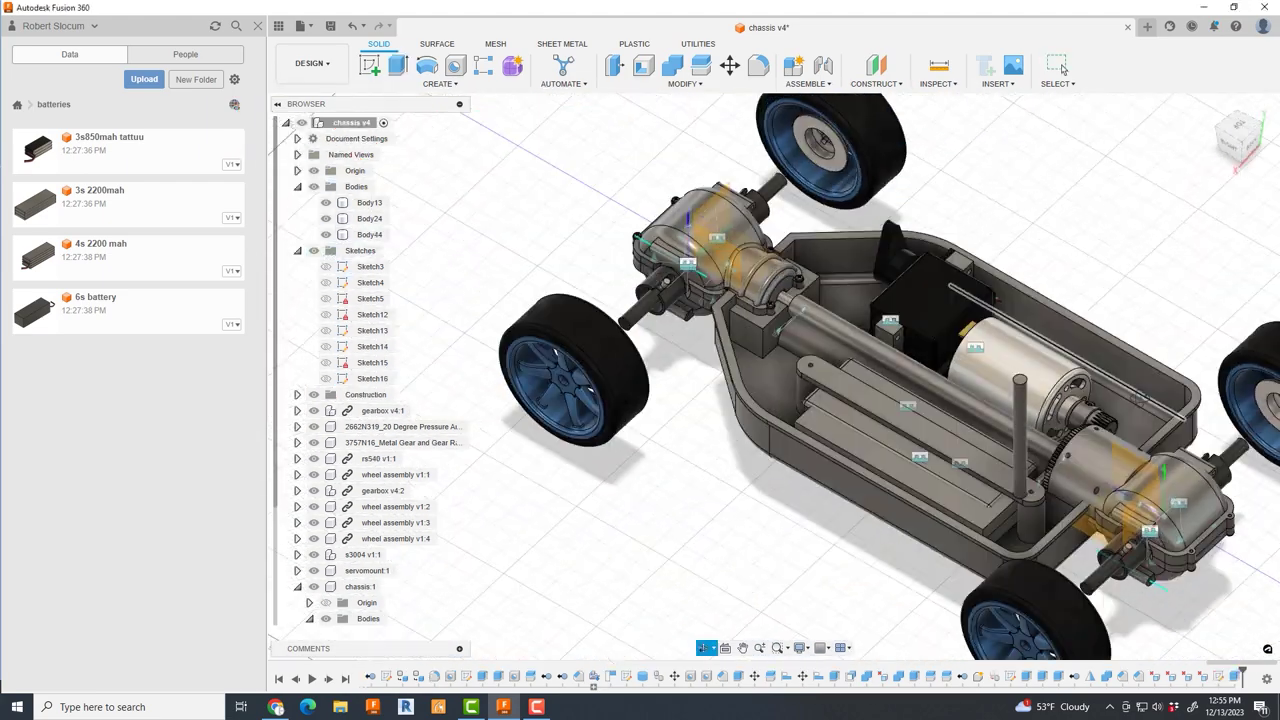
pyautogui.press('m')
pyautogui.moveTo(916, 388); pyautogui.dragTo(1003, 457)
pyautogui.scroll(-5, 1003, 457)
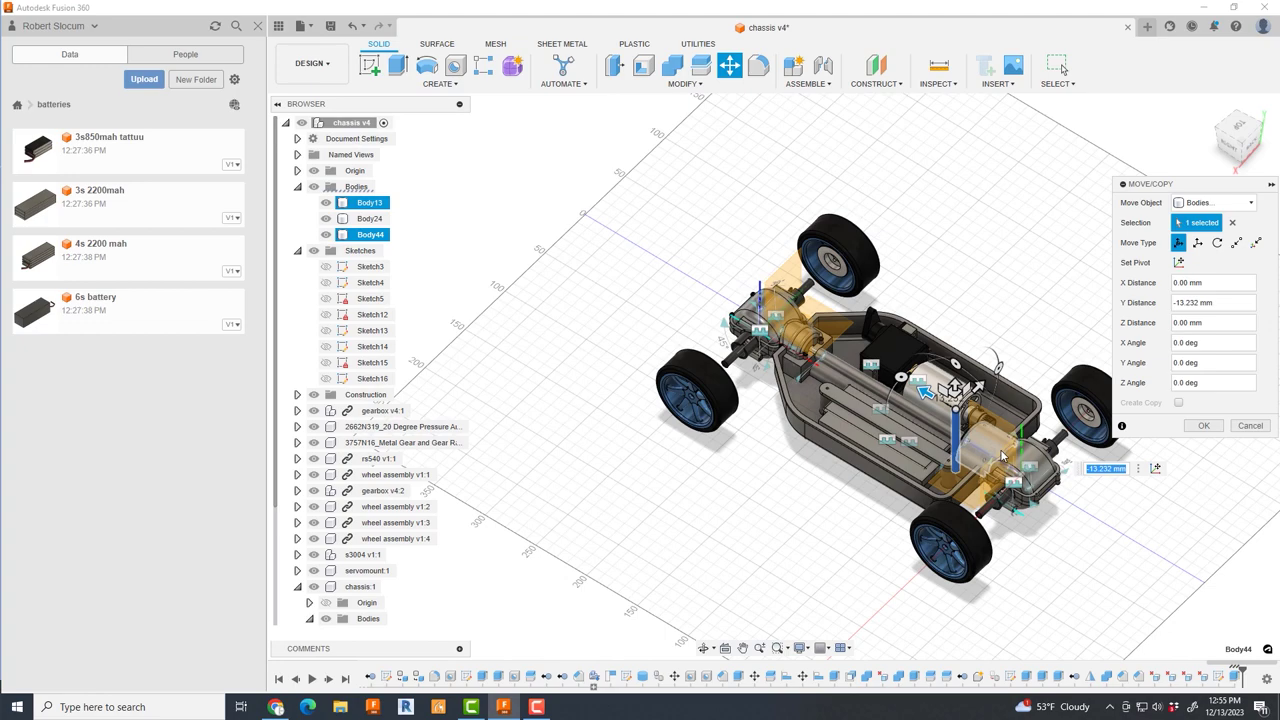
pyautogui.click(1205, 426)
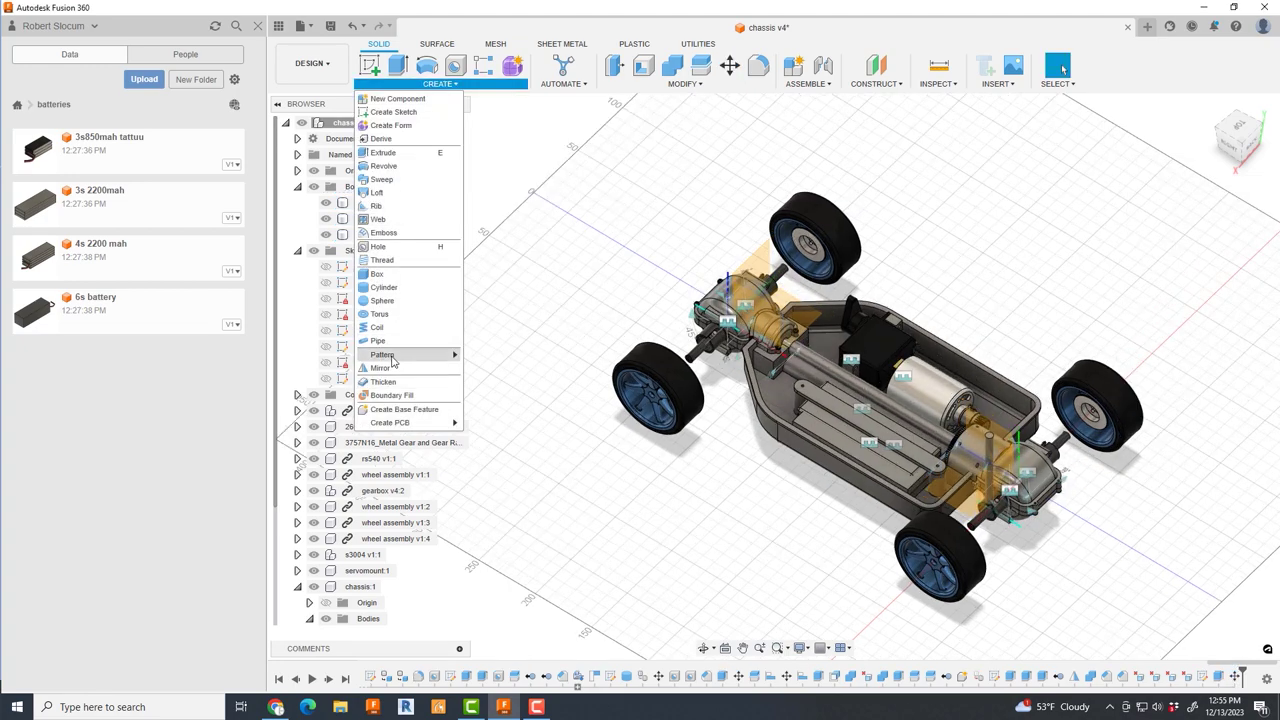
# - Mirror the post into a matching second post, then begin a box on the gearbox
pyautogui.click(380, 367)
pyautogui.scroll(5, 1024, 437)
pyautogui.scroll(-5, 900, 400)
pyautogui.click(1203, 301)
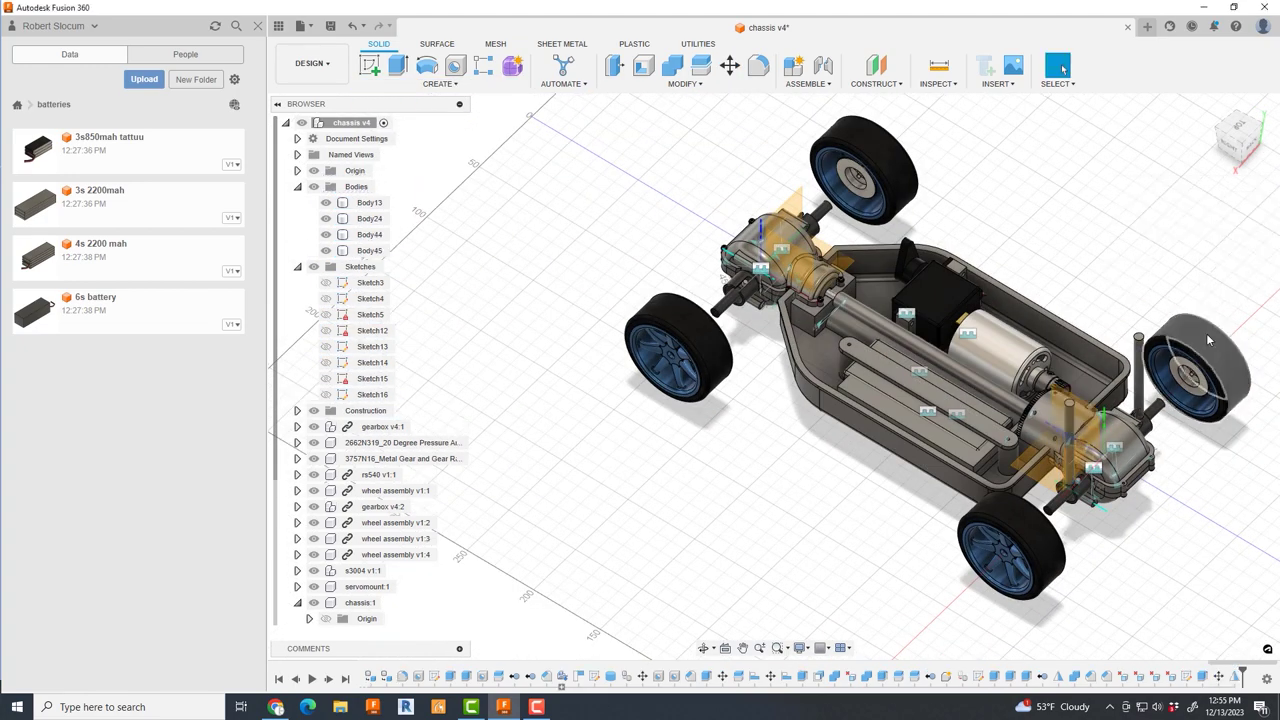
pyautogui.moveTo(1206, 333)
pyautogui.keyDown('shift'); pyautogui.mouseDown(button='middle')
pyautogui.moveTo(1103, 416)
pyautogui.moveTo(996, 476)
pyautogui.mouseUp(button='middle'); pyautogui.keyUp('shift')
pyautogui.scroll(5, 1103, 416)
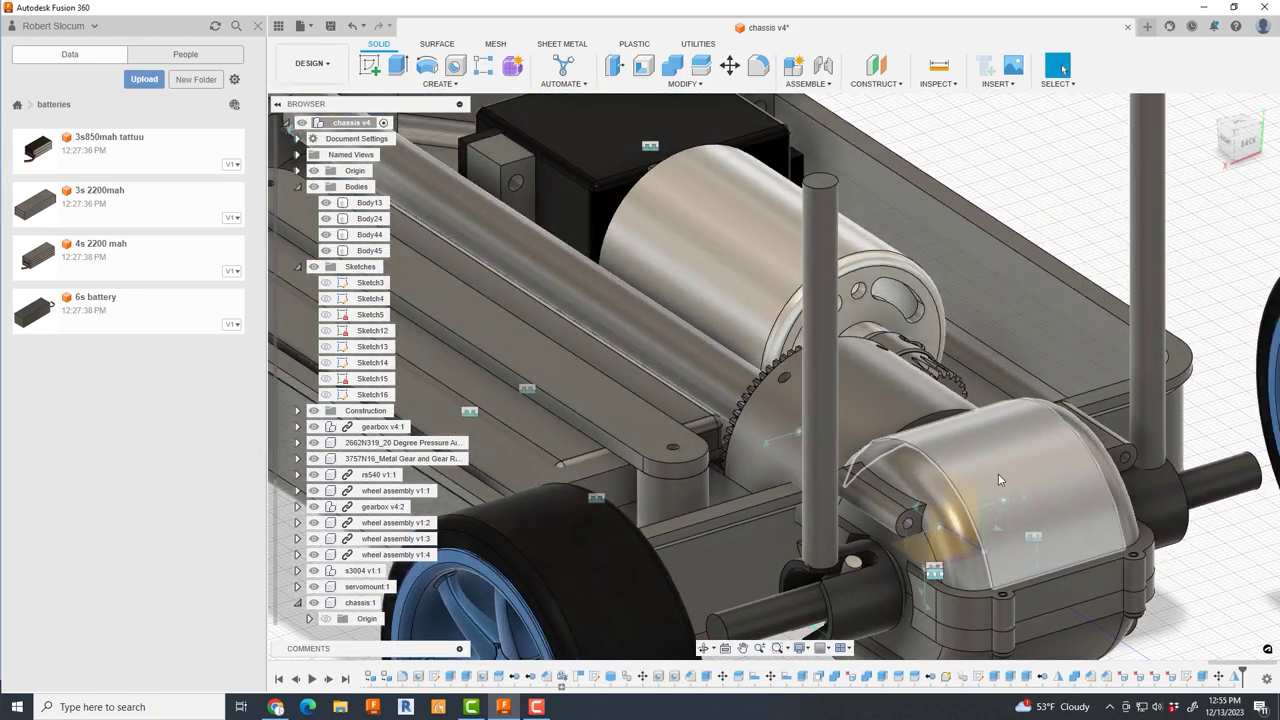
pyautogui.click(998, 480)
pyautogui.click(437, 86)
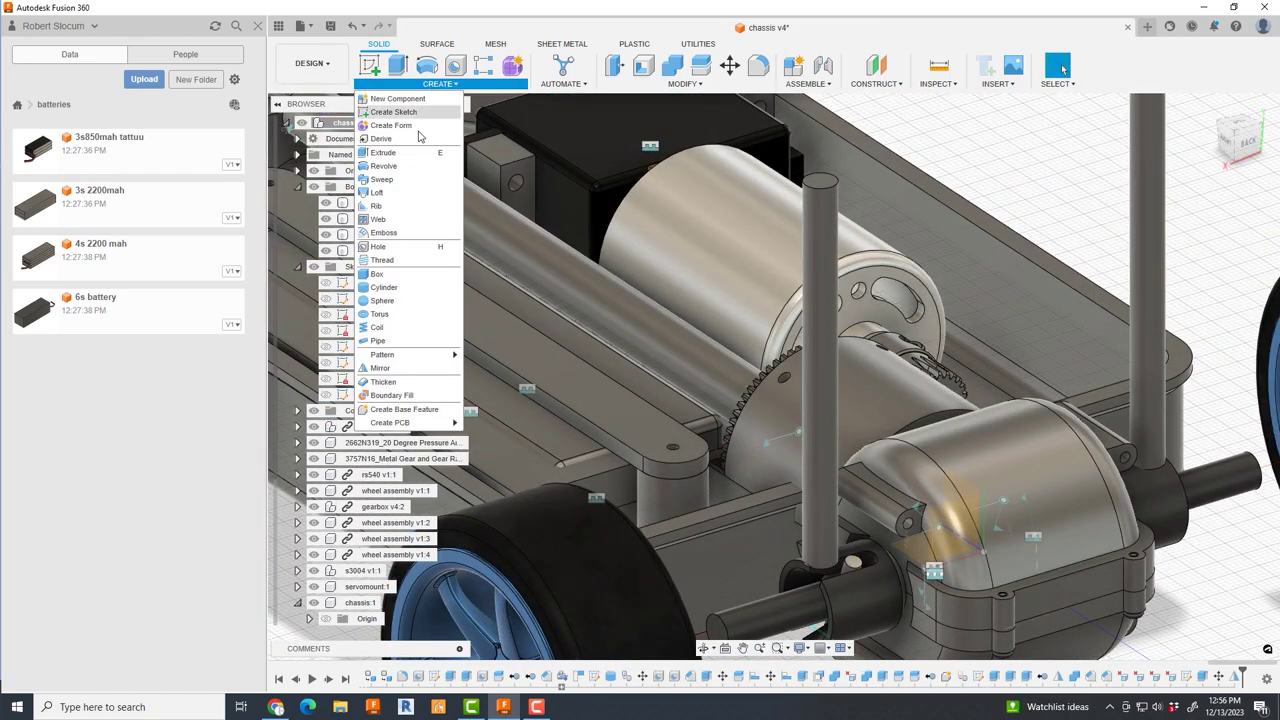
pyautogui.click(376, 273)
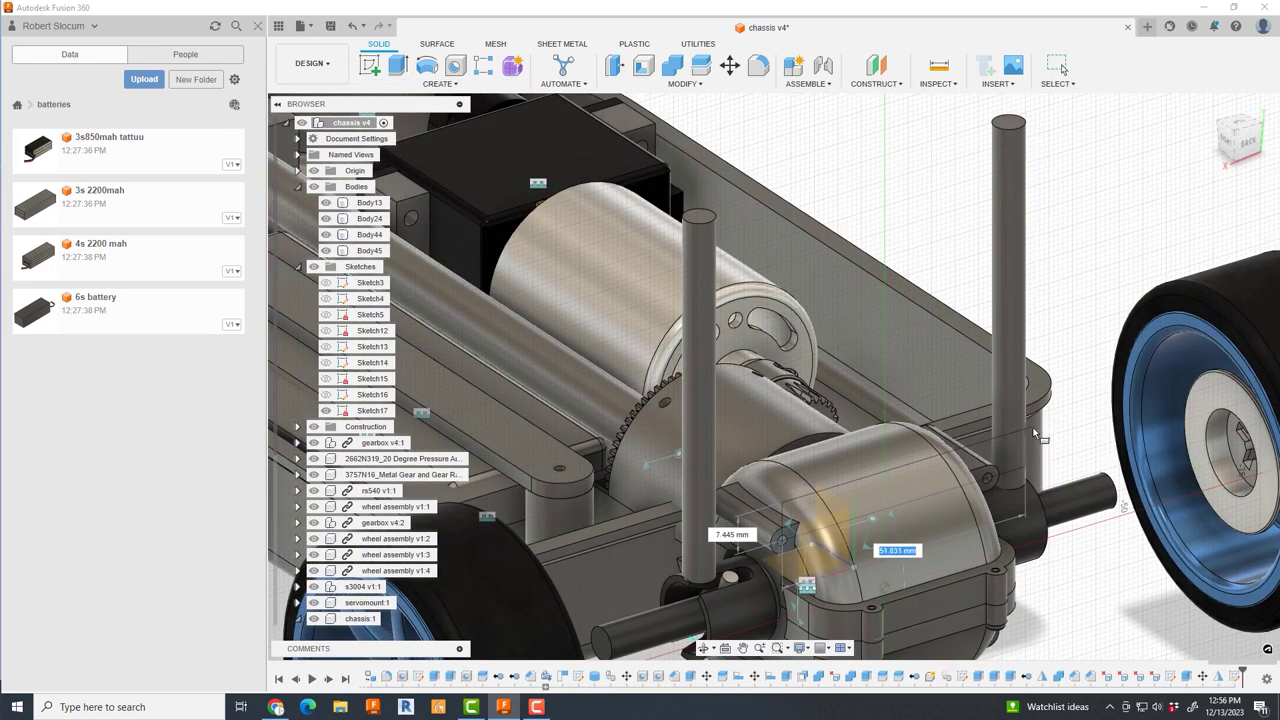
# - Create a 5 mm tall box on the gearbox face spanning across the two posts
pyautogui.click(780, 525)
pyautogui.click(1068, 474)
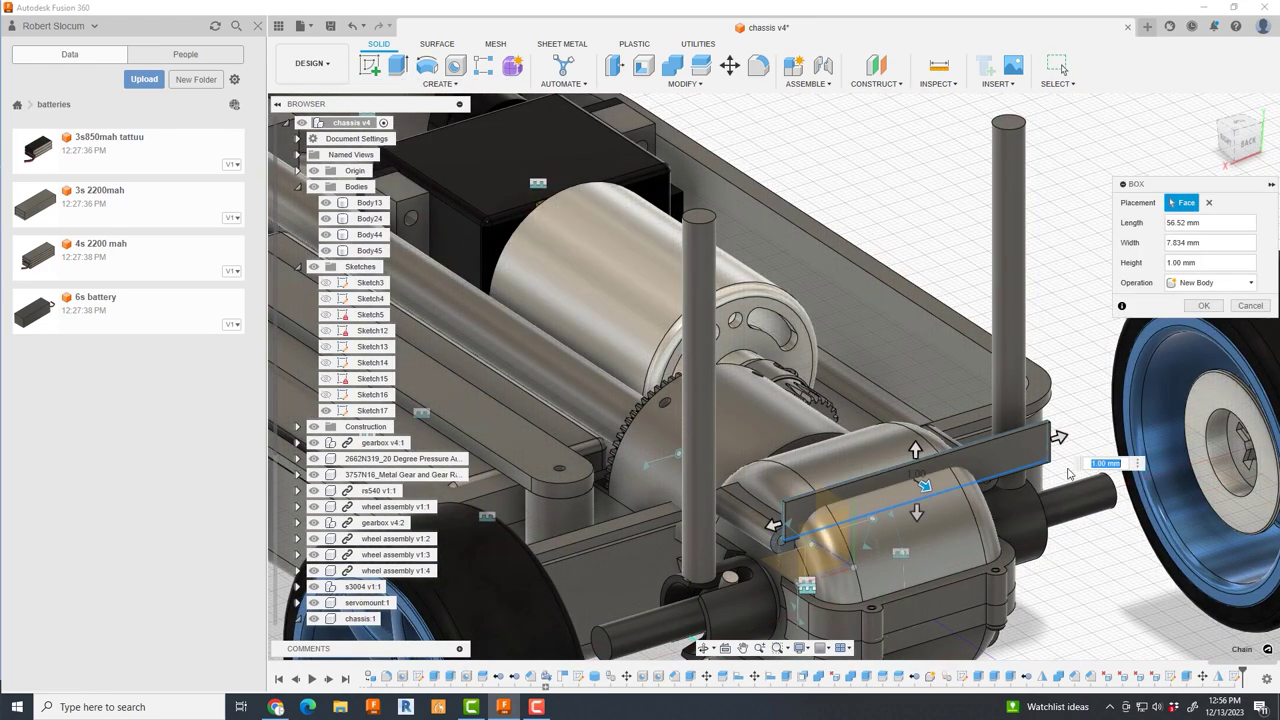
pyautogui.write('5')
pyautogui.scroll(2, 1066, 496)
pyautogui.scroll(2, 1022, 463)
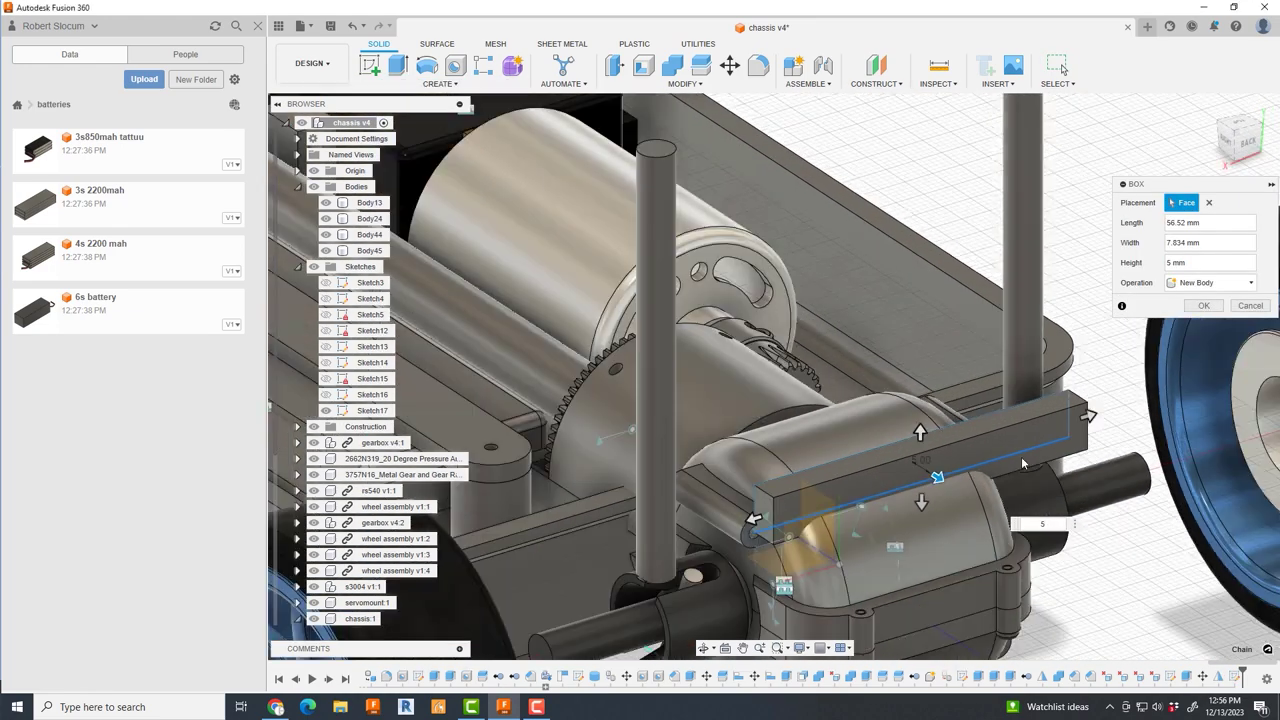
pyautogui.scroll(-3, 1022, 463)
pyautogui.click(1199, 306)
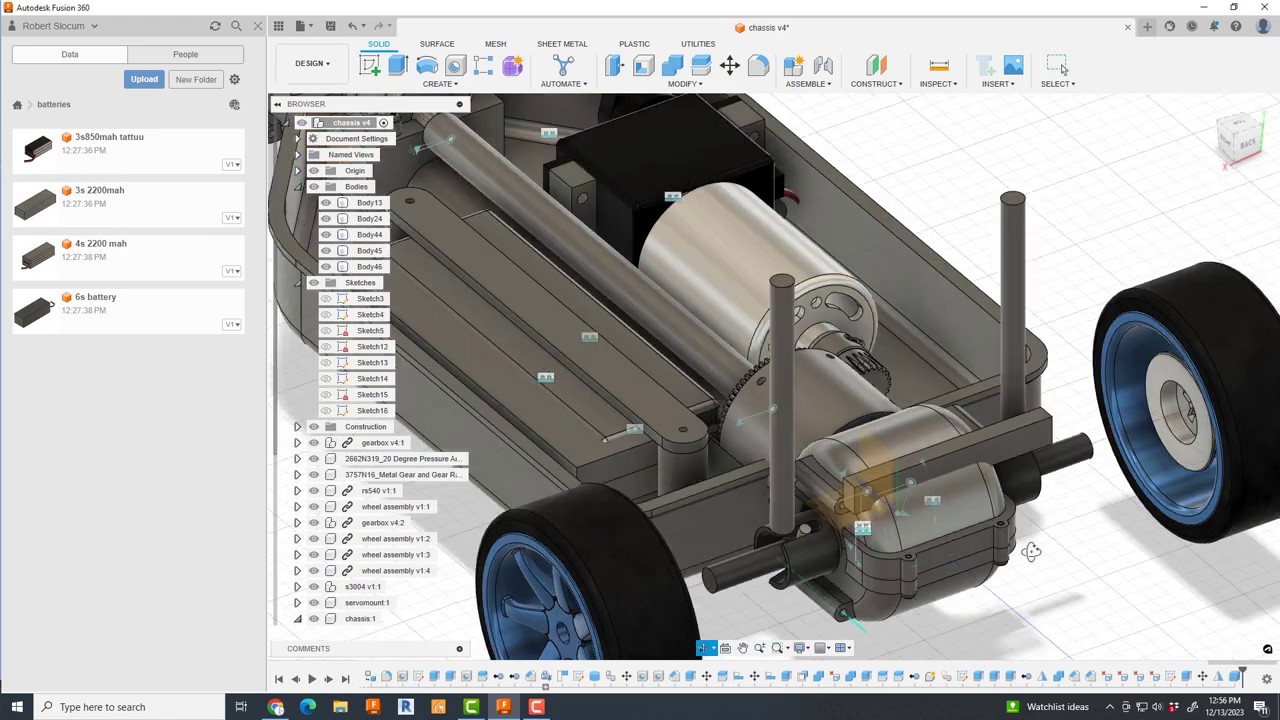
# - Press Pull one face of the box to extend it
pyautogui.scroll(5, 871, 543)
pyautogui.scroll(2, 843, 543)
pyautogui.scroll(2, 1012, 547)
pyautogui.scroll(2, 1017, 547)
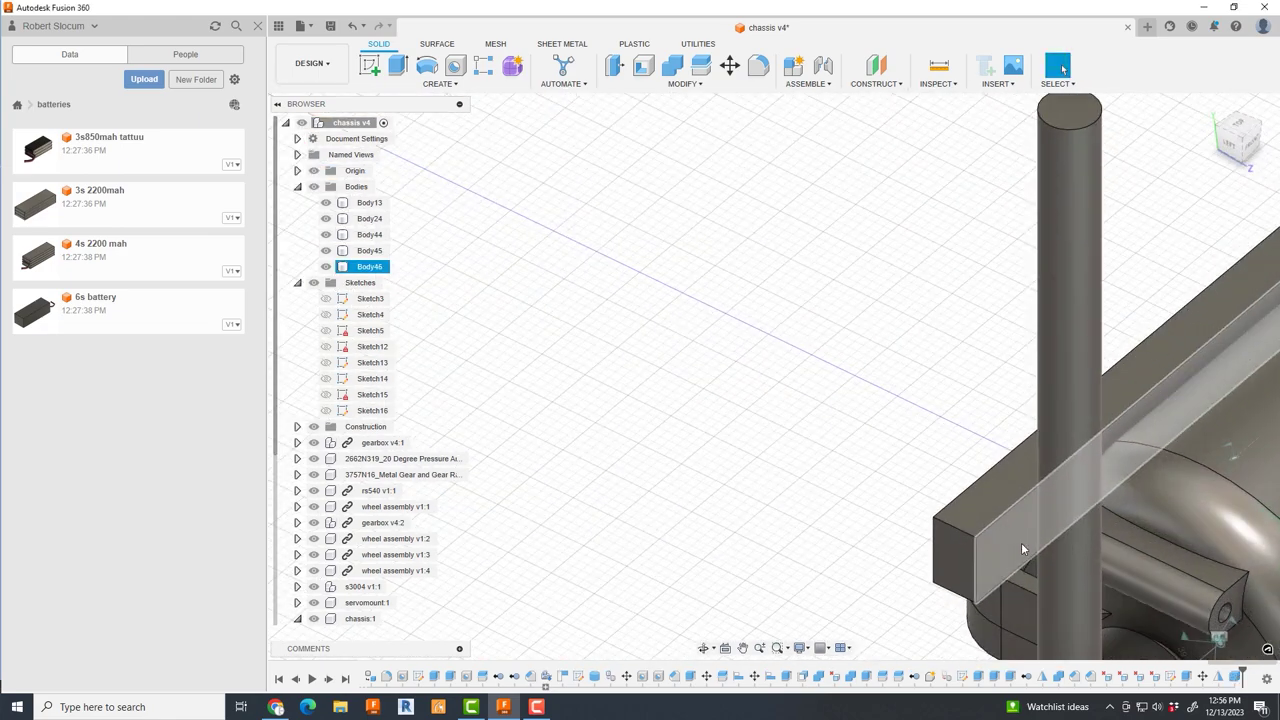
pyautogui.click(1063, 532)
pyautogui.scroll(-4, 1081, 170)
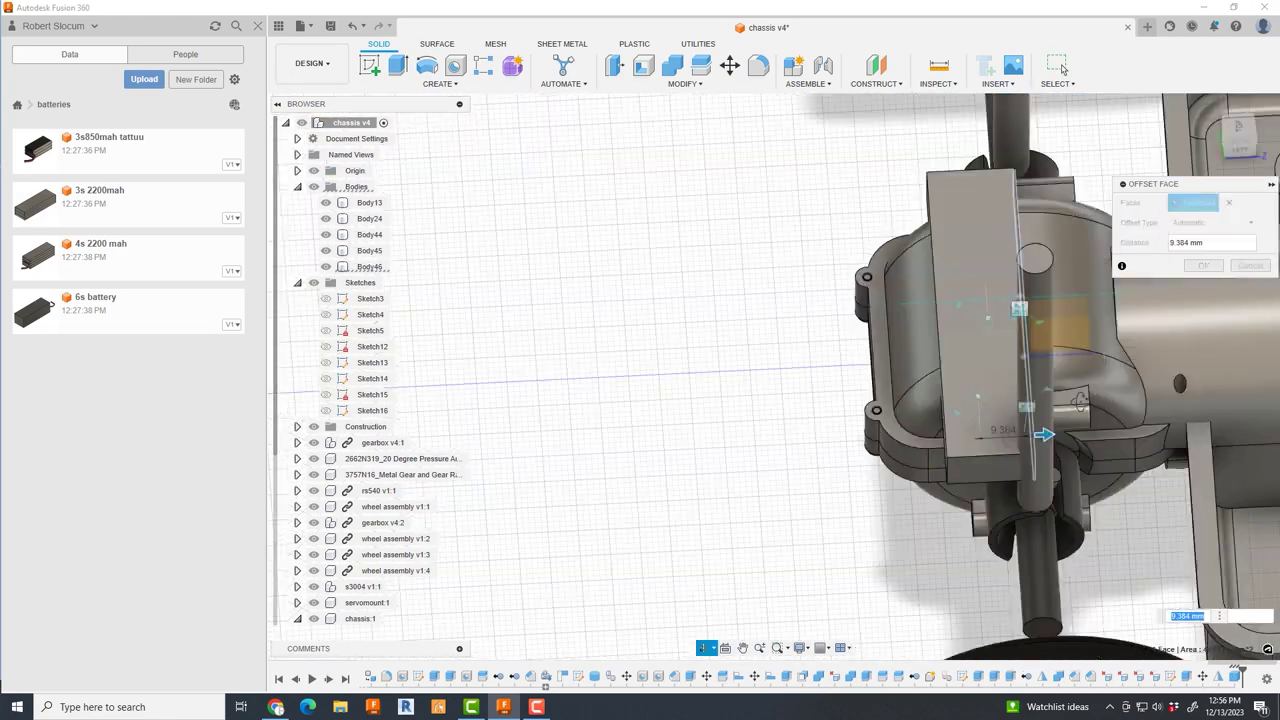
pyautogui.scroll(-2, 1081, 170)
pyautogui.click(1205, 266)
pyautogui.keyDown('shift'); pyautogui.moveTo(1150, 350); pyautogui.dragTo(859, 493, button='middle'); pyautogui.keyUp('shift')
# - Mirror the box and join the mirrored half into one crossbar body
pyautogui.click(440, 84)
pyautogui.click(400, 368)
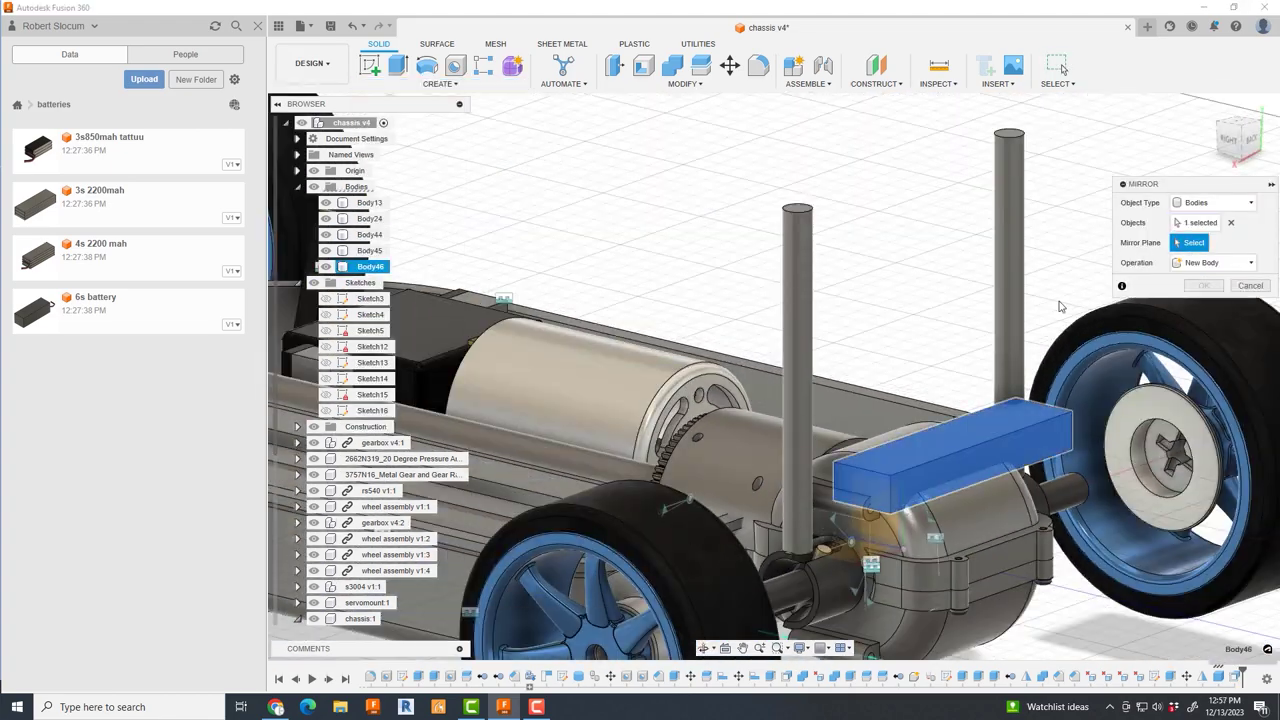
pyautogui.scroll(-3, 865, 455)
pyautogui.click(1205, 286)
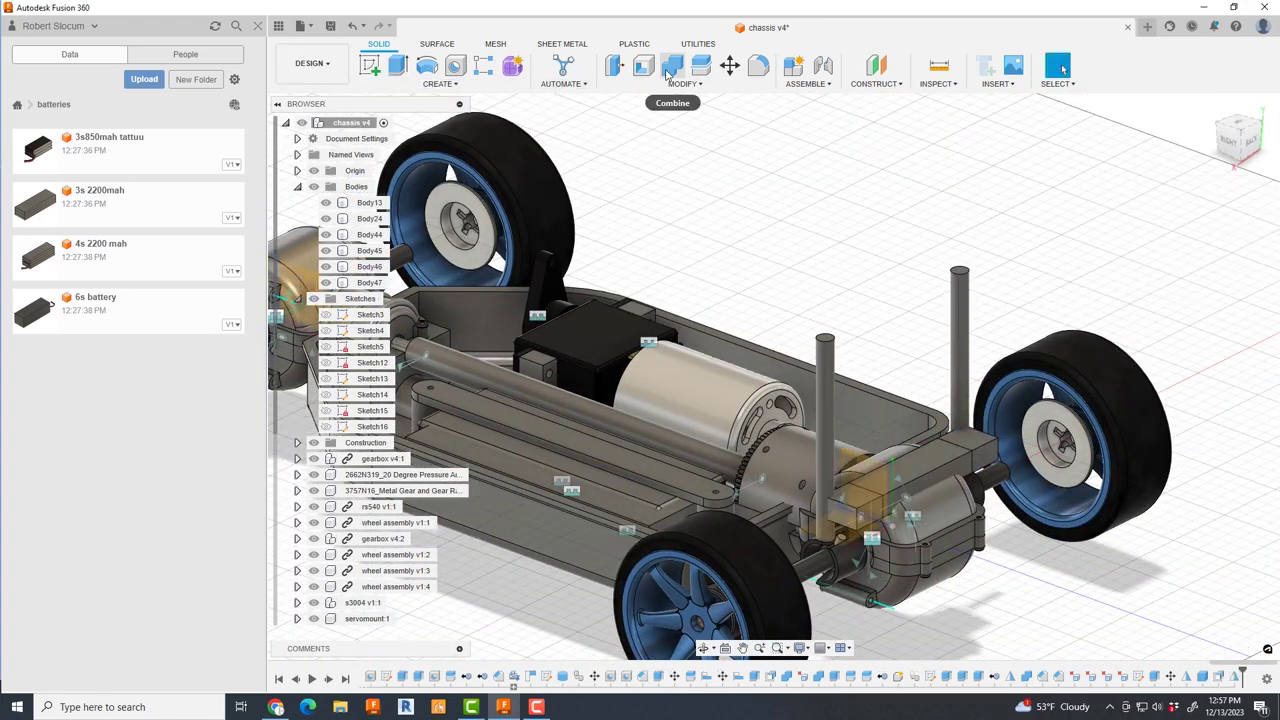
pyautogui.click(672, 65)
pyautogui.scroll(3, 943, 485)
pyautogui.click(1205, 305)
# - Start a Combine to cut the gearbox shape out of the crossbar
pyautogui.scroll(5, 892, 508)
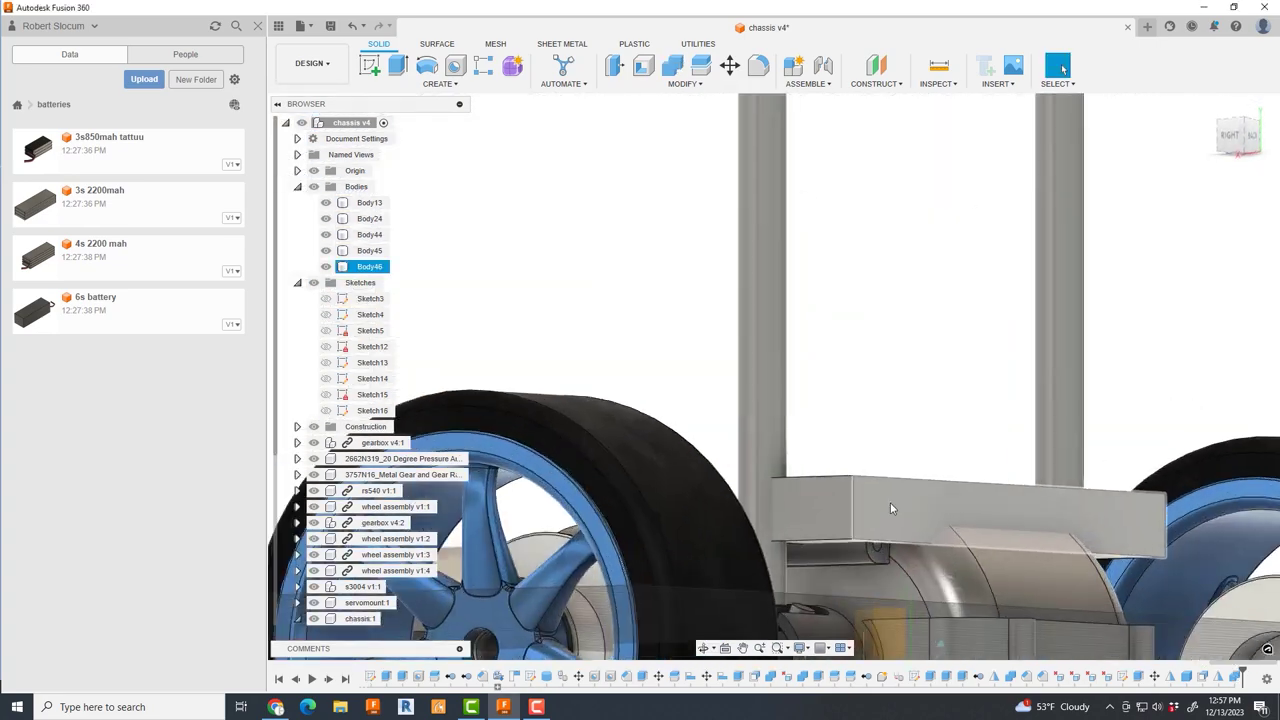
pyautogui.press('Escape')
pyautogui.scroll(-5, 940, 495)
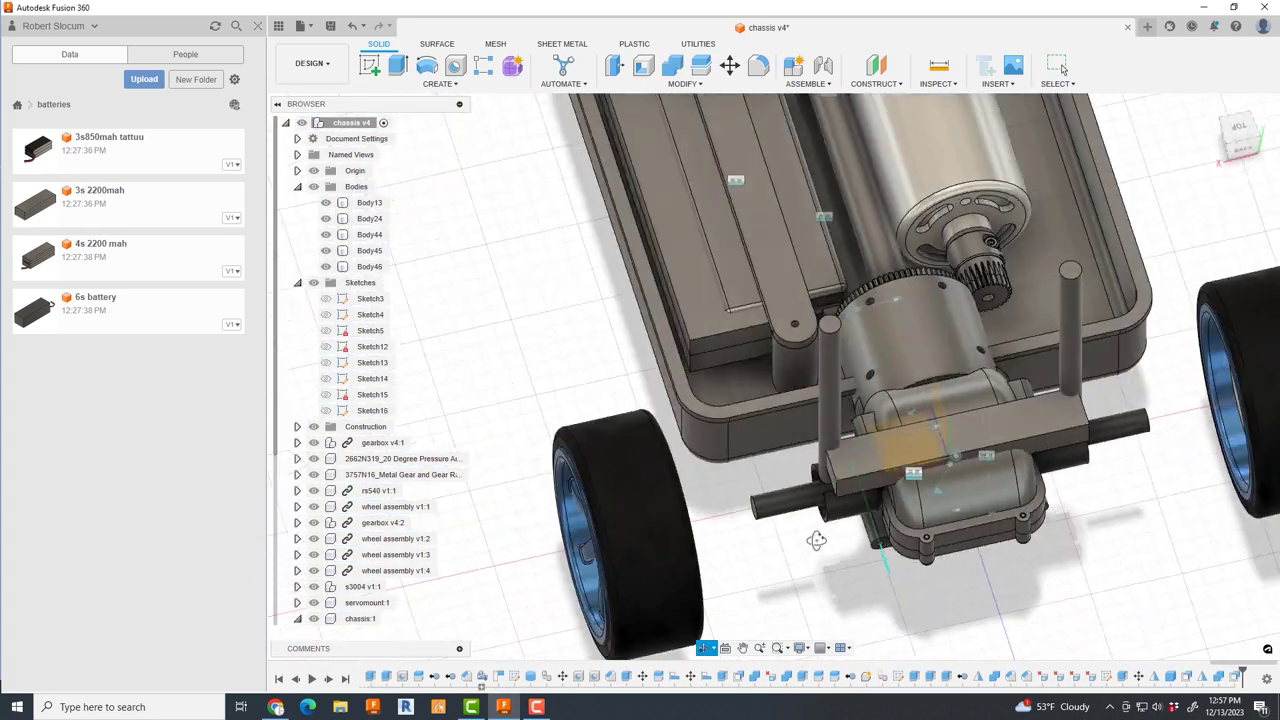
pyautogui.scroll(3, 868, 518)
pyautogui.press('Return')
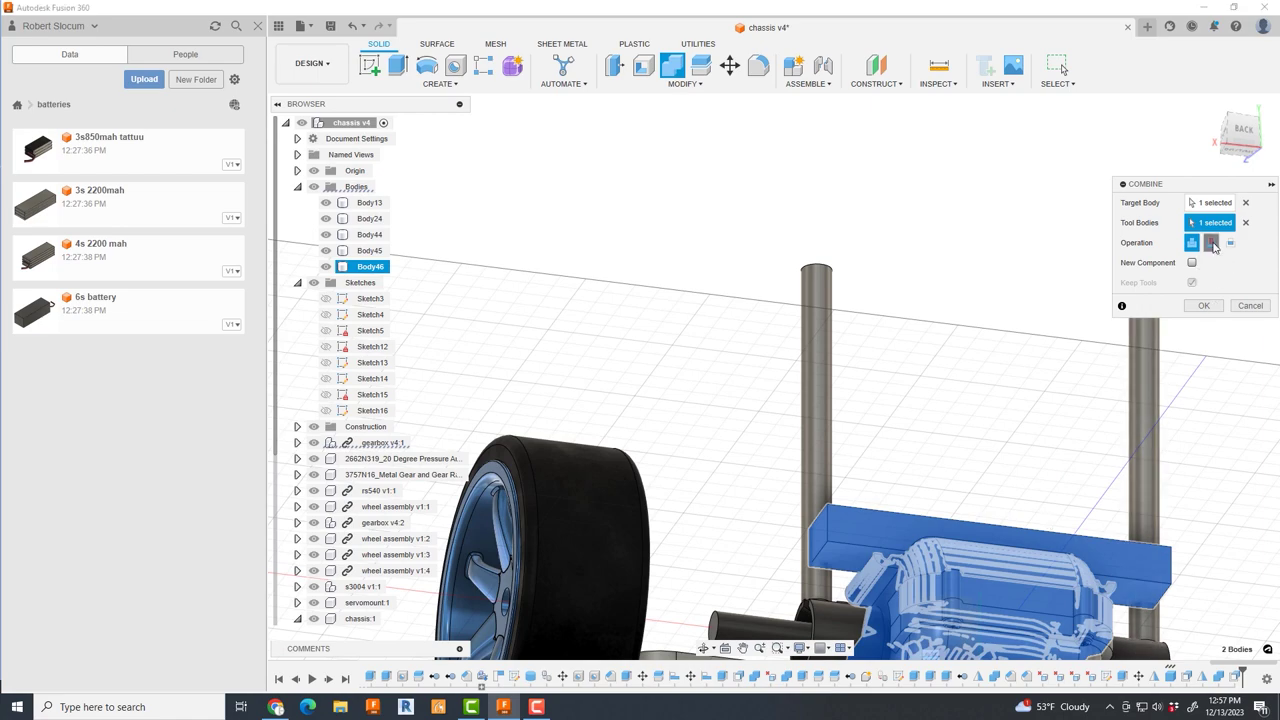
# - Cut the gearbox shape from the crossbar, then isolate the crossbar body to inspect it
pyautogui.click(1206, 307)
pyautogui.rightClick(370, 266)
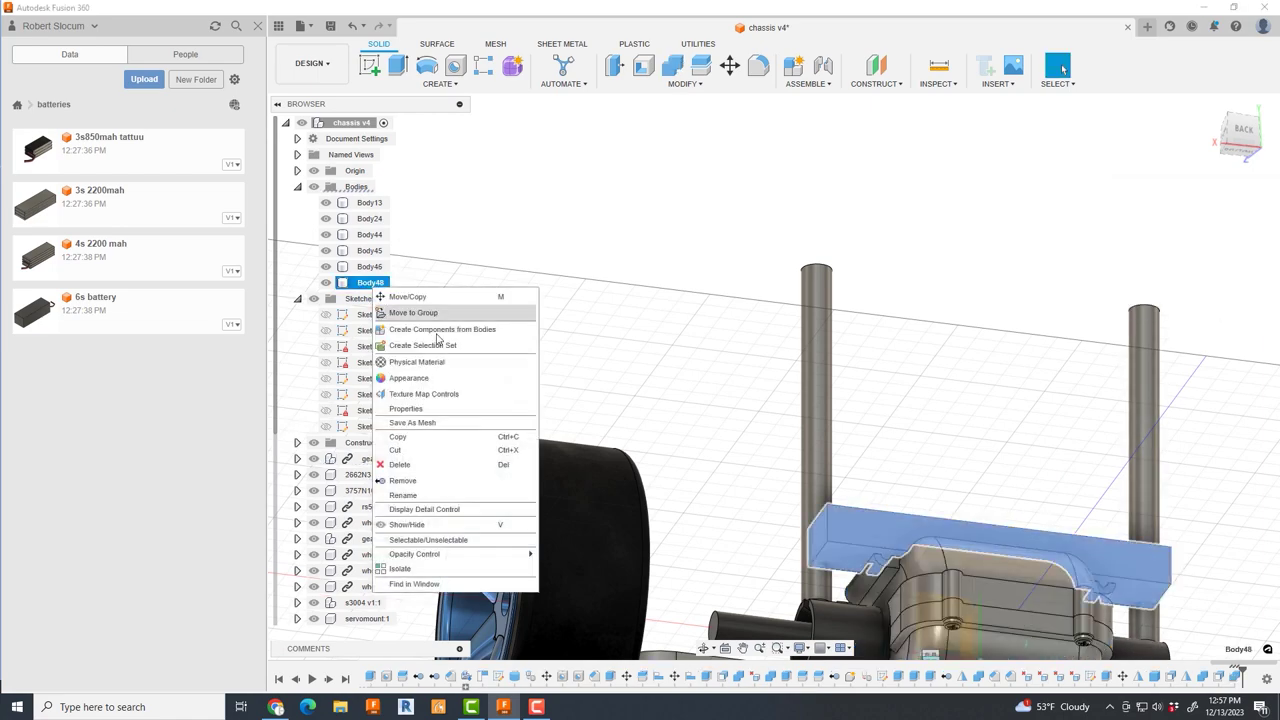
pyautogui.click(440, 570)
pyautogui.keyDown('shift'); pyautogui.moveTo(760, 480); pyautogui.dragTo(880, 462, button='middle'); pyautogui.keyUp('shift')
pyautogui.scroll(5, 880, 462)
pyautogui.scroll(-2, 897, 516)
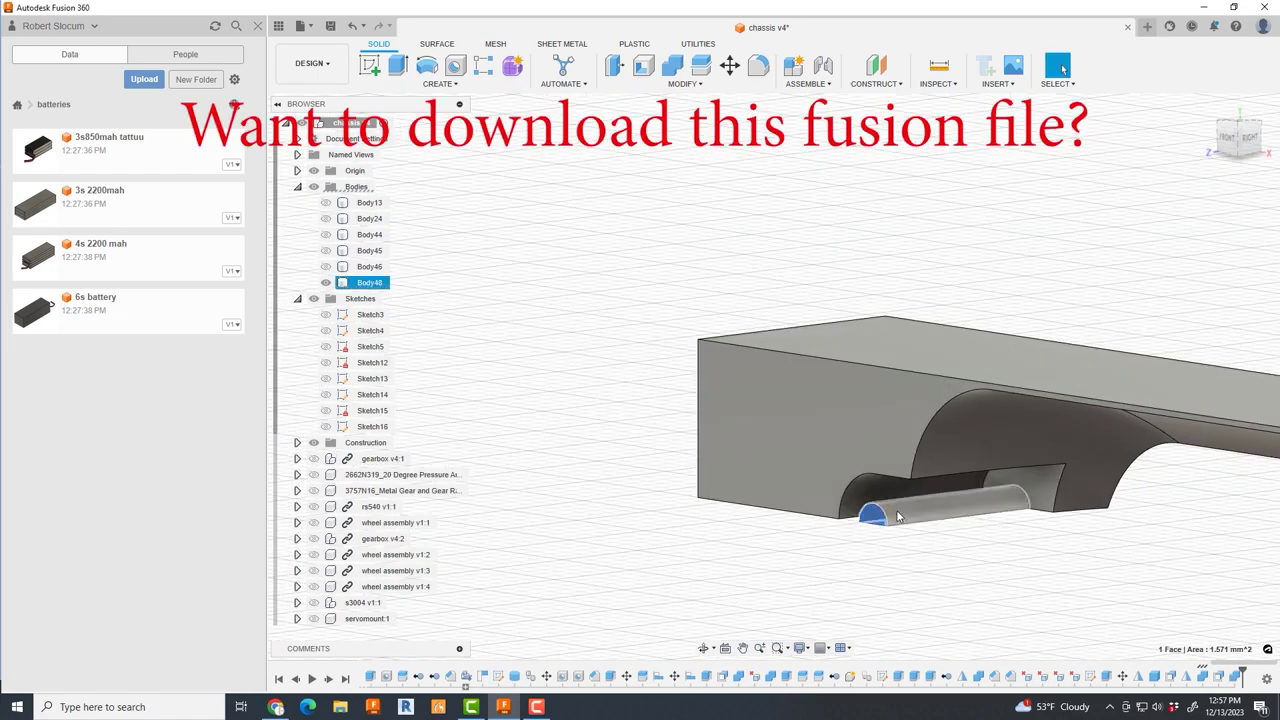
pyautogui.scroll(-1, 899, 516)
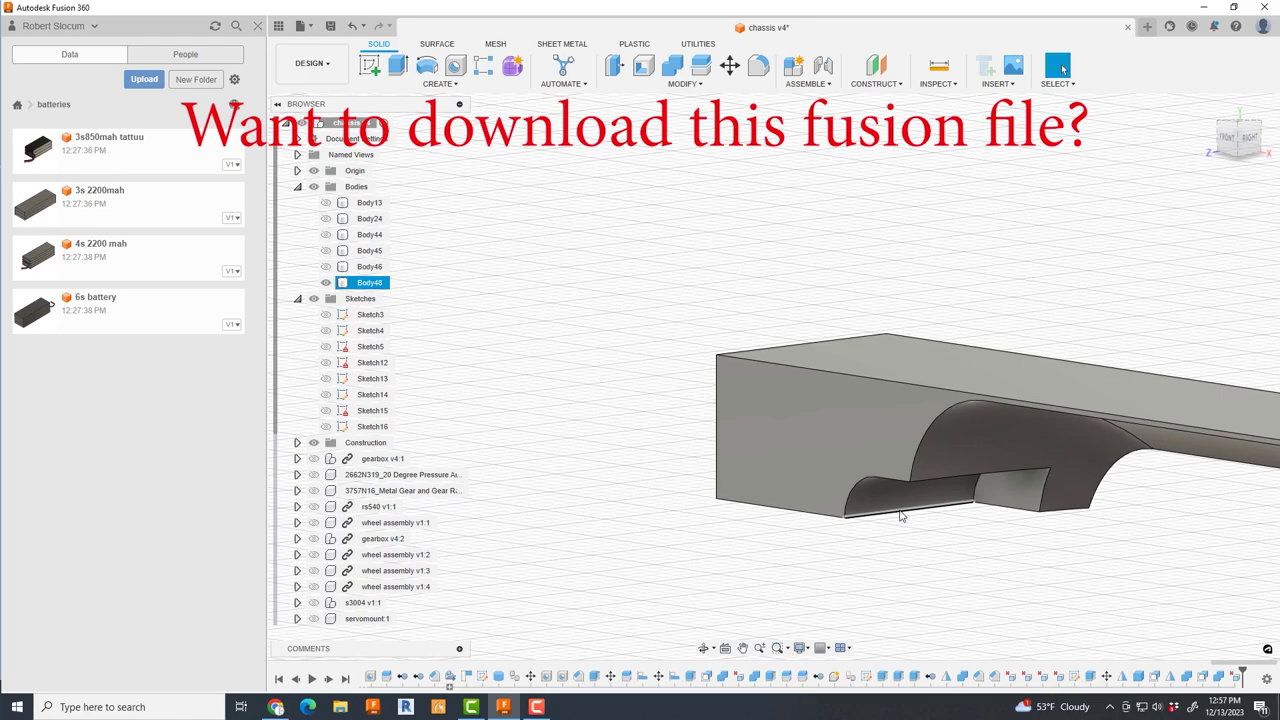
pyautogui.scroll(-3, 900, 516)
pyautogui.scroll(4, 880, 520)
pyautogui.scroll(1, 872, 516)
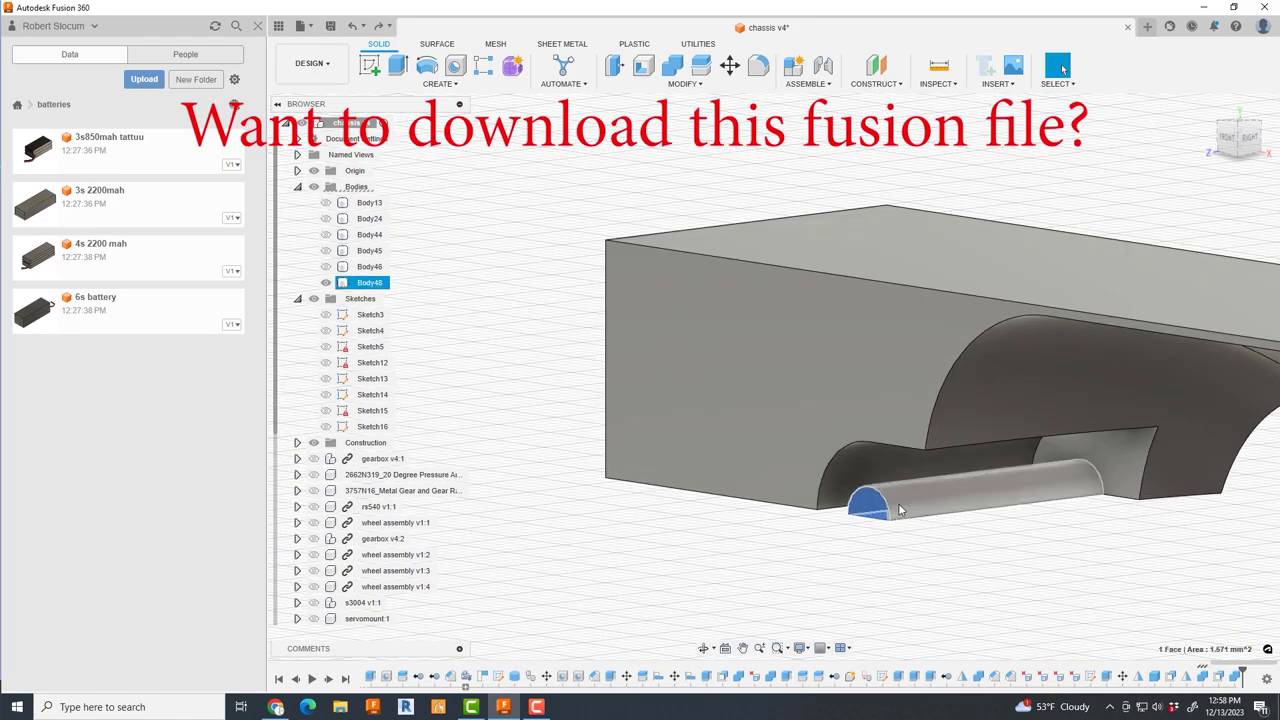
pyautogui.scroll(-2, 899, 510)
pyautogui.scroll(5, 1094, 523)
pyautogui.scroll(-5, 1100, 528)
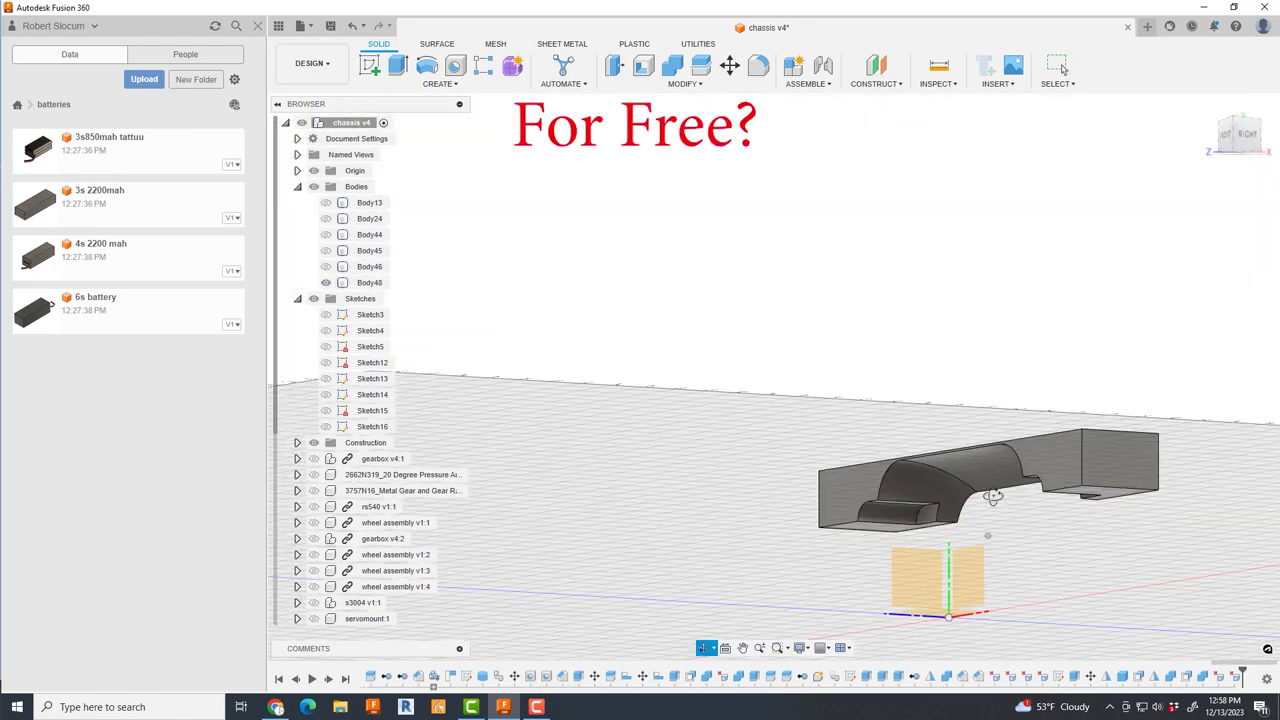
pyautogui.scroll(5, 886, 513)
# - Try offsetting the half-round rod faces, then cancel the offset
pyautogui.click(865, 425)
pyautogui.press('q')
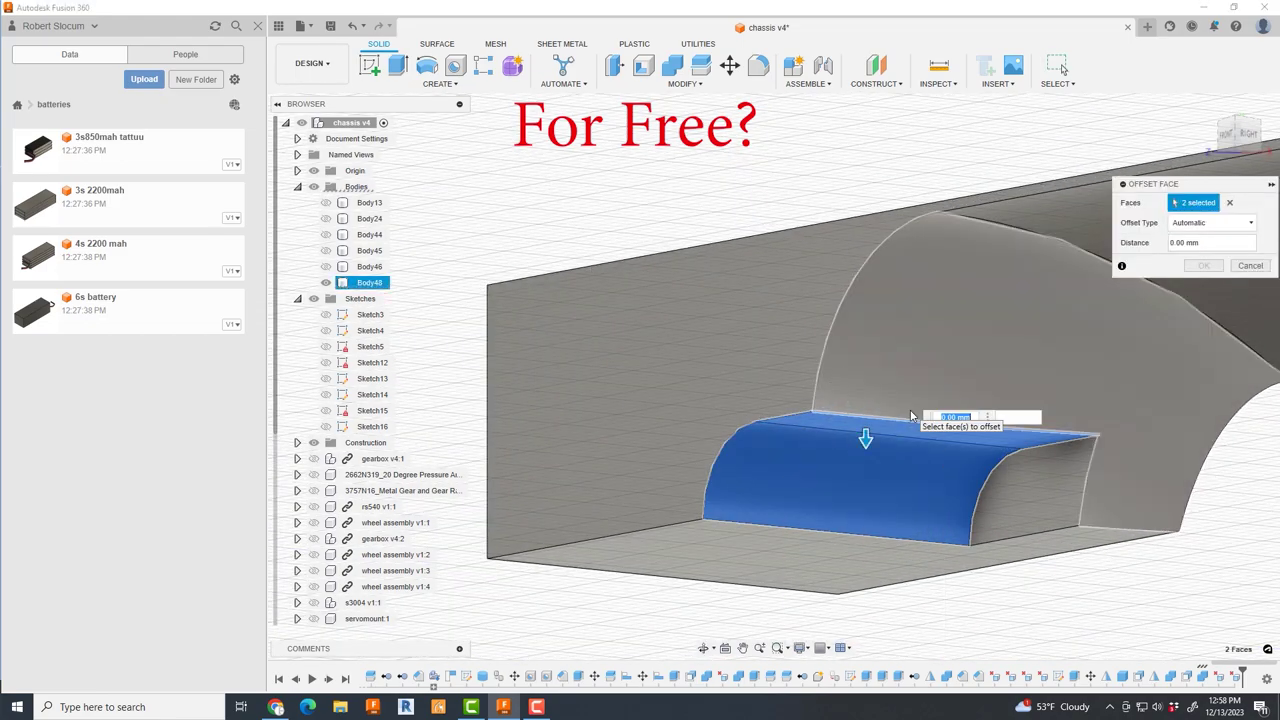
pyautogui.press('Escape')
pyautogui.keyDown('shift'); pyautogui.moveTo(911, 416); pyautogui.dragTo(1052, 432, button='middle'); pyautogui.keyUp('shift')
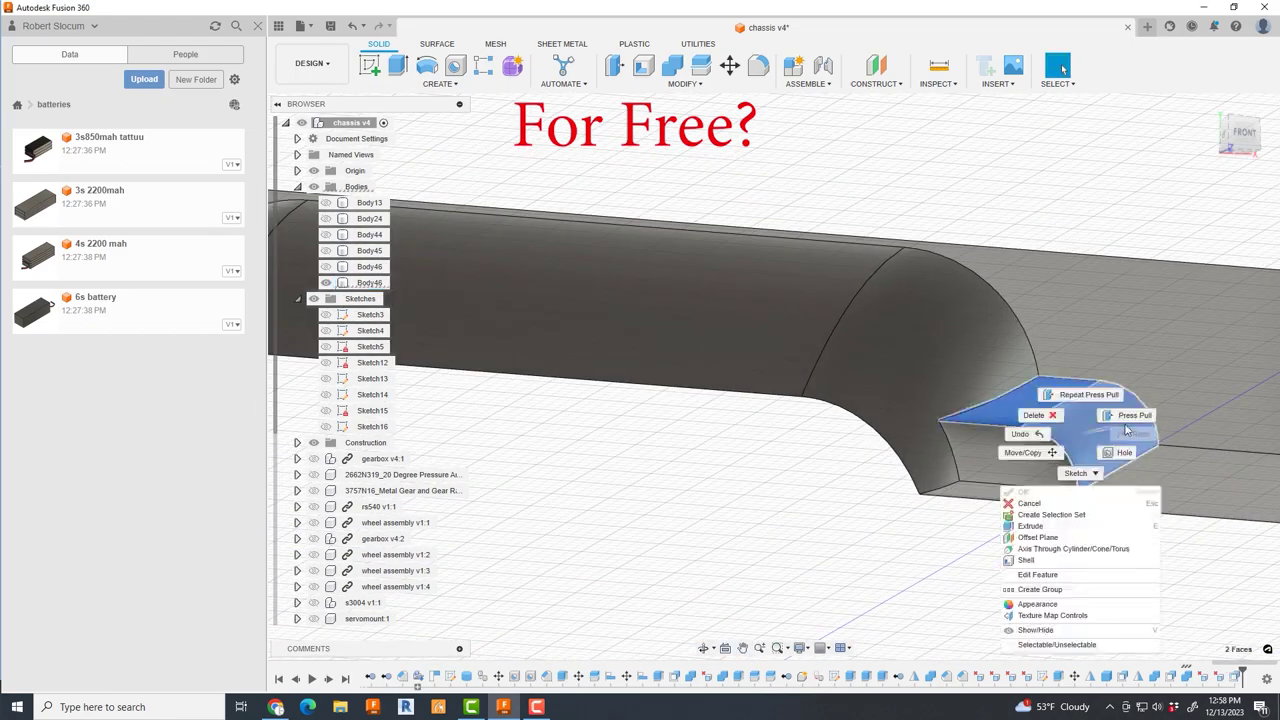
# - Show all bodies again and delete the leftover box body Body46
pyautogui.rightClick(352, 122)
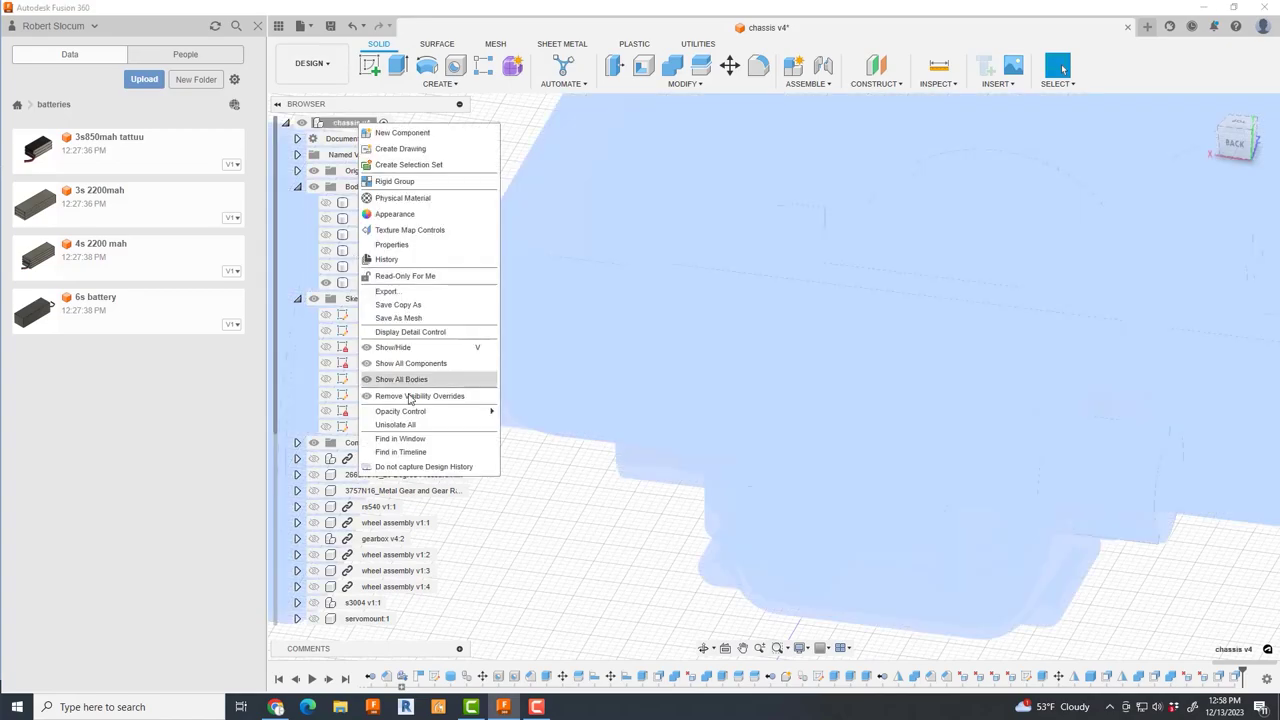
pyautogui.click(415, 387)
pyautogui.click(370, 266)
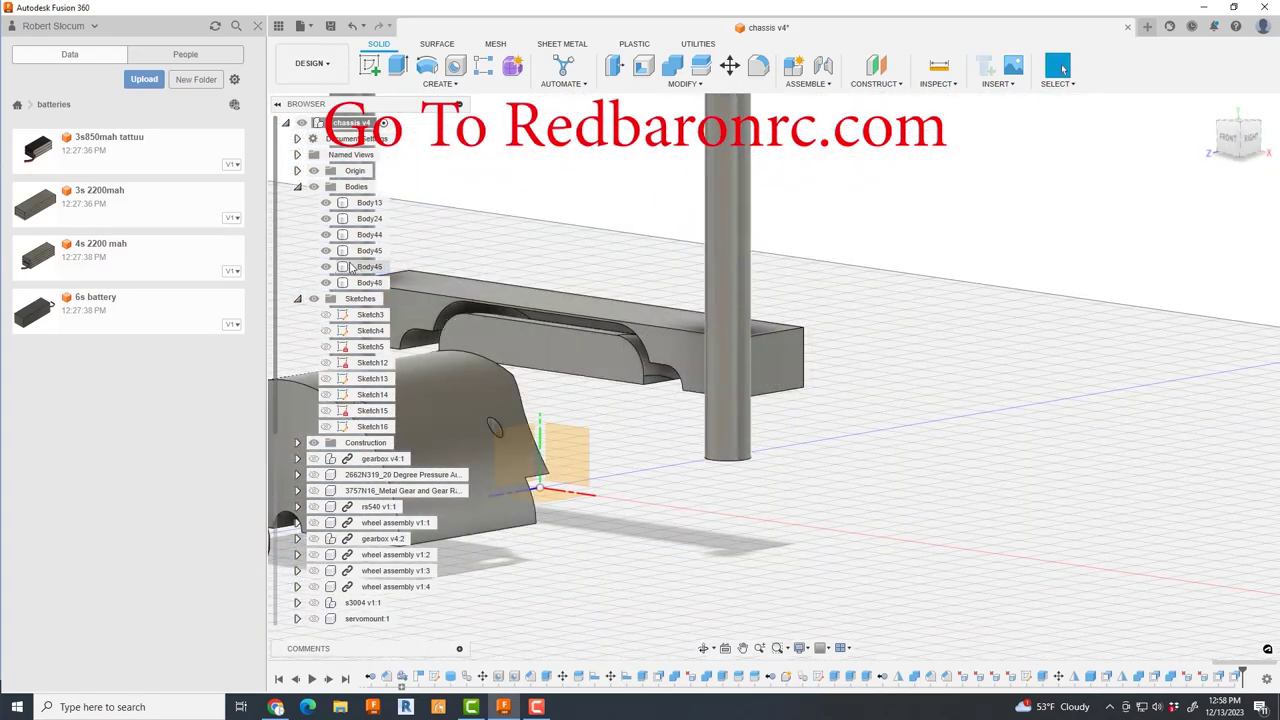
pyautogui.rightClick(370, 266)
pyautogui.click(389, 461)
# - Extrude two small tab profiles 3 mm each, joined to the crossbar
pyautogui.moveTo(700, 400)
pyautogui.keyDown('shift'); pyautogui.mouseDown(button='middle')
pyautogui.moveTo(855, 443)
pyautogui.moveTo(948, 441)
pyautogui.mouseUp(button='middle'); pyautogui.keyUp('shift')
pyautogui.scroll(5, 948, 441)
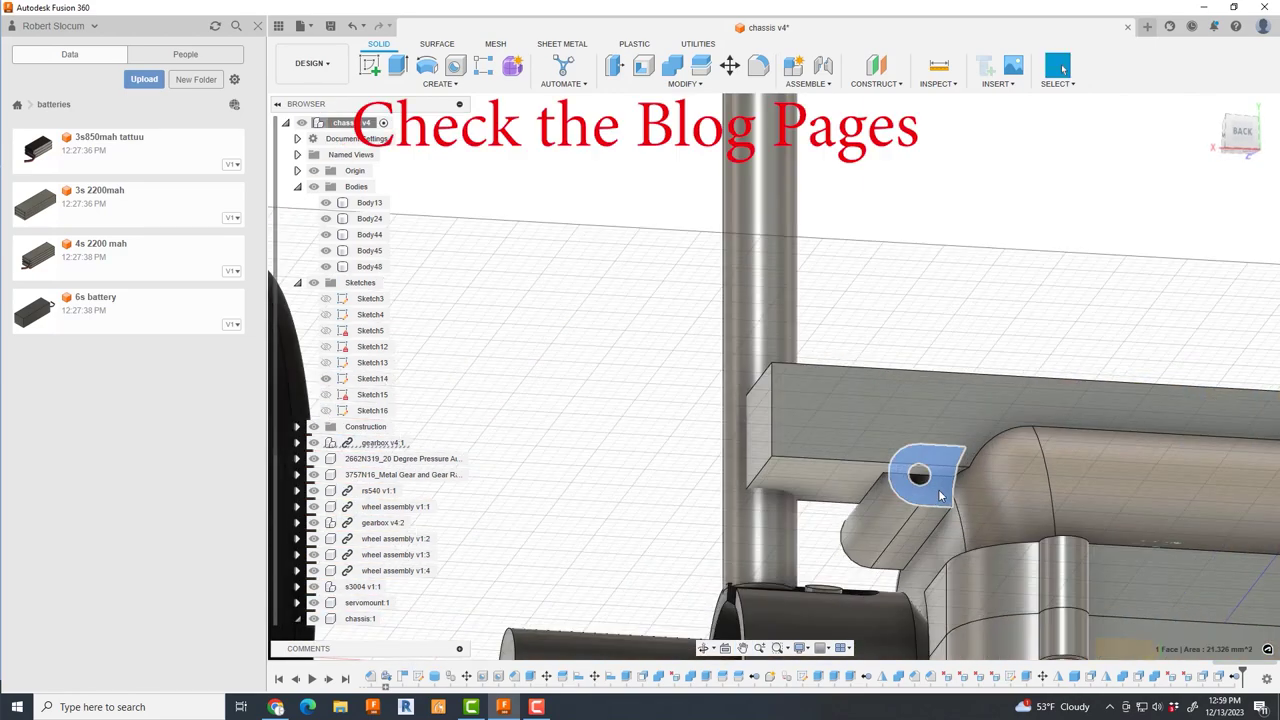
pyautogui.click(929, 495)
pyautogui.write('e')
pyautogui.write('3')
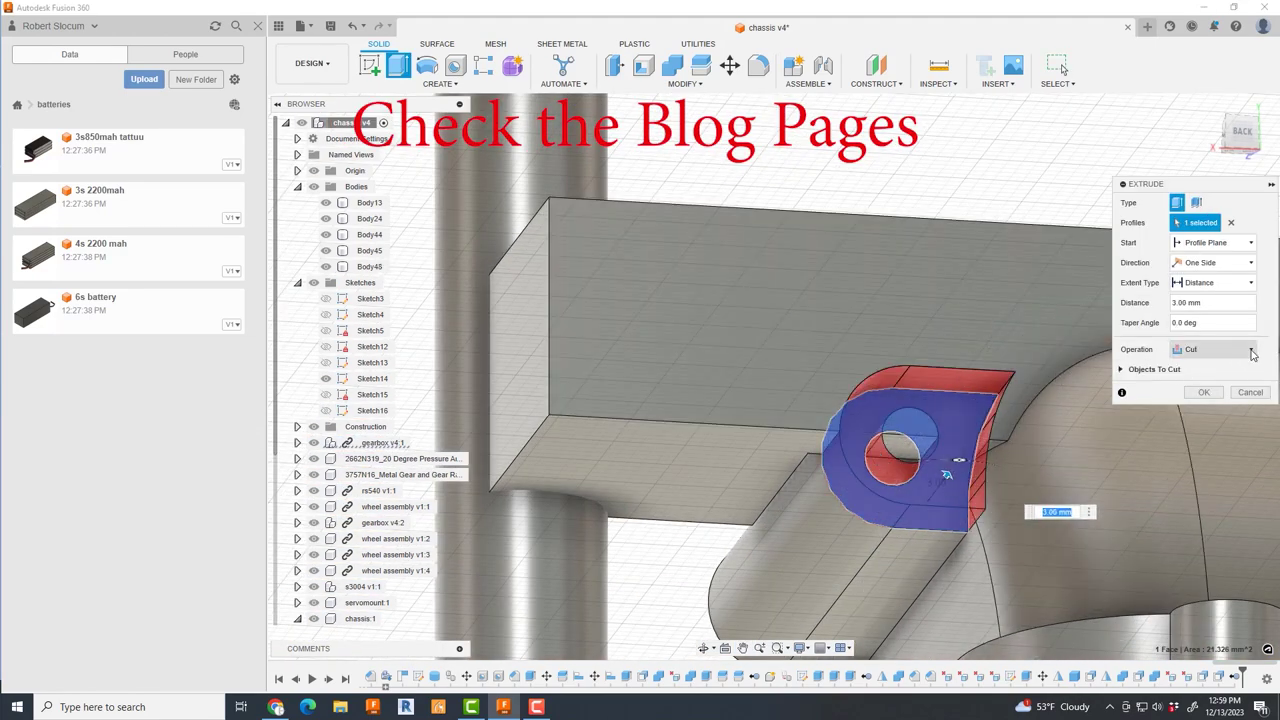
pyautogui.click(1251, 354)
pyautogui.click(1190, 370)
pyautogui.click(1207, 372)
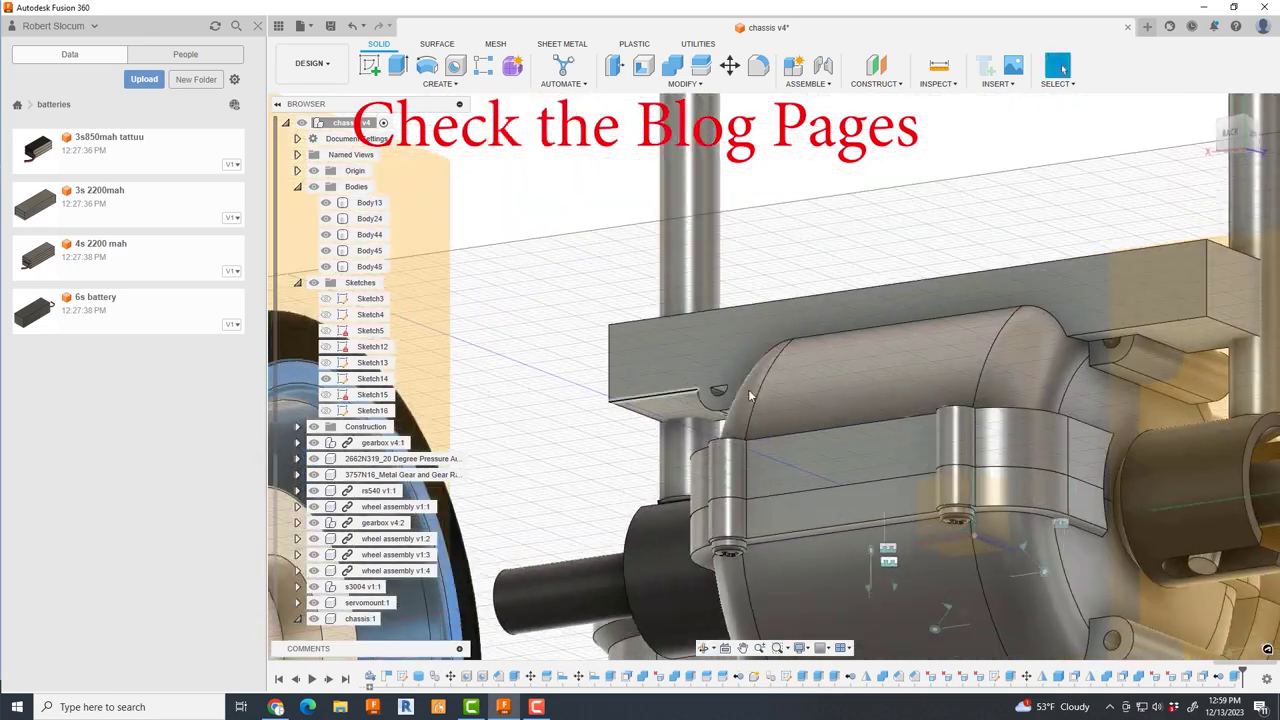
pyautogui.keyDown('shift'); pyautogui.moveTo(748, 389); pyautogui.dragTo(1068, 395, button='middle'); pyautogui.keyUp('shift')
pyautogui.click(1068, 395)
pyautogui.write('e3')
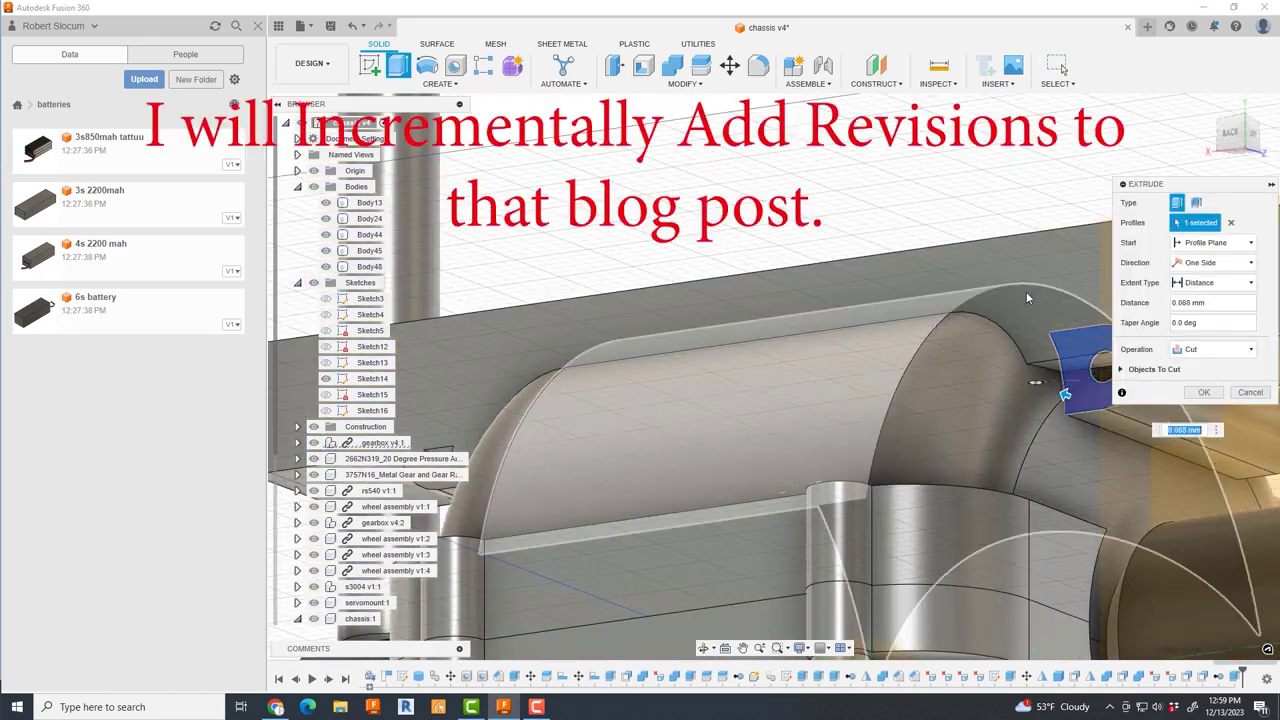
pyautogui.click(1207, 372)
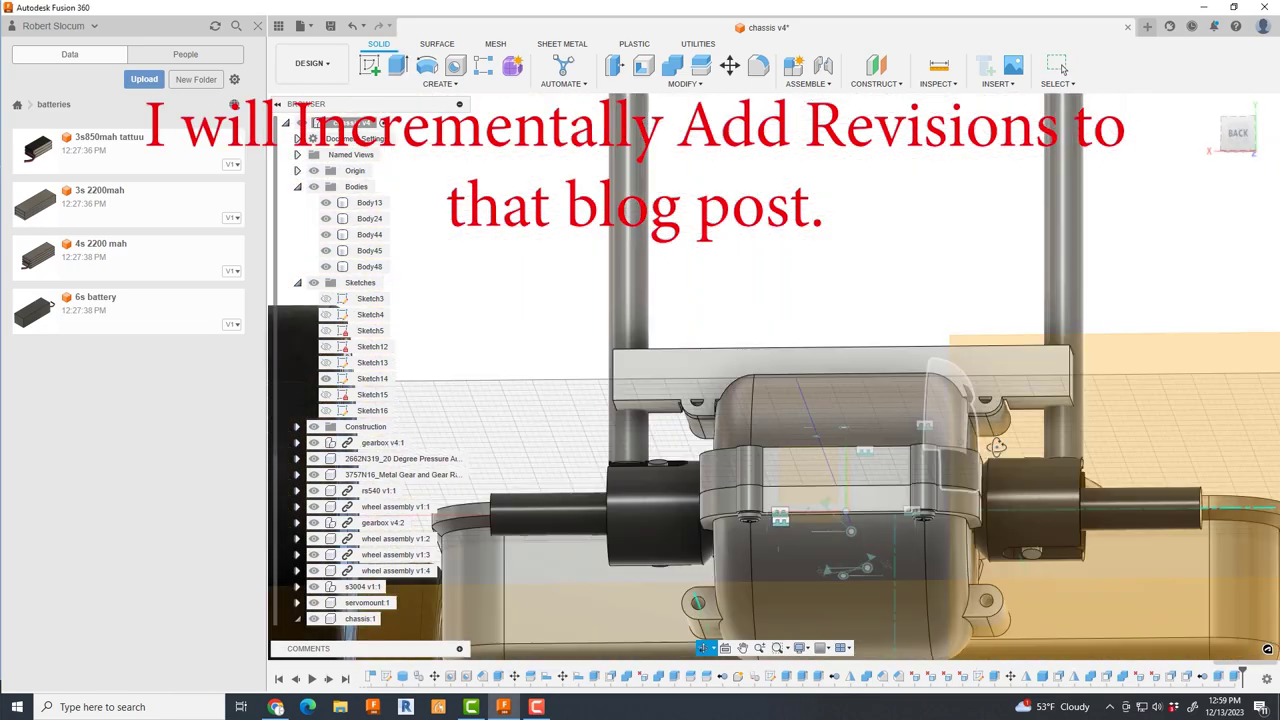
pyautogui.keyDown('shift'); pyautogui.moveTo(900, 360); pyautogui.dragTo(713, 298, button='middle'); pyautogui.keyUp('shift')
# - Combine the mount bodies into one and show only the mount body
pyautogui.click(674, 64)
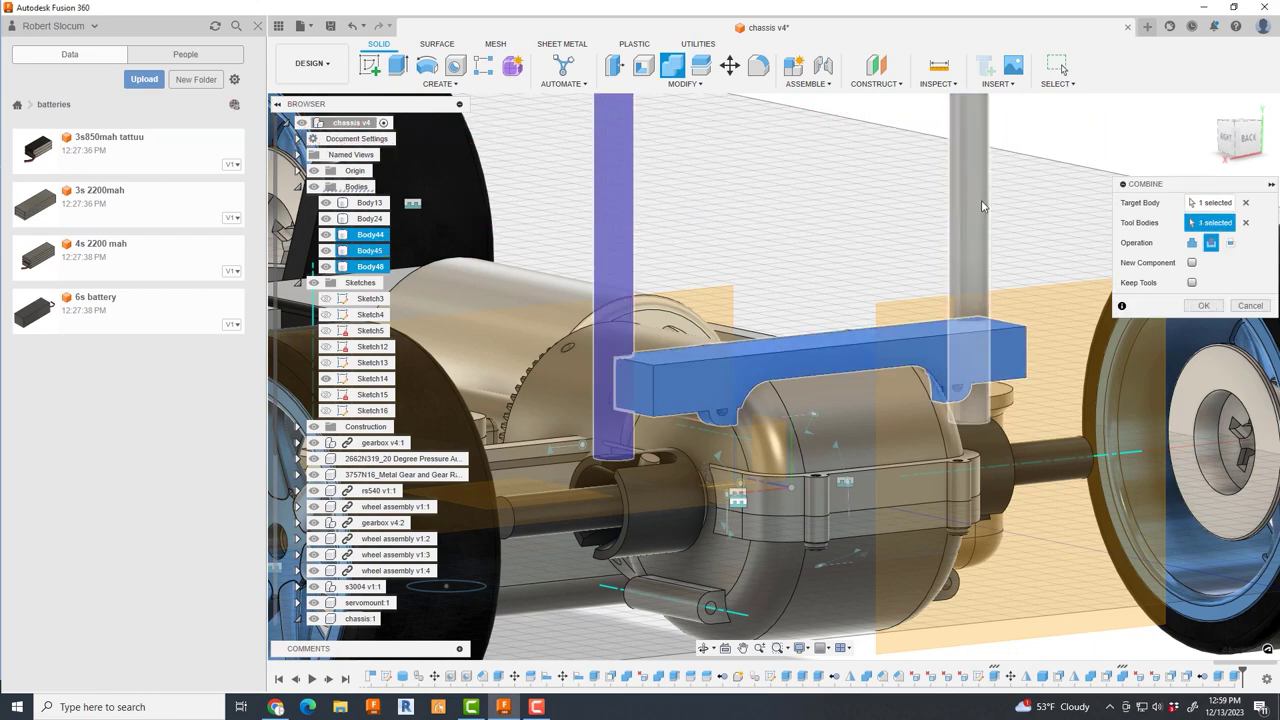
pyautogui.press('Return')
pyautogui.rightClick(383, 218)
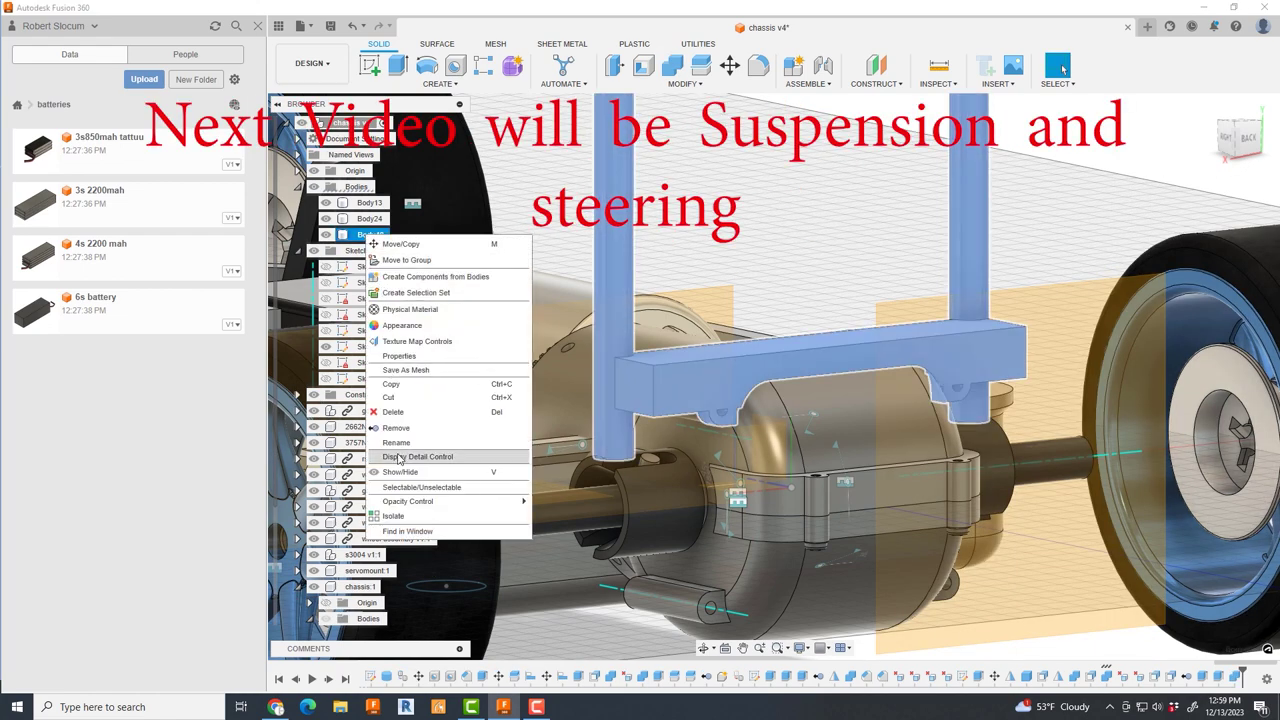
pyautogui.click(440, 518)
# - Cut-extrude the circle profiles at both ends of the mount
pyautogui.press('e')
pyautogui.click(587, 415)
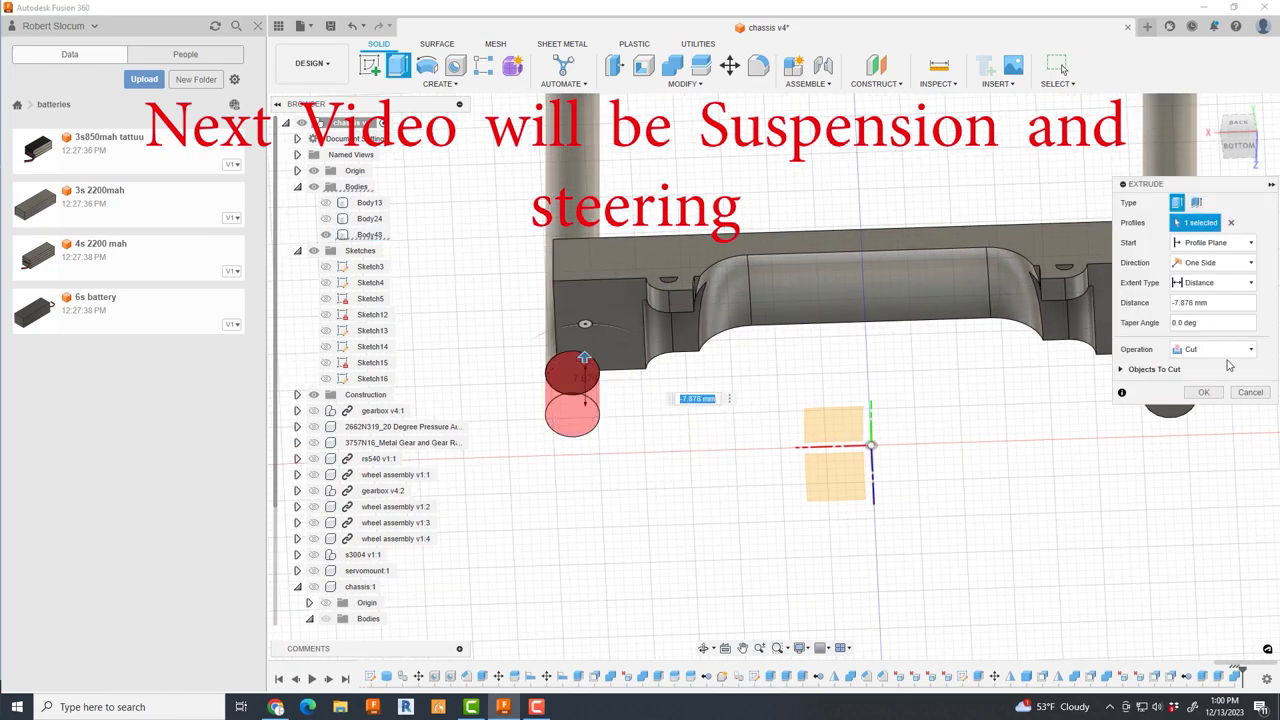
pyautogui.moveTo(1100, 420); pyautogui.dragTo(832, 500, button='middle')
pyautogui.click(1030, 468)
pyautogui.click(1203, 392)
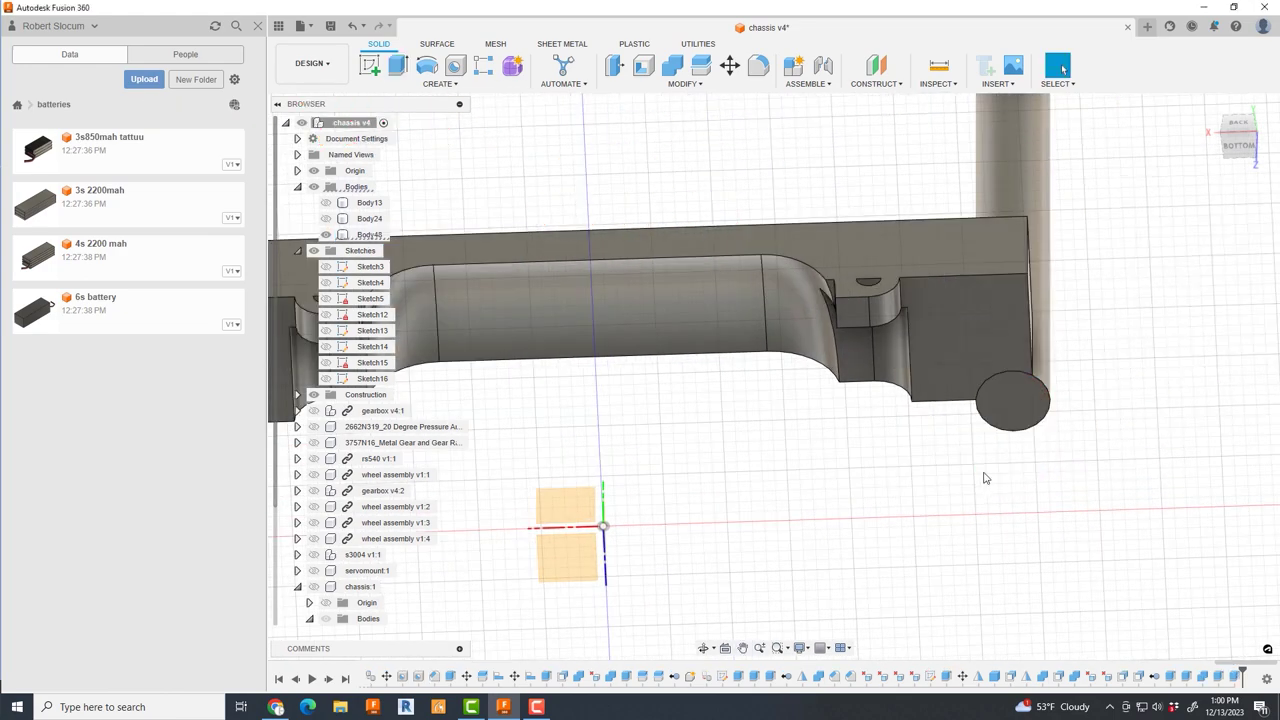
pyautogui.scroll(-5, 700, 380)
# - Combine the remaining bodies into the mount as the target body
pyautogui.click(672, 65)
pyautogui.click(623, 383)
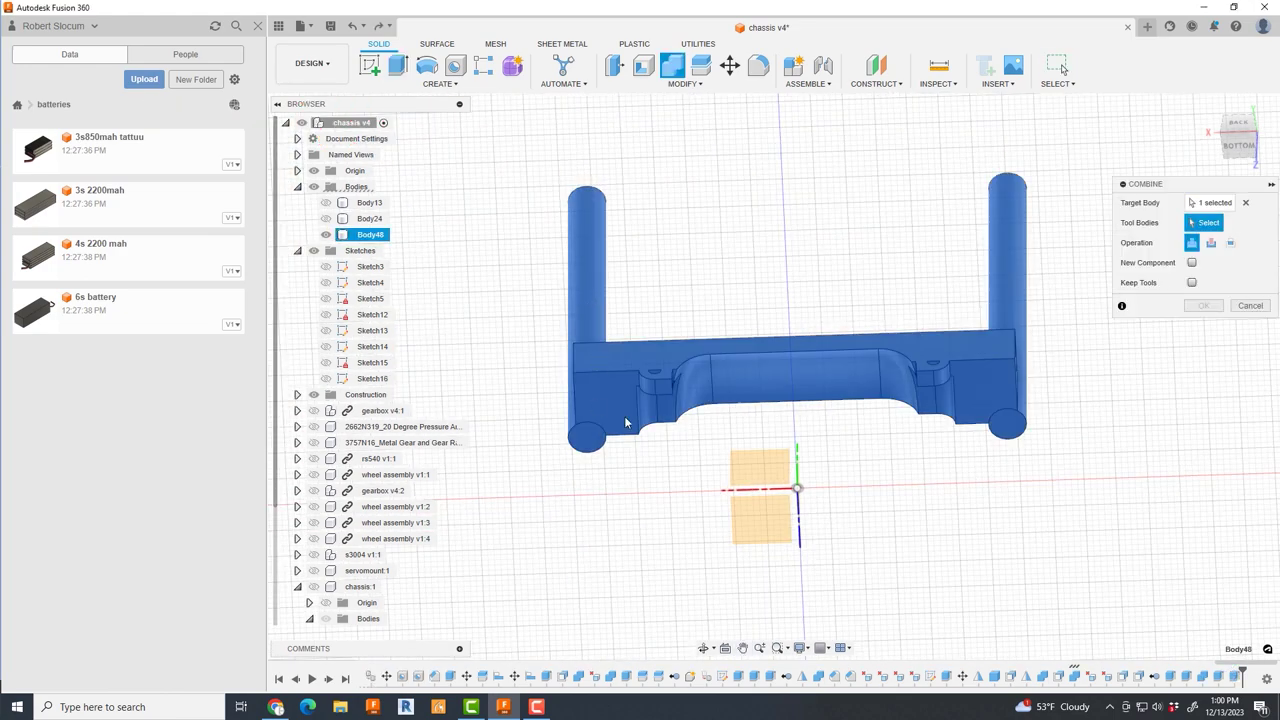
pyautogui.keyDown('shift'); pyautogui.moveTo(626, 420); pyautogui.dragTo(674, 420, button='middle'); pyautogui.keyUp('shift')
pyautogui.scroll(3, 674, 420)
pyautogui.press('Escape')
# - Offset the post's circular bottom face by -9.145 mm to shorten it
pyautogui.keyDown('shift'); pyautogui.moveTo(665, 468); pyautogui.dragTo(809, 370, button='middle'); pyautogui.keyUp('shift')
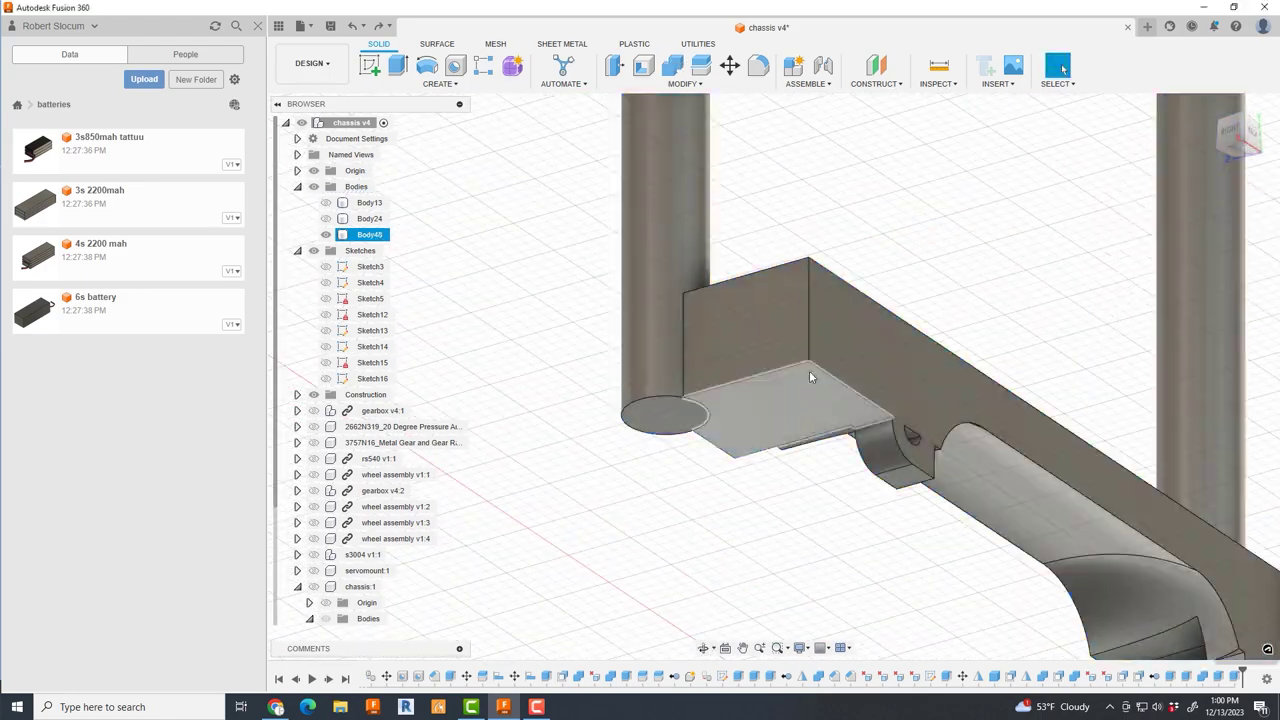
pyautogui.scroll(-5, 809, 370)
pyautogui.scroll(5, 726, 398)
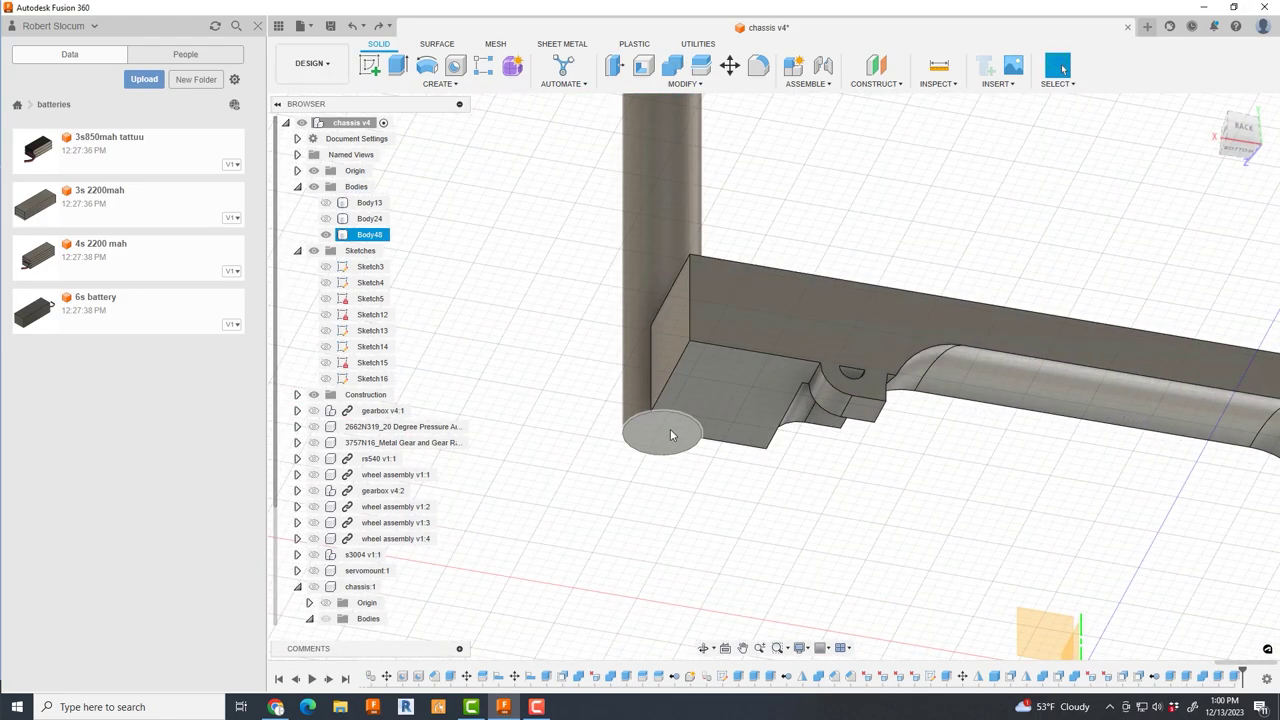
pyautogui.click(671, 432)
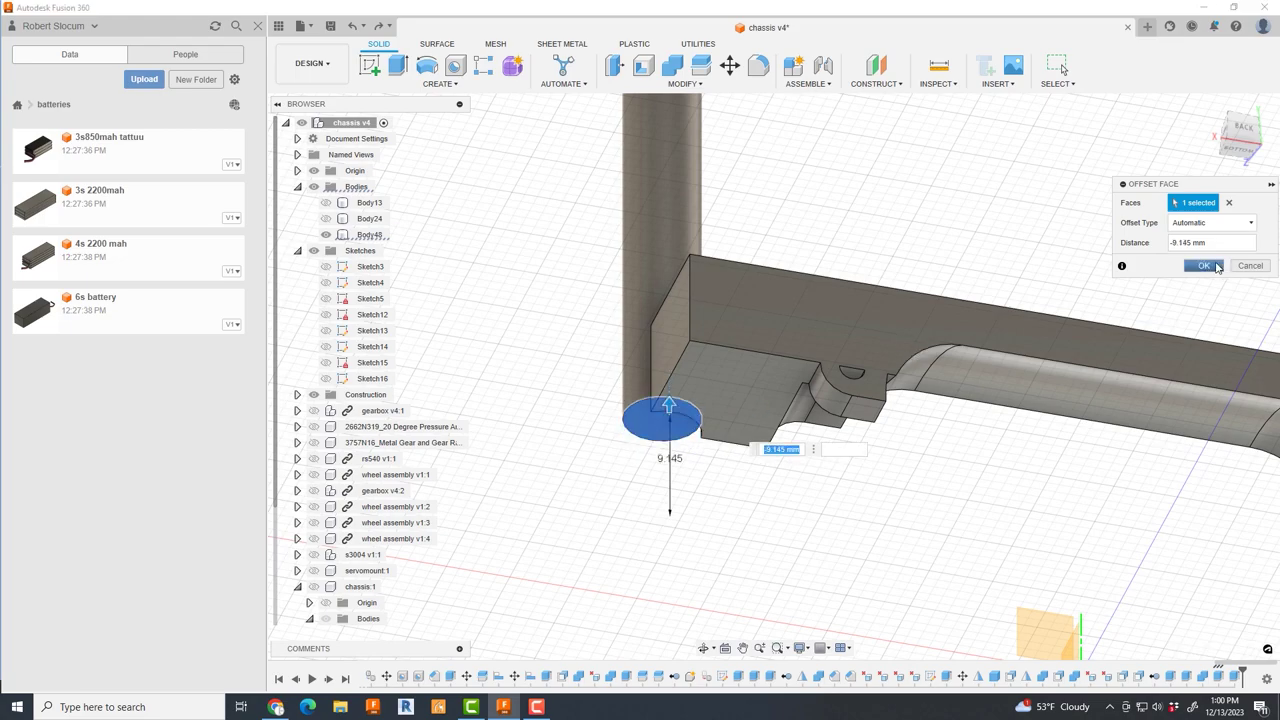
pyautogui.click(1216, 266)
pyautogui.rightClick(650, 488)
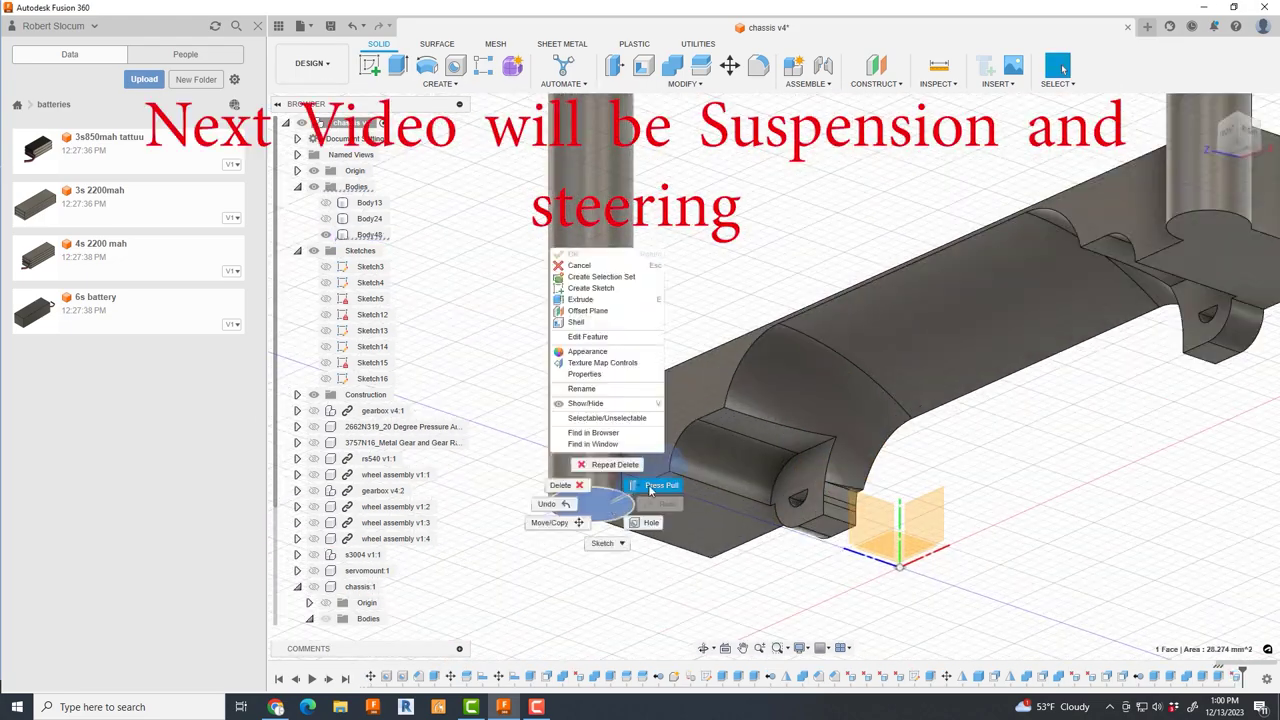
pyautogui.click(650, 488)
pyautogui.scroll(3, 660, 465)
pyautogui.scroll(-5, 665, 466)
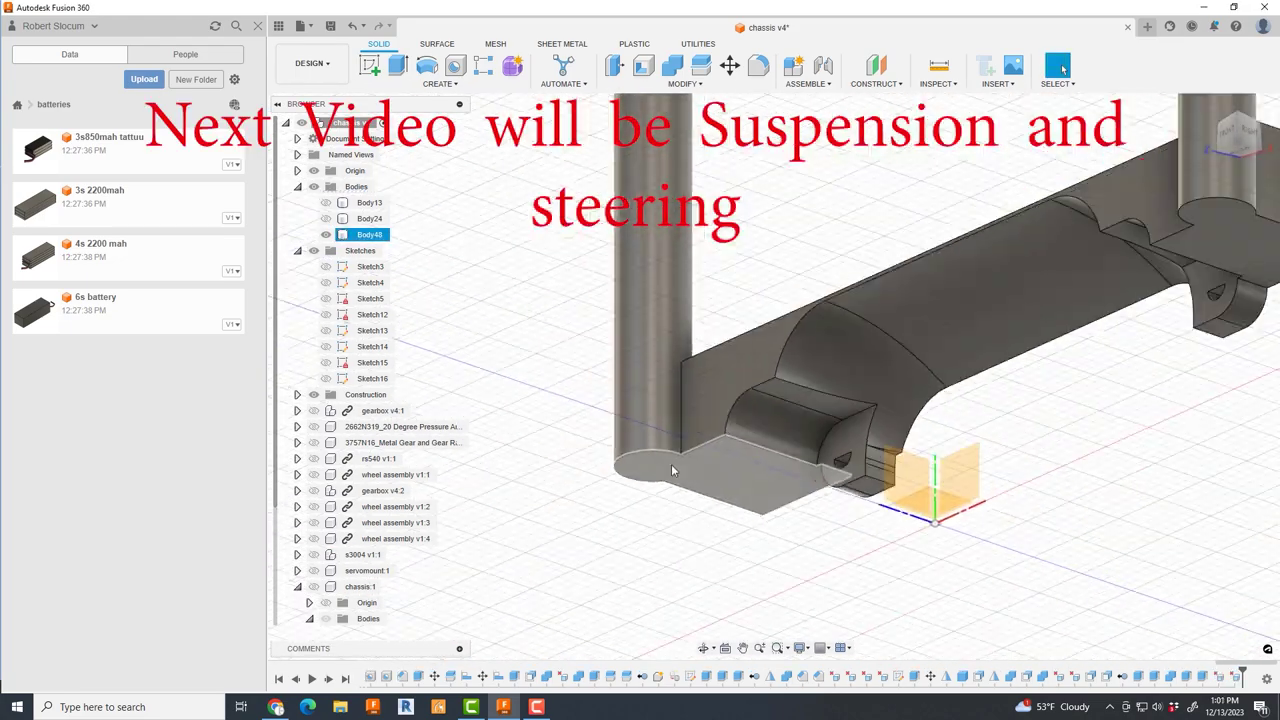
pyautogui.scroll(-3, 617, 535)
# - Rename the combined body to 'rear body mount' and bring the full car back into view
pyautogui.scroll(5, 697, 300)
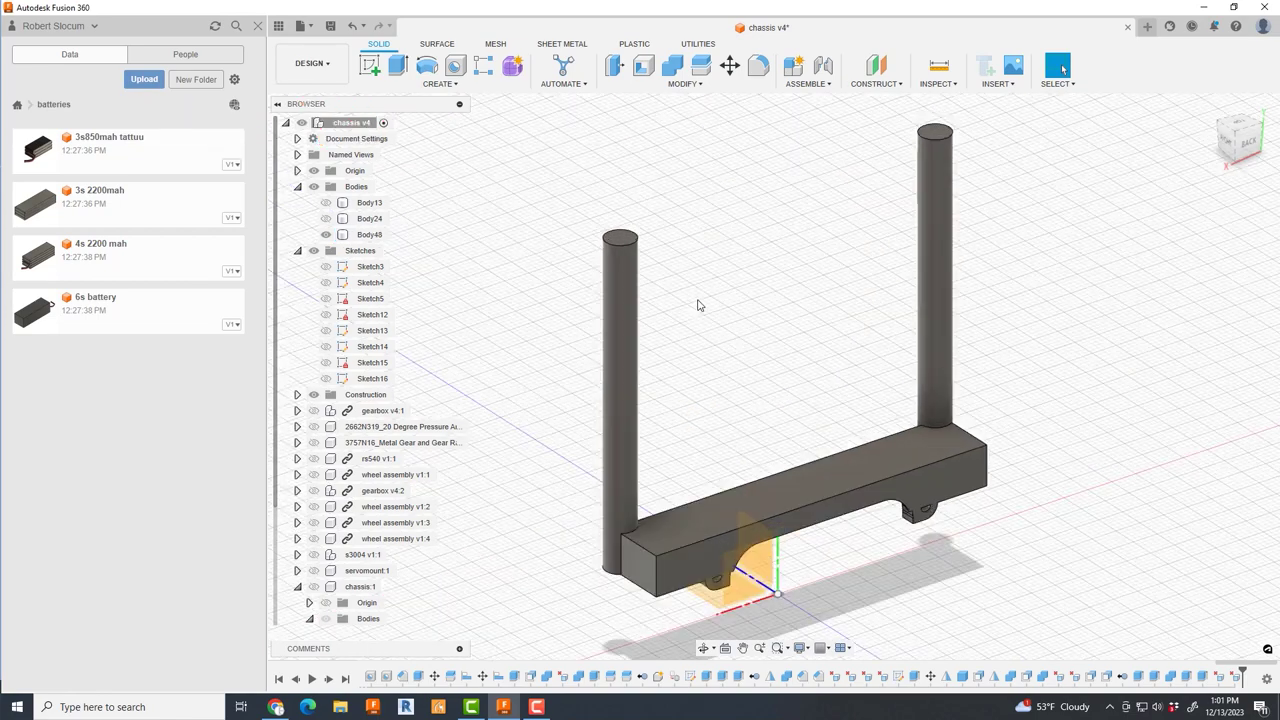
pyautogui.click(369, 235)
pyautogui.write('body mount')
pyautogui.press('Return')
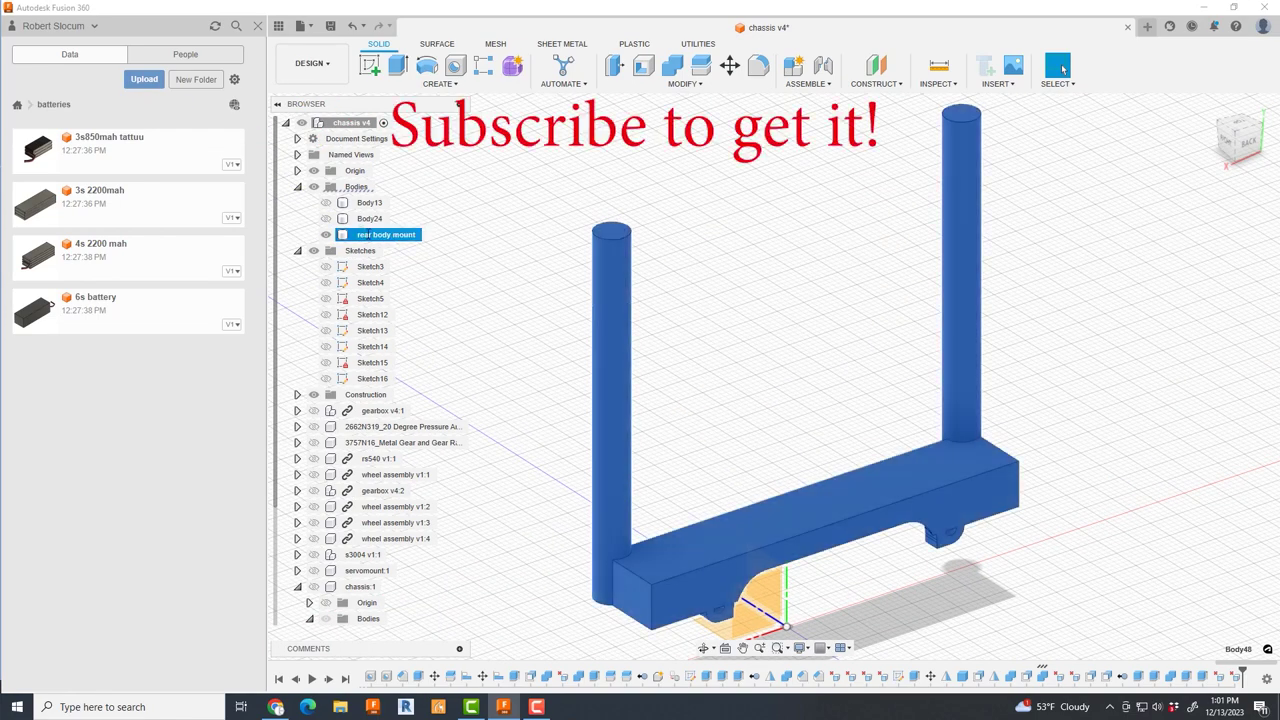
pyautogui.click(414, 278)
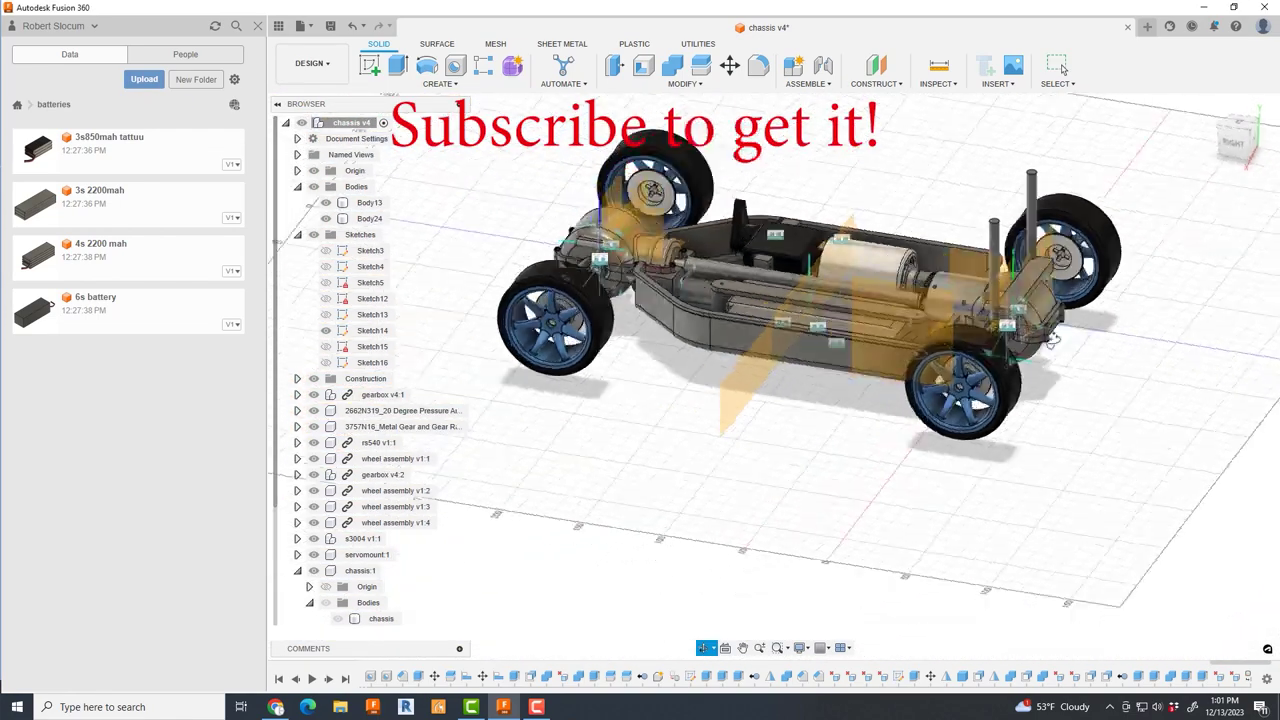
pyautogui.keyDown('shift'); pyautogui.moveTo(860, 420); pyautogui.dragTo(942, 451, button='middle'); pyautogui.keyUp('shift')
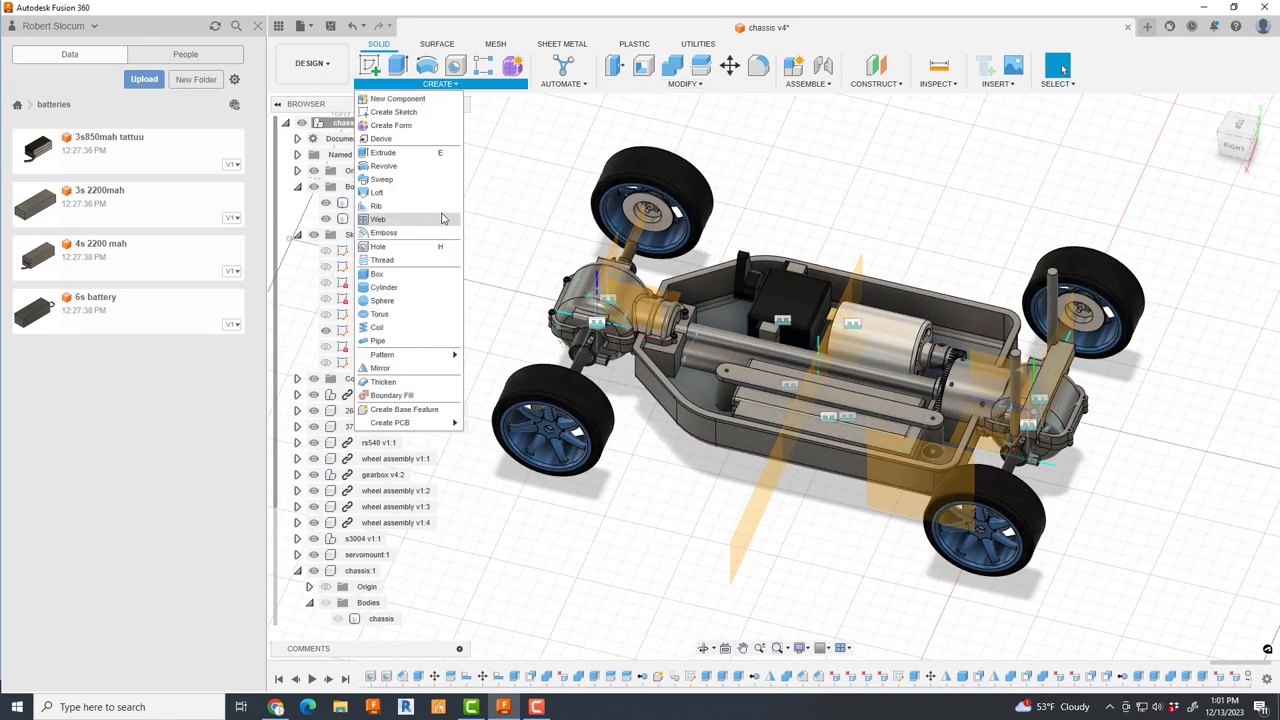
# - Mirror the rear body mount to the front and switch the camera to perspective
pyautogui.click(382, 367)
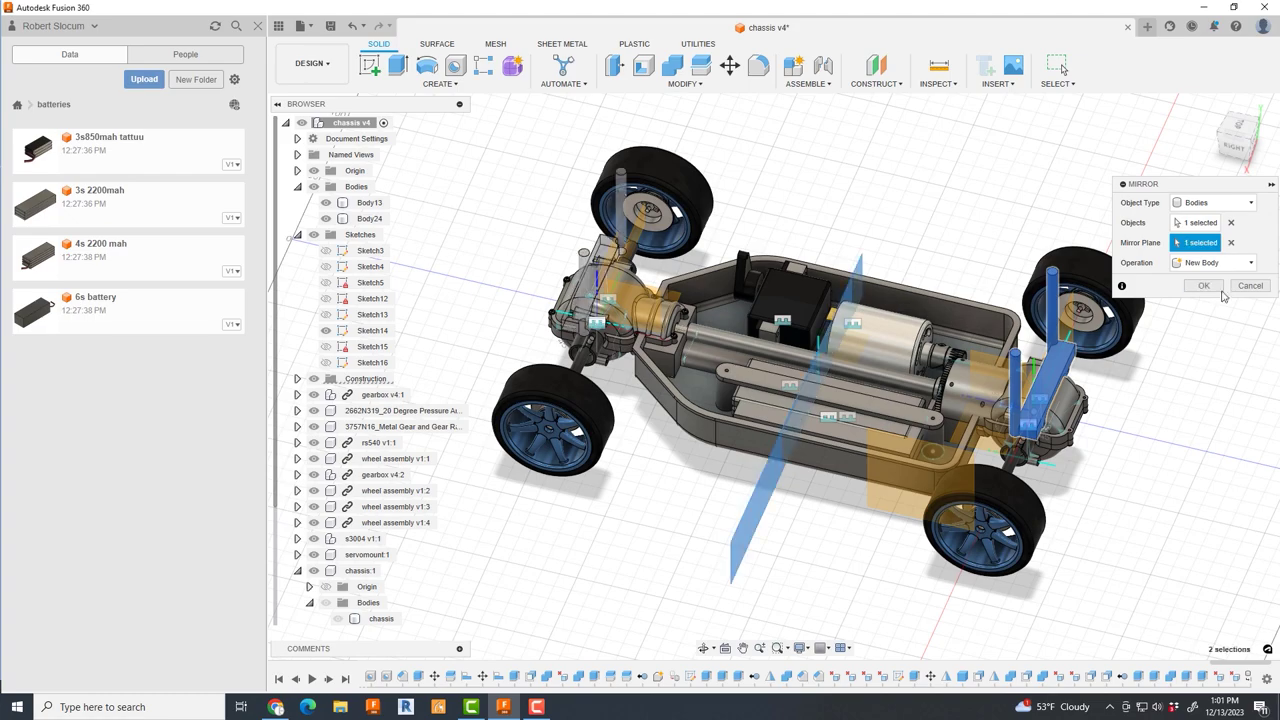
pyautogui.click(1205, 286)
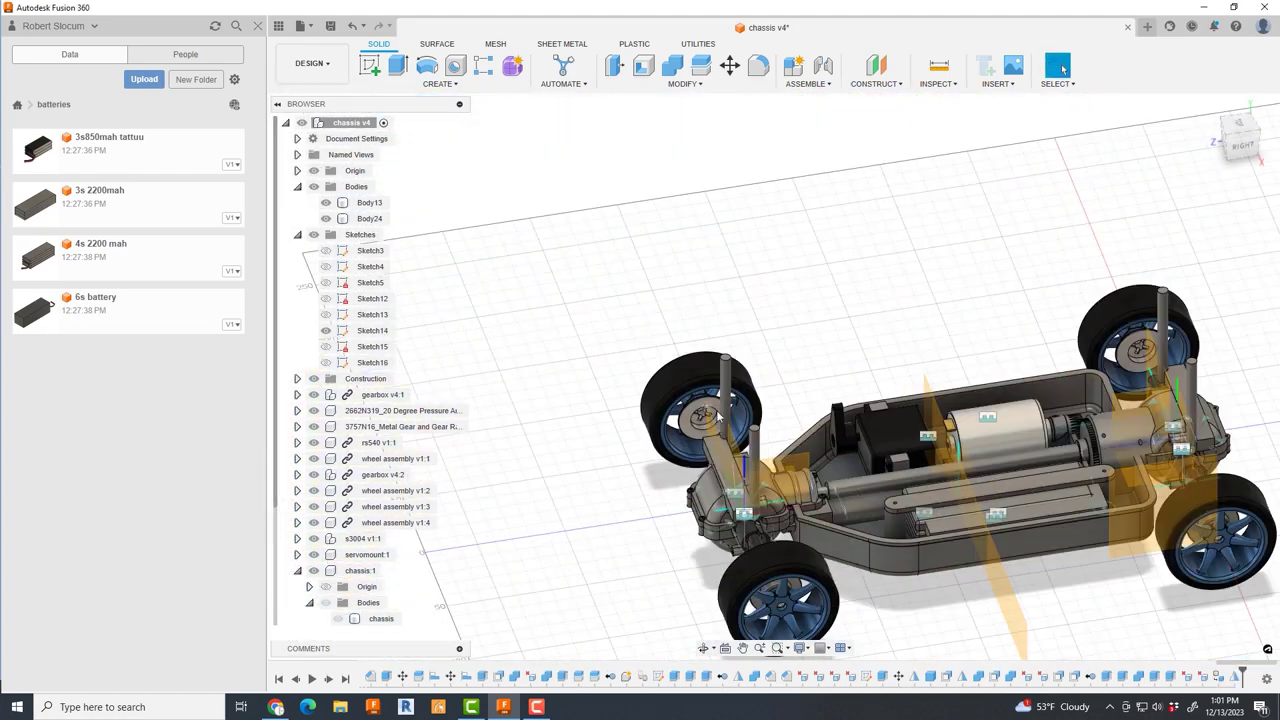
pyautogui.moveTo(745, 484)
pyautogui.keyDown('shift'); pyautogui.mouseDown(button='middle')
pyautogui.moveTo(800, 358)
pyautogui.moveTo(840, 435)
pyautogui.mouseUp(button='middle'); pyautogui.keyUp('shift')
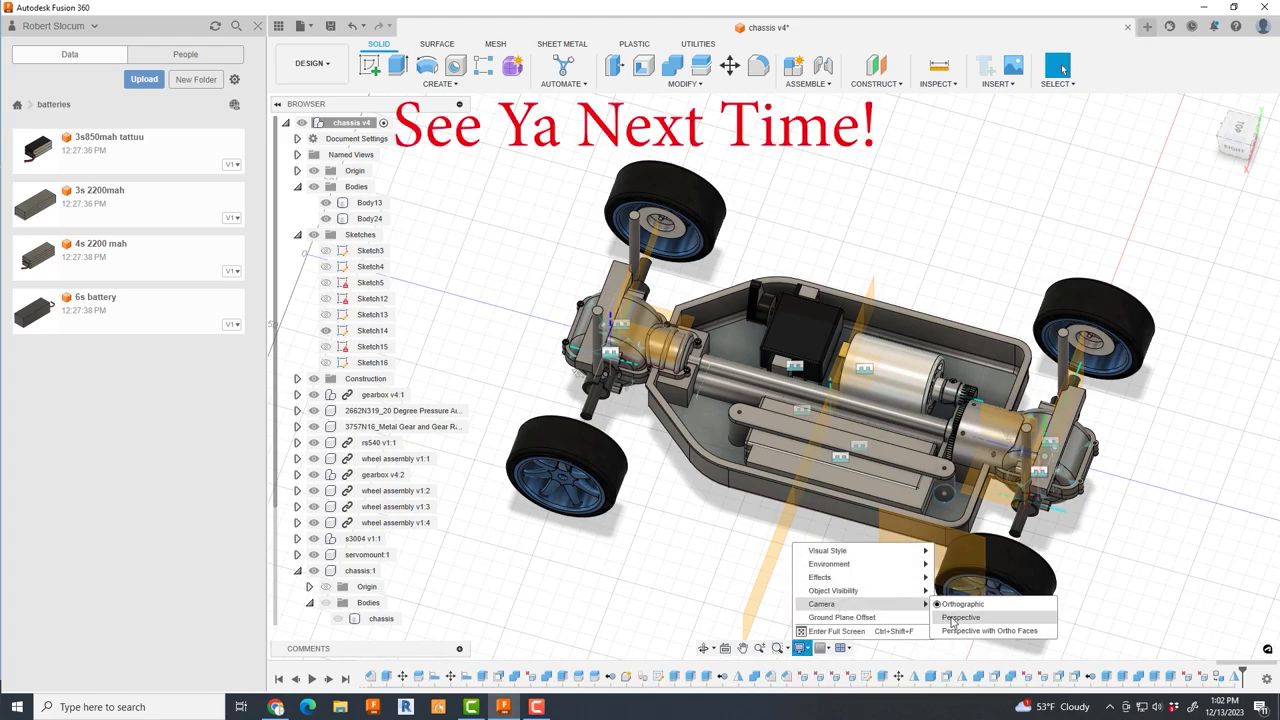
pyautogui.click(953, 618)
pyautogui.keyDown('shift'); pyautogui.moveTo(953, 621); pyautogui.dragTo(806, 570, button='middle'); pyautogui.keyUp('shift')
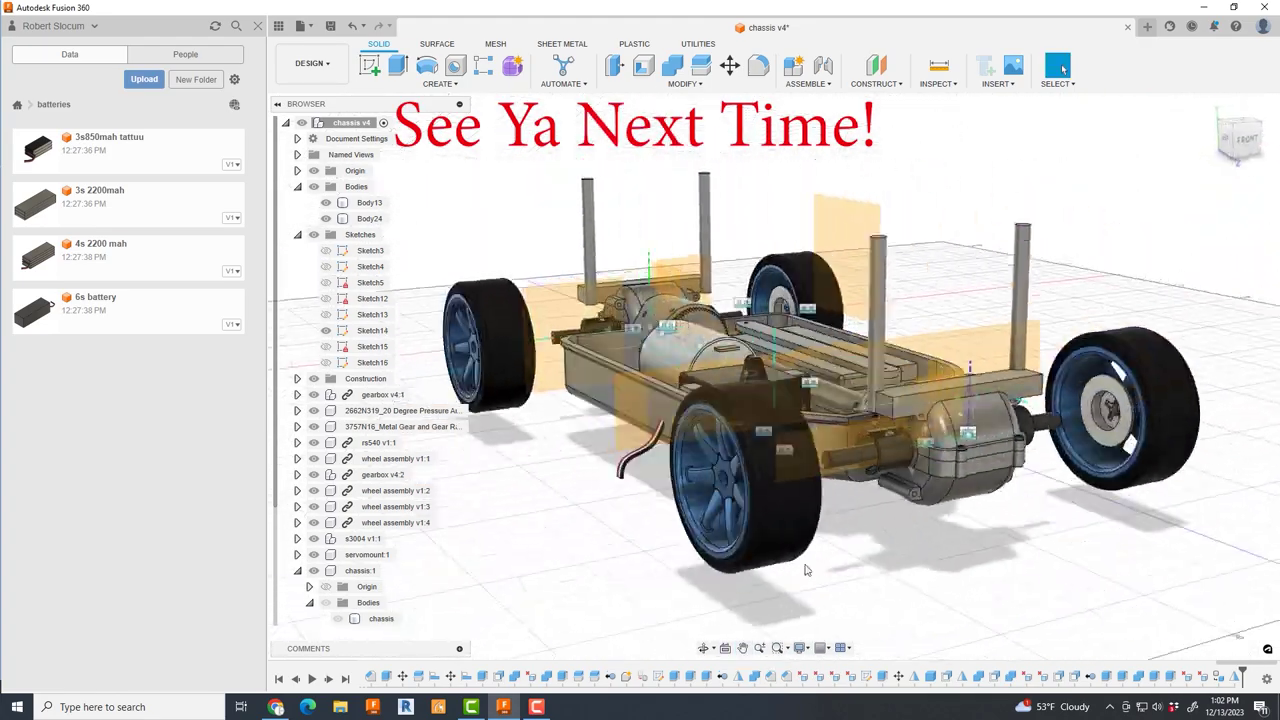